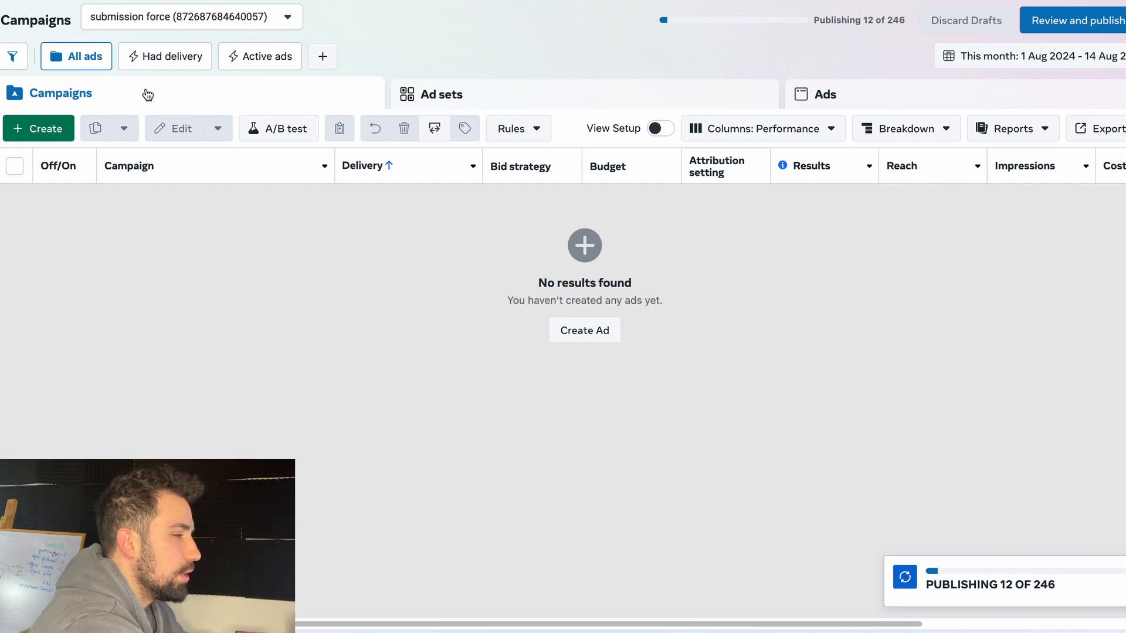
Step: Create a new auction campaign with Sales as the campaign objective
left_click(54, 129)
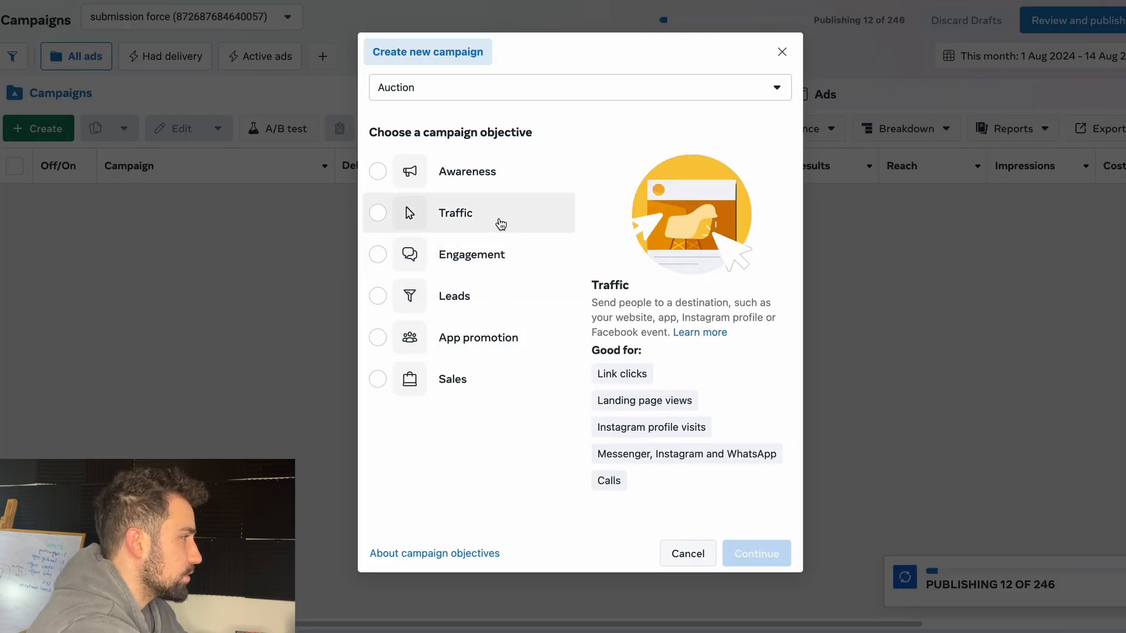
mouse_move(523, 296)
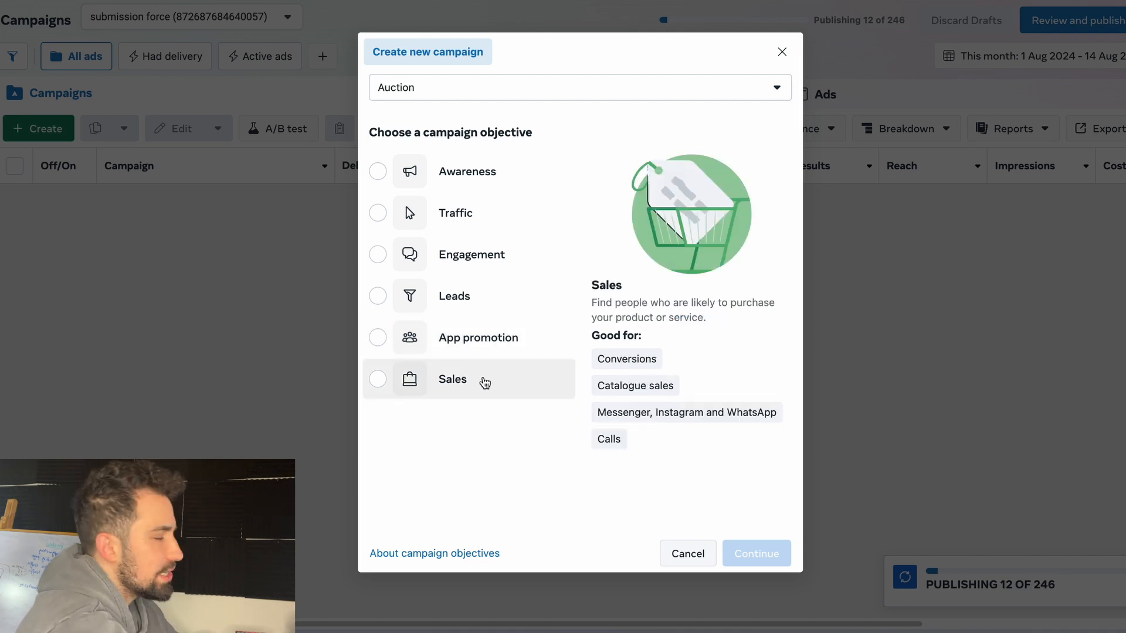
left_click(484, 382)
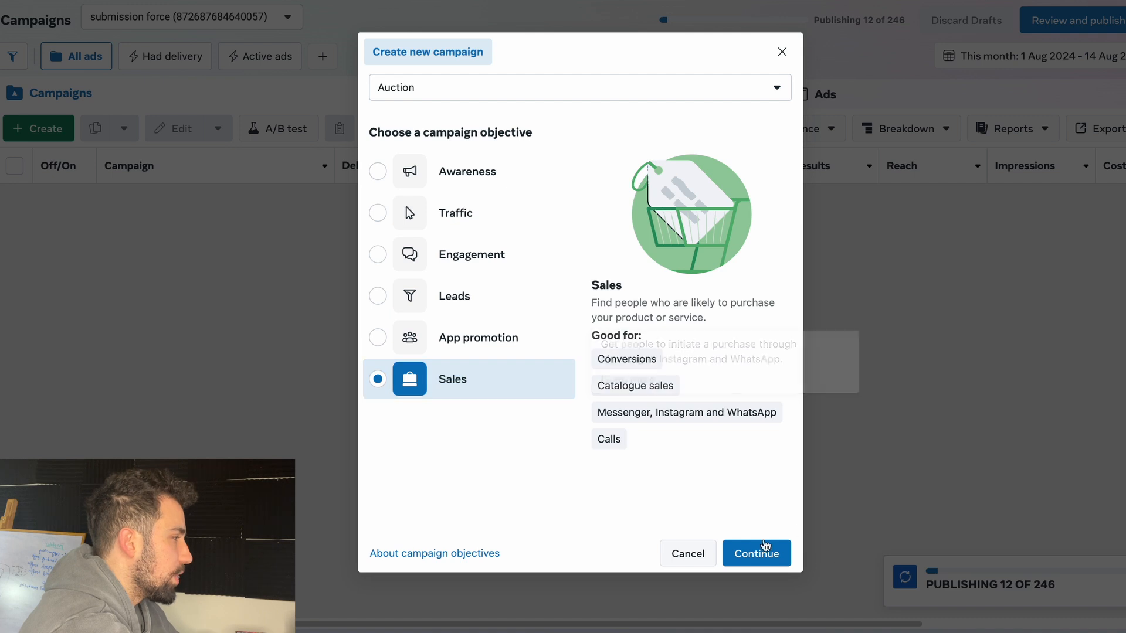
left_click(762, 557)
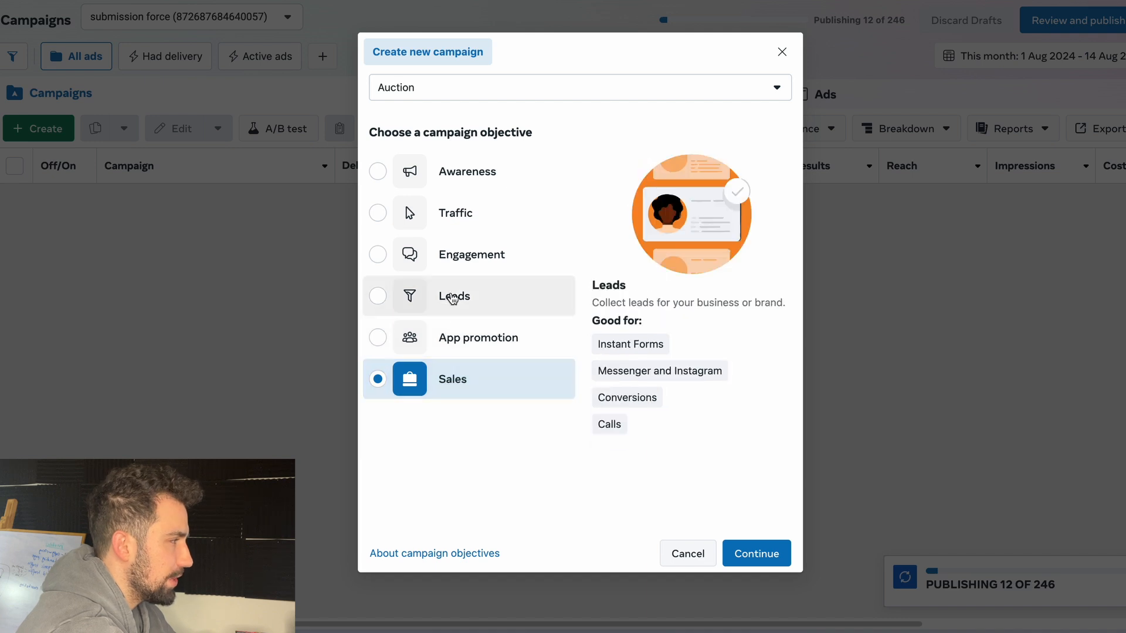
left_click(762, 554)
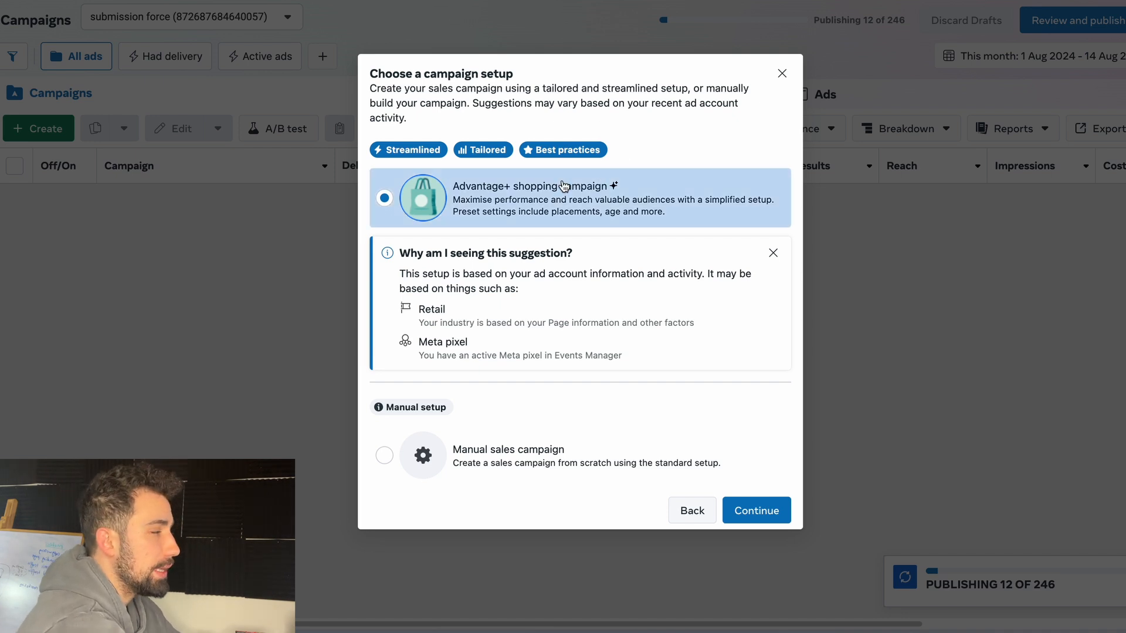
Step: Choose the manual sales campaign setup instead of the Advantage+ shopping campaign and continue to the campaign settings
mouse_move(572, 145)
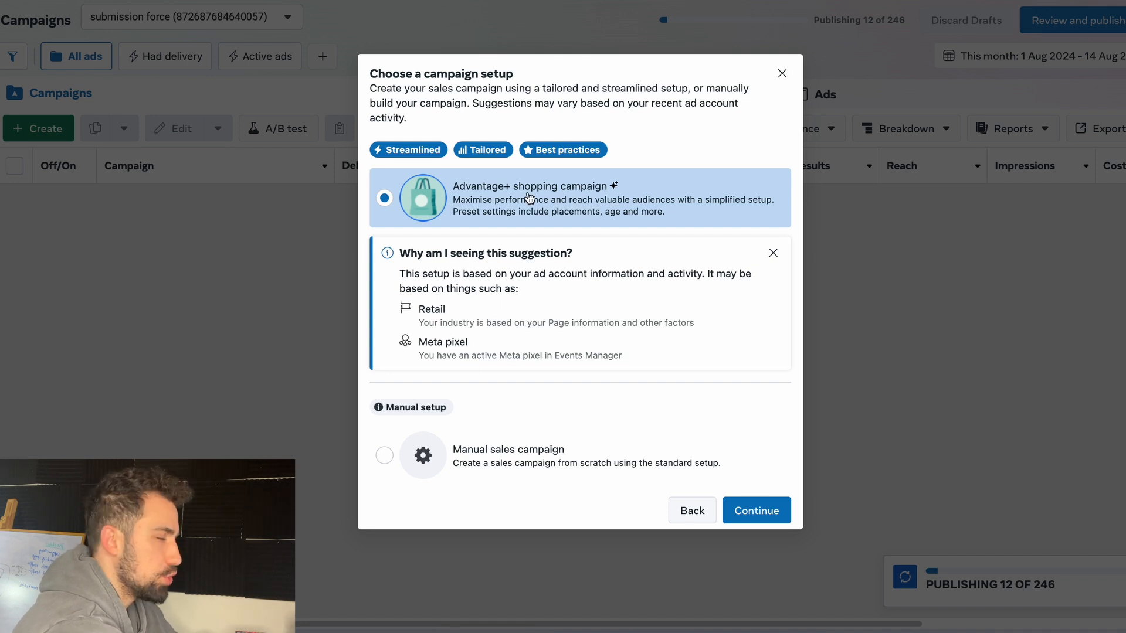
left_click(586, 464)
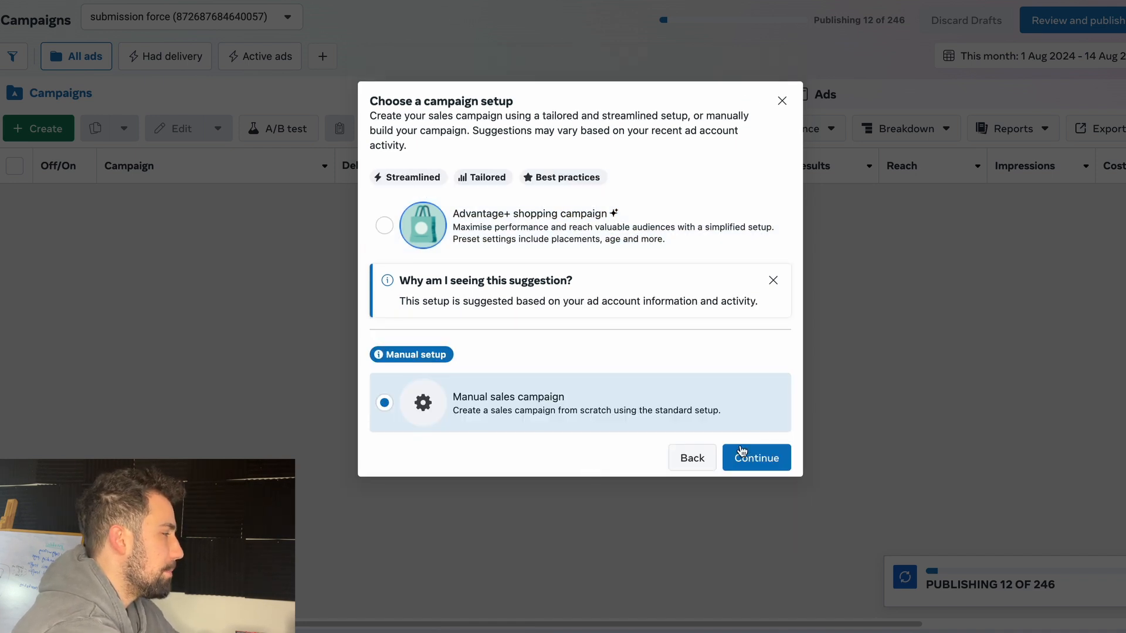
left_click(758, 457)
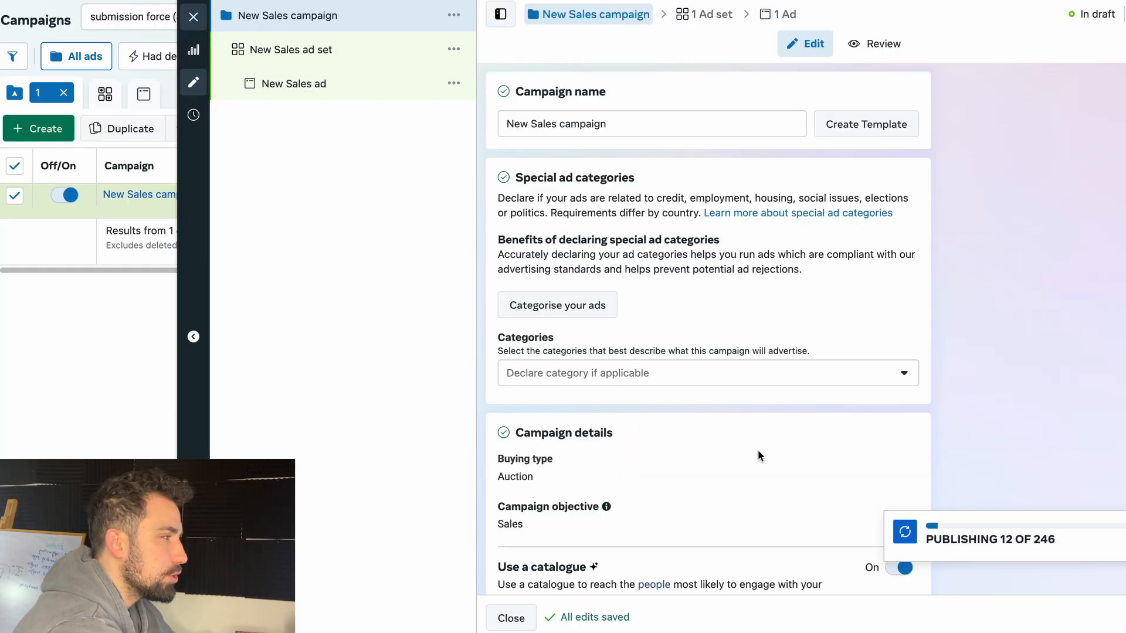
Step: Clear the default campaign name and review the special ad category options without declaring one
triple_click(633, 122)
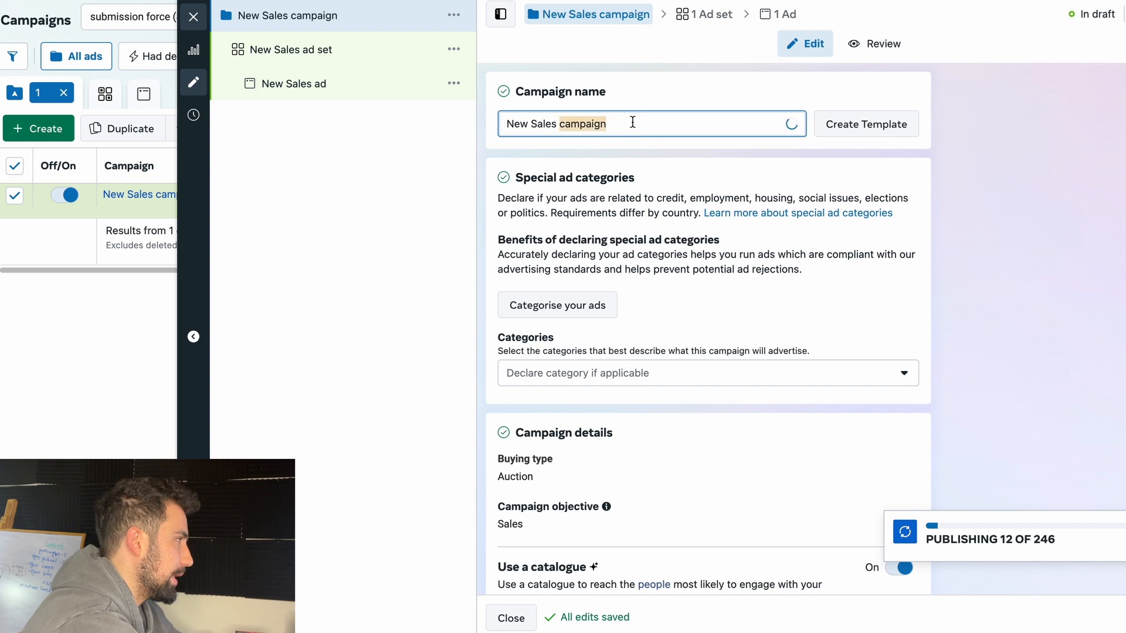
key("BackSpace")
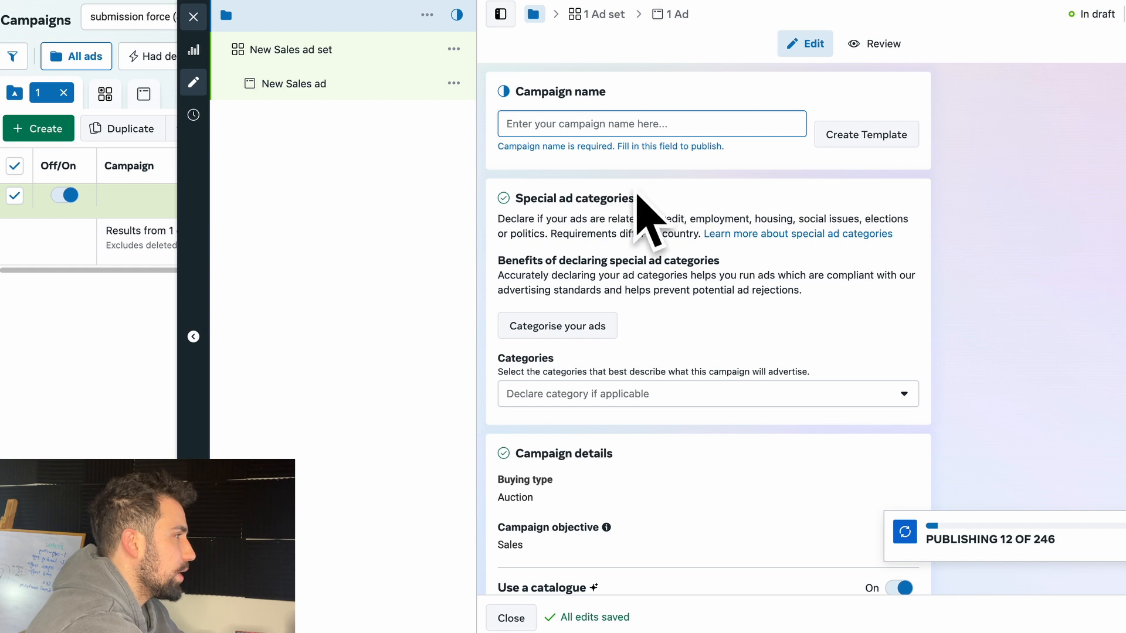
scroll(612, 258, "down", 1)
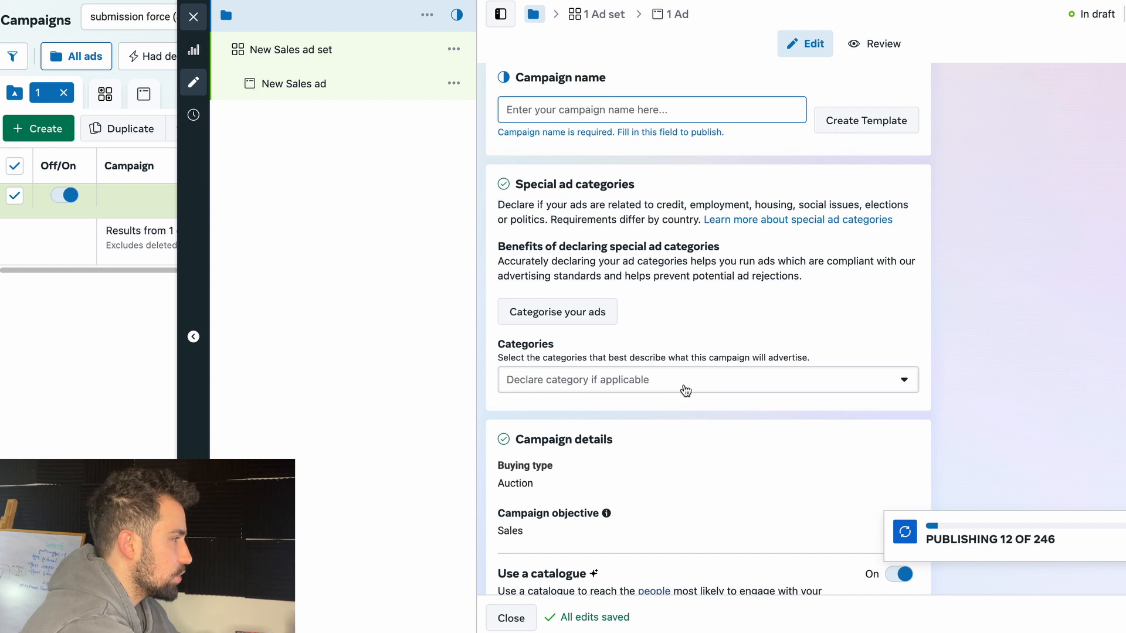
left_click(607, 388)
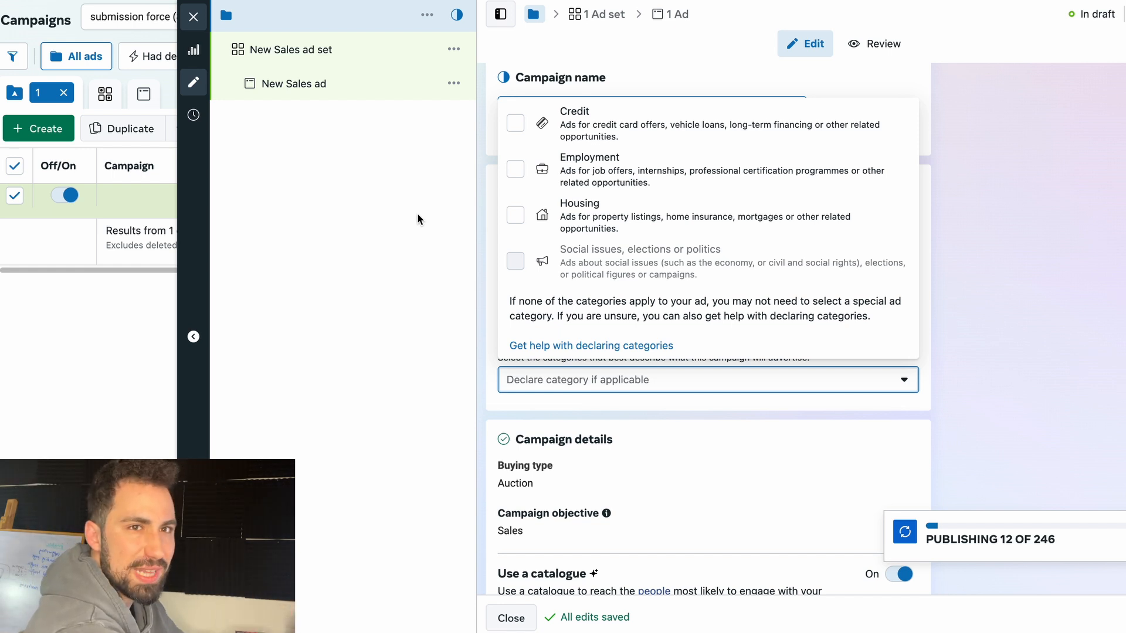
left_click(462, 207)
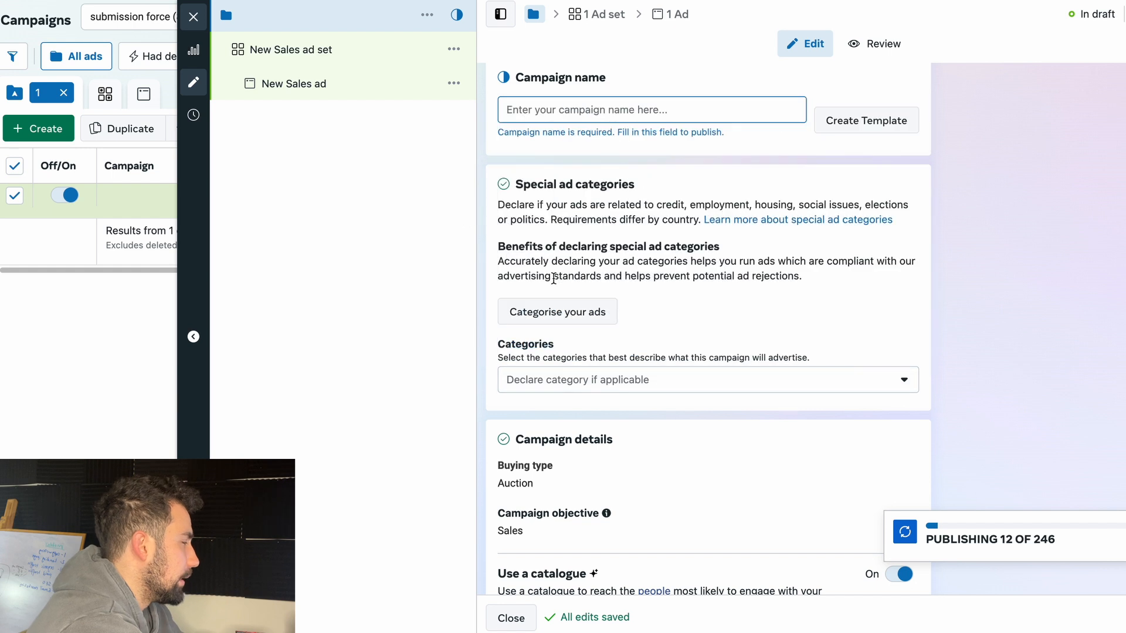
Step: Name the campaign "USA - SALES"
left_click(588, 108)
type("Campagn")
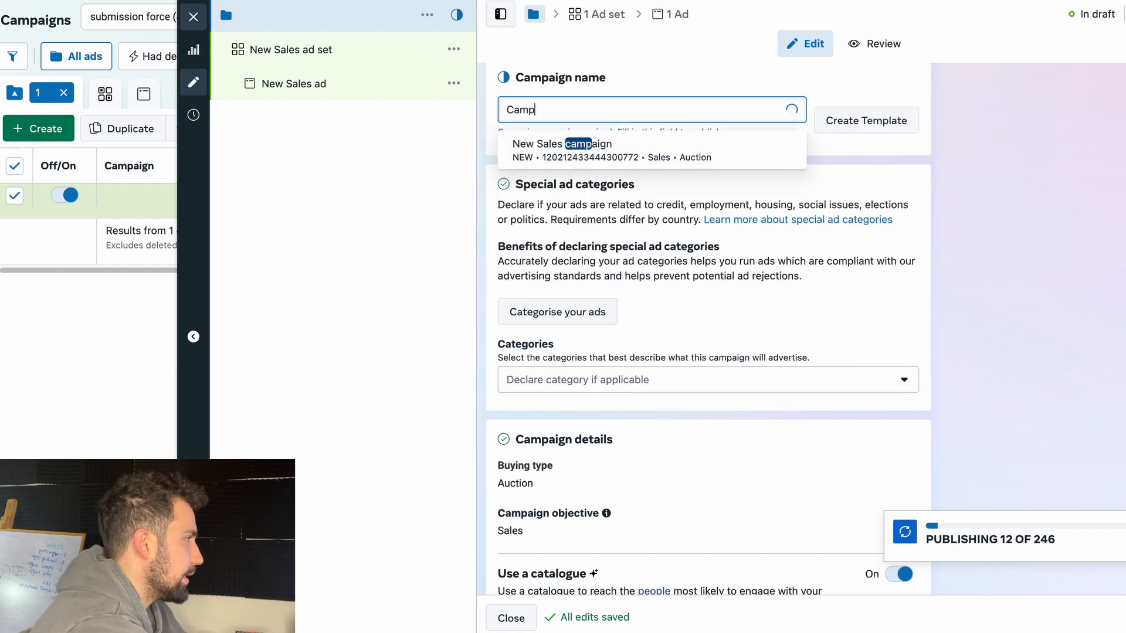
key("BackSpace")
key("BackSpace")
type("i")
key("BackSpace")
key("BackSpace")
key("BackSpace")
key("BackSpace")
key("BackSpace")
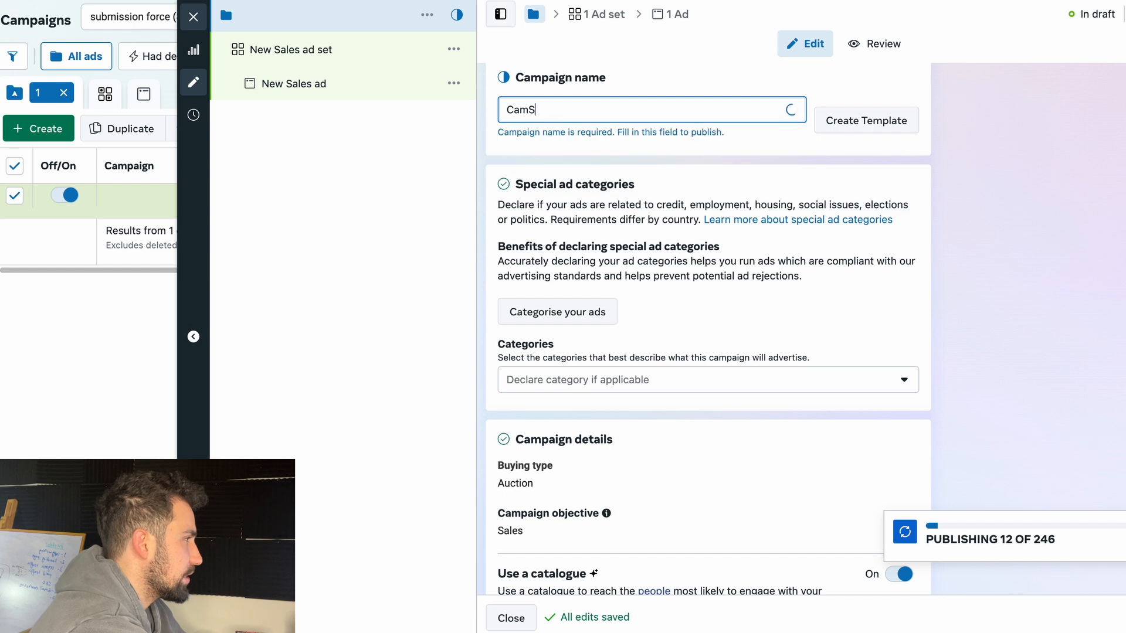
key("BackSpace")
type("USA - ")
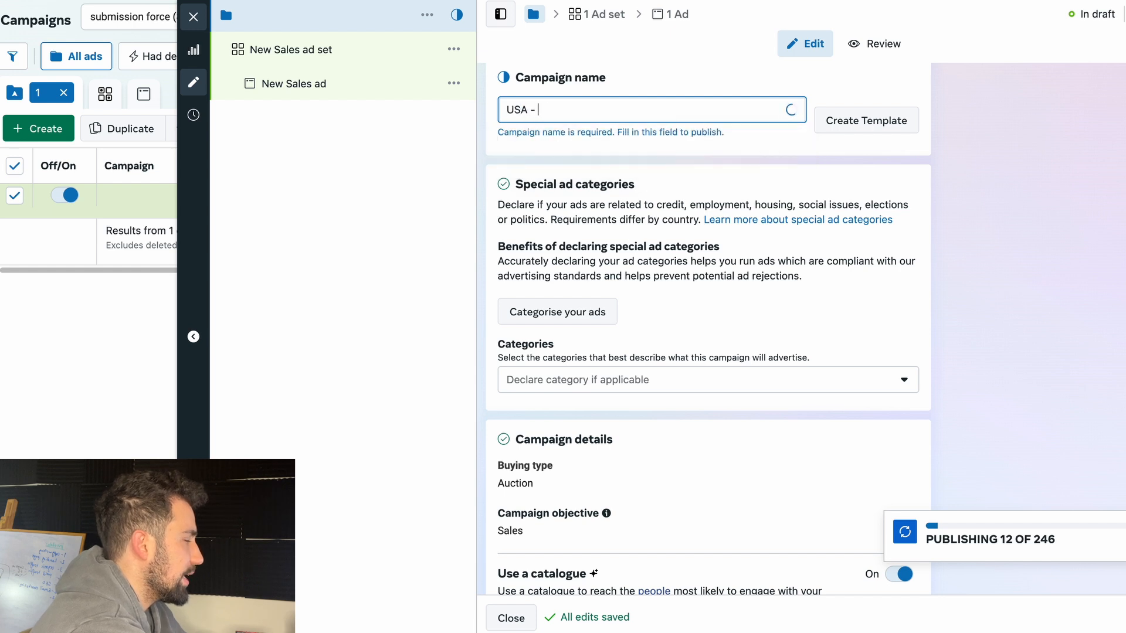
type("SALES 0")
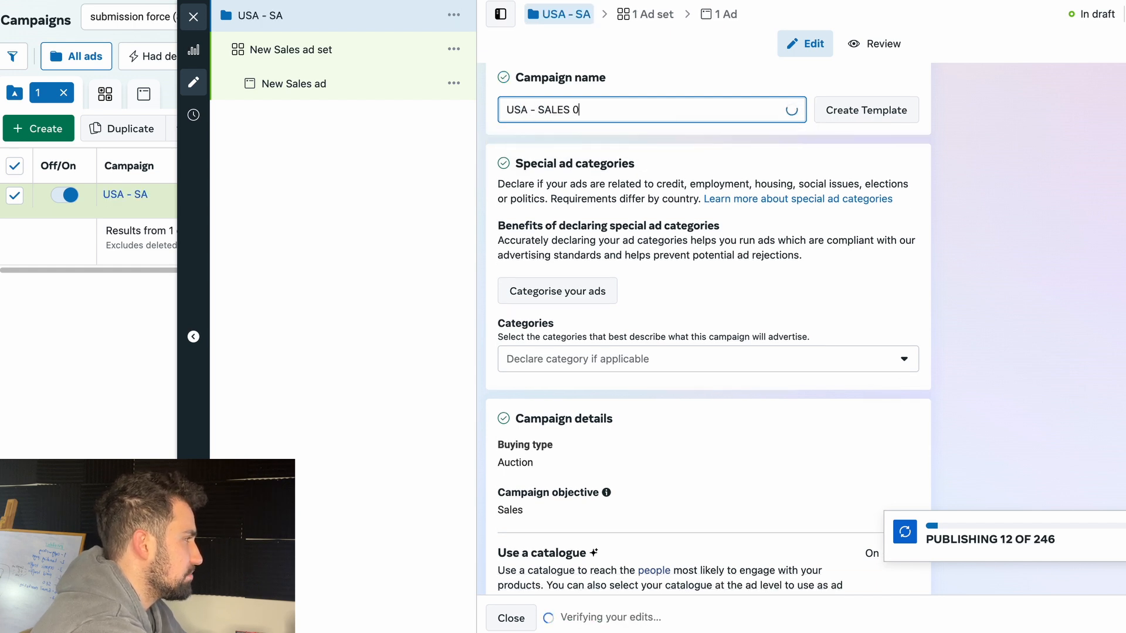
key("BackSpace")
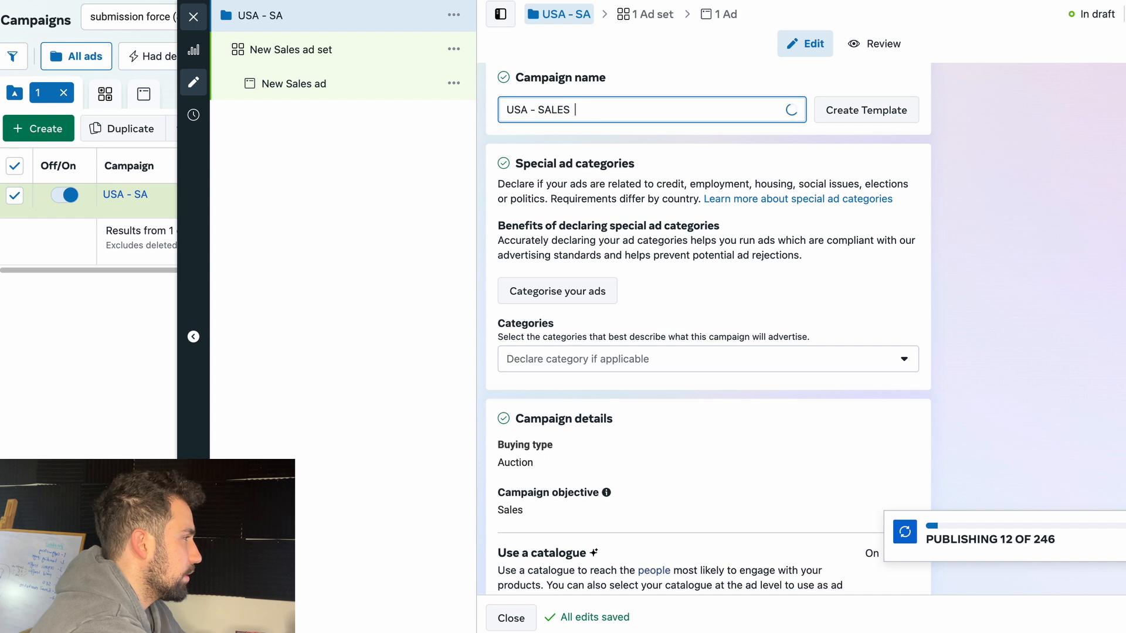
Step: Open the campaign's buying type for editing and review its choices, keeping Auction
scroll(762, 271, "down", 3)
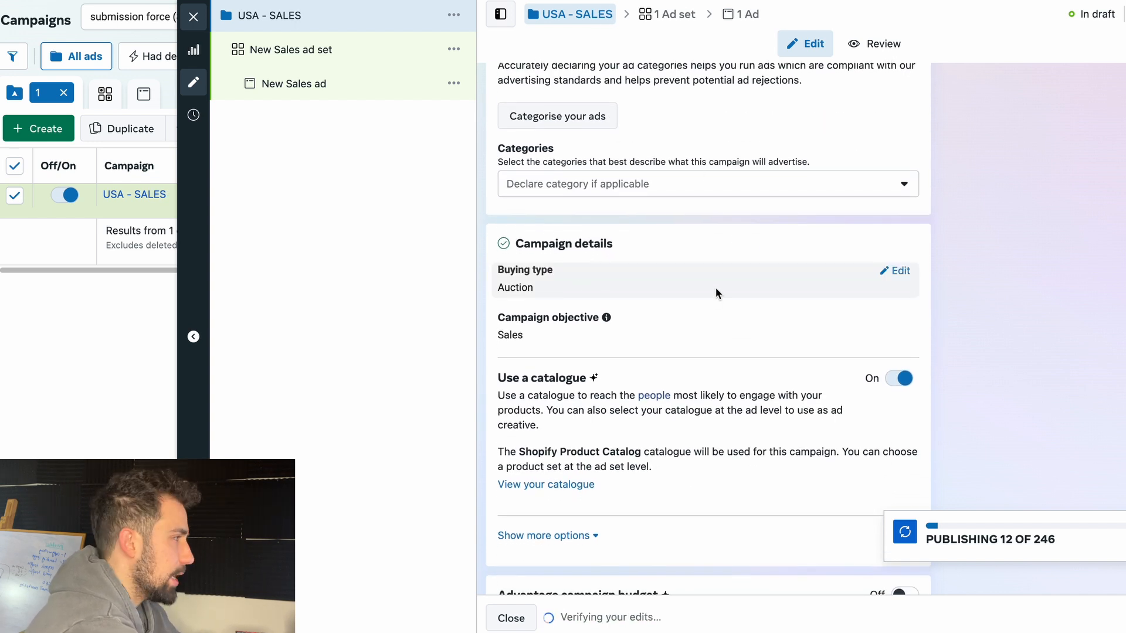
left_click(894, 271)
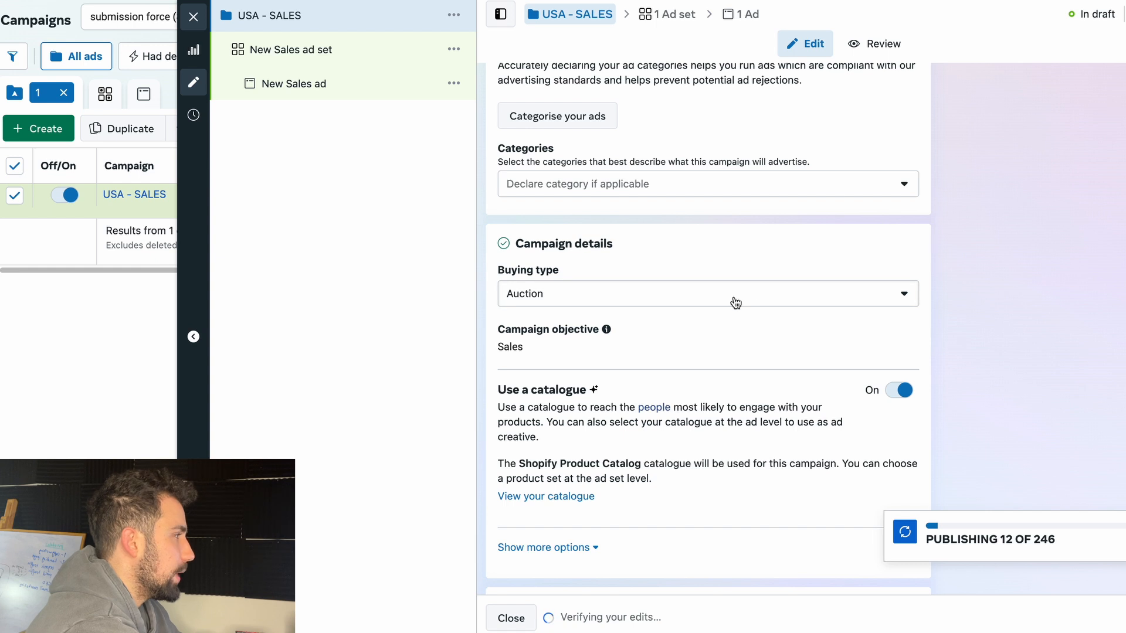
left_click(735, 302)
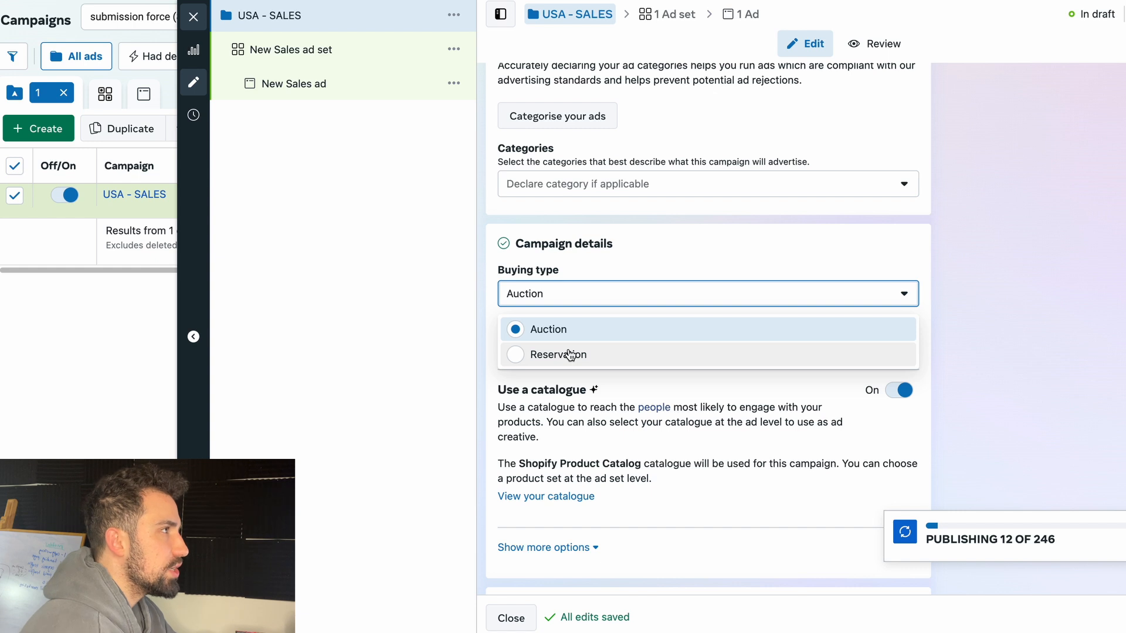
left_click(645, 259)
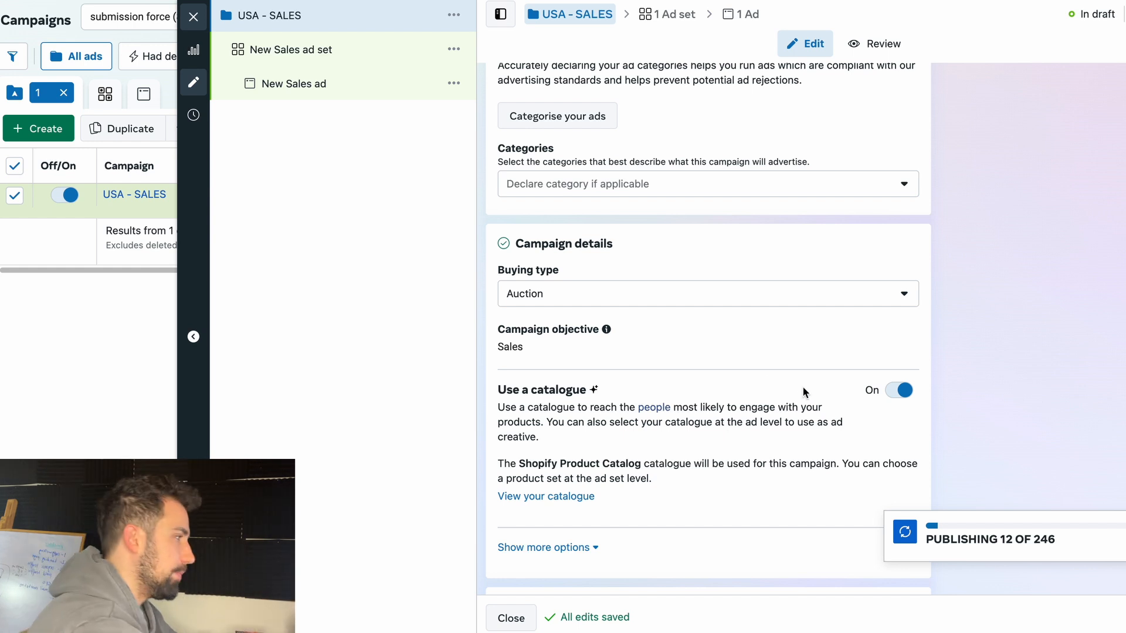
Step: Turn off catalogue use for the campaign and expand the additional campaign detail options
scroll(765, 358, "down", 1)
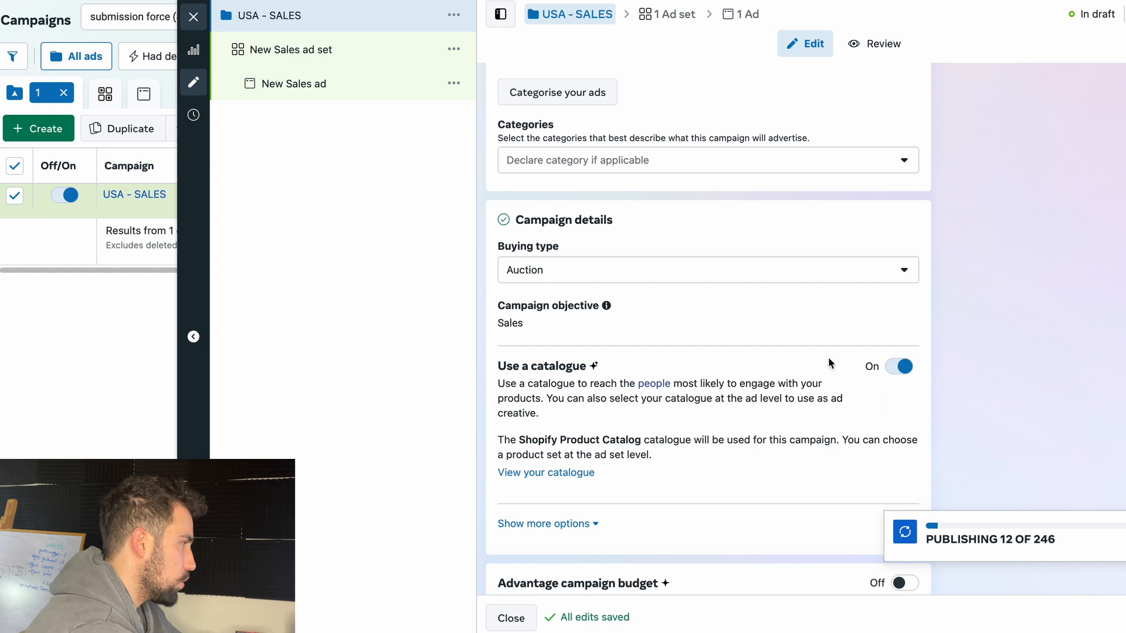
left_click(899, 367)
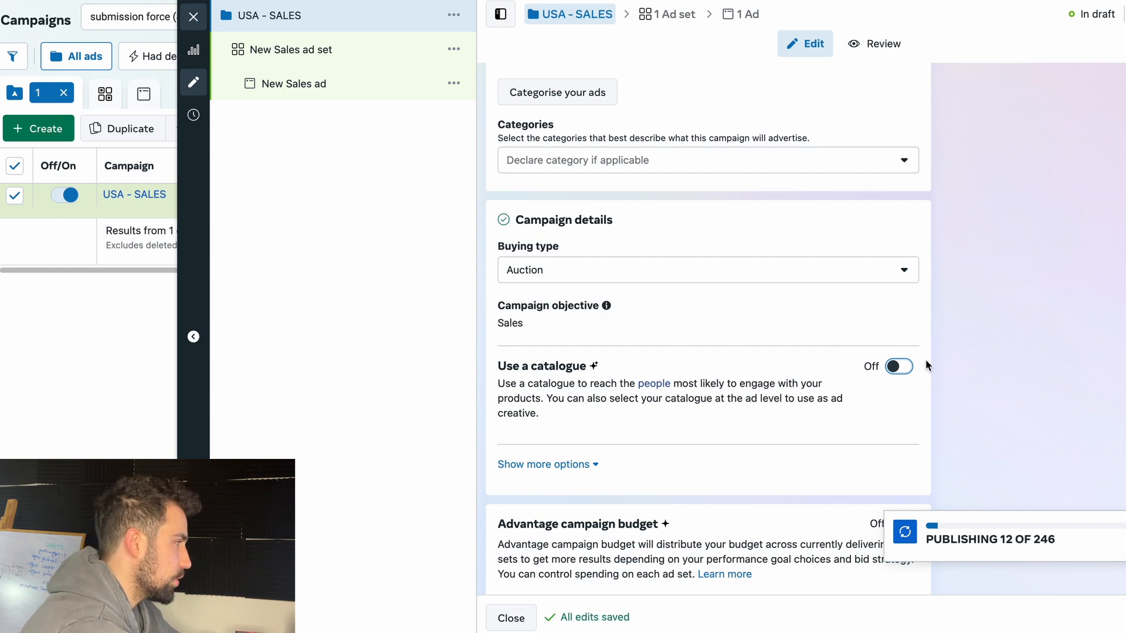
scroll(929, 364, "down", 1)
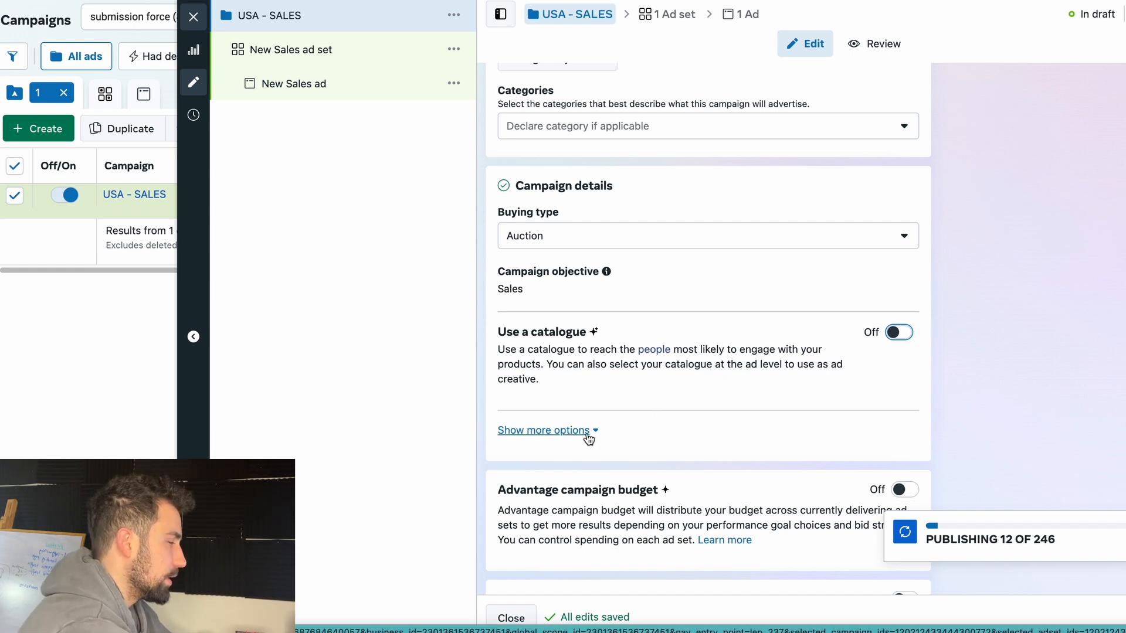
left_click(587, 434)
scroll(621, 422, "down", 2)
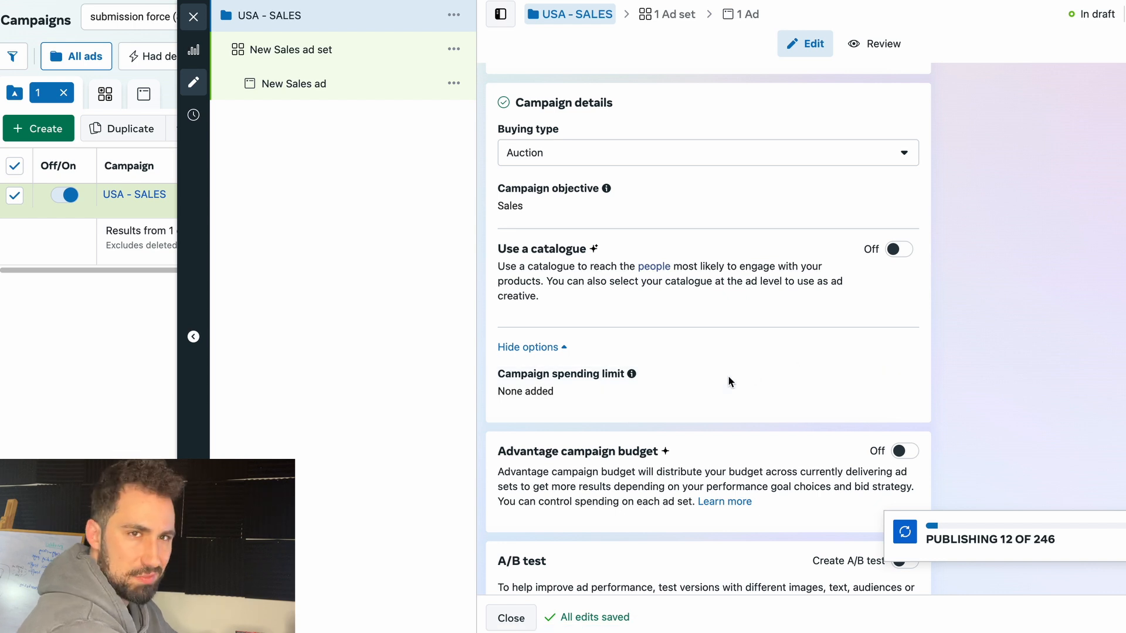
Step: Review the campaign's spending limit, Advantage campaign budget, A/B test and Reporting settings
scroll(687, 365, "down", 3)
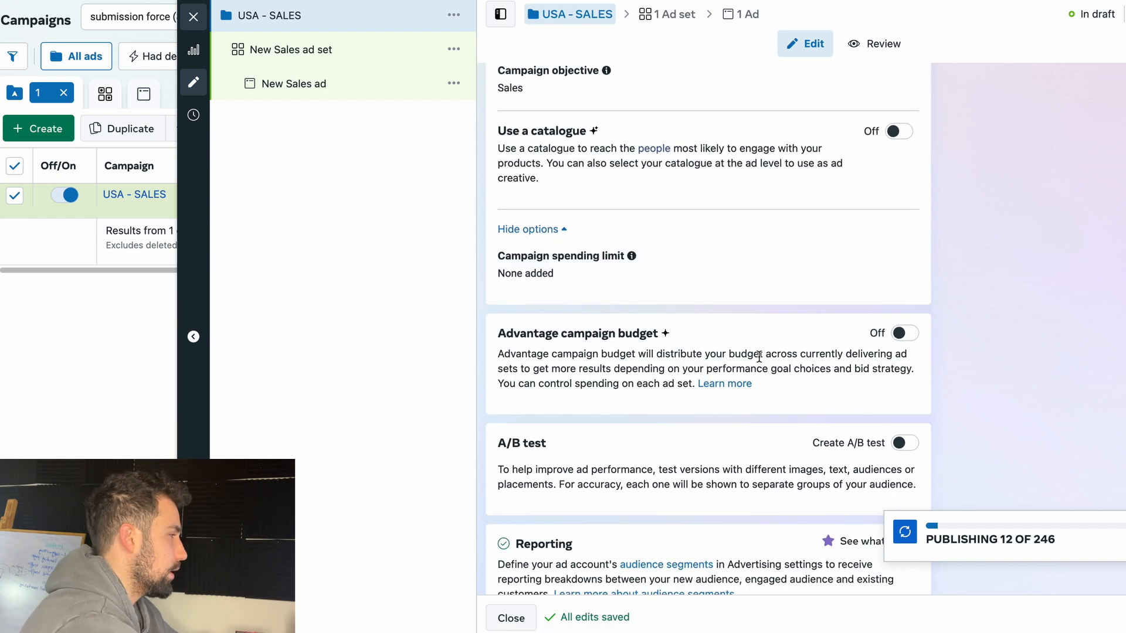
scroll(774, 346, "down", 1)
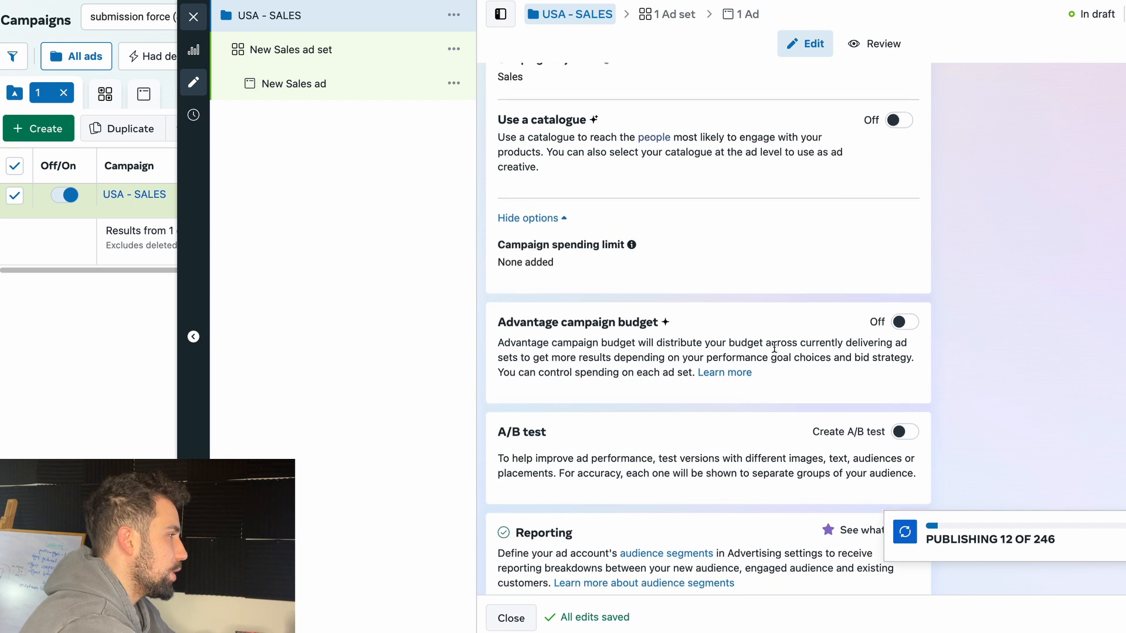
triple_click(560, 318)
left_click(774, 320)
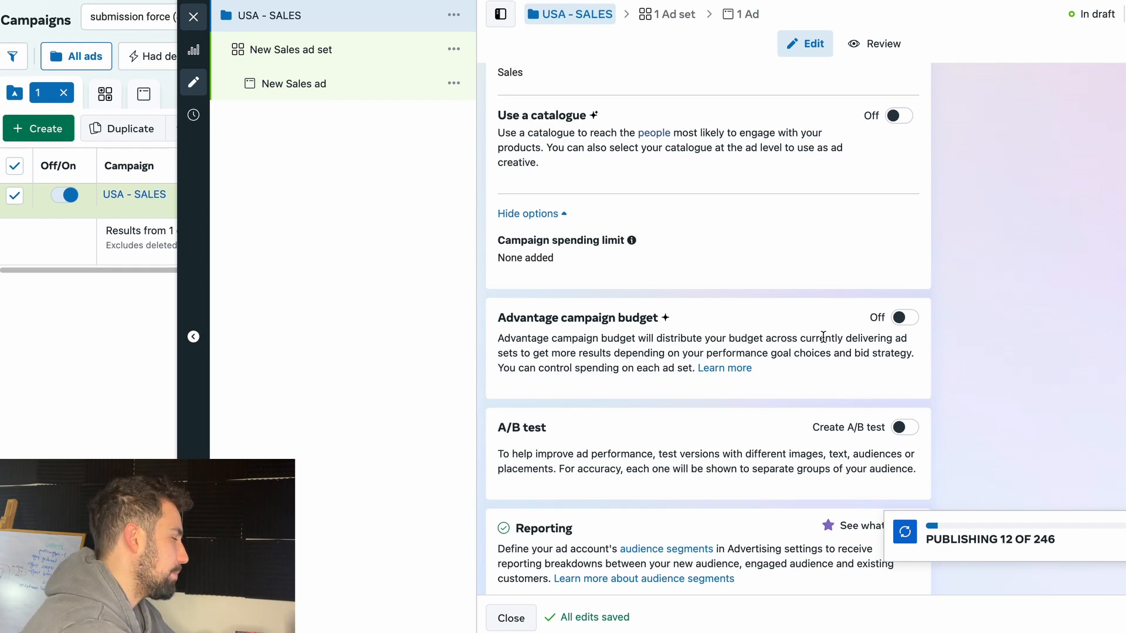
scroll(903, 334, "down", 2)
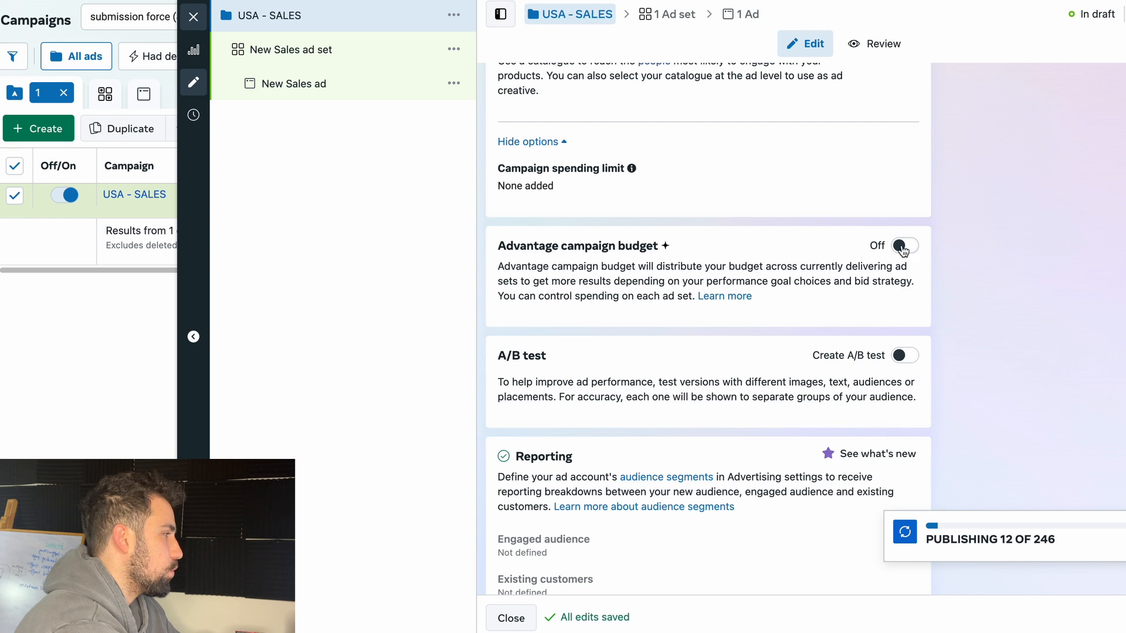
scroll(754, 264, "down", 1)
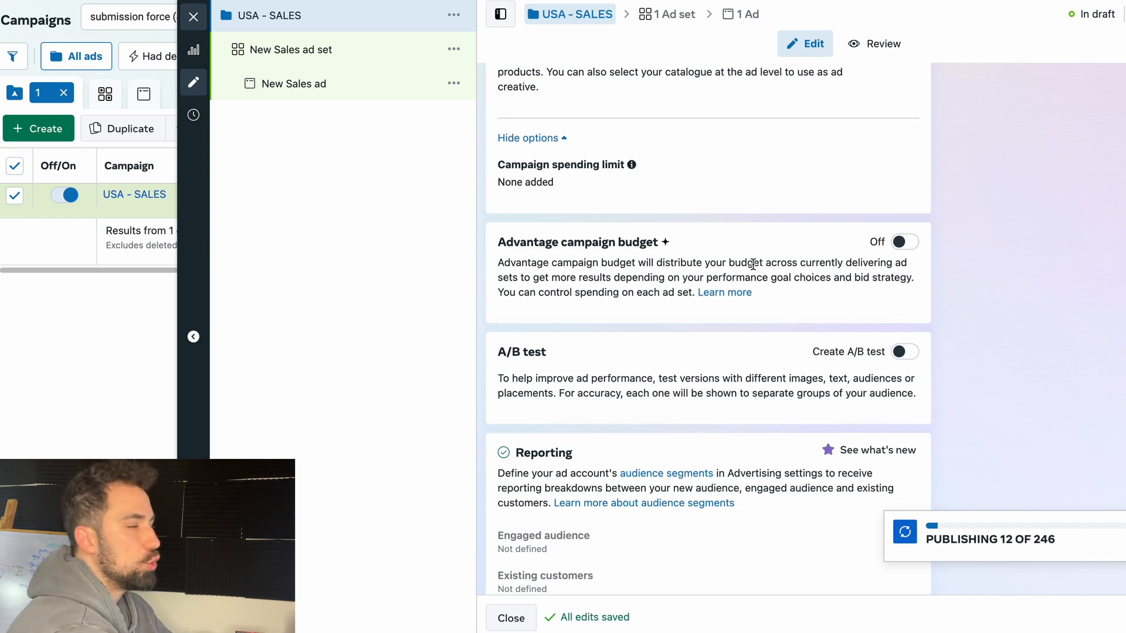
scroll(737, 302, "down", 1)
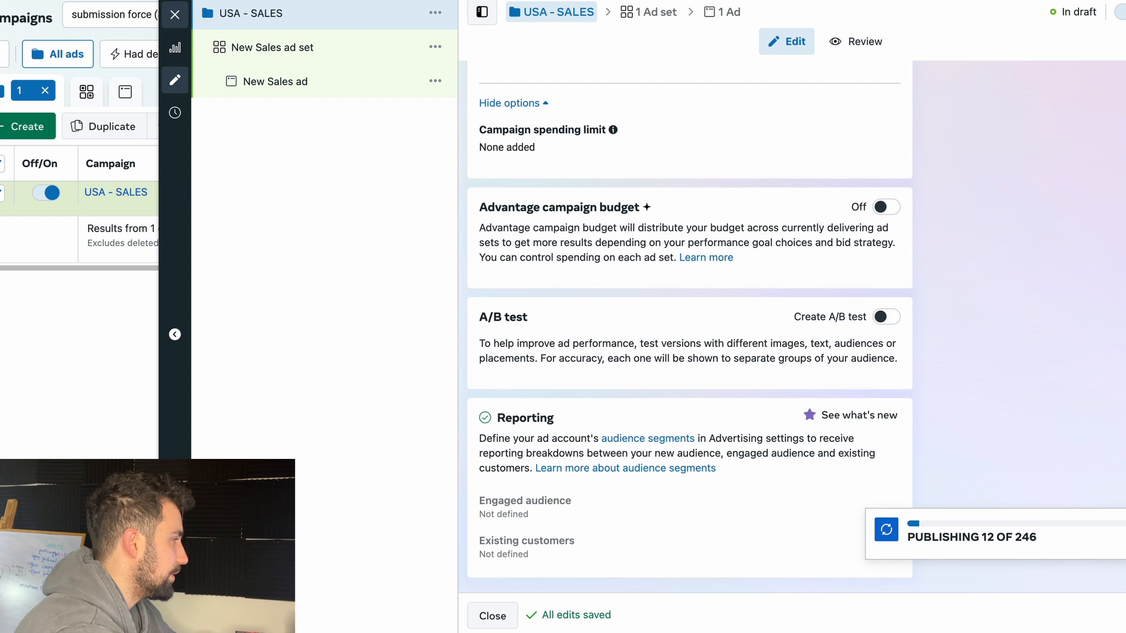
Step: Continue to the ad set level and examine its name, conversion location and performance goal settings
left_click(1104, 619)
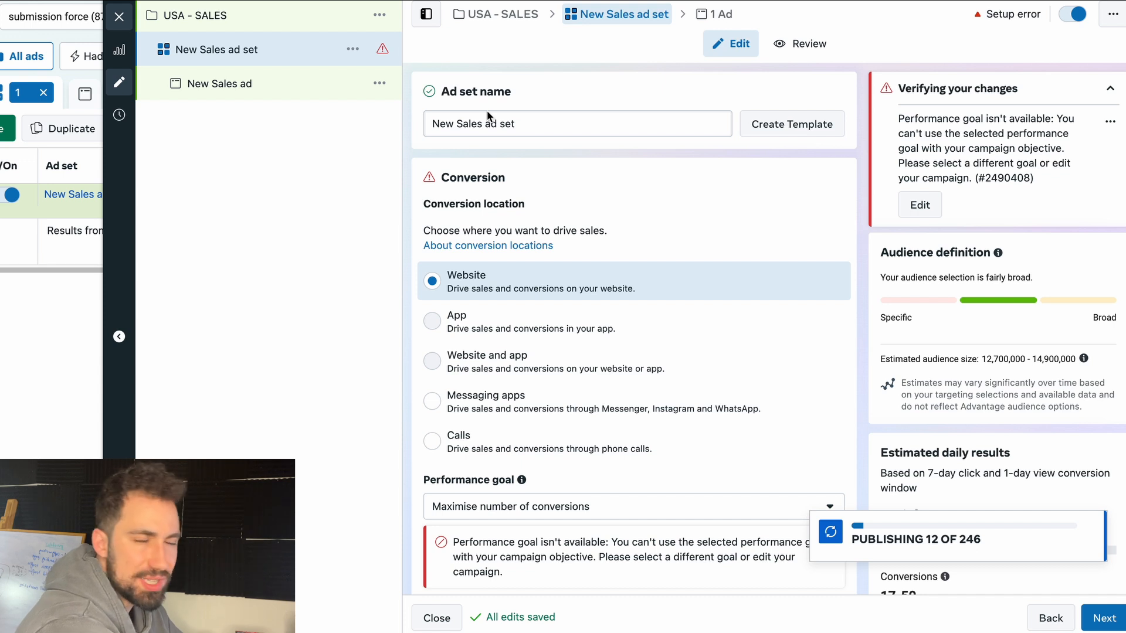
scroll(517, 146, "down", 2)
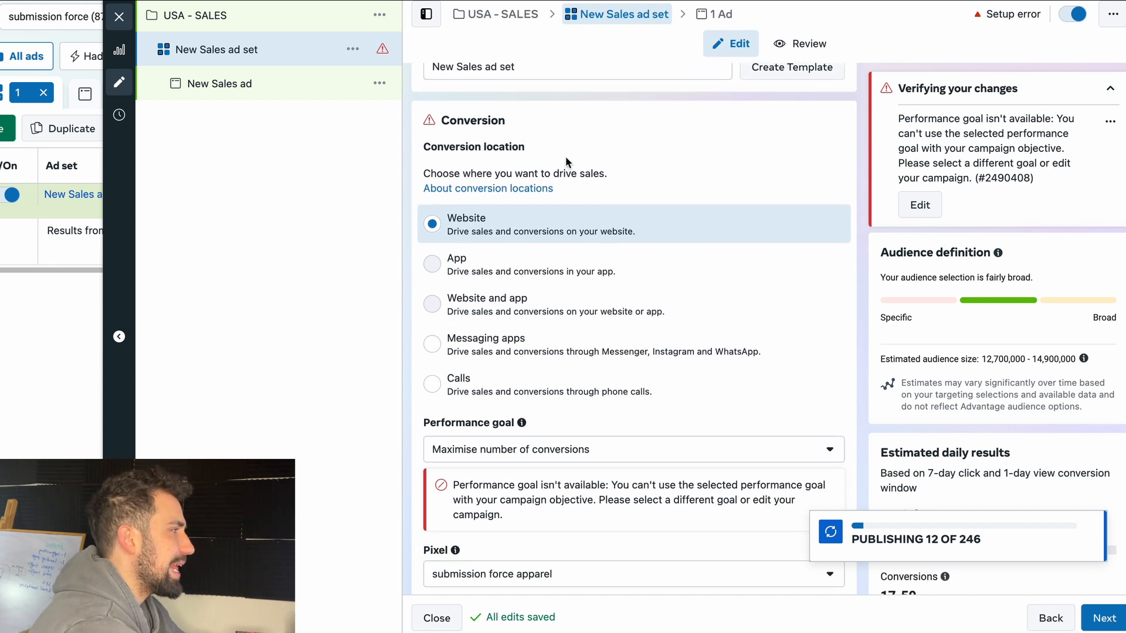
scroll(566, 163, "up", 1)
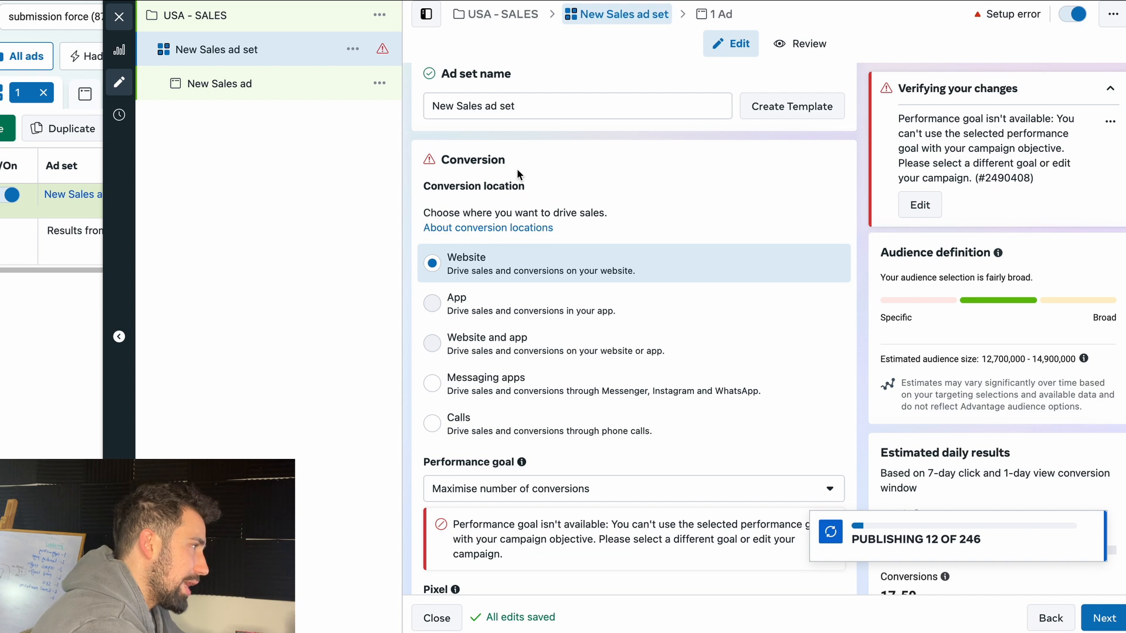
Step: Review the Website conversion location and the available performance goals, keeping Maximise number of conversions
scroll(523, 171, "down", 3)
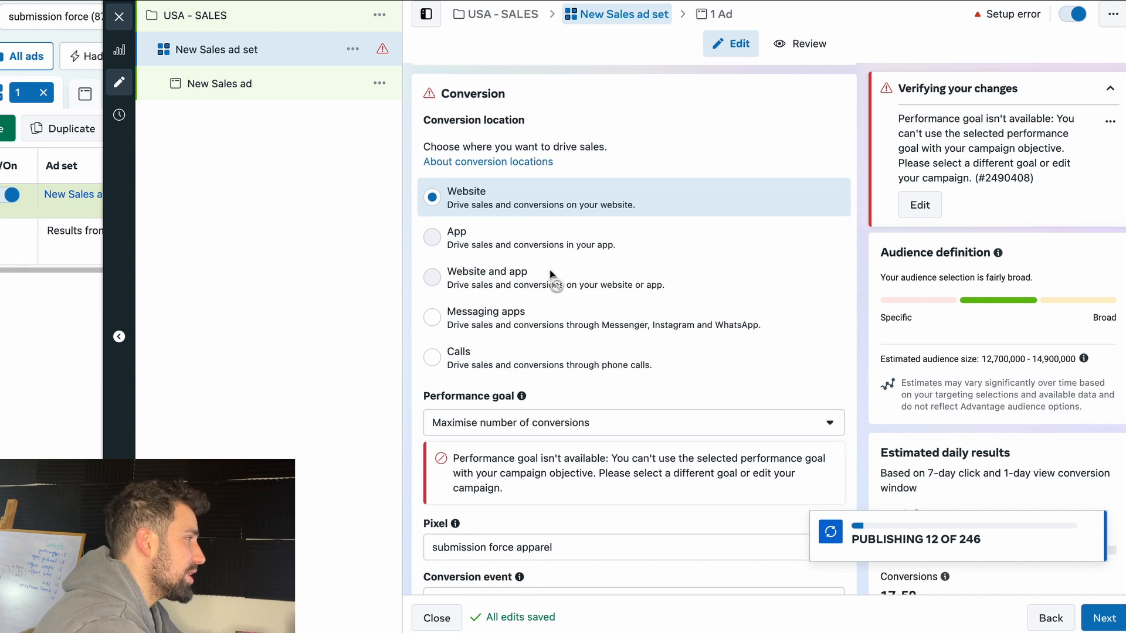
scroll(554, 253, "up", 2)
scroll(554, 253, "up", 1)
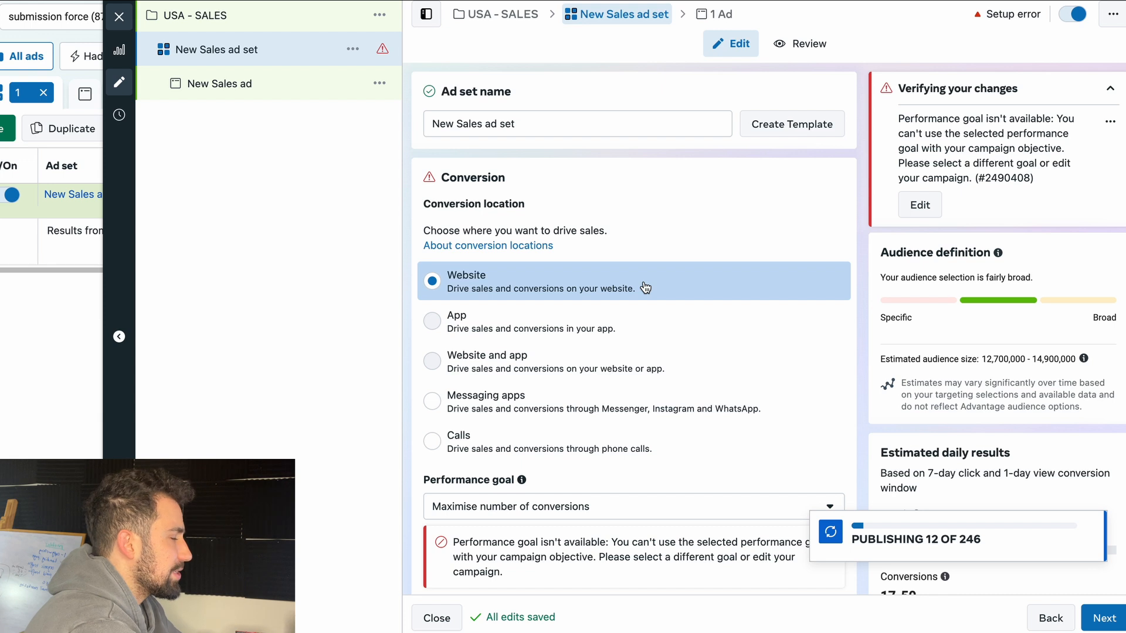
scroll(574, 290, "down", 3)
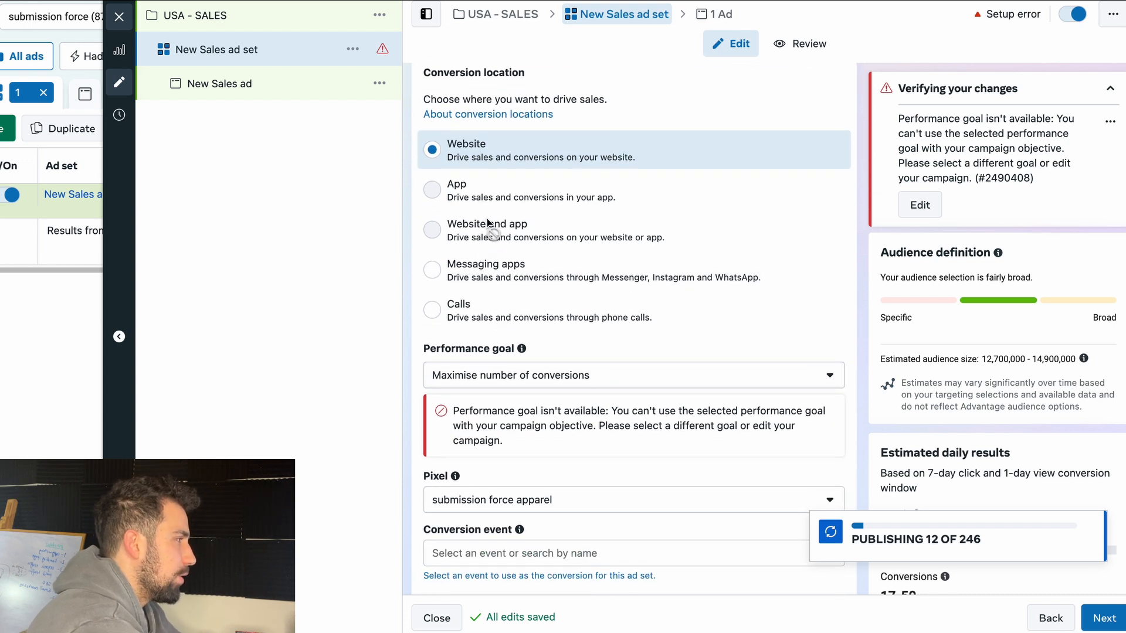
left_click(514, 387)
scroll(642, 366, "down", 4)
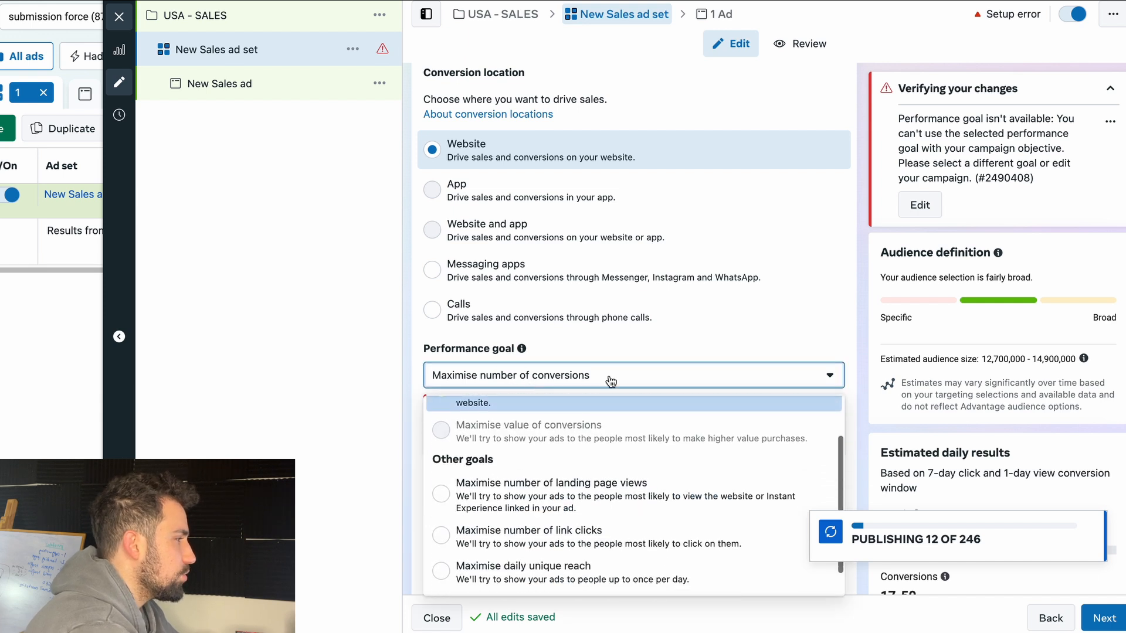
scroll(642, 364, "down", 1)
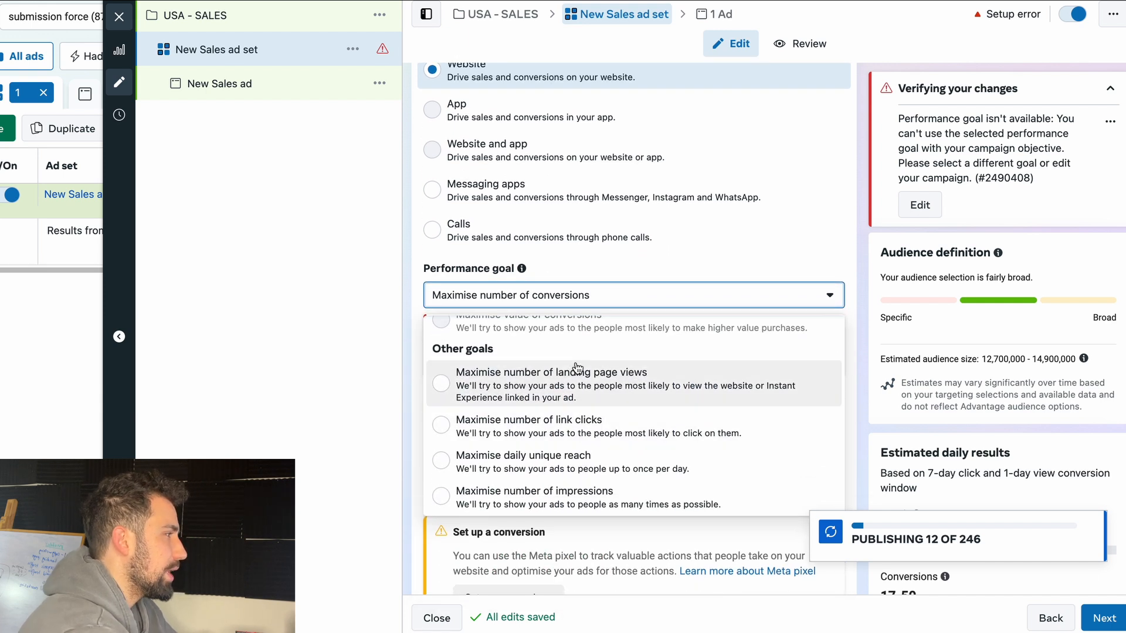
scroll(580, 376, "up", 2)
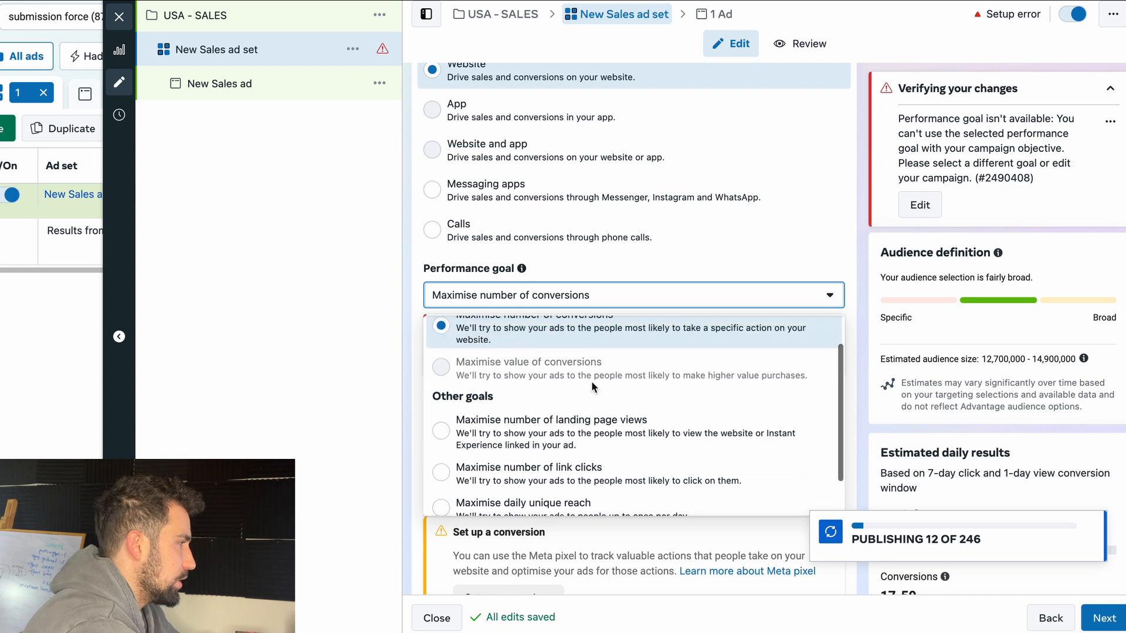
scroll(540, 353, "up", 1)
scroll(571, 368, "down", 2)
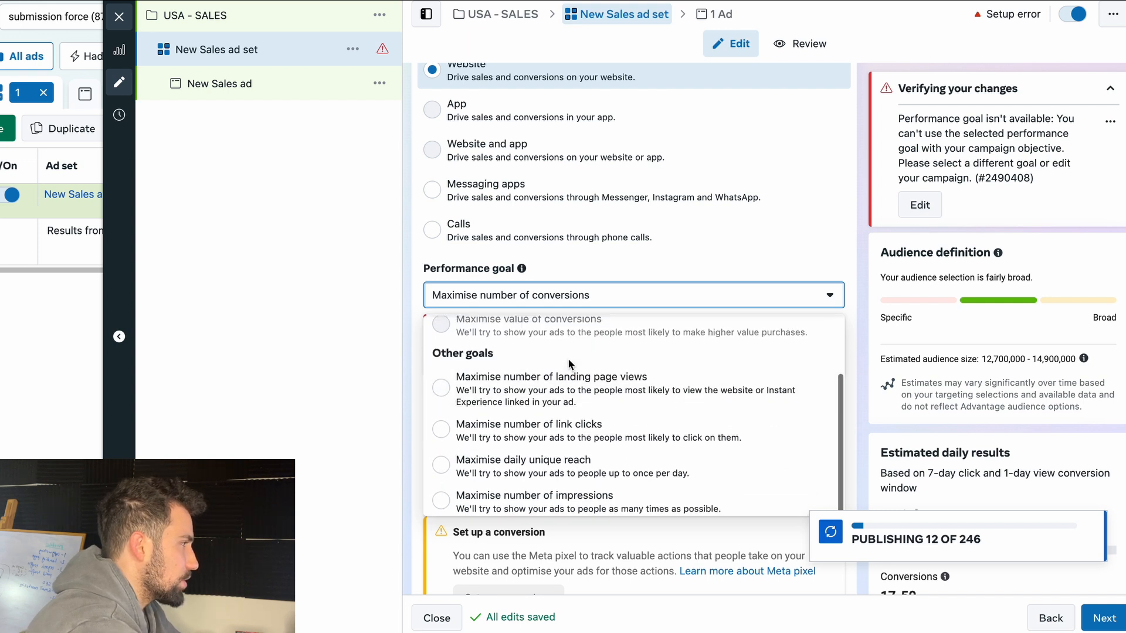
scroll(649, 345, "up", 1)
scroll(650, 344, "up", 1)
scroll(653, 355, "down", 1)
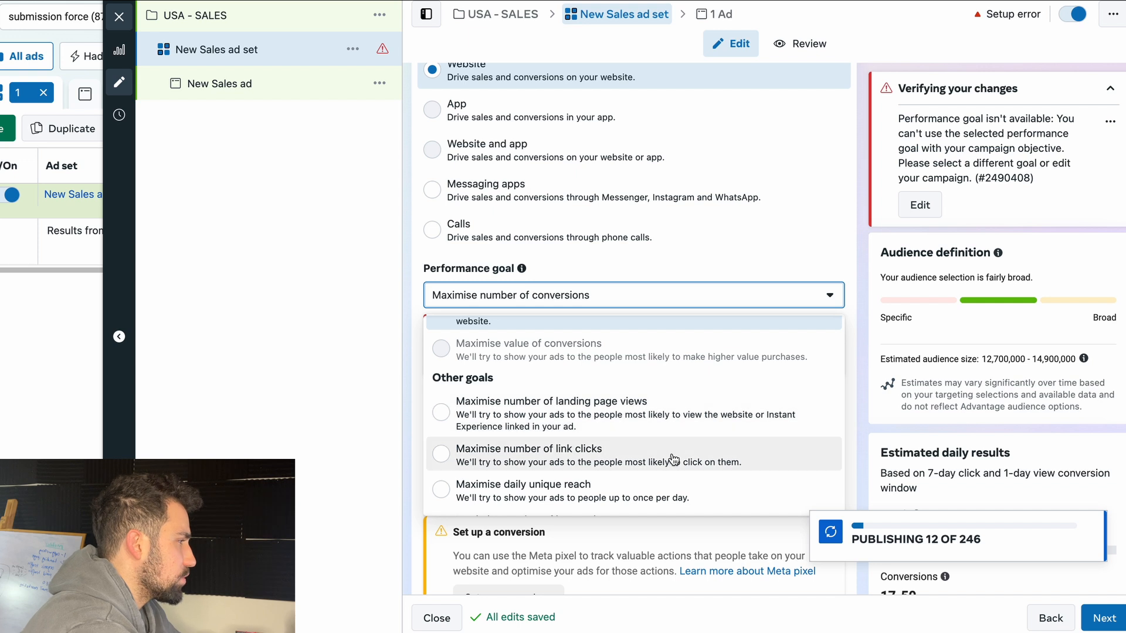
scroll(696, 420, "up", 1)
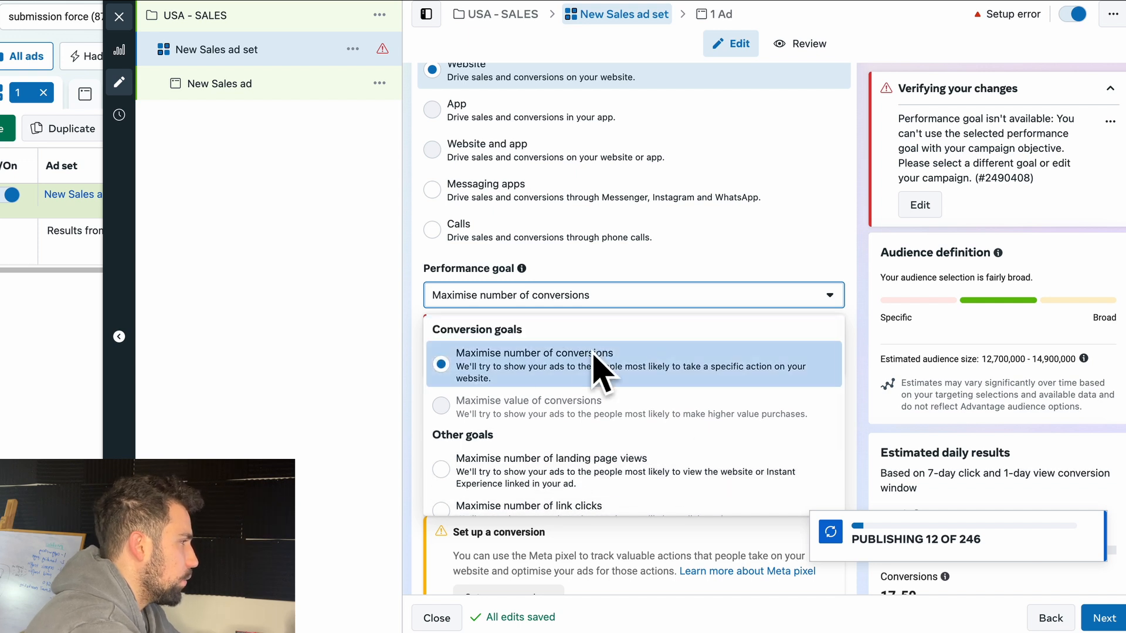
left_click(530, 370)
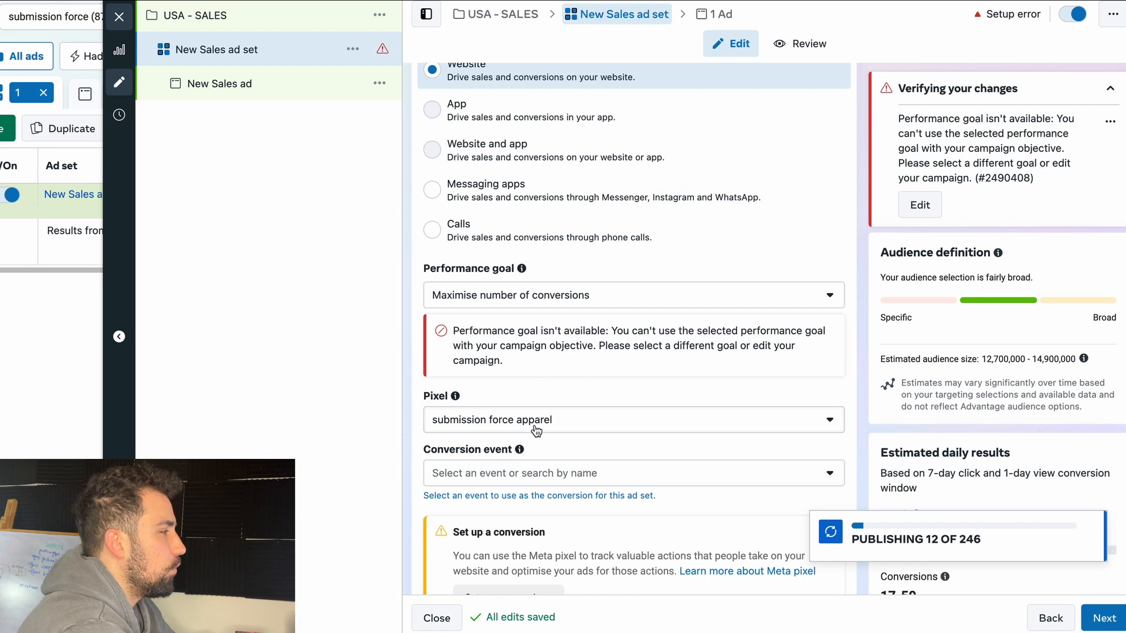
Step: Keep the submission force apparel pixel and set the ad set's conversion event to Purchase
left_click(578, 425)
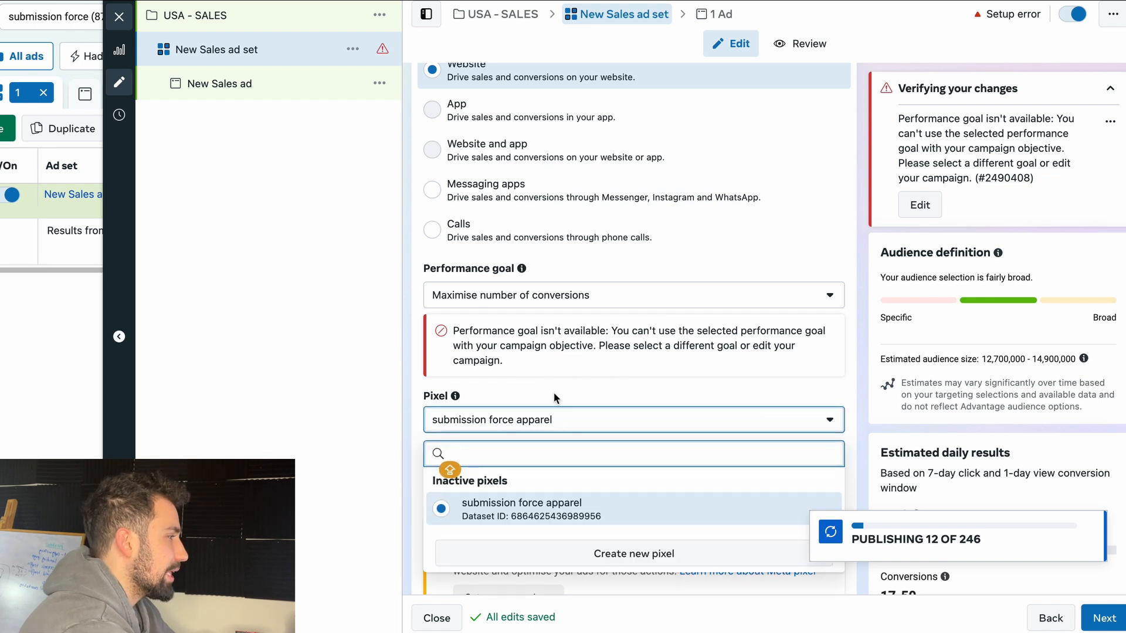
left_click(555, 401)
scroll(579, 434, "down", 2)
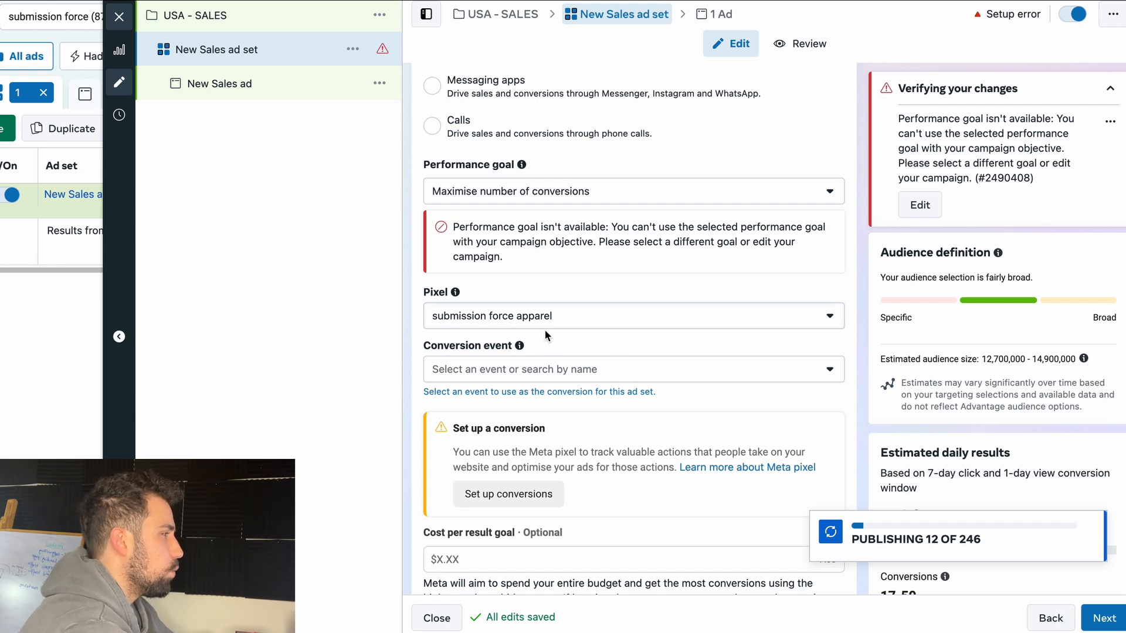
left_click(483, 374)
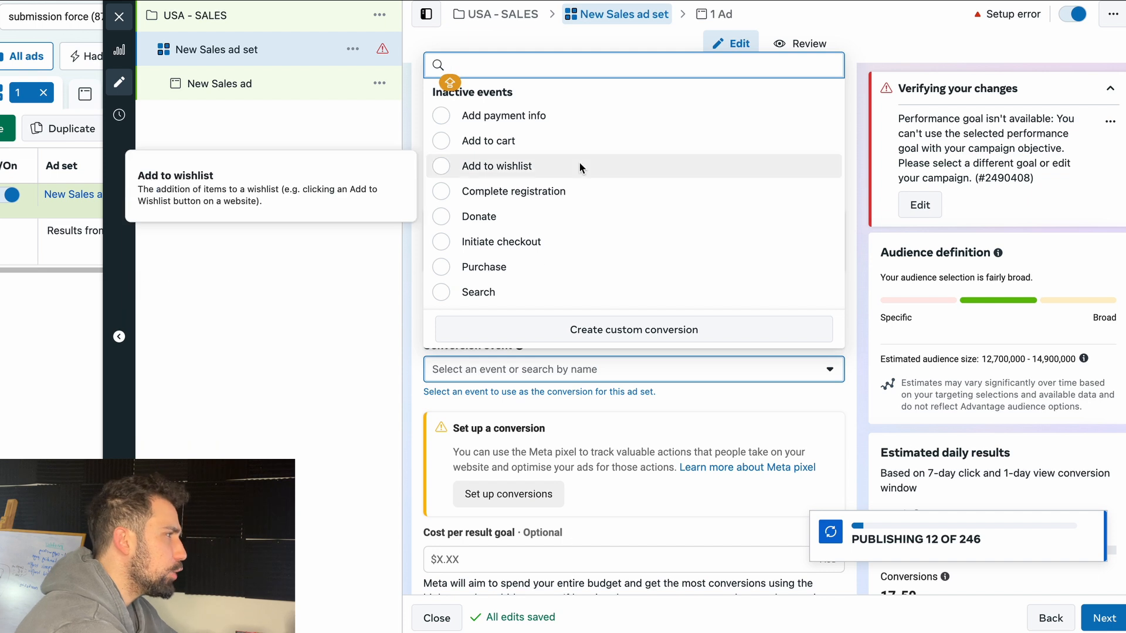
scroll(577, 264, "down", 5)
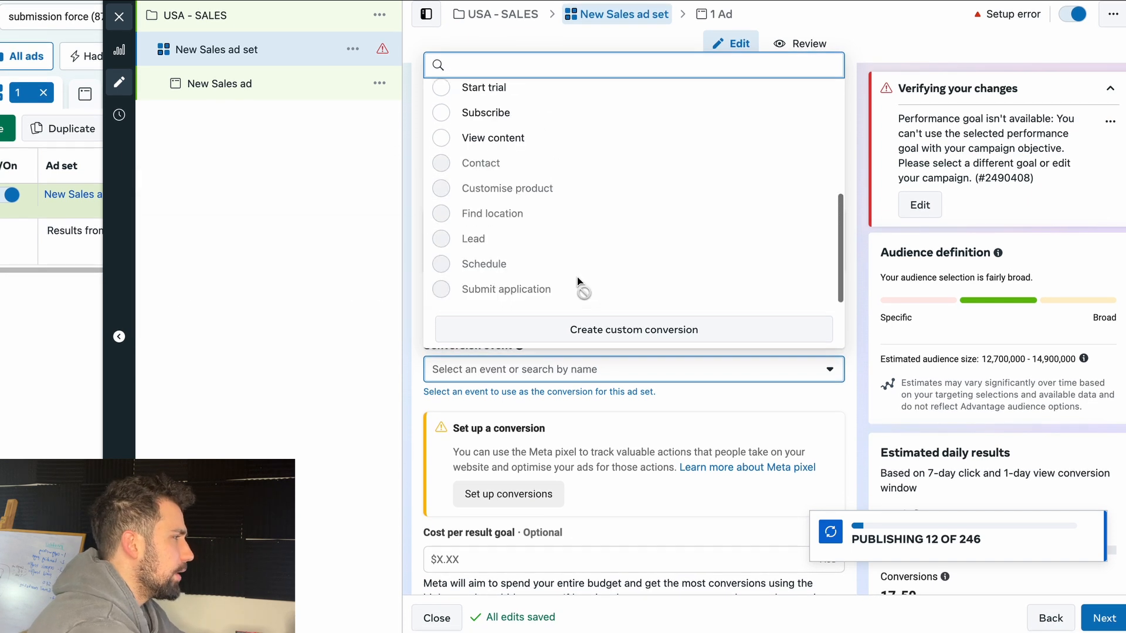
scroll(574, 240, "up", 2)
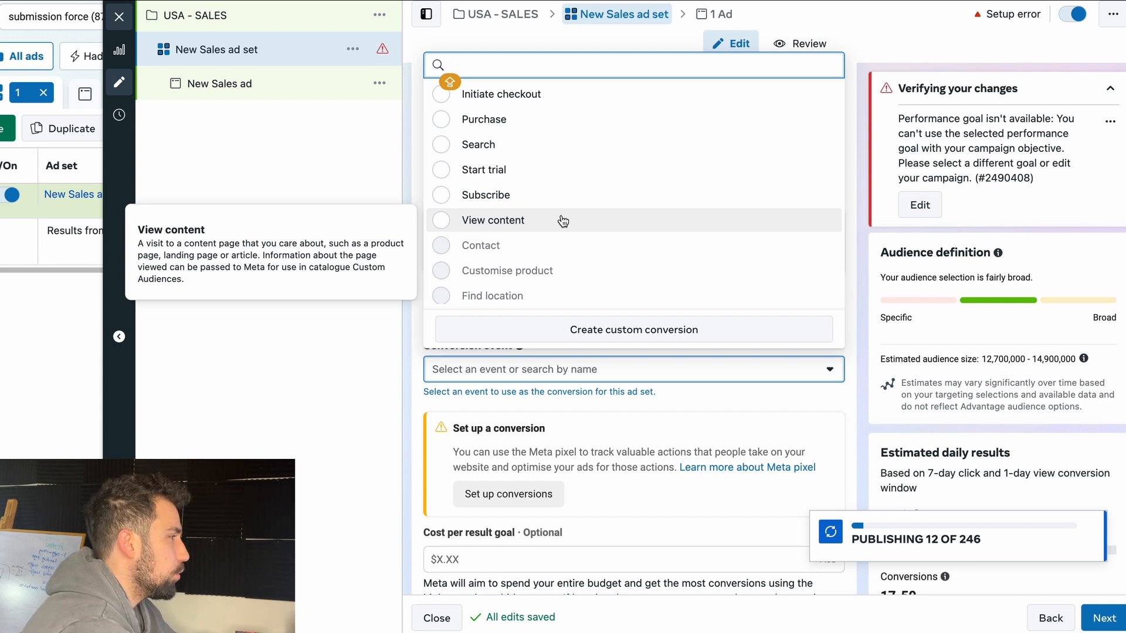
scroll(592, 232, "up", 1)
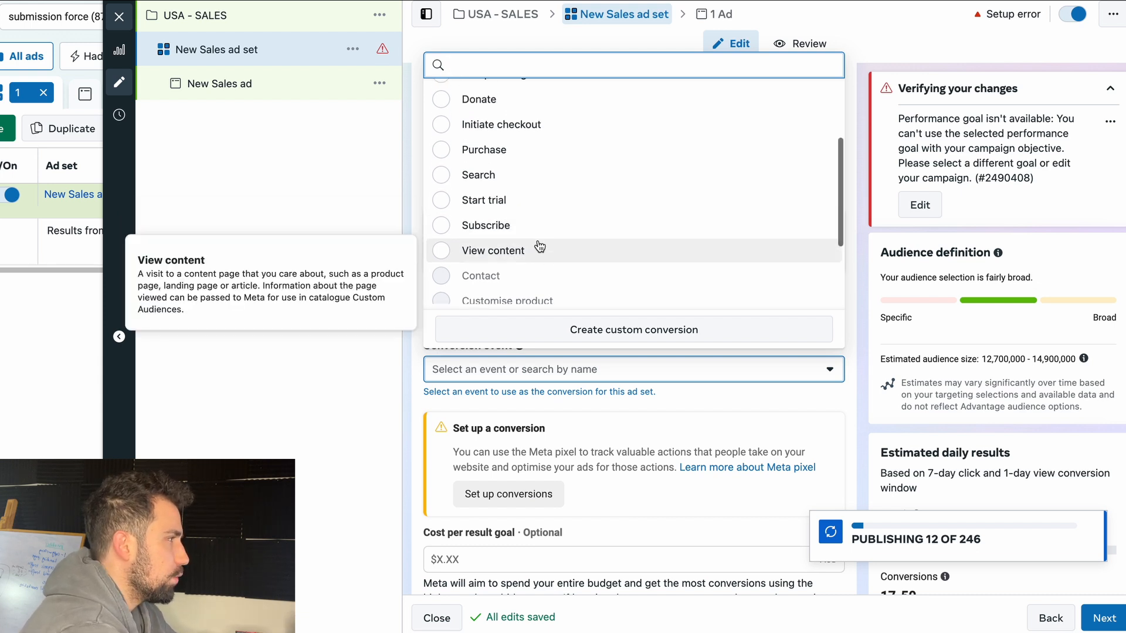
scroll(539, 246, "up", 3)
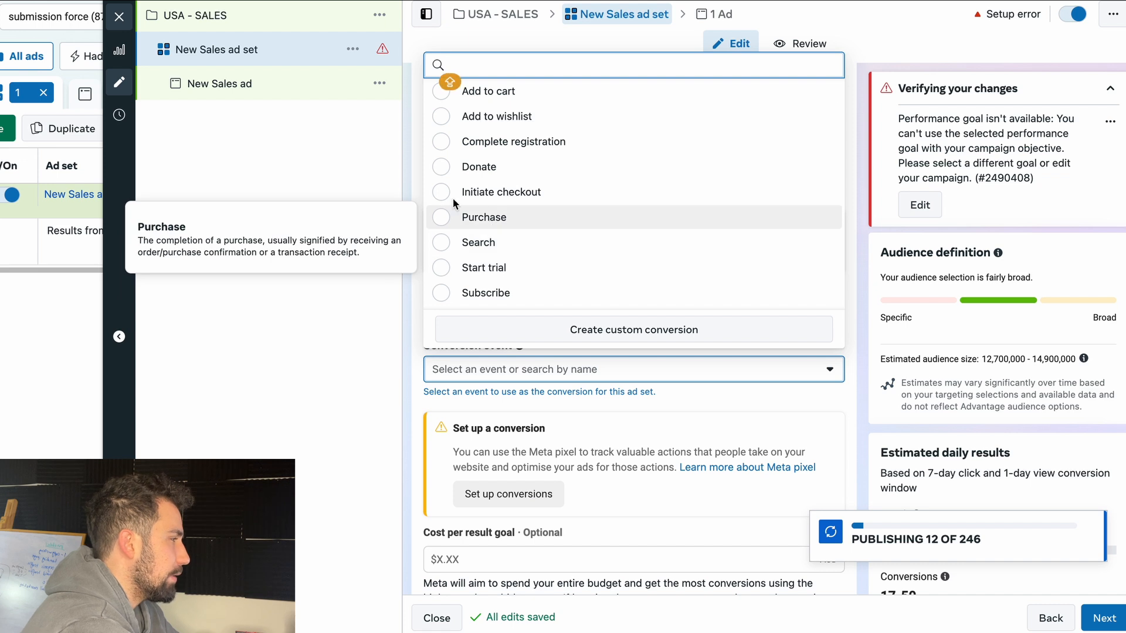
scroll(536, 114, "up", 1)
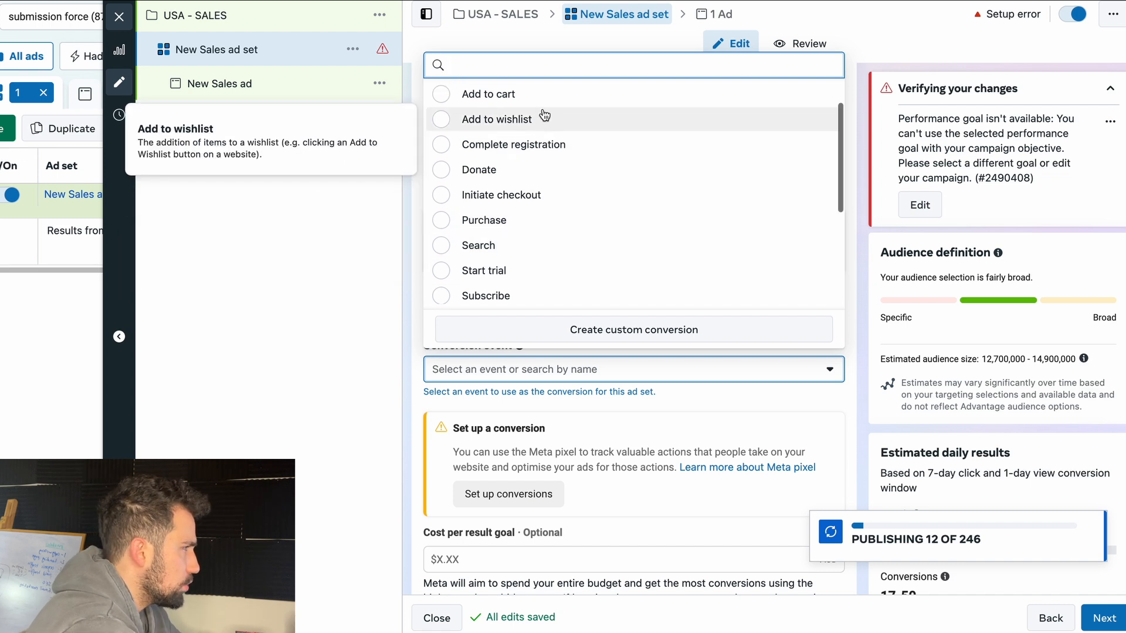
scroll(513, 162, "up", 1)
scroll(548, 196, "down", 1)
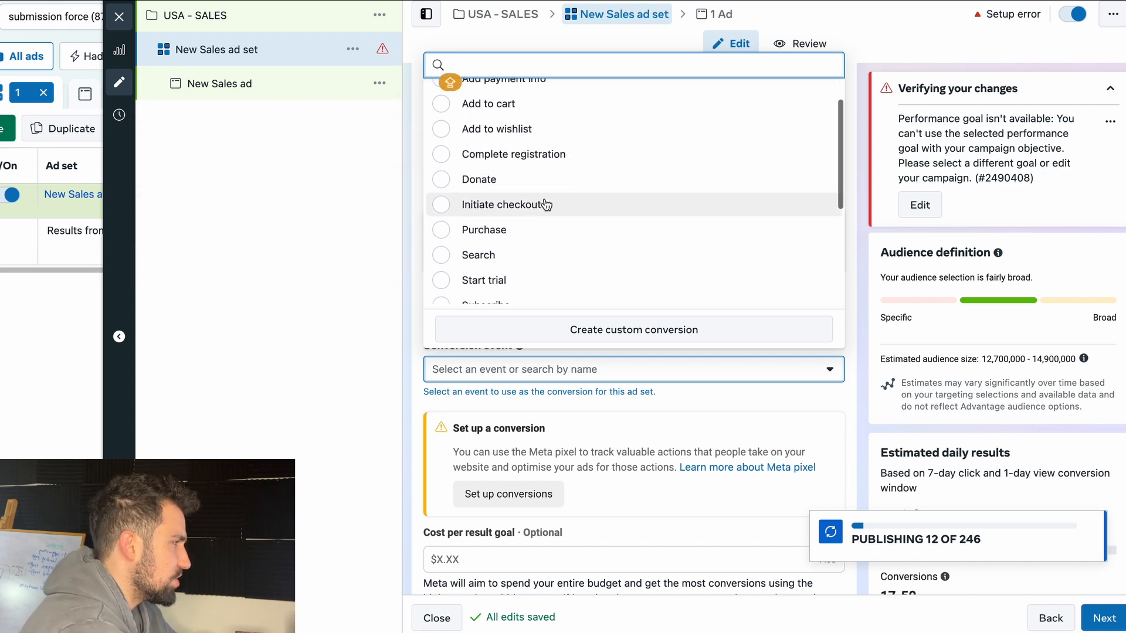
left_click(520, 233)
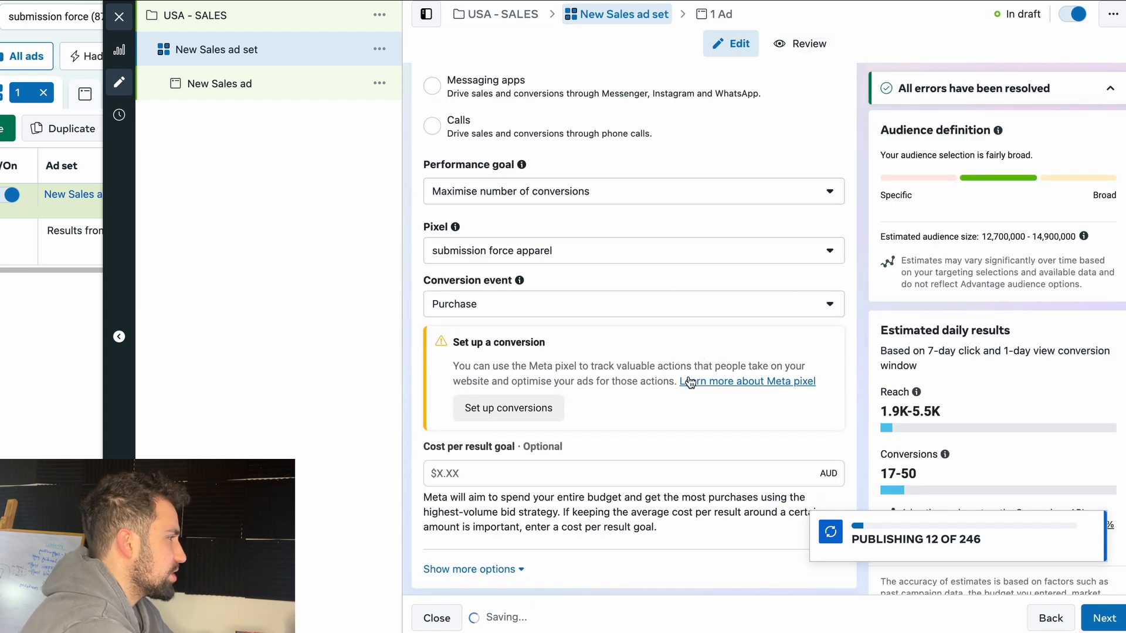
Step: Review the optional cost per result goal, leaving it blank, and expand the additional conversion options
scroll(735, 355, "down", 3)
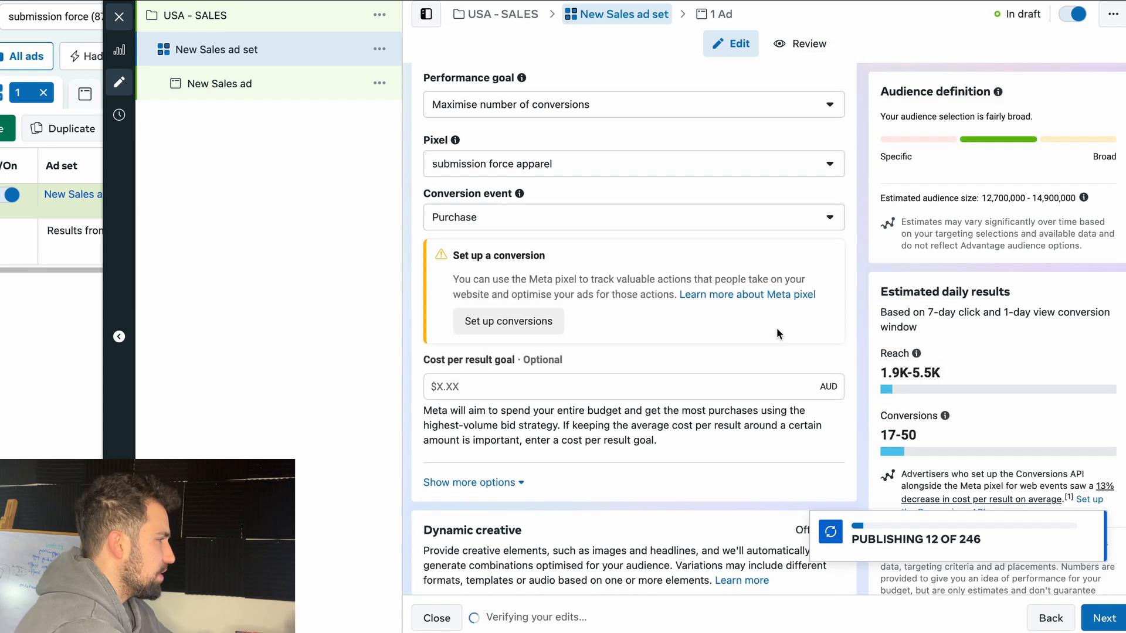
scroll(513, 387, "down", 3)
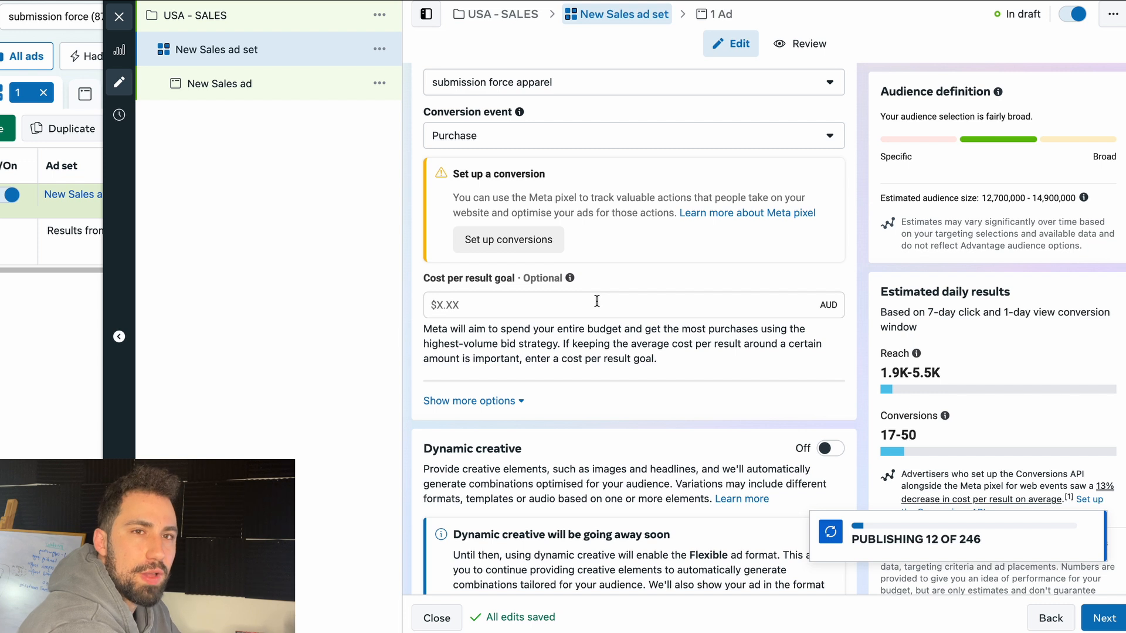
mouse_move(575, 280)
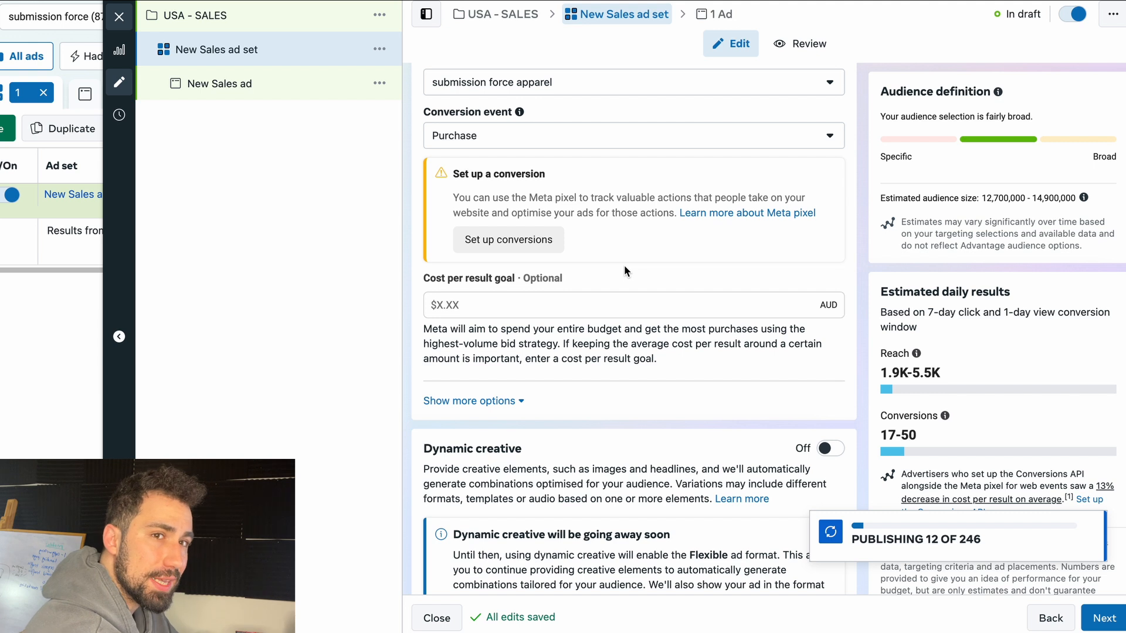
scroll(621, 281, "down", 1)
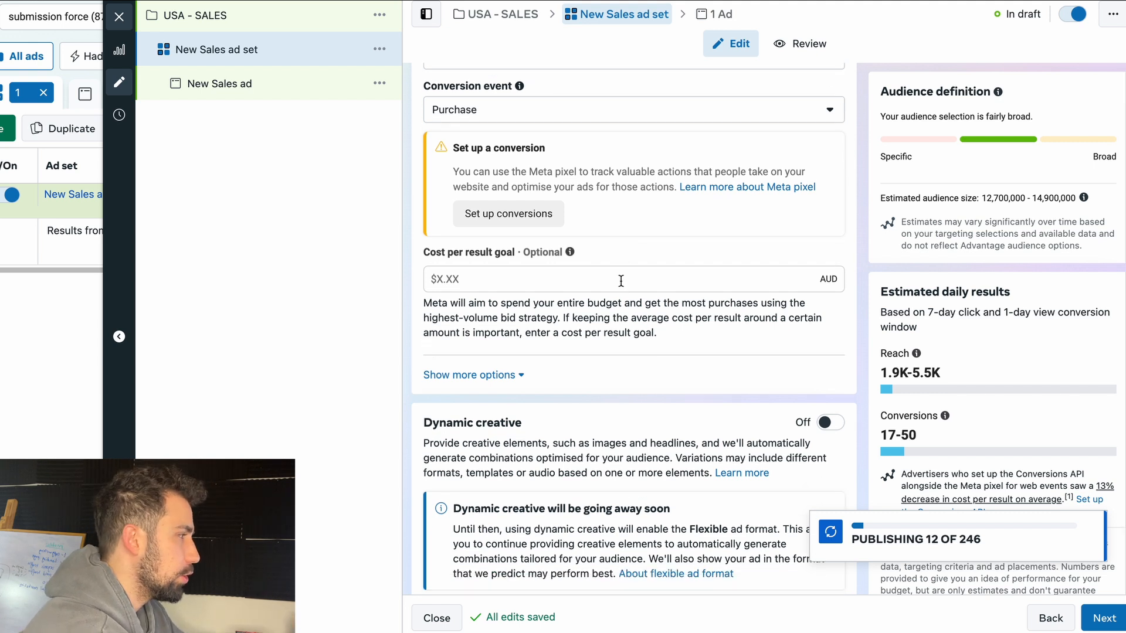
scroll(621, 281, "down", 2)
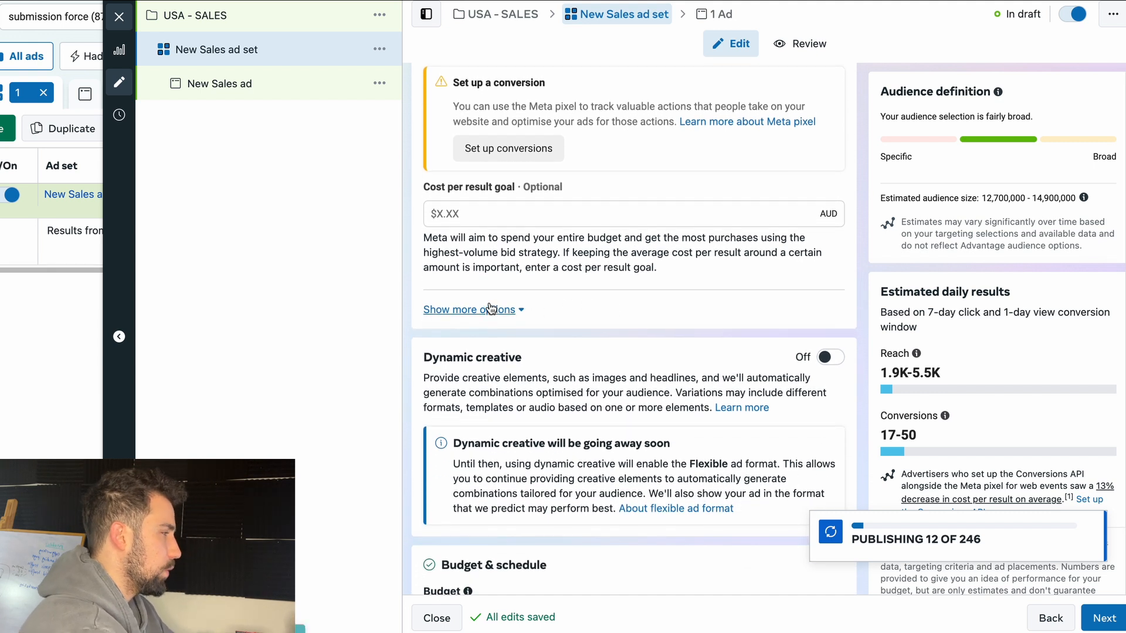
left_click(491, 309)
scroll(559, 329, "down", 2)
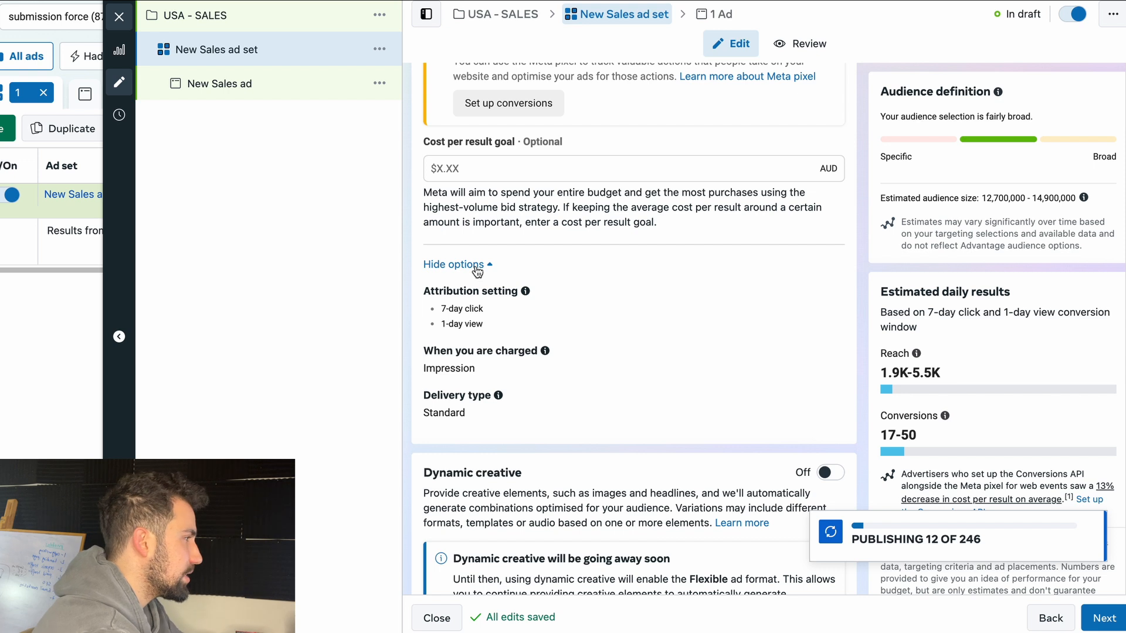
Step: Examine the 7-day click and 1-day view windows in the ad set's attribution setting
double_click(466, 311)
triple_click(466, 312)
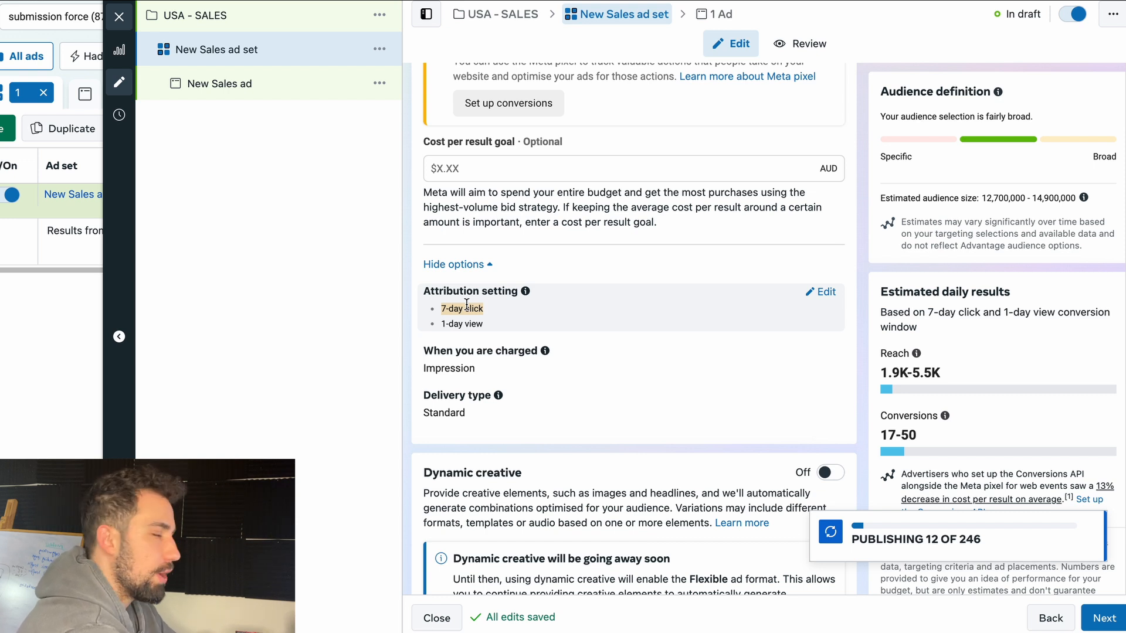
left_click(460, 328)
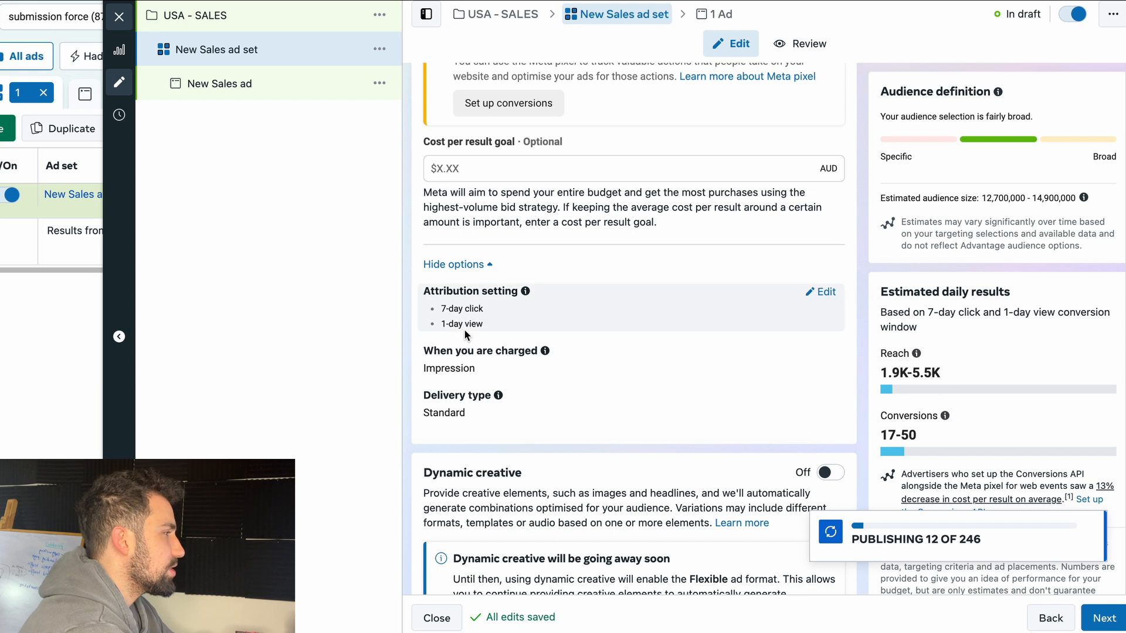
triple_click(468, 322)
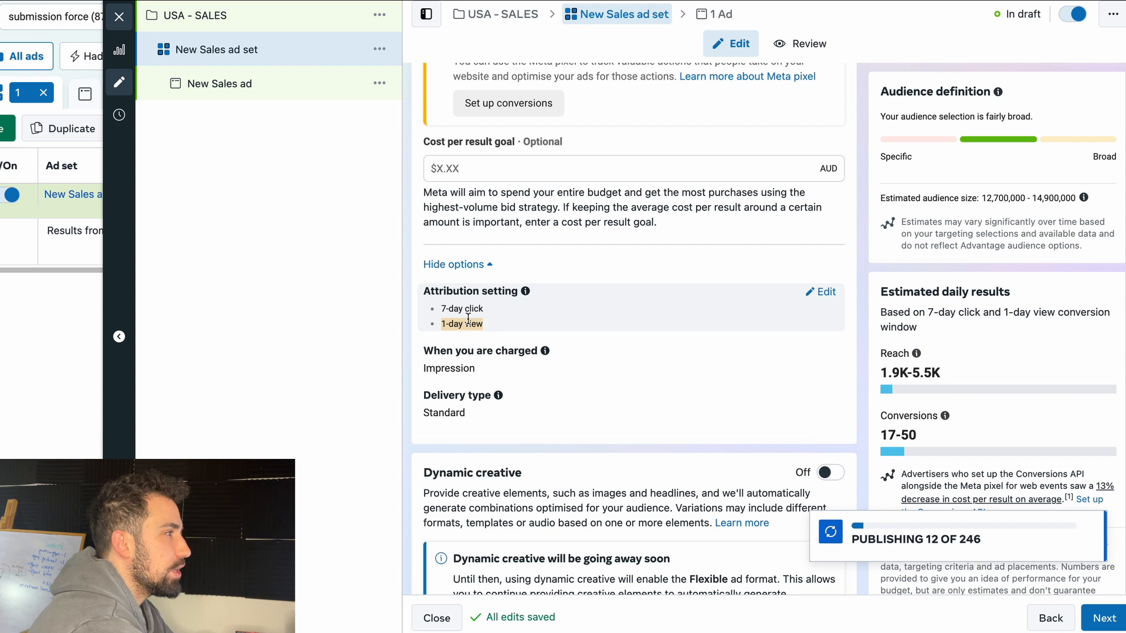
left_click(468, 318)
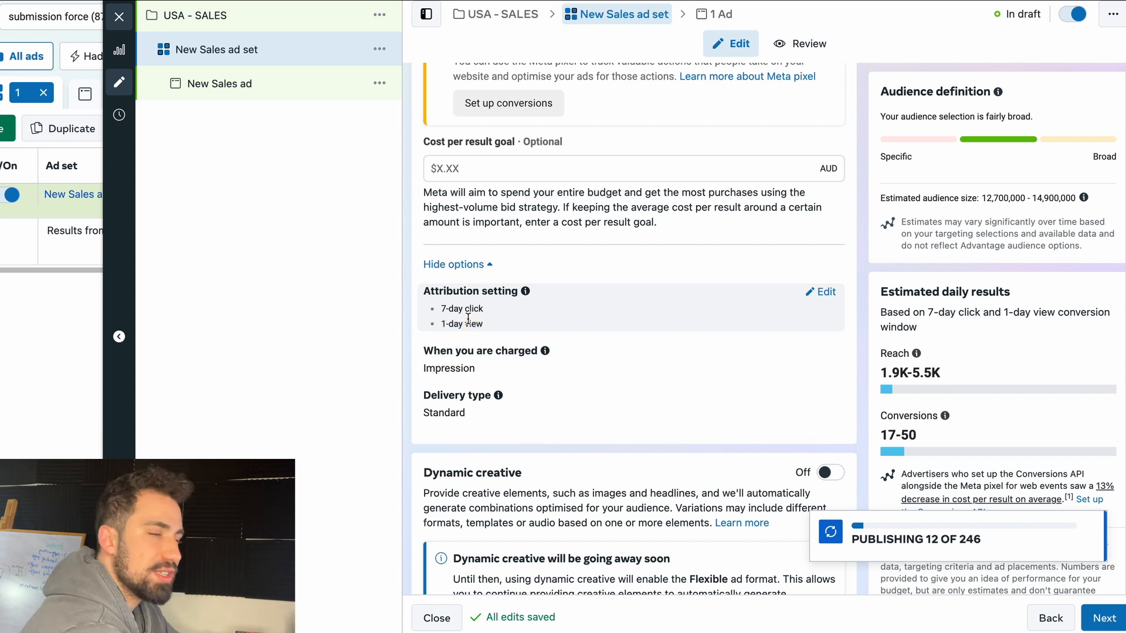
triple_click(468, 318)
double_click(468, 318)
triple_click(468, 318)
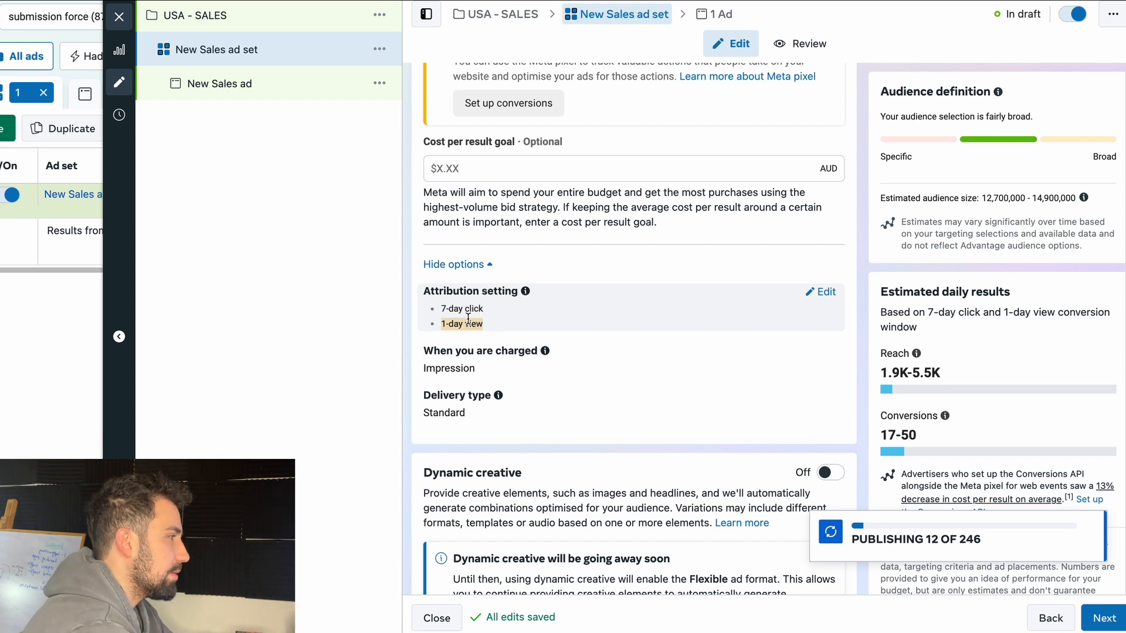
triple_click(484, 309)
left_click(466, 324)
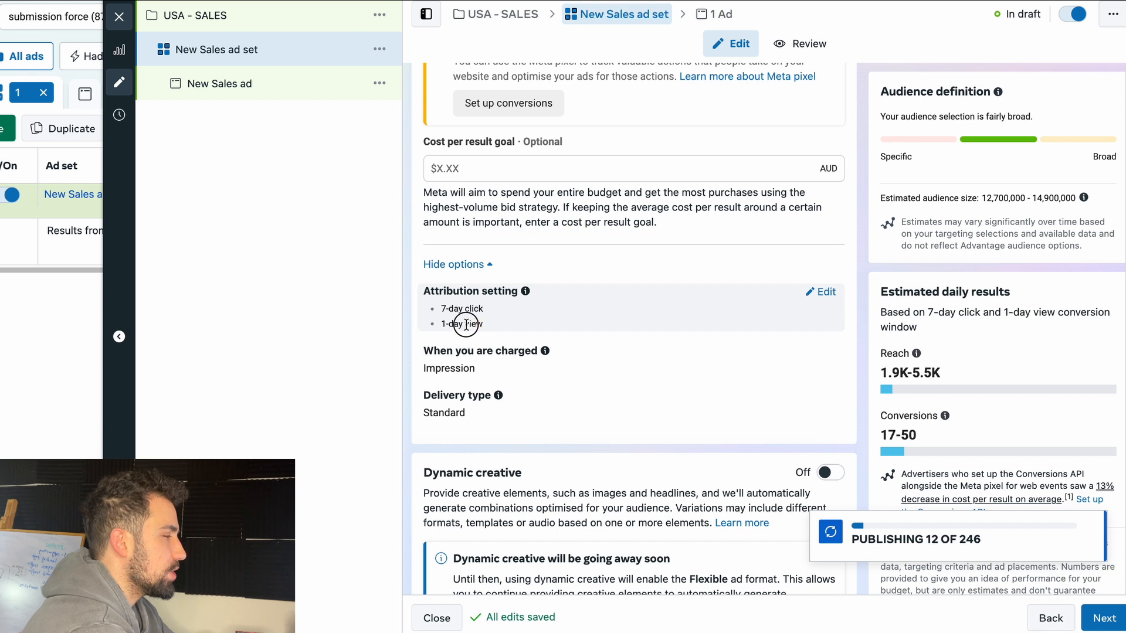
left_click(464, 324)
left_click(462, 326)
left_click(462, 326)
triple_click(462, 326)
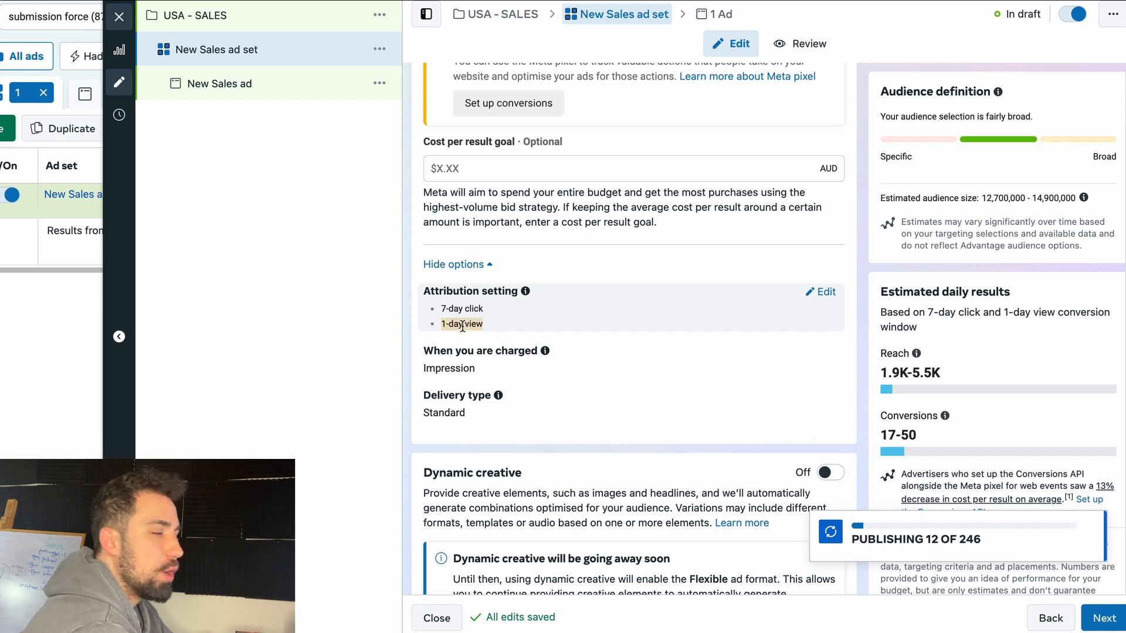
triple_click(462, 326)
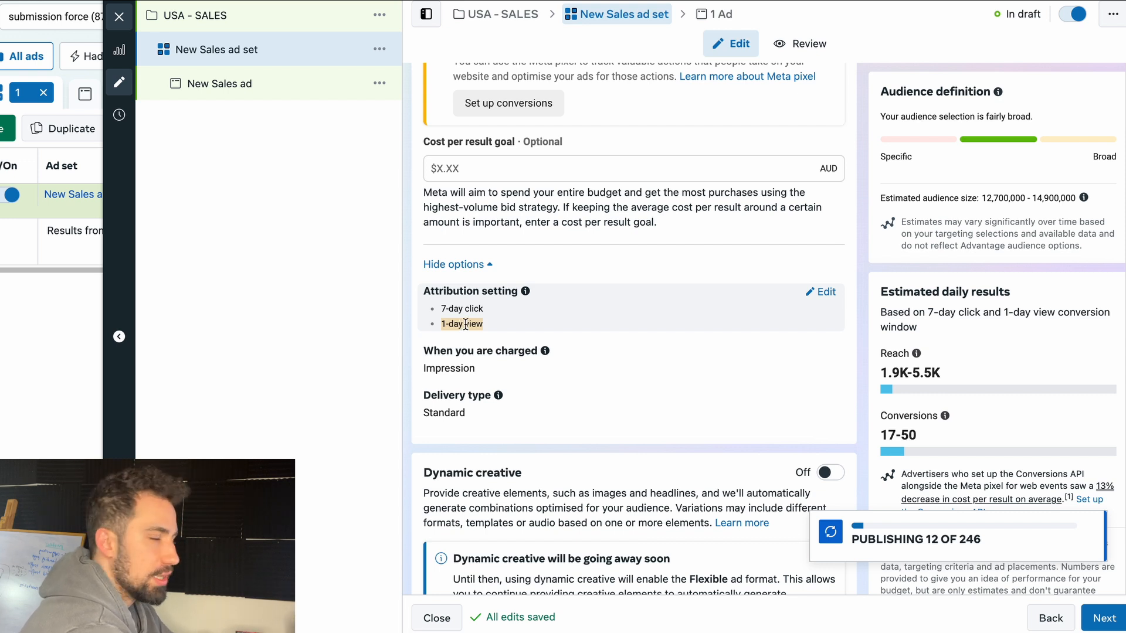
left_click(468, 323)
triple_click(456, 306)
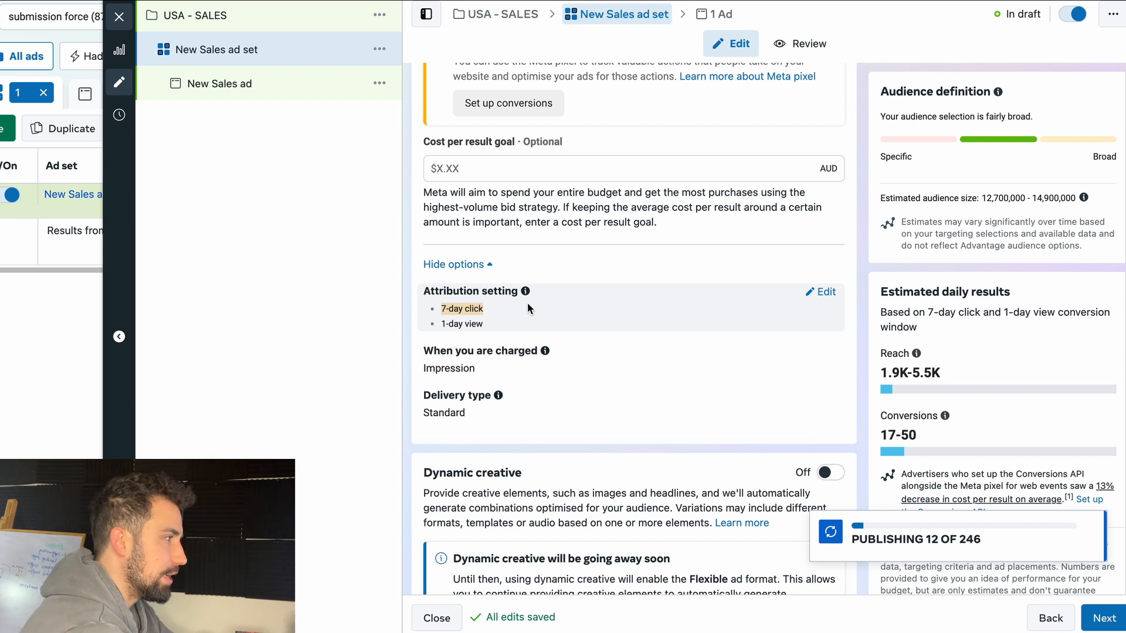
Step: Open the attribution setting for editing and review the click-through window options, keeping 7 days
left_click(497, 321)
scroll(497, 320, "down", 1)
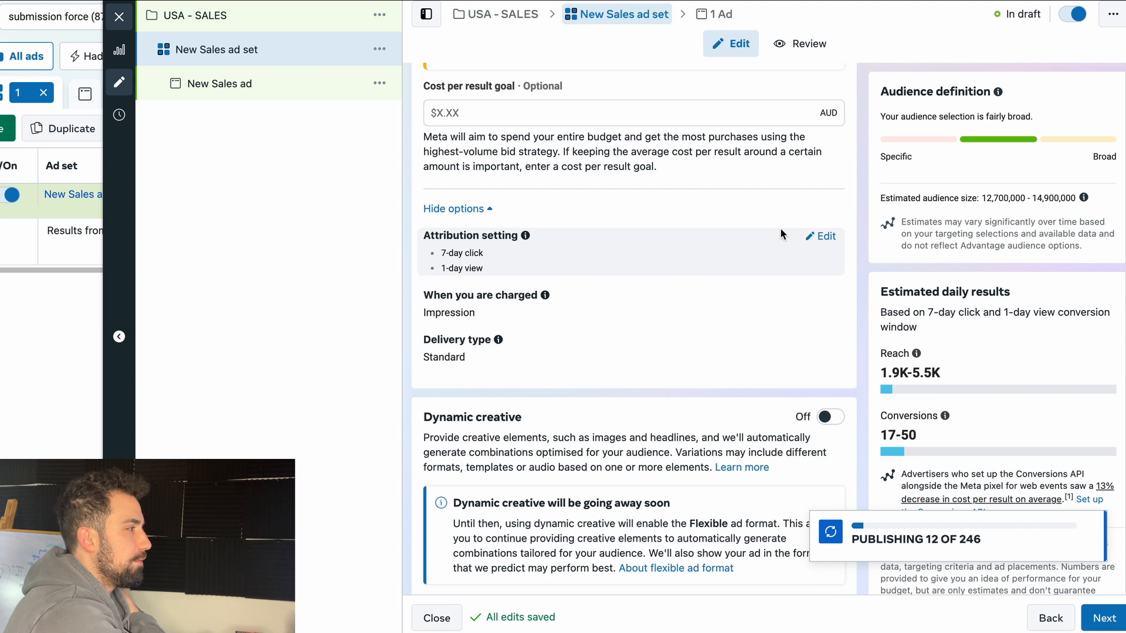
left_click(824, 237)
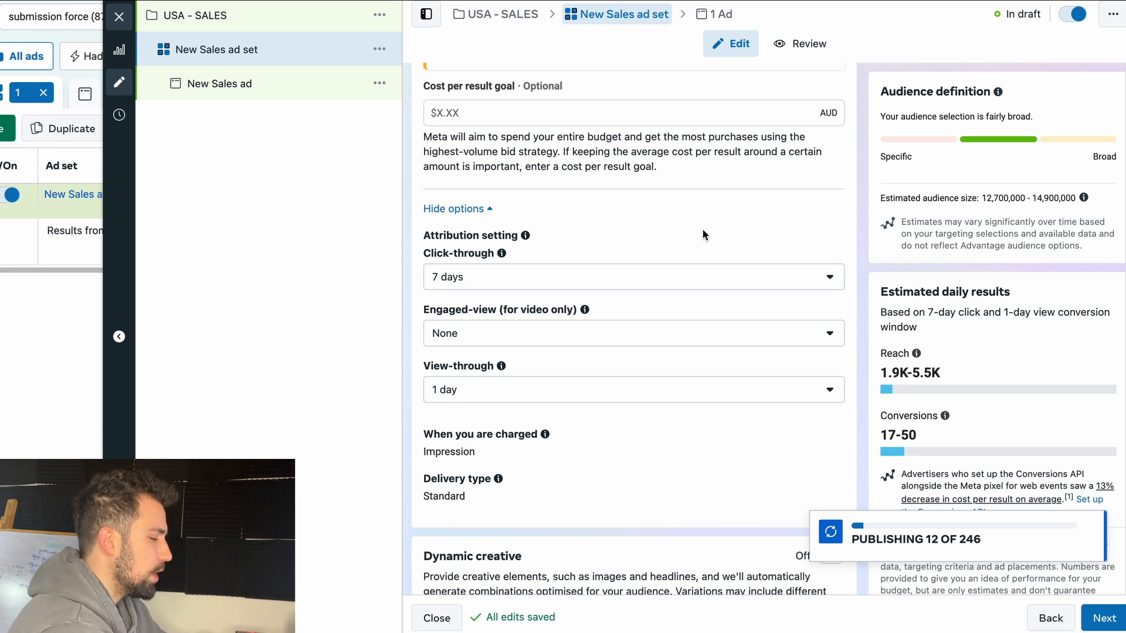
left_click(673, 271)
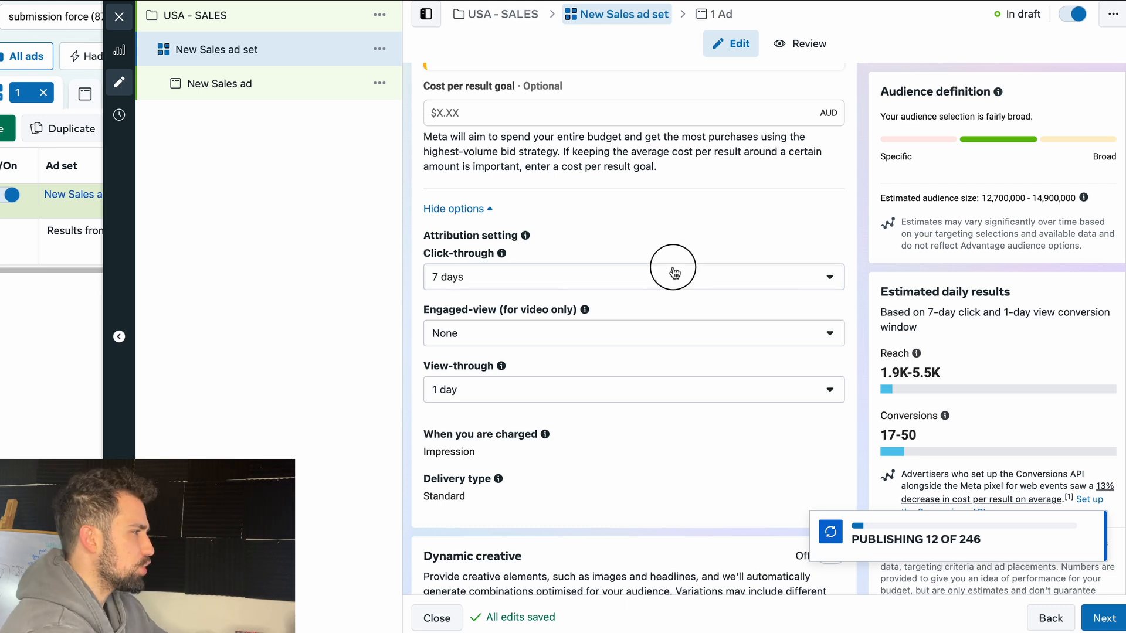
left_click(697, 228)
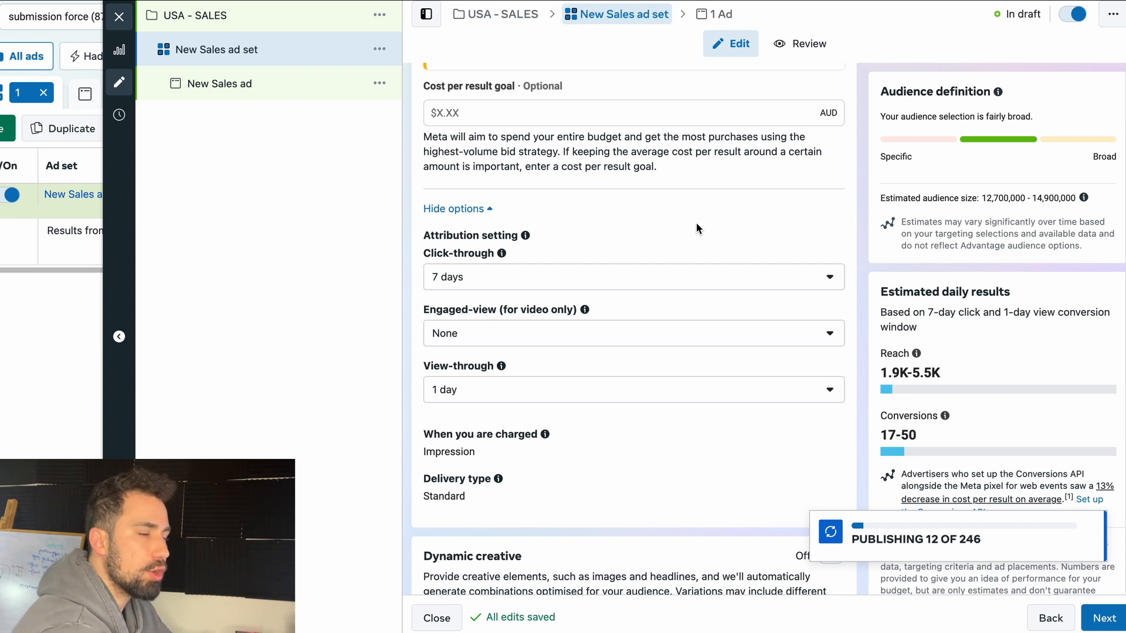
left_click(587, 286)
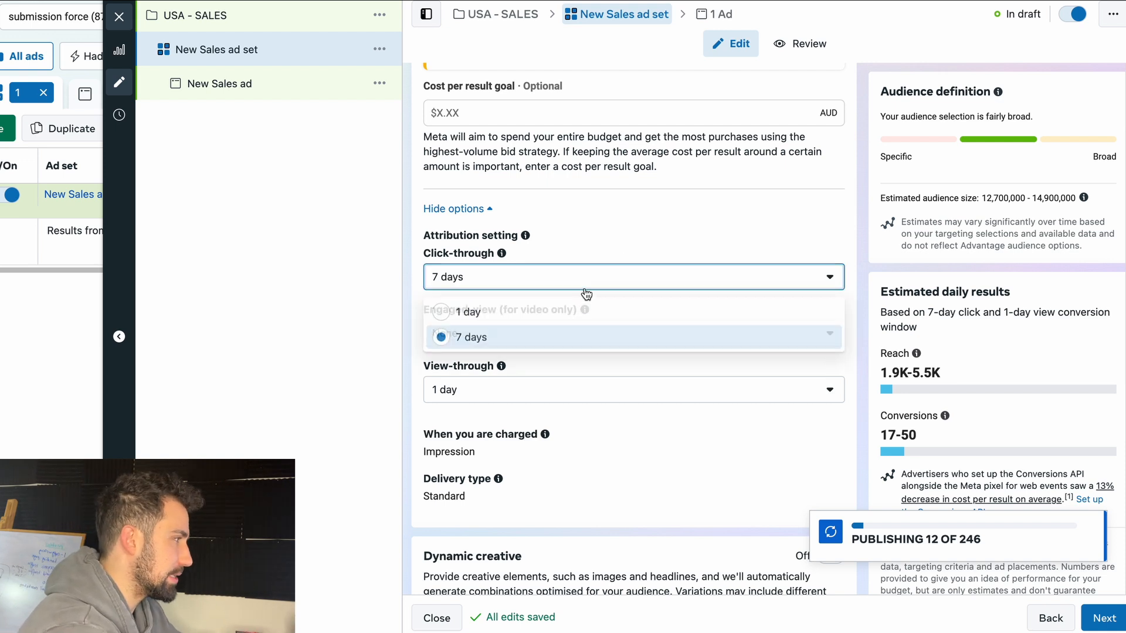
left_click(642, 230)
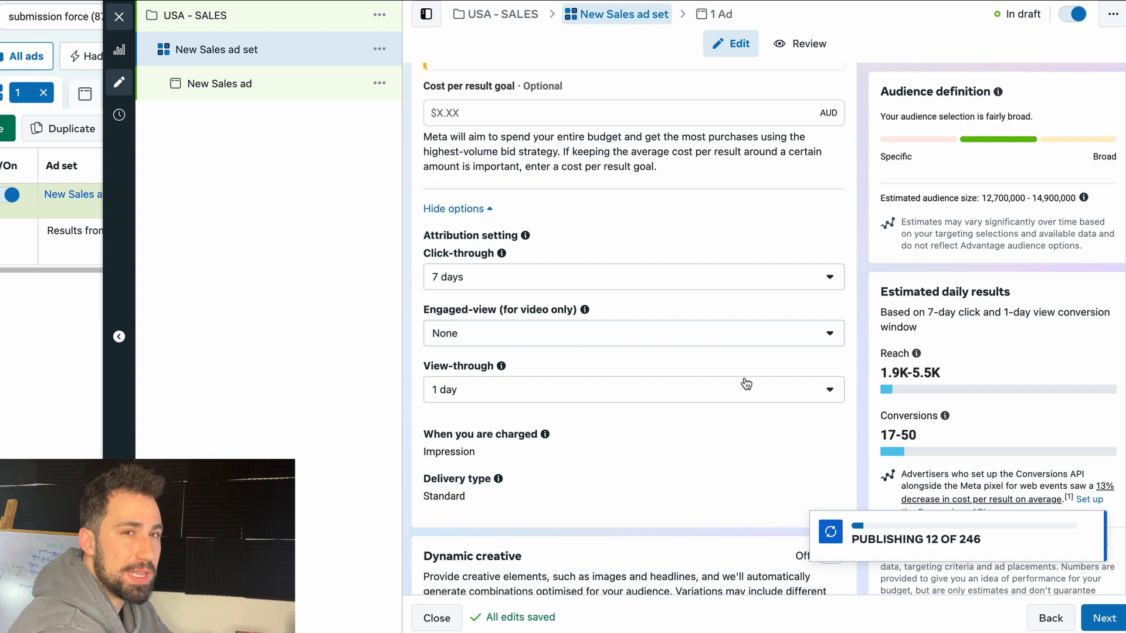
Step: Review the dynamic creative section and the ad set's budget type options, keeping Daily budget
scroll(730, 380, "down", 3)
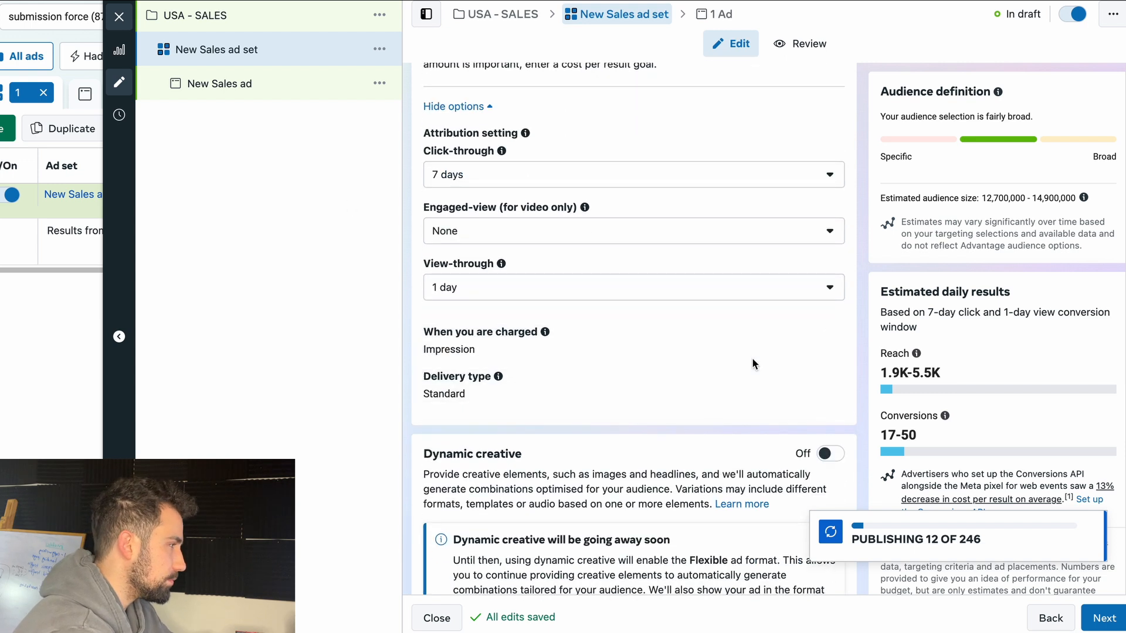
scroll(511, 402, "down", 2)
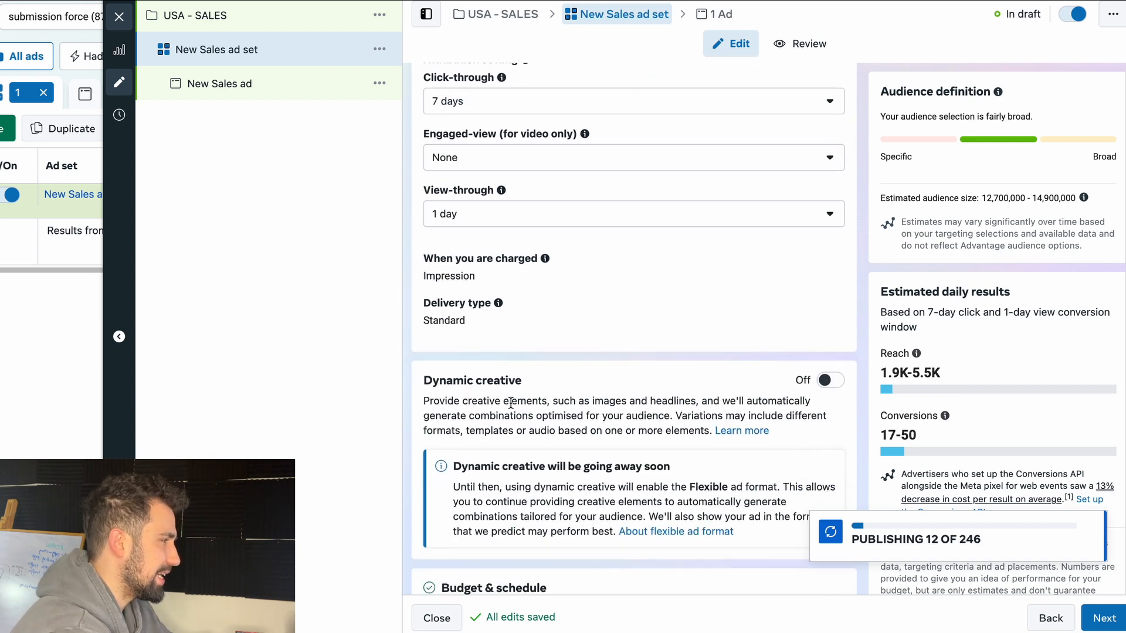
scroll(511, 403, "down", 3)
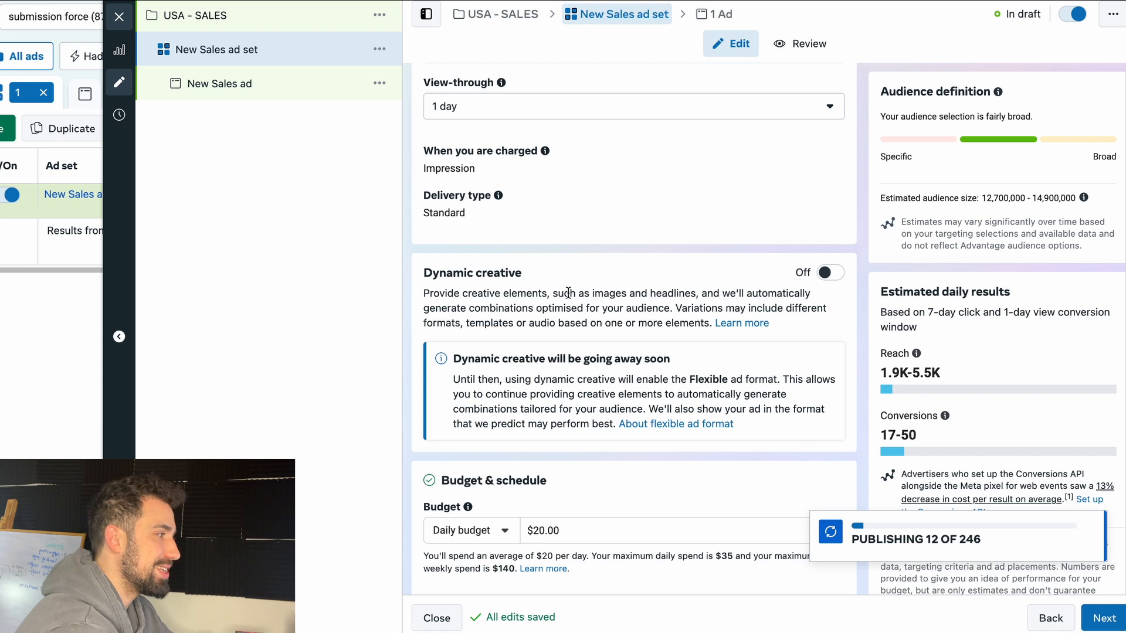
scroll(569, 292, "down", 5)
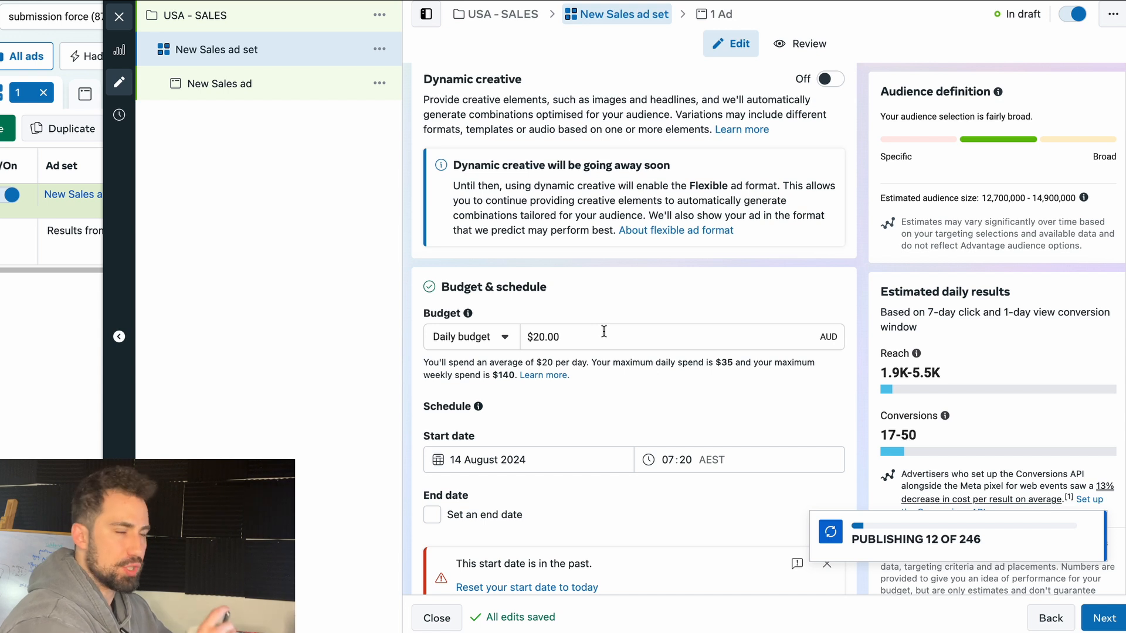
left_click(493, 340)
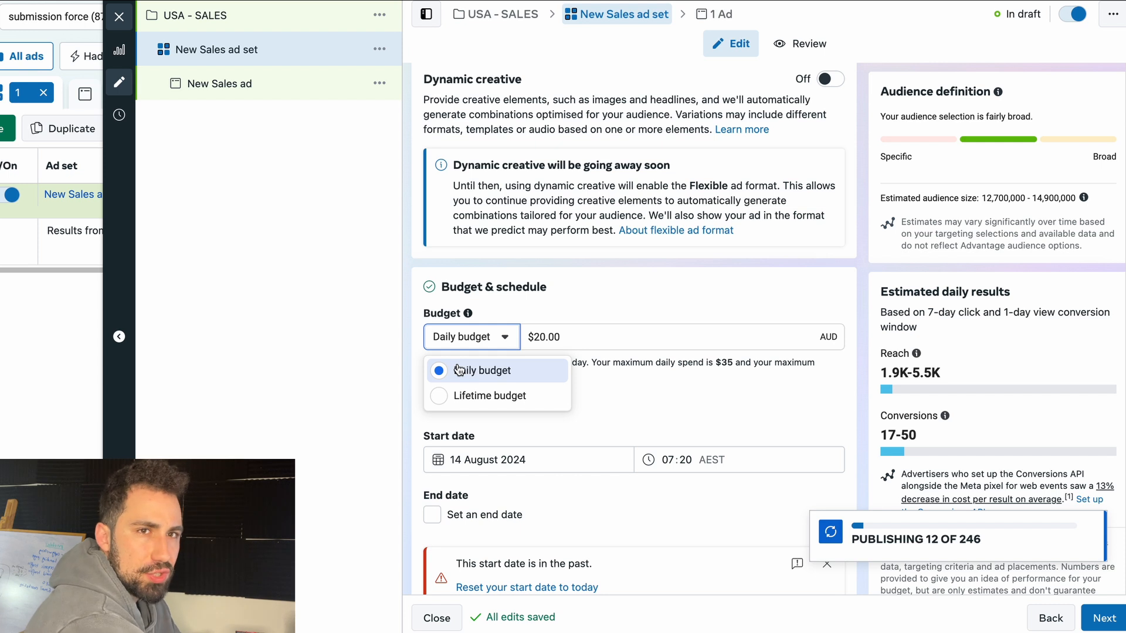
left_click(681, 291)
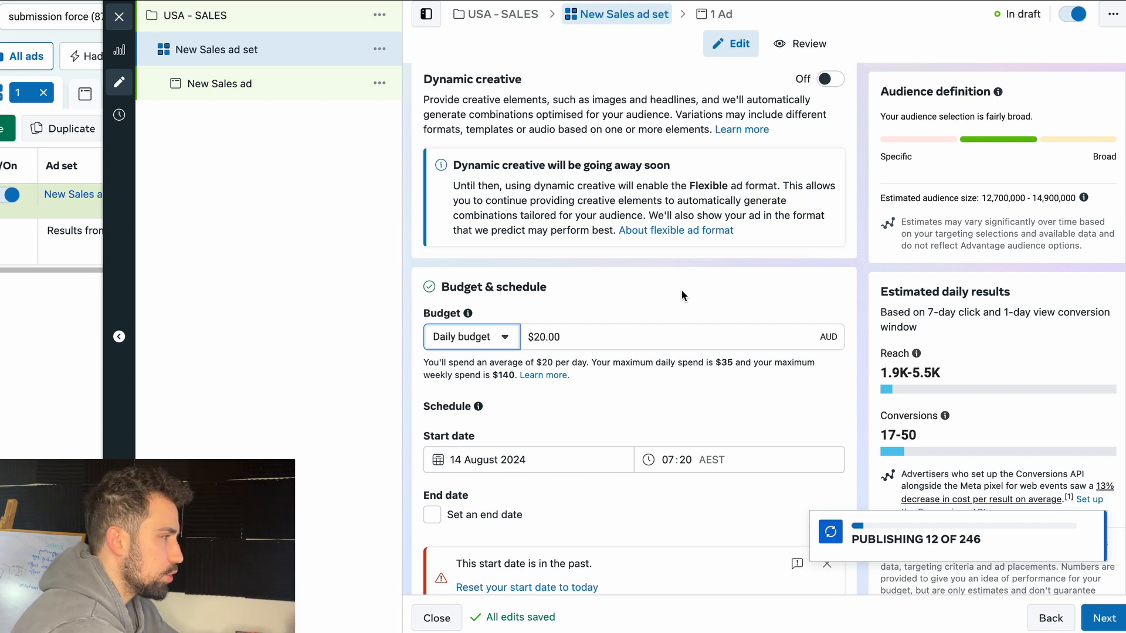
left_click(506, 338)
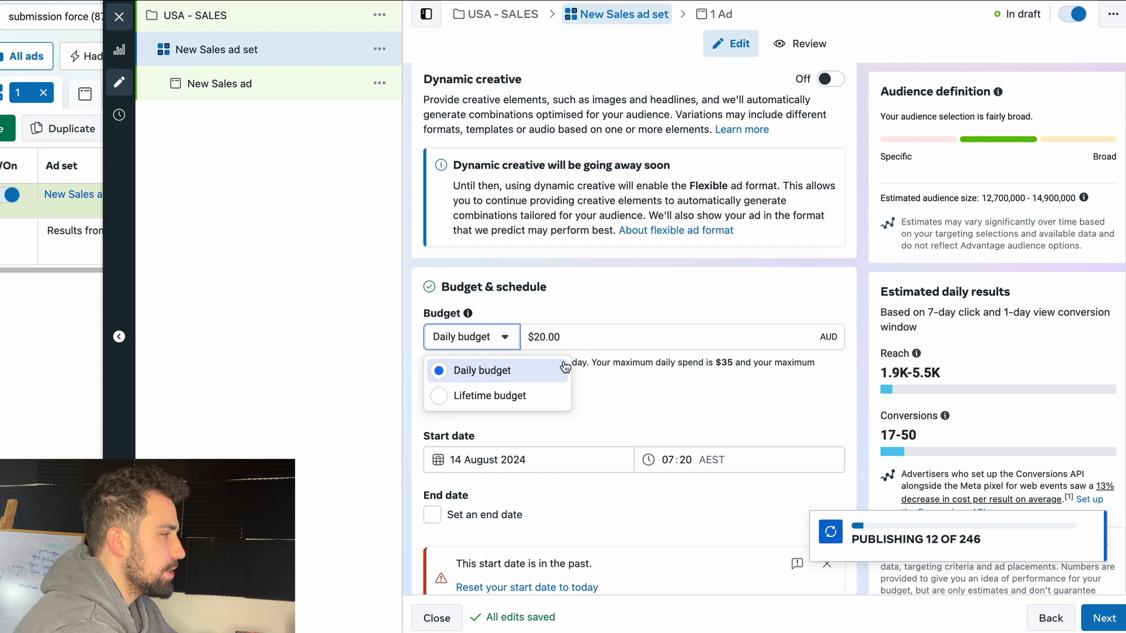
left_click(625, 306)
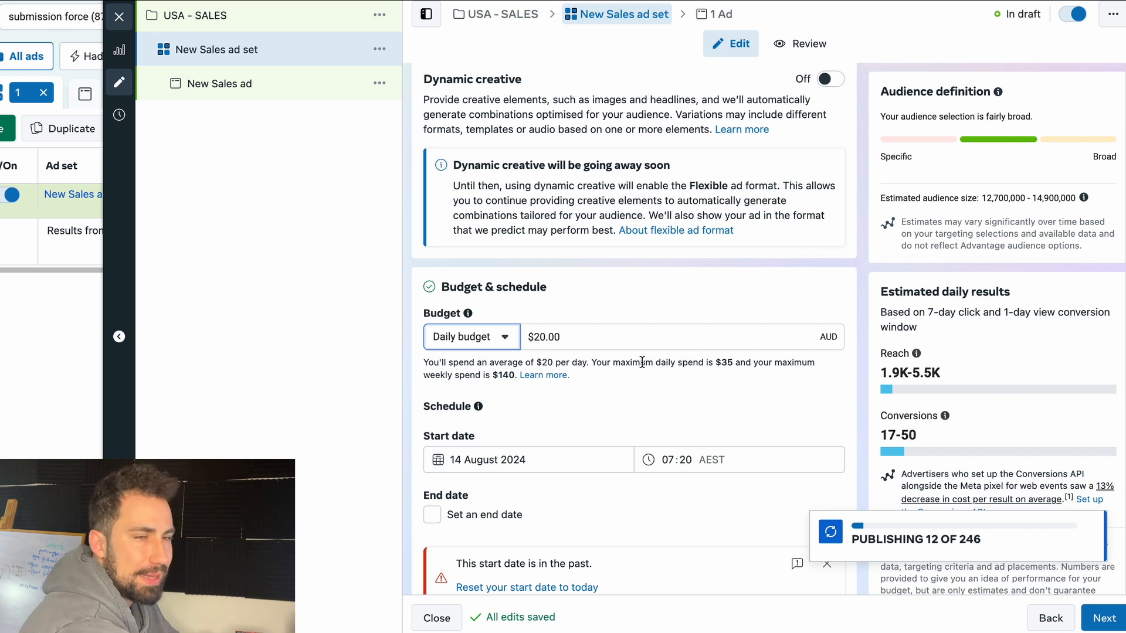
Step: Set the ad set's daily budget to $10.00 AUD
left_click(578, 338)
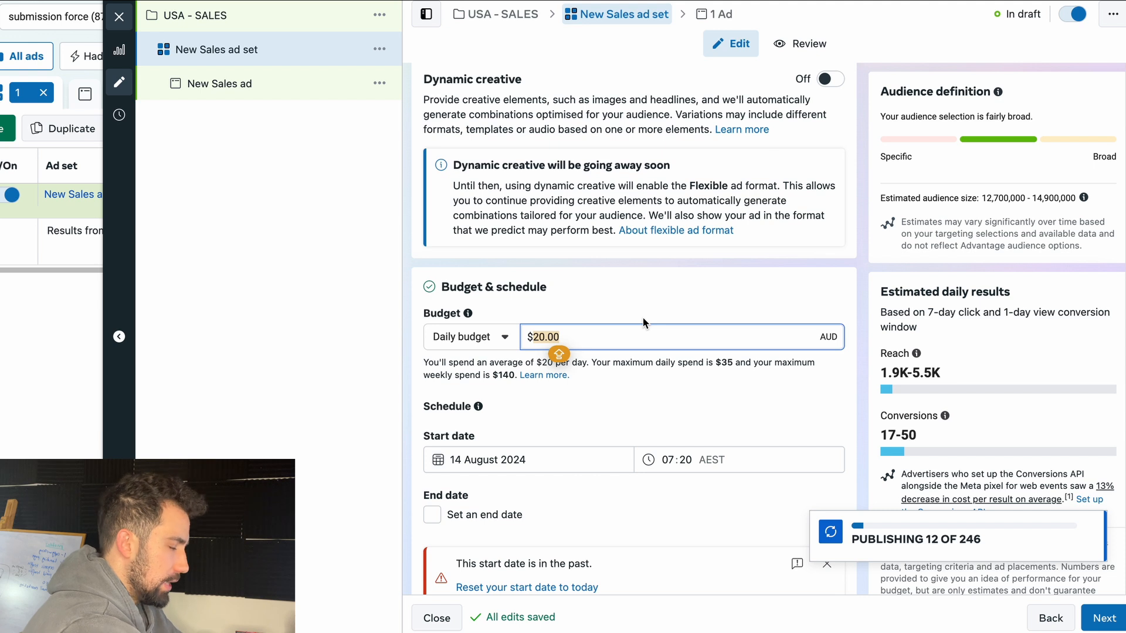
type("10")
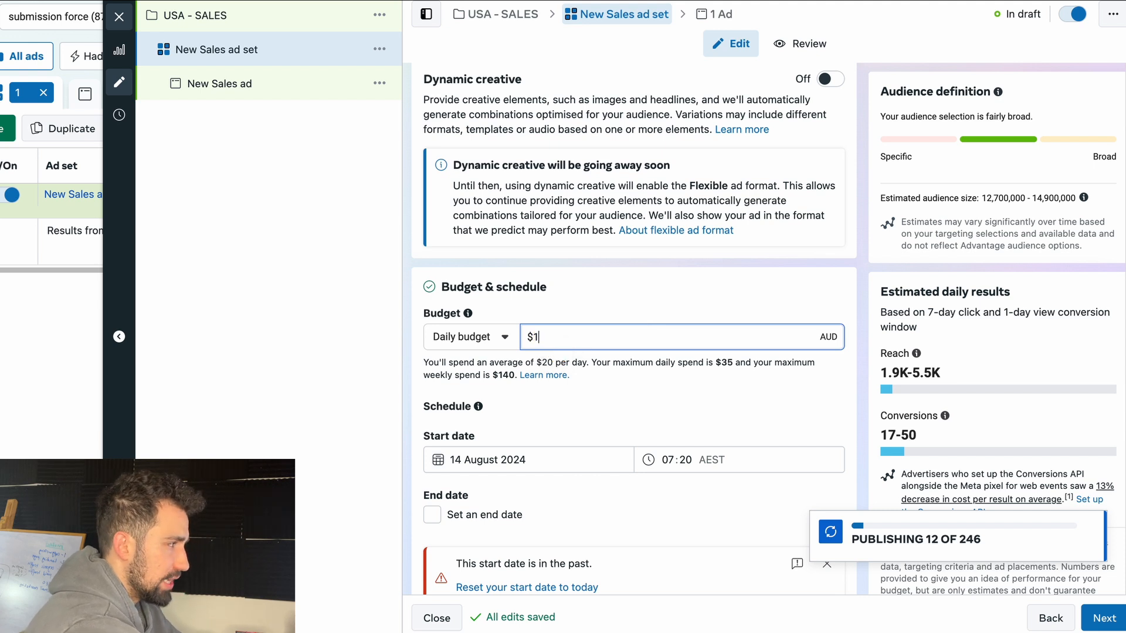
left_click(610, 318)
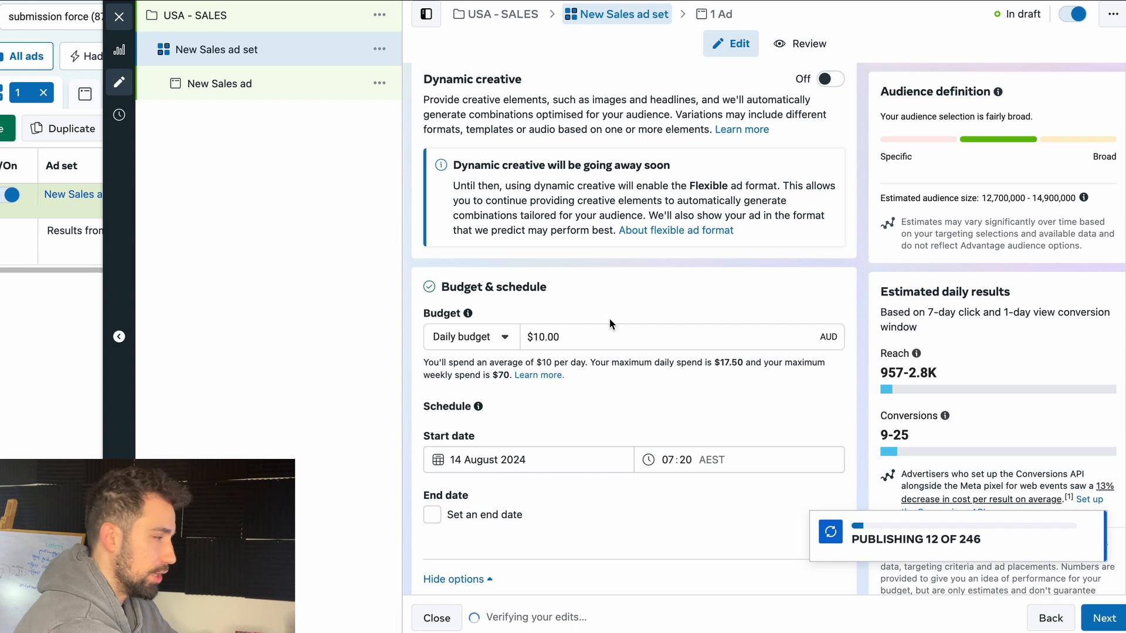
Step: Lower the ad set's daily budget to $6.00 AUD
left_click(593, 332)
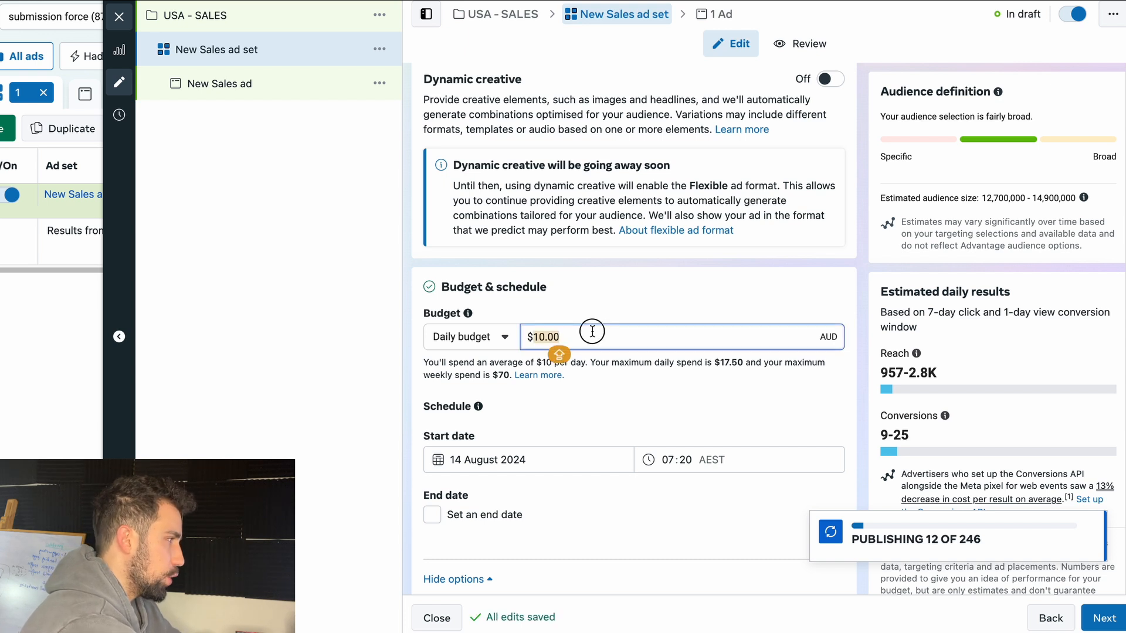
left_click(624, 303)
left_click(584, 332)
type("6")
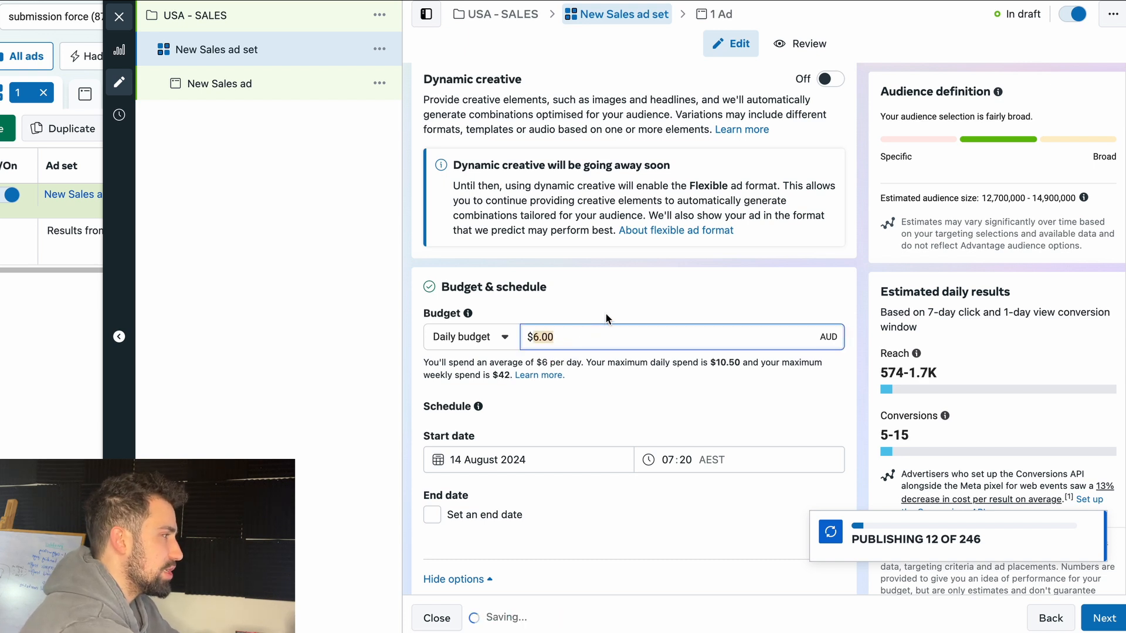
left_click(606, 319)
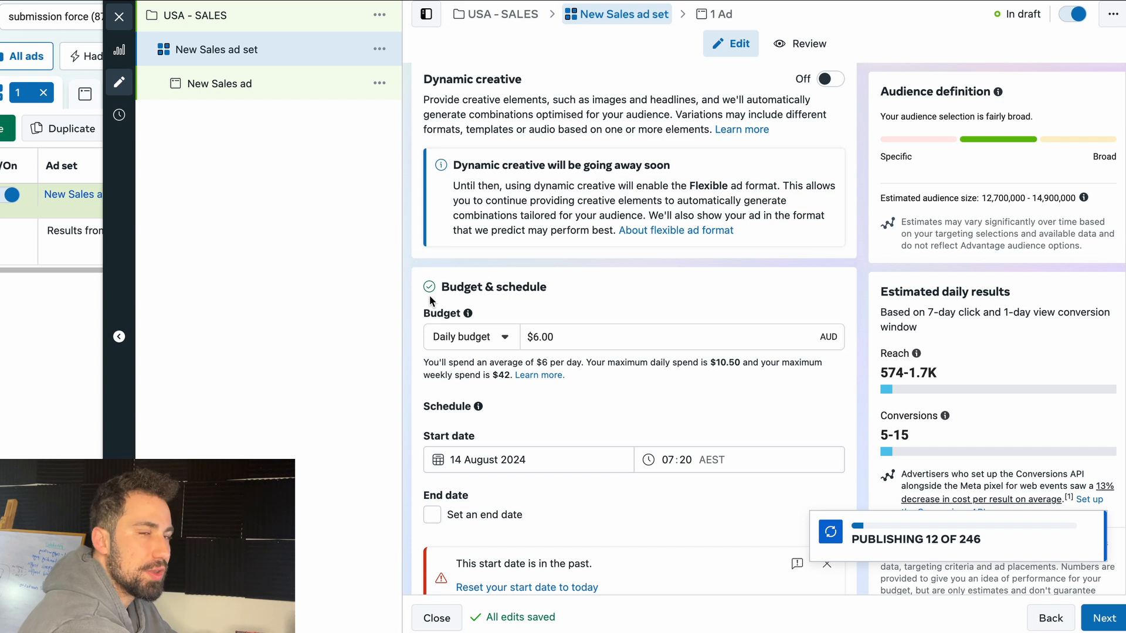
Step: Raise the ad set's daily budget to $10.00 AUD
triple_click(577, 335)
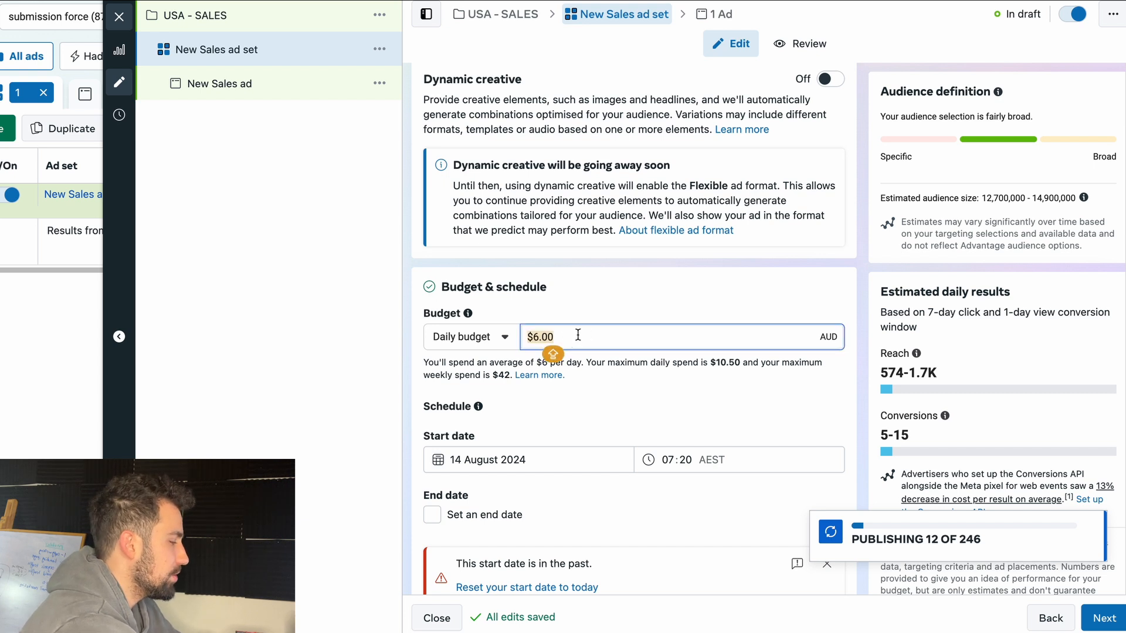
type("10")
left_click(618, 297)
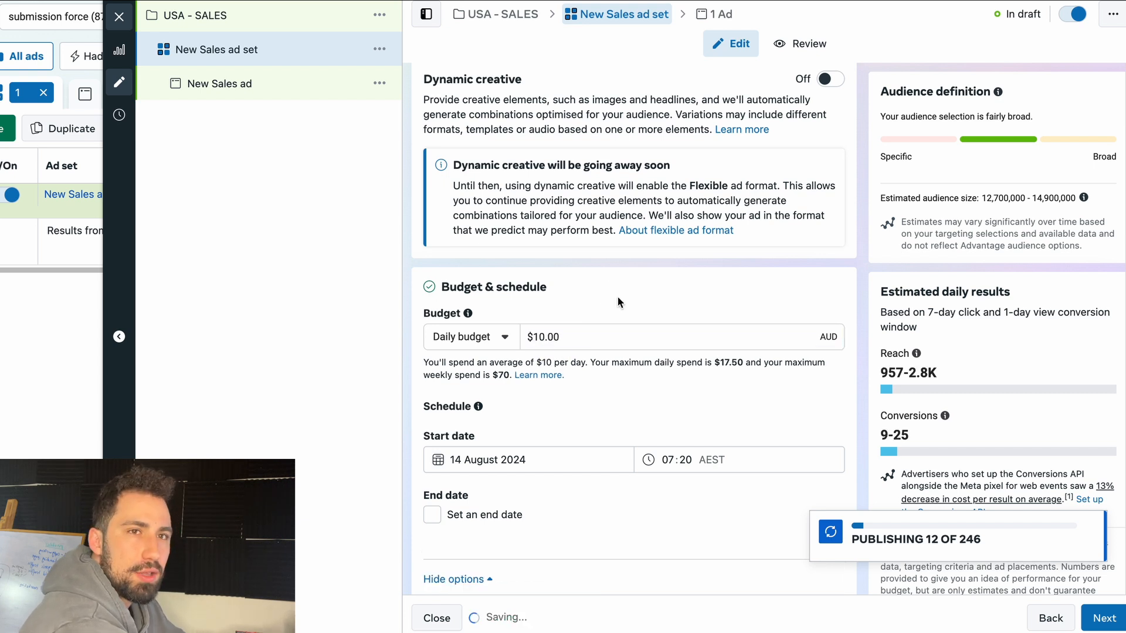
Step: Set the ad set's start date to 15 August 2024 in the schedule
scroll(720, 326, "down", 3)
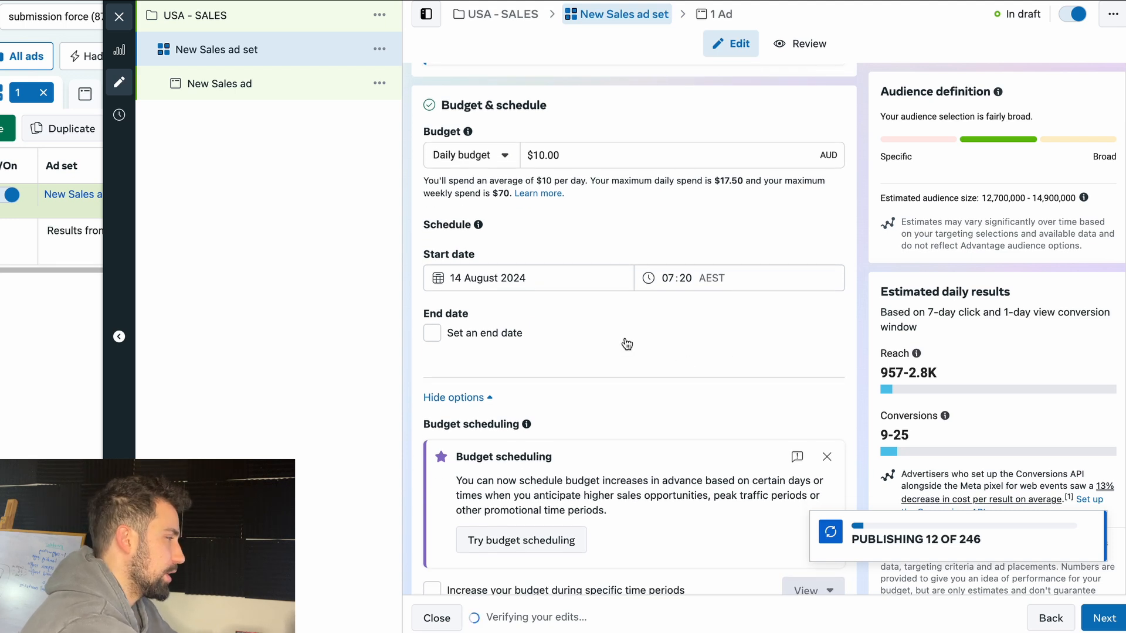
scroll(621, 341, "down", 1)
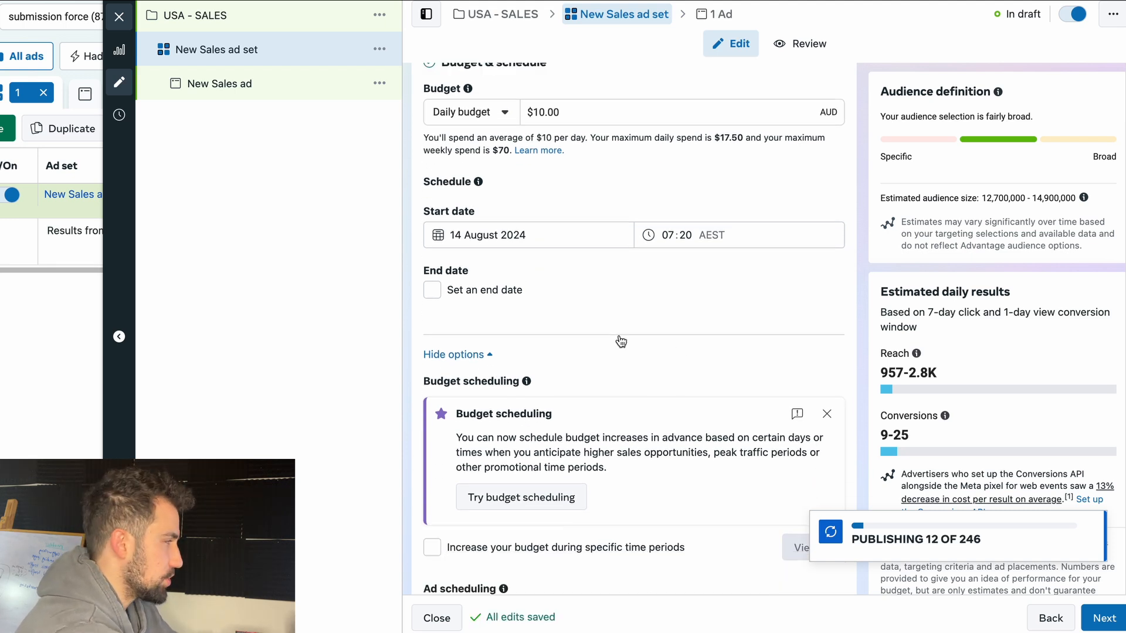
scroll(622, 341, "down", 2)
scroll(610, 226, "up", 3)
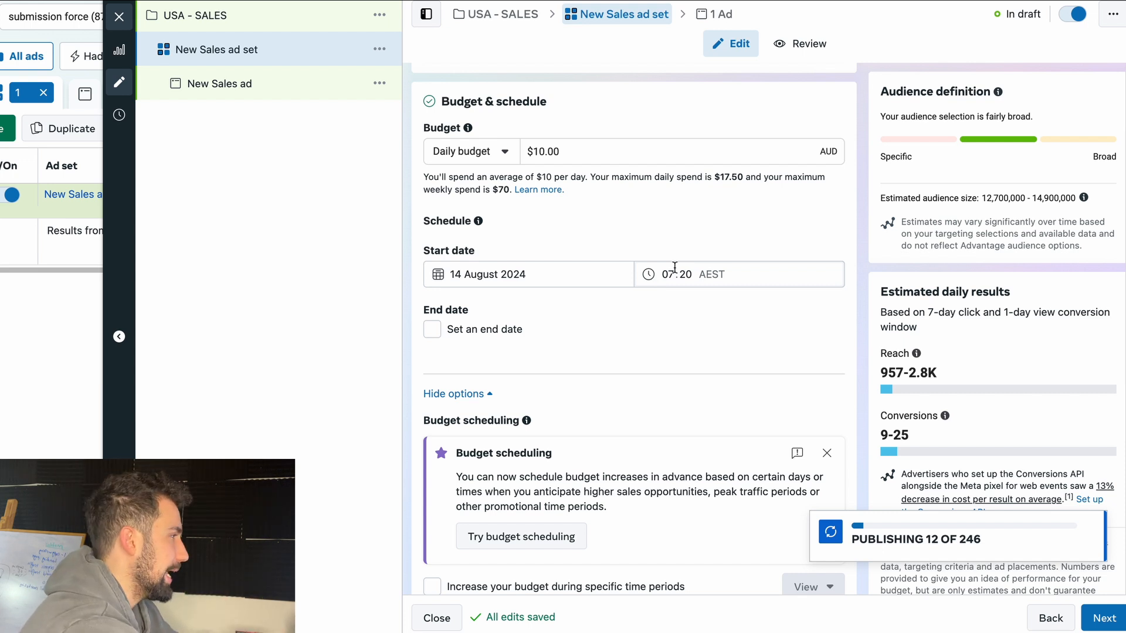
left_click(658, 280)
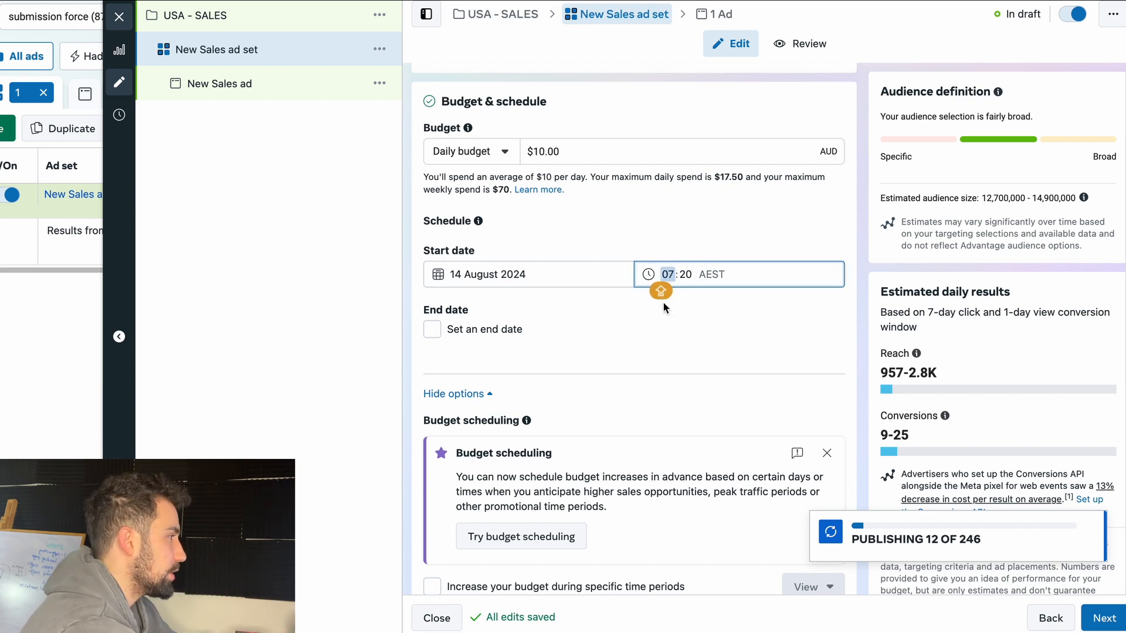
left_click(476, 279)
left_click(552, 392)
left_click(499, 280)
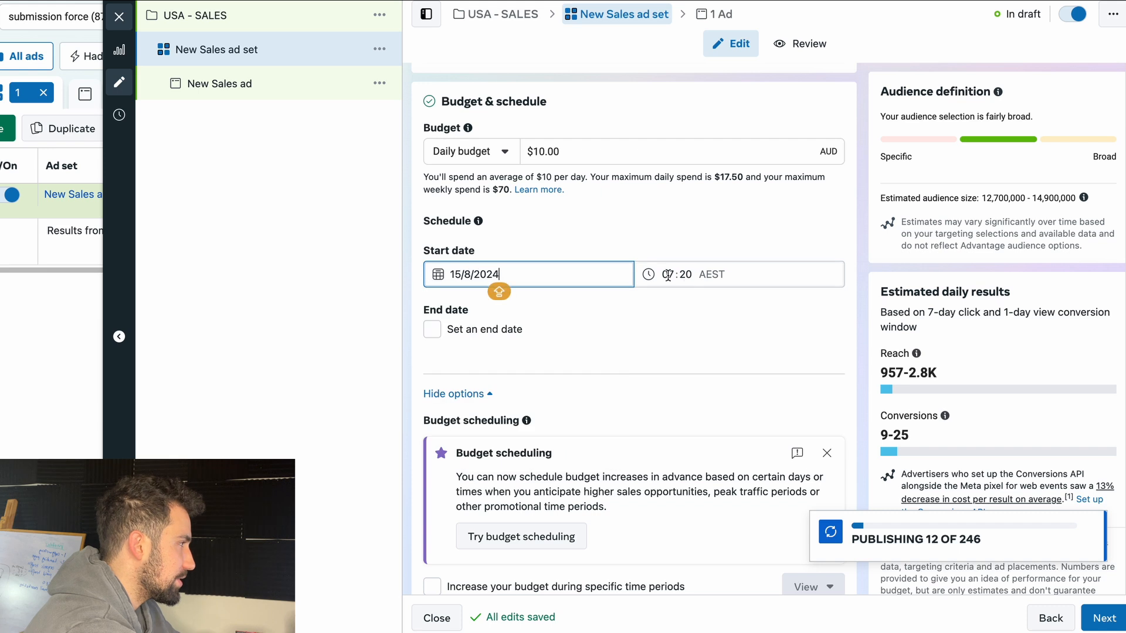
Step: Set the ad set's start time to 00:01 AEST
left_click(663, 280)
type("1")
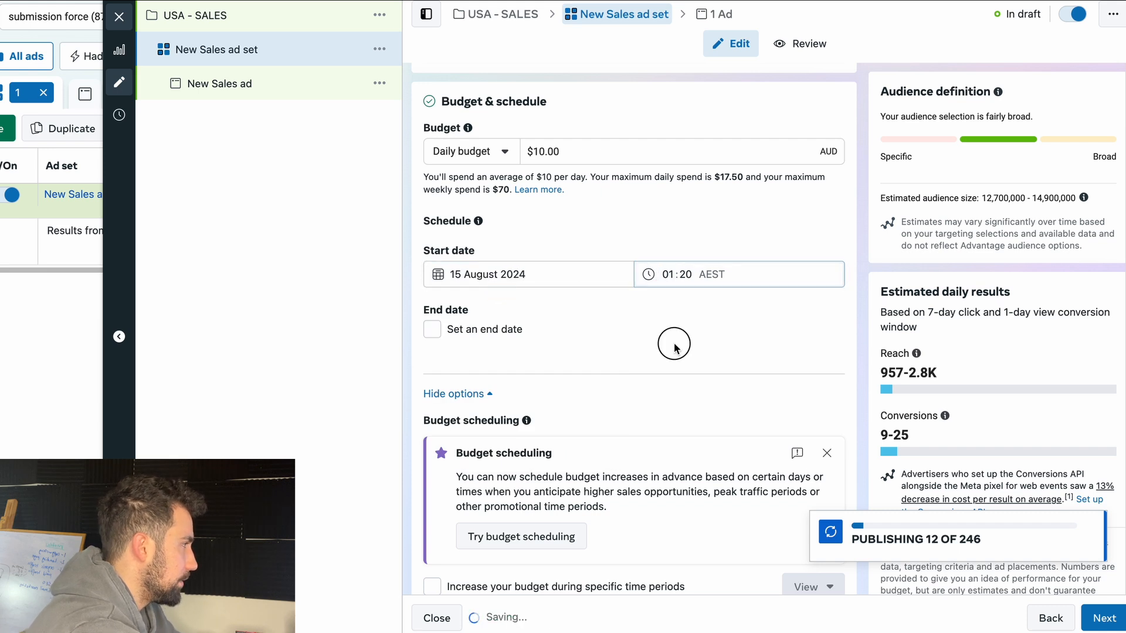
left_click(668, 281)
type("0001")
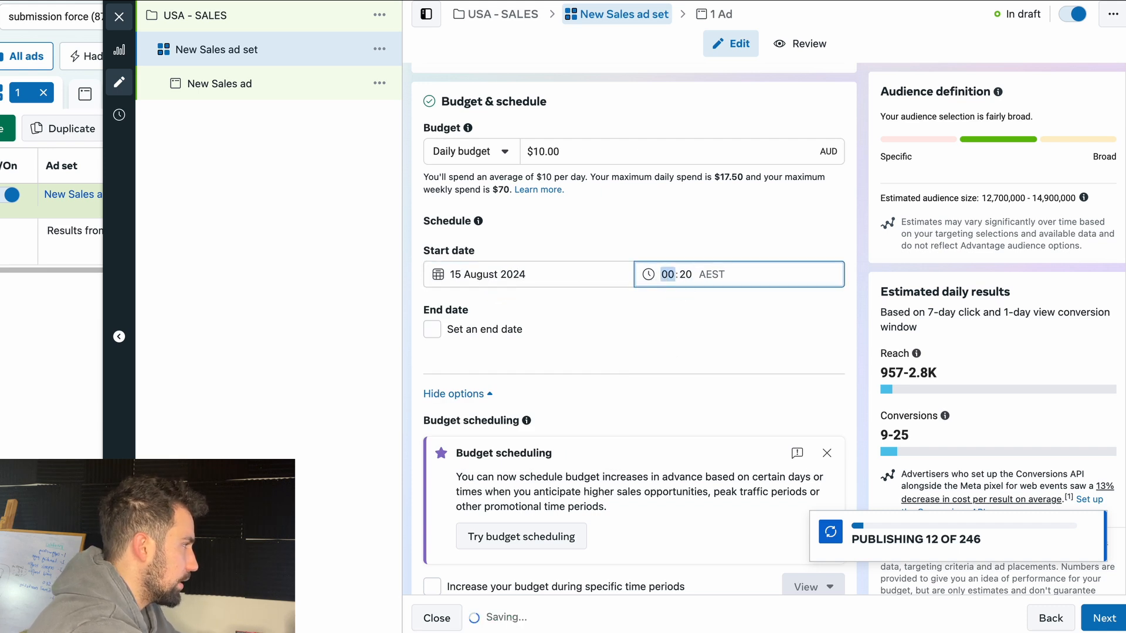
left_click(659, 377)
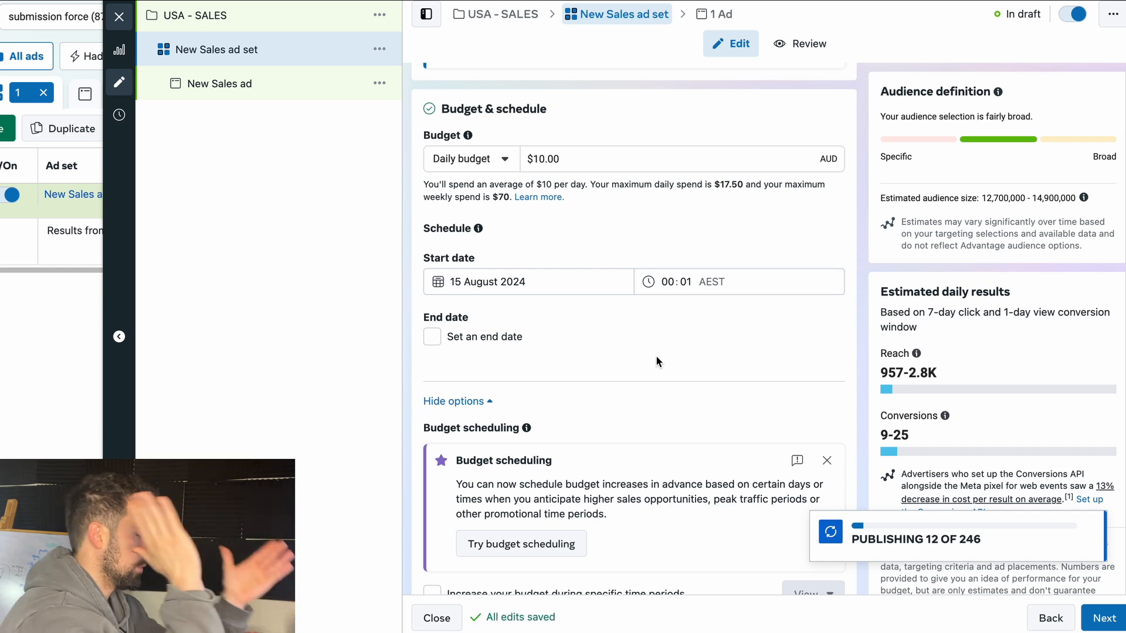
Step: Change the hour of the ad set's start time to 22
left_click(668, 283)
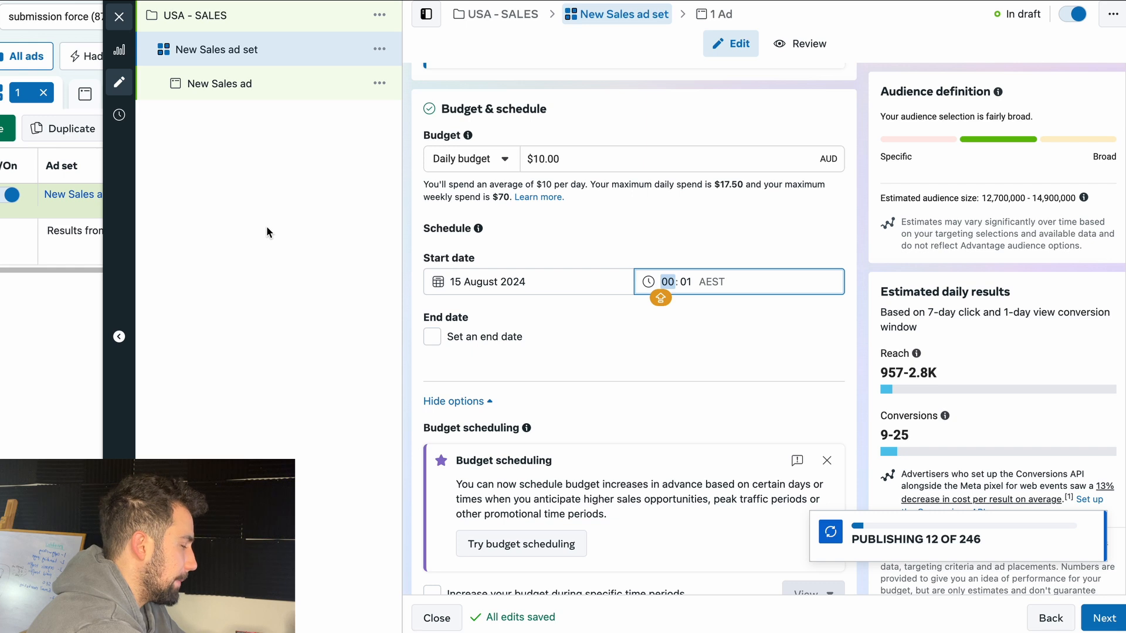
type("22")
left_click(289, 270)
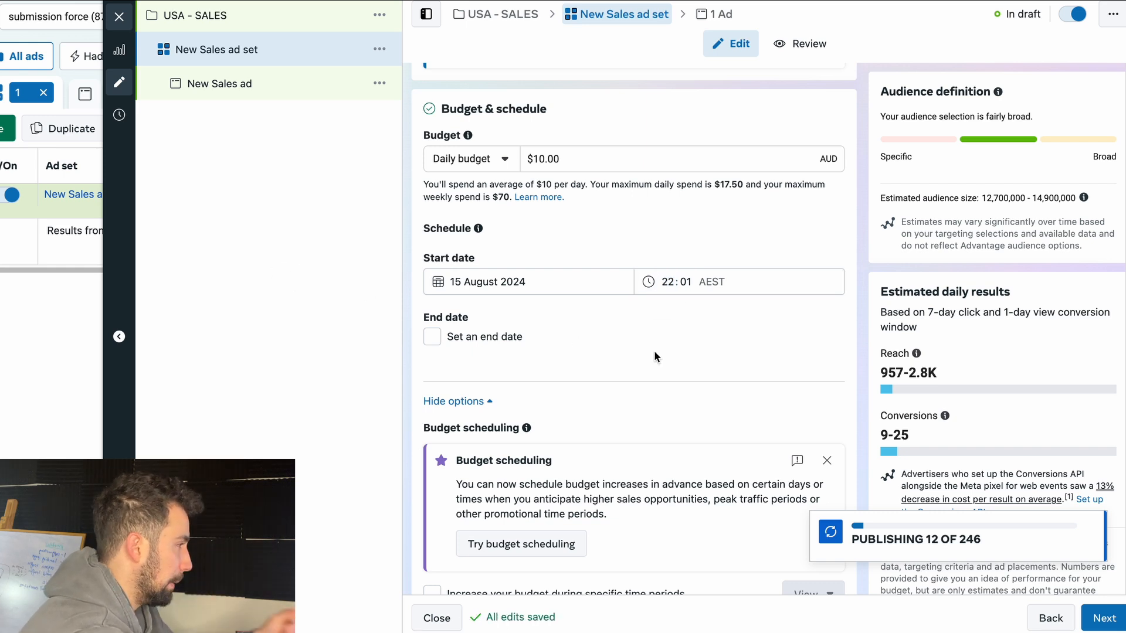
Step: Return the ad set's start time to 00:01 AEST
scroll(553, 347, "down", 3)
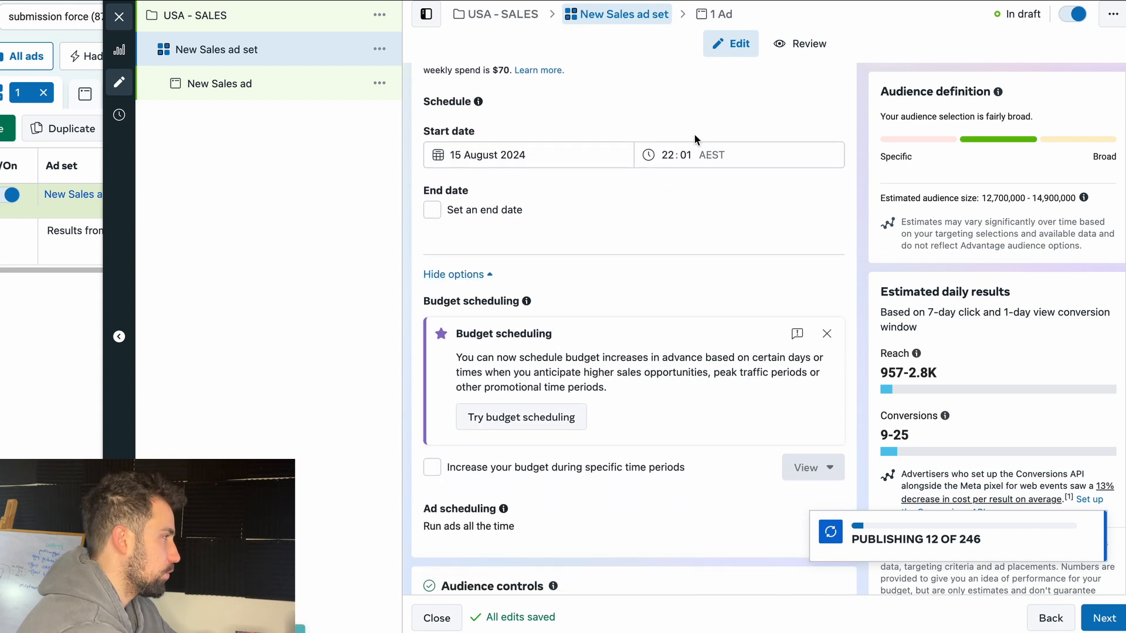
left_click(668, 154)
type("01")
type("00")
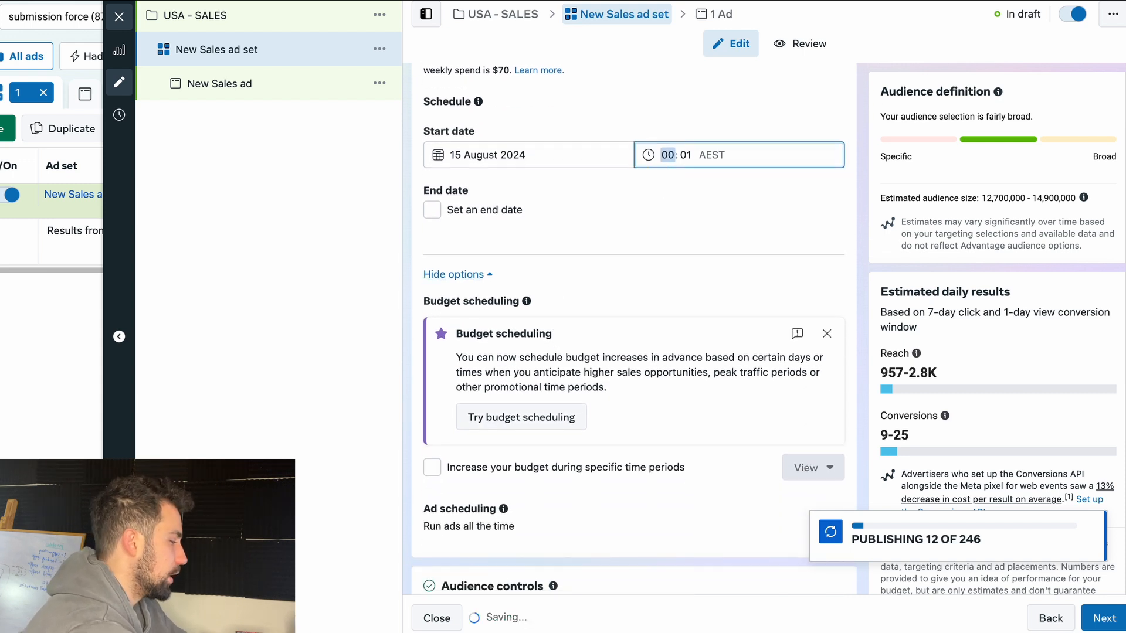
left_click(720, 223)
scroll(720, 223, "down", 2)
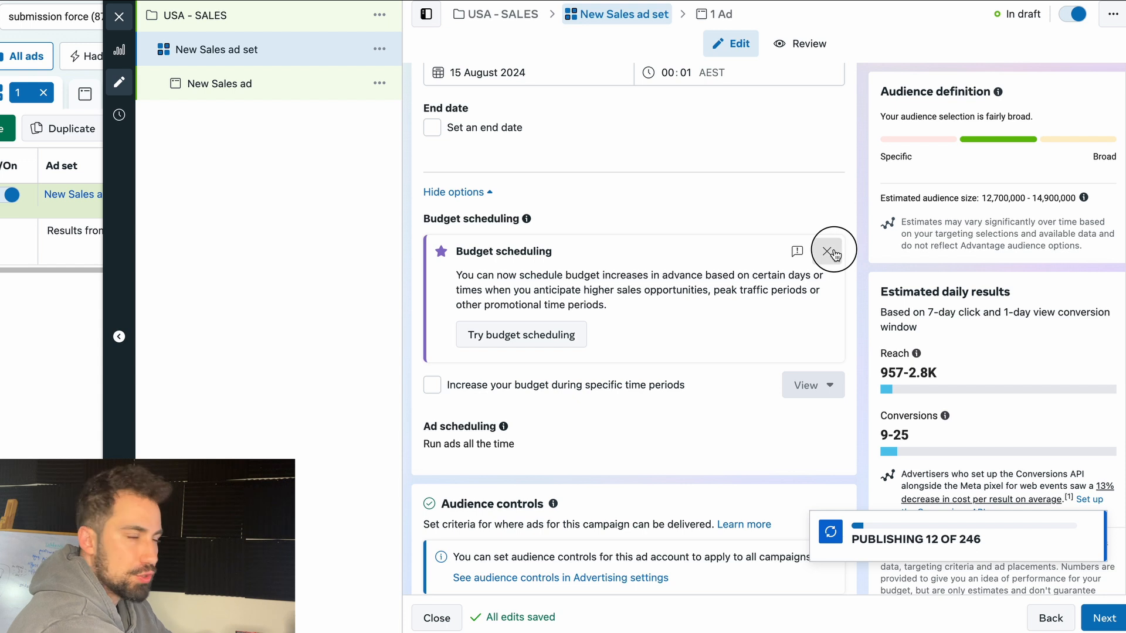
Step: Dismiss the budget scheduling promotion and look over the Audience controls, Locations and Advantage+ audience sections of the ad set
left_click(828, 252)
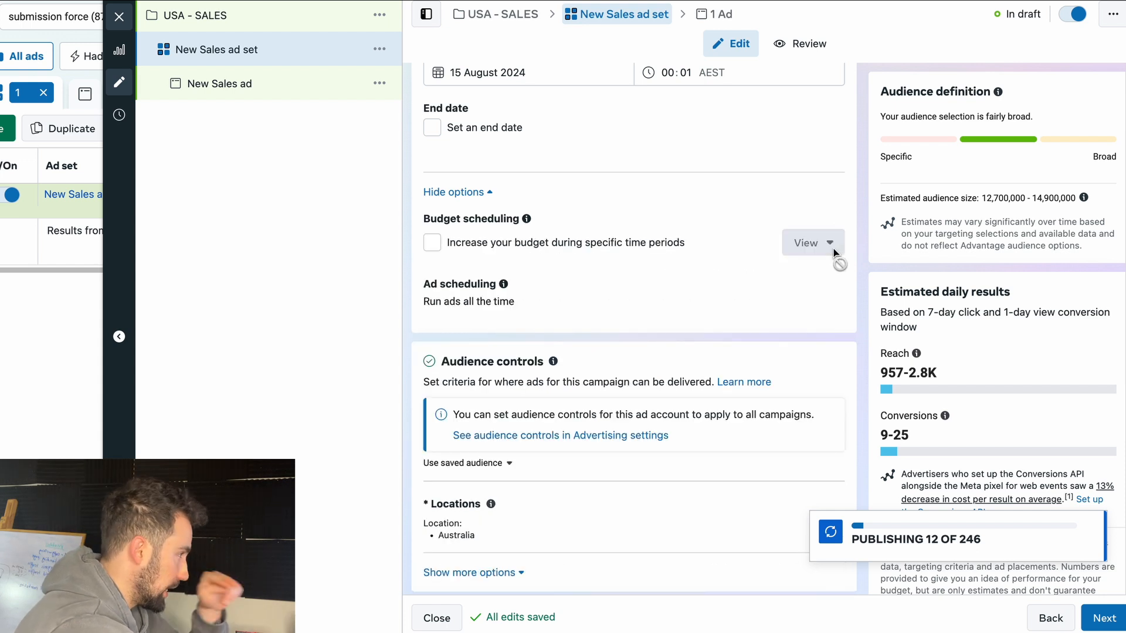
scroll(771, 299, "down", 2)
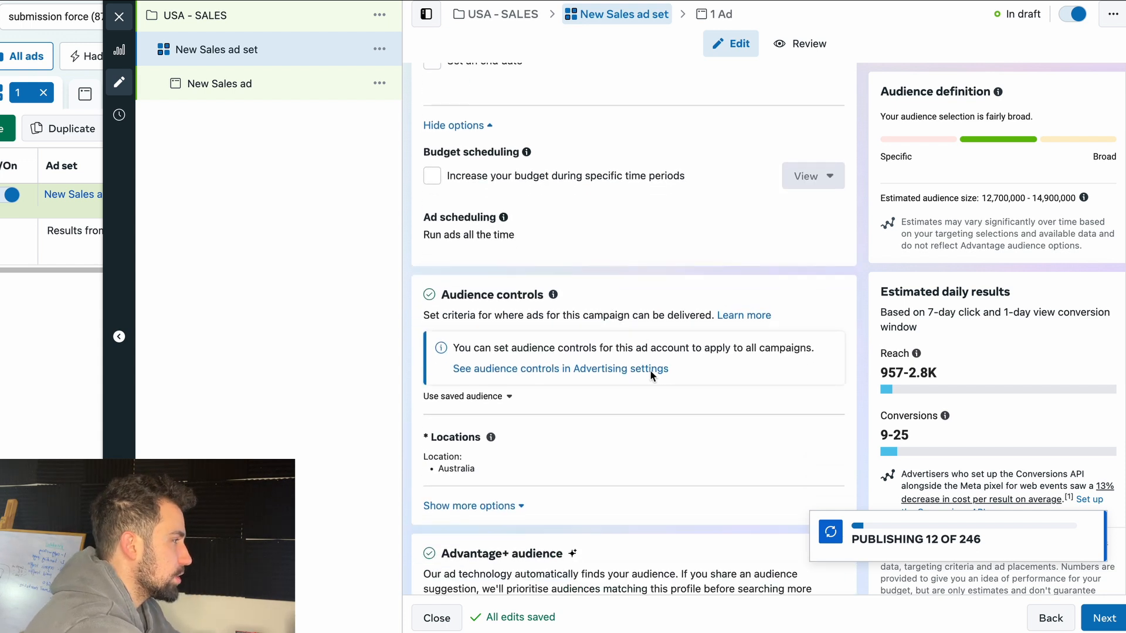
scroll(625, 298, "down", 1)
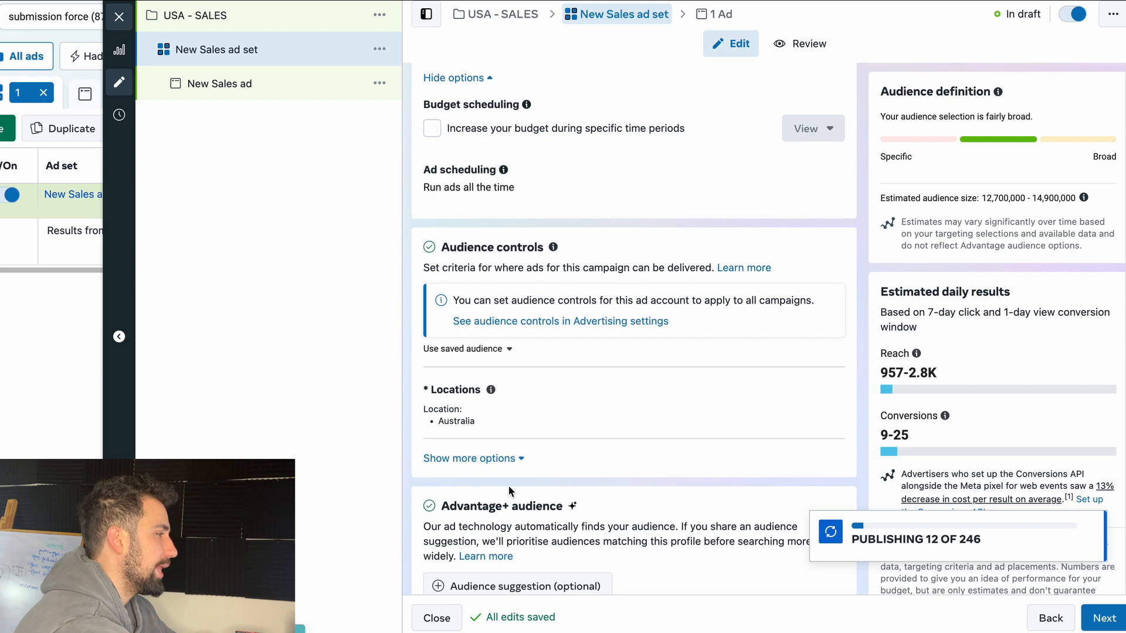
scroll(537, 332, "down", 2)
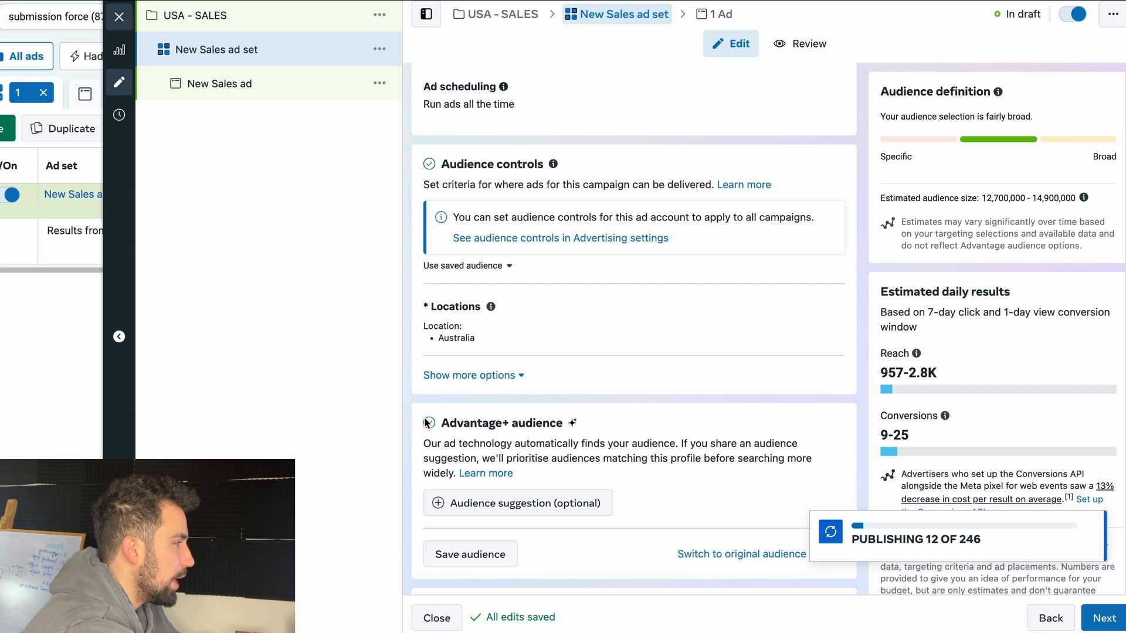
triple_click(446, 420)
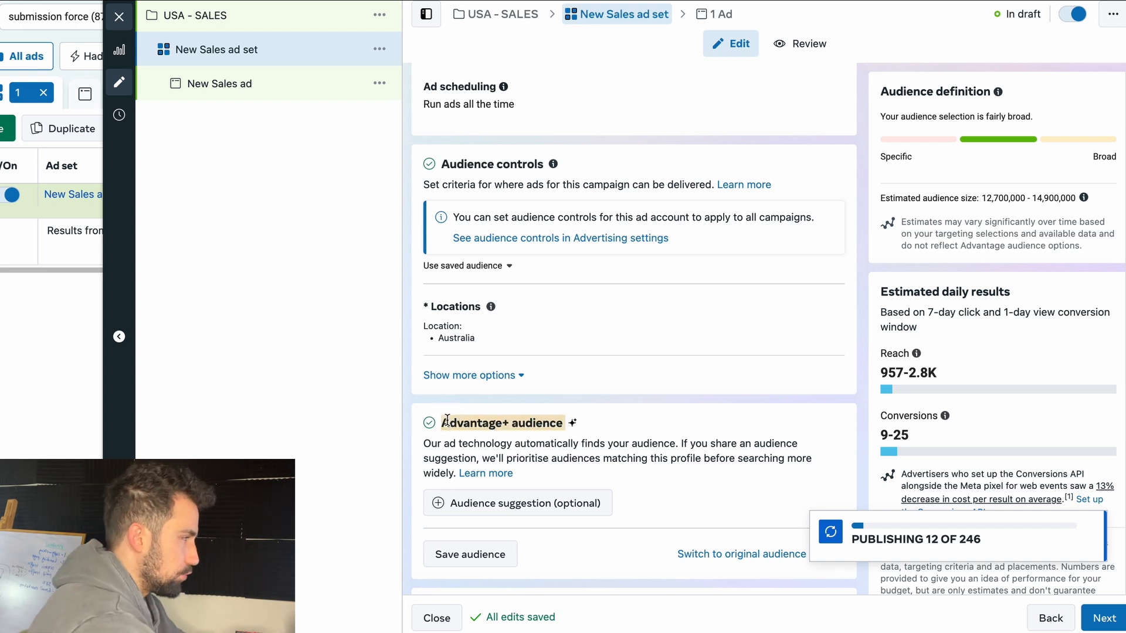
double_click(515, 165)
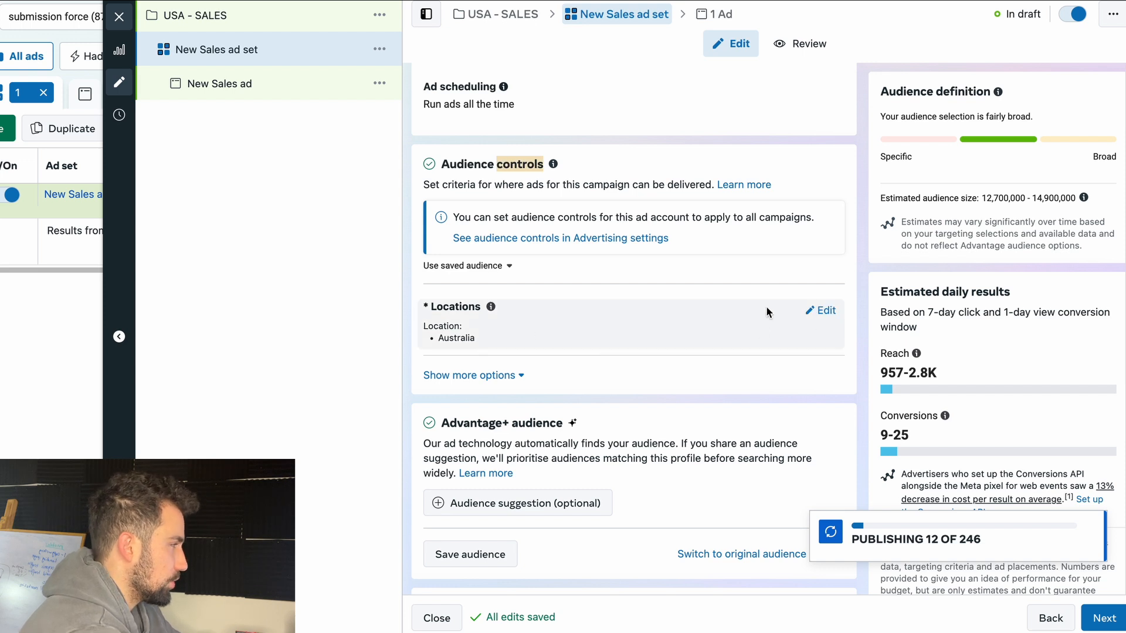
left_click(821, 296)
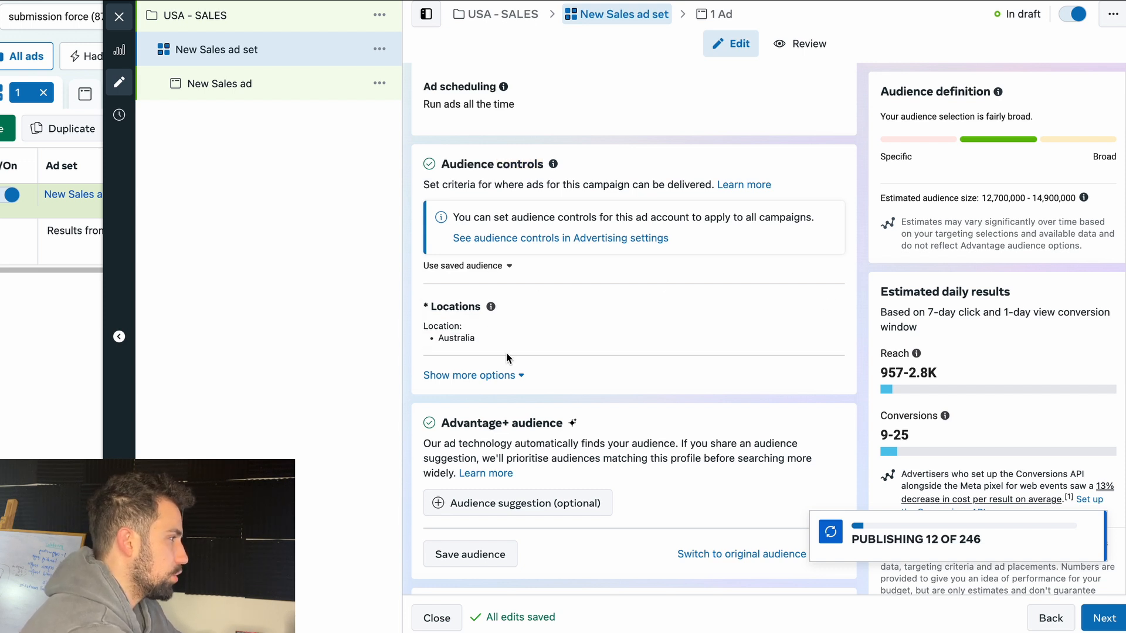
Step: Show more options in the Audience controls and set the minimum age to 24
left_click(491, 380)
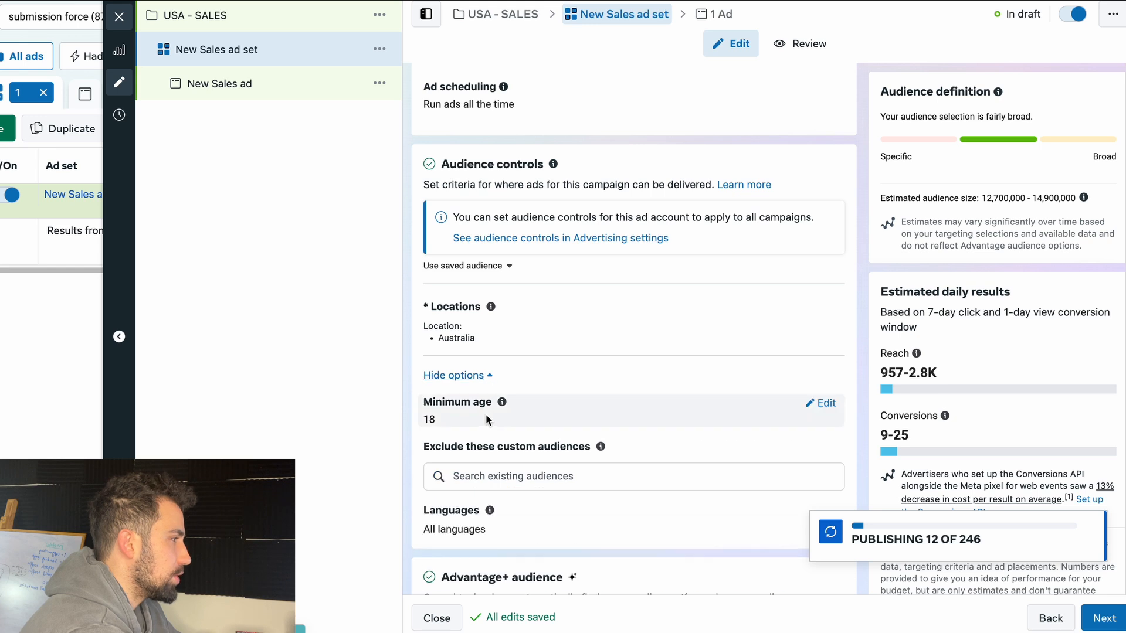
left_click(821, 403)
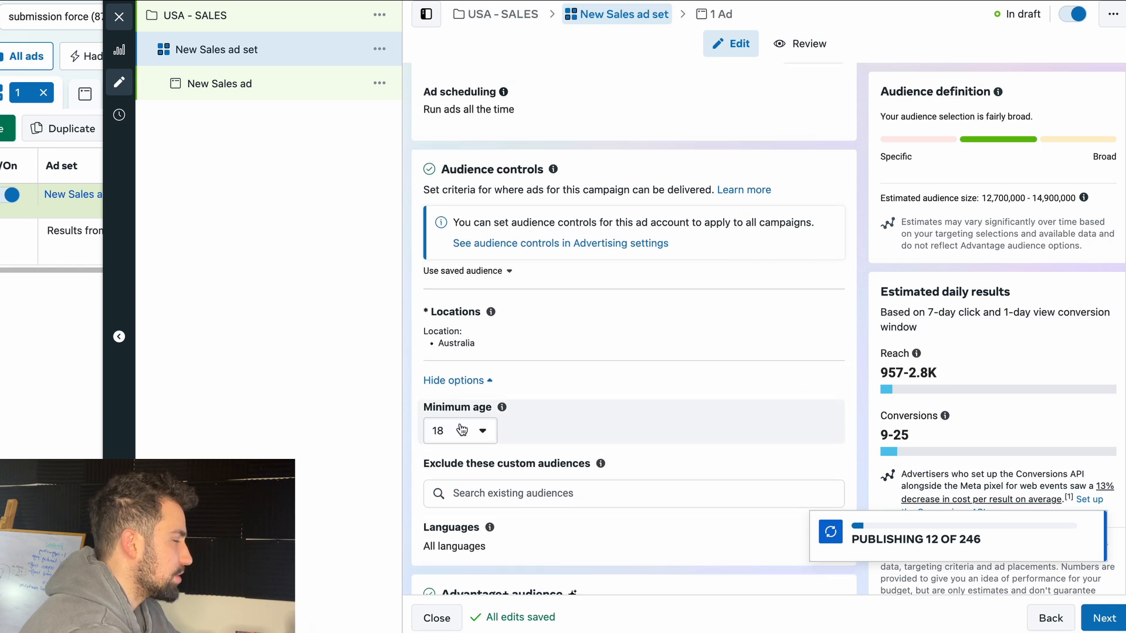
left_click(486, 428)
scroll(486, 279, "up", 2)
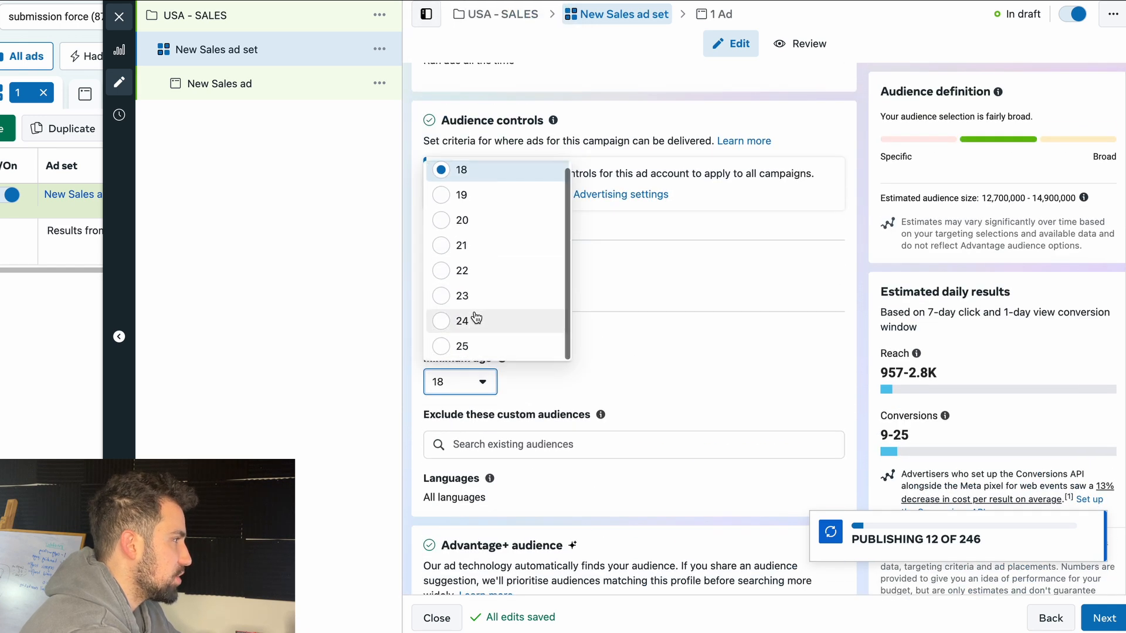
left_click(475, 324)
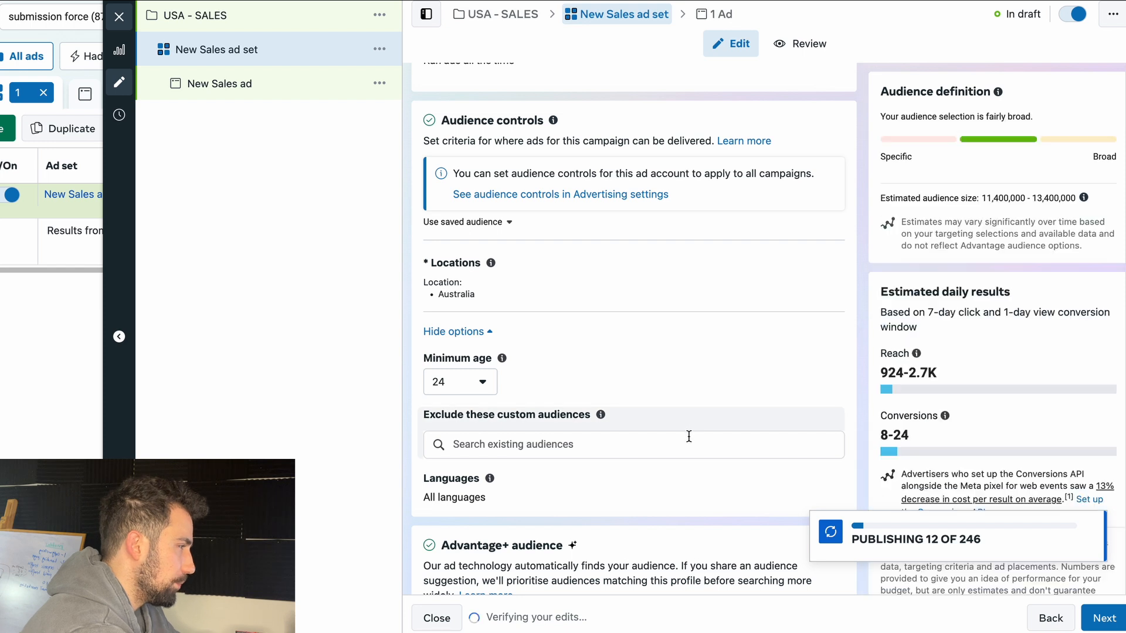
Step: Add an optional audience suggestion under Advantage+ audience and set its upper age limit to 57
scroll(508, 373, "down", 5)
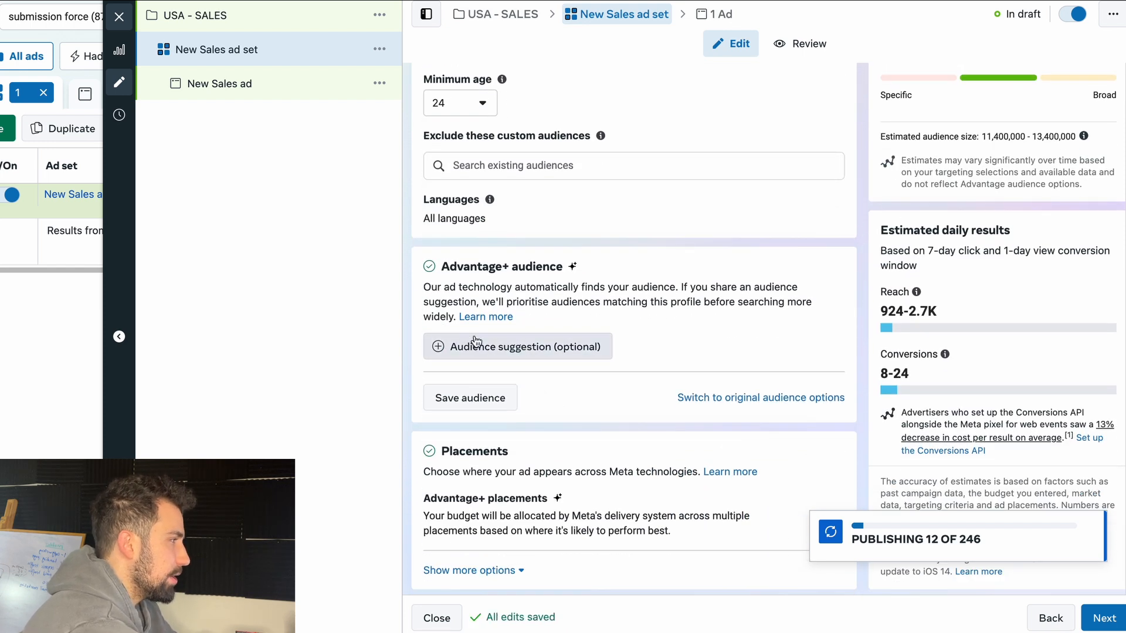
left_click(516, 345)
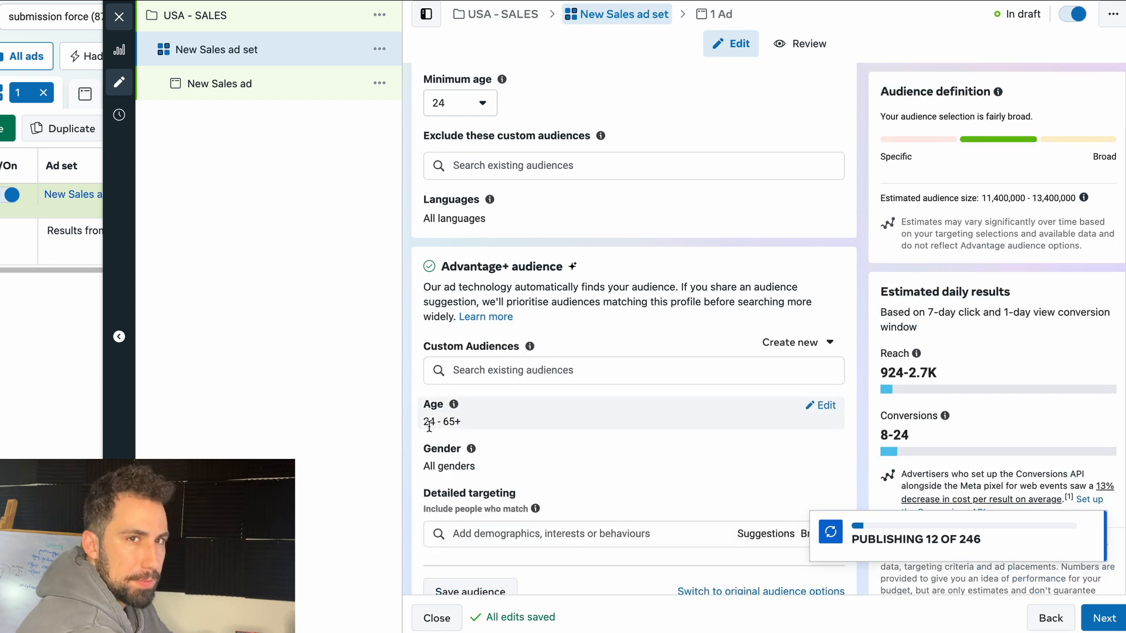
left_click(821, 406)
left_click(557, 446)
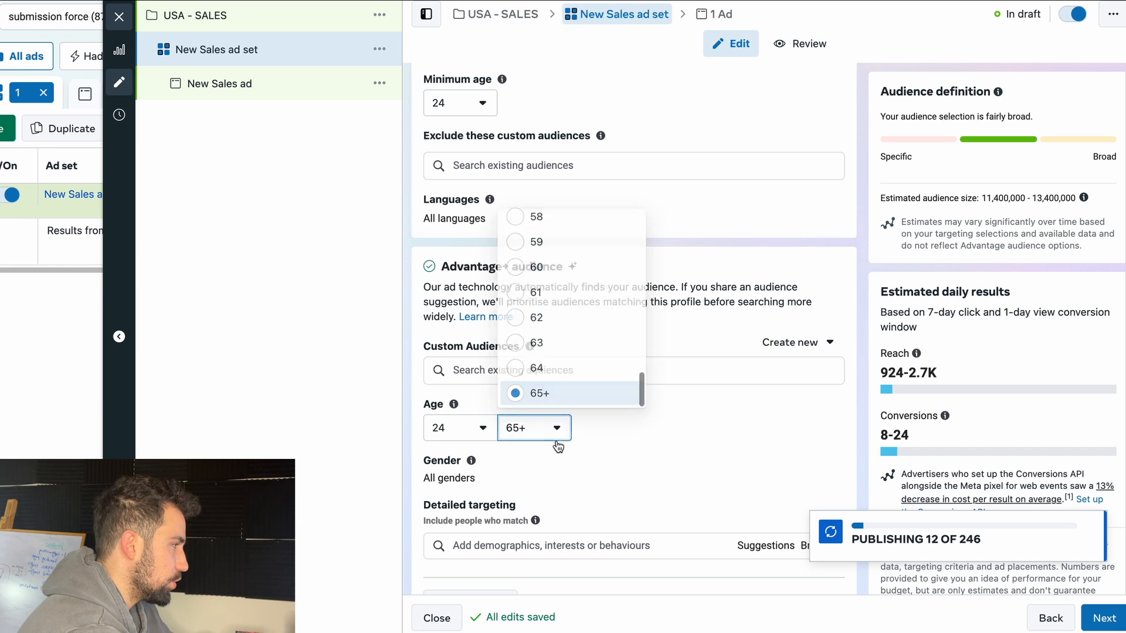
scroll(568, 292, "up", 3)
left_click(558, 261)
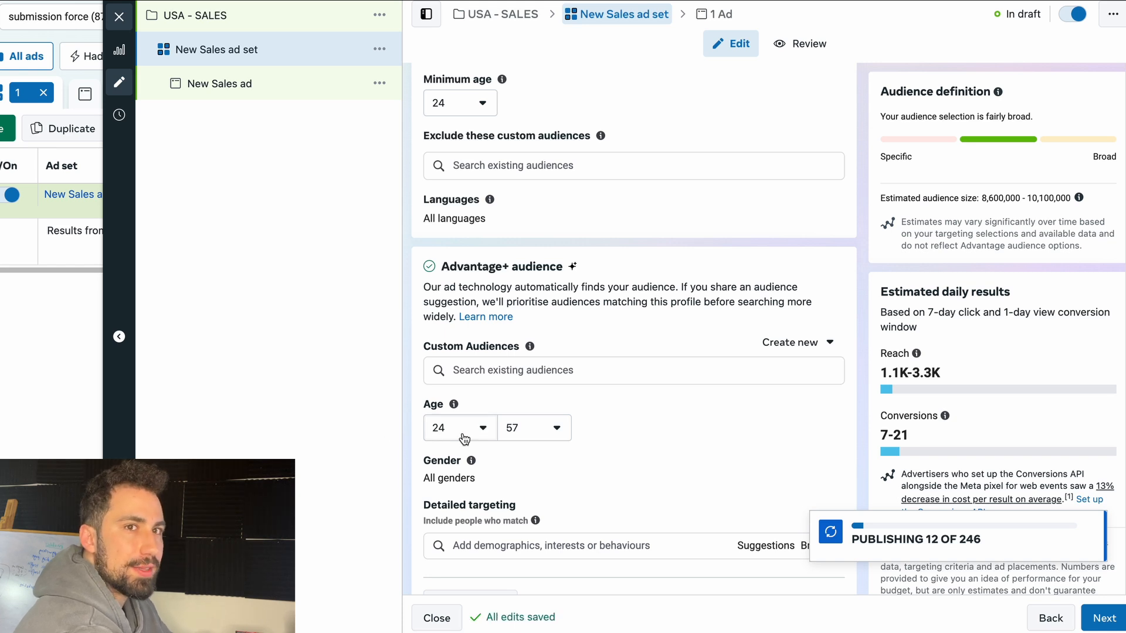
Step: Set the minimum age in the Audience controls back to 18
scroll(465, 156, "up", 1)
left_click(463, 154)
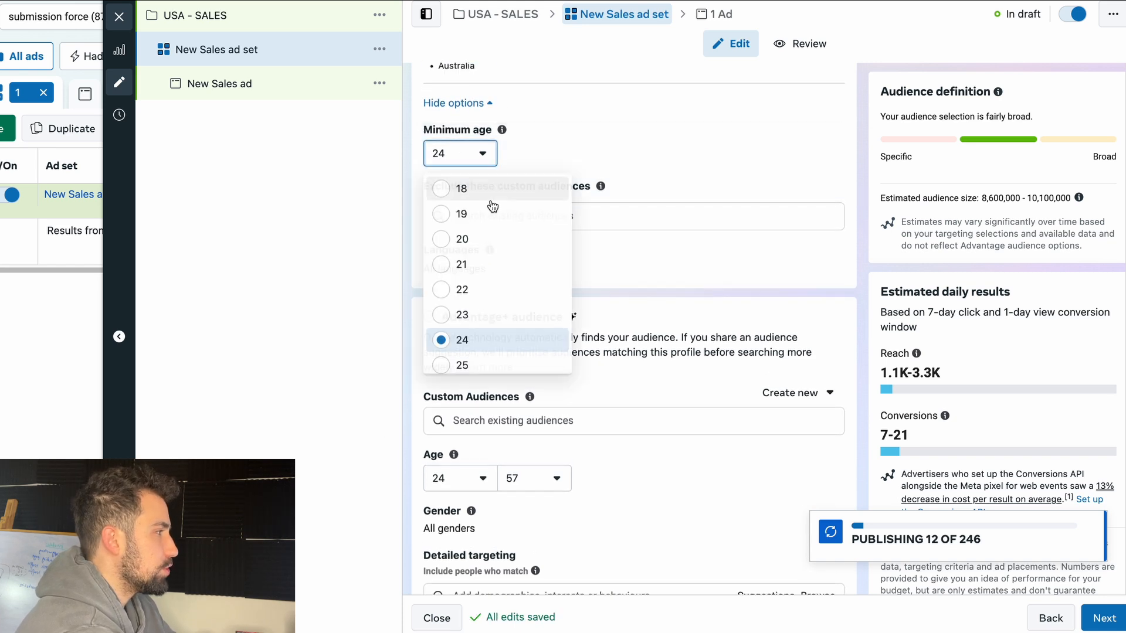
left_click(476, 193)
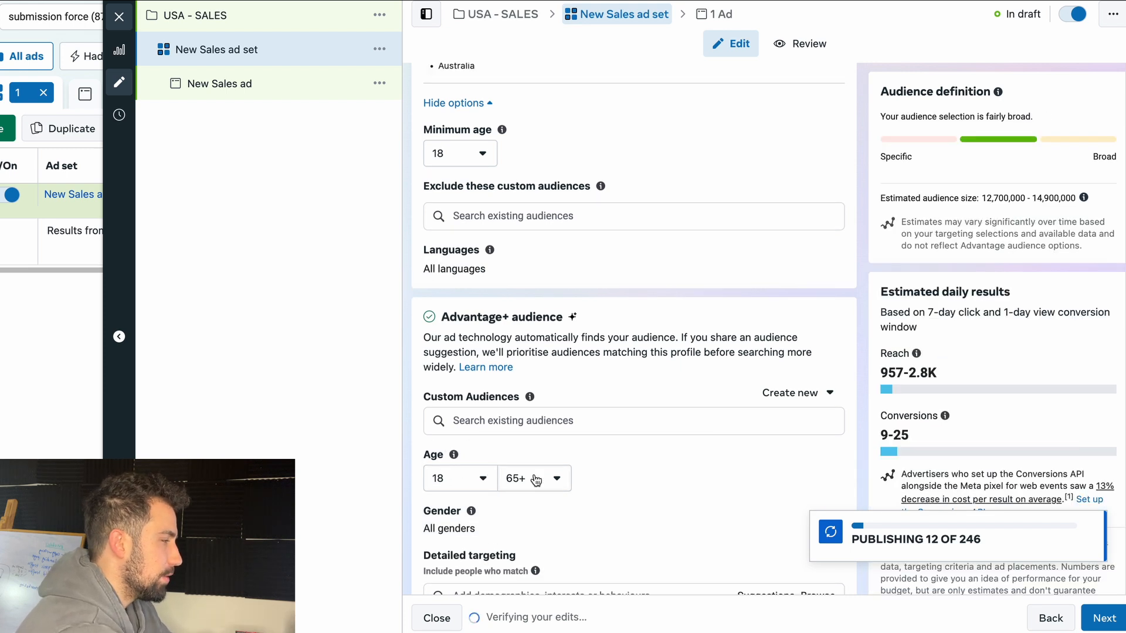
left_click(476, 155)
scroll(515, 334, "down", 1)
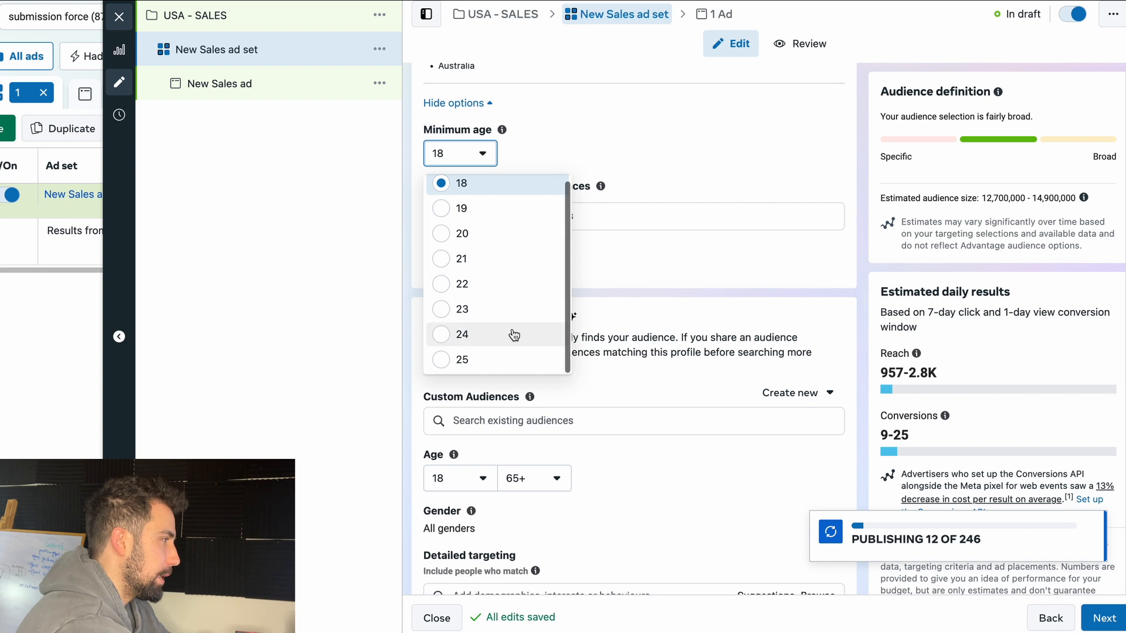
left_click(652, 156)
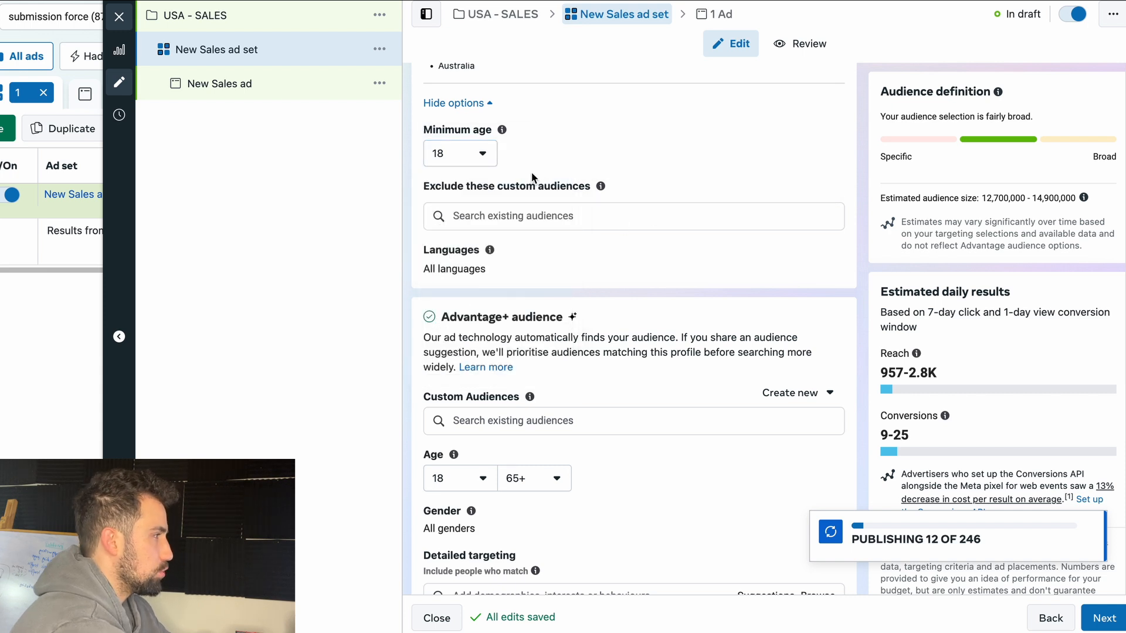
Step: Compare the Audience controls with the Advantage+ audience suggestion fields for custom audiences, age, gender and detailed targeting
scroll(516, 194, "up", 2)
scroll(491, 223, "down", 1)
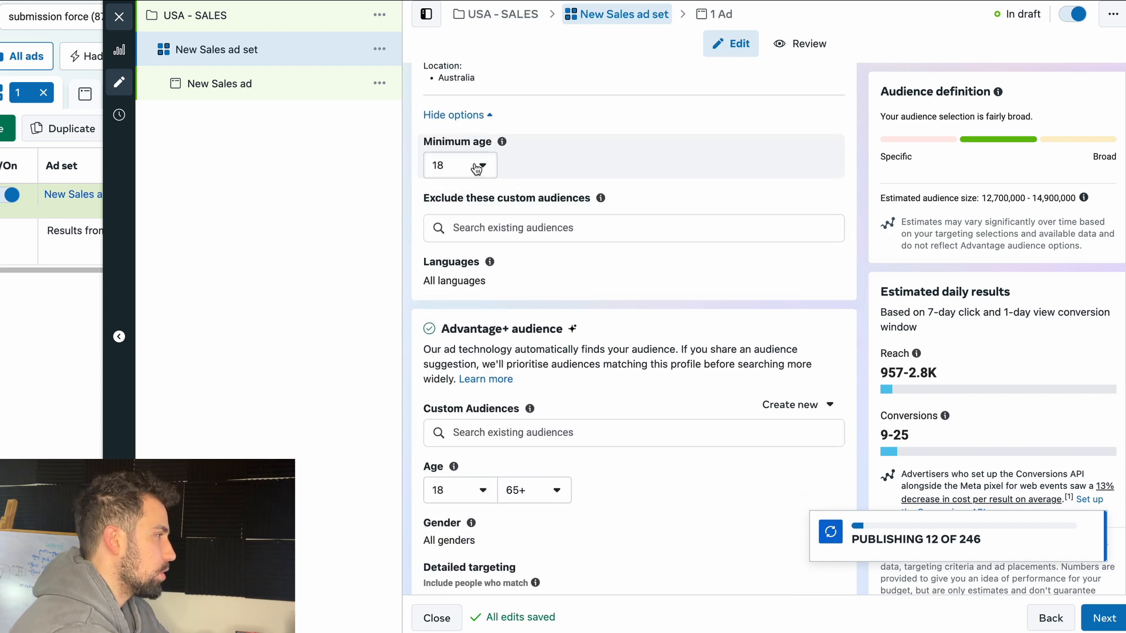
scroll(476, 417, "down", 4)
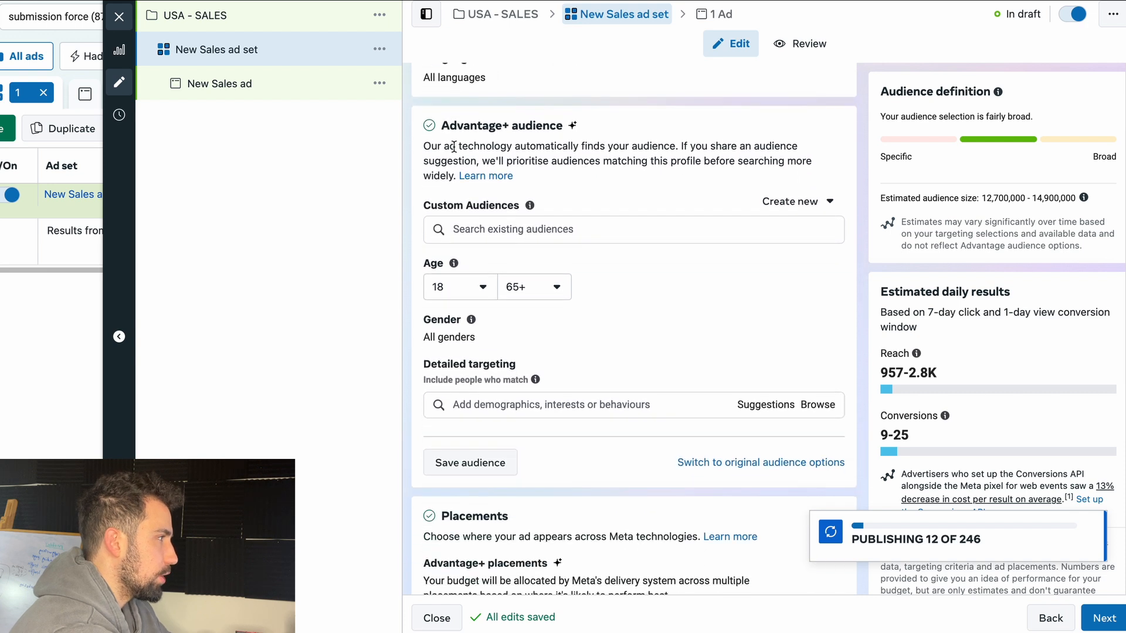
scroll(498, 176, "up", 5)
scroll(523, 151, "up", 3)
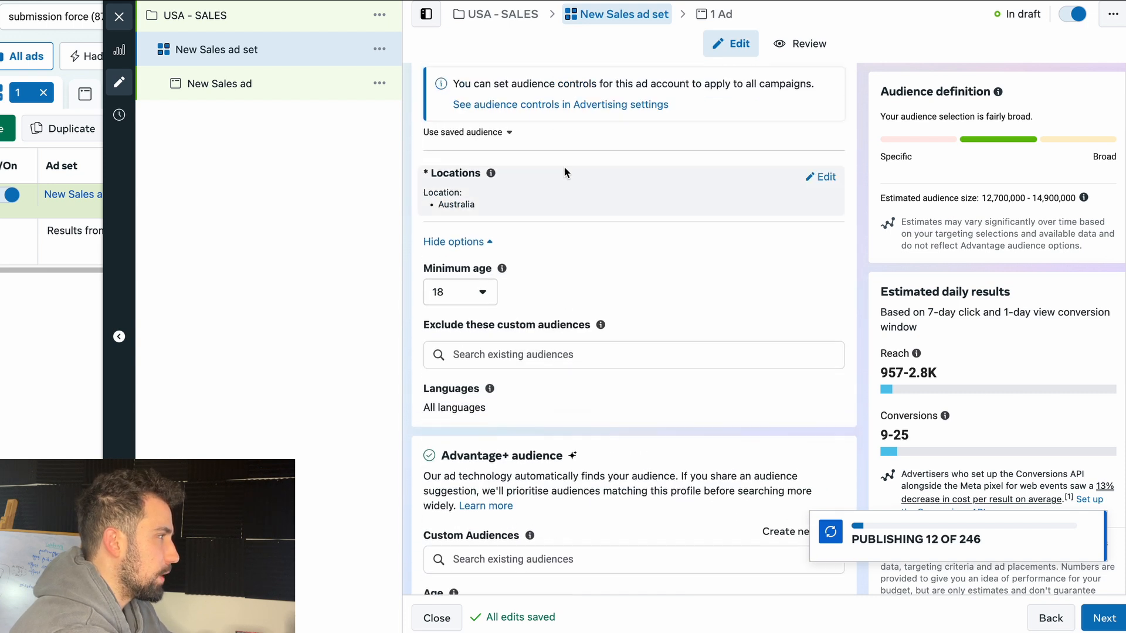
scroll(583, 241, "down", 5)
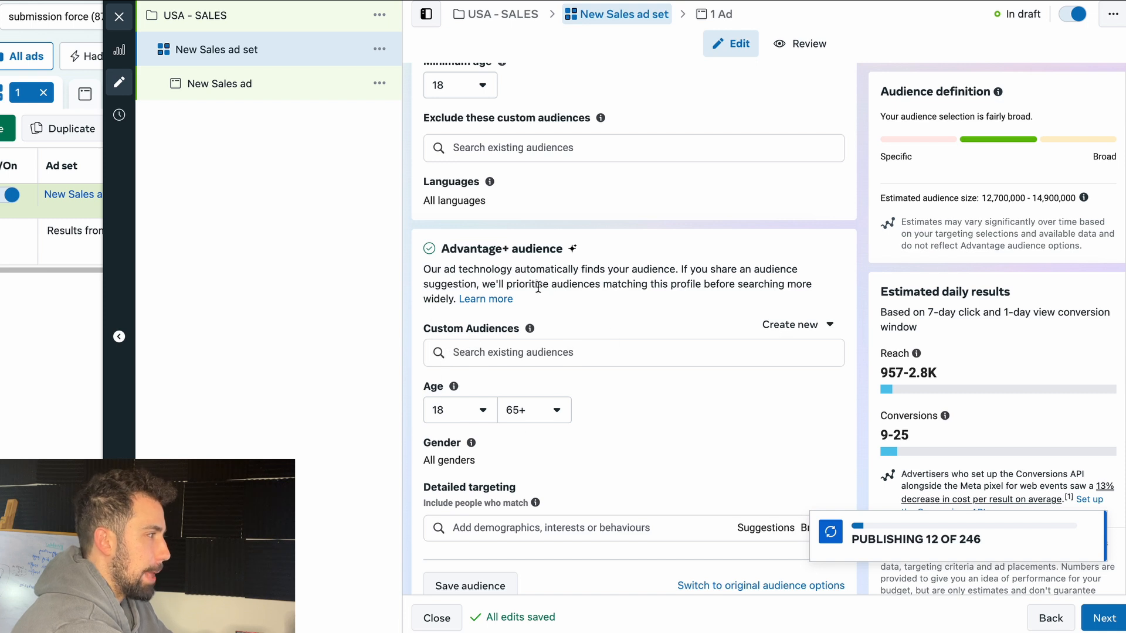
scroll(535, 293, "down", 1)
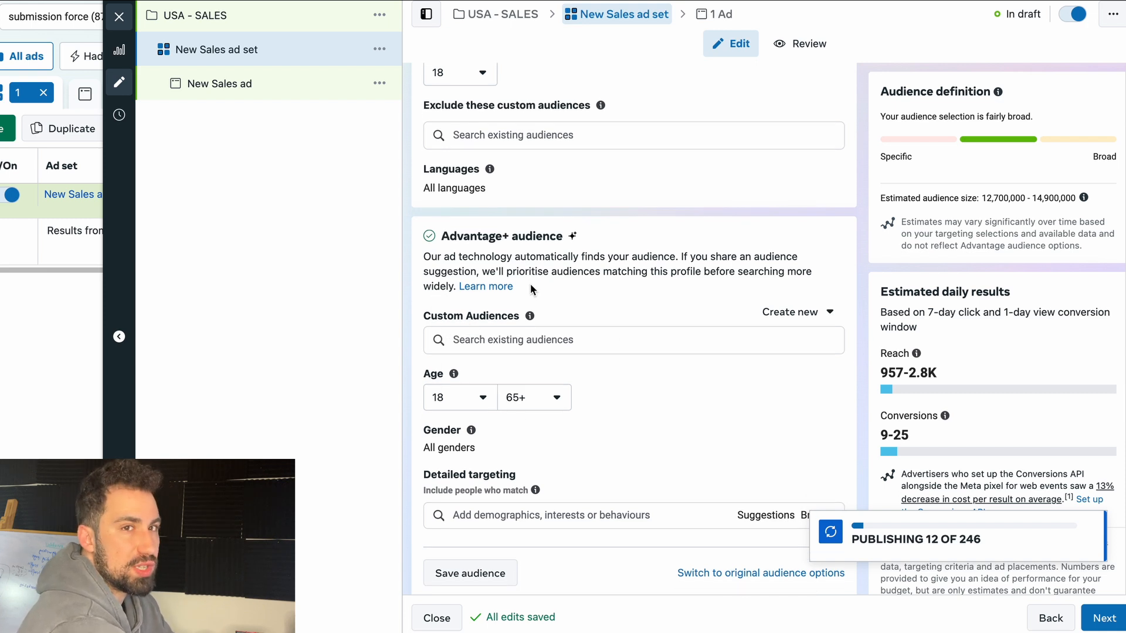
scroll(533, 293, "up", 1)
scroll(545, 313, "down", 2)
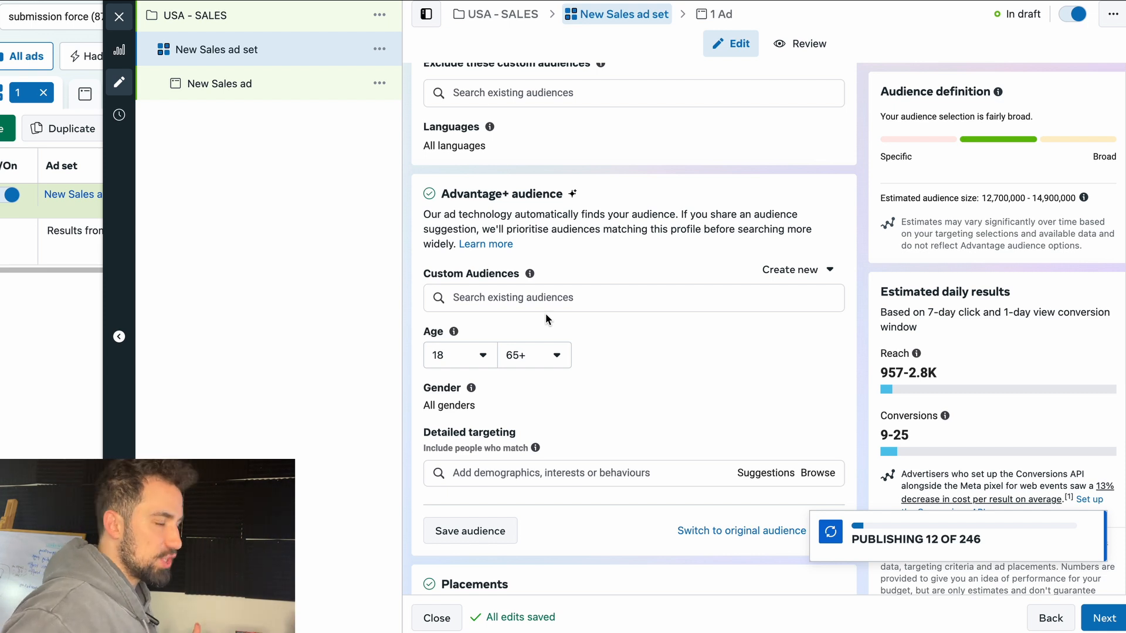
scroll(645, 352, "down", 3)
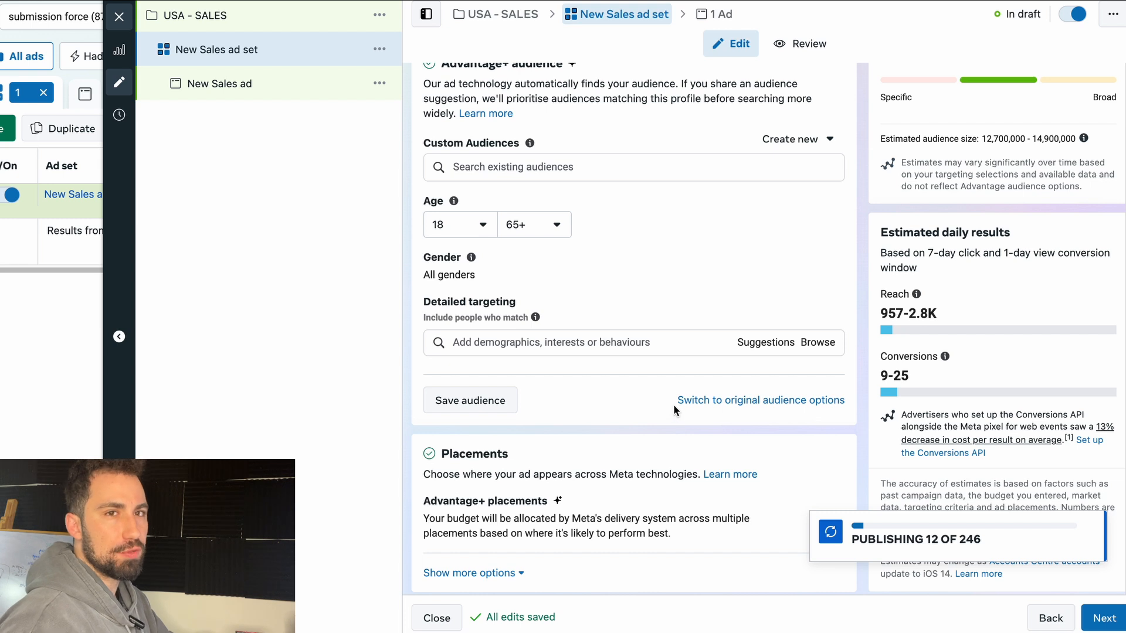
mouse_move(471, 259)
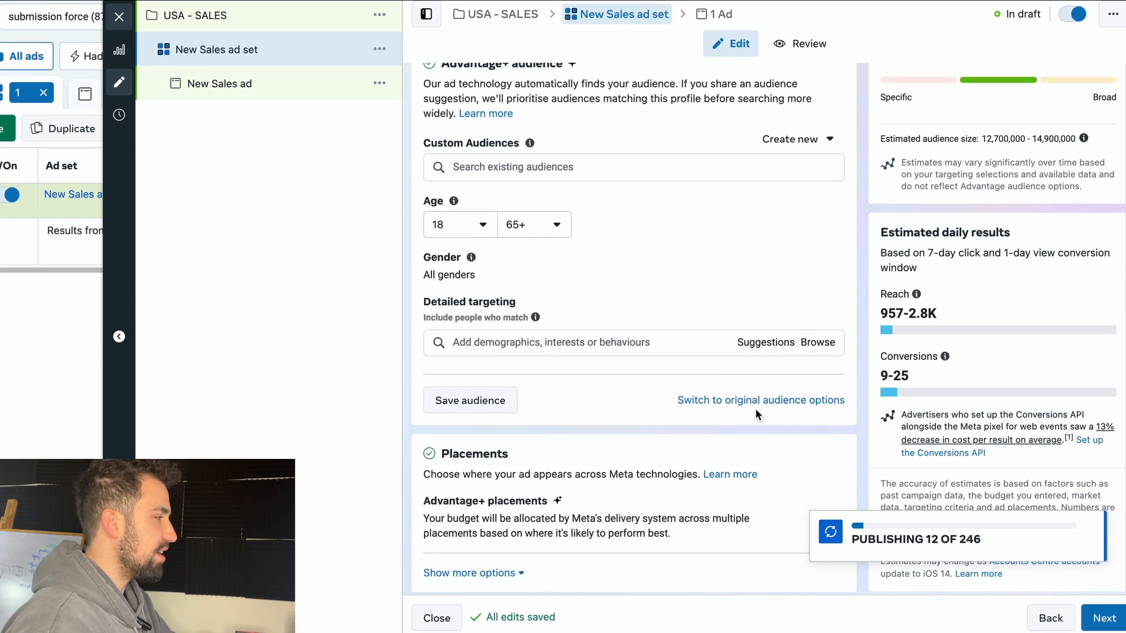
scroll(753, 407, "up", 1)
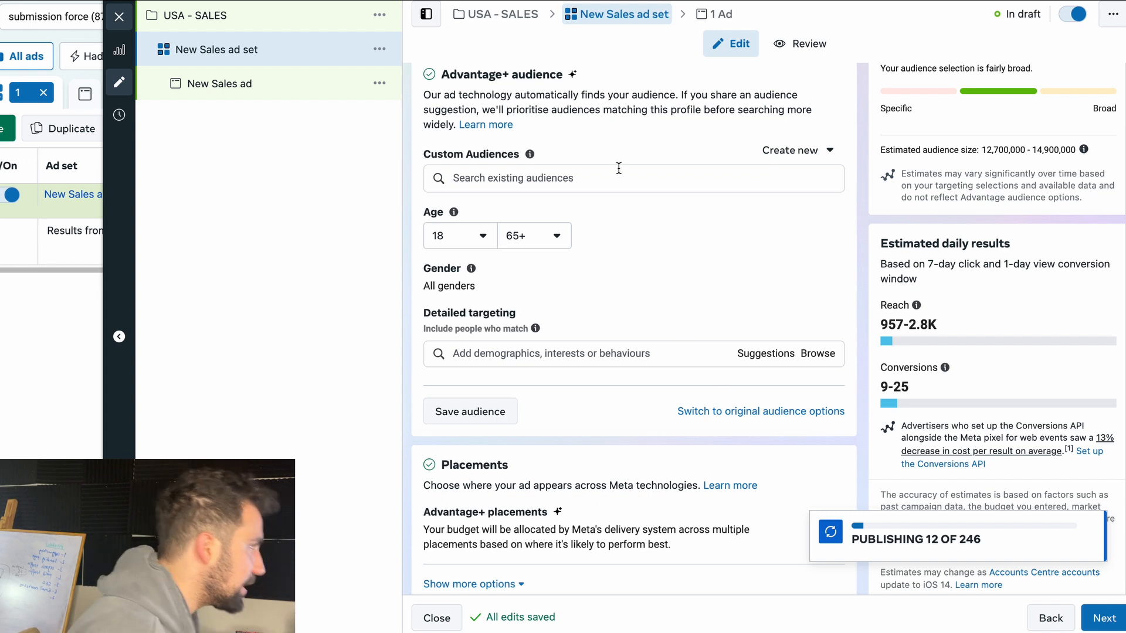
Step: Search the detailed targeting for SNEAKERS and add the Sneakers Addict interest to the audience suggestion
left_click(573, 353)
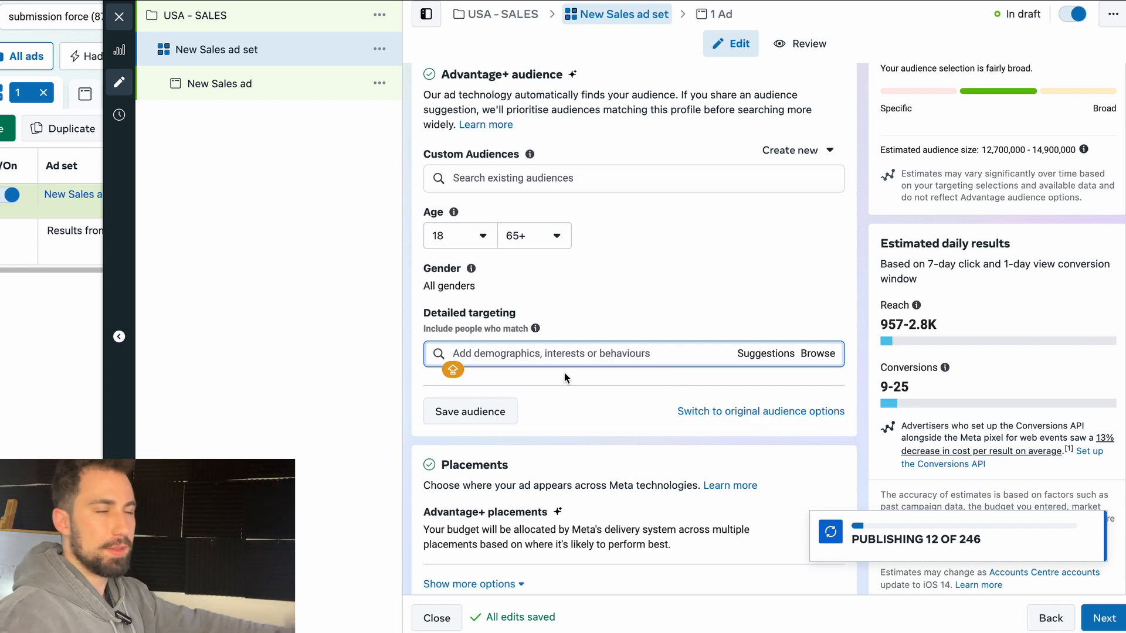
scroll(571, 382, "up", 1)
scroll(656, 356, "up", 3)
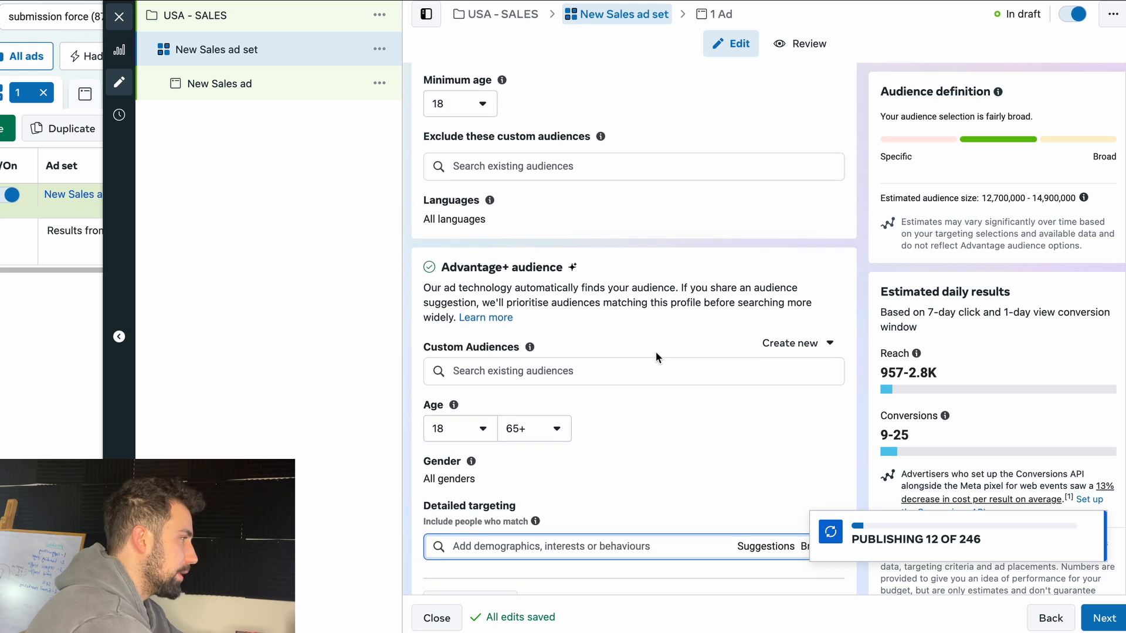
scroll(659, 354, "down", 2)
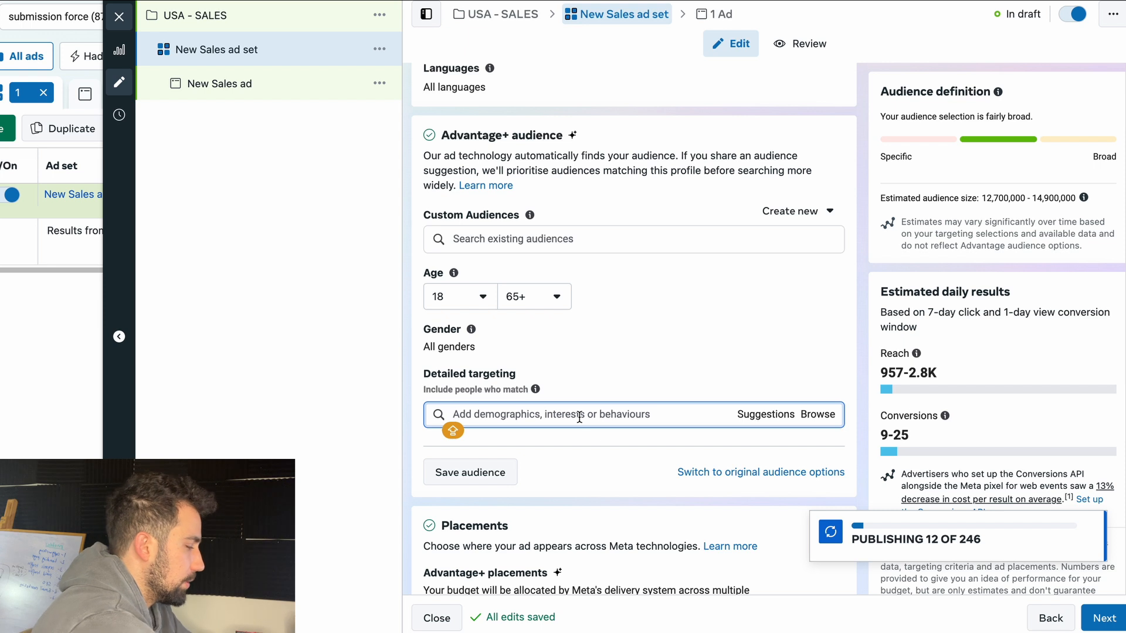
type("SNEAKERS")
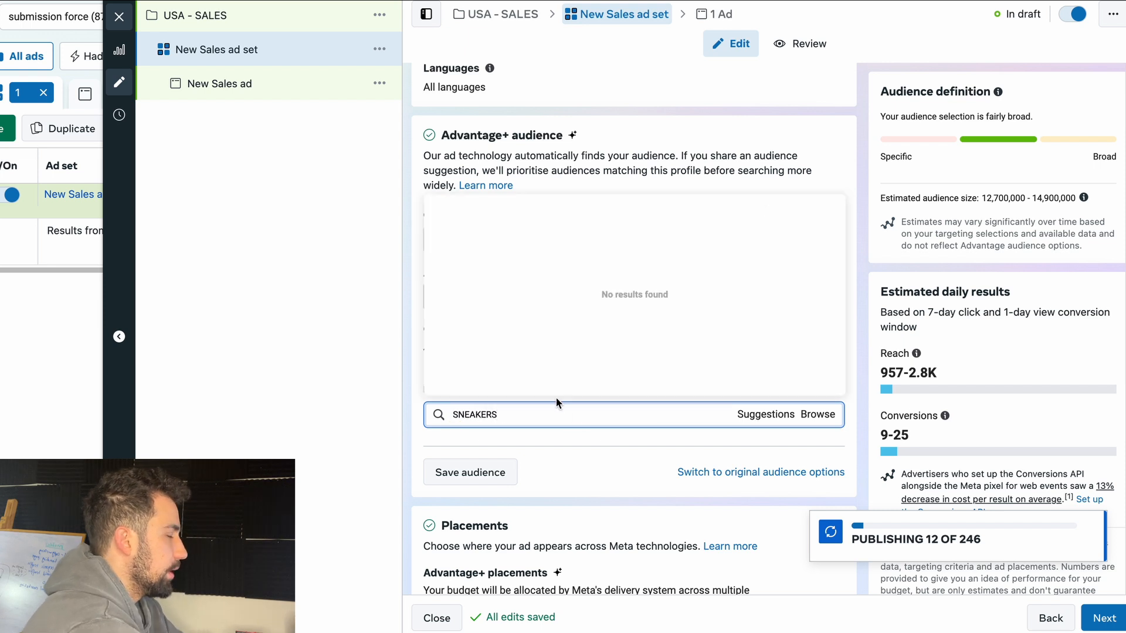
left_click(519, 230)
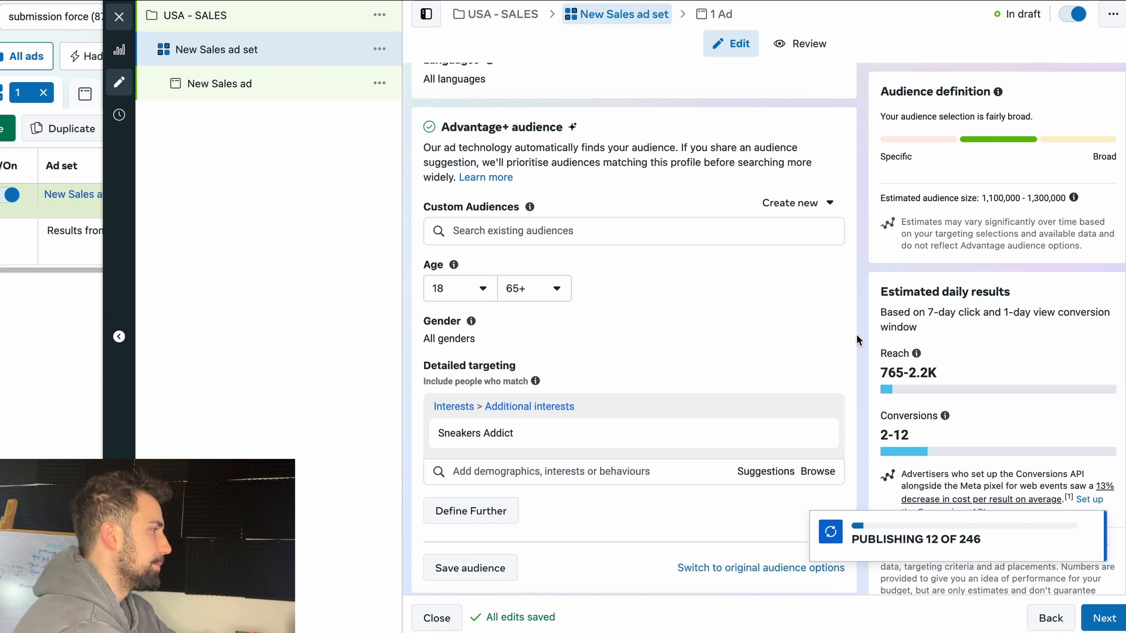
mouse_move(736, 434)
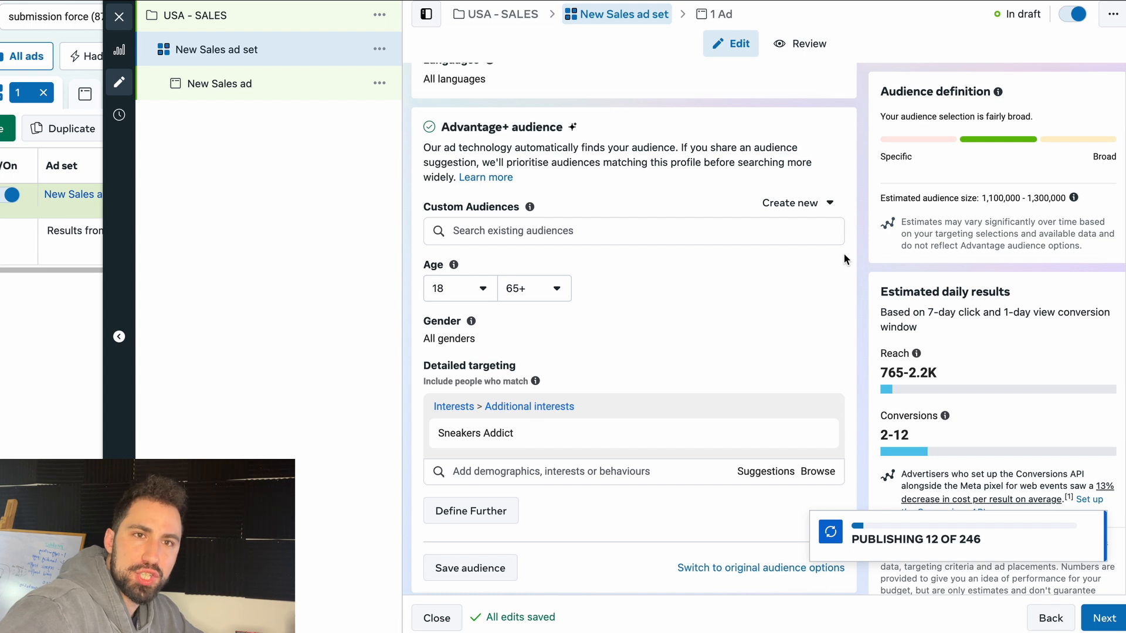
scroll(845, 258, "up", 15)
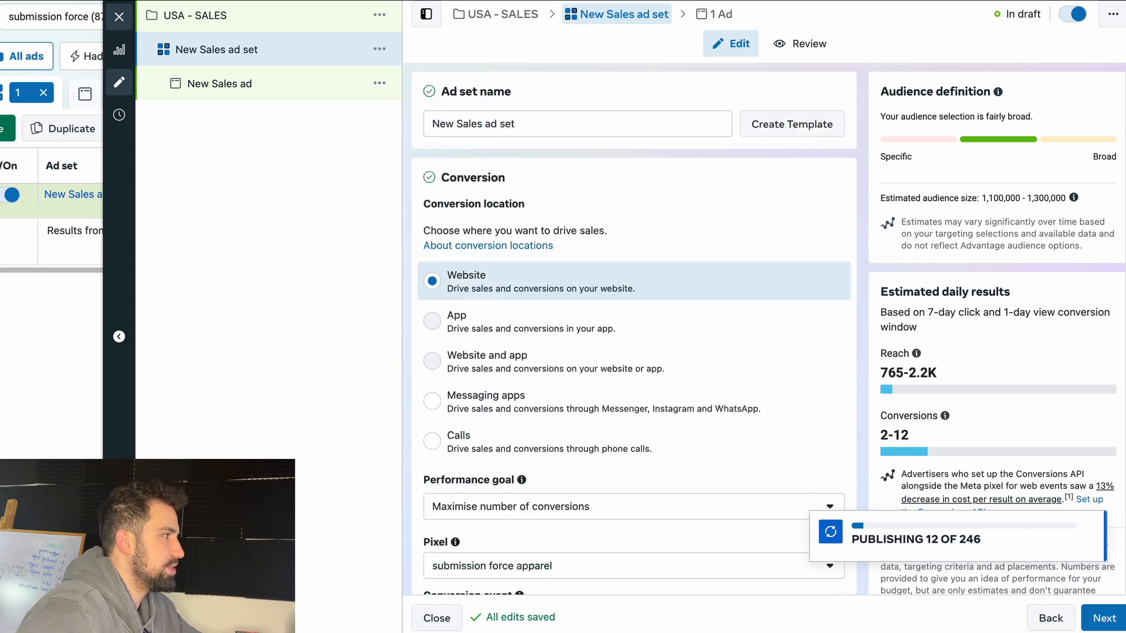
Step: Review the ad set's performance goal, pixel, conversion event and the Sneakers Addict interest in detailed targeting
scroll(654, 395, "down", 5)
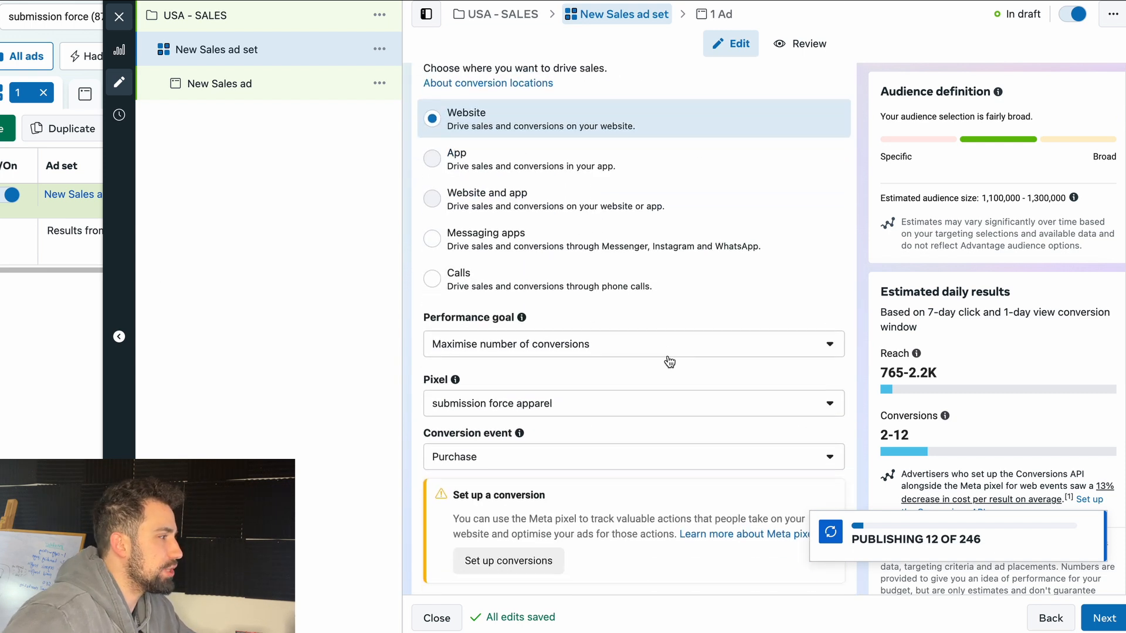
scroll(546, 452, "down", 1)
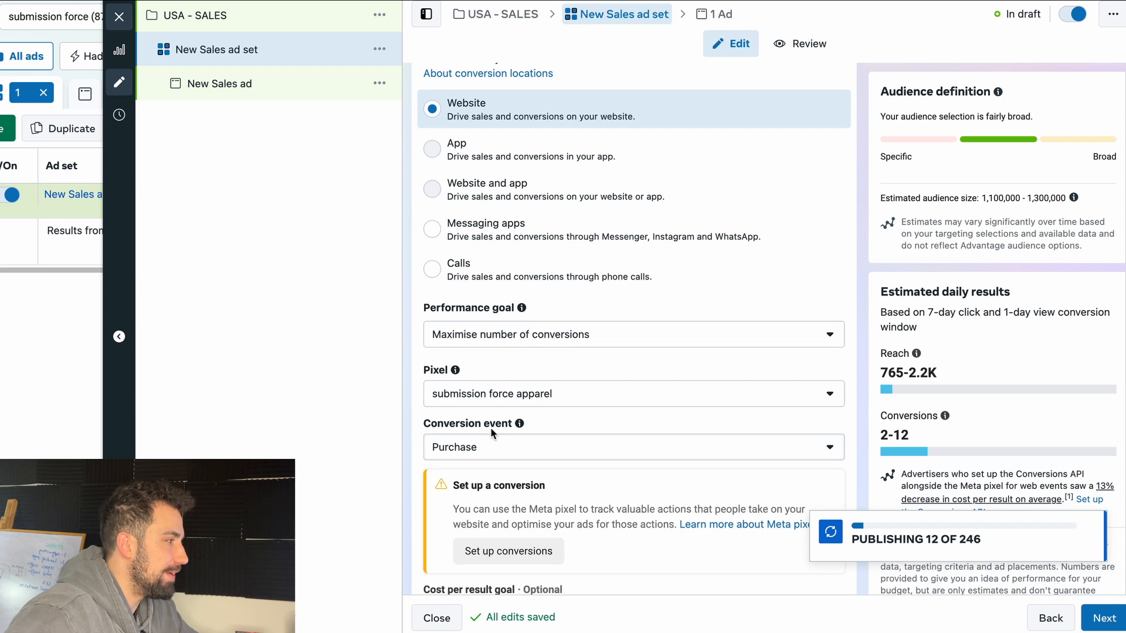
left_click(464, 450)
left_click(270, 441)
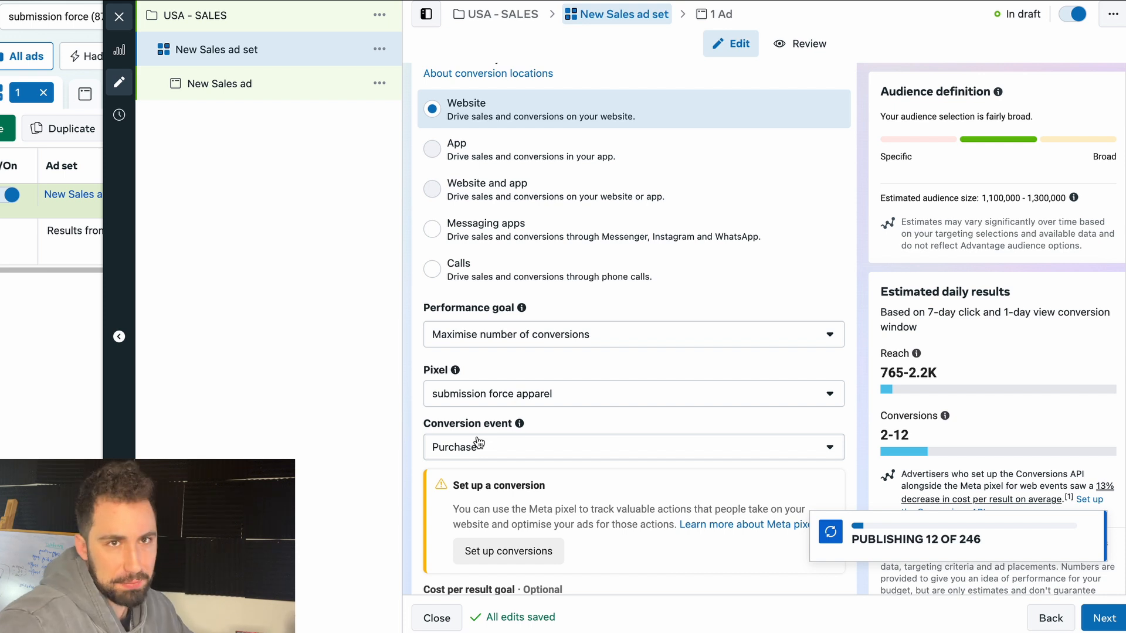
scroll(572, 431, "down", 8)
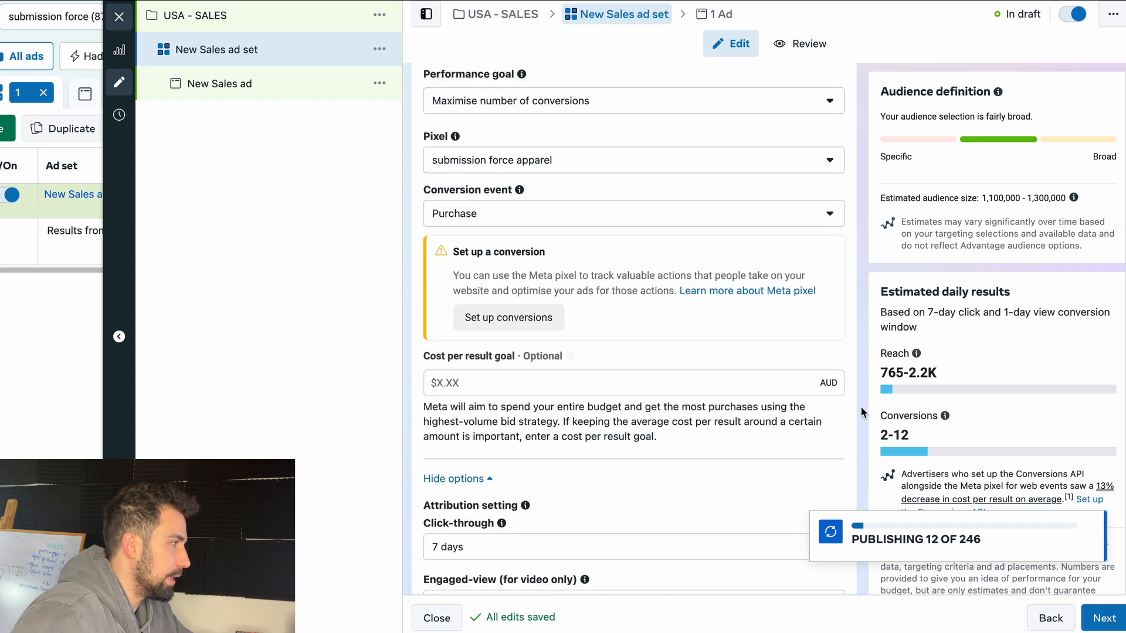
scroll(810, 412, "down", 15)
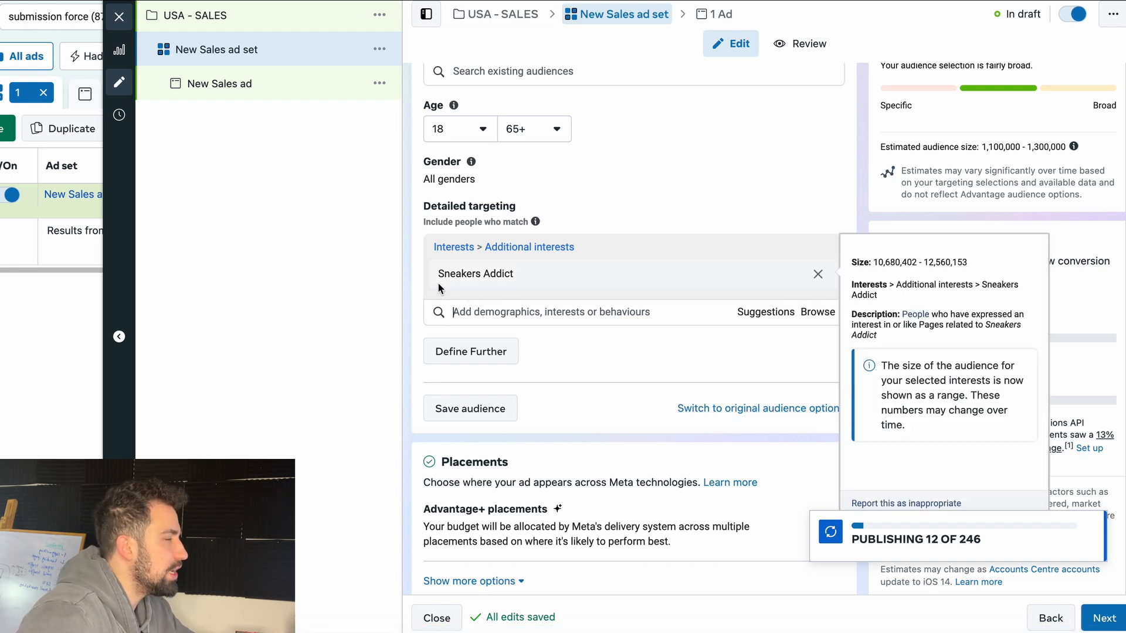
mouse_move(463, 273)
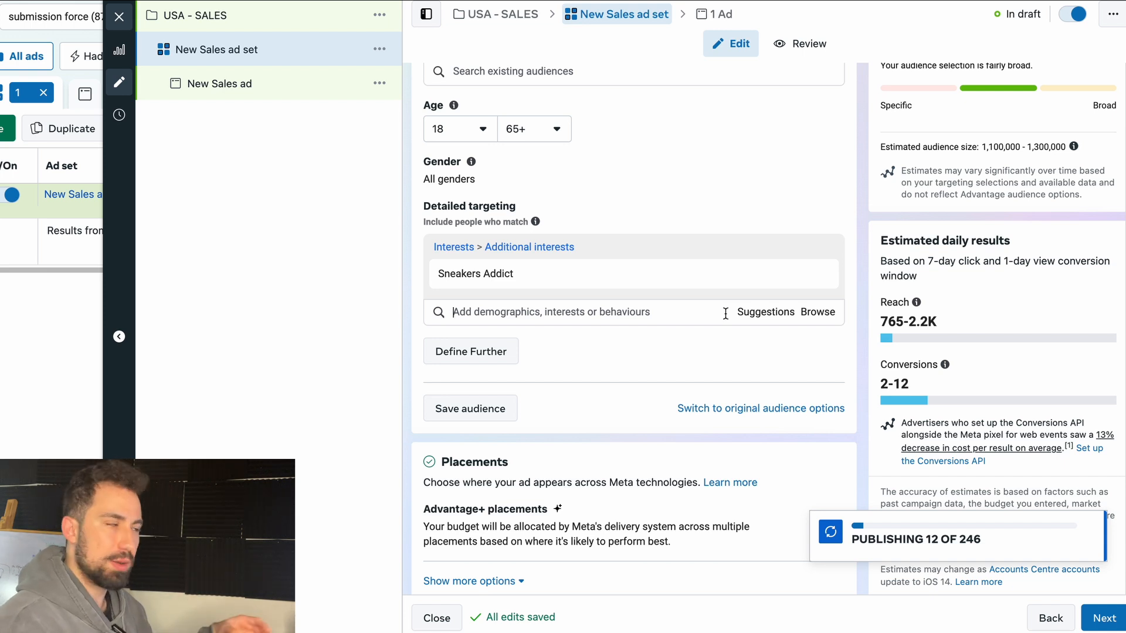
Step: Open the detailed targeting suggestions for the Advantage+ audience and add the Sneaker Freaker interest
scroll(709, 326, "up", 5)
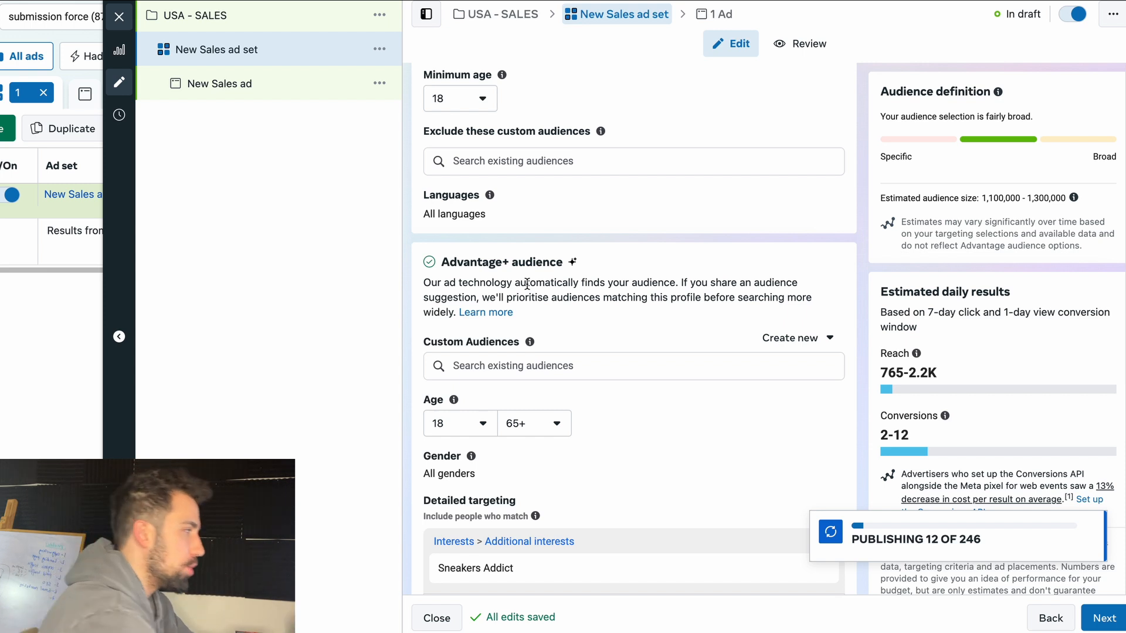
scroll(712, 496, "down", 2)
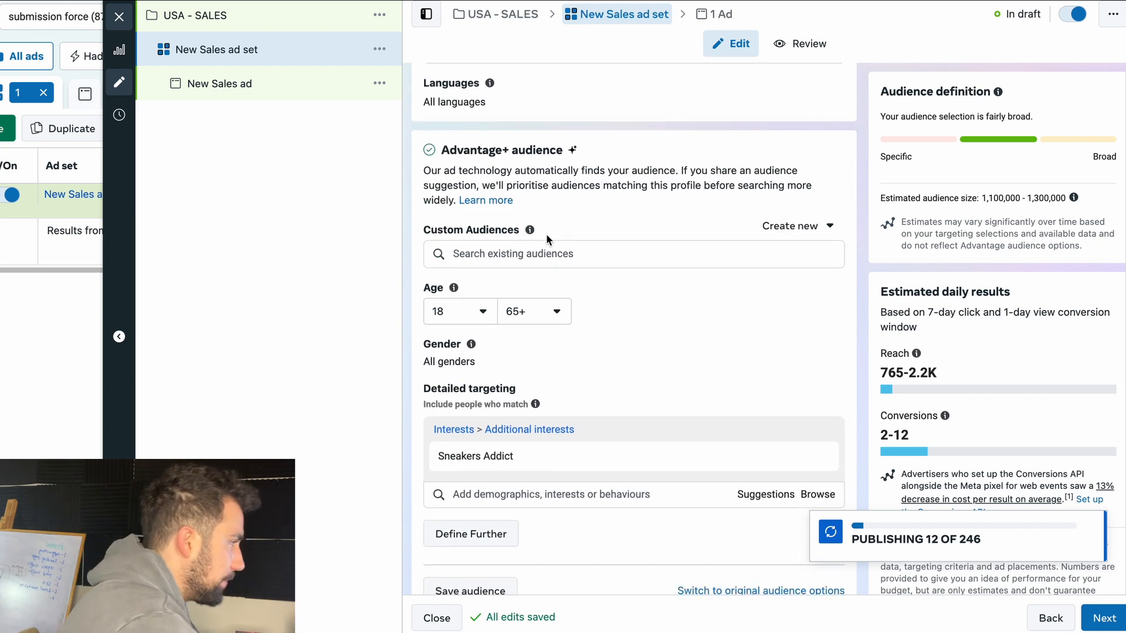
left_click(743, 496)
scroll(736, 494, "down", 3)
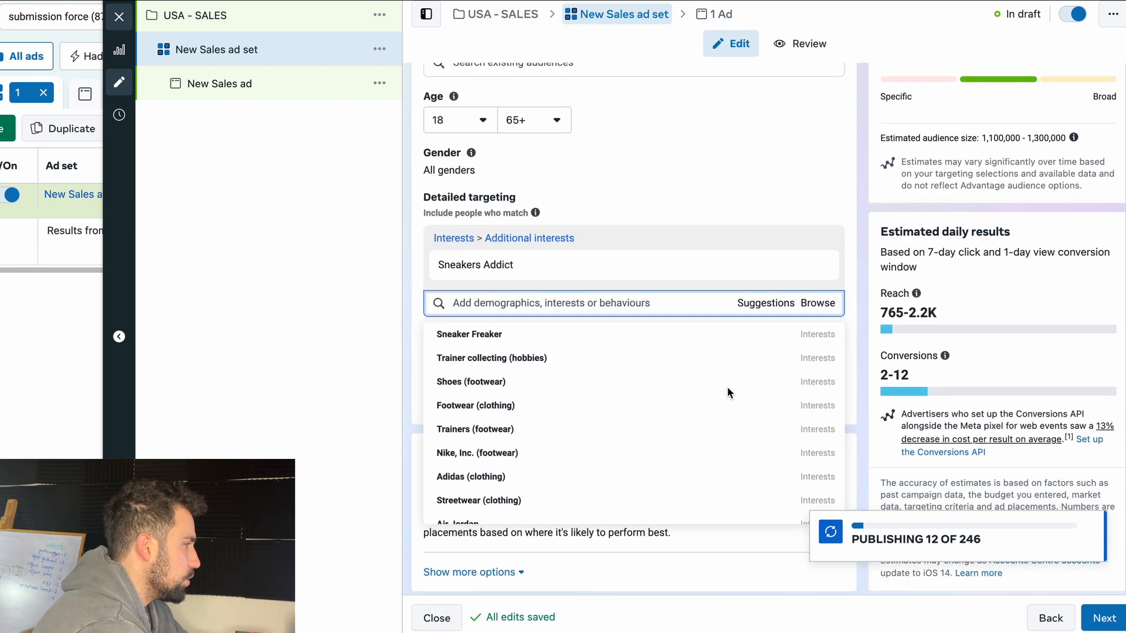
mouse_move(564, 265)
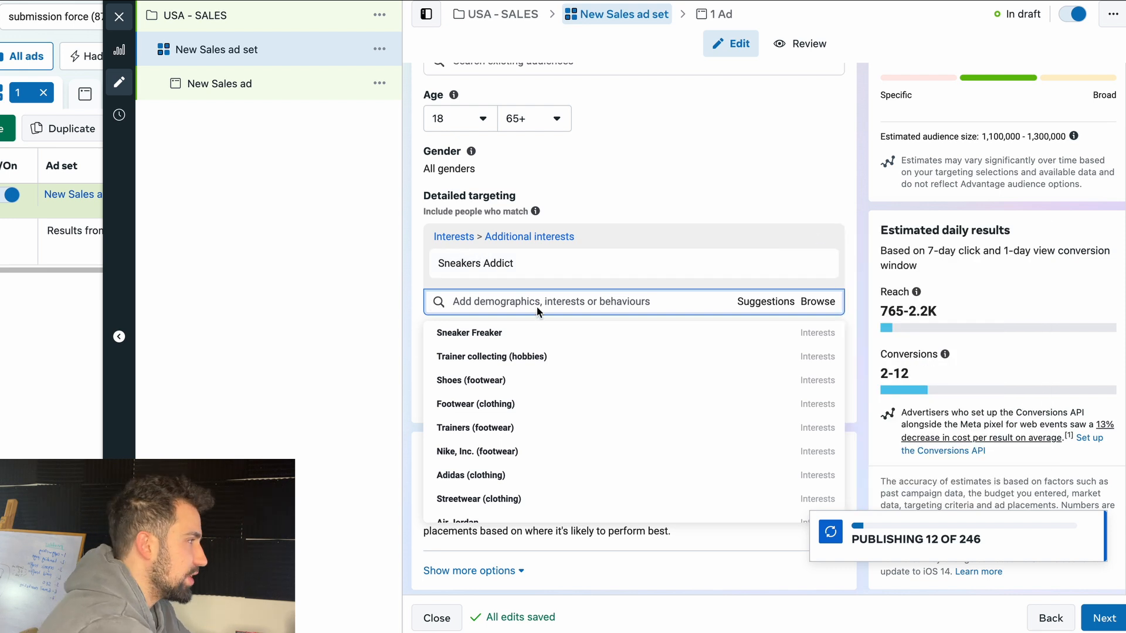
left_click(560, 332)
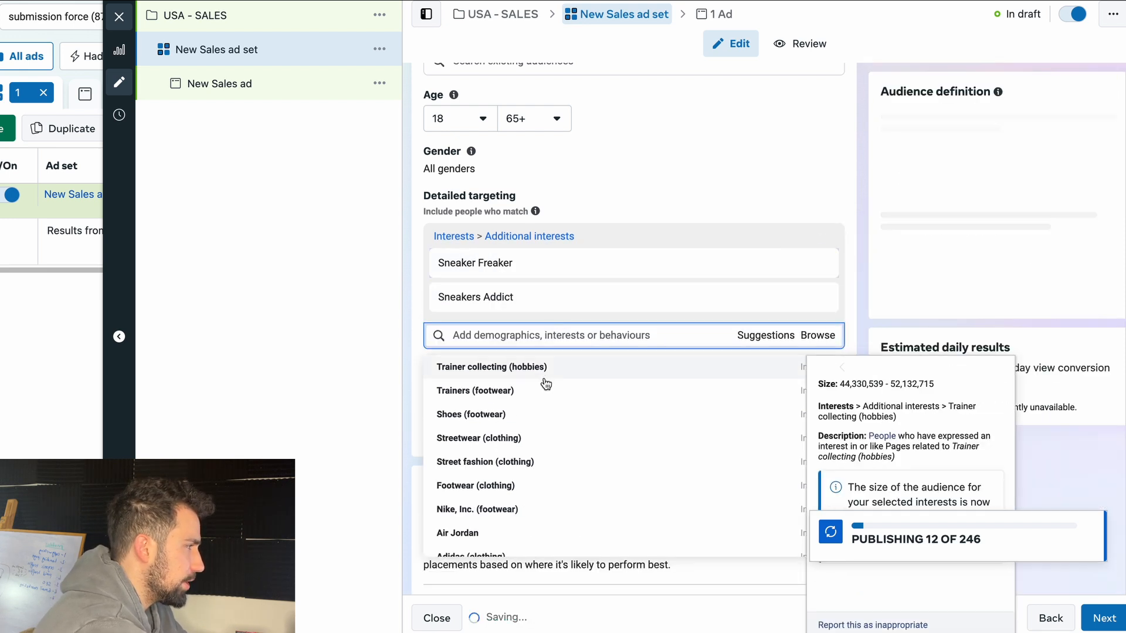
Step: Add the suggested interests Footwear (clothing), Shoes (footwear), Trainers (footwear) and Trainer collecting (hobbies) to the detailed targeting
scroll(542, 413, "down", 2)
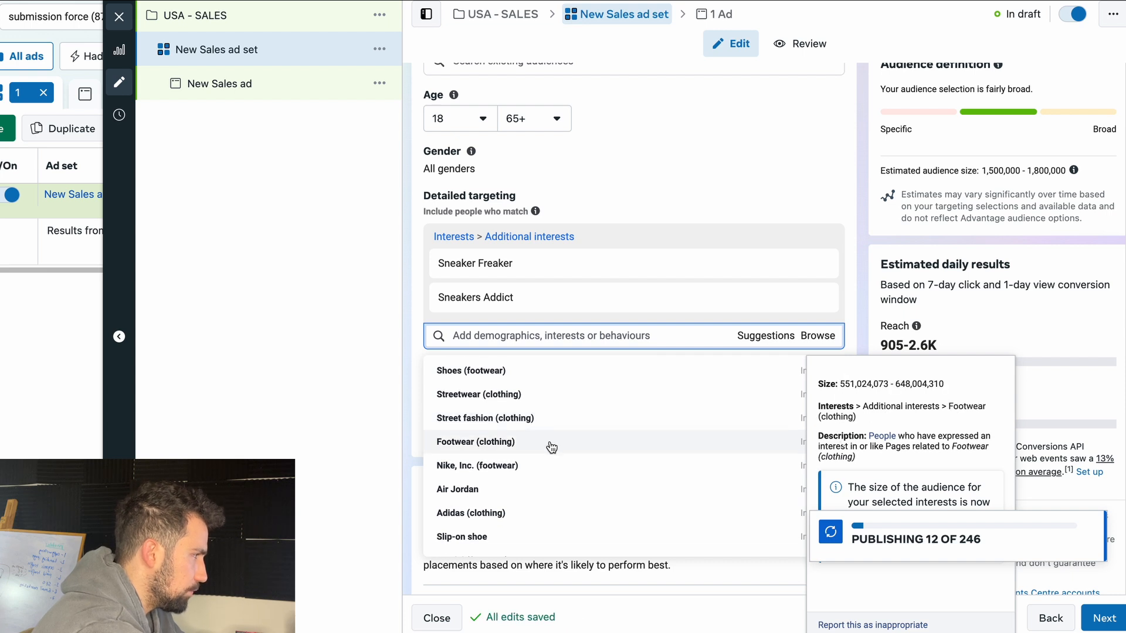
left_click(552, 447)
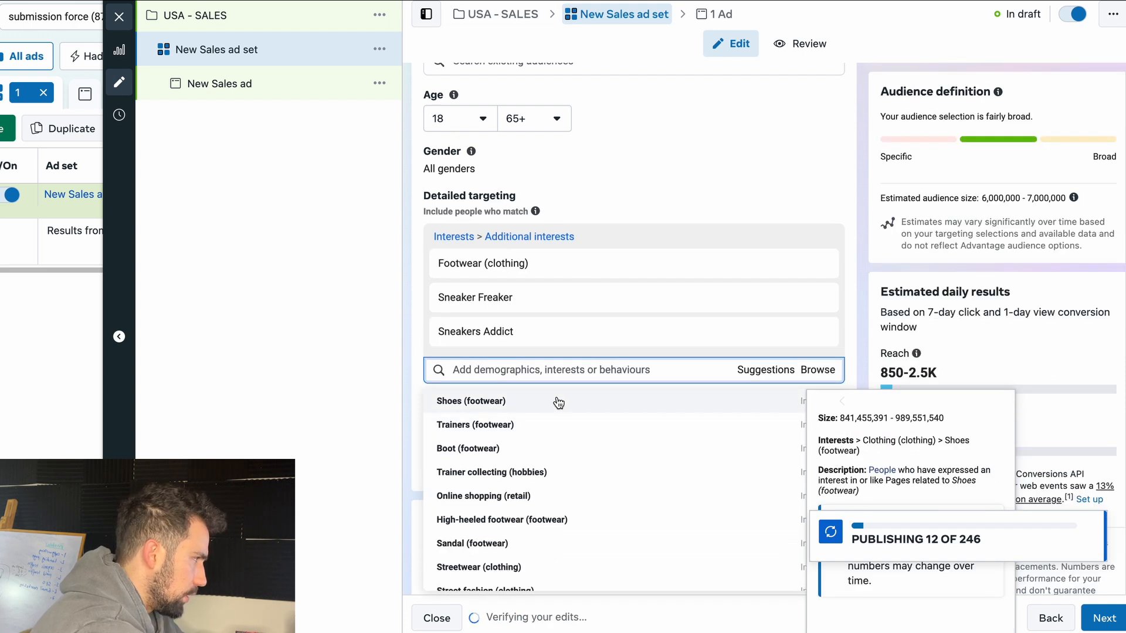
left_click(558, 401)
left_click(556, 450)
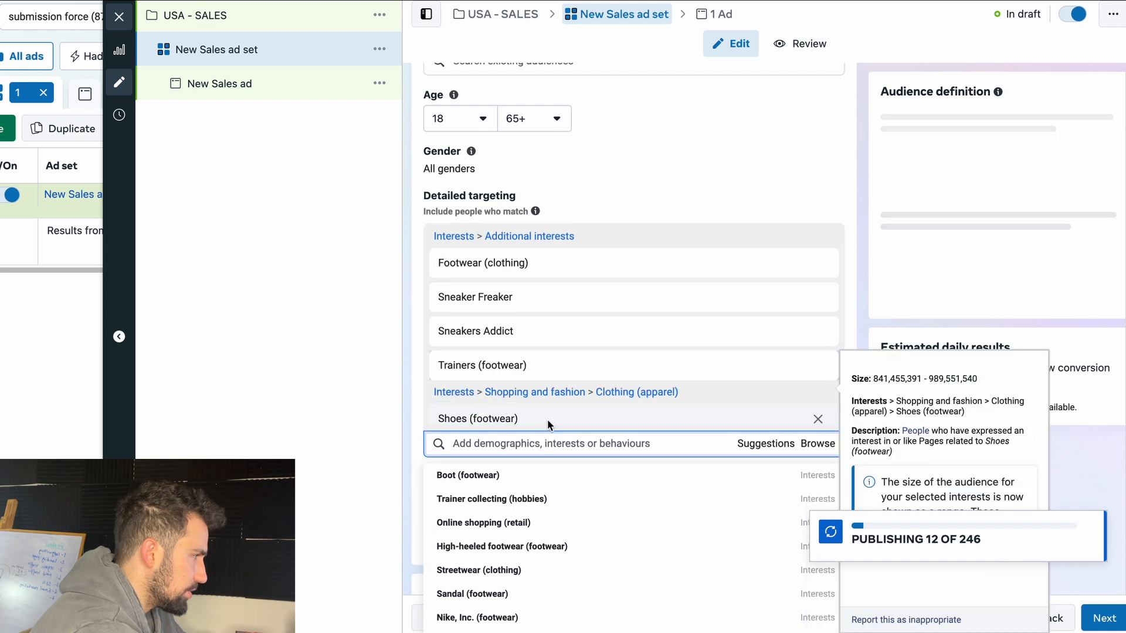
scroll(550, 425, "down", 1)
scroll(603, 473, "down", 2)
left_click(559, 415)
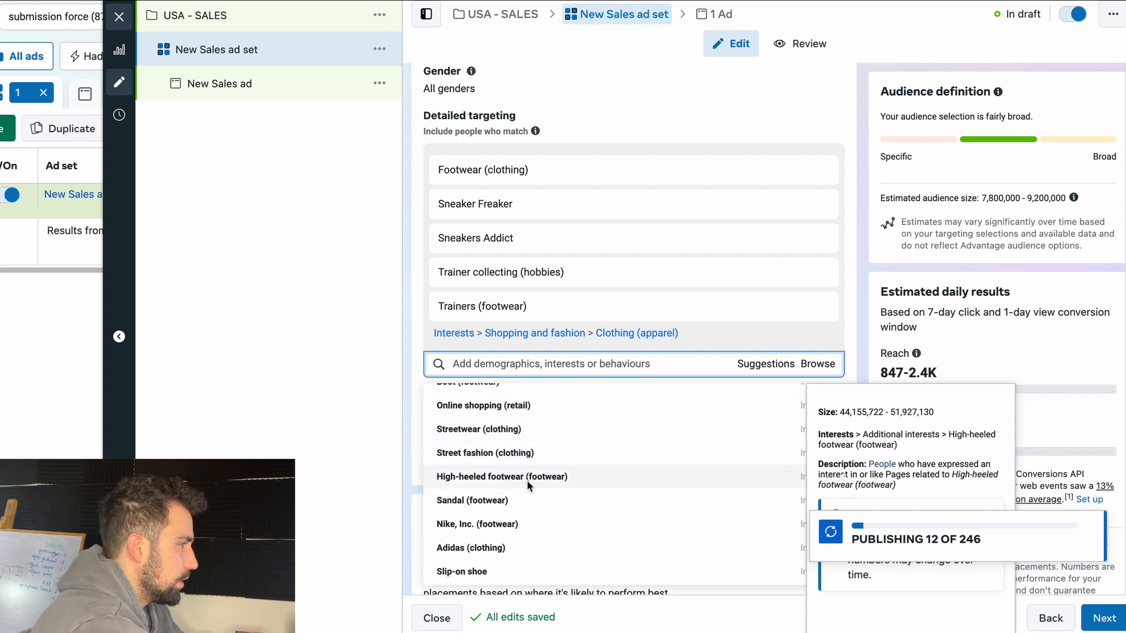
Step: Look further through the suggested interests for sneaker brands and add Nike Air Max to the detailed targeting
scroll(555, 478, "down", 3)
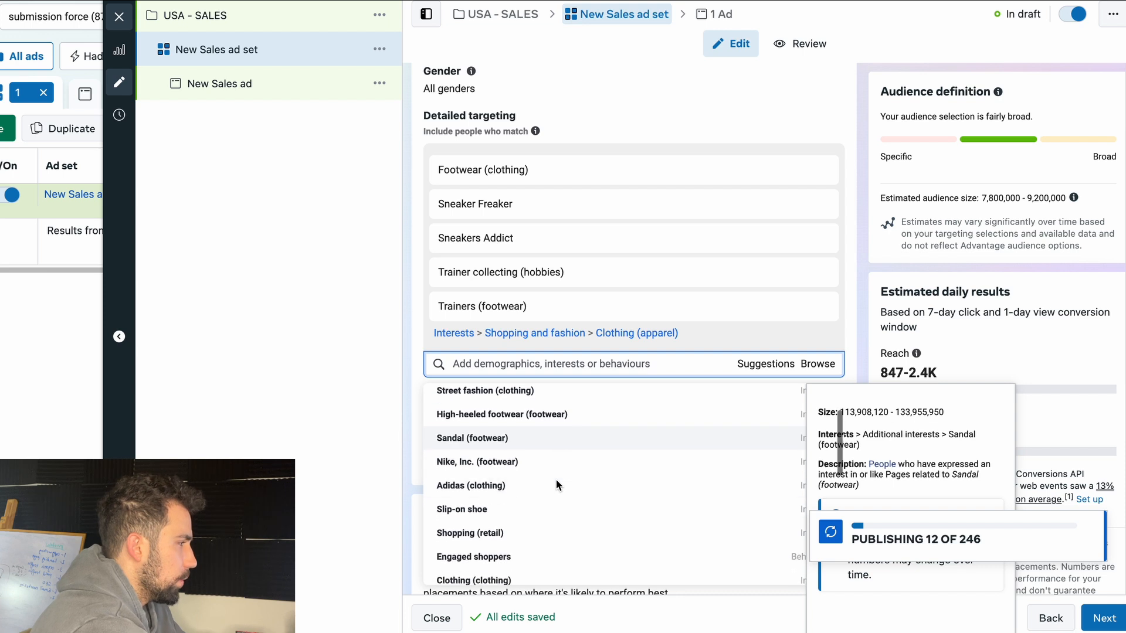
scroll(557, 305, "down", 1)
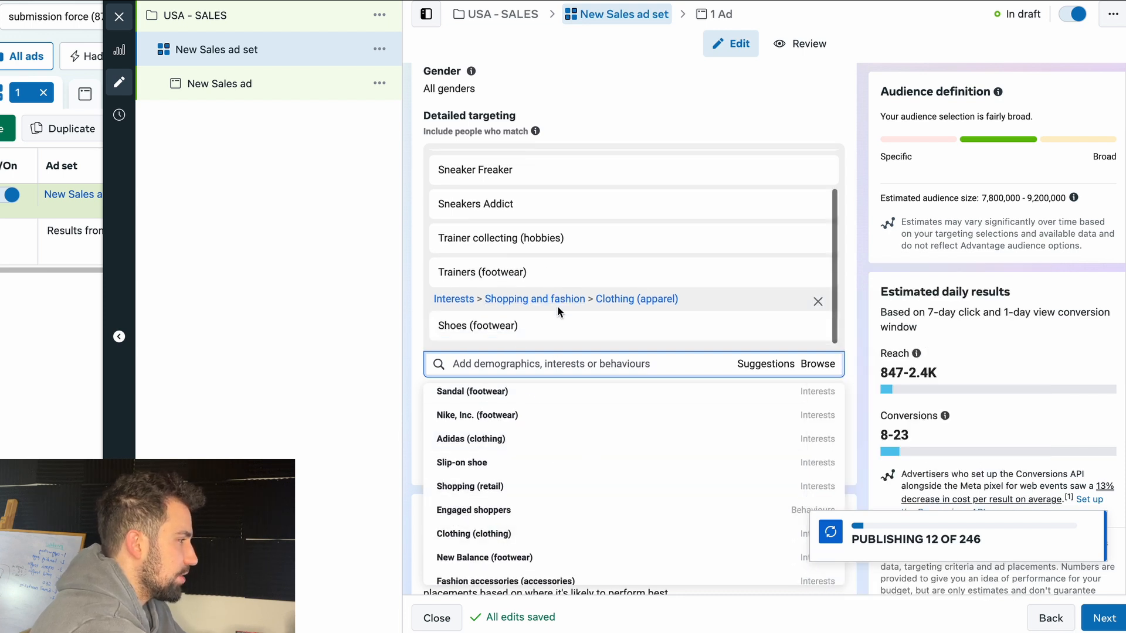
scroll(574, 449, "down", 1)
scroll(574, 449, "down", 3)
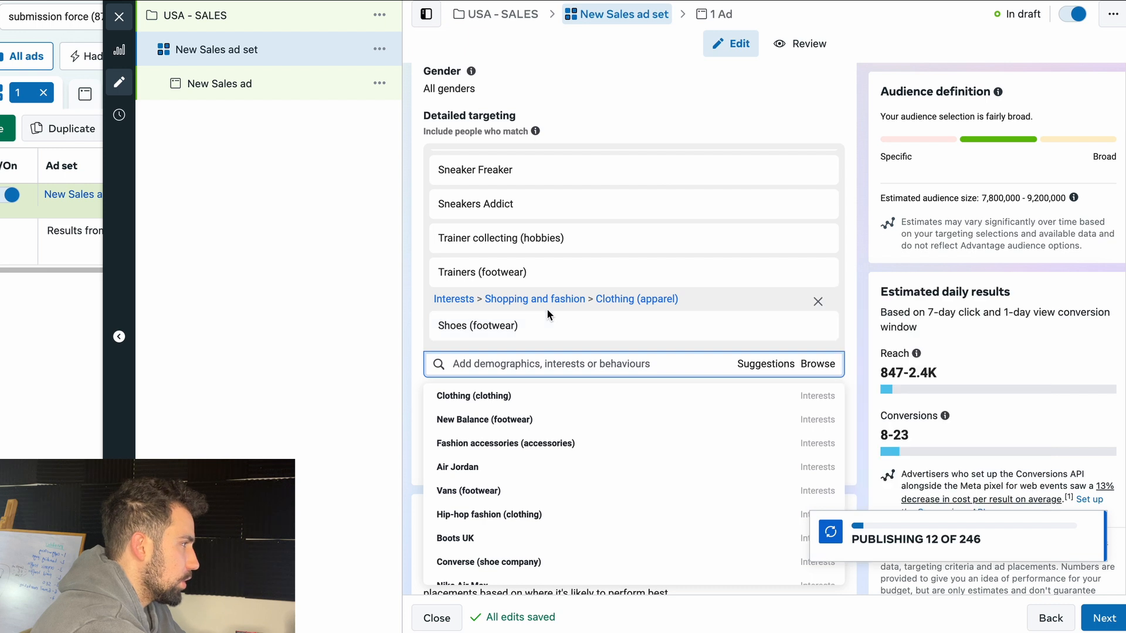
scroll(485, 458, "down", 1)
scroll(484, 458, "down", 1)
scroll(496, 465, "down", 1)
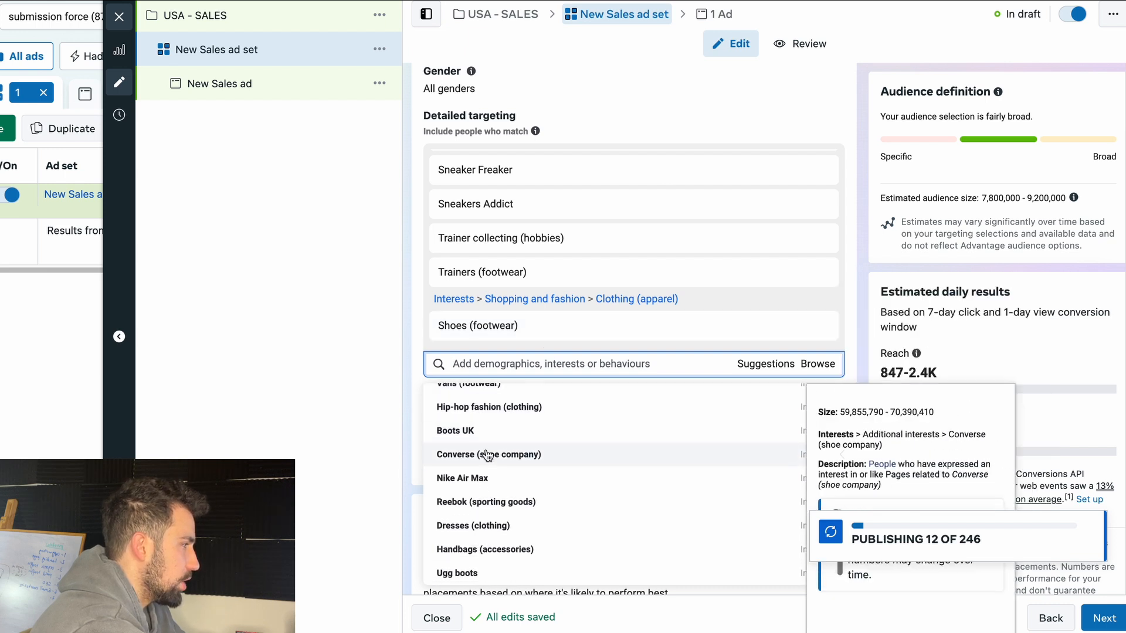
scroll(497, 482, "down", 1)
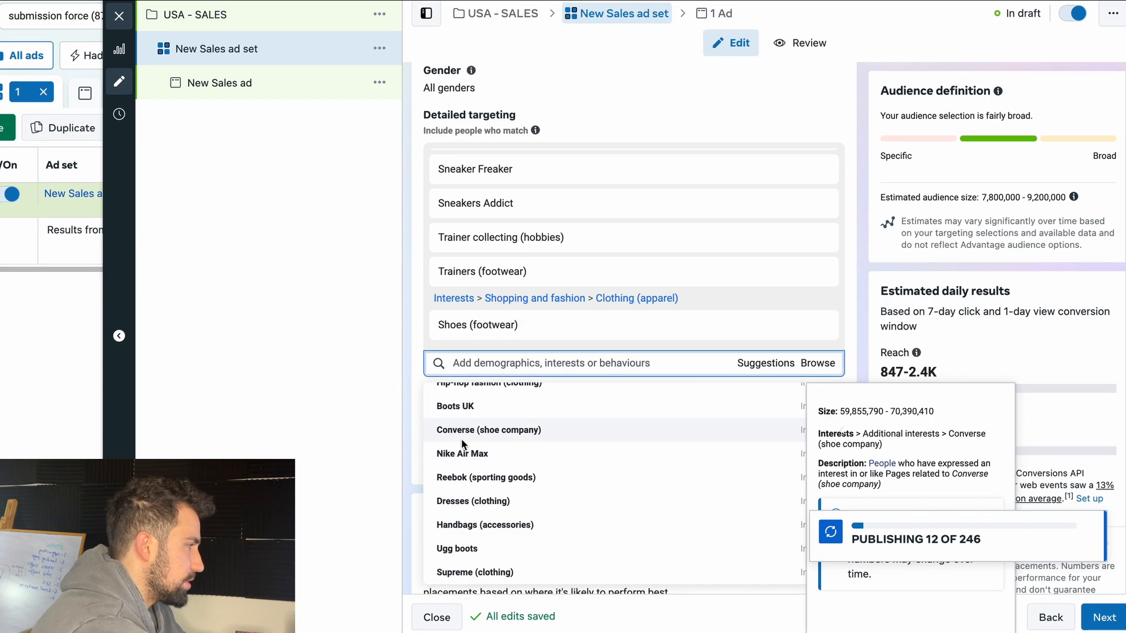
left_click(486, 464)
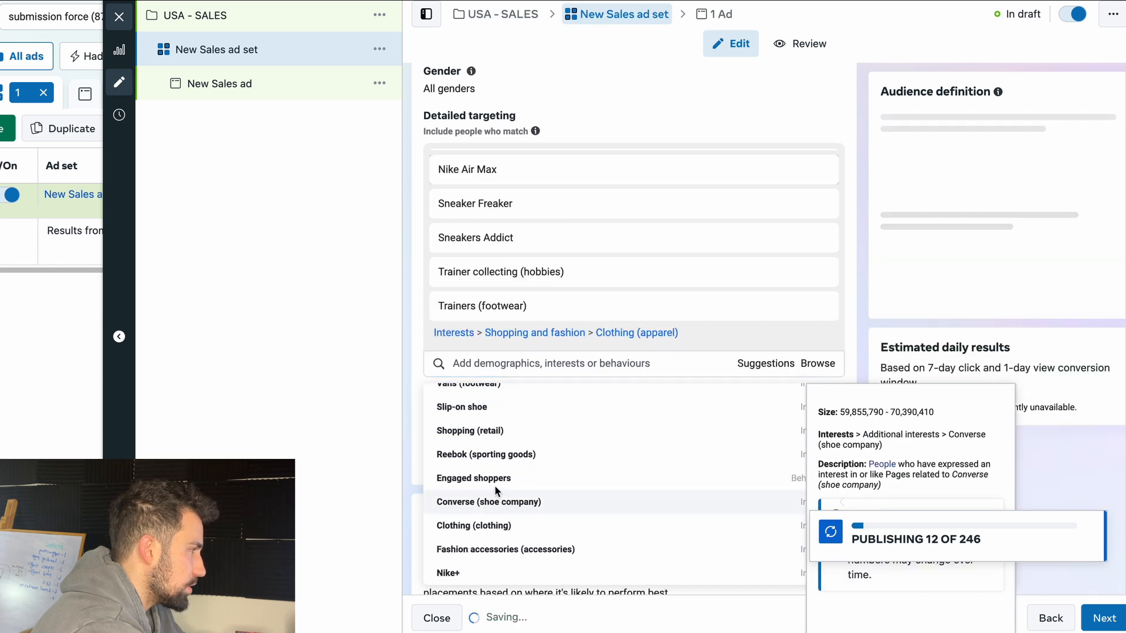
Step: Add the suggested interests Vans (footwear), Air Jordan and Converse (shoe company) to the detailed targeting
scroll(505, 435, "up", 1)
left_click(505, 439)
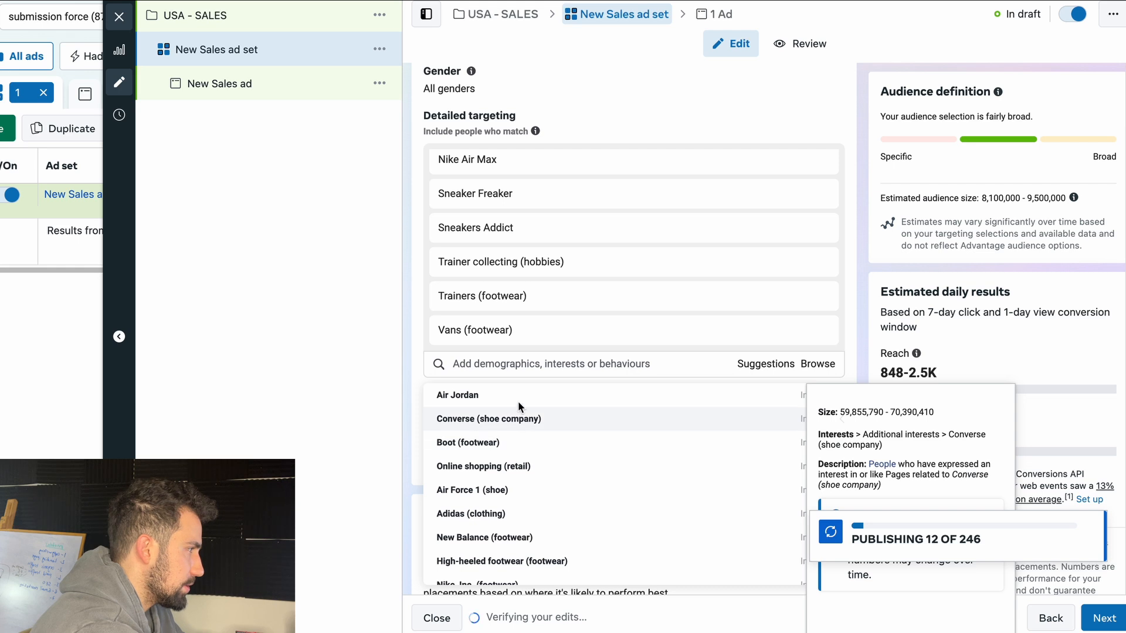
left_click(518, 401)
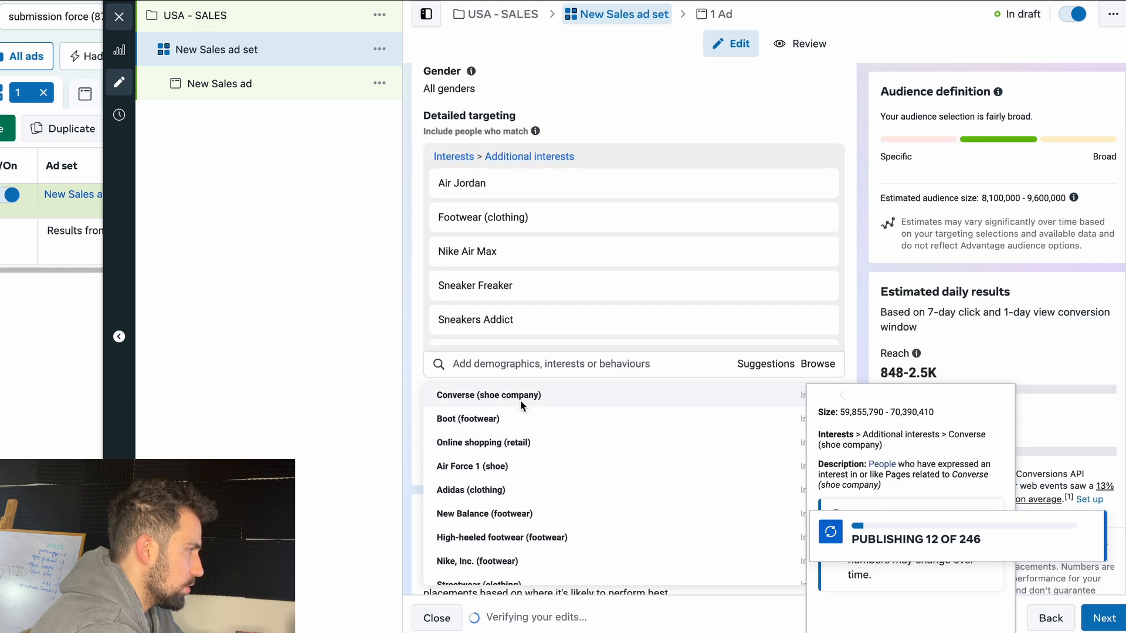
left_click(520, 399)
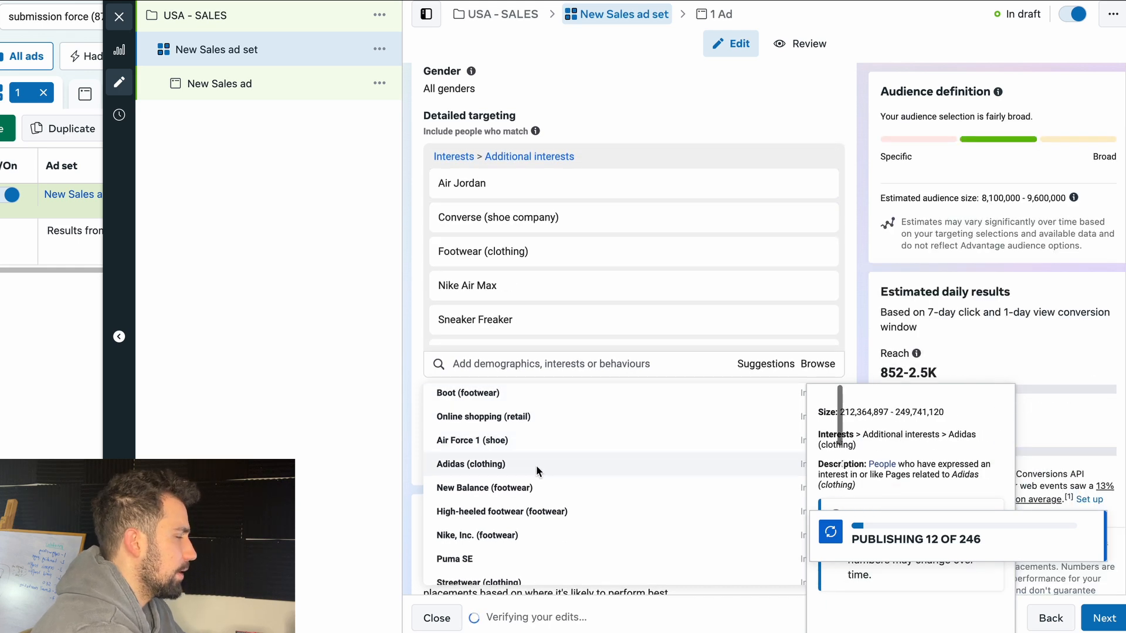
Step: Add the interests Adidas (clothing), New Balance (footwear), Reebok (sporting goods) and Nike, Inc. (footwear), and close the suggestions
left_click(536, 466)
left_click(552, 458)
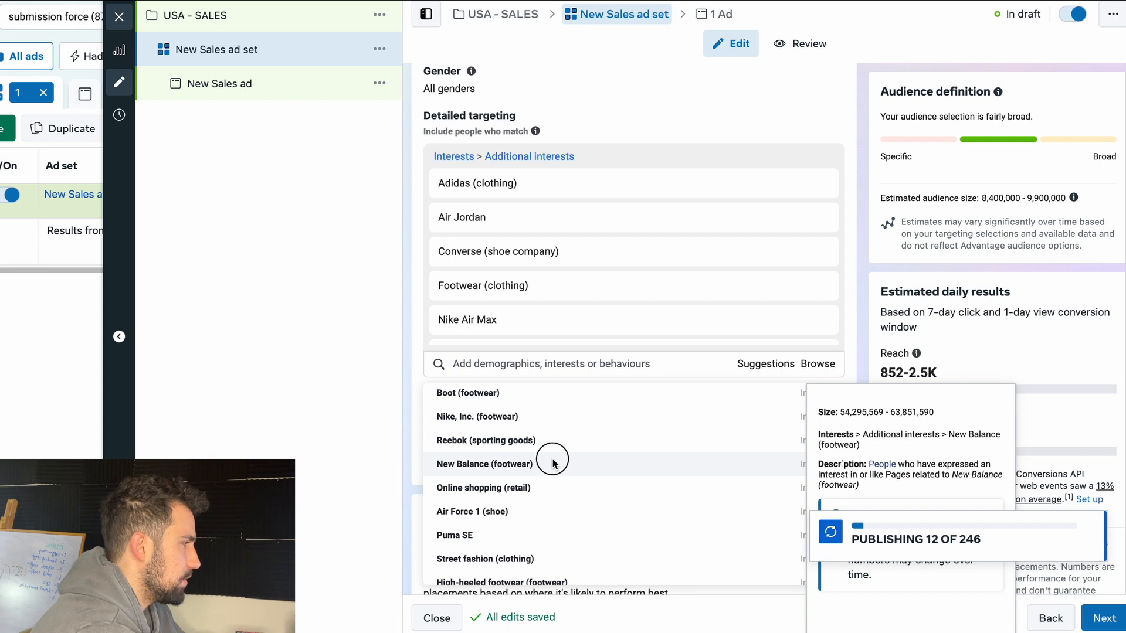
left_click(546, 443)
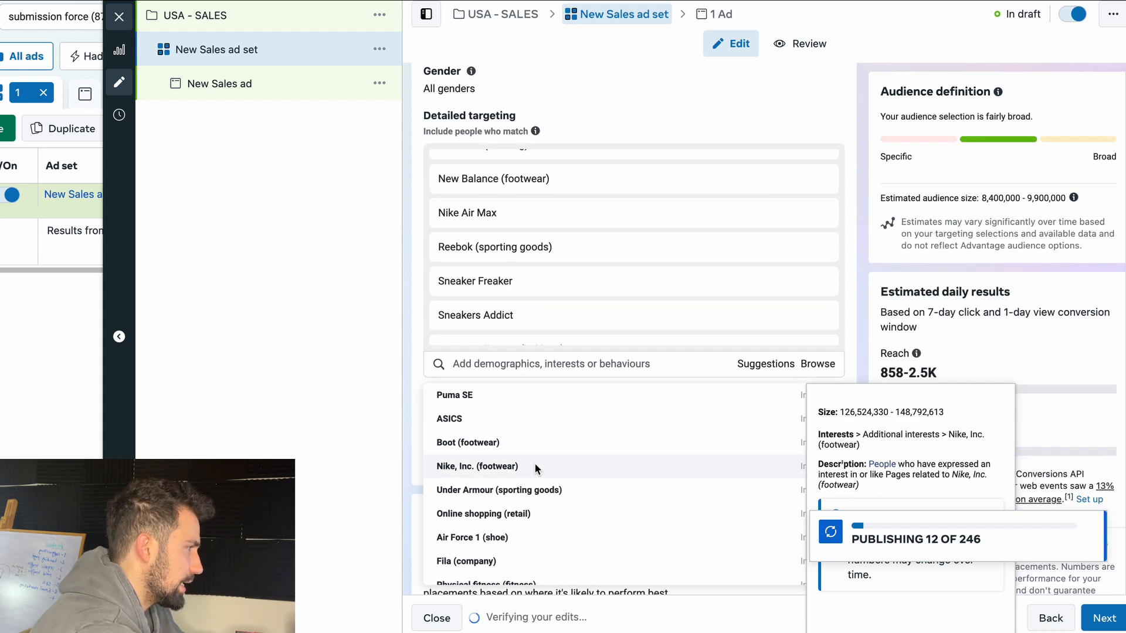
left_click(535, 464)
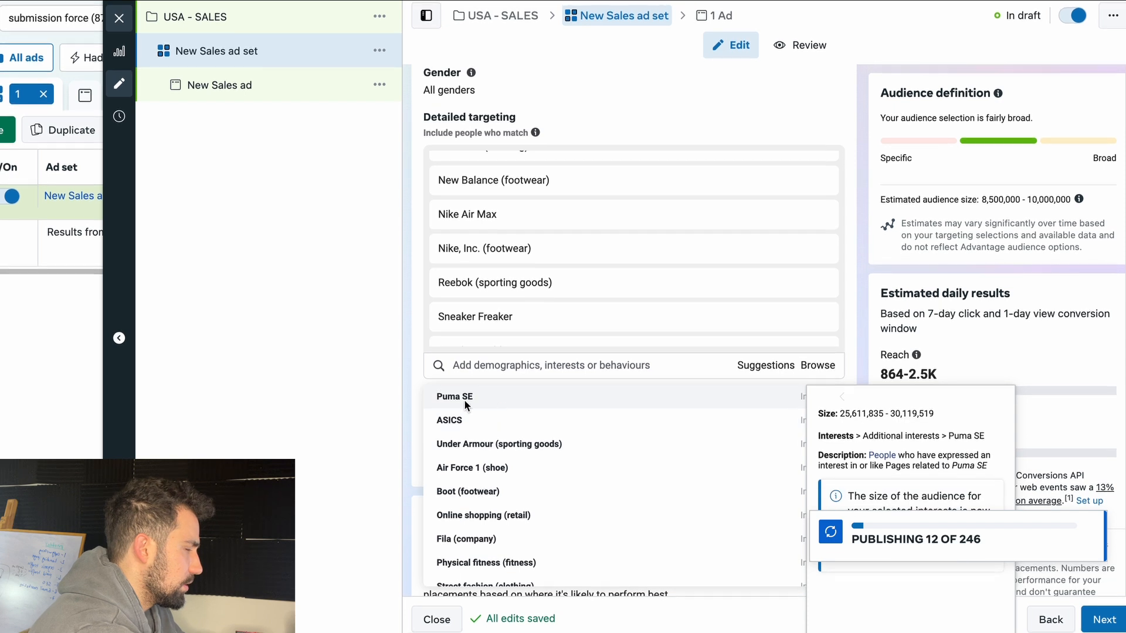
scroll(497, 522, "down", 1)
left_click(295, 392)
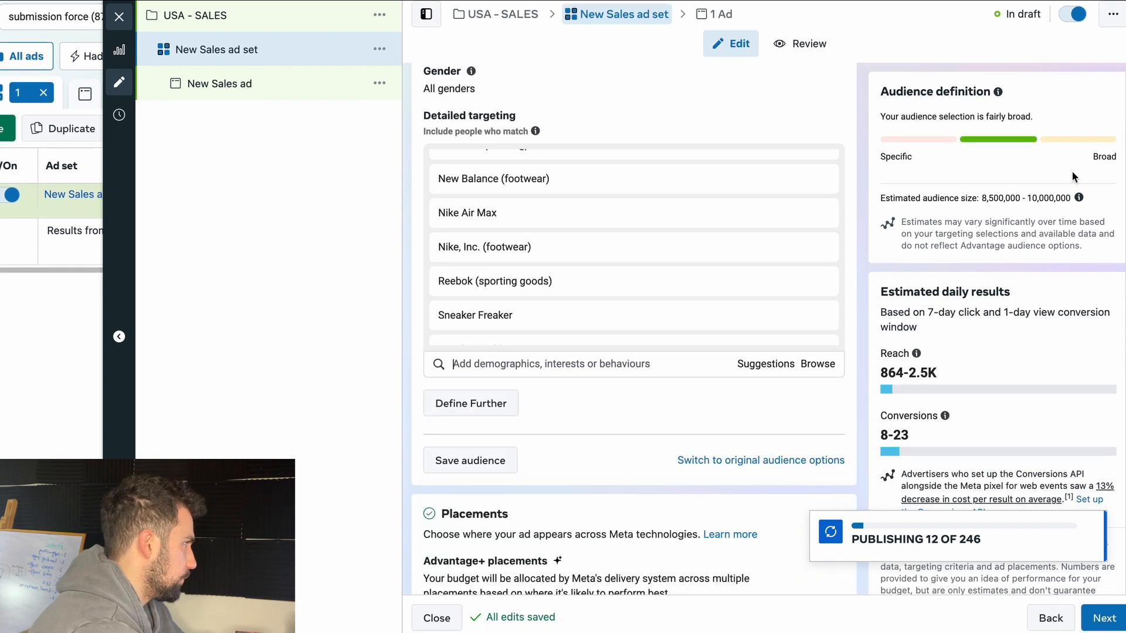
Step: Examine the estimated audience size and the estimated daily reach and conversions for the detailed targeting
triple_click(992, 197)
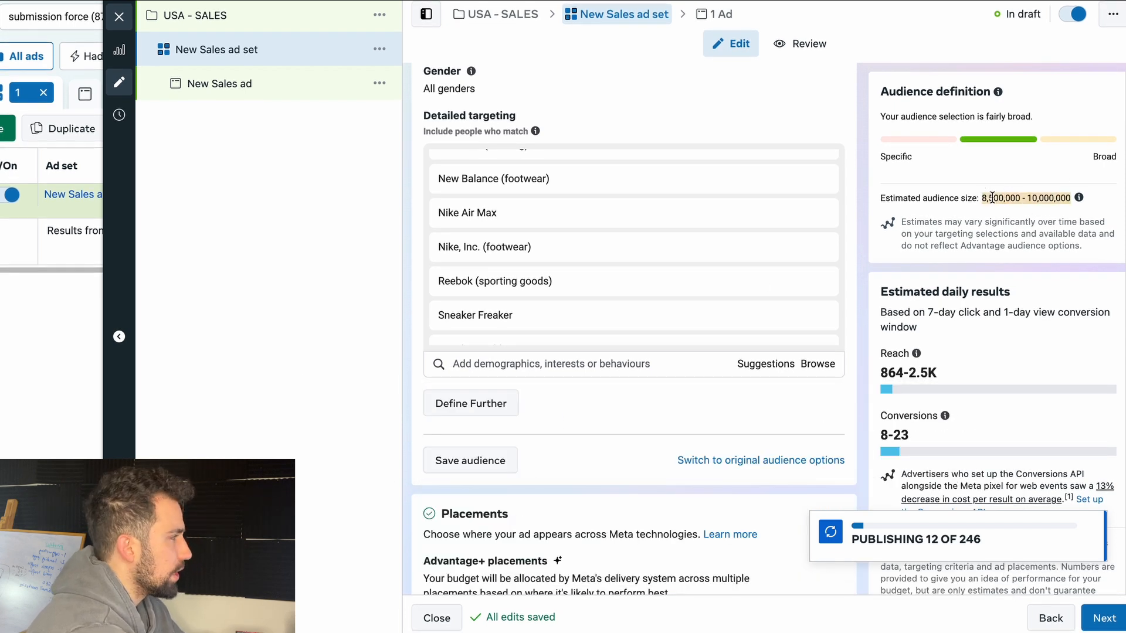
left_click(994, 153)
scroll(580, 188, "up", 1)
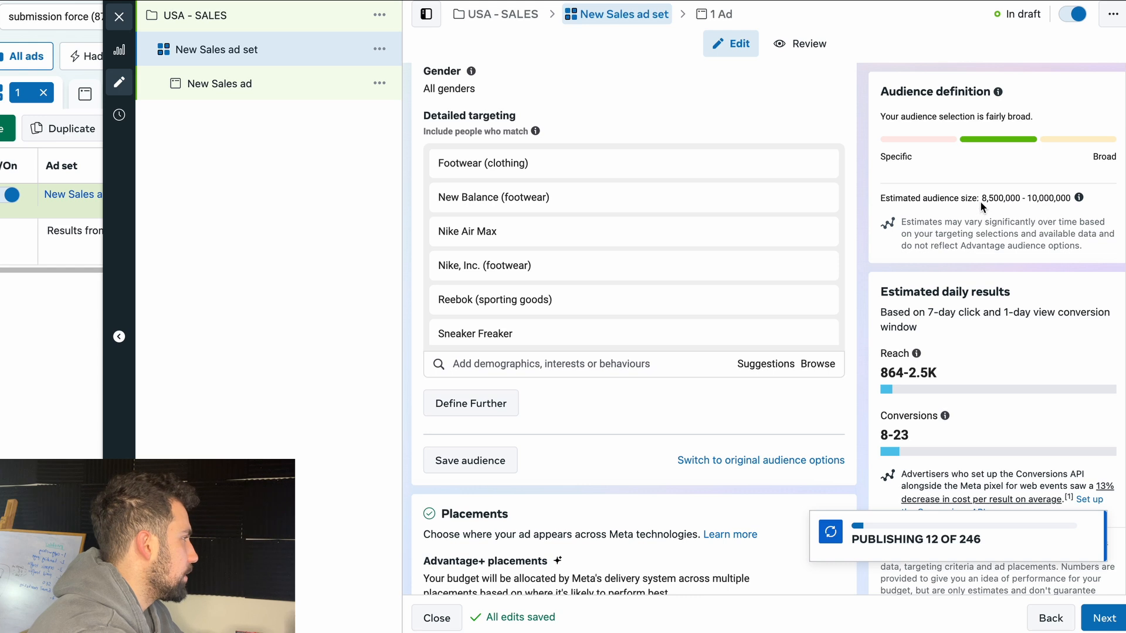
left_click_drag(980, 200, 1016, 203)
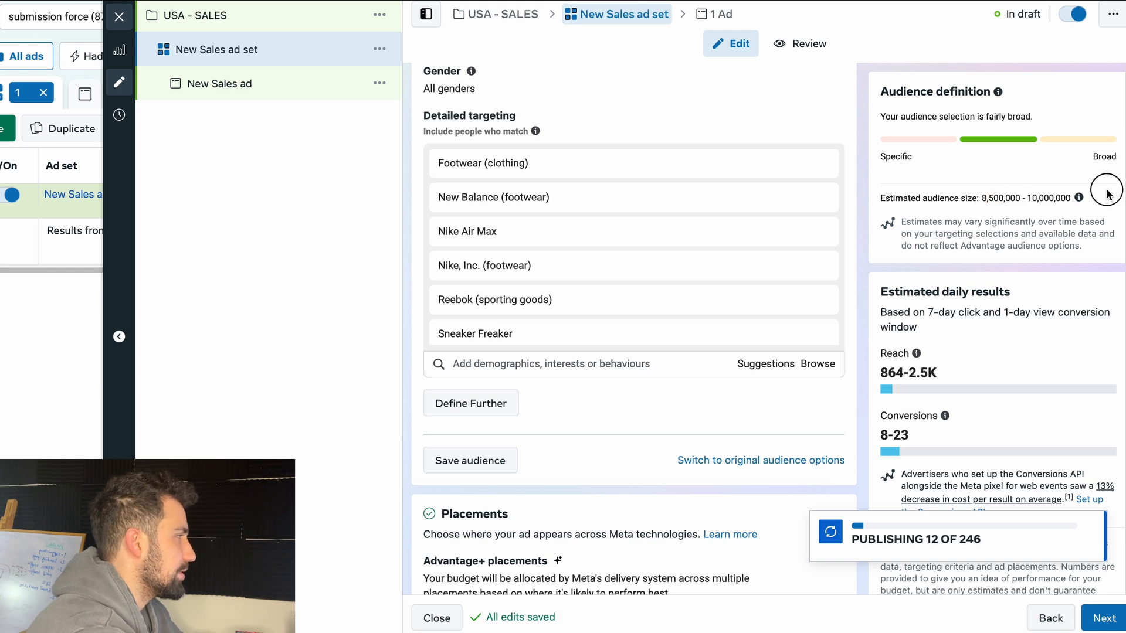
left_click_drag(1105, 197, 992, 196)
scroll(969, 312, "down", 2)
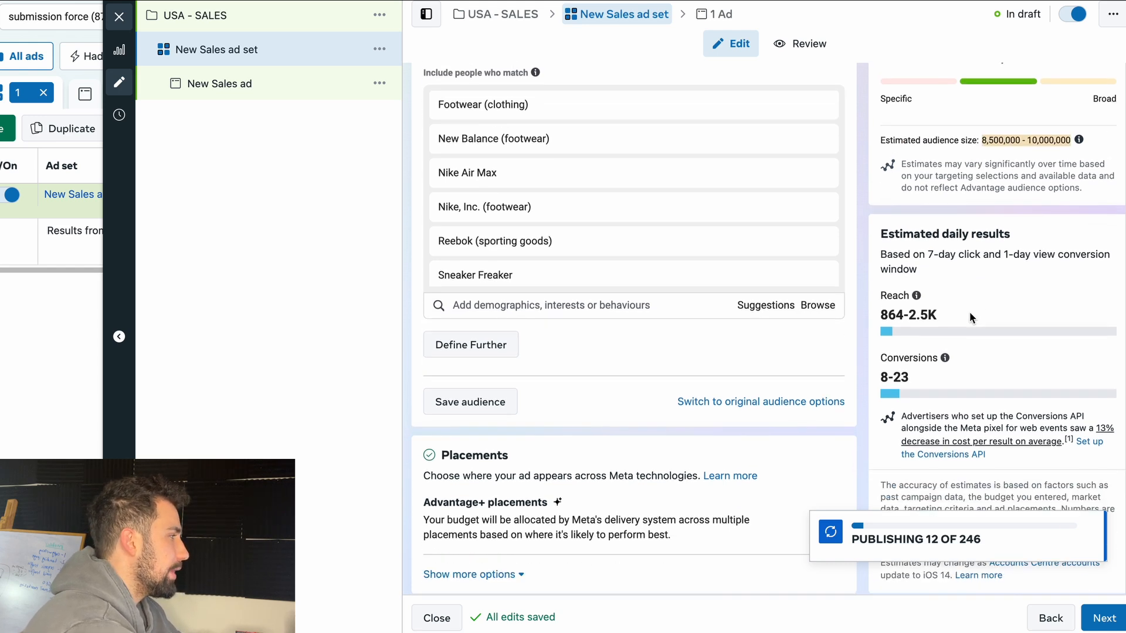
left_click(1013, 230)
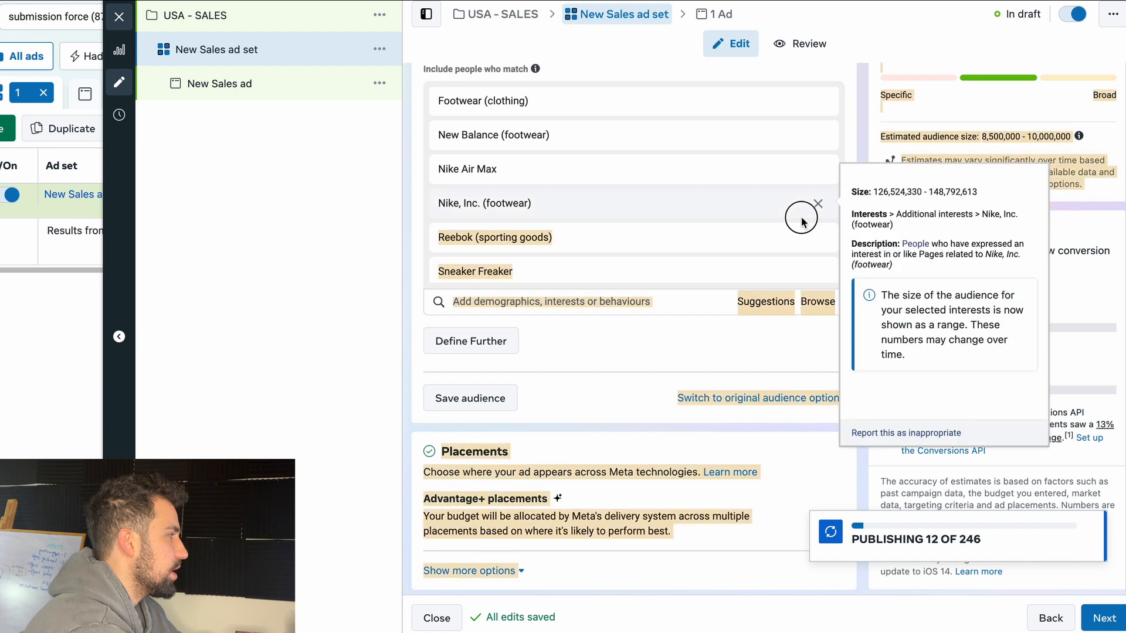
scroll(951, 210, "up", 1)
scroll(952, 210, "down", 1)
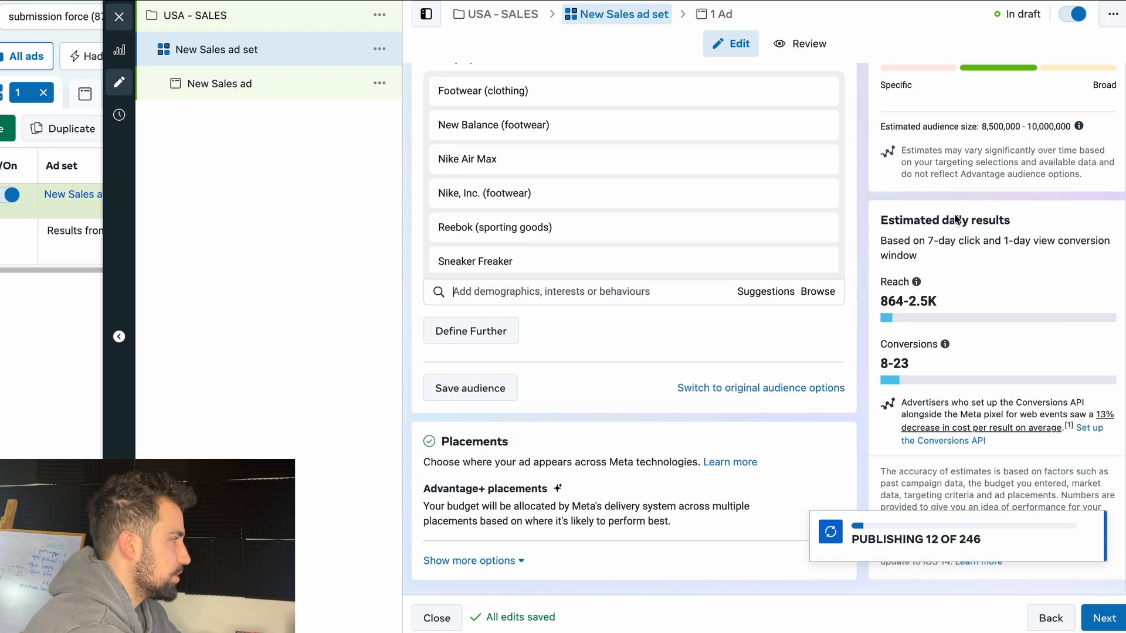
left_click(973, 222)
scroll(971, 226, "up", 1)
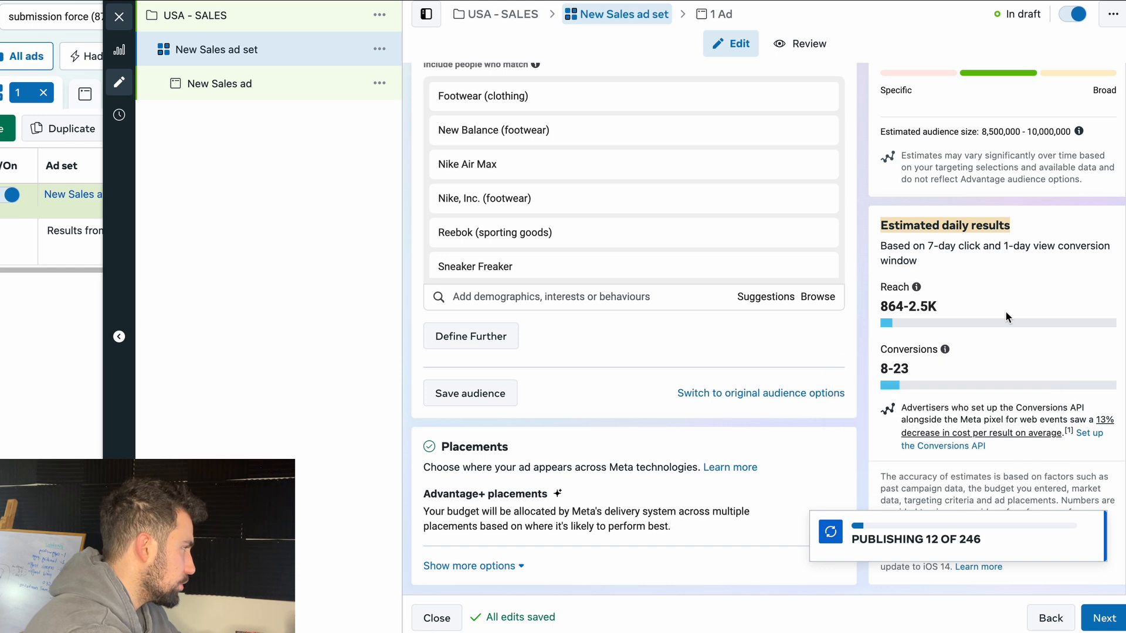
Step: Examine the estimated daily conversions and review the interests included in the detailed targeting
left_click(903, 368)
double_click(915, 352)
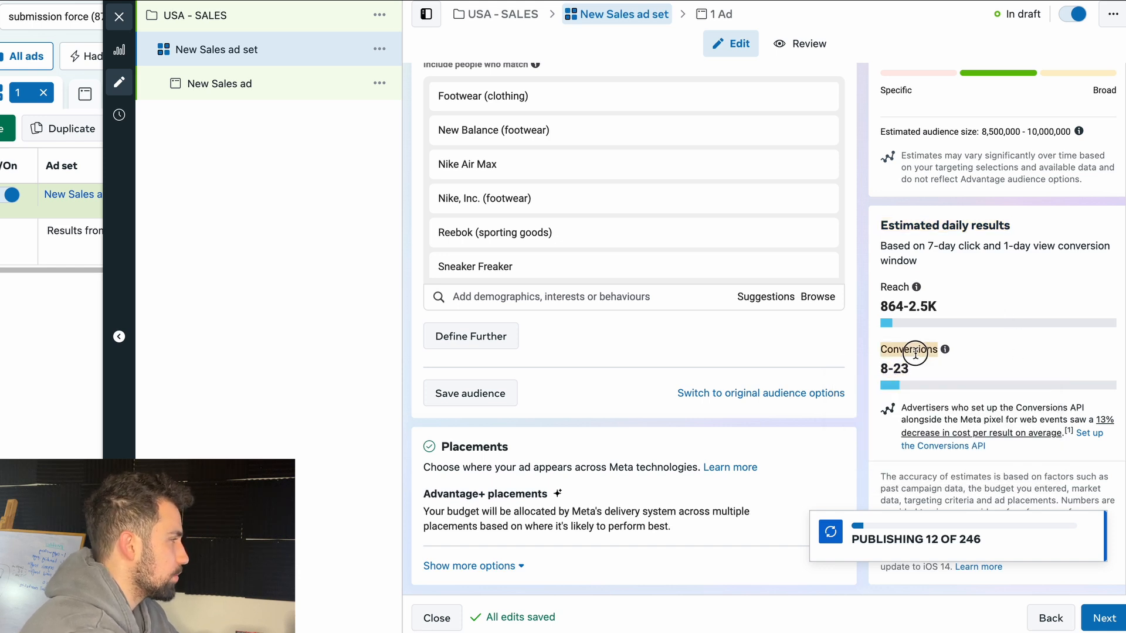
triple_click(906, 366)
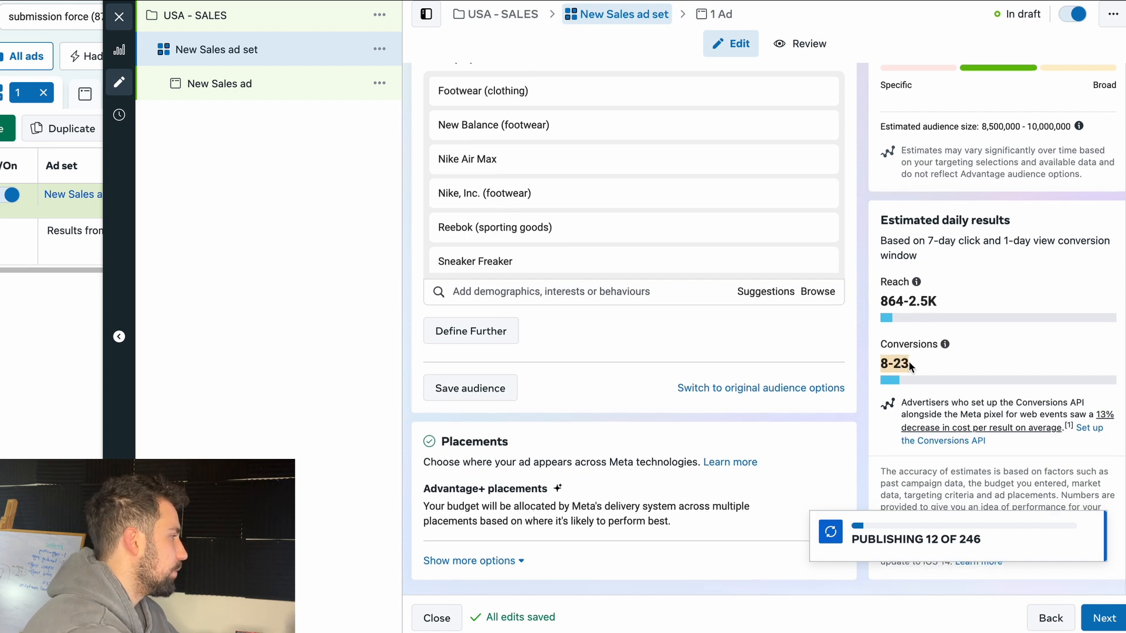
scroll(1008, 469, "down", 1)
scroll(1009, 468, "up", 2)
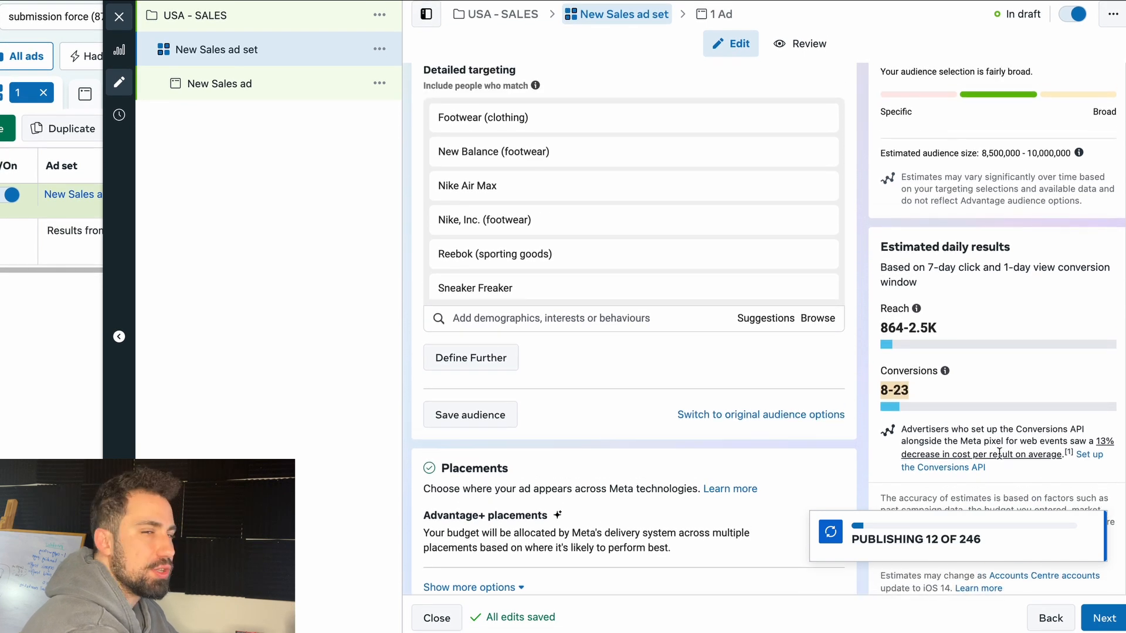
mouse_move(703, 259)
scroll(703, 258, "up", 8)
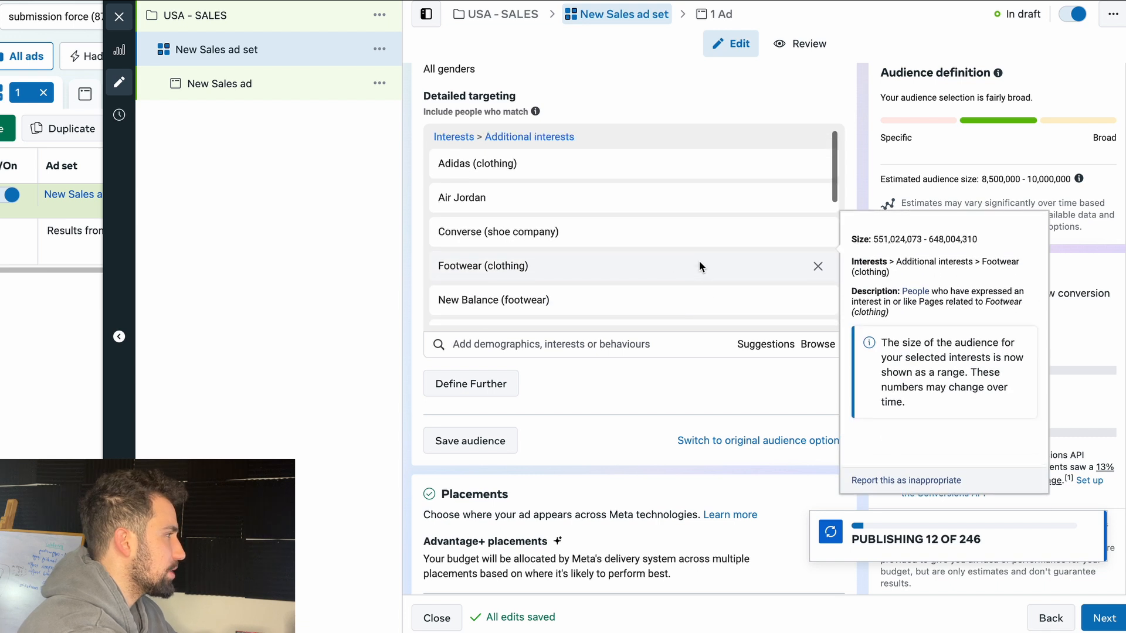
scroll(584, 317, "down", 6)
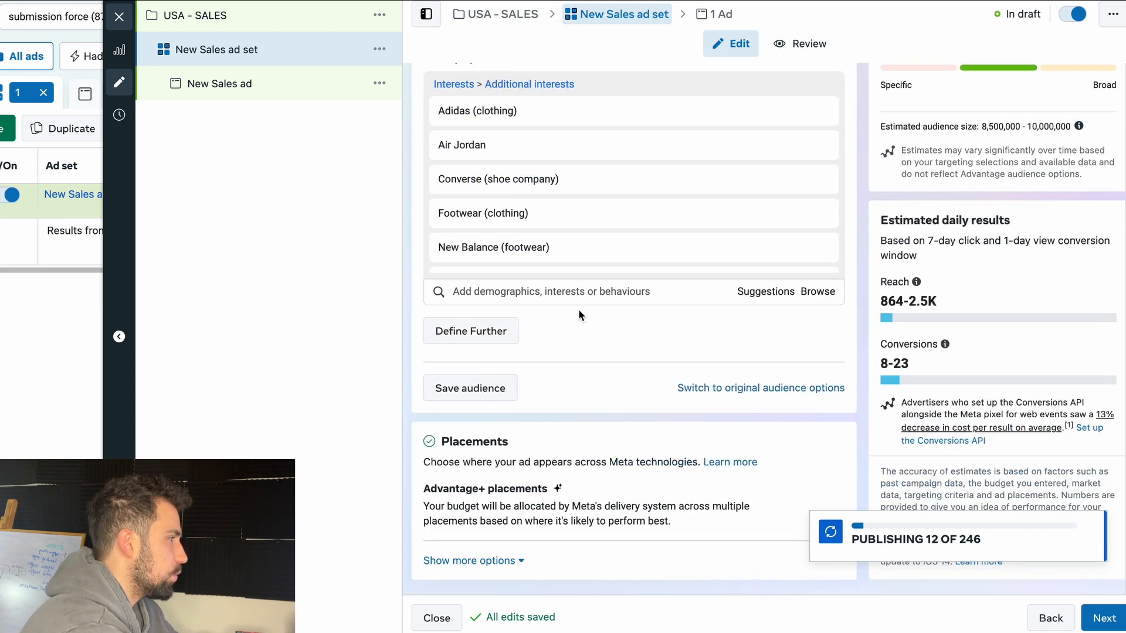
scroll(565, 332, "up", 4)
mouse_move(991, 421)
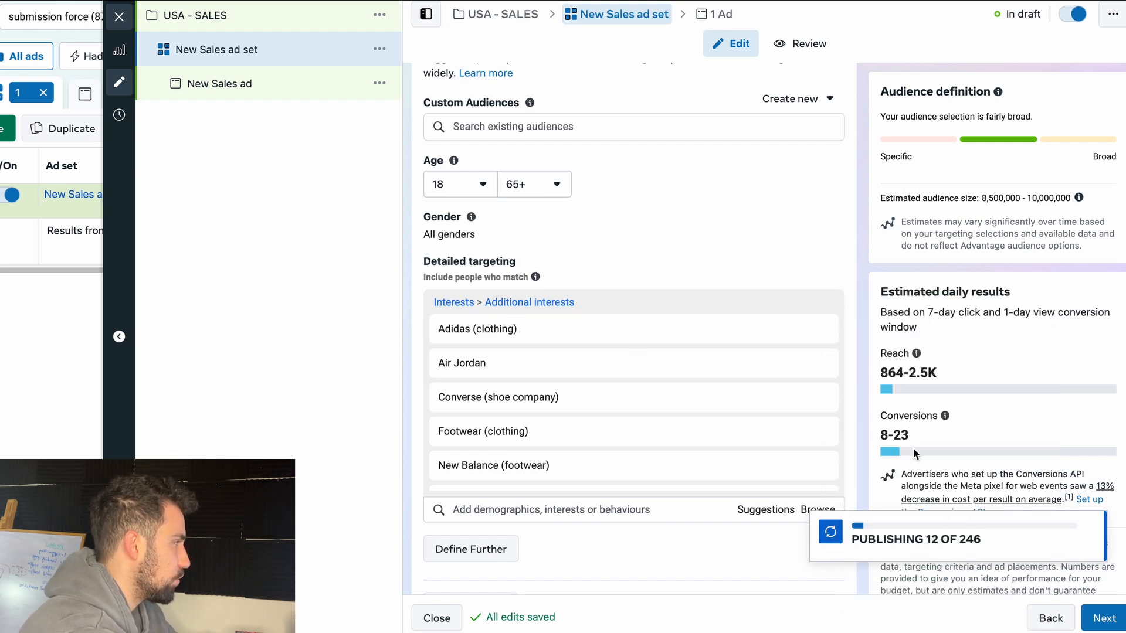
Step: Set the maximum age of the Advantage+ audience to 35
scroll(818, 347, "up", 10)
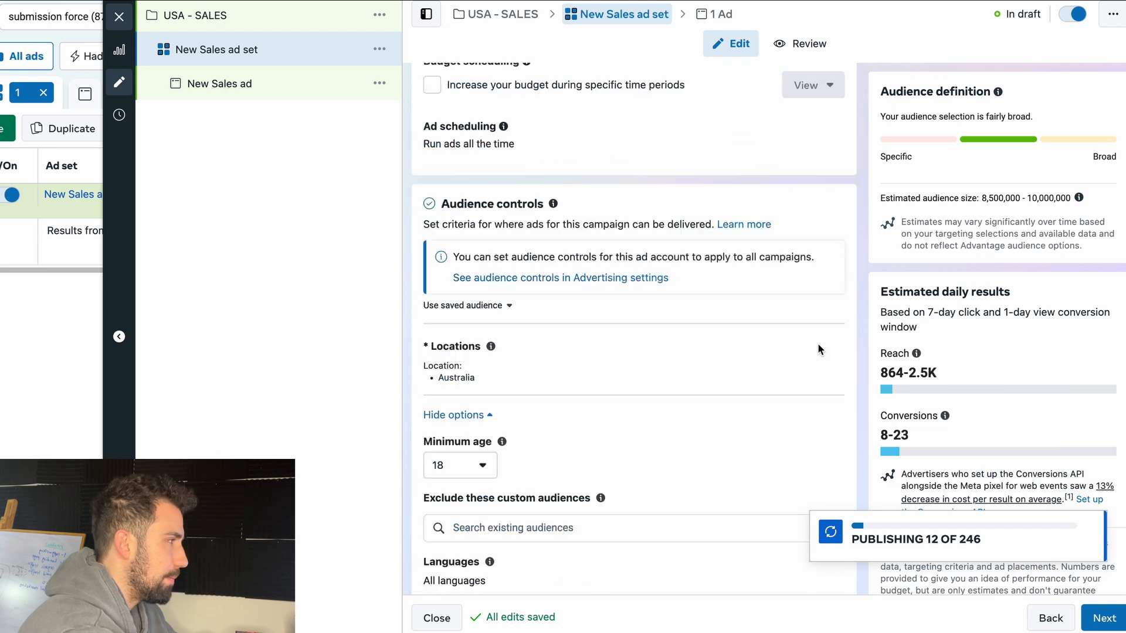
scroll(818, 346, "down", 7)
scroll(845, 362, "down", 1)
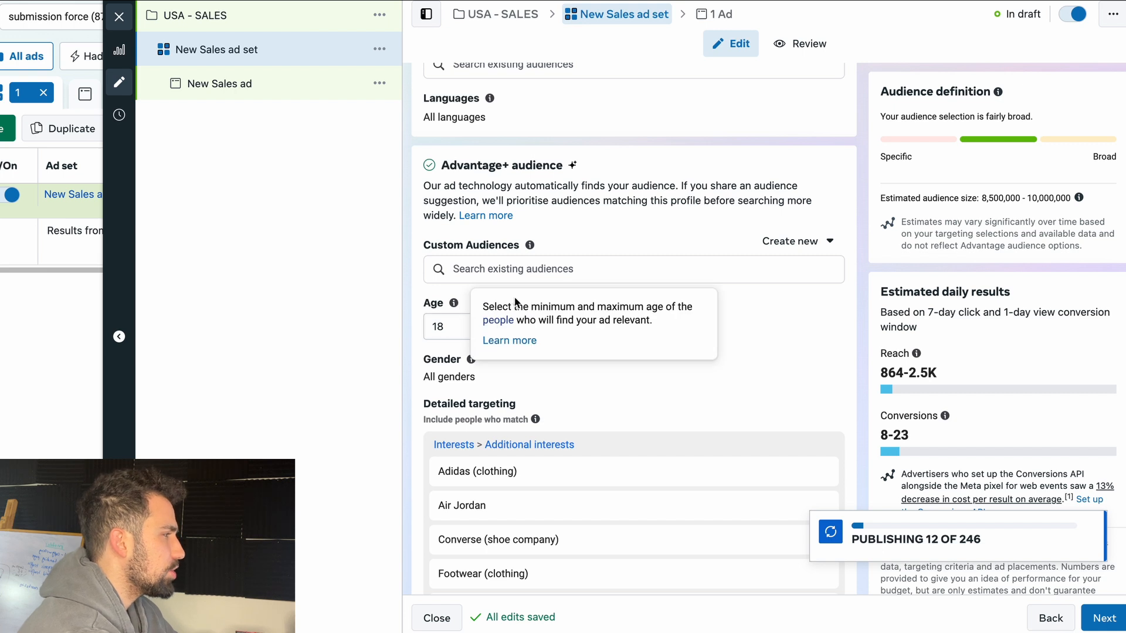
left_click(515, 328)
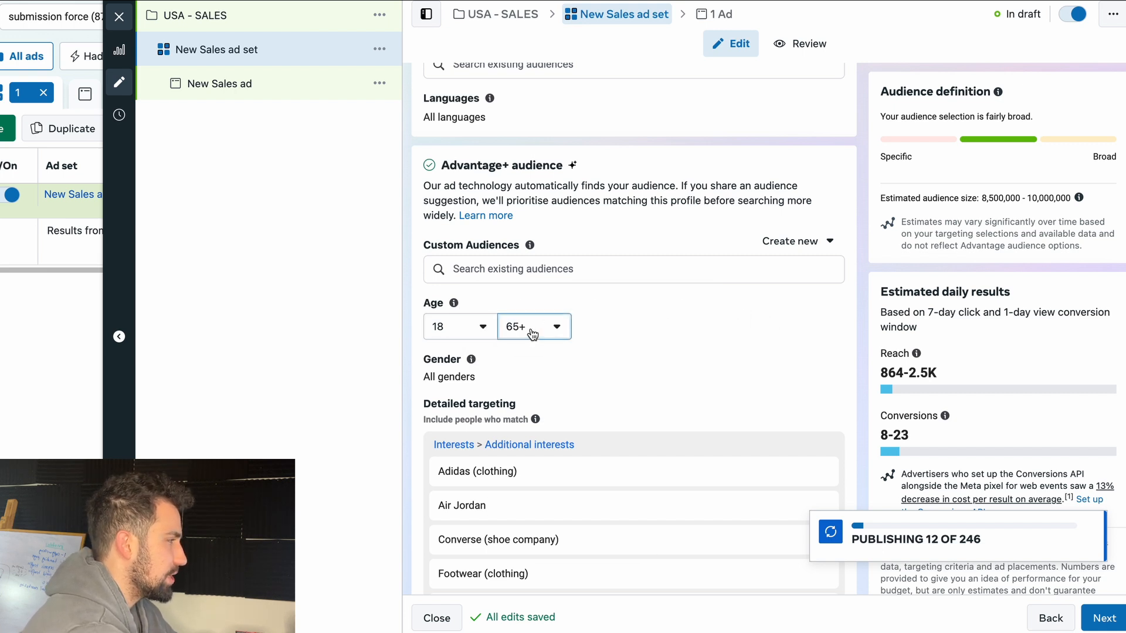
scroll(575, 416, "up", 5)
scroll(577, 419, "up", 4)
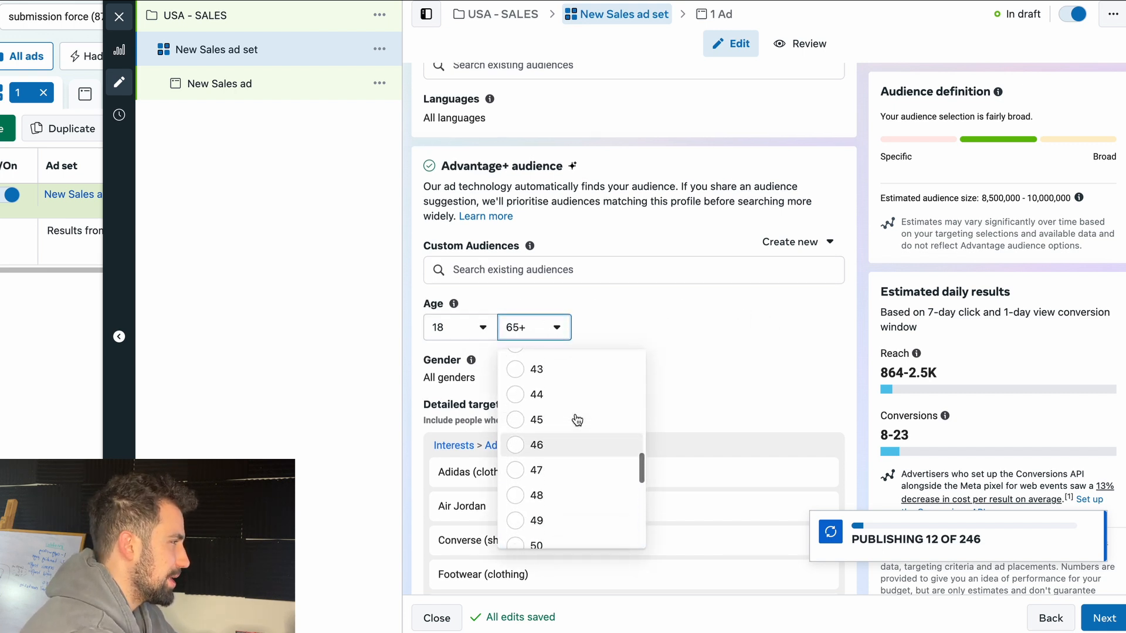
scroll(577, 418, "up", 3)
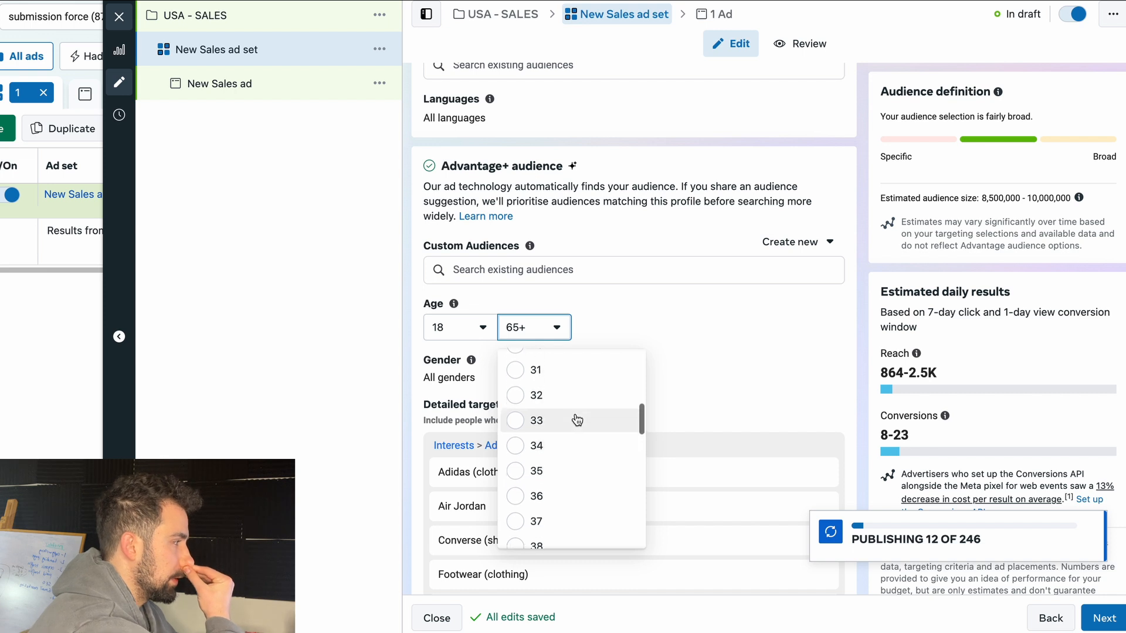
left_click(609, 476)
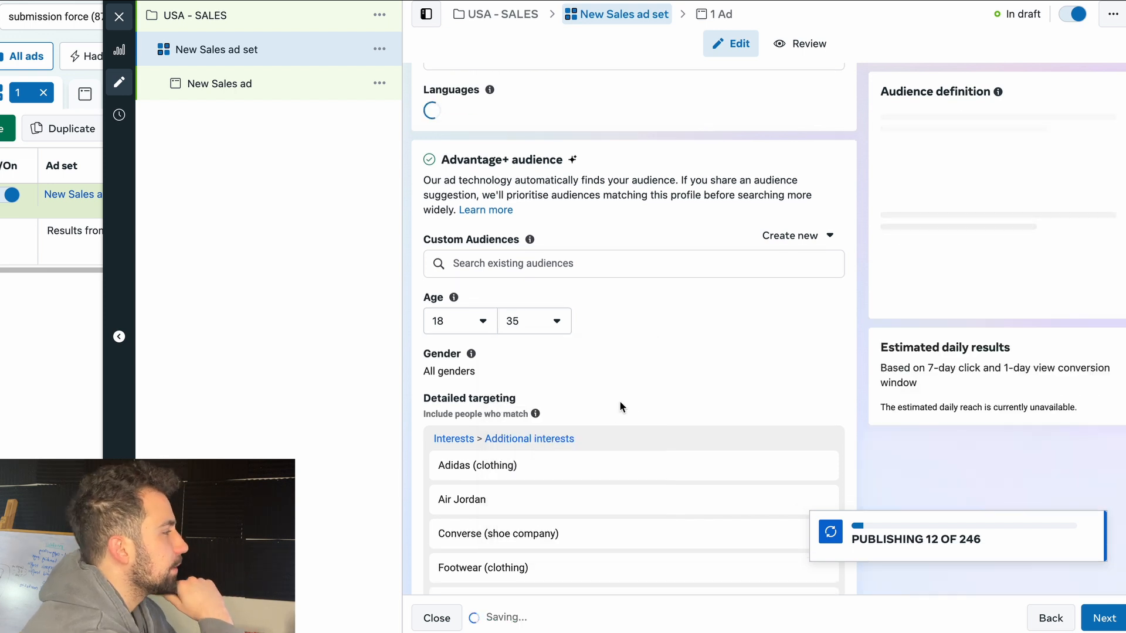
scroll(615, 401, "up", 1)
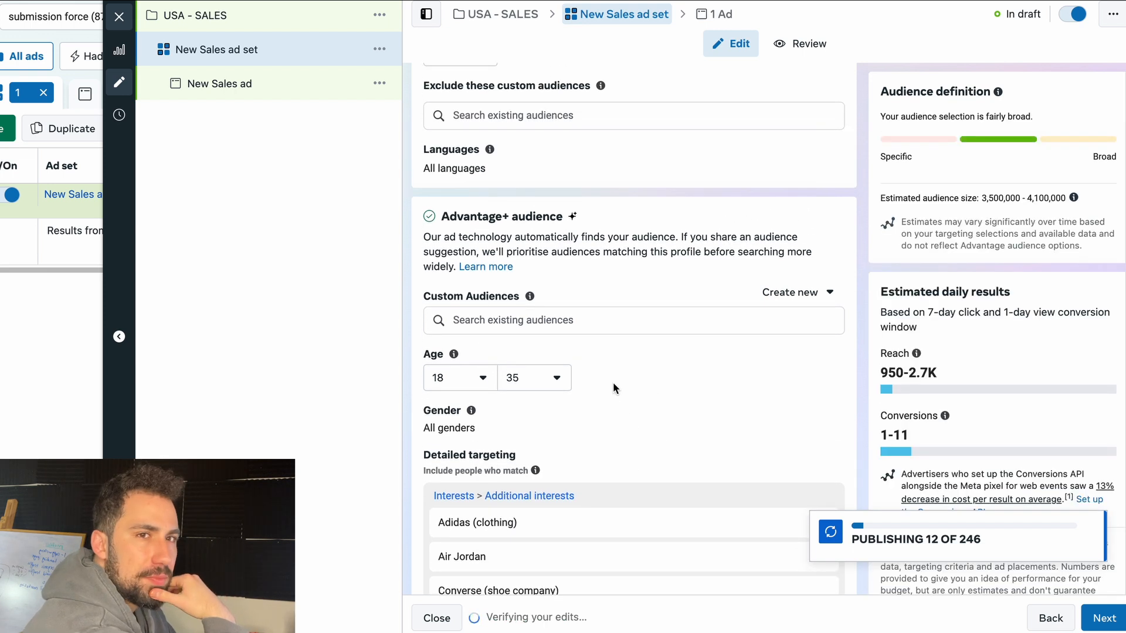
scroll(535, 387, "up", 1)
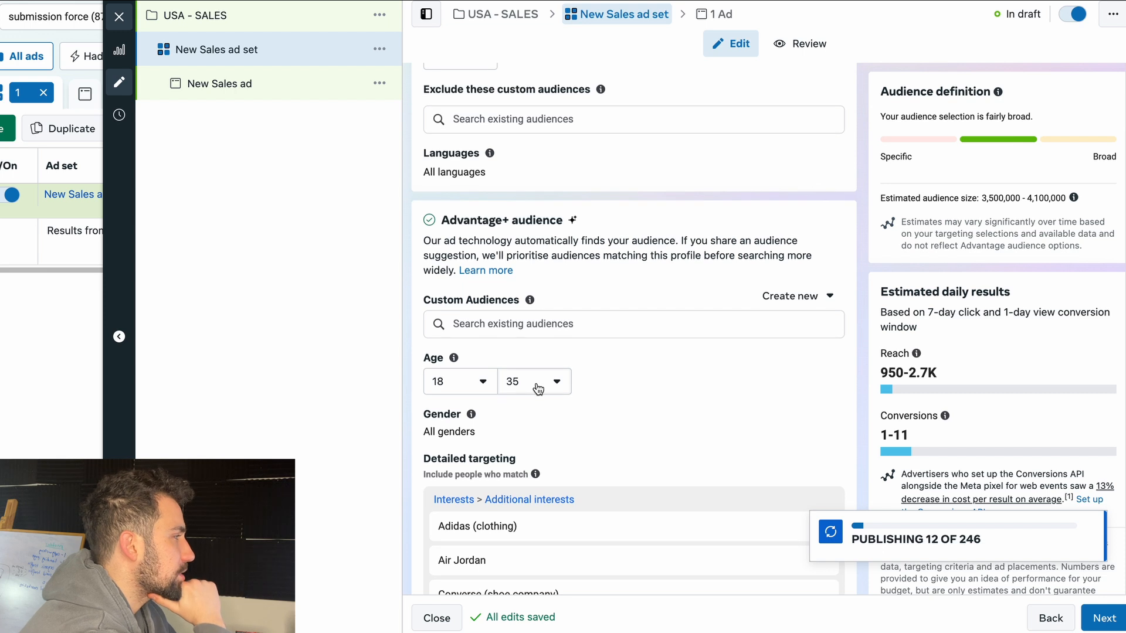
Step: Review the ad set's age range, location, minimum age and detailed targeting interests
left_click(537, 389)
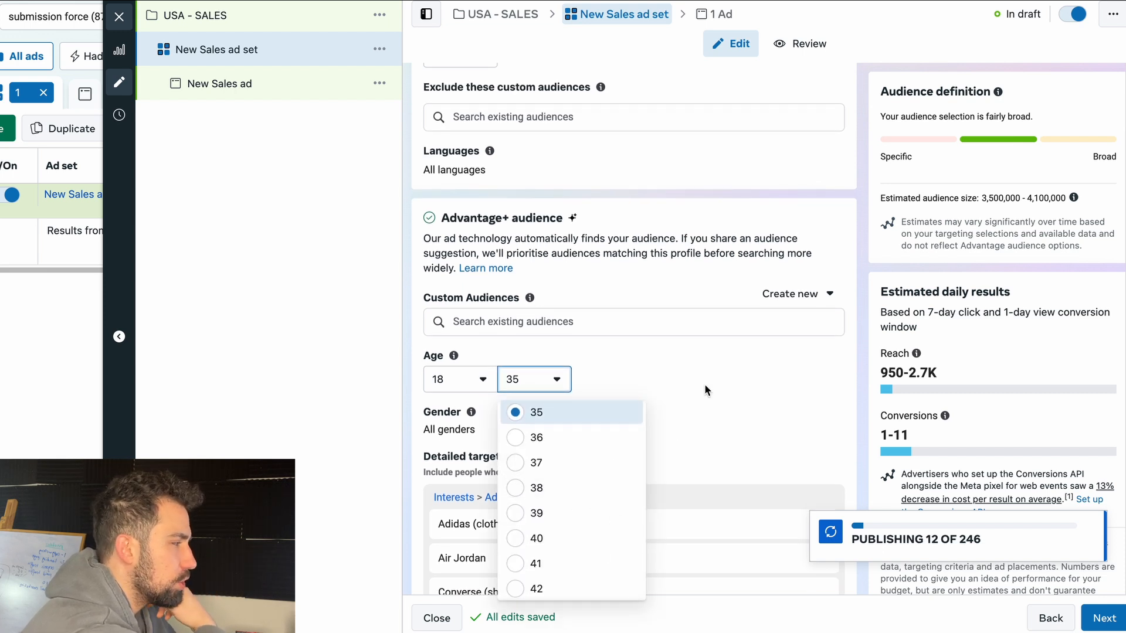
left_click(695, 339)
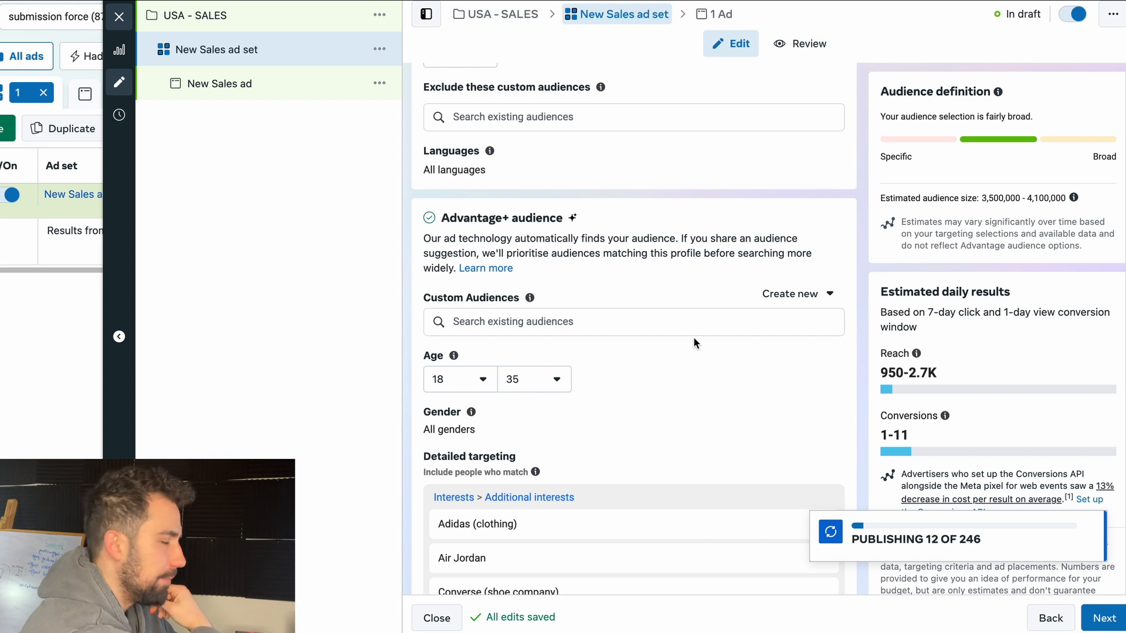
scroll(615, 405, "down", 2)
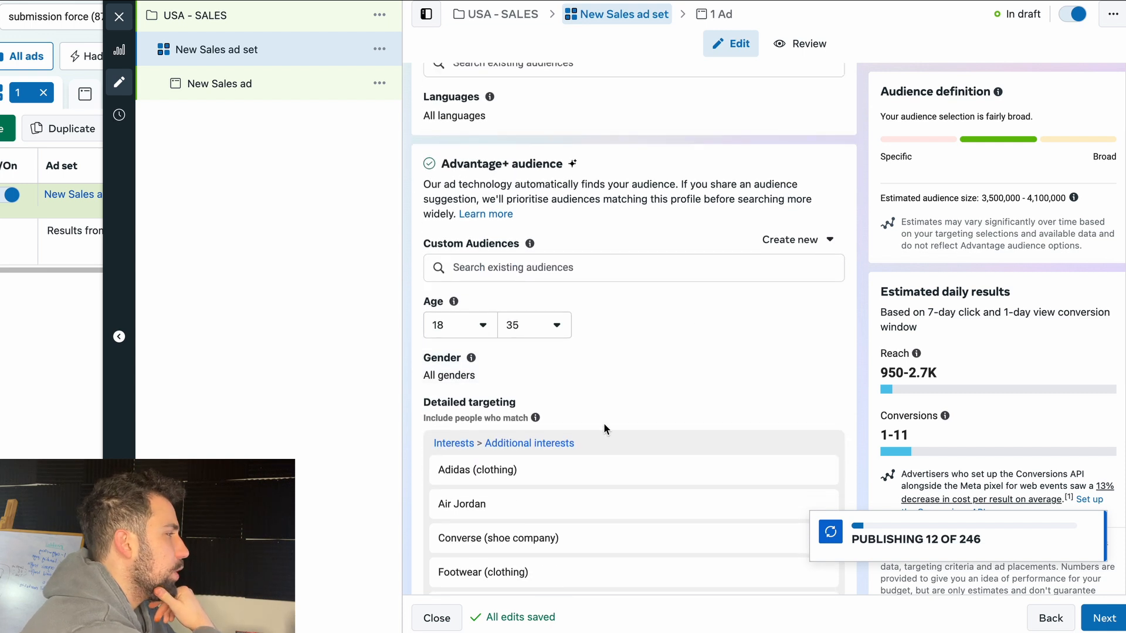
scroll(589, 270, "up", 4)
scroll(589, 276, "up", 1)
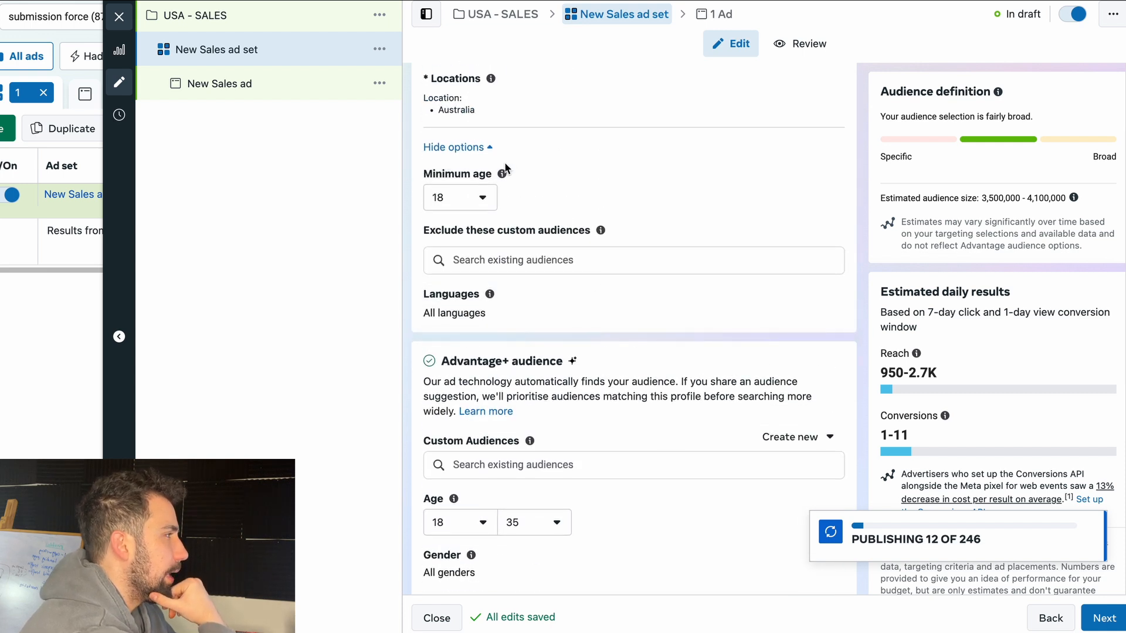
scroll(505, 168, "up", 5)
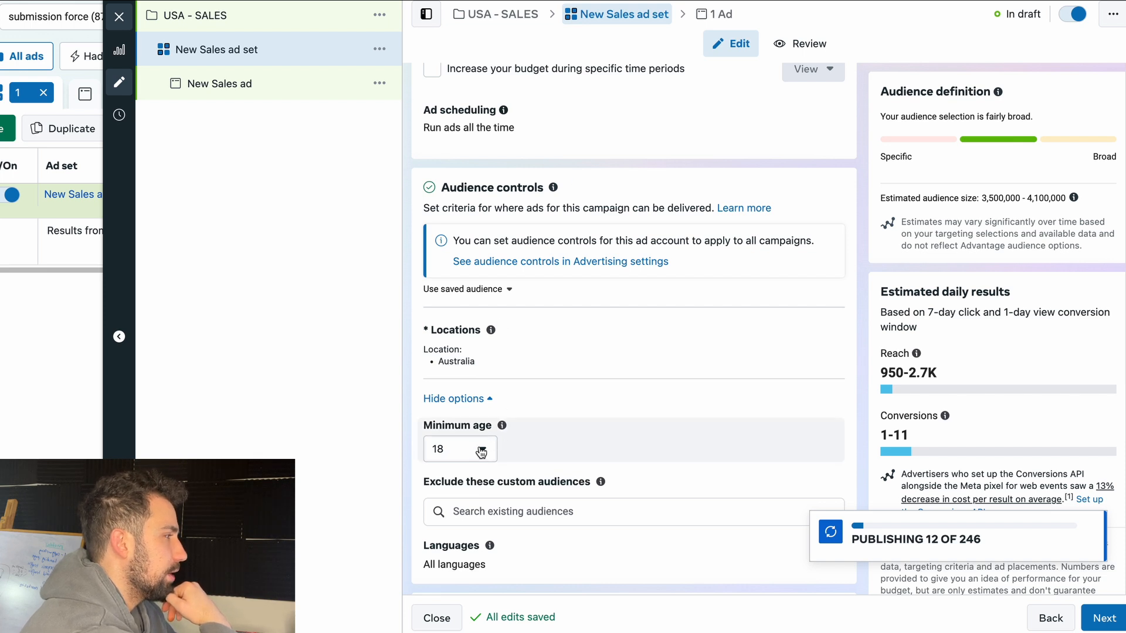
scroll(660, 364, "down", 10)
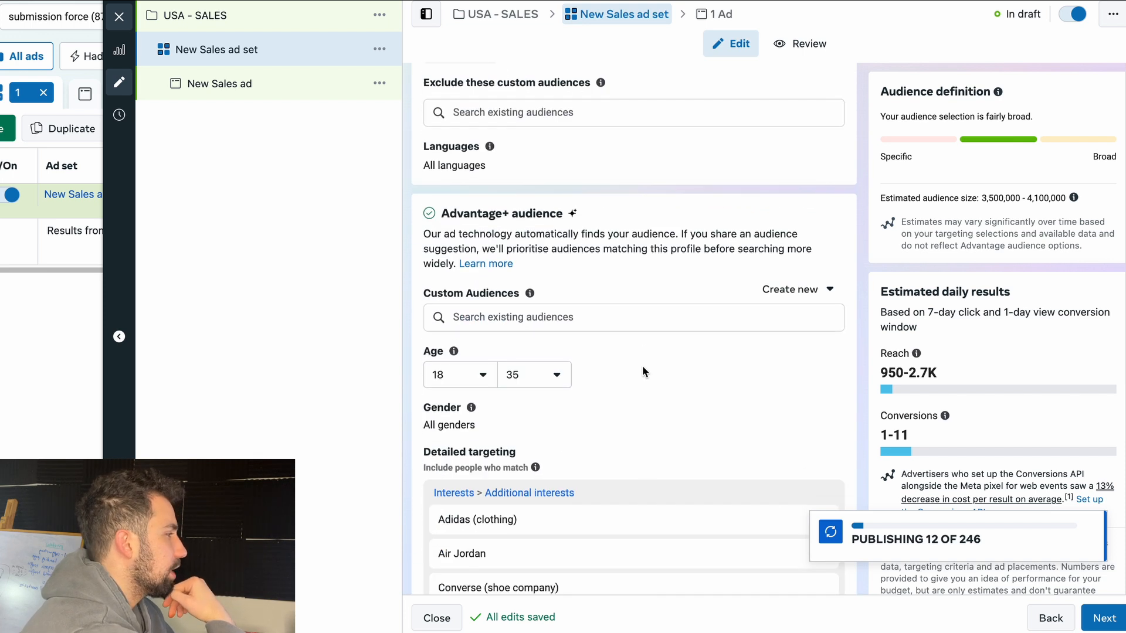
scroll(645, 367, "down", 1)
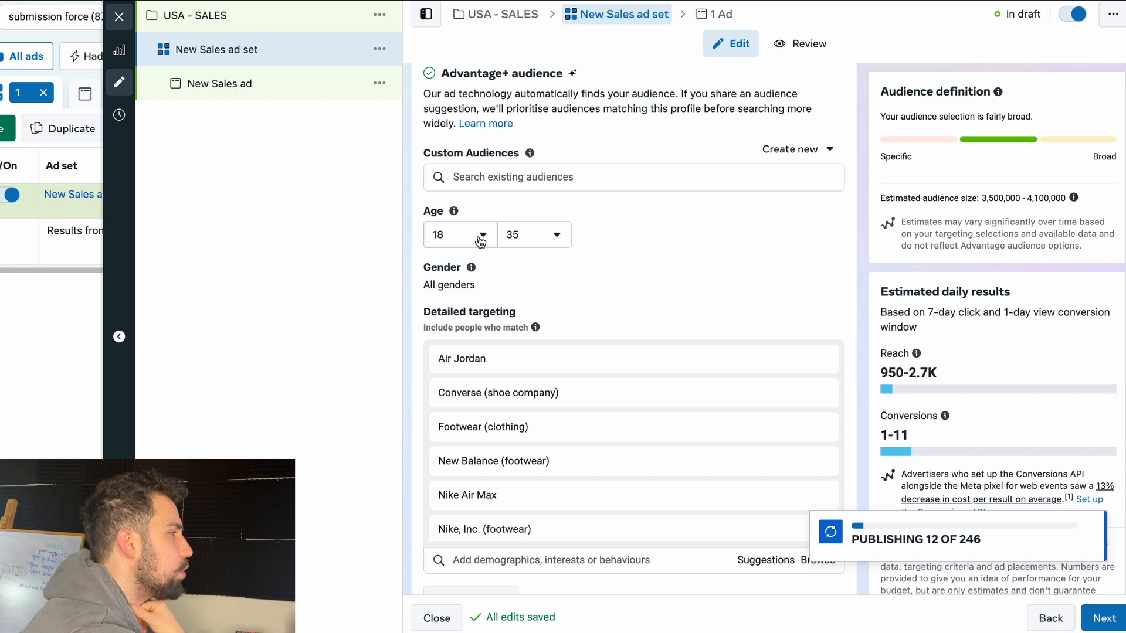
scroll(610, 257, "down", 5)
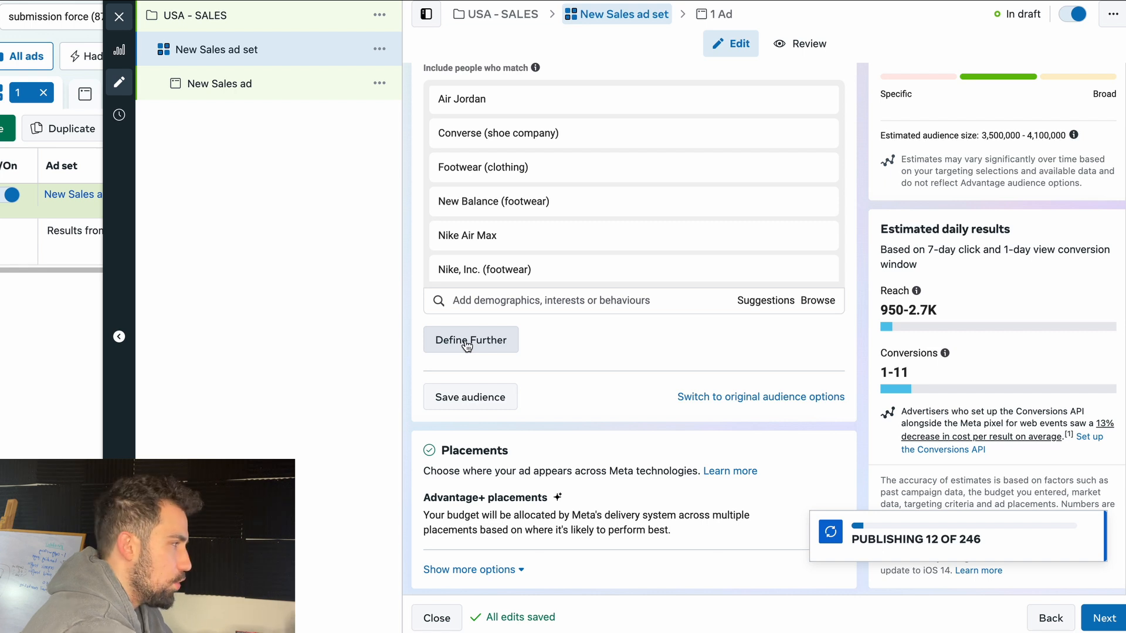
scroll(584, 284, "up", 2)
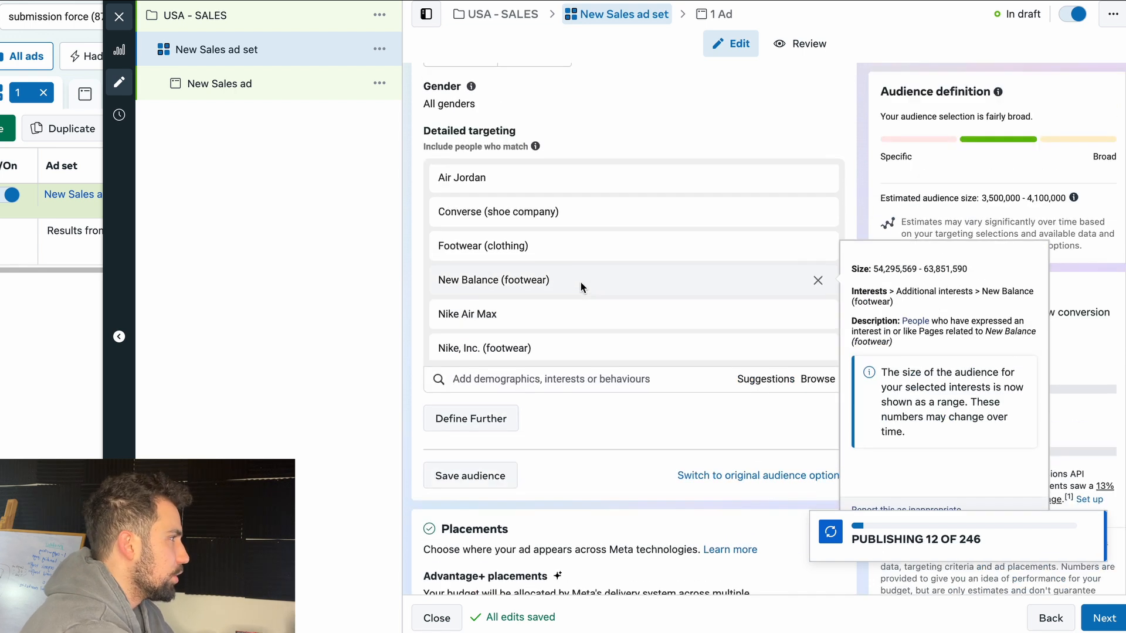
scroll(572, 263, "down", 1)
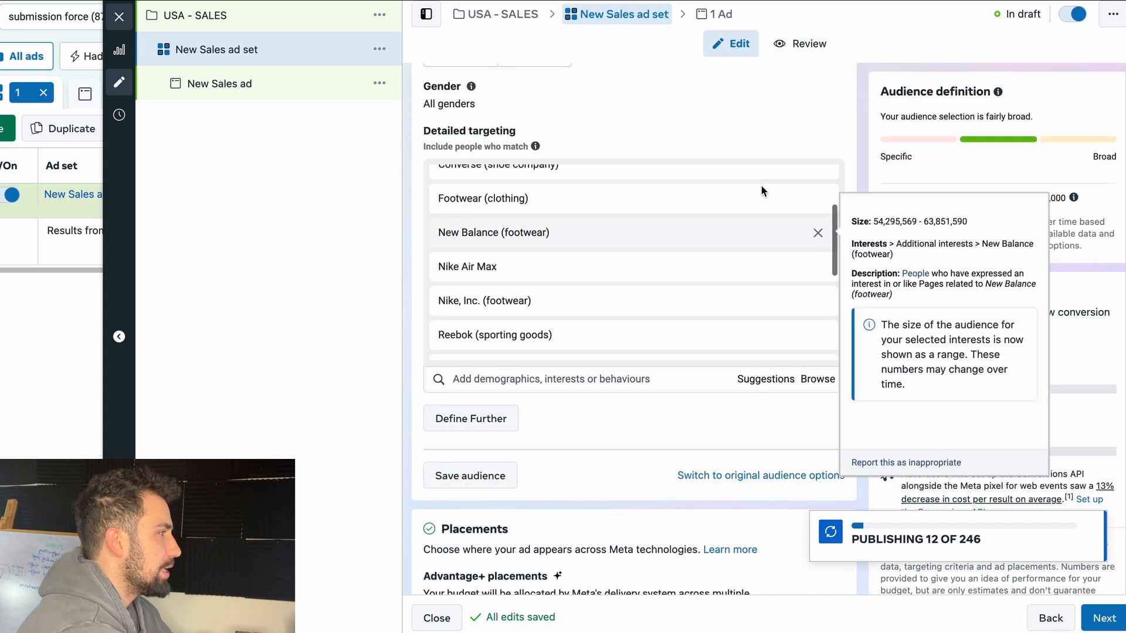
Step: Try narrowing the detailed targeting to people who must also match the interest Basketball (sport), and remove that extra condition
left_click(472, 419)
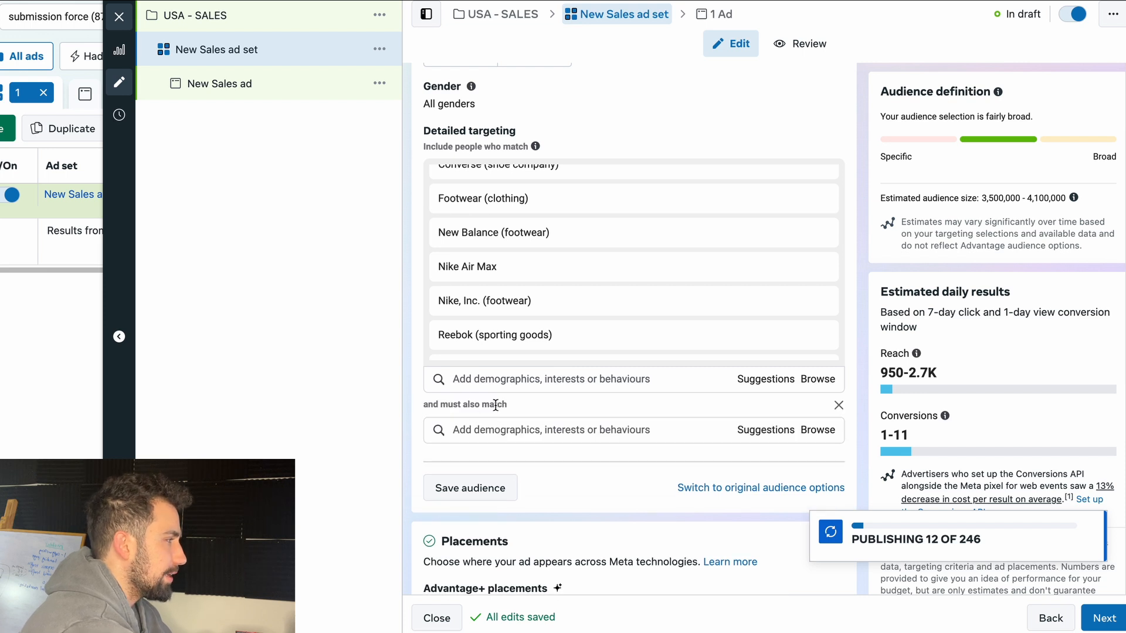
left_click(838, 405)
left_click(479, 420)
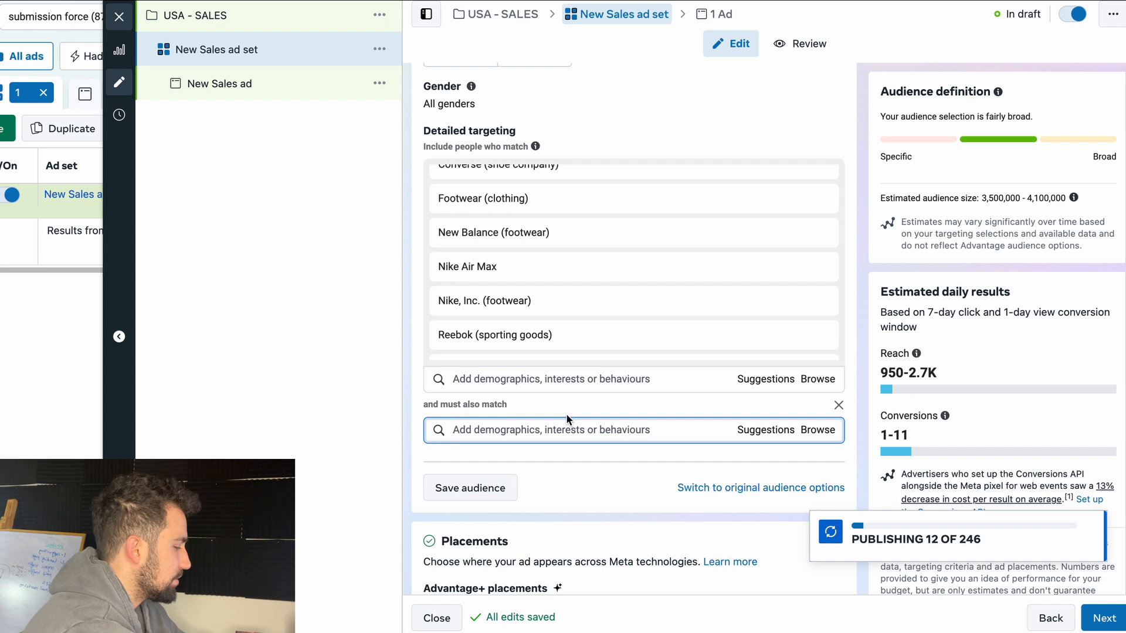
type("basketball")
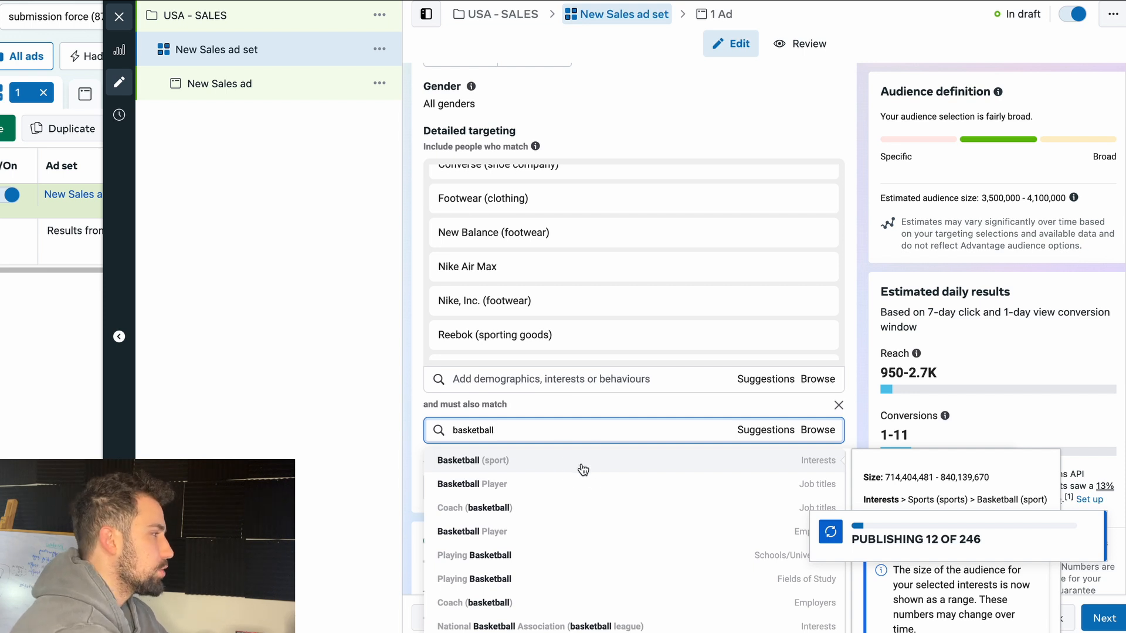
left_click(583, 466)
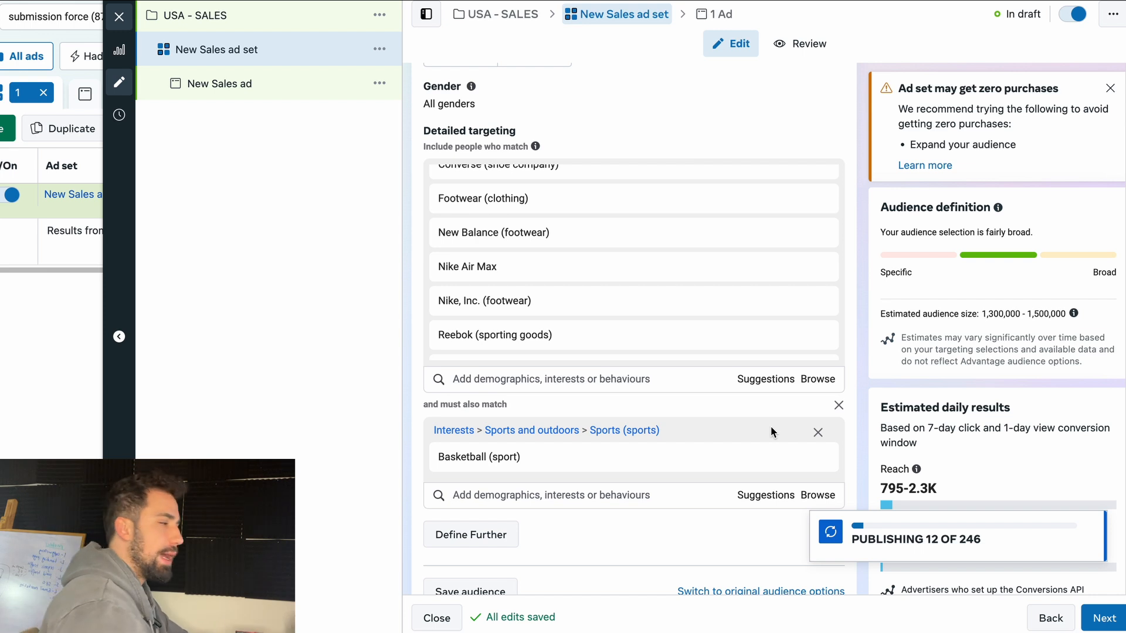
left_click(838, 406)
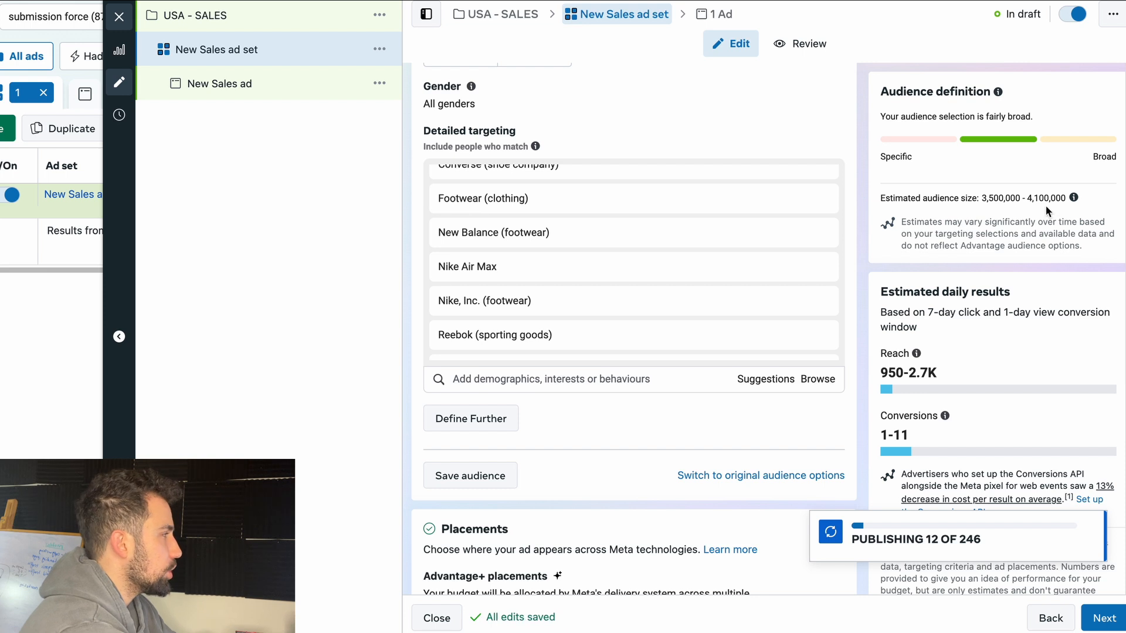
Step: Examine the estimated audience size range in the audience definition
left_click_drag(974, 199, 1075, 201)
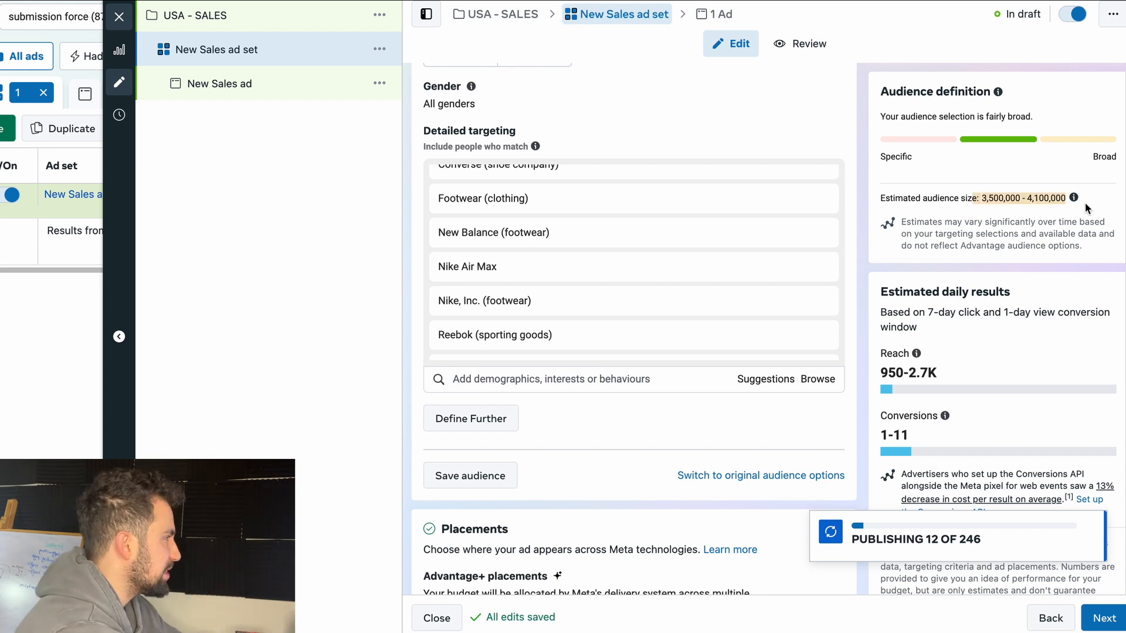
double_click(1002, 193)
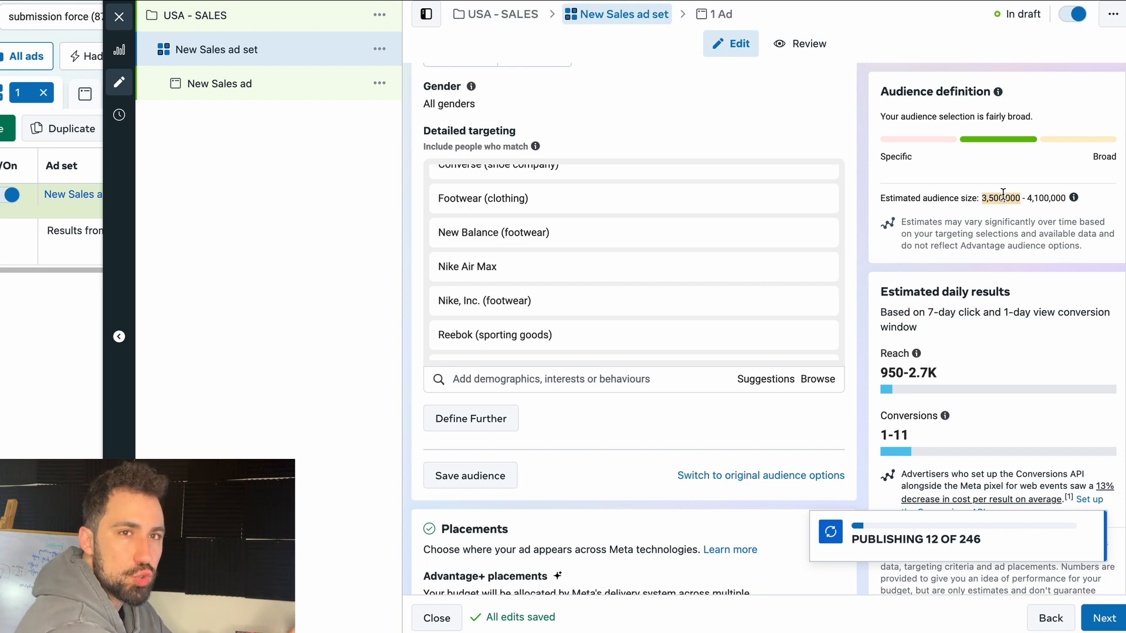
triple_click(1002, 194)
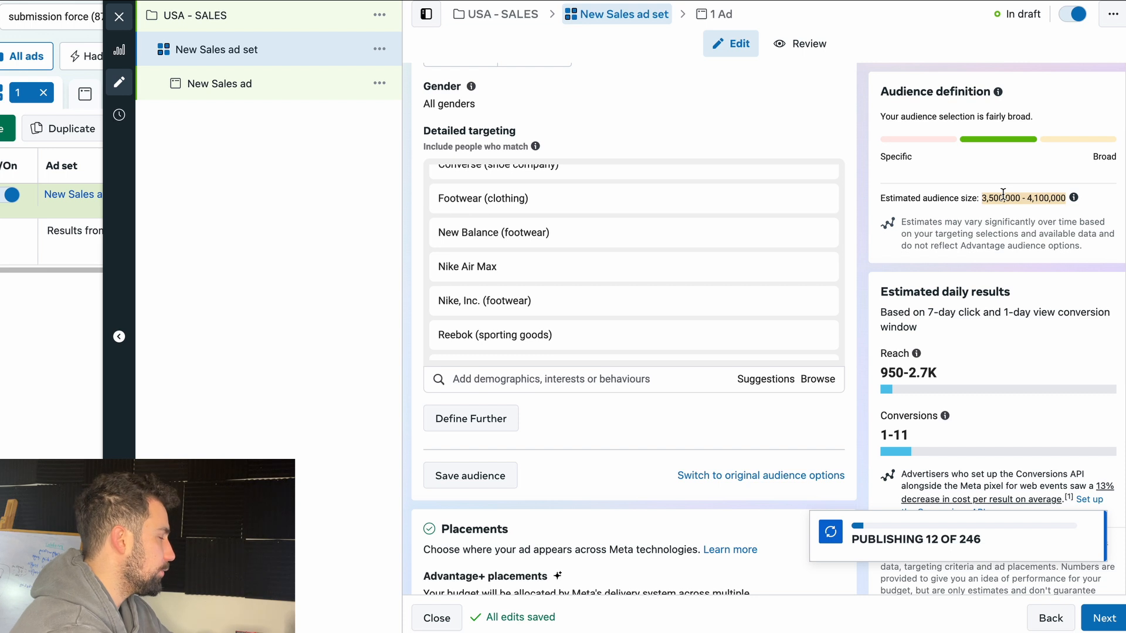
double_click(1003, 194)
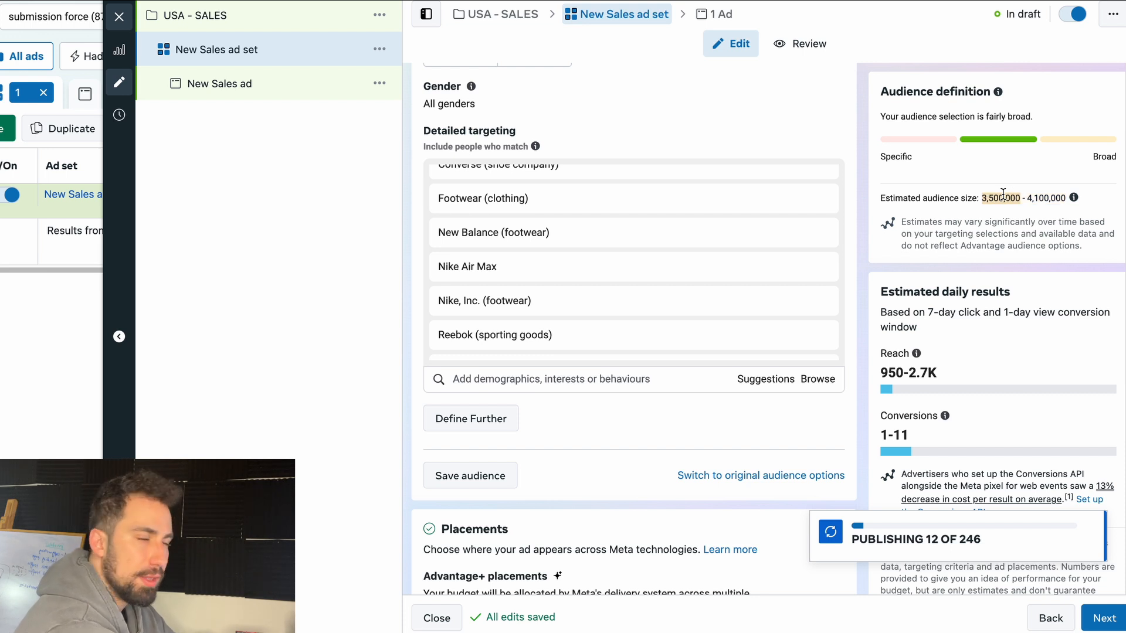
left_click(683, 247)
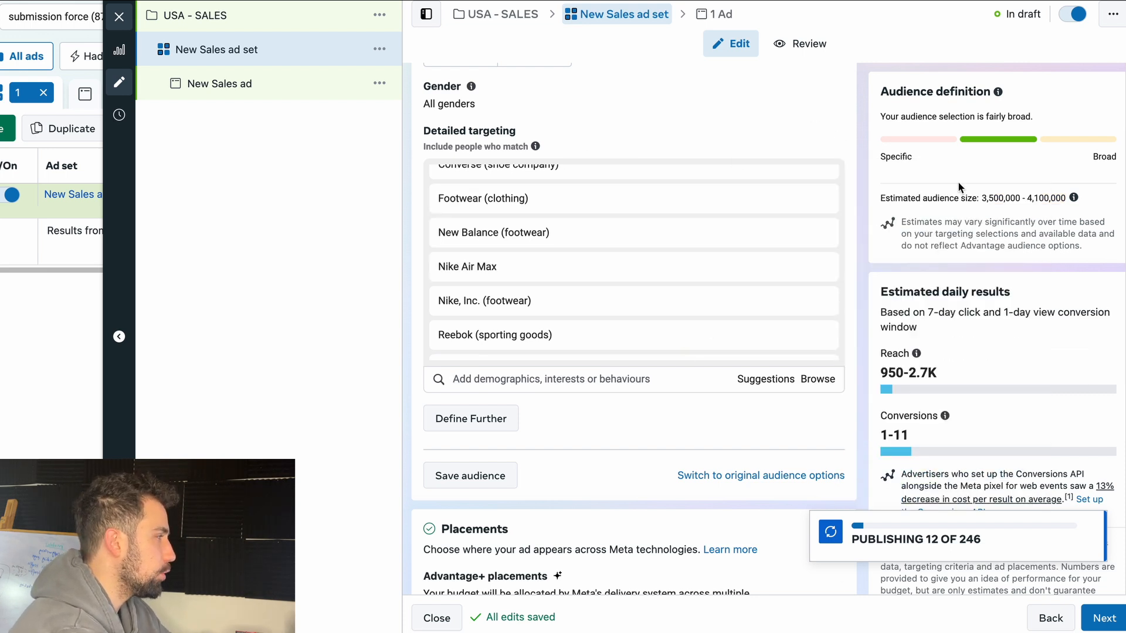
left_click_drag(987, 195, 1052, 197)
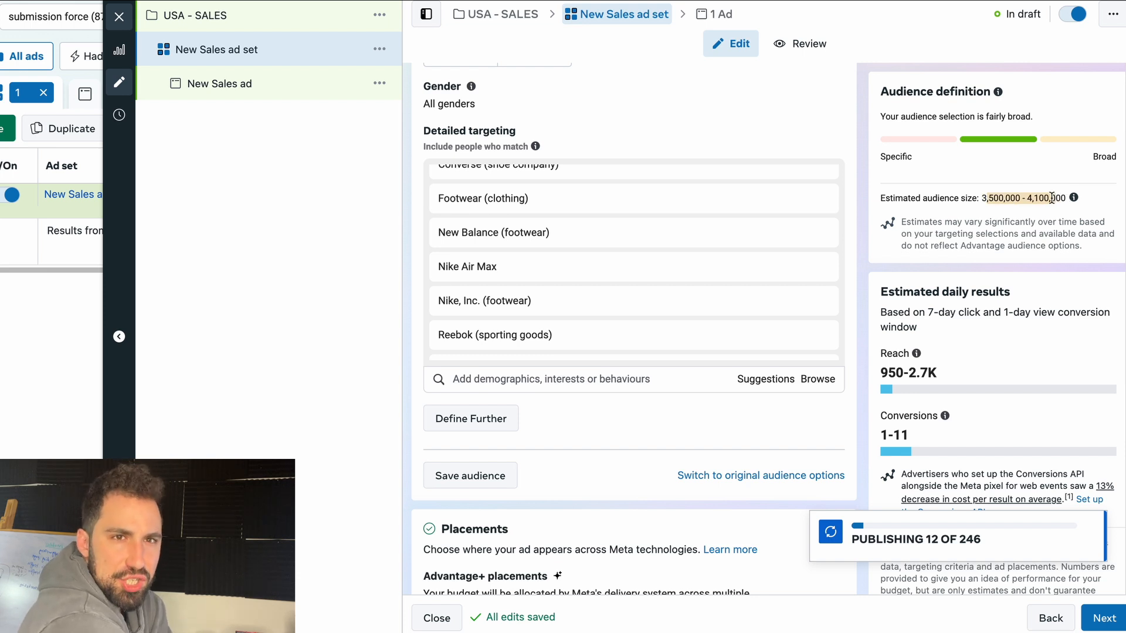
Step: Examine the estimated audience size together with the ad set's detailed targeting interests
left_click_drag(1052, 198, 1034, 186)
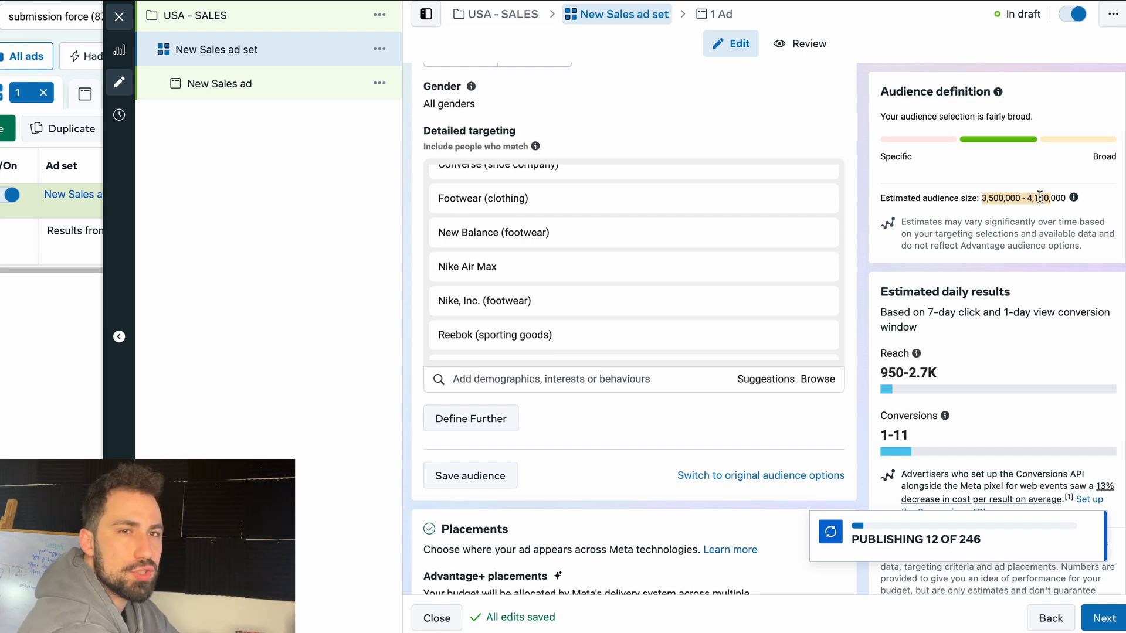
triple_click(1048, 201)
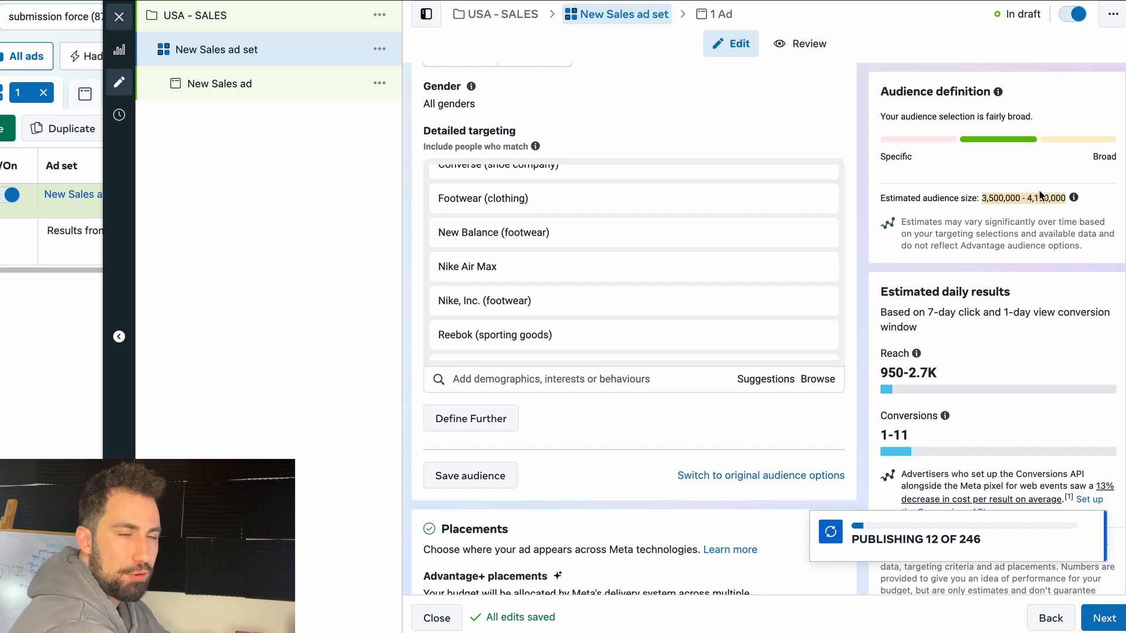
scroll(818, 358, "down", 3)
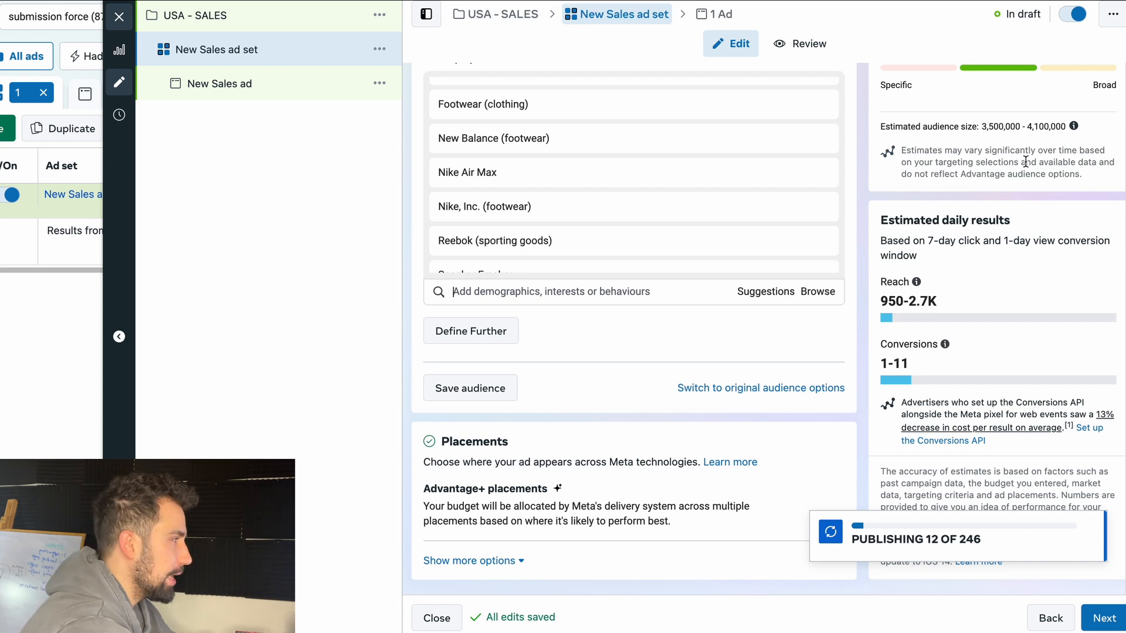
scroll(845, 150, "up", 5)
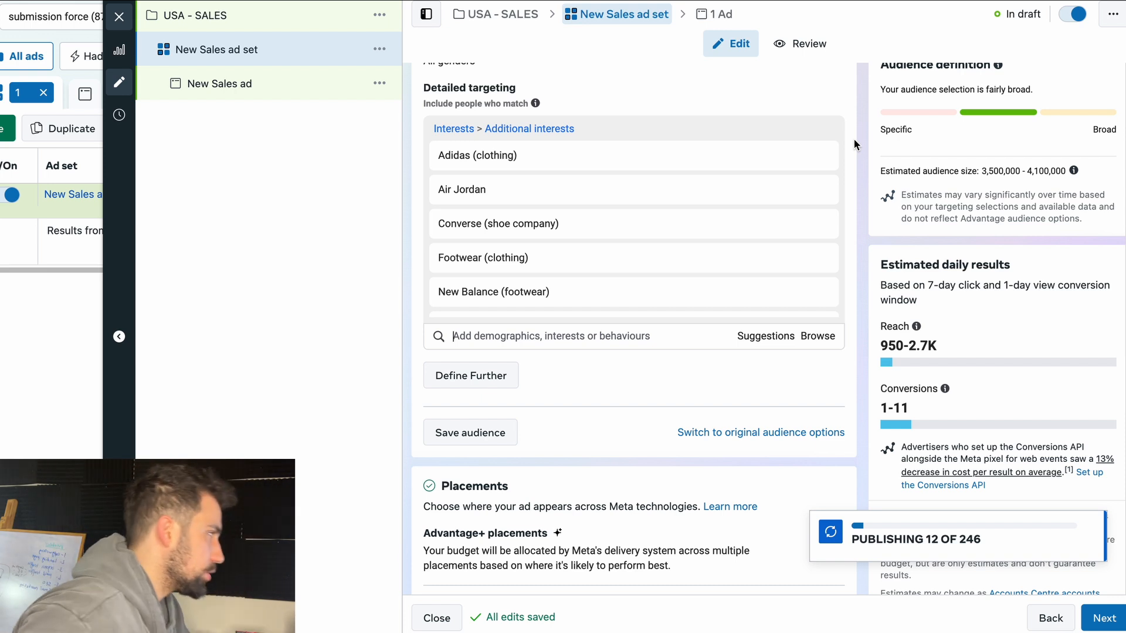
scroll(838, 235, "down", 2)
scroll(672, 399, "down", 1)
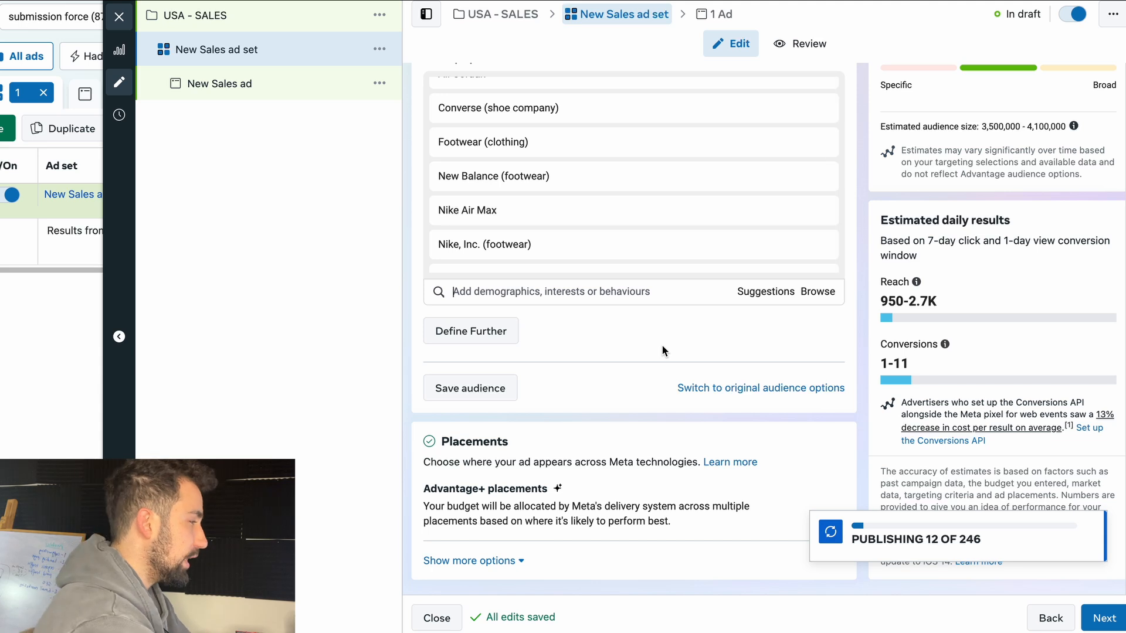
scroll(576, 176, "up", 2)
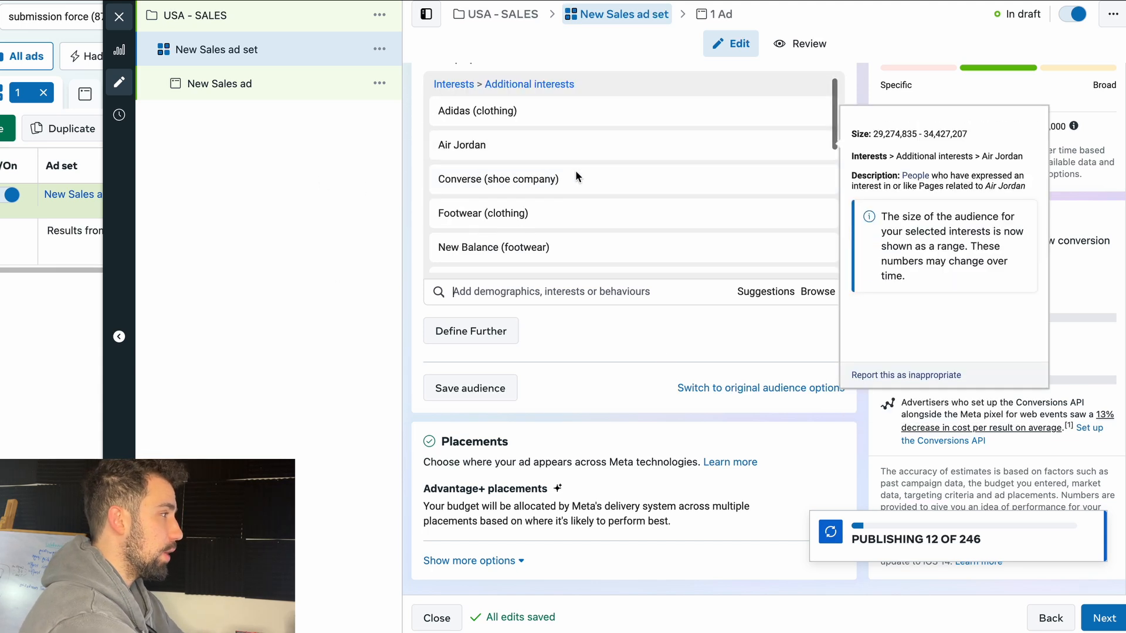
Step: Rename the ad set as 18-35 Sneaker Stacked
scroll(908, 287, "up", 5)
scroll(594, 134, "up", 10)
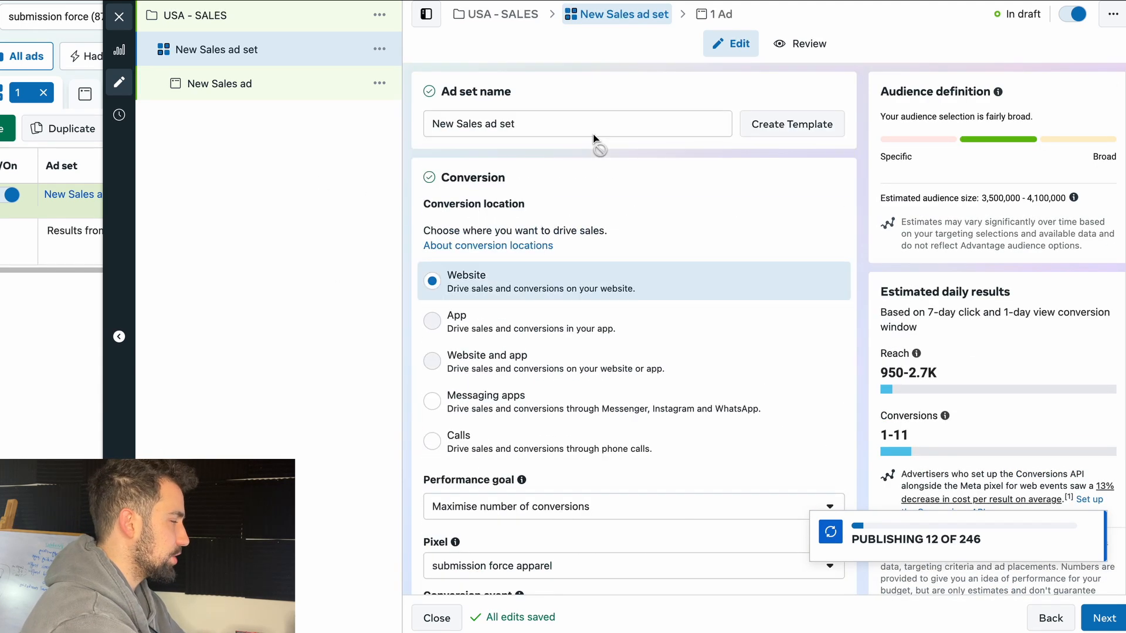
left_click(551, 125)
triple_click(551, 128)
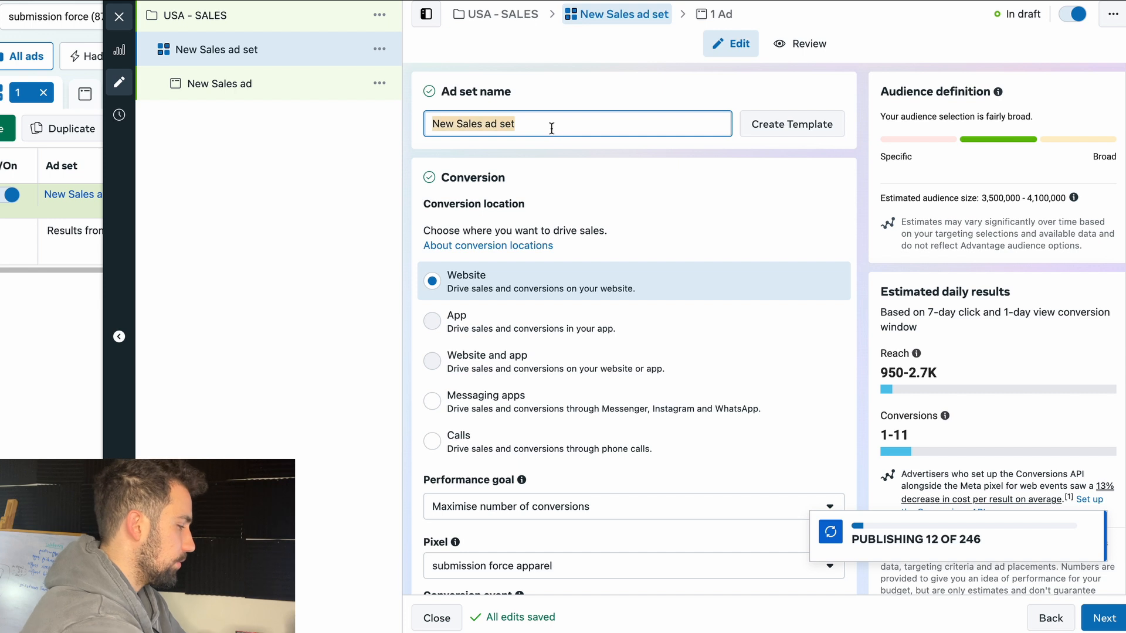
key("Tab")
left_click(541, 117)
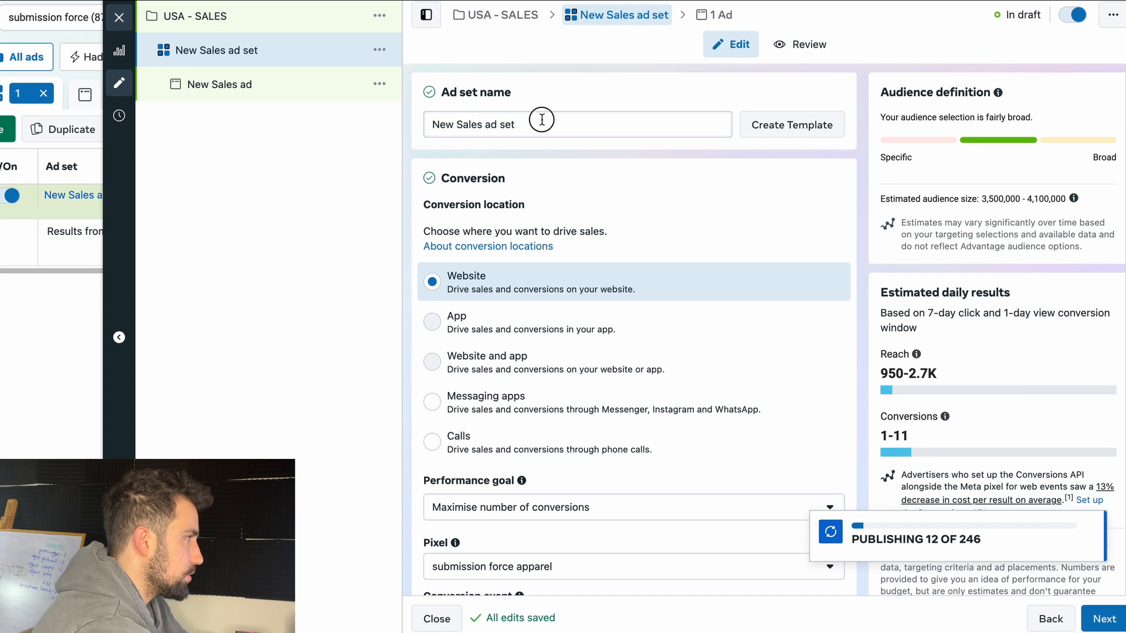
triple_click(542, 120)
type("18-")
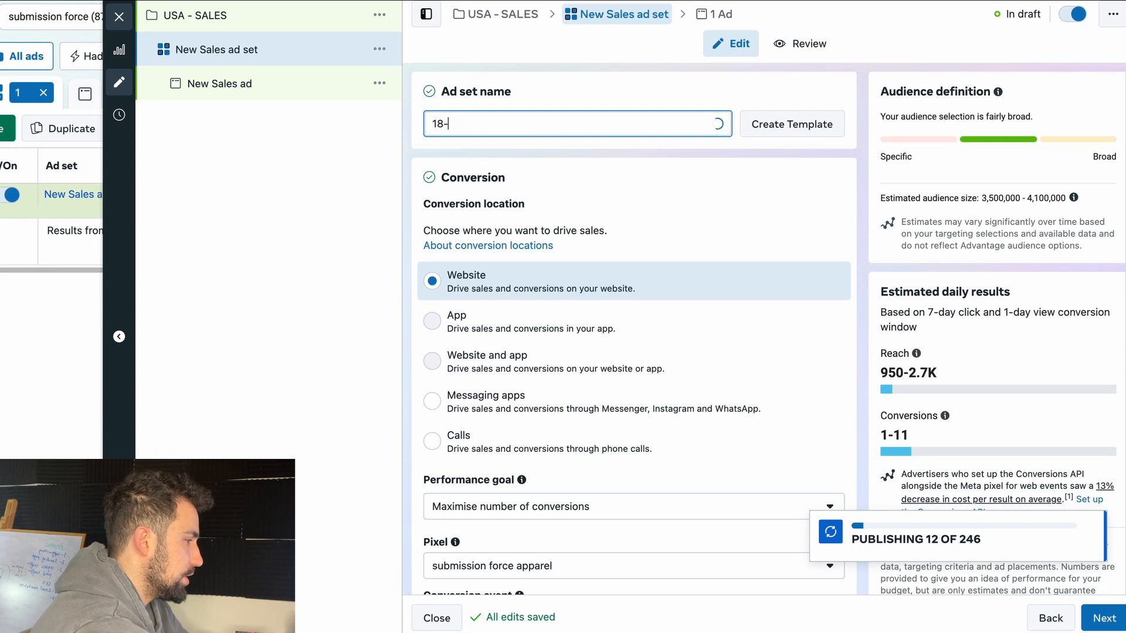
type("35 S")
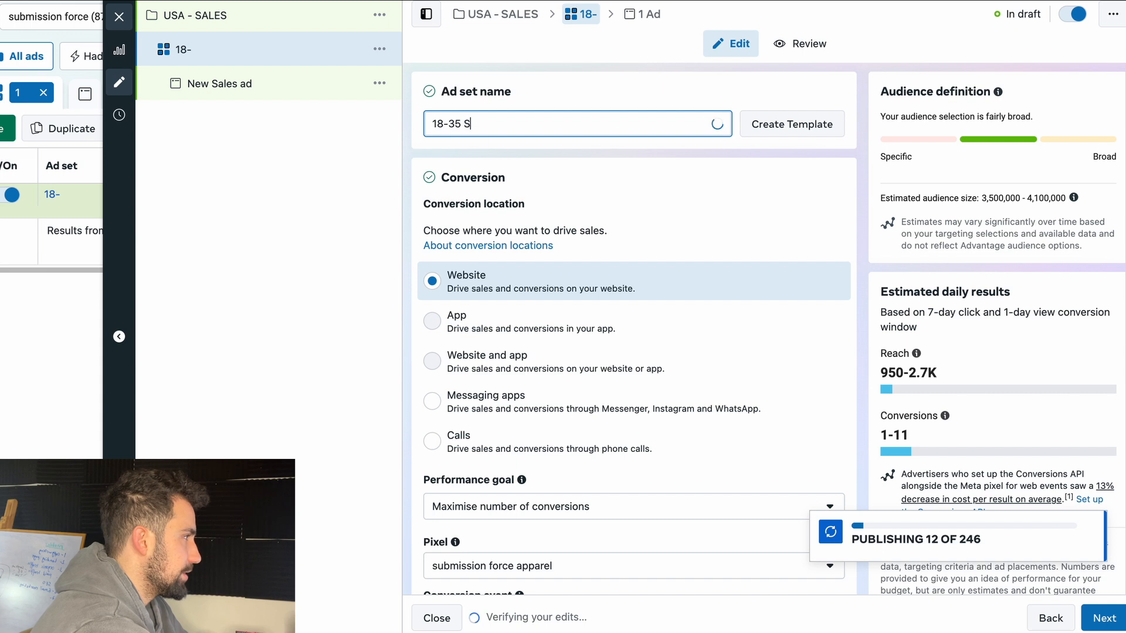
type("neaker ")
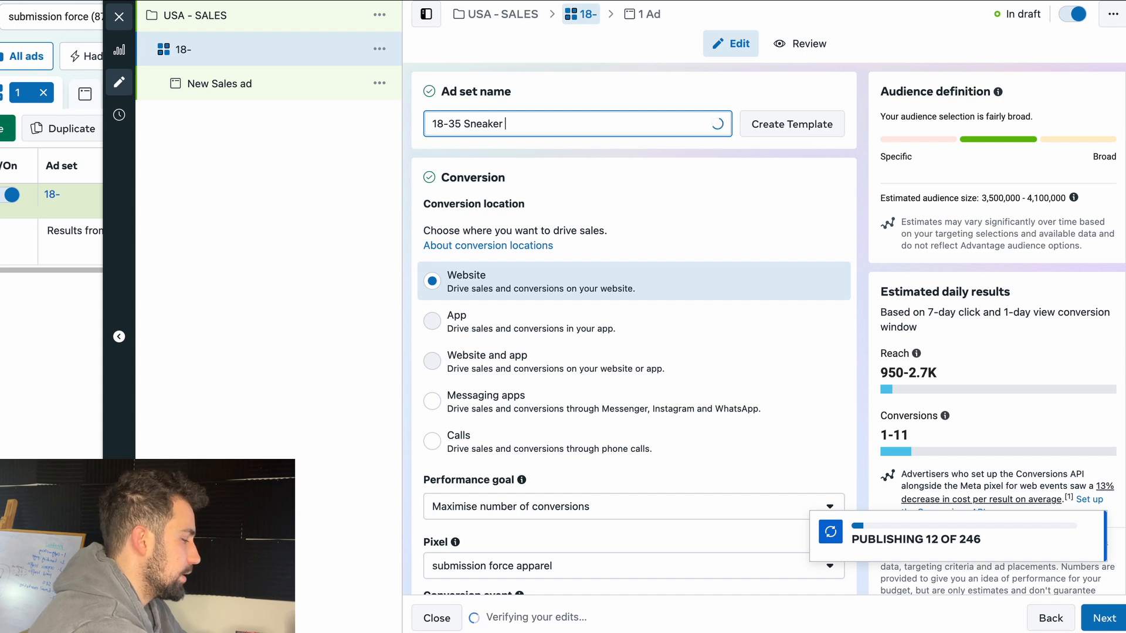
type("Stacked")
left_click(532, 92)
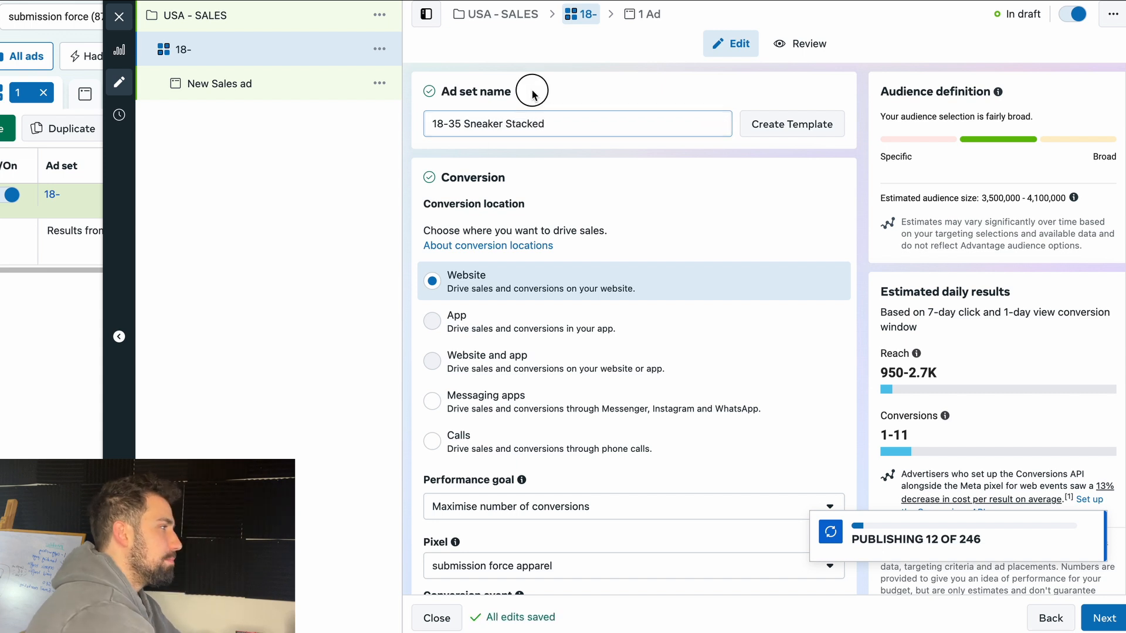
double_click(527, 123)
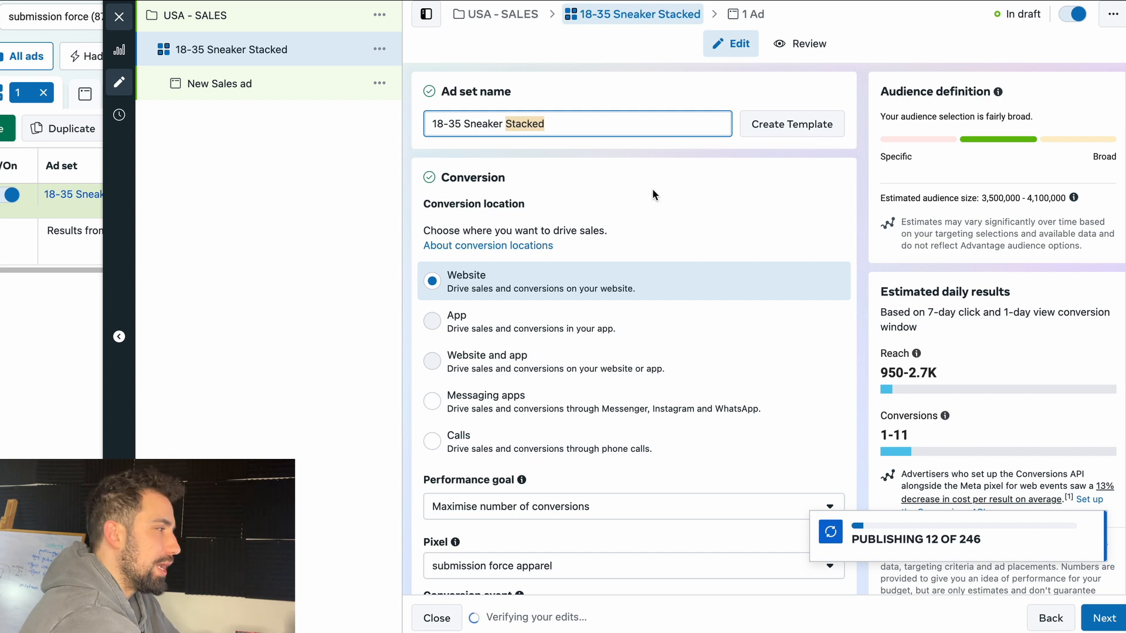
Step: Review the detailed targeting interests from Adidas to Shoes (footwear) and search for further interests matching "yeez"
scroll(654, 215, "down", 20)
scroll(674, 240, "down", 10)
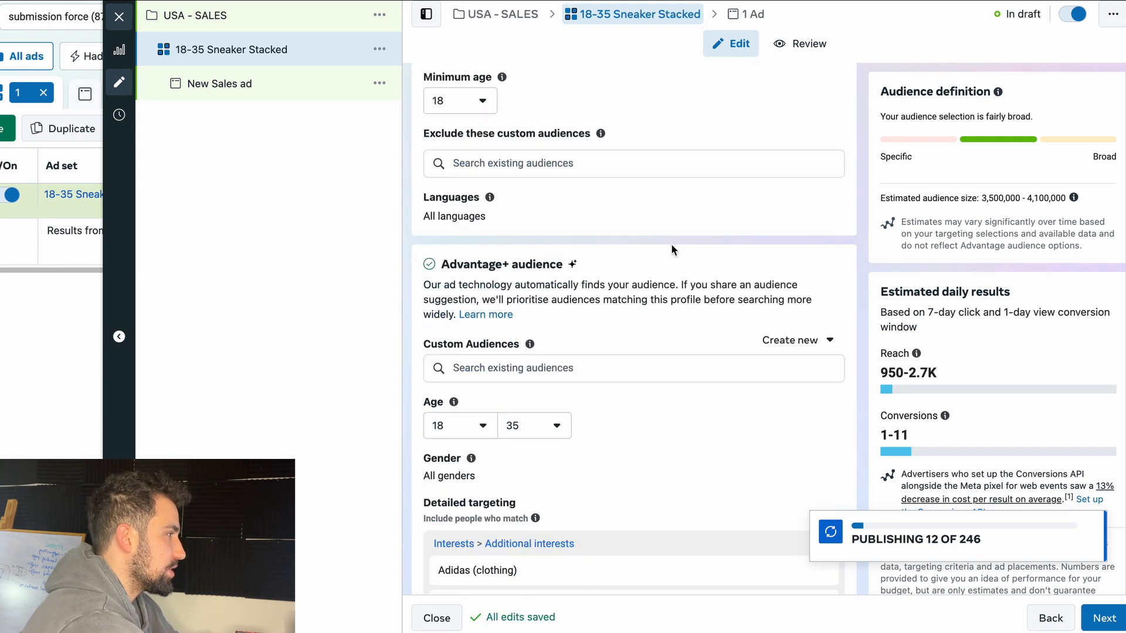
scroll(445, 244, "down", 6)
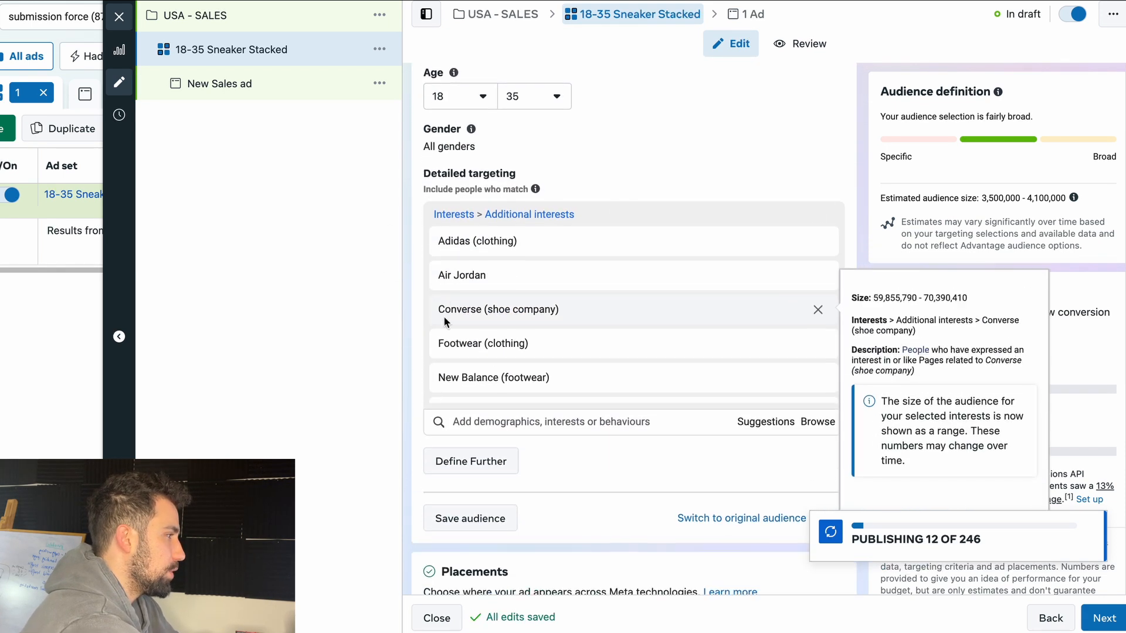
scroll(499, 223, "down", 3)
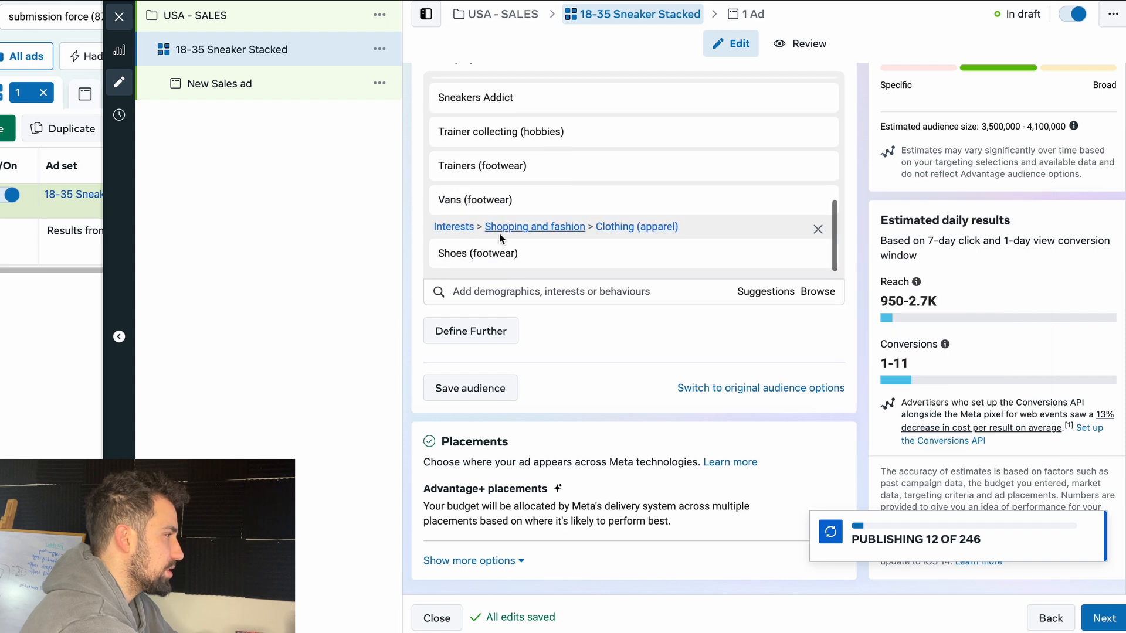
scroll(583, 181, "up", 4)
scroll(584, 187, "up", 3)
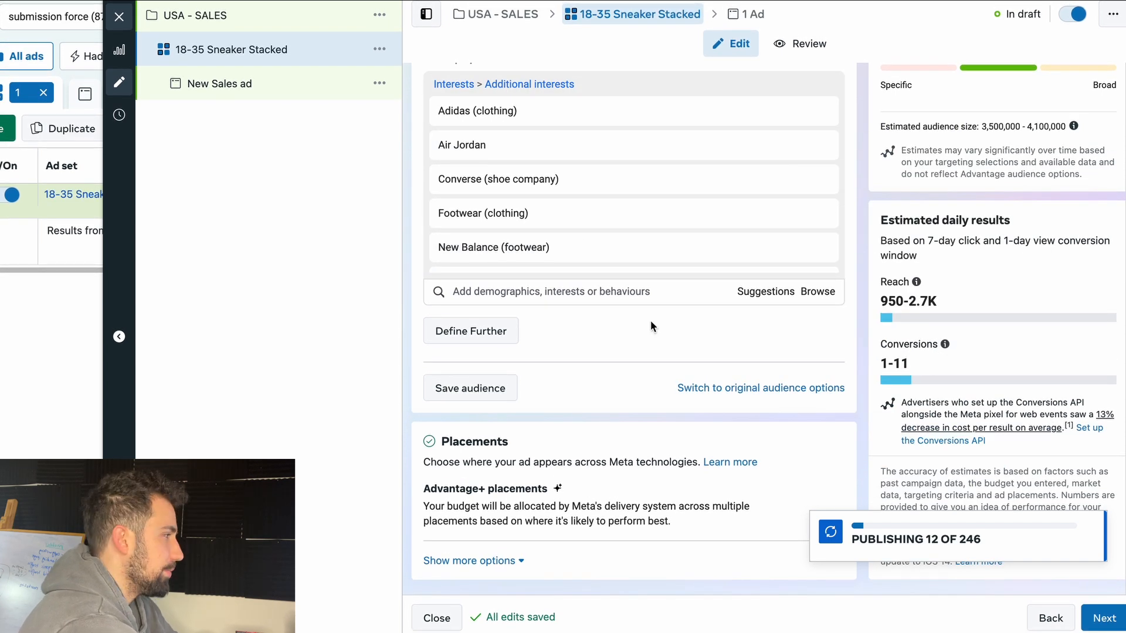
left_click(623, 286)
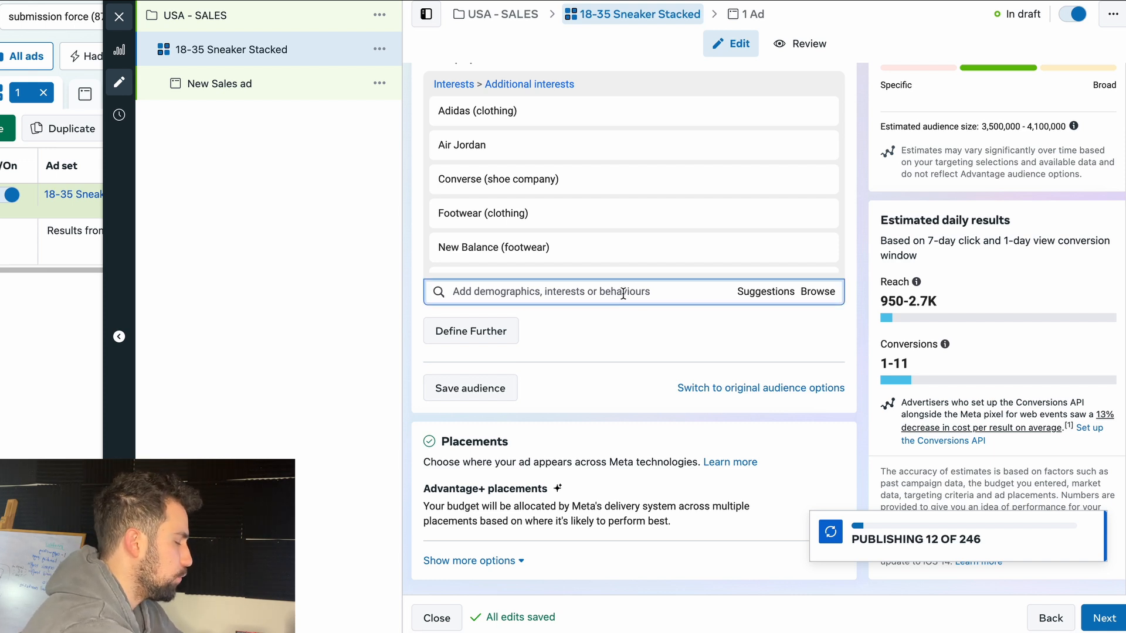
type("yeez")
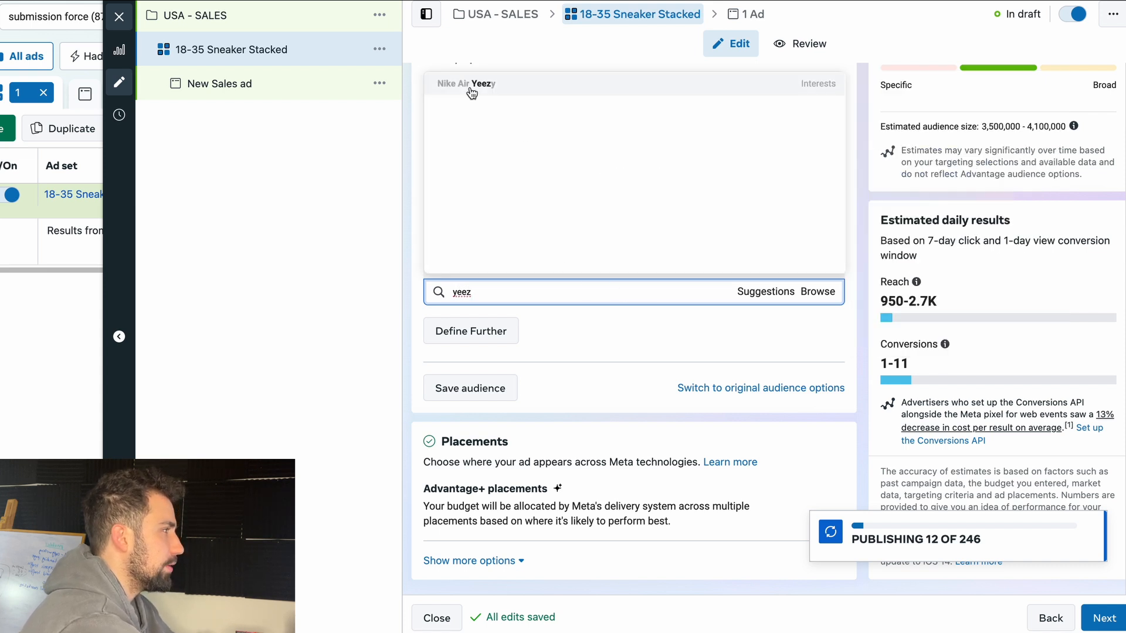
mouse_move(465, 91)
left_click(600, 309)
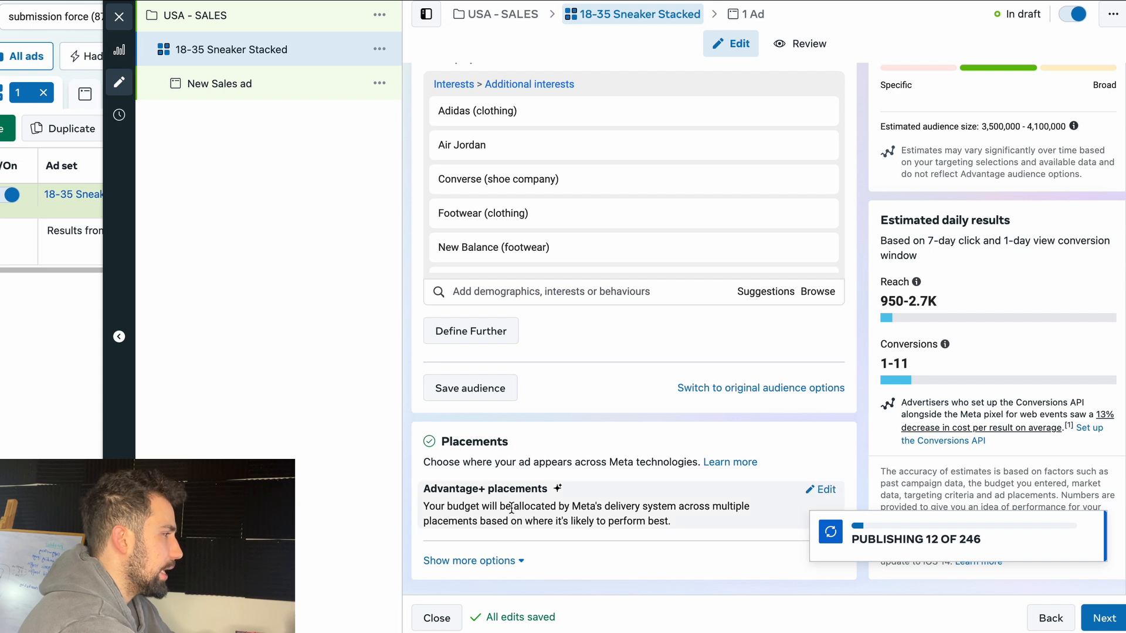
Step: Show the additional placement options and switch the ad set to manual placements
scroll(510, 506, "down", 1)
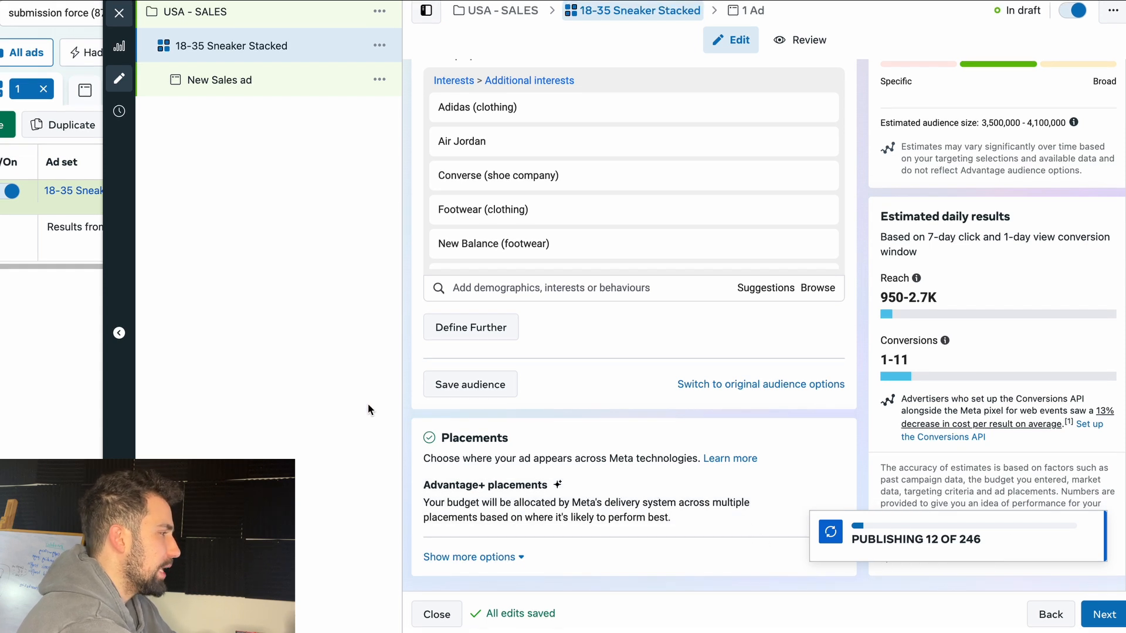
scroll(509, 462, "up", 1)
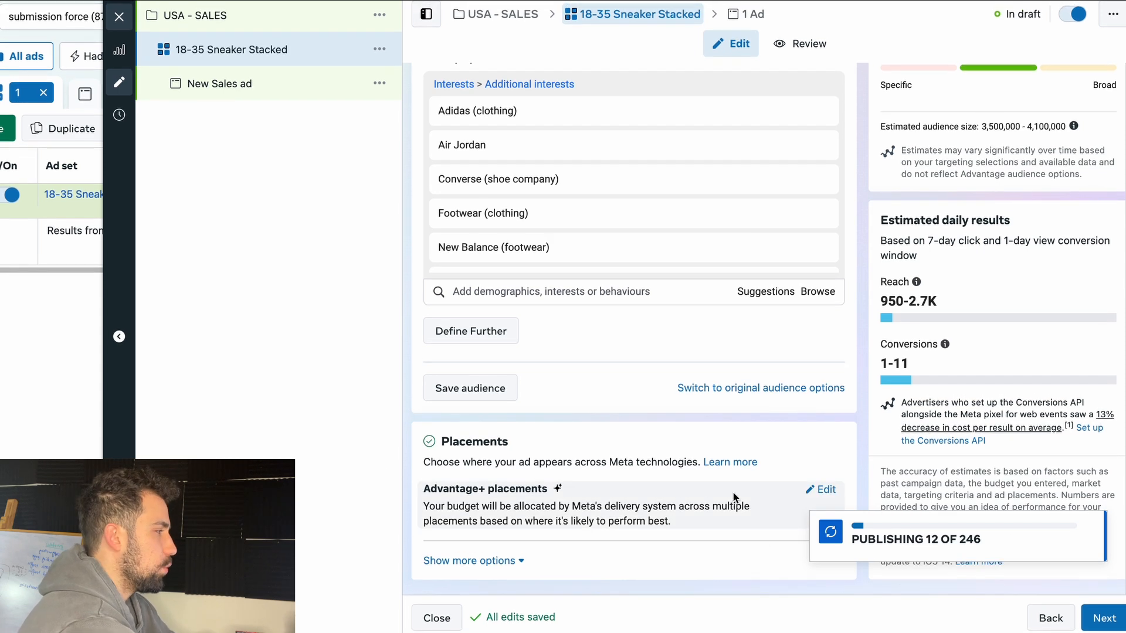
left_click(517, 561)
scroll(533, 566, "down", 3)
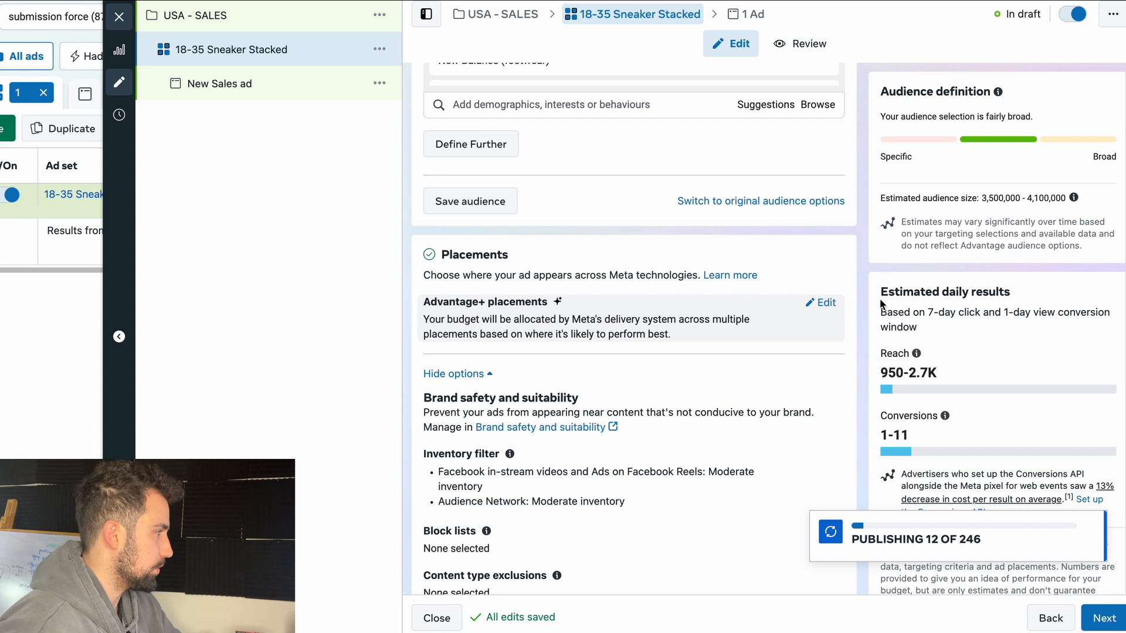
left_click(822, 304)
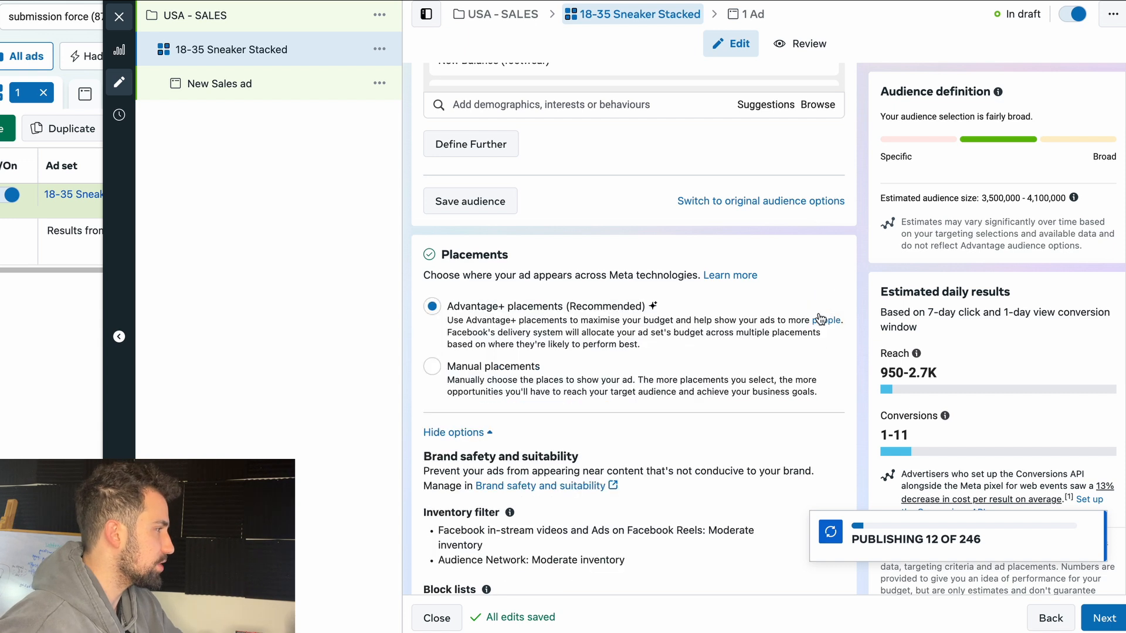
left_click(431, 367)
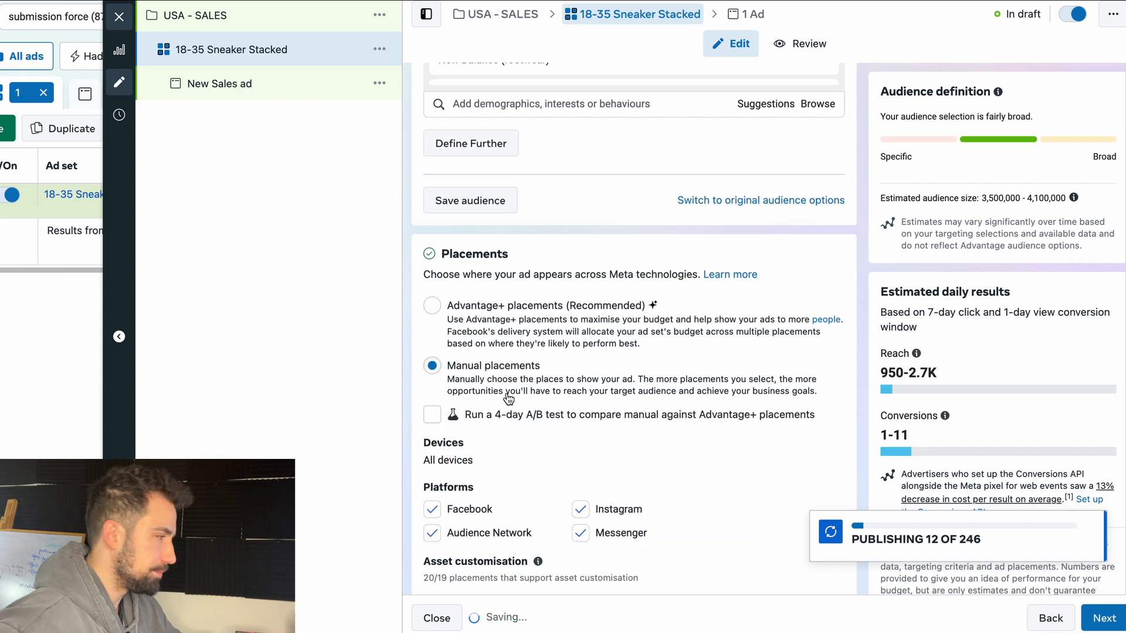
Step: Expand the Feeds placements and review the individual Facebook, Instagram and Messenger feed options
scroll(586, 422, "down", 3)
scroll(687, 469, "down", 5)
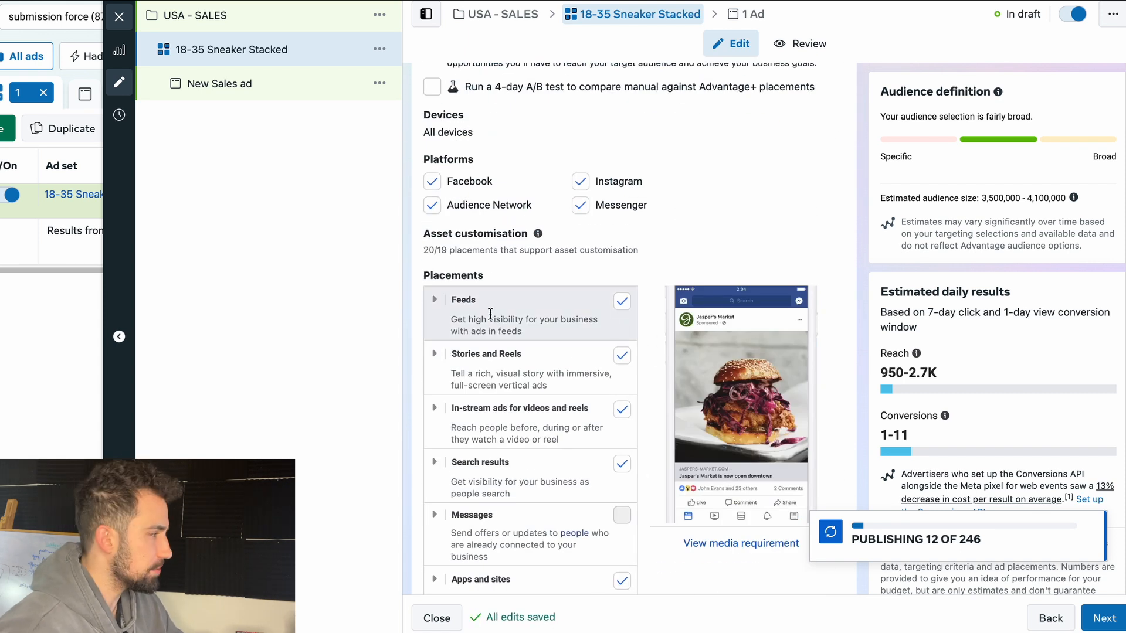
left_click(434, 301)
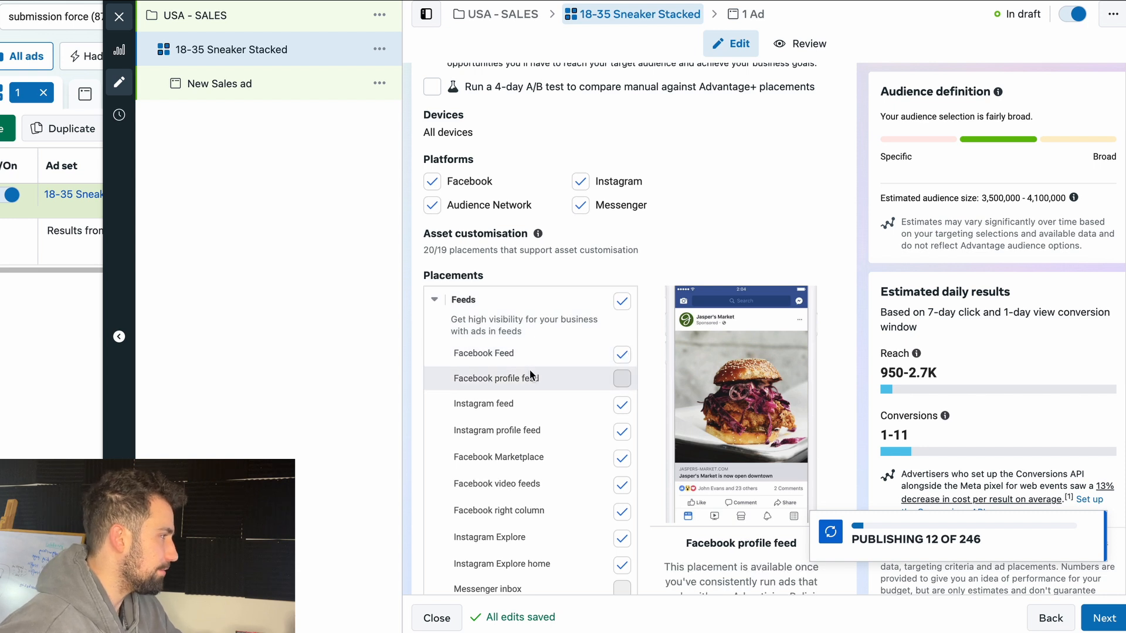
scroll(521, 414, "down", 1)
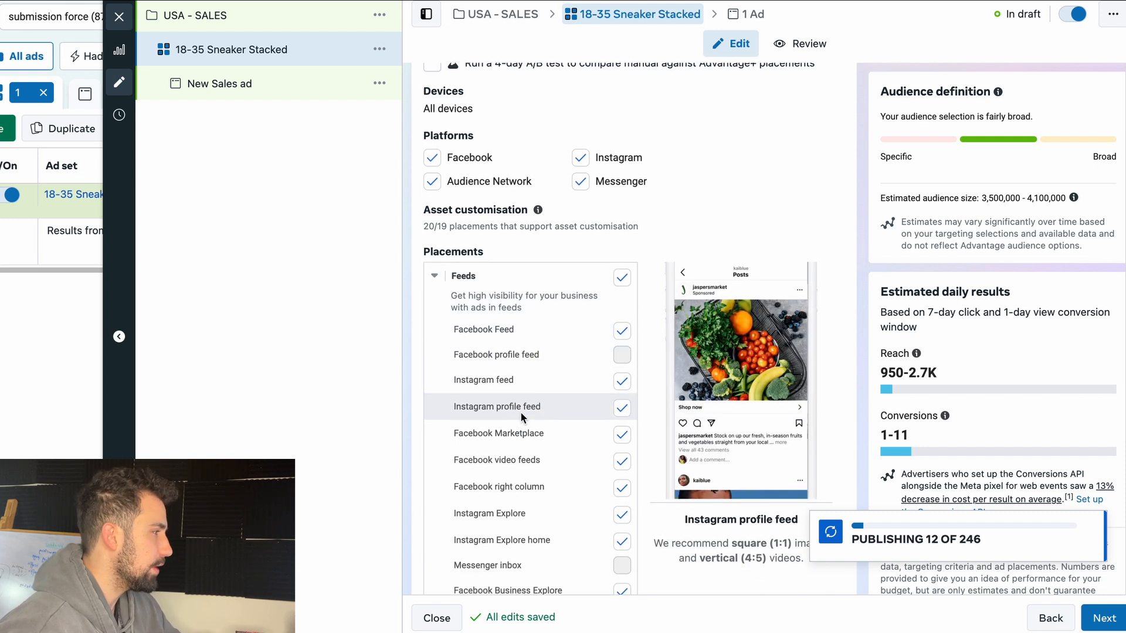
scroll(516, 416, "down", 3)
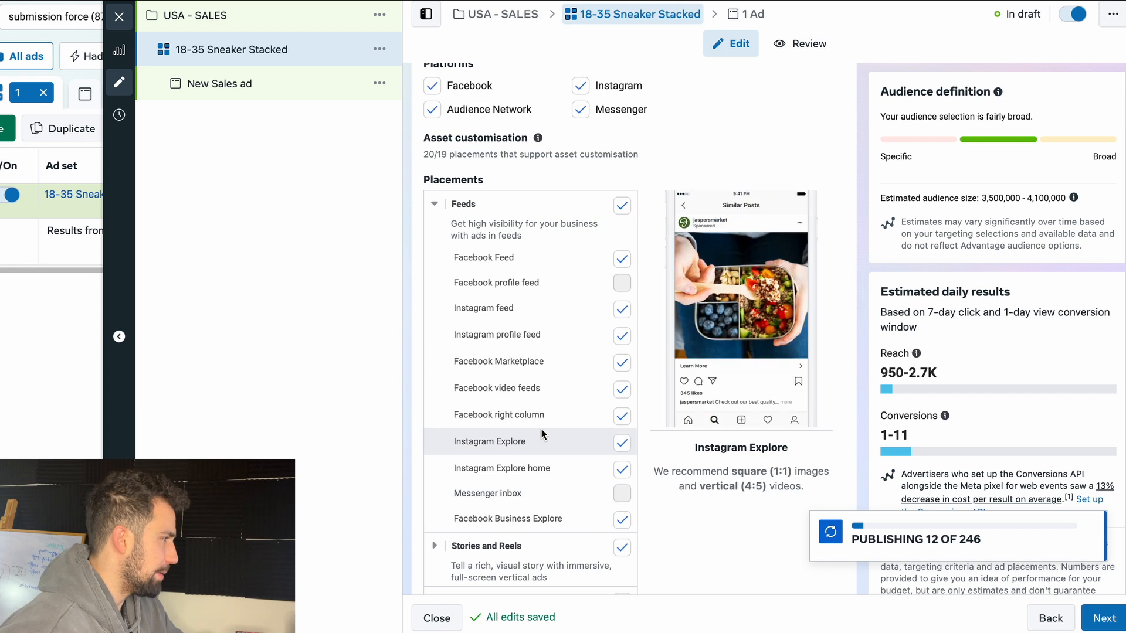
Step: Expand the Stories and Reels and the In-stream ads for videos and reels placements and review their options
scroll(531, 440, "down", 3)
scroll(524, 455, "down", 1)
left_click(440, 441)
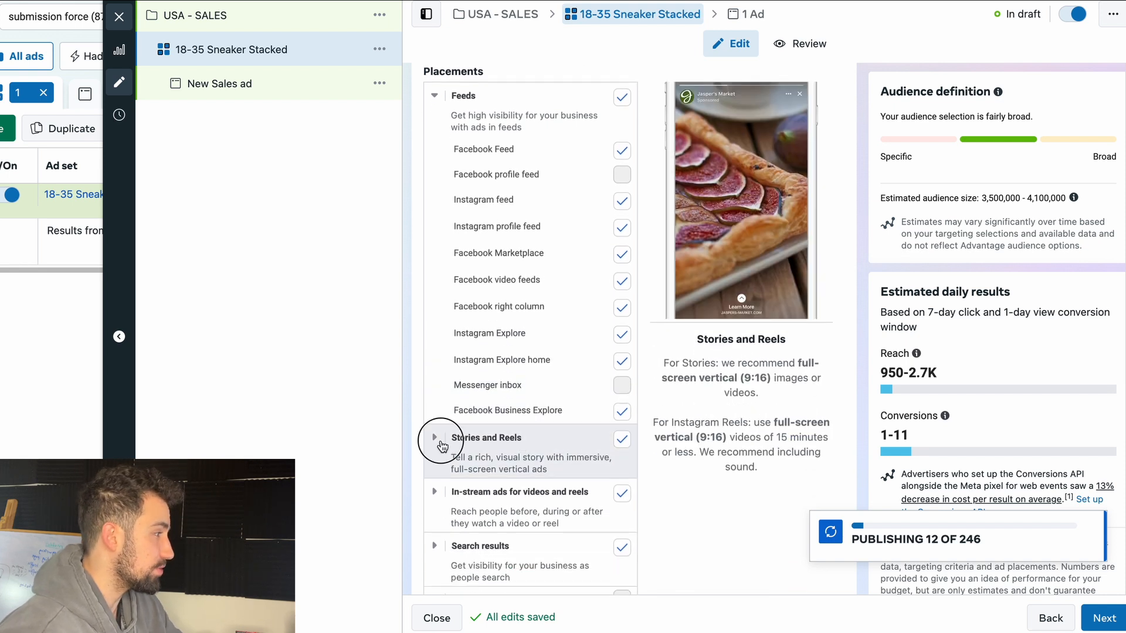
scroll(522, 458, "down", 5)
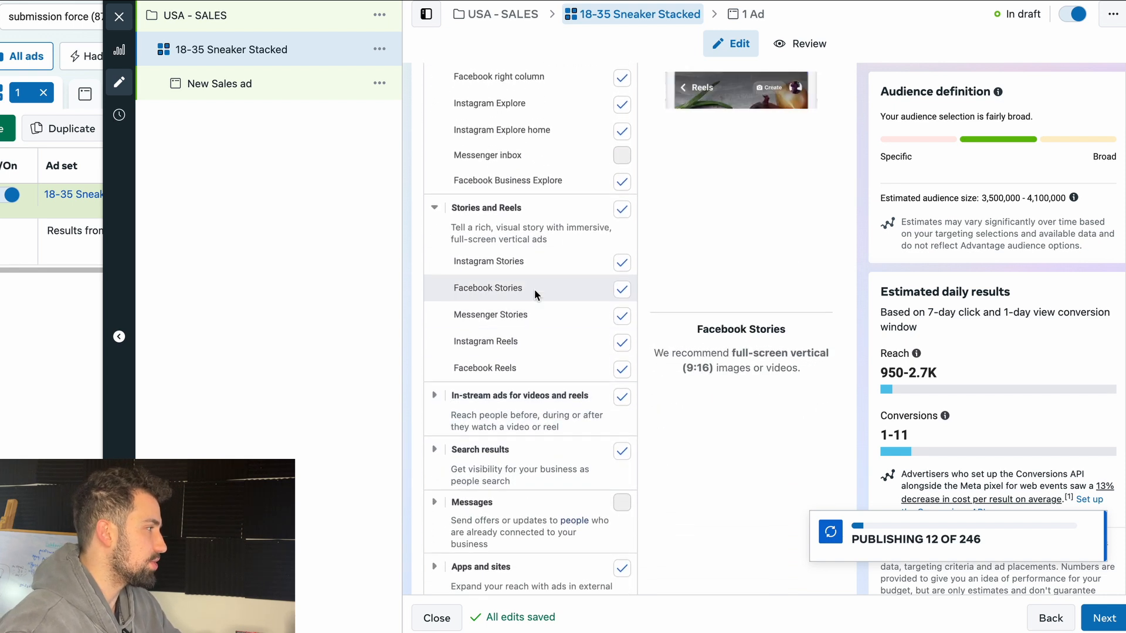
scroll(534, 293, "down", 1)
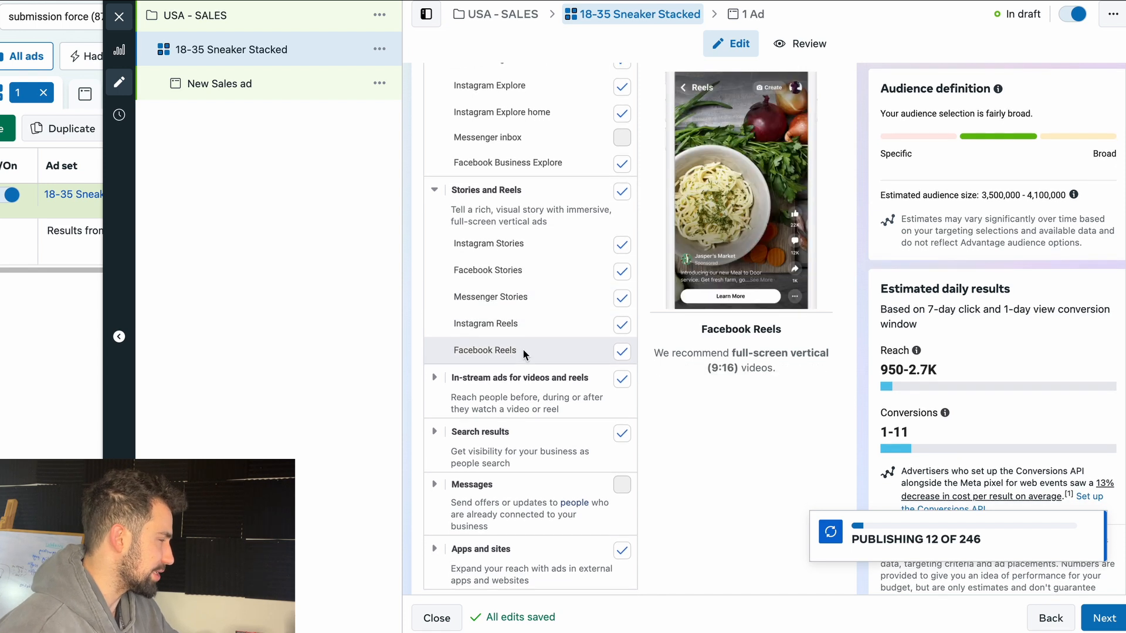
scroll(522, 350, "down", 1)
scroll(552, 368, "down", 1)
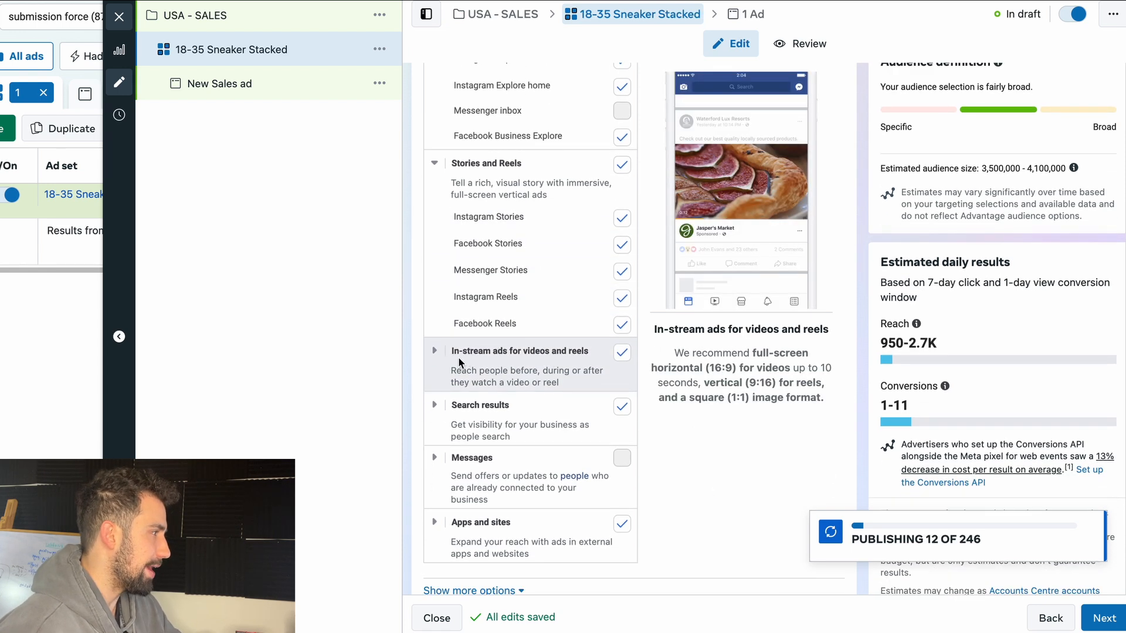
left_click(435, 357)
scroll(613, 428, "down", 3)
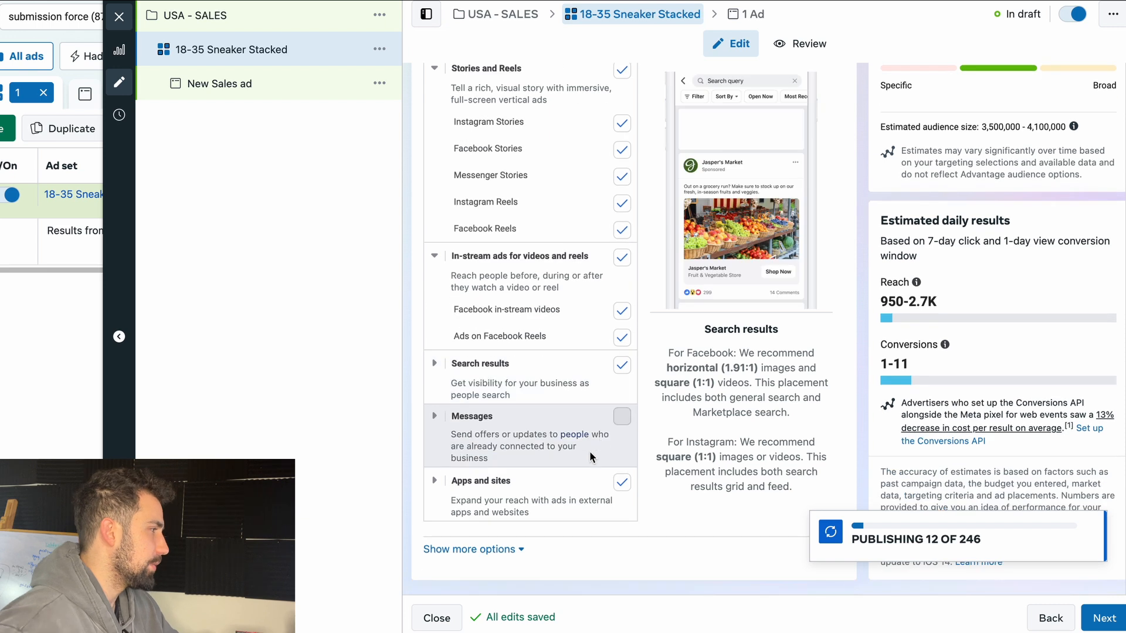
Step: Review the selected platforms and placements from Feeds to Messages, and expand Apps and sites to examine its Audience Network options
scroll(428, 431, "up", 3)
scroll(428, 425, "up", 10)
scroll(472, 469, "down", 2)
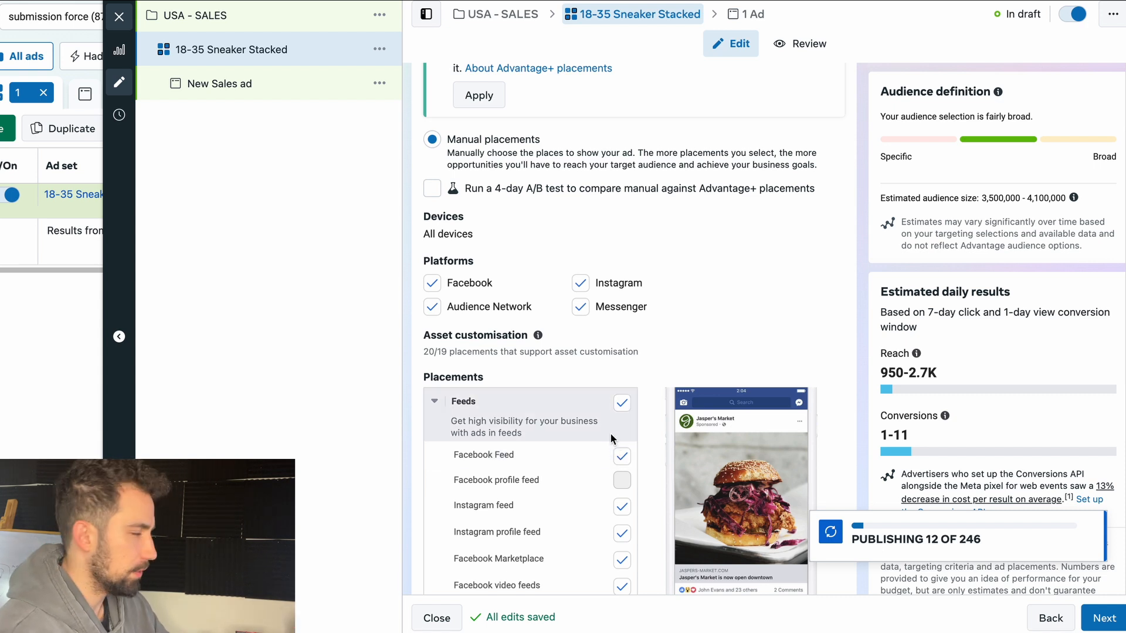
scroll(564, 455, "down", 3)
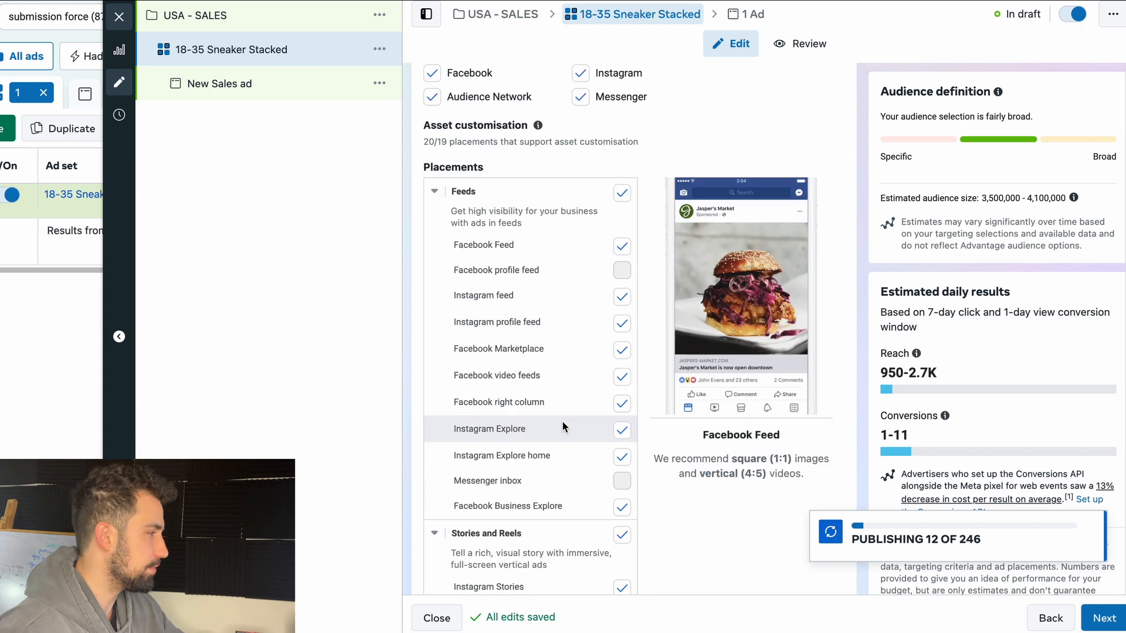
scroll(562, 420, "down", 5)
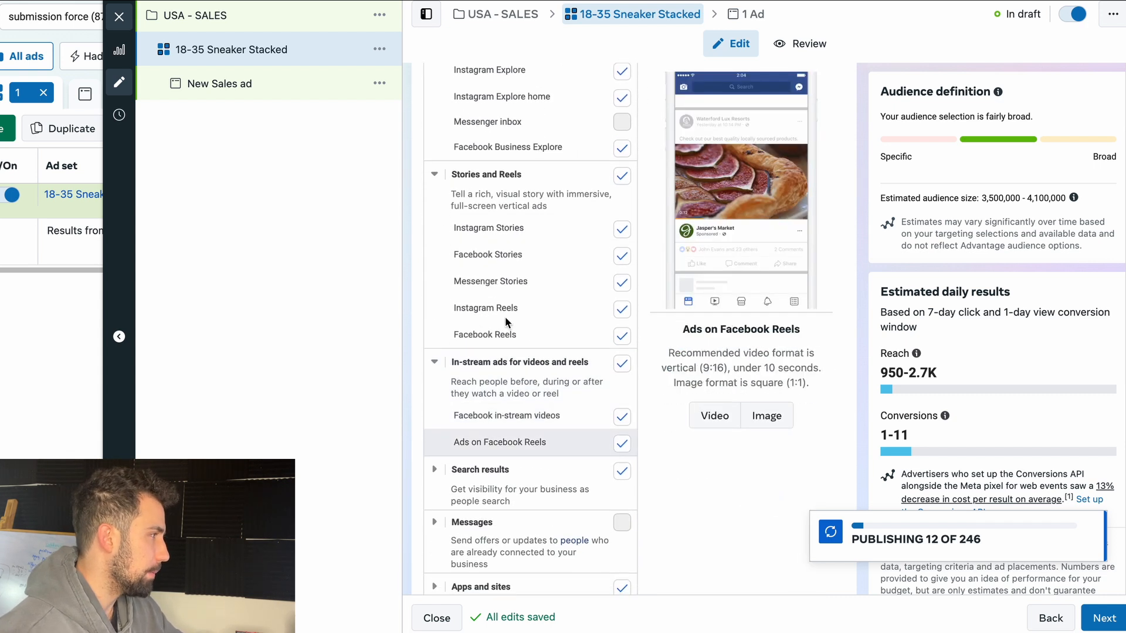
scroll(474, 505, "down", 1)
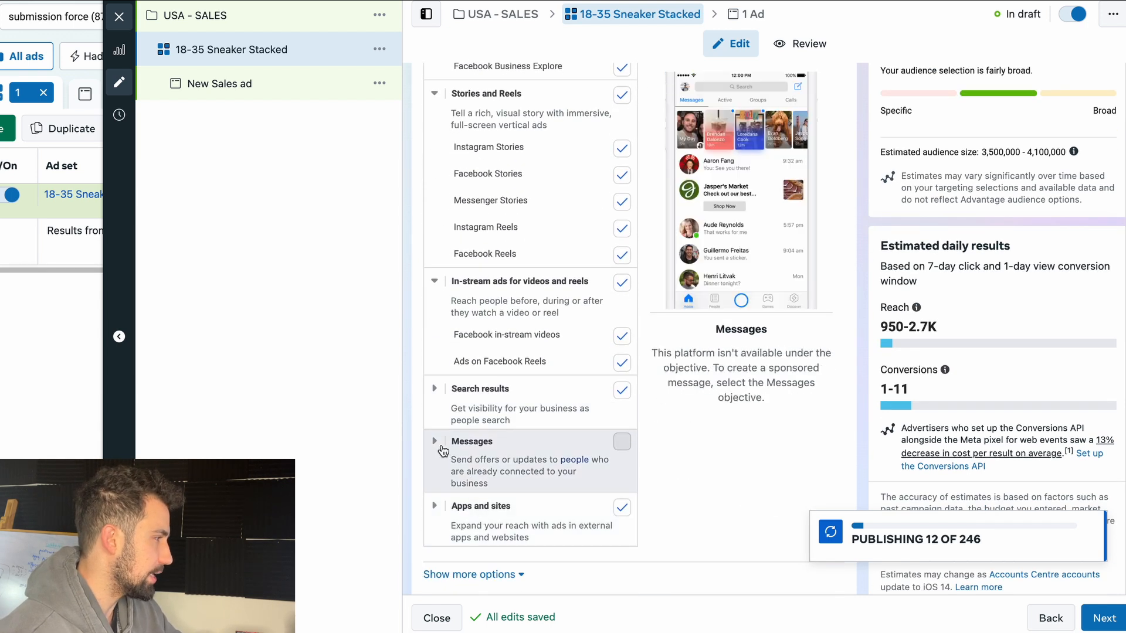
left_click(434, 505)
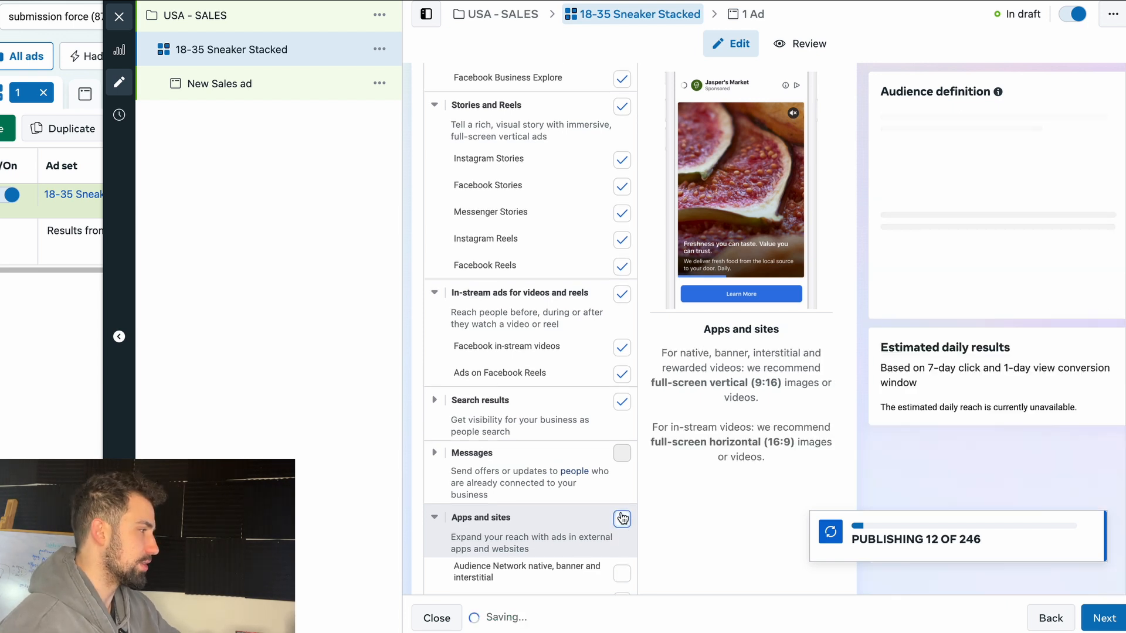
scroll(639, 517, "down", 2)
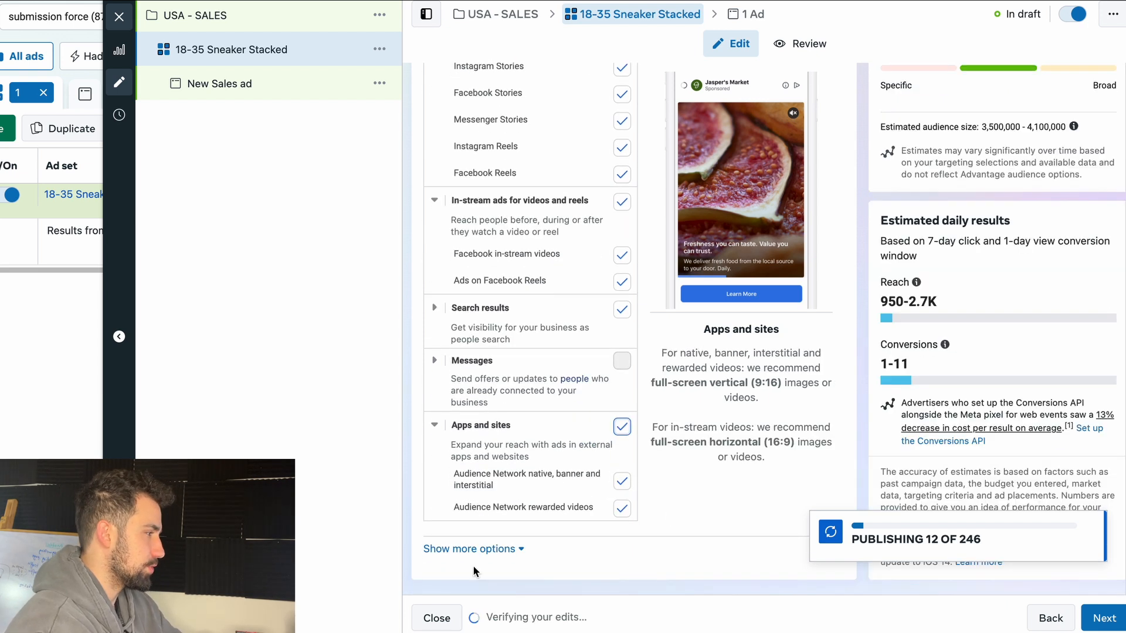
Step: Show the additional placement options and review the choices for specific mobile devices and operating systems
left_click(469, 549)
scroll(512, 550, "down", 5)
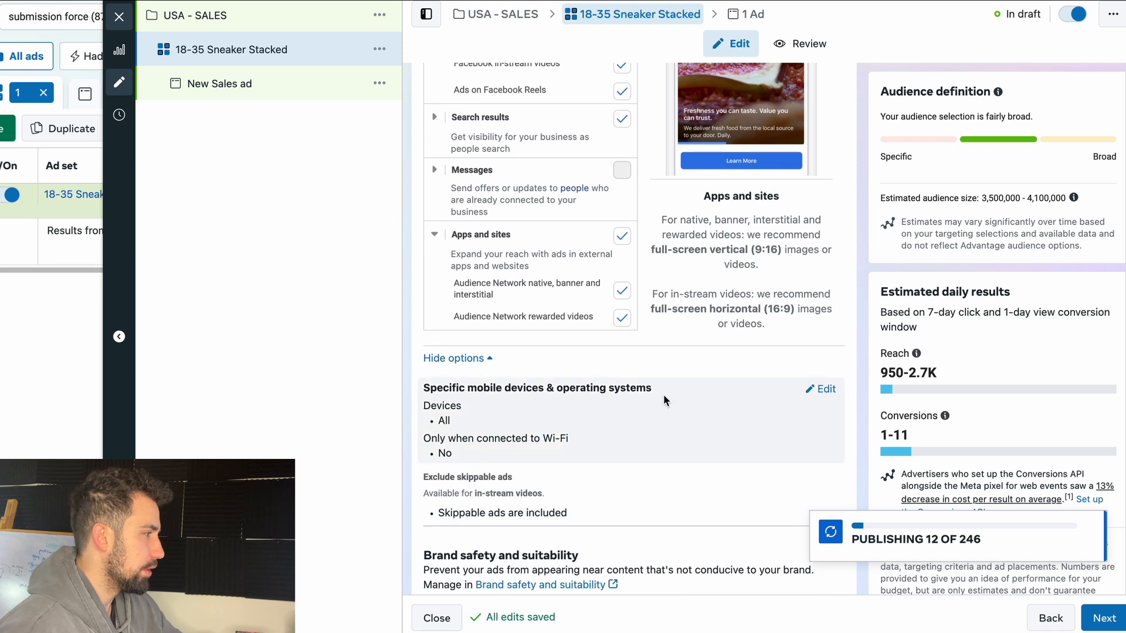
left_click(821, 389)
left_click(762, 414)
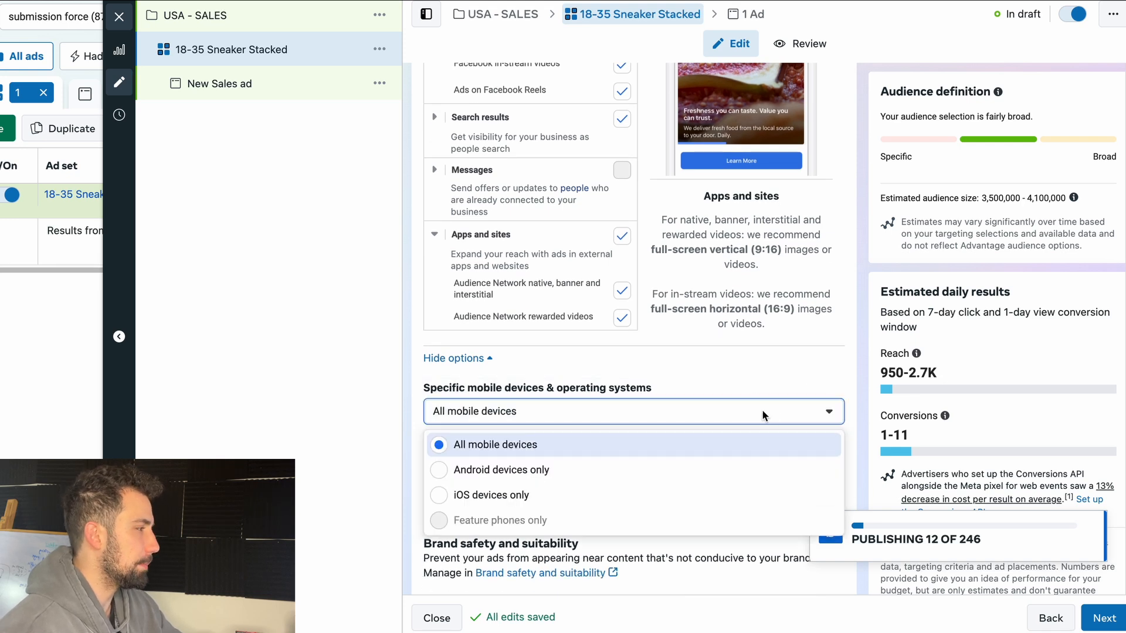
left_click(684, 410)
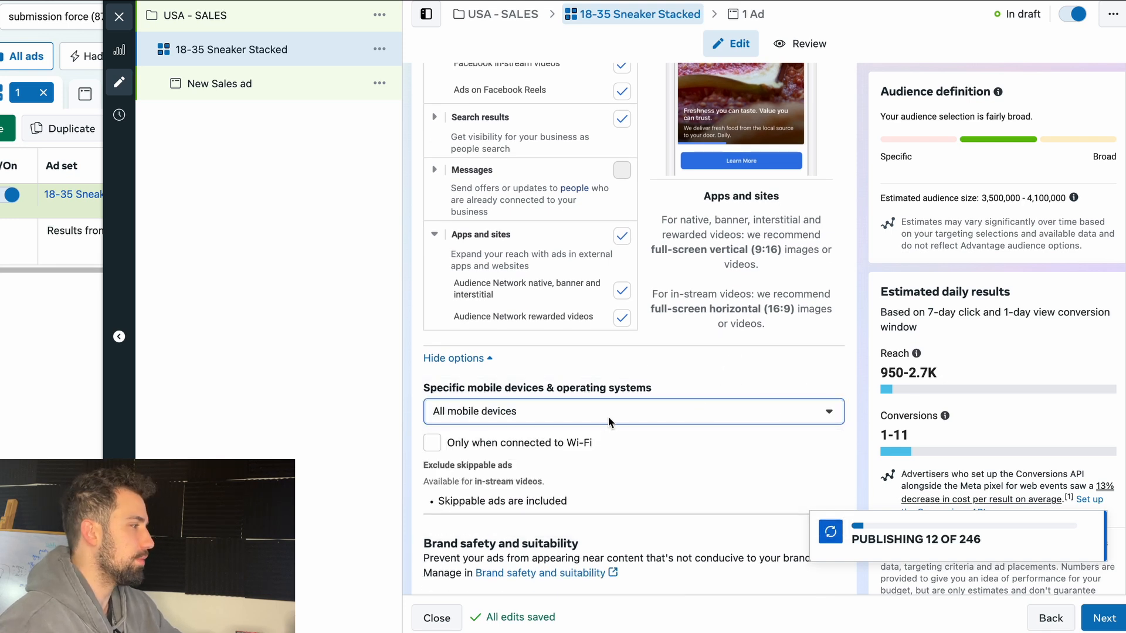
scroll(489, 451, "down", 1)
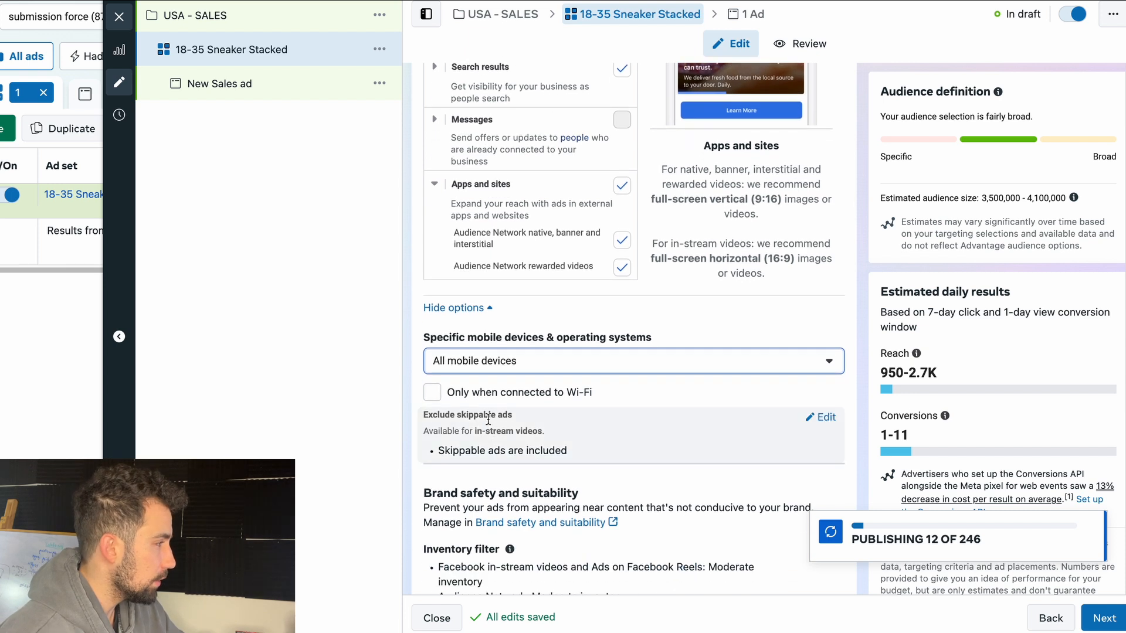
Step: Set the brand safety inventory filter to Expanded inventory and continue to the New Sales ad
scroll(819, 410, "down", 3)
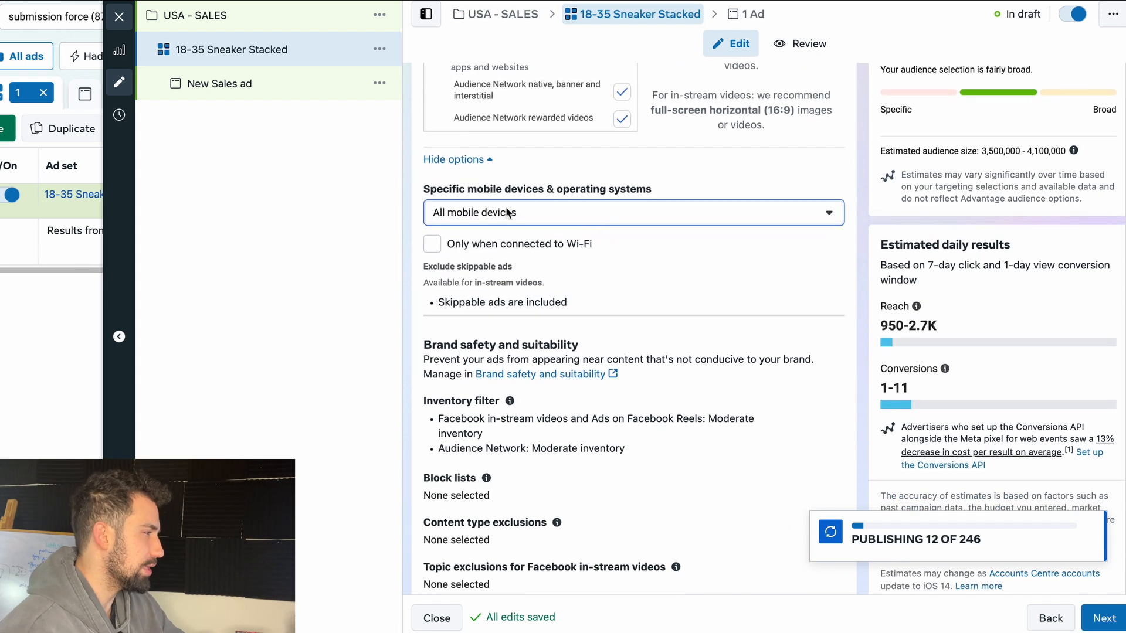
scroll(645, 292, "down", 1)
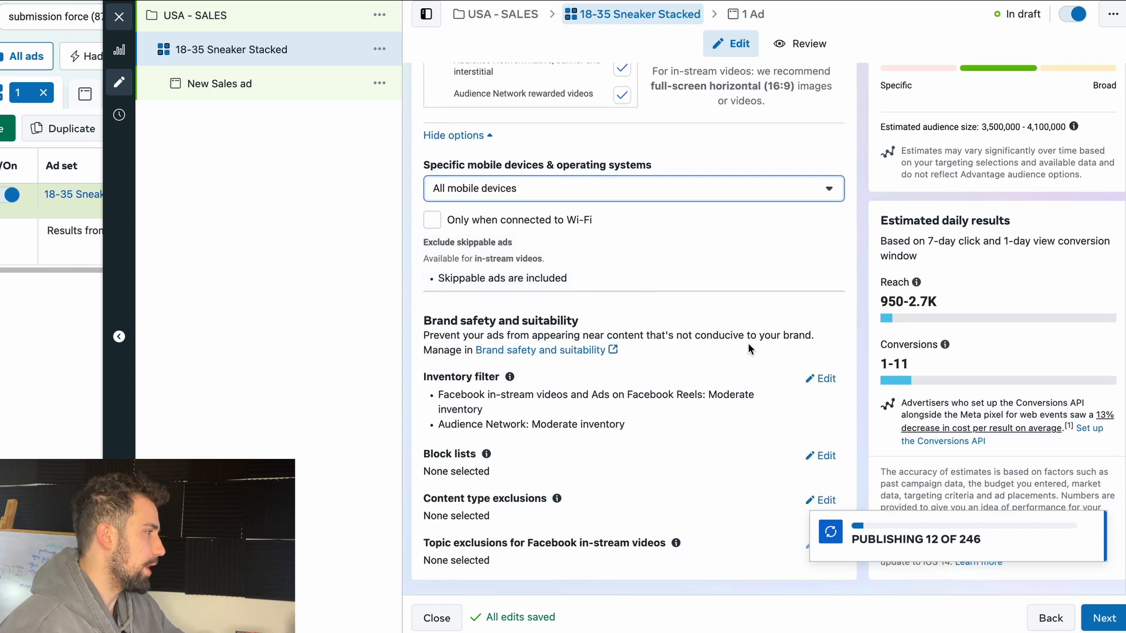
left_click(821, 379)
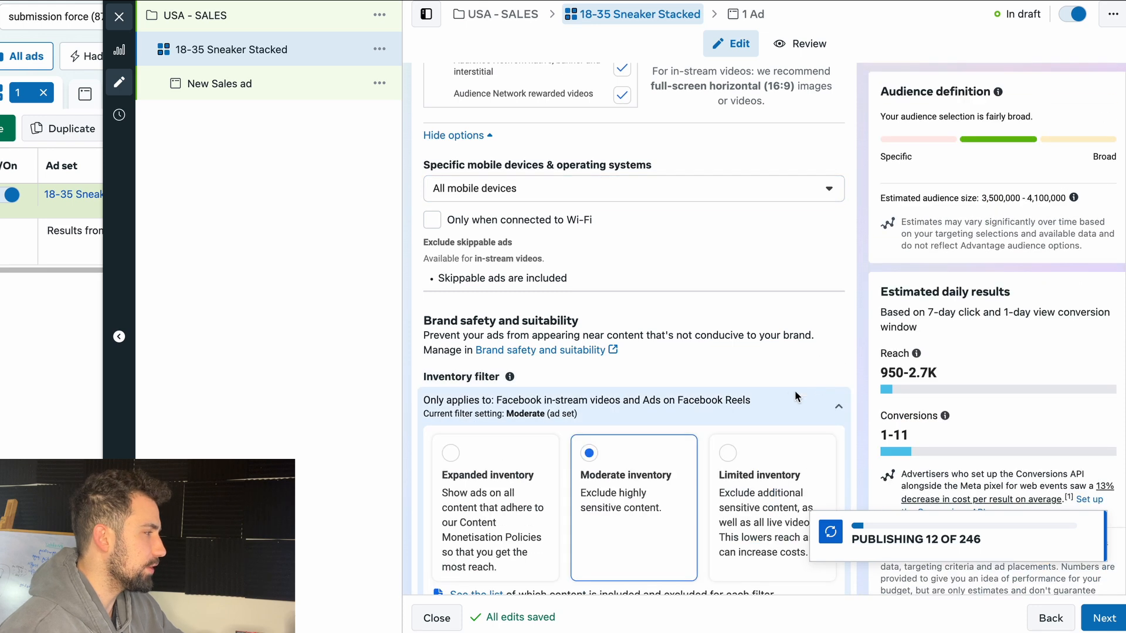
scroll(779, 399, "down", 2)
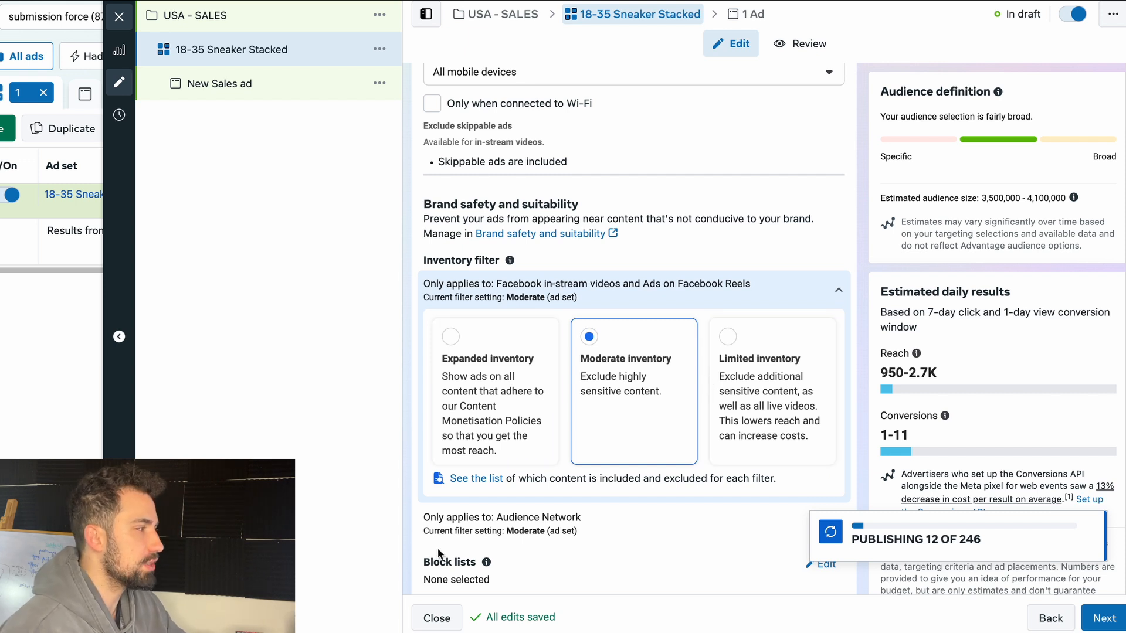
left_click(475, 372)
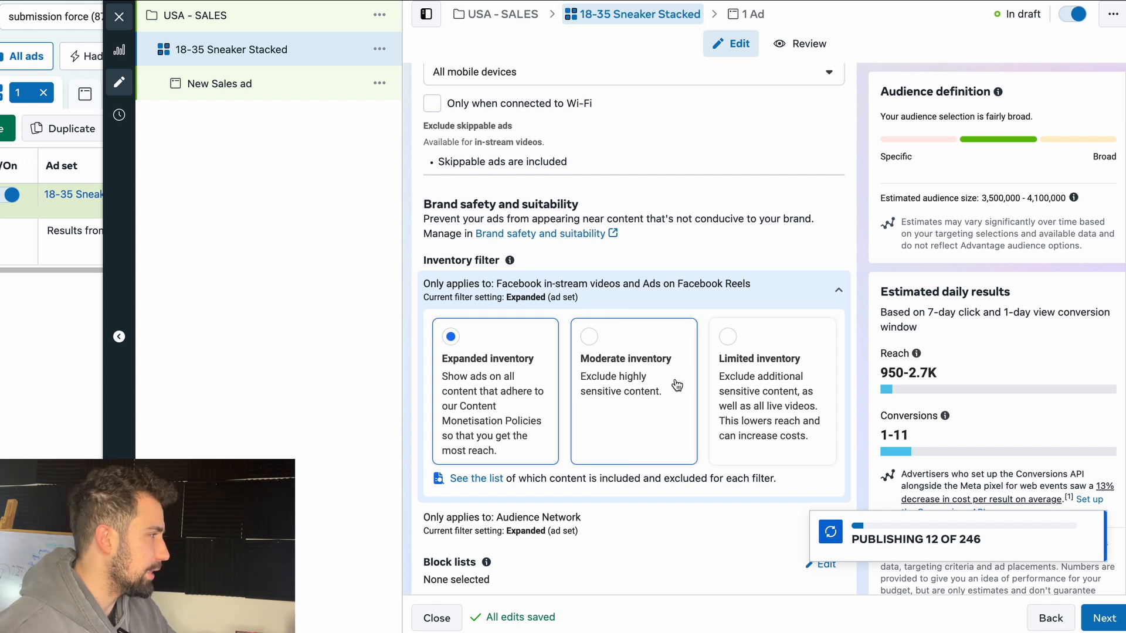
left_click(750, 373)
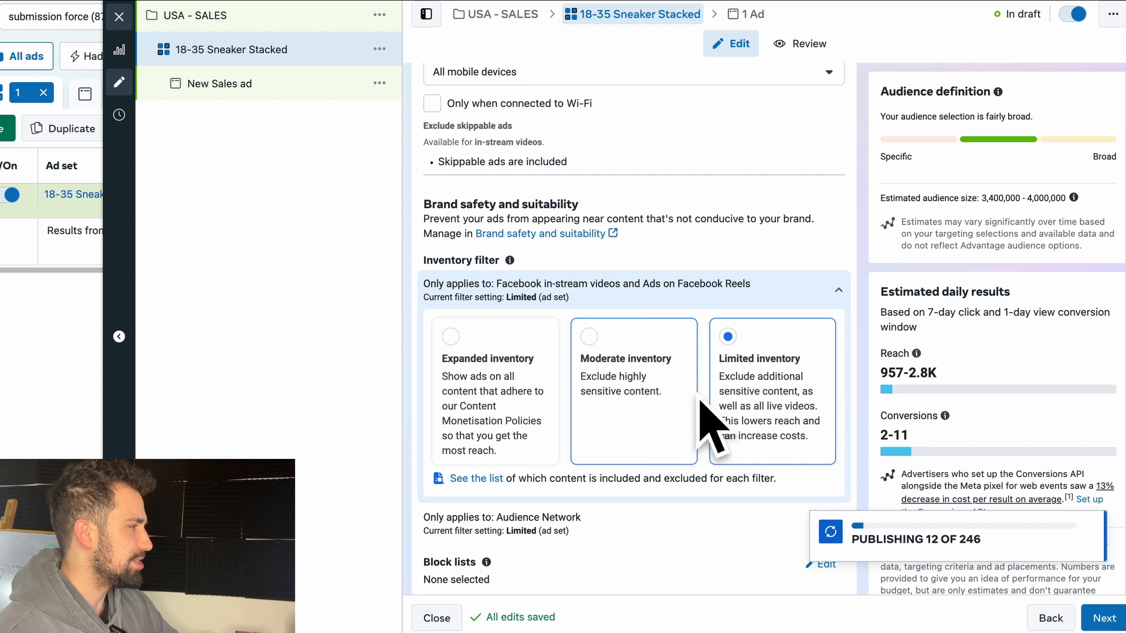
left_click(515, 367)
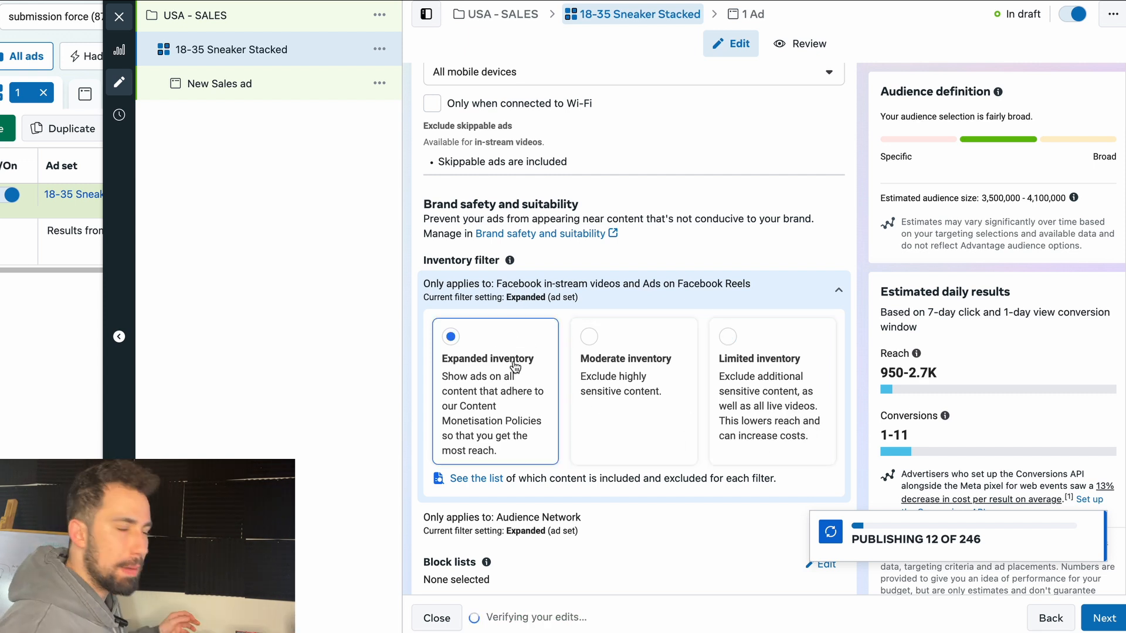
scroll(604, 468, "down", 2)
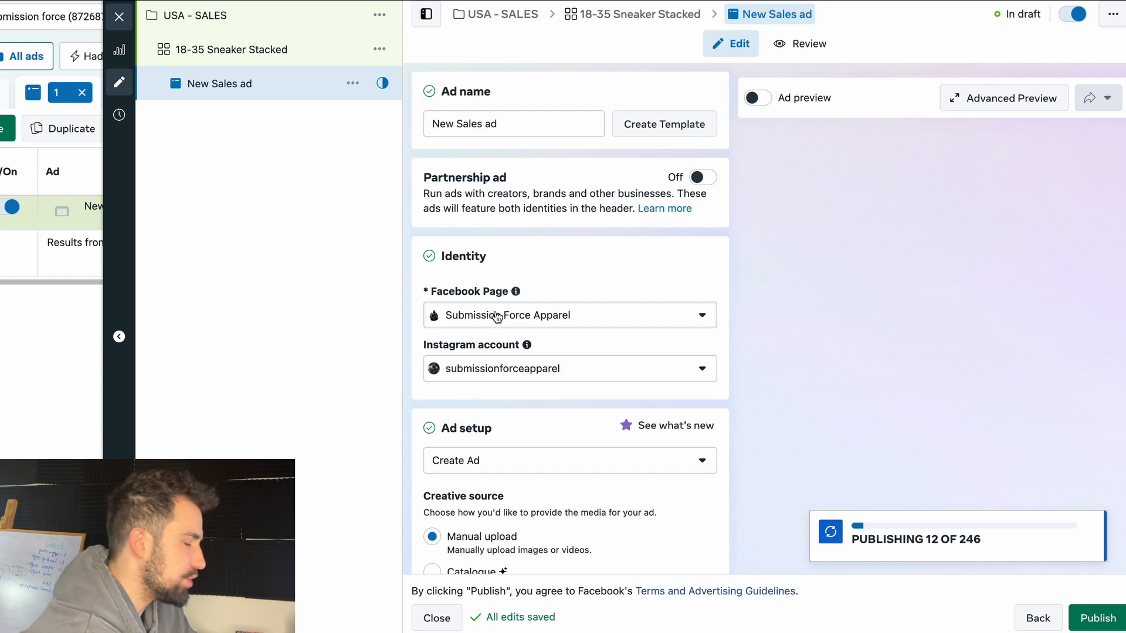
Step: Review the ad's Facebook Page and Instagram account identity, creative source, format and multi-advertiser settings
triple_click(468, 292)
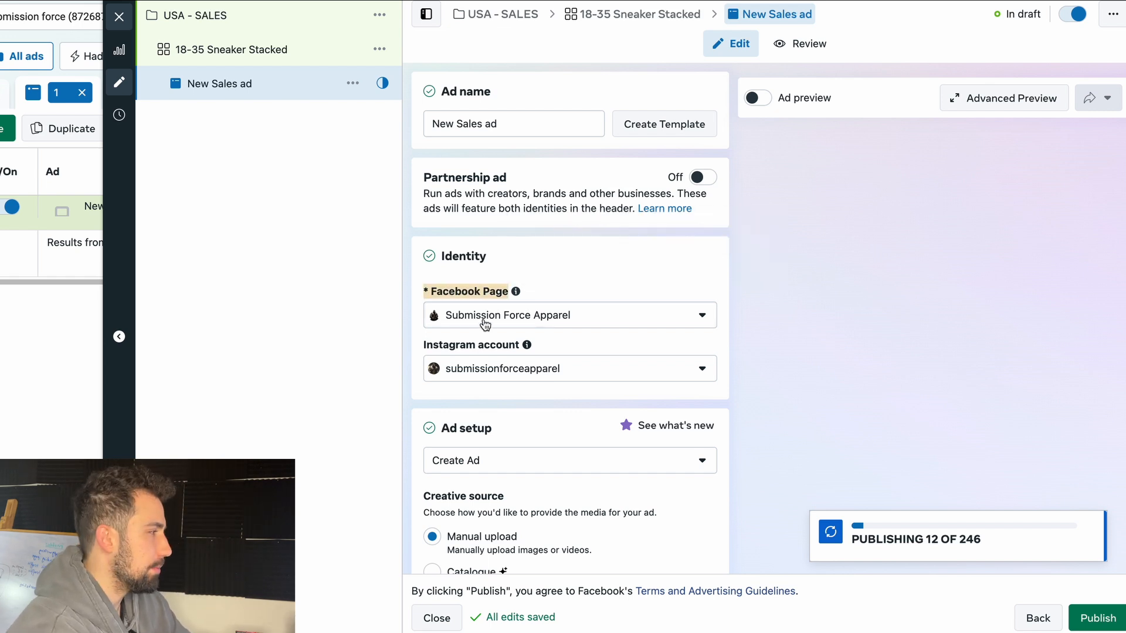
triple_click(493, 346)
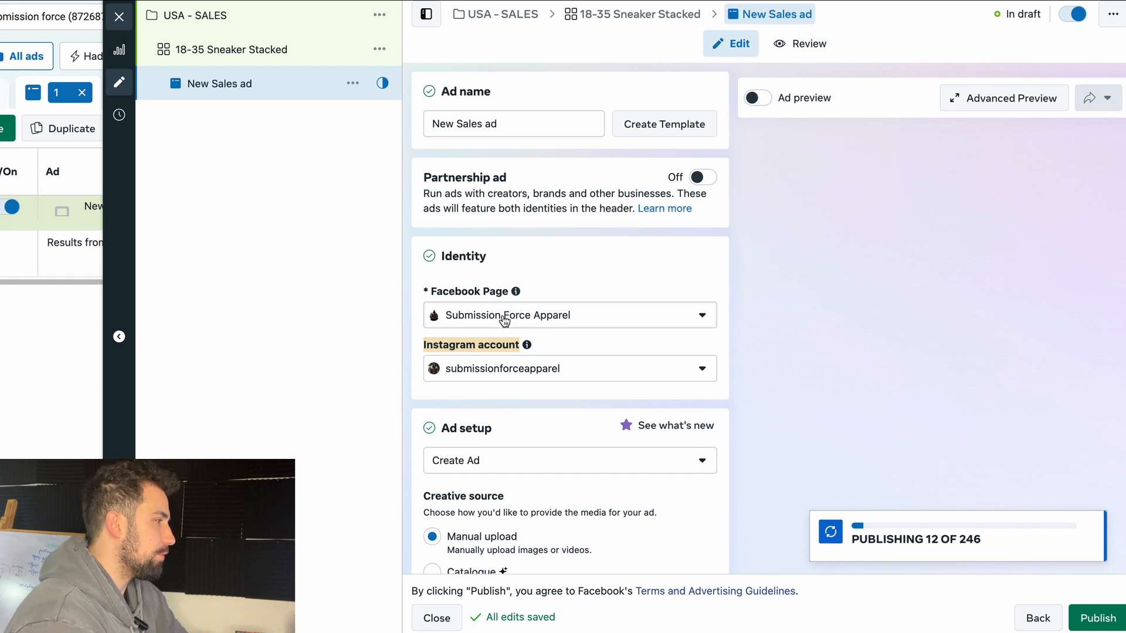
scroll(471, 327, "down", 1)
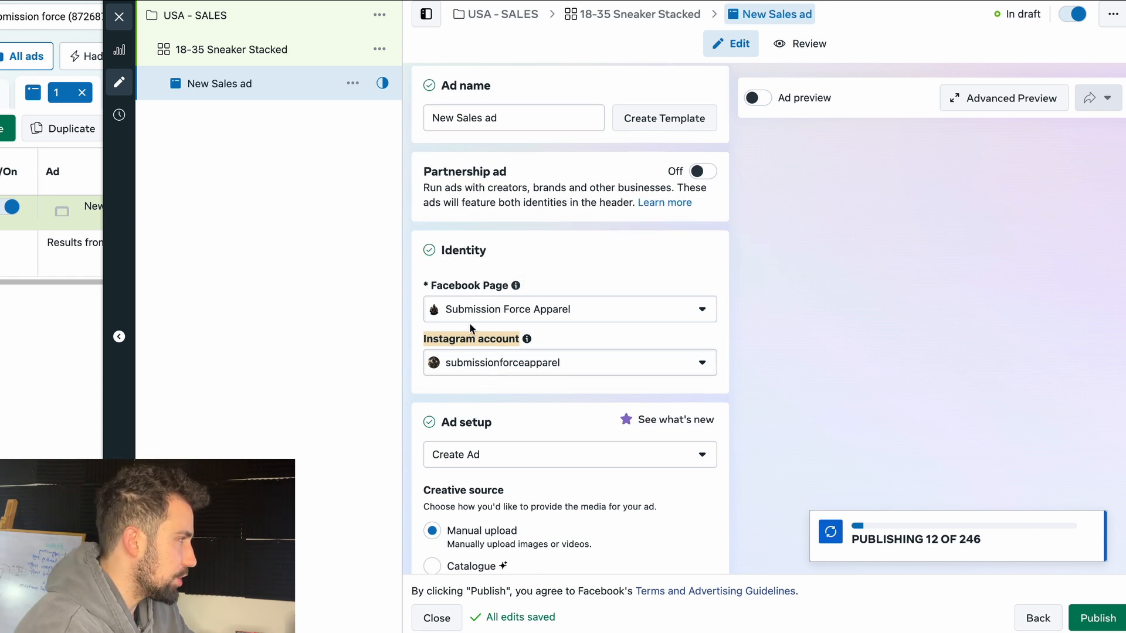
scroll(470, 240, "down", 3)
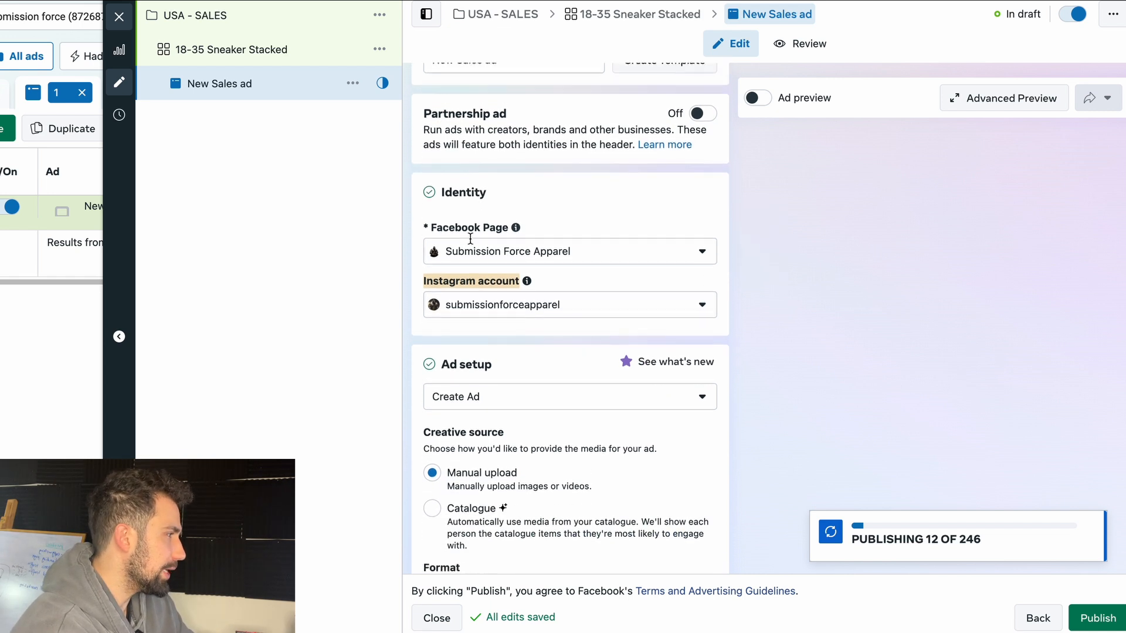
scroll(470, 239, "down", 3)
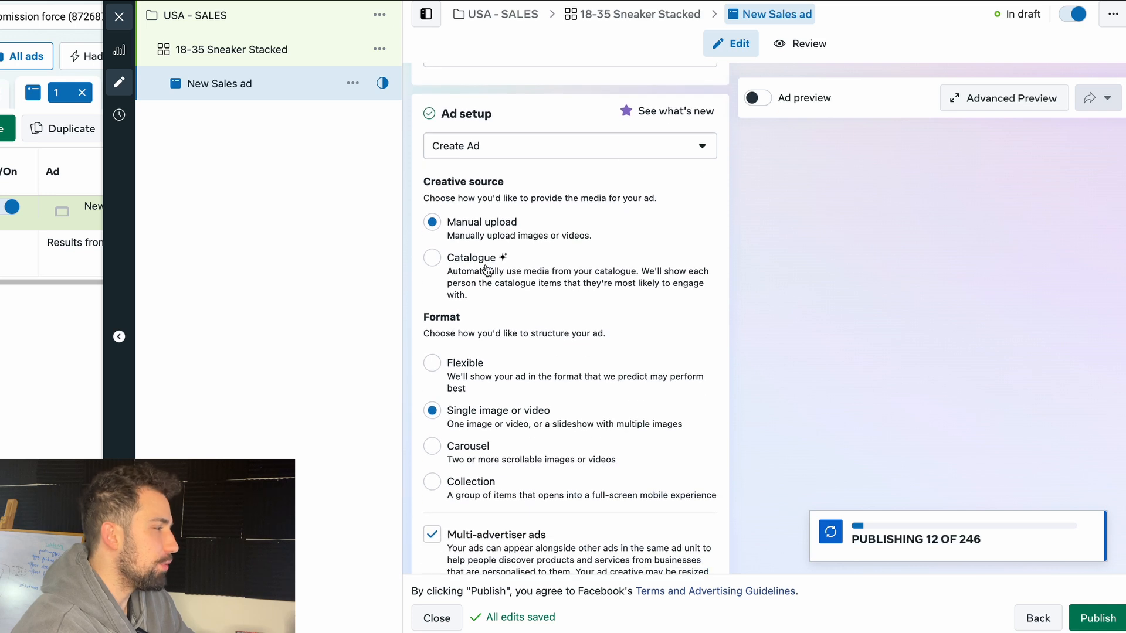
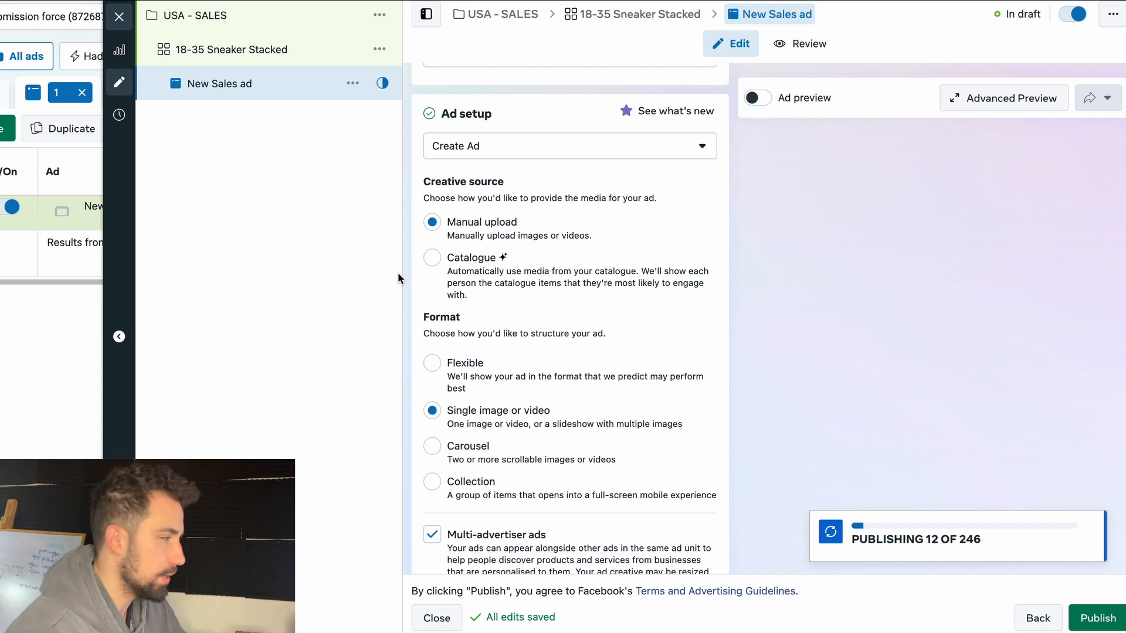
scroll(467, 390, "down", 1)
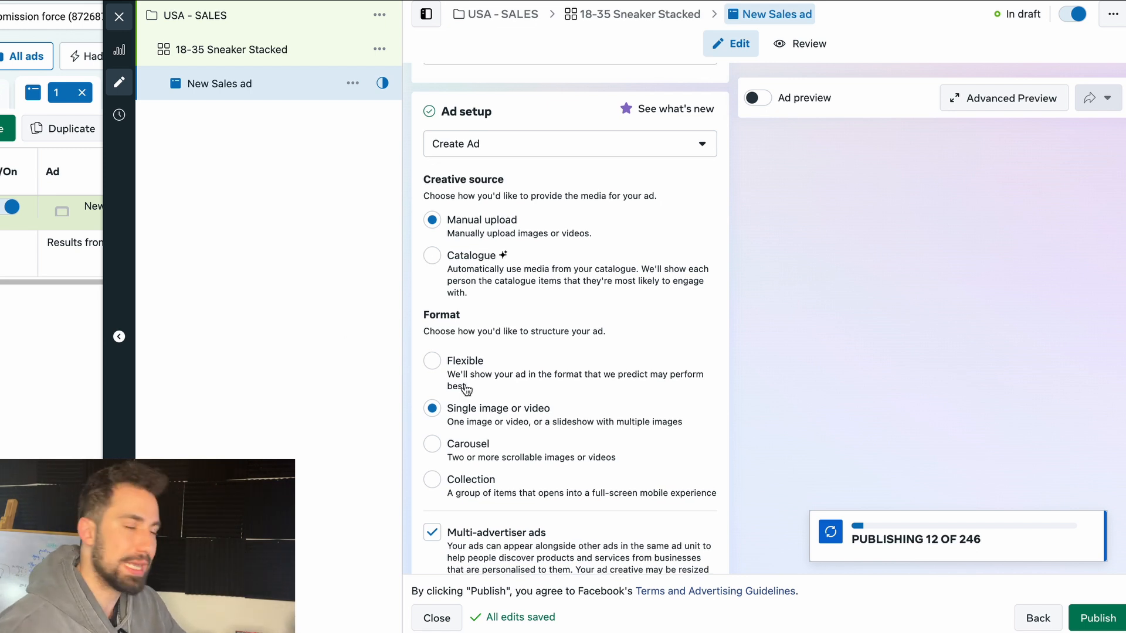
scroll(466, 389, "down", 3)
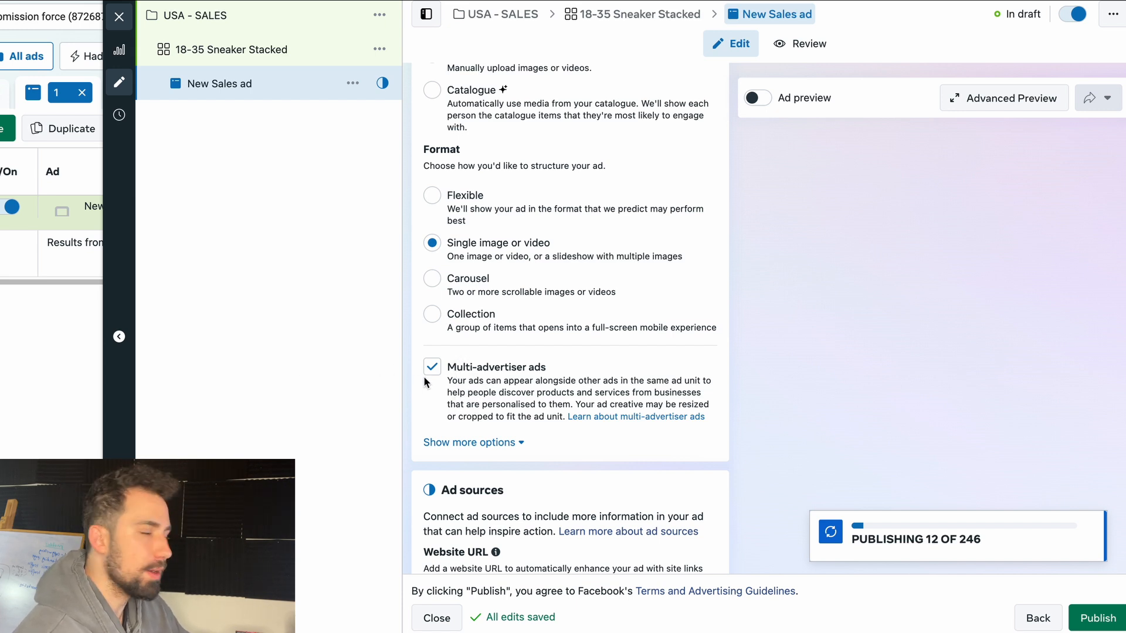
Step: Open the ad's optional schedule, check its start and end date settings, and remove the schedule
left_click(500, 449)
scroll(499, 440, "down", 1)
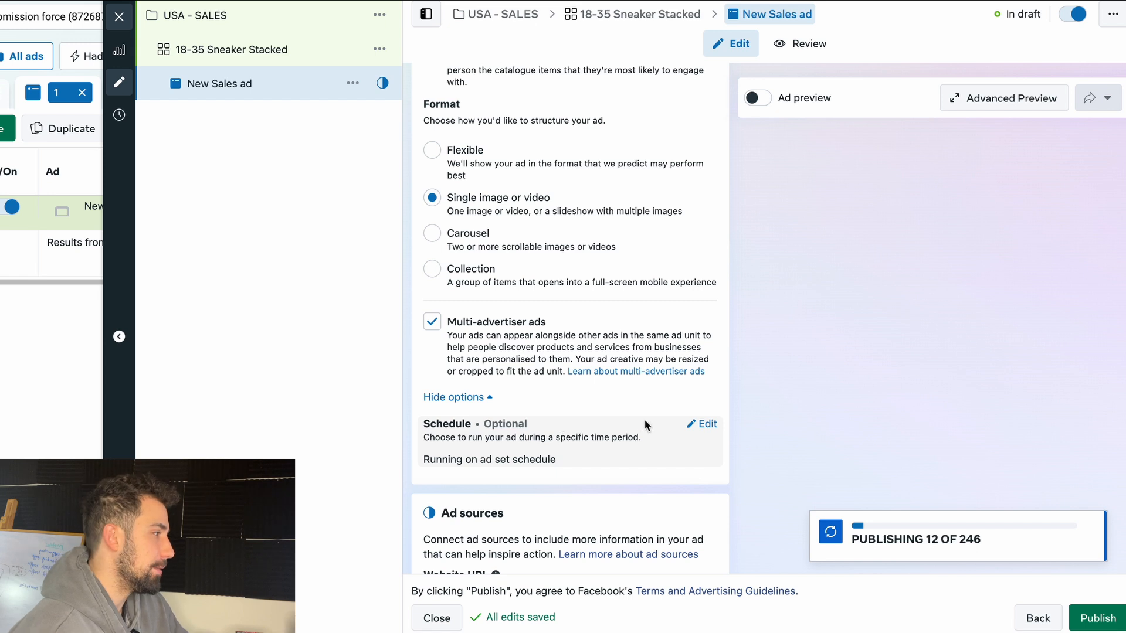
left_click(696, 424)
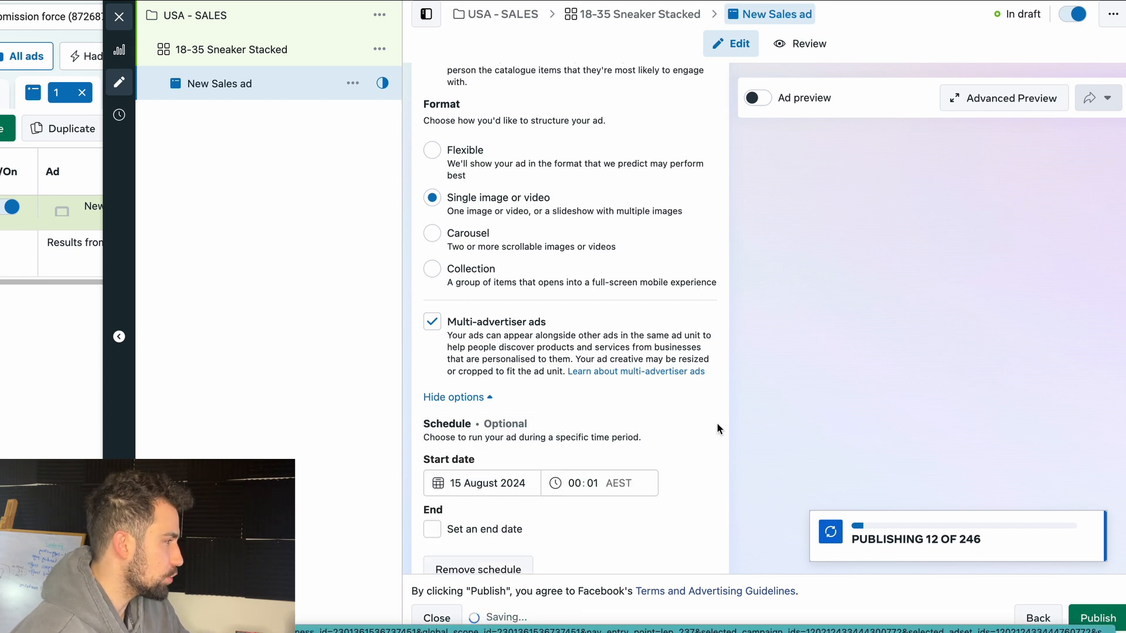
scroll(703, 428, "down", 1)
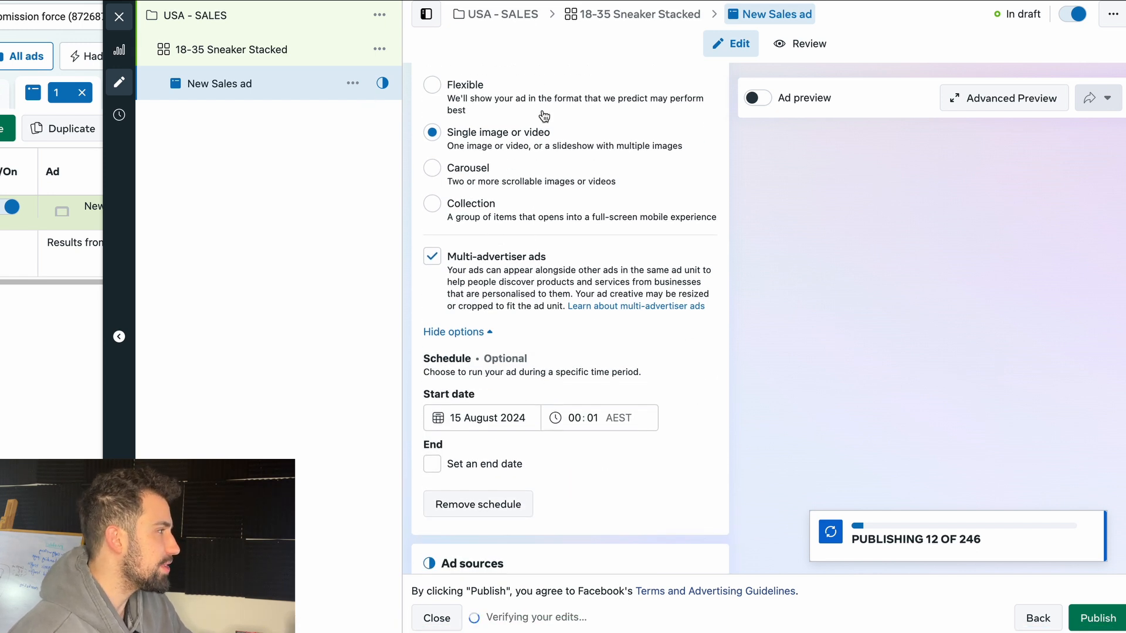
scroll(544, 115, "up", 10)
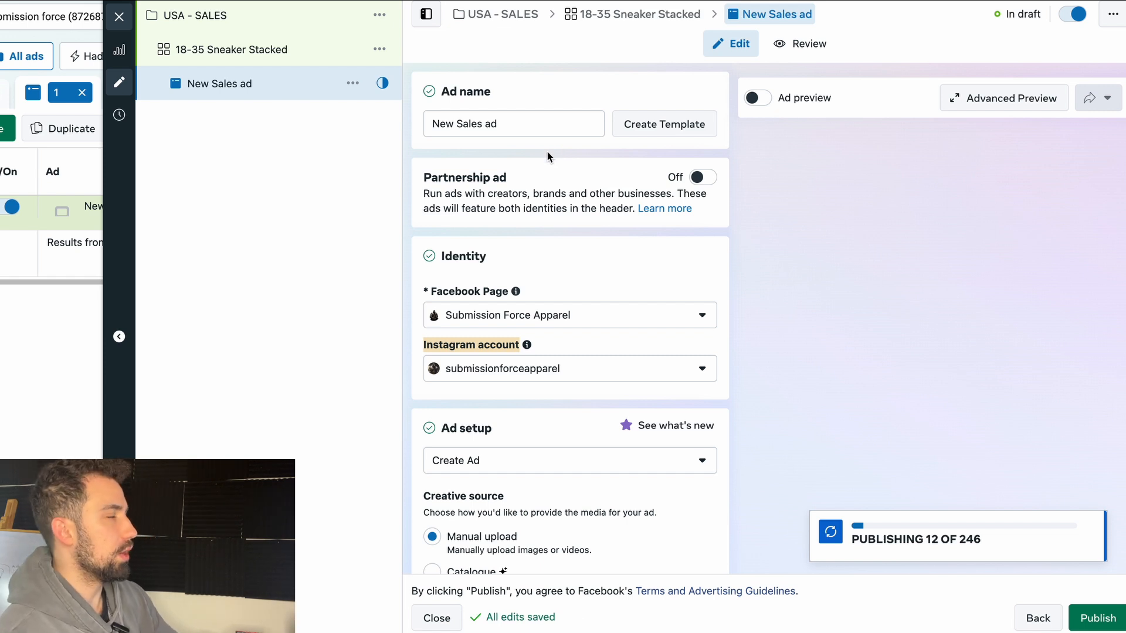
scroll(548, 156, "down", 1)
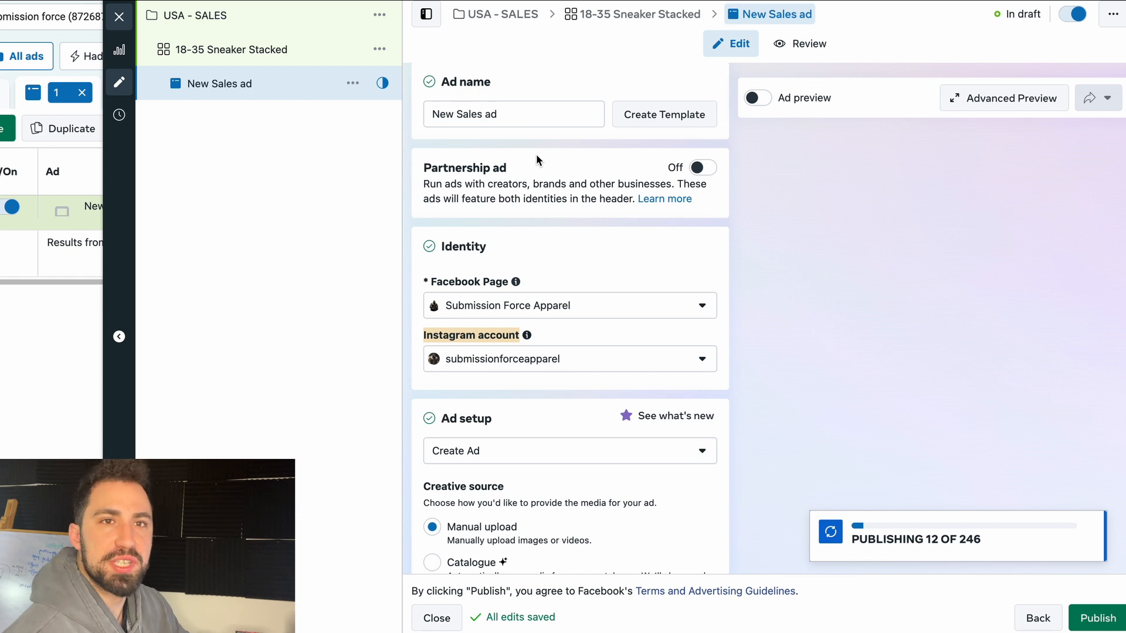
scroll(533, 344, "down", 5)
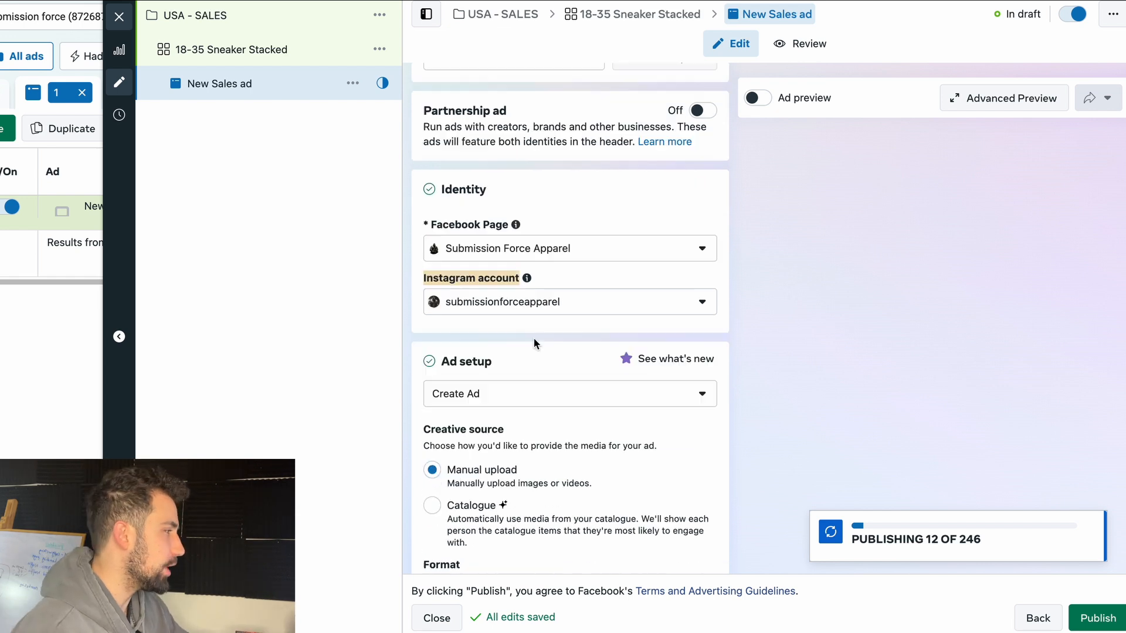
scroll(552, 360, "down", 5)
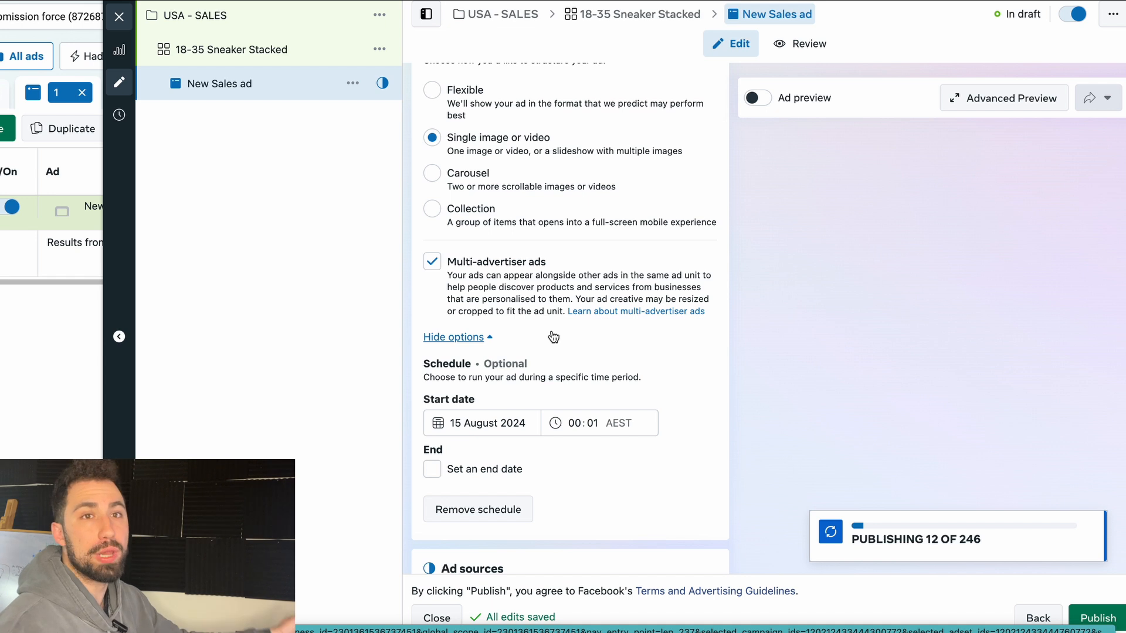
scroll(497, 385, "down", 1)
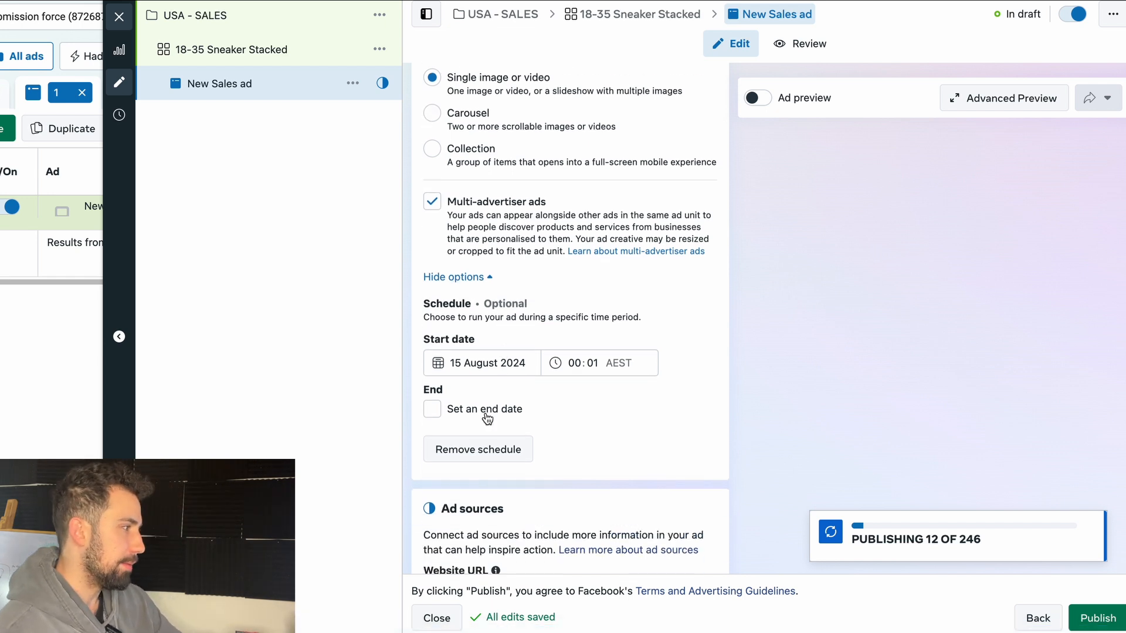
left_click(478, 450)
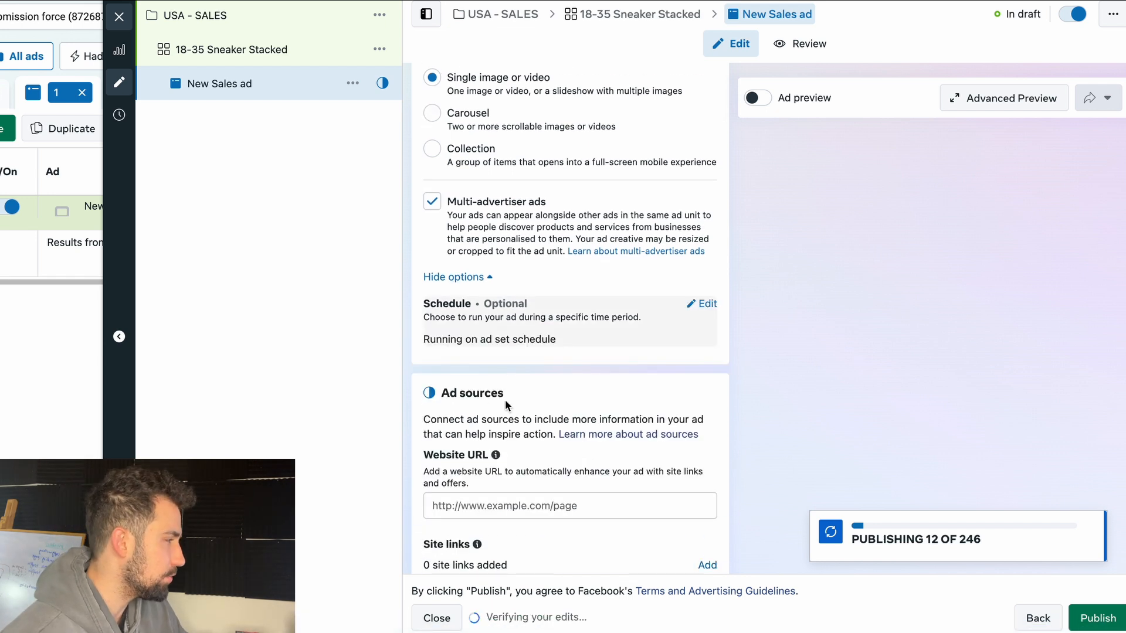
Step: Open the ad's optional schedule for editing, and review the website URL, site links, offers and ad creative fields
left_click(697, 307)
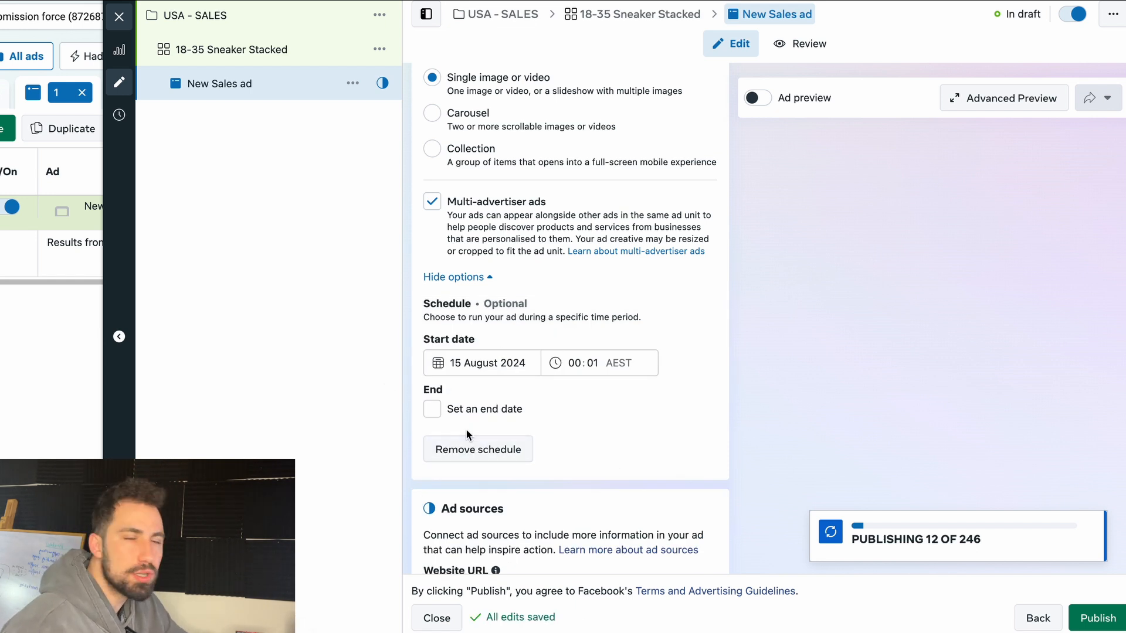
scroll(621, 455, "down", 1)
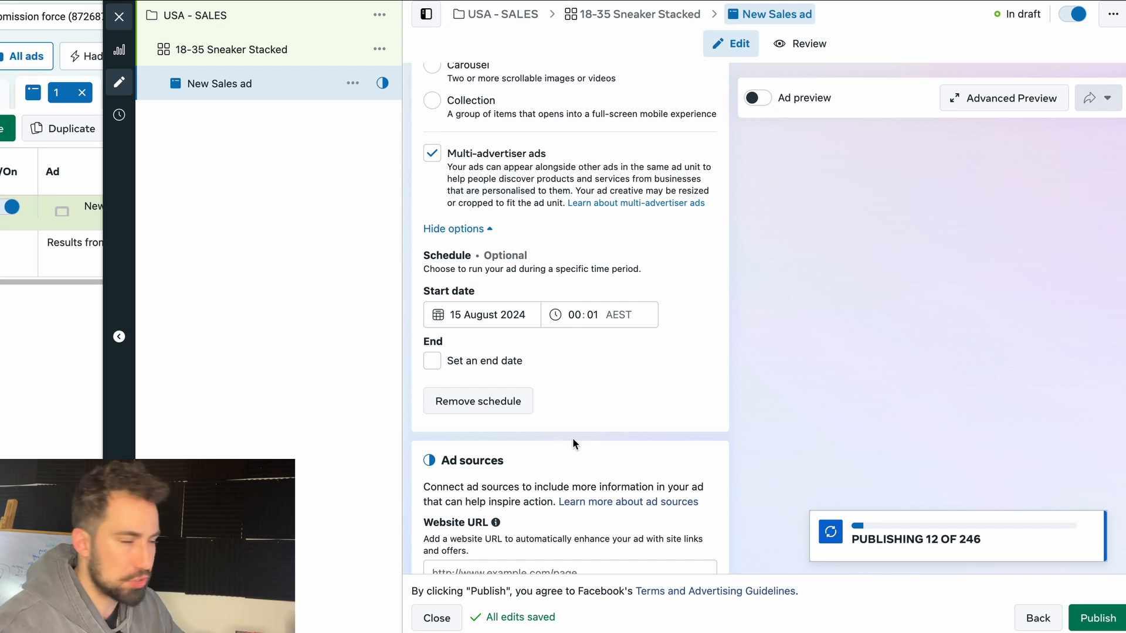
scroll(580, 434, "down", 5)
scroll(580, 321, "down", 1)
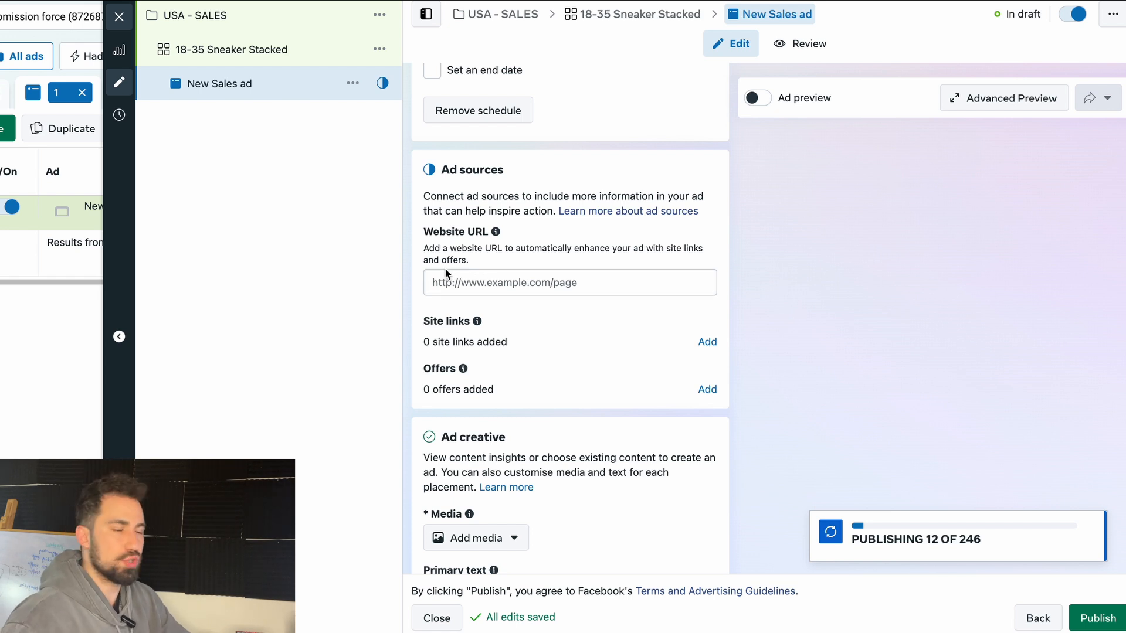
scroll(470, 323, "down", 2)
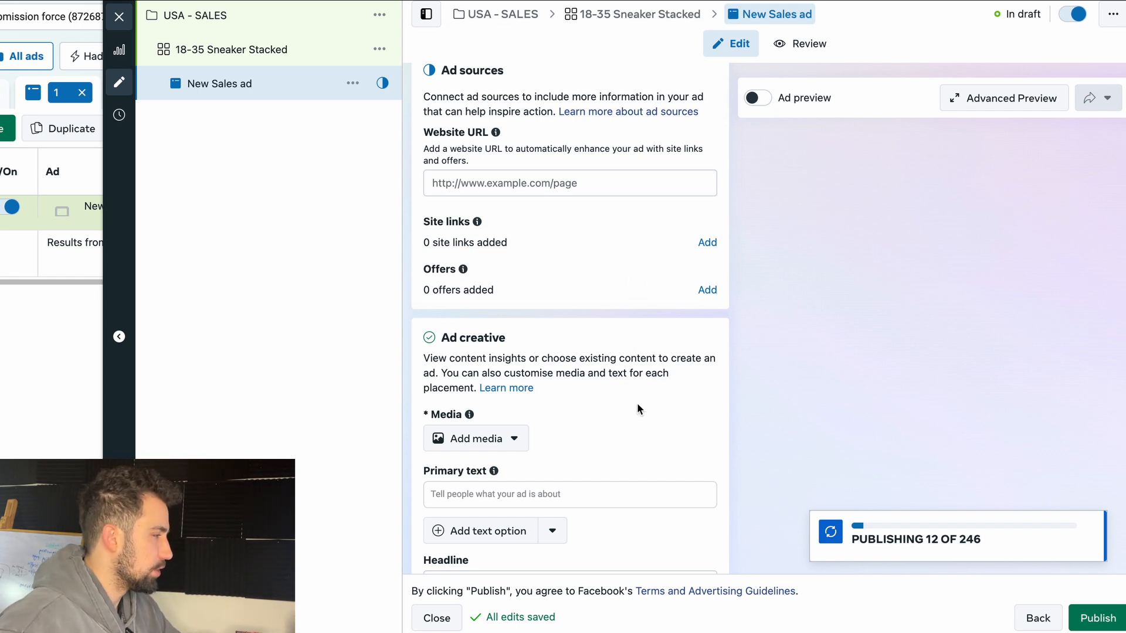
scroll(635, 400, "down", 5)
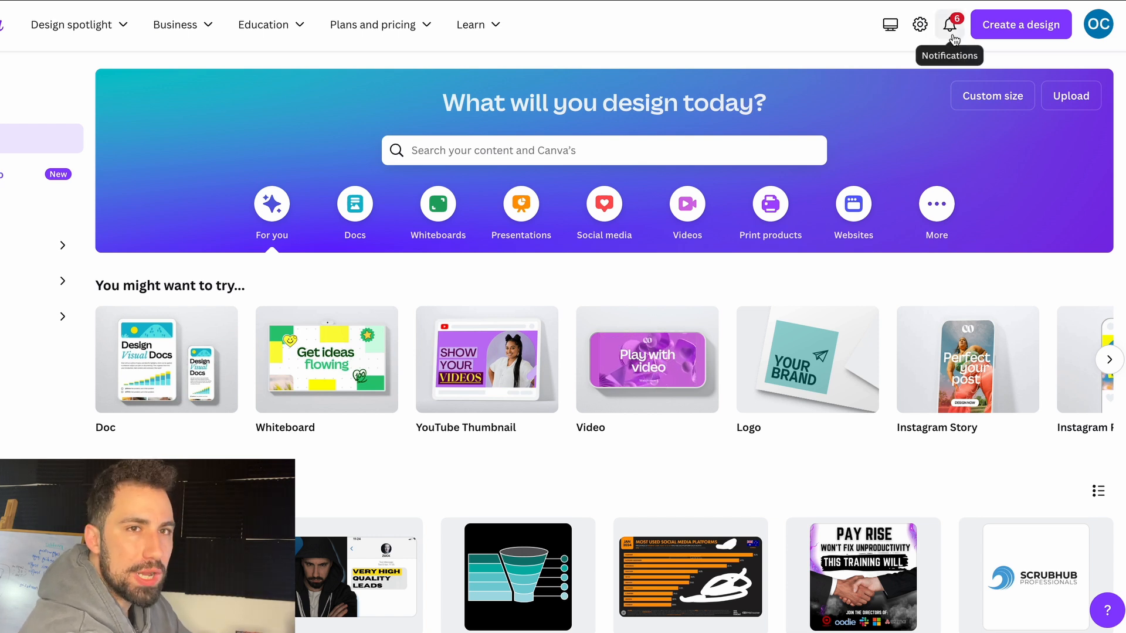
Step: Switch to Canva and create a new custom-size design of 1080 × 1080 px
left_click(1020, 36)
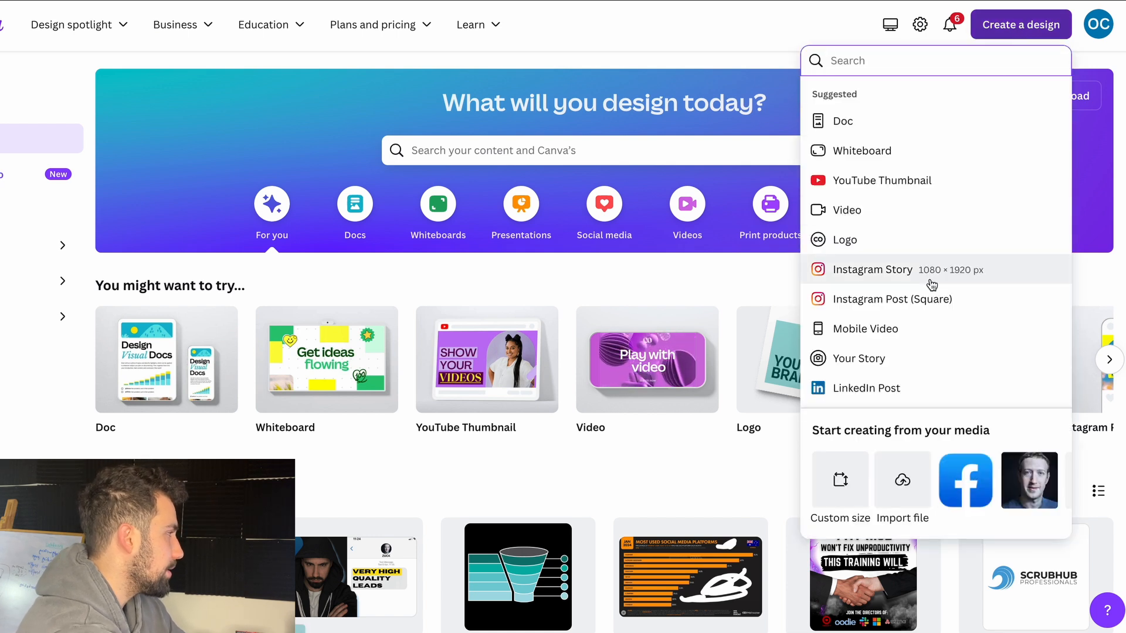
left_click(841, 477)
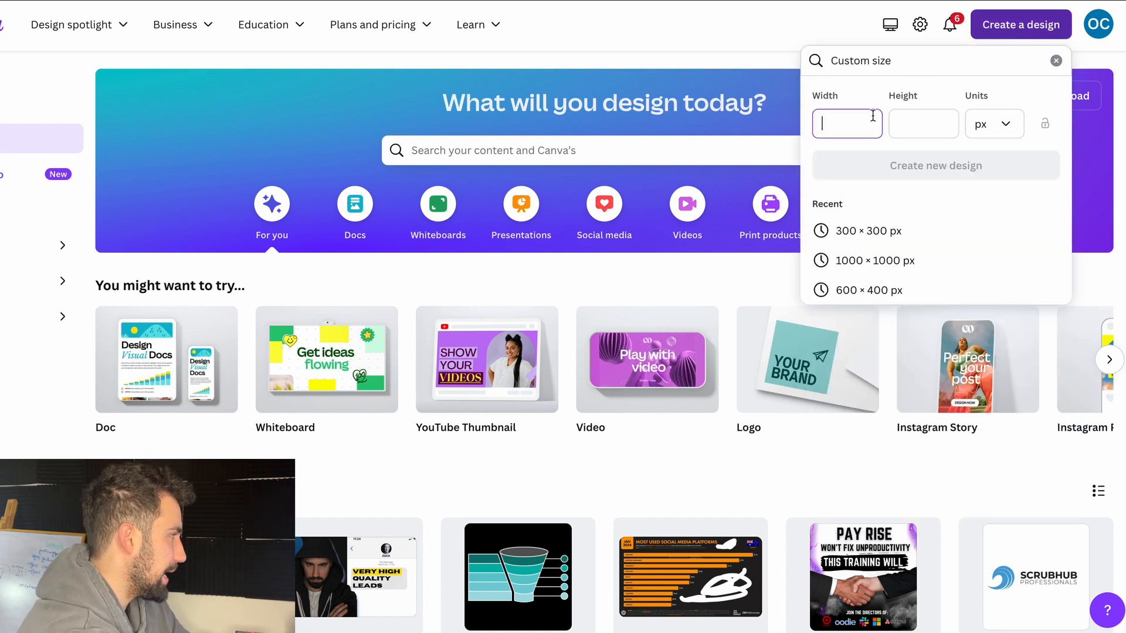
left_click(936, 125)
type("2080")
key("BackSpace")
key("BackSpace")
key("BackSpace")
key("BackSpace")
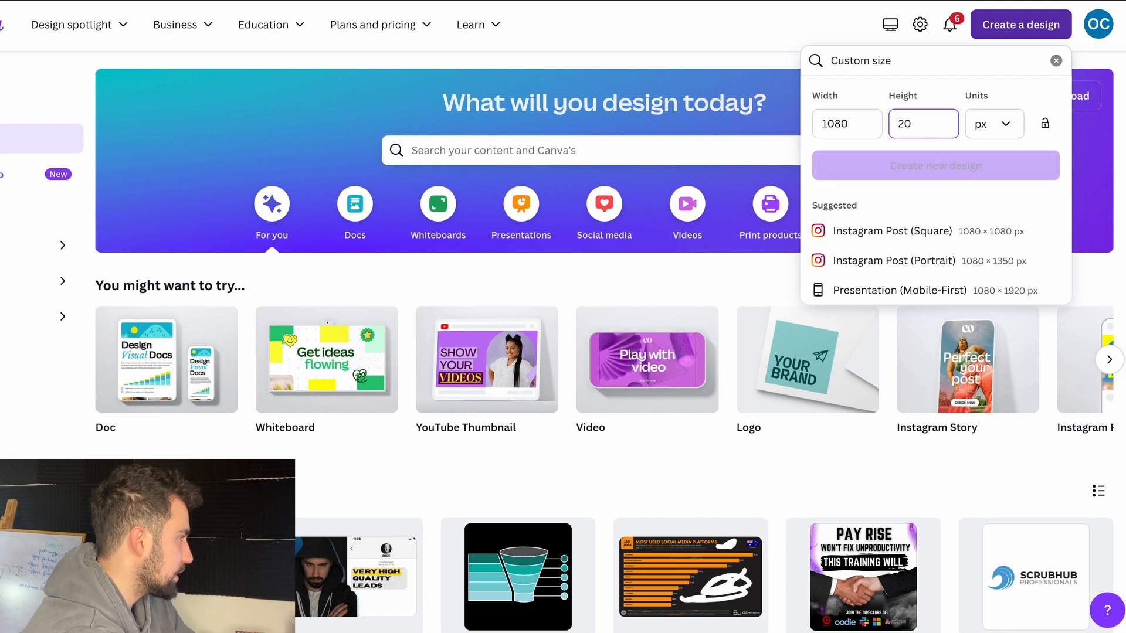
type("1080")
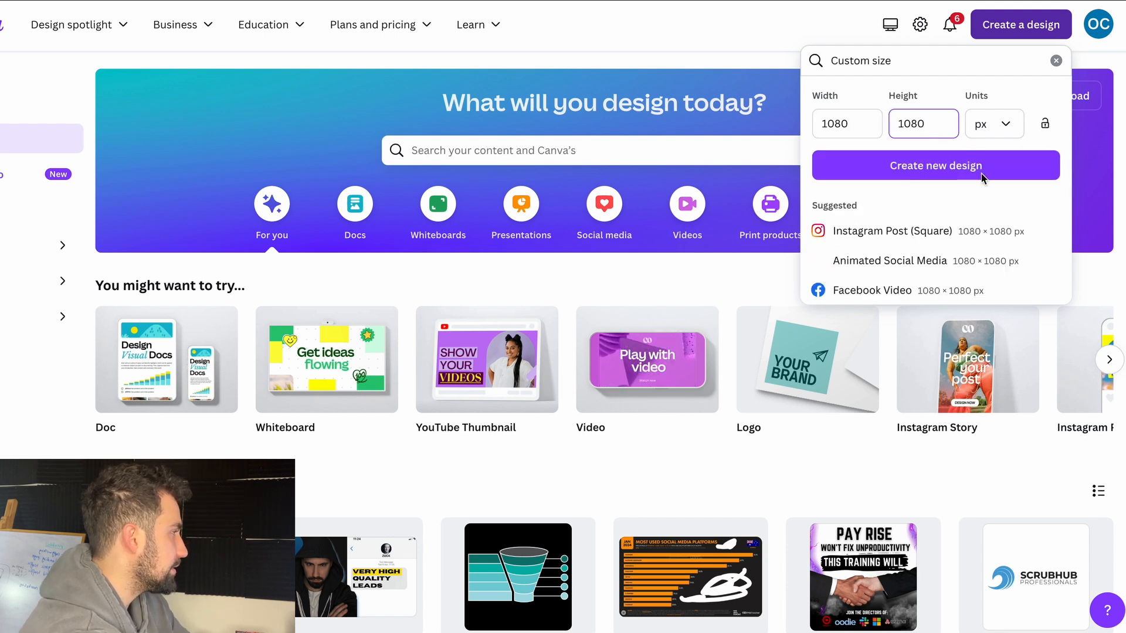
left_click(953, 167)
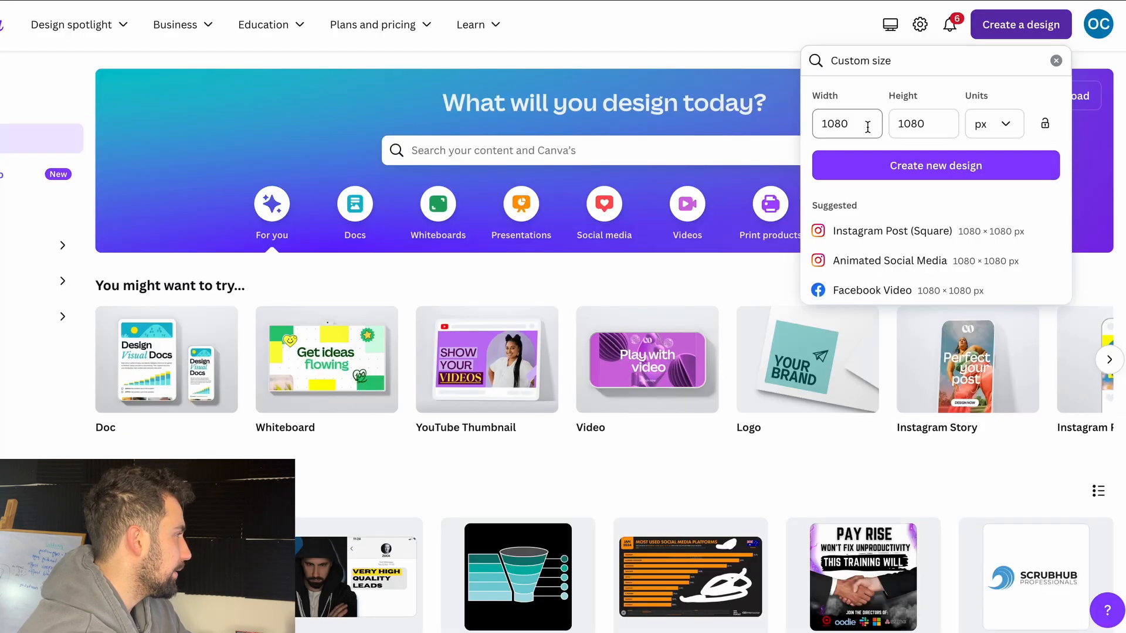
Step: Create a second custom-size design of 1080 × 1920 px and go back to the square design
double_click(935, 123)
type("1920")
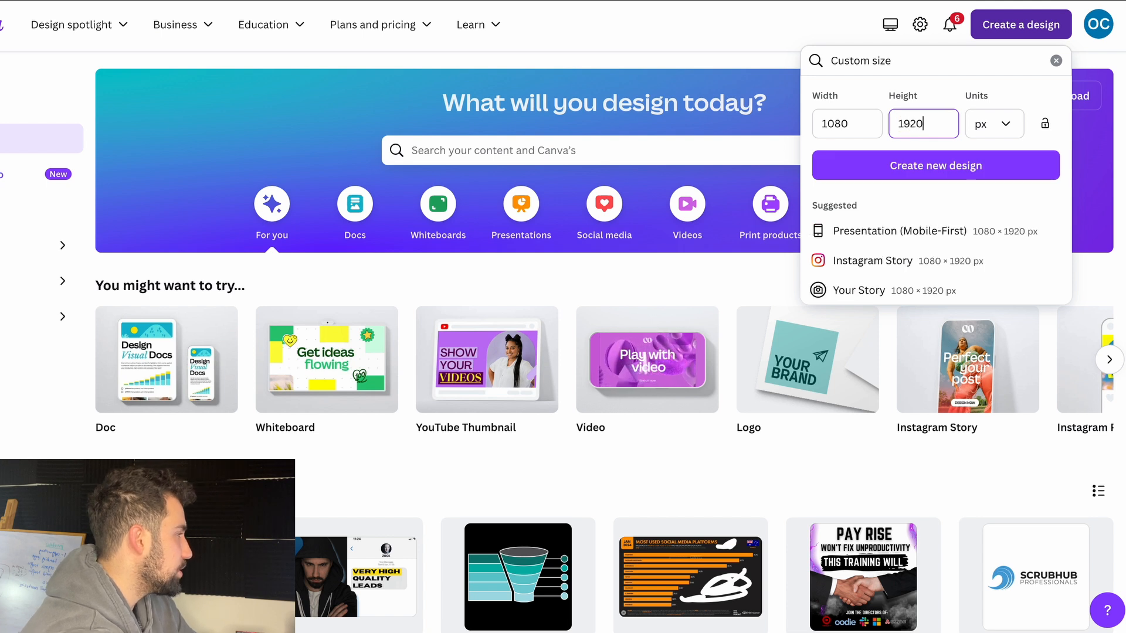
key("Return")
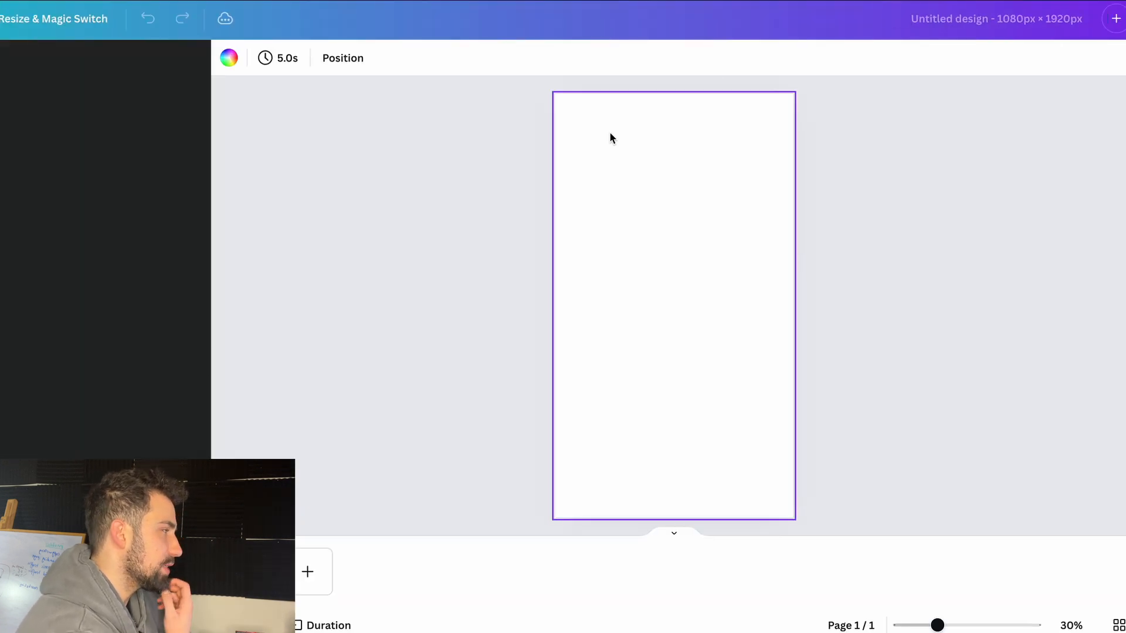
key("ctrl+Tab")
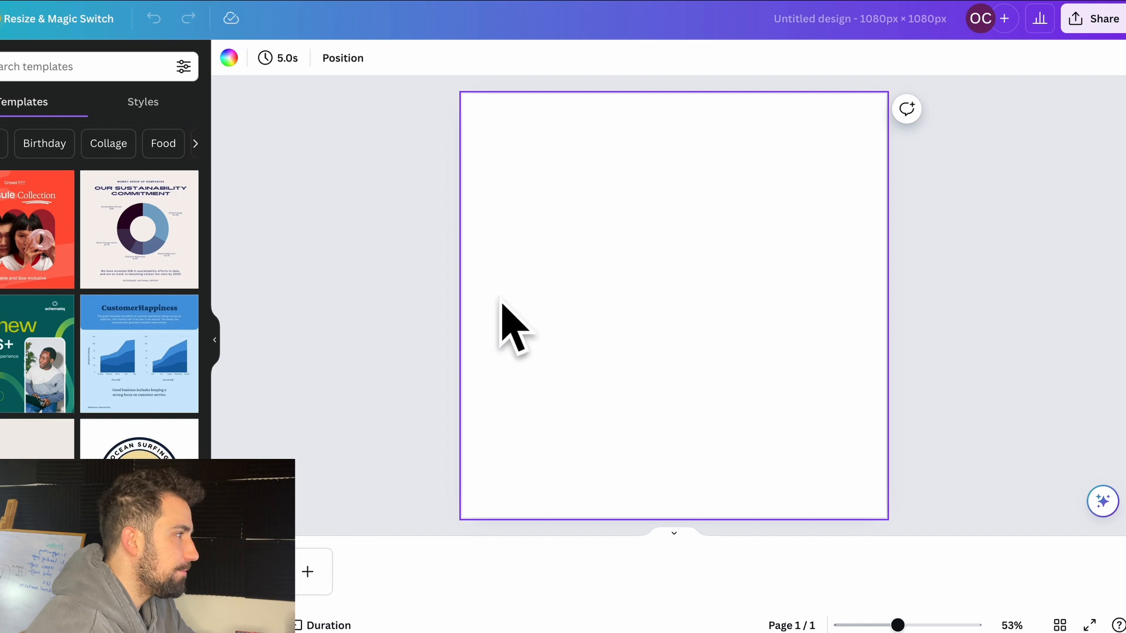
Step: Search the templates for "shoe" and apply the dark White Sneakers design to the square 1080 × 1080 px page
key("ctrl+Tab")
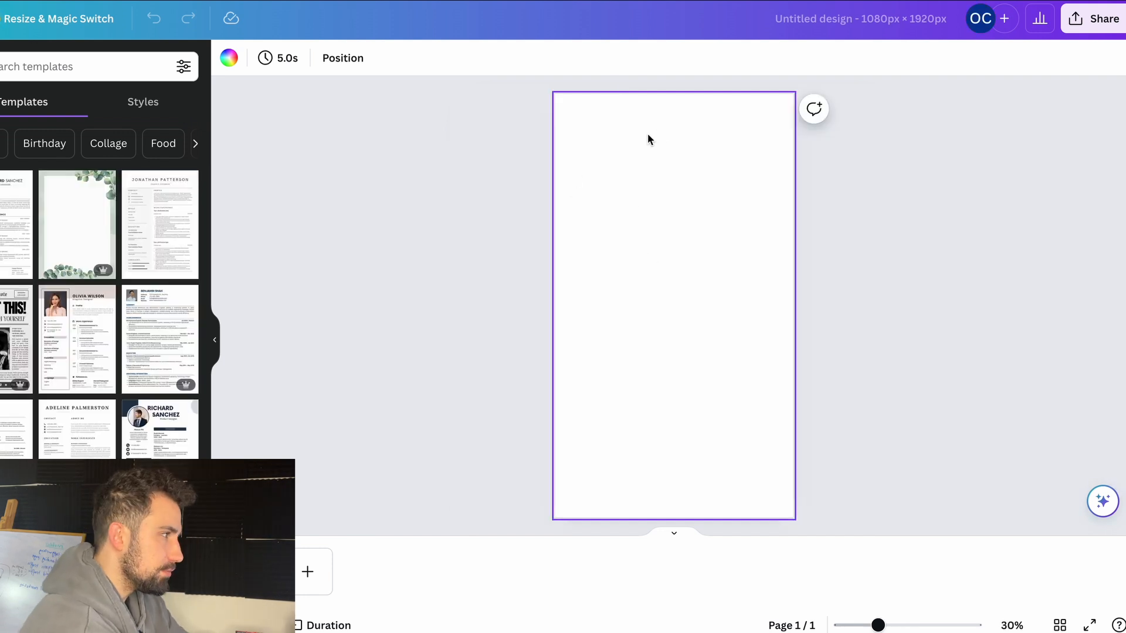
key("ctrl+Tab")
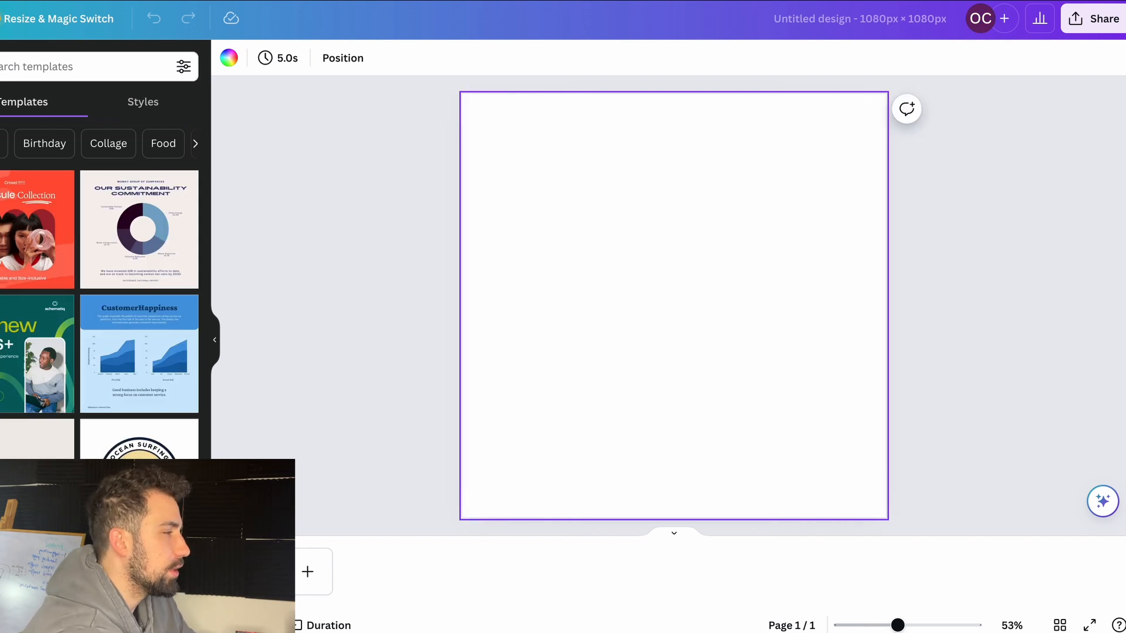
left_click(5, 64)
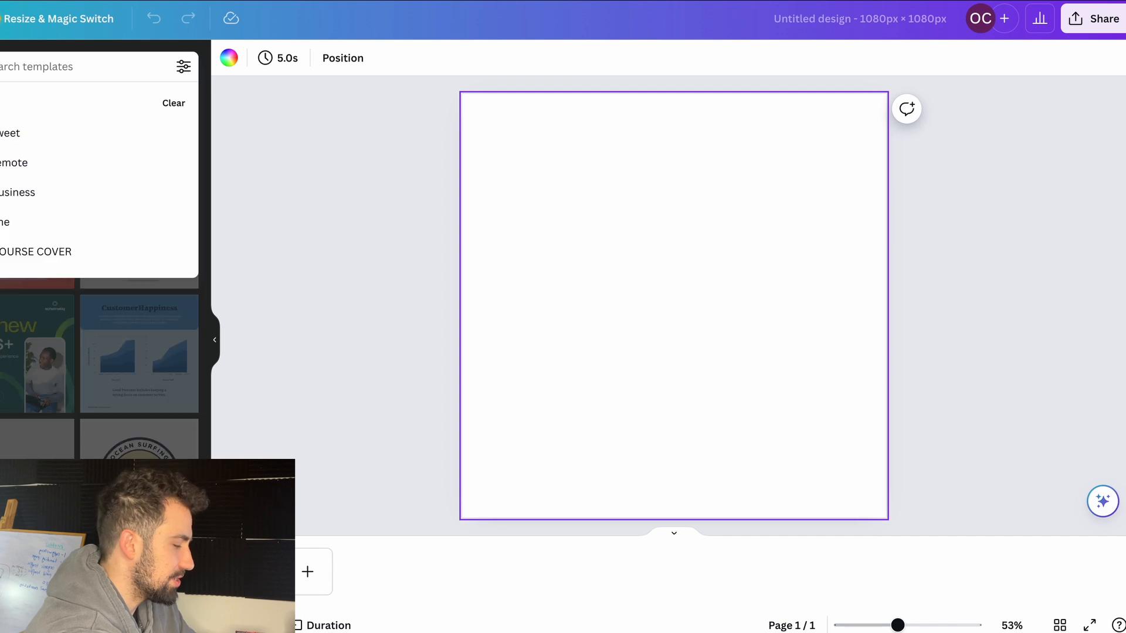
type("shoe")
key("Return")
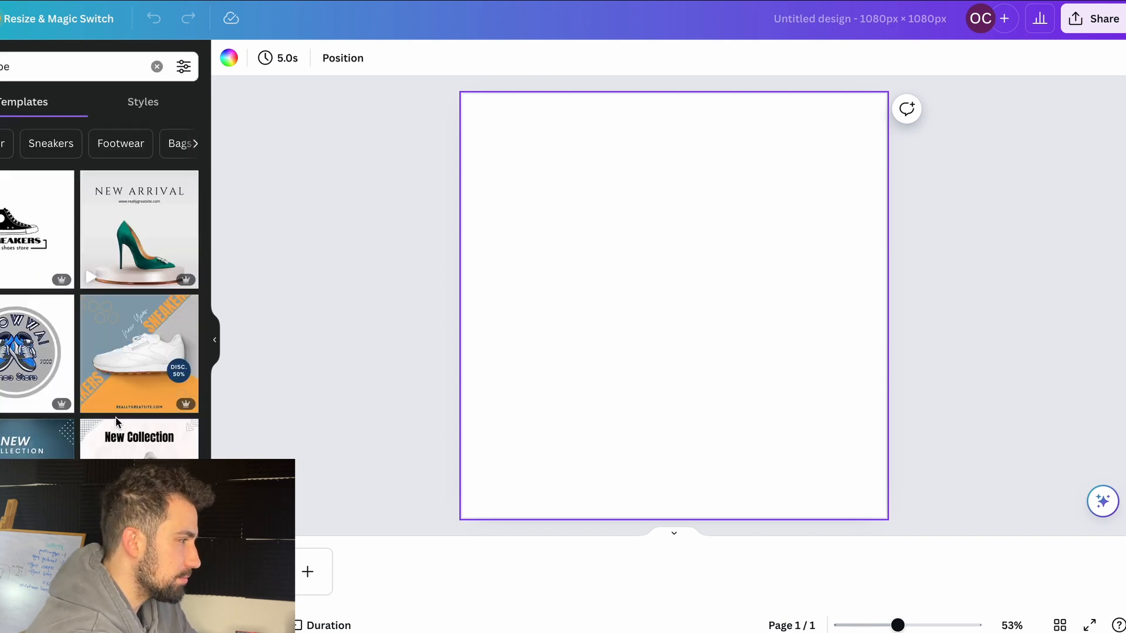
scroll(43, 455, "down", 3)
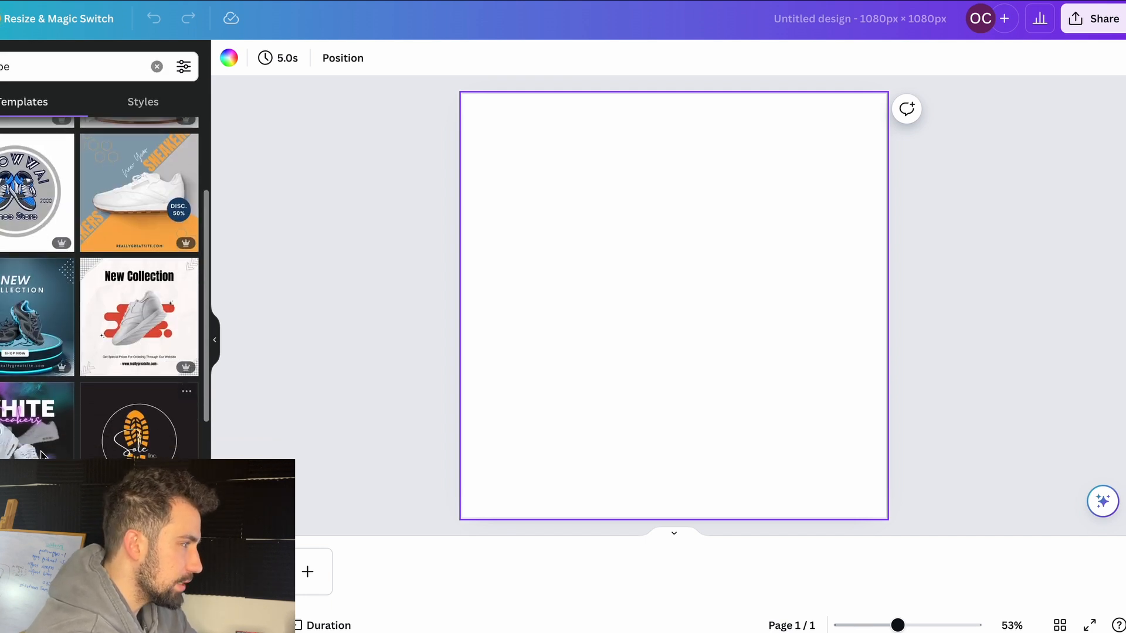
left_click(4, 446)
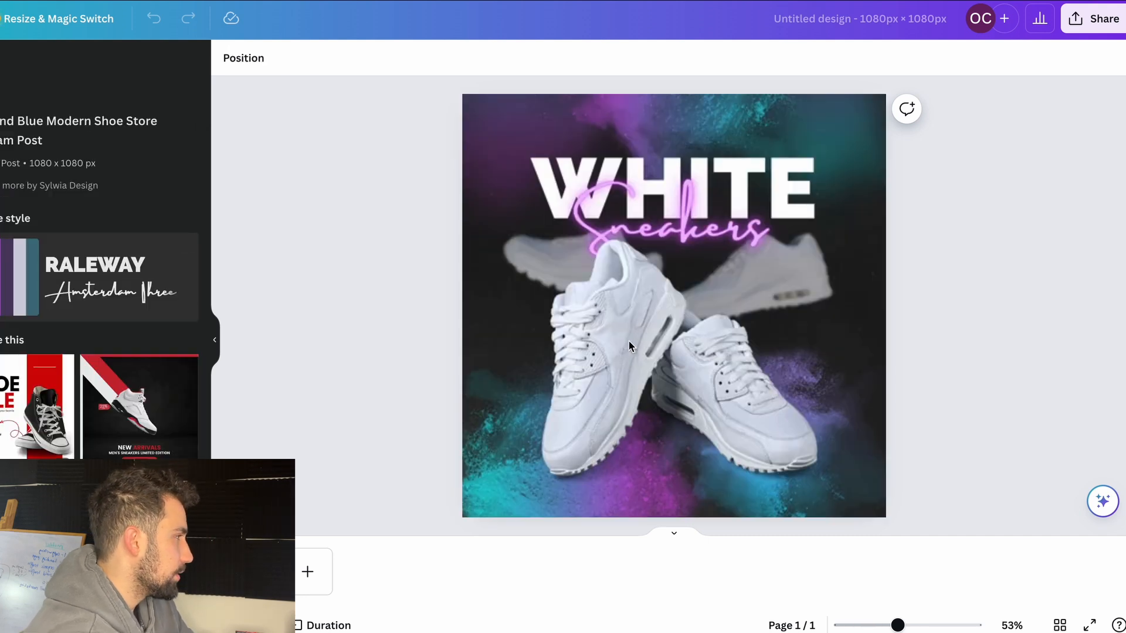
Step: Delete the front pair of white sneakers and the faded pair behind it from the design
left_click(617, 280)
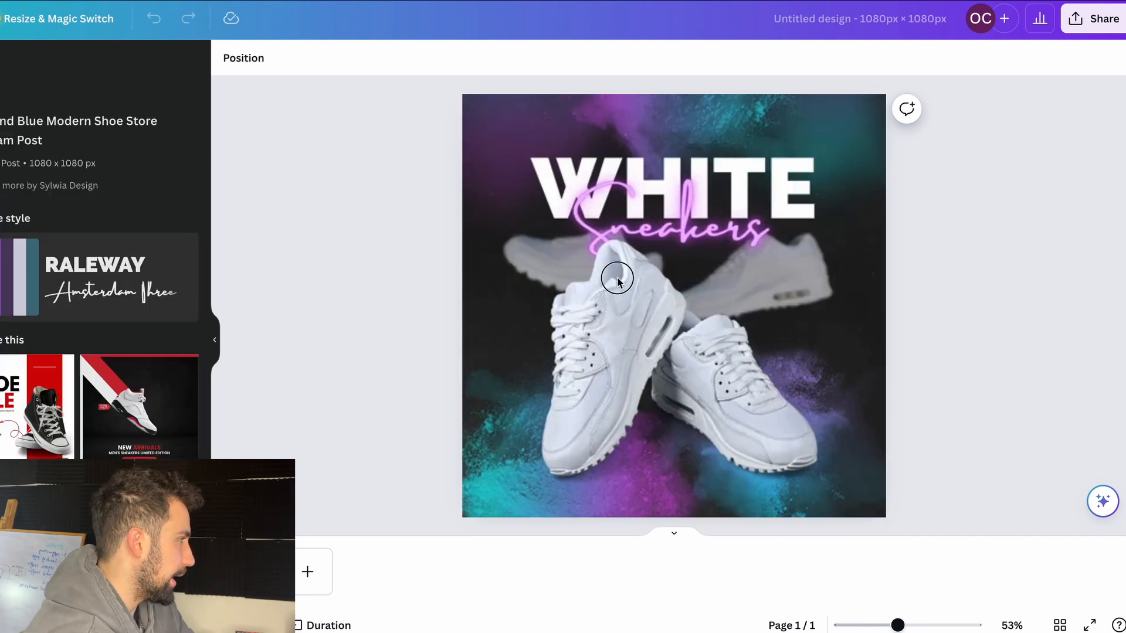
left_click(721, 390)
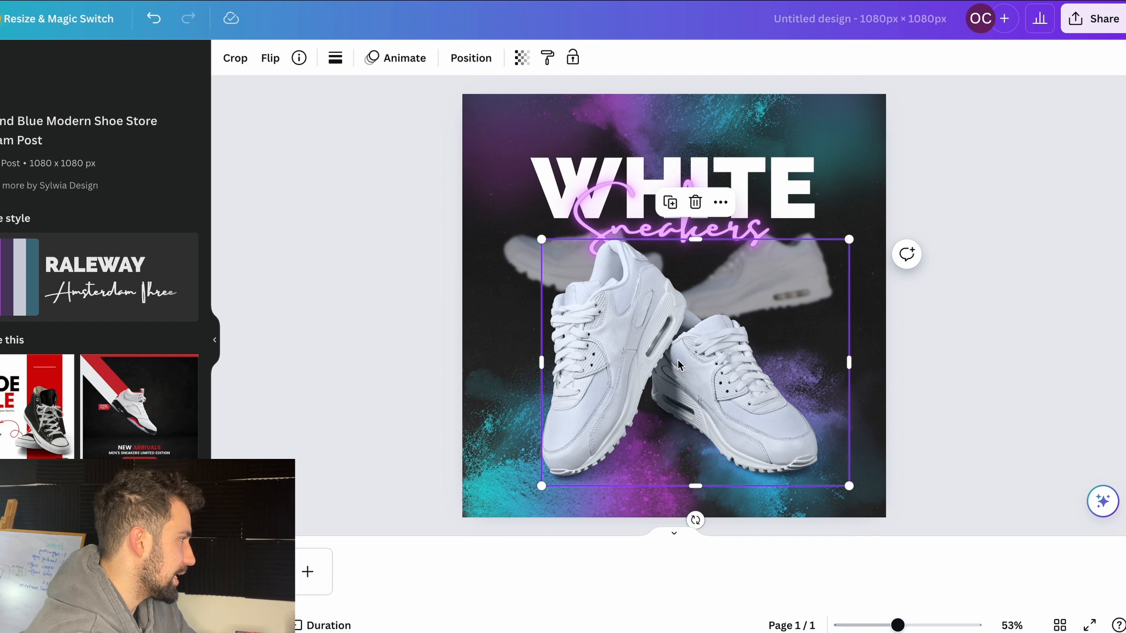
key("Delete")
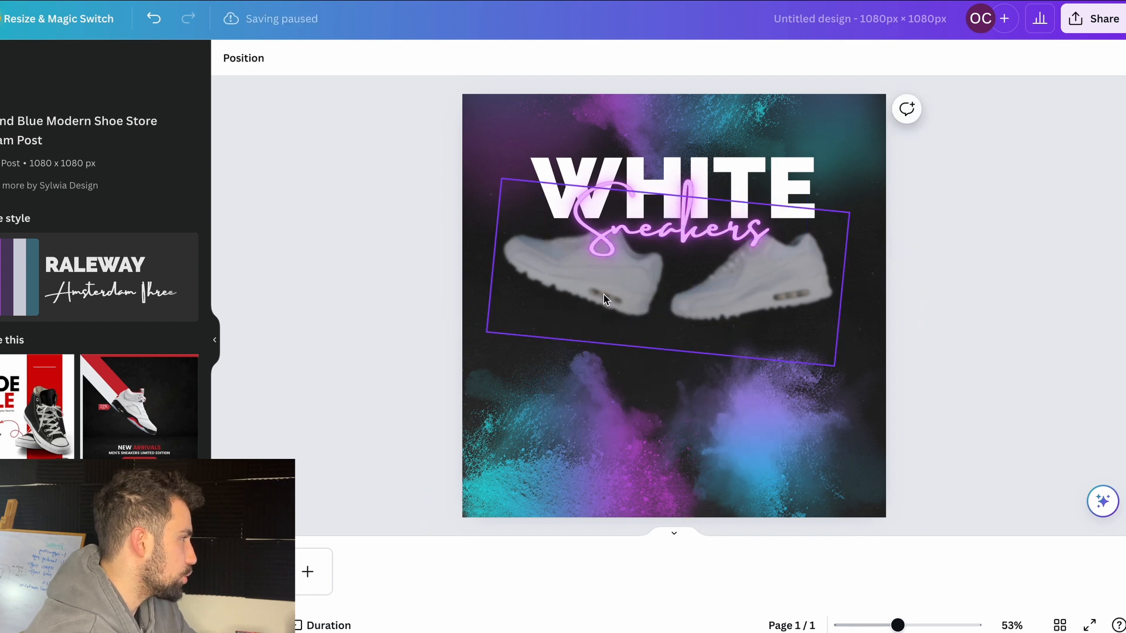
left_click(604, 294)
key("Delete")
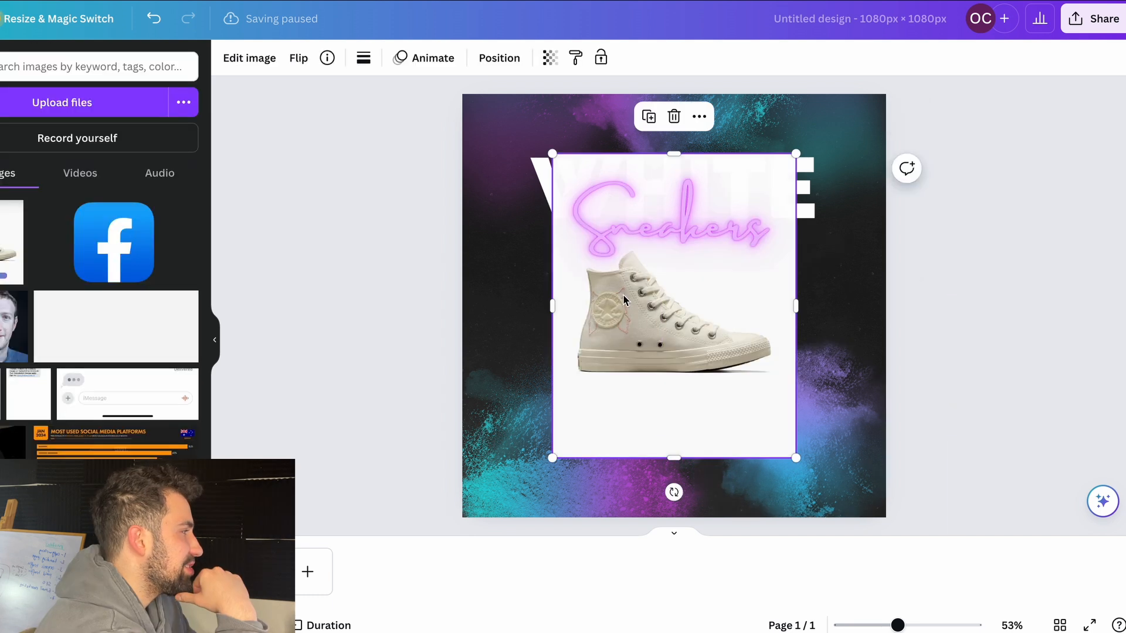
Step: Position and enlarge the high-top shoe photo below the title and remove its background
left_click_drag(621, 320, 550, 358)
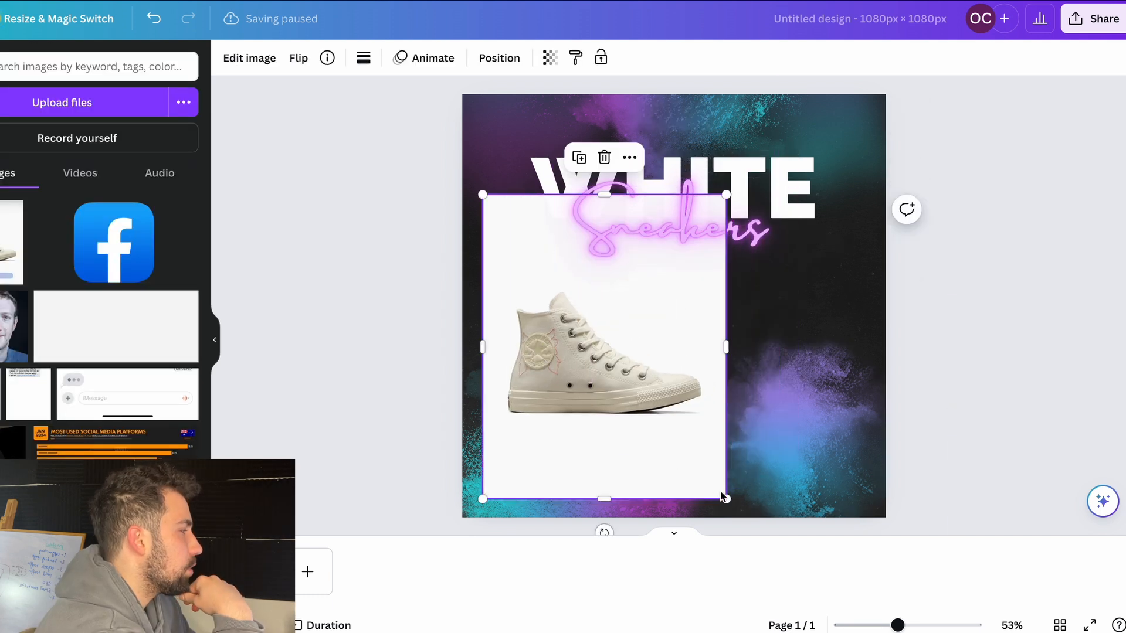
left_click_drag(725, 497, 779, 531)
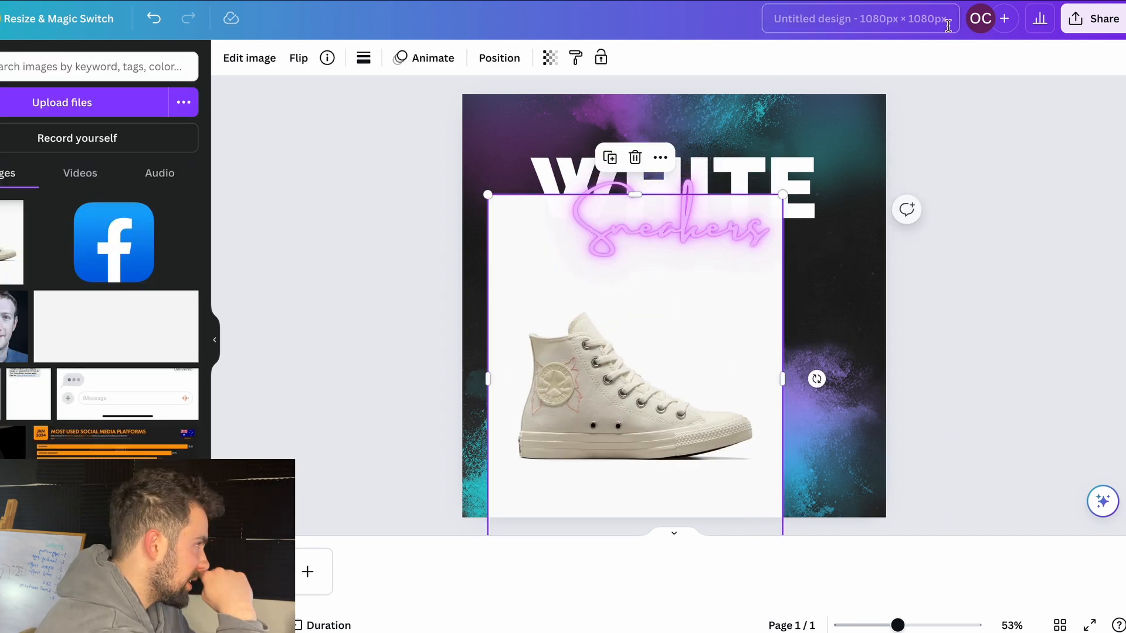
right_click(597, 298)
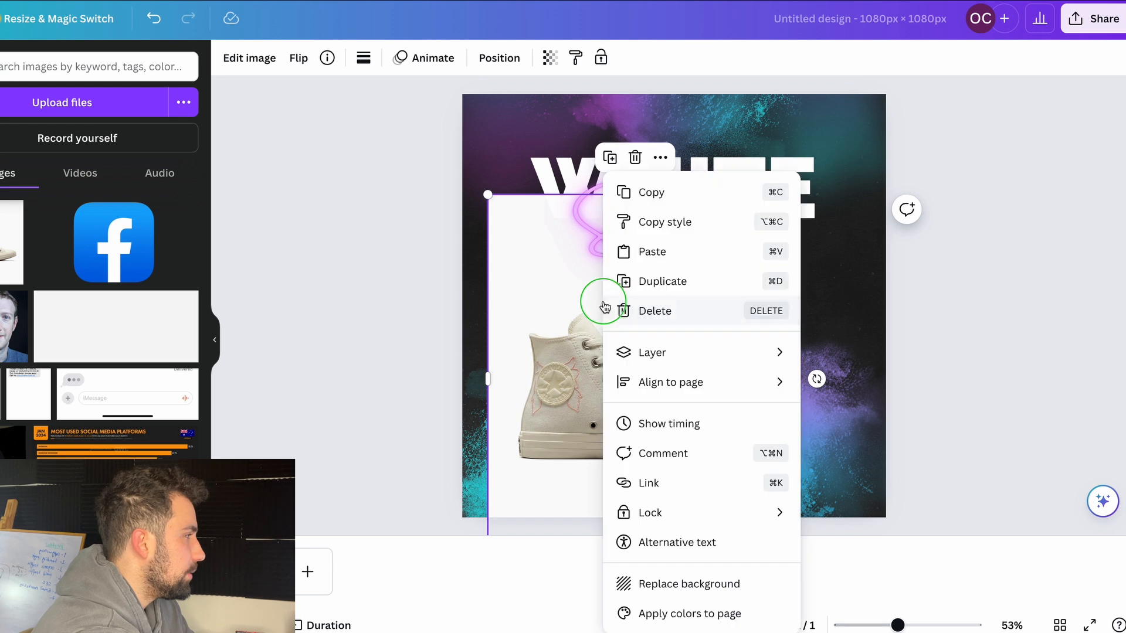
left_click(251, 58)
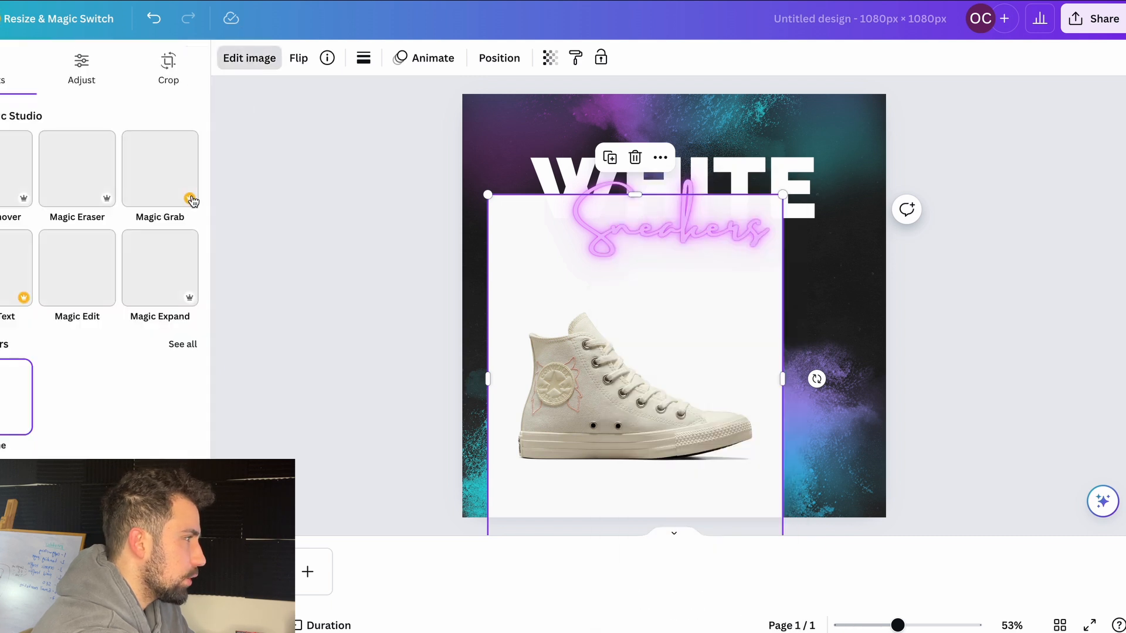
left_click(145, 196)
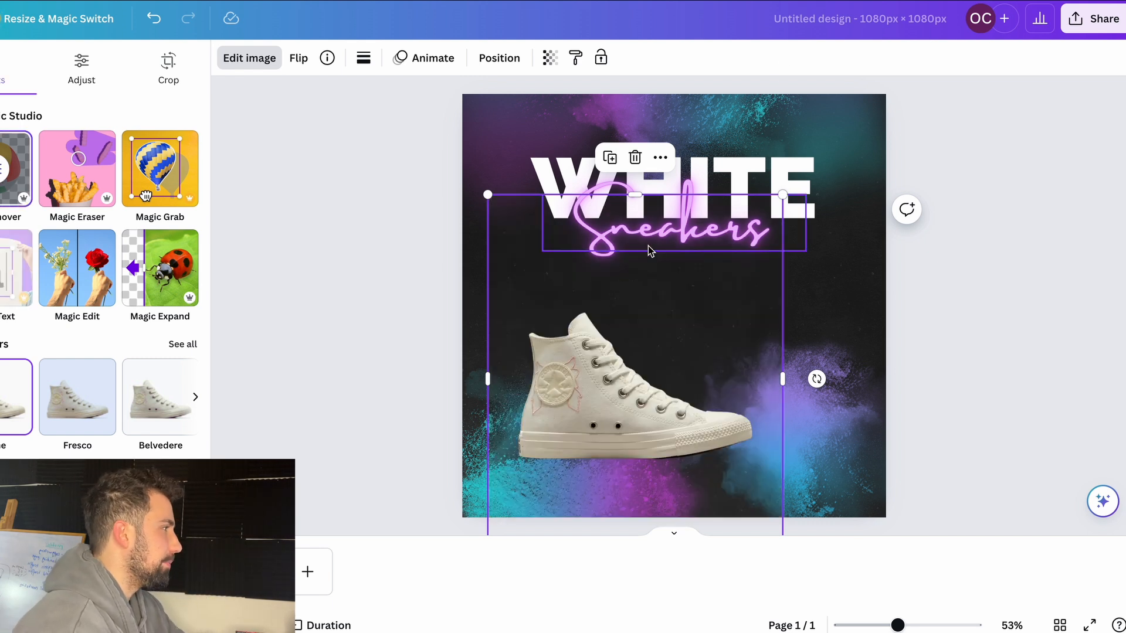
Step: Place a second copy of the shoe beside the first, flip it horizontally, and shift the original shoe up and outward
left_click_drag(628, 368, 812, 382)
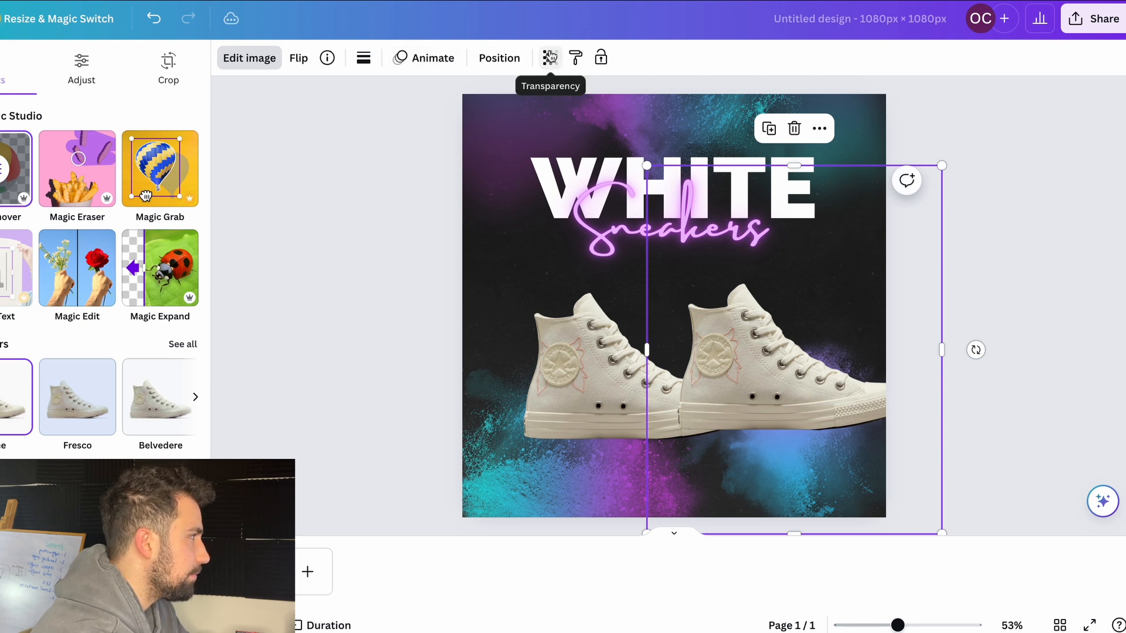
left_click(300, 58)
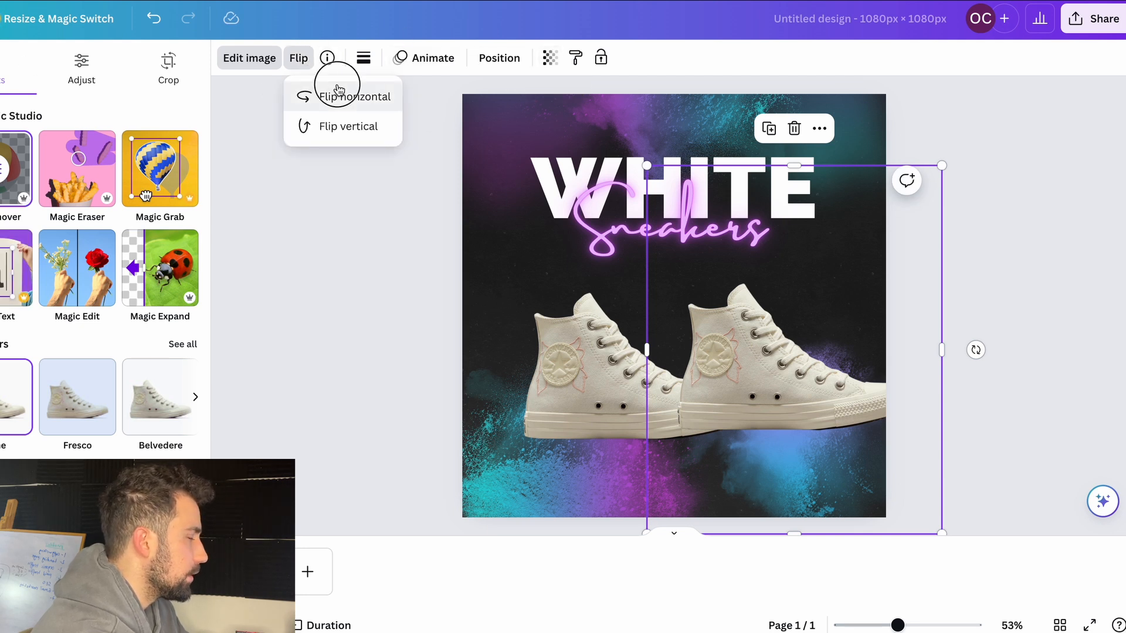
left_click(305, 96)
left_click(564, 390)
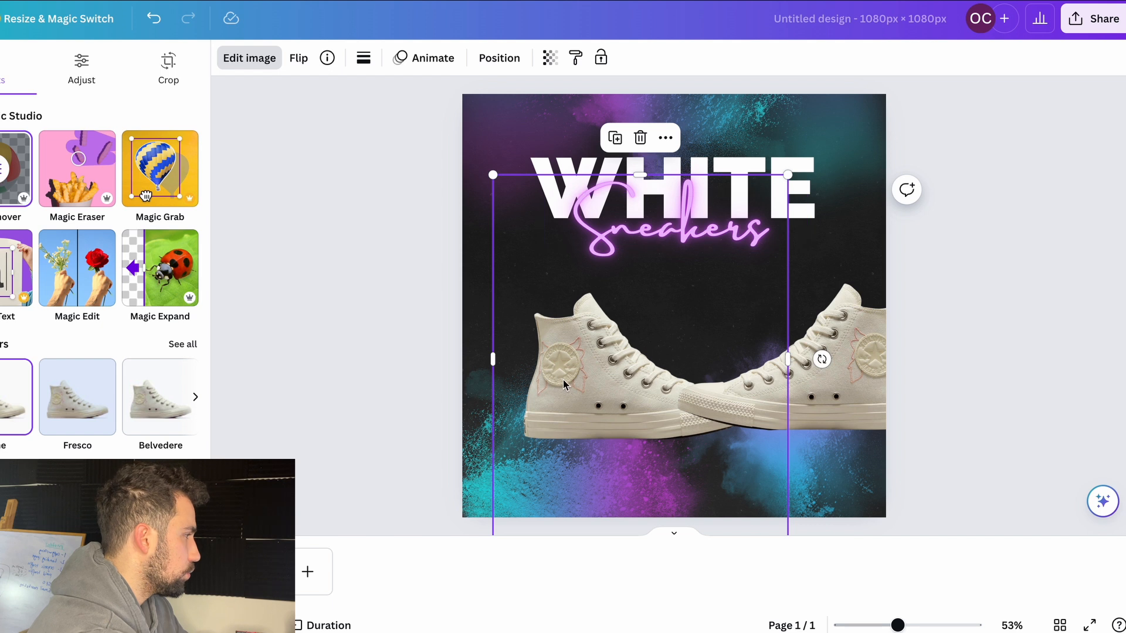
left_click_drag(564, 384, 522, 345)
Step: Apply the Drop shadow effect to the original, unflipped shoe
scroll(26, 311, "down", 2)
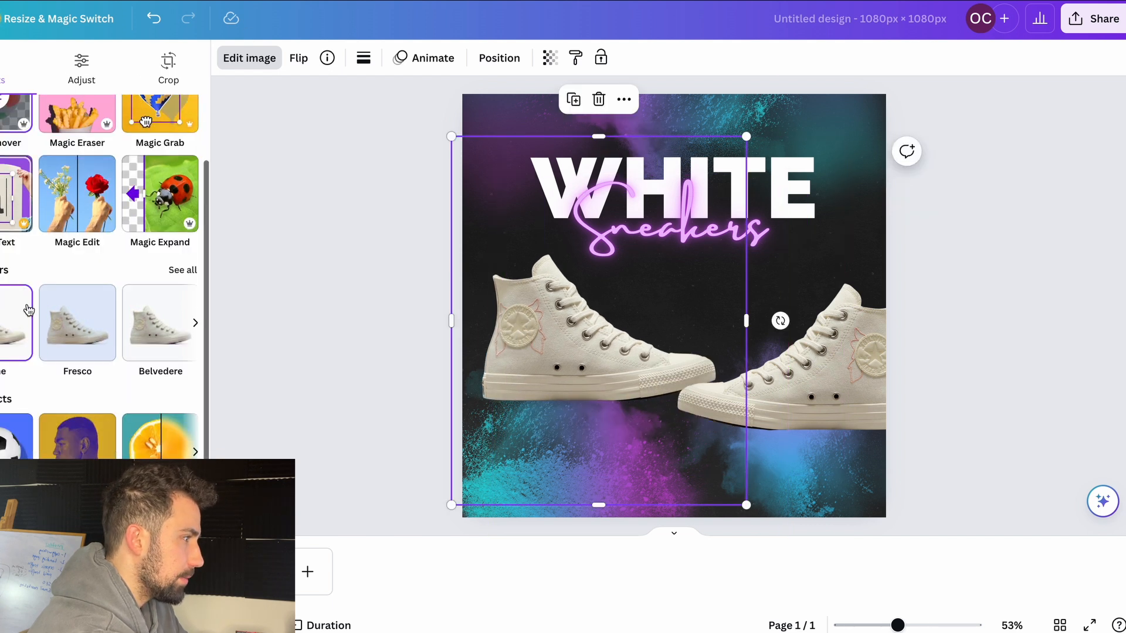
left_click(19, 435)
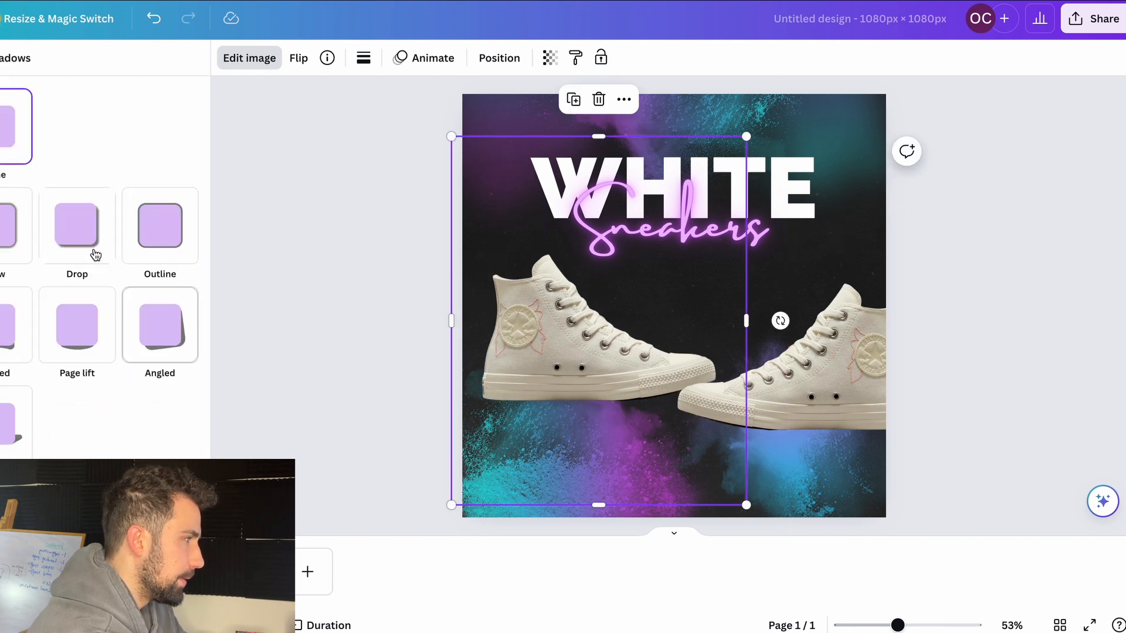
left_click(88, 233)
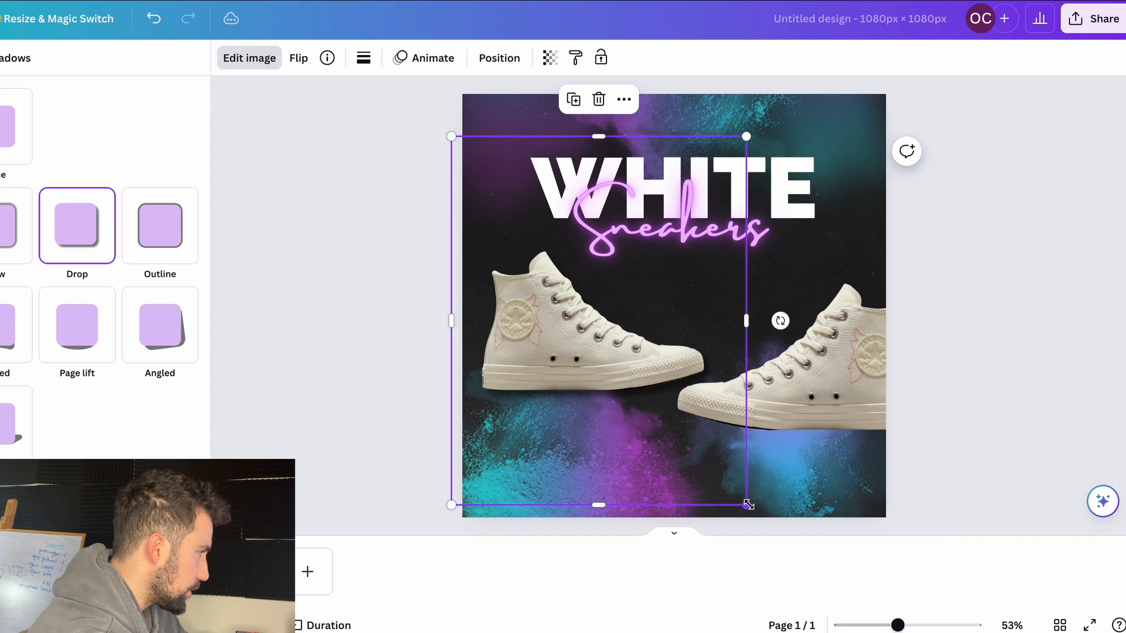
Step: Apply the Outline shadow effect to the flipped shoe and move it inward over the other shoe's toe
left_click(835, 433)
left_click(142, 234)
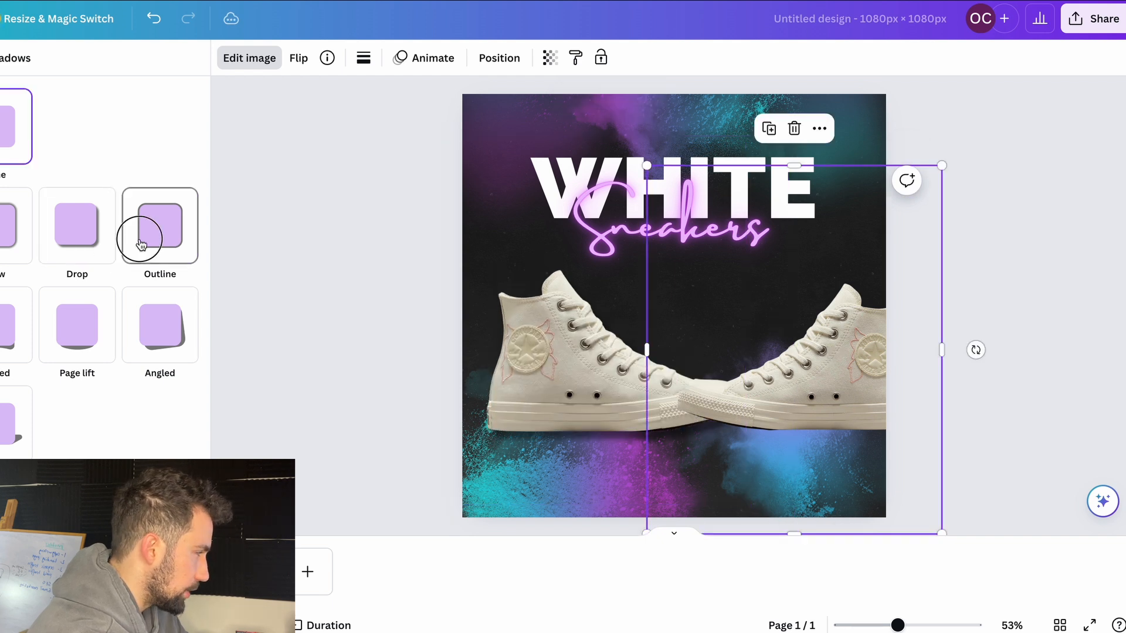
left_click_drag(795, 373, 746, 350)
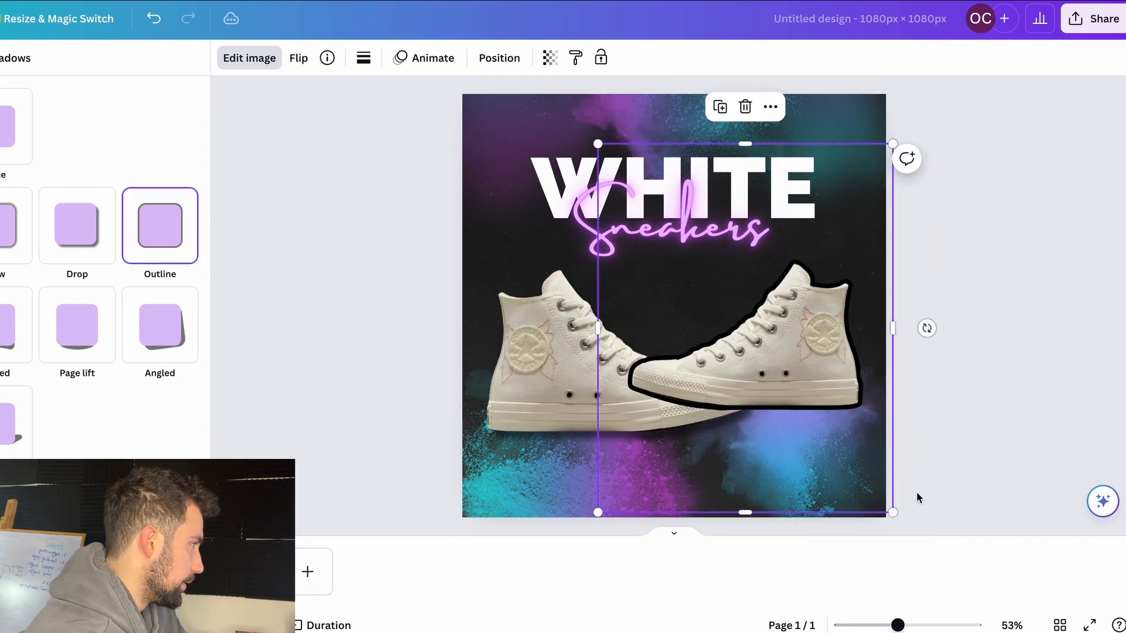
Step: Apply the Outline shadow effect to the unflipped shoe and change its outline colour to dark red
left_click(485, 344)
left_click(141, 228)
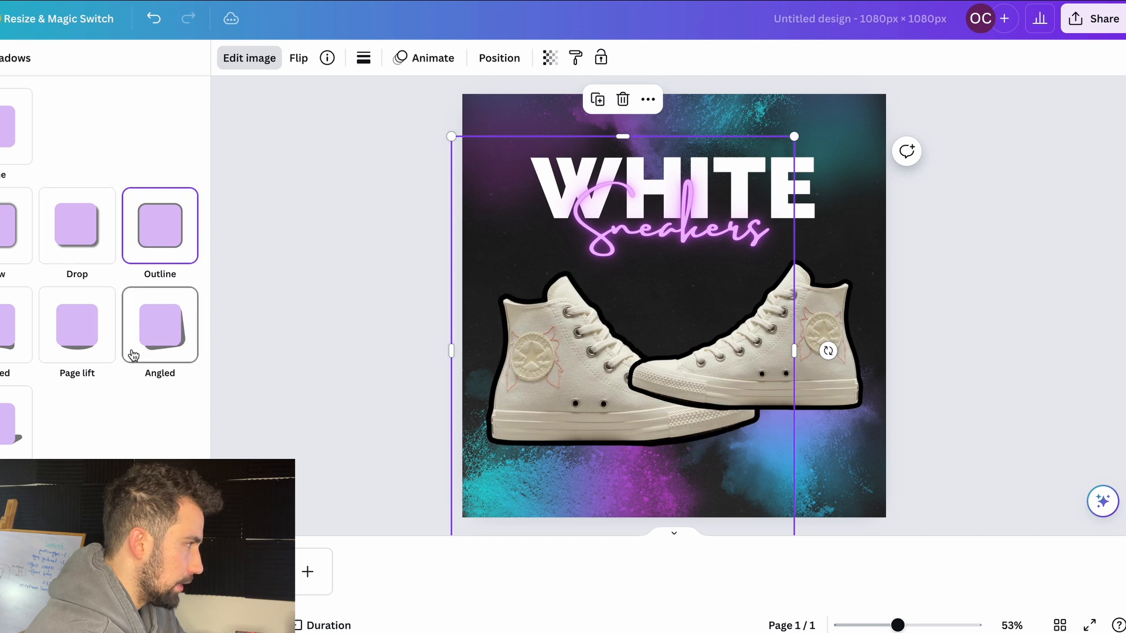
left_click(186, 557)
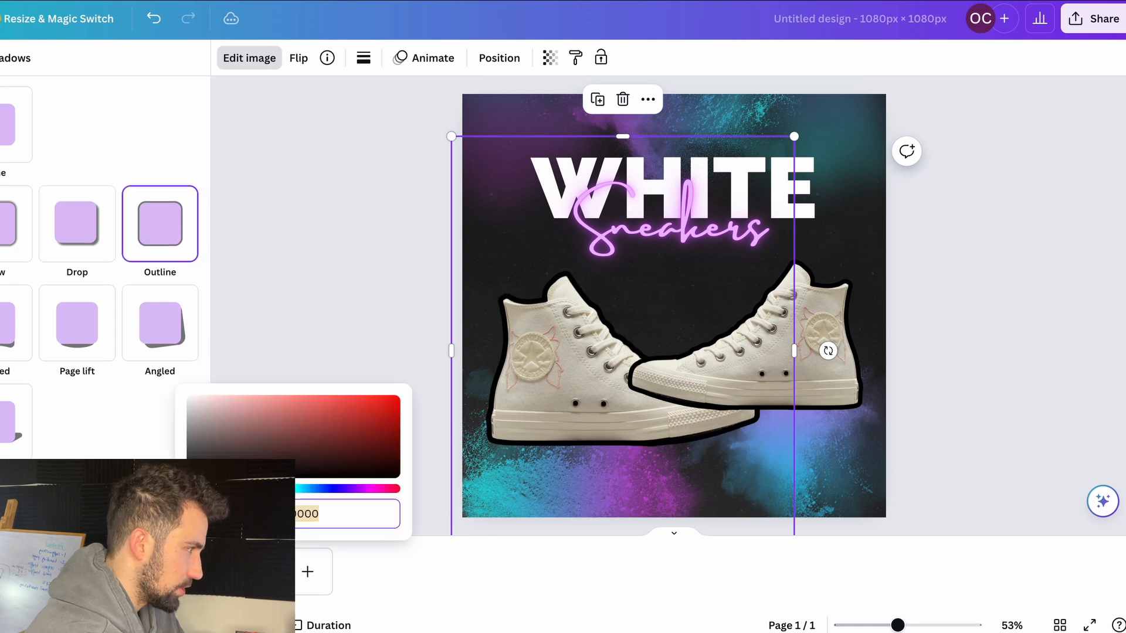
left_click_drag(298, 447, 309, 431)
left_click(859, 302)
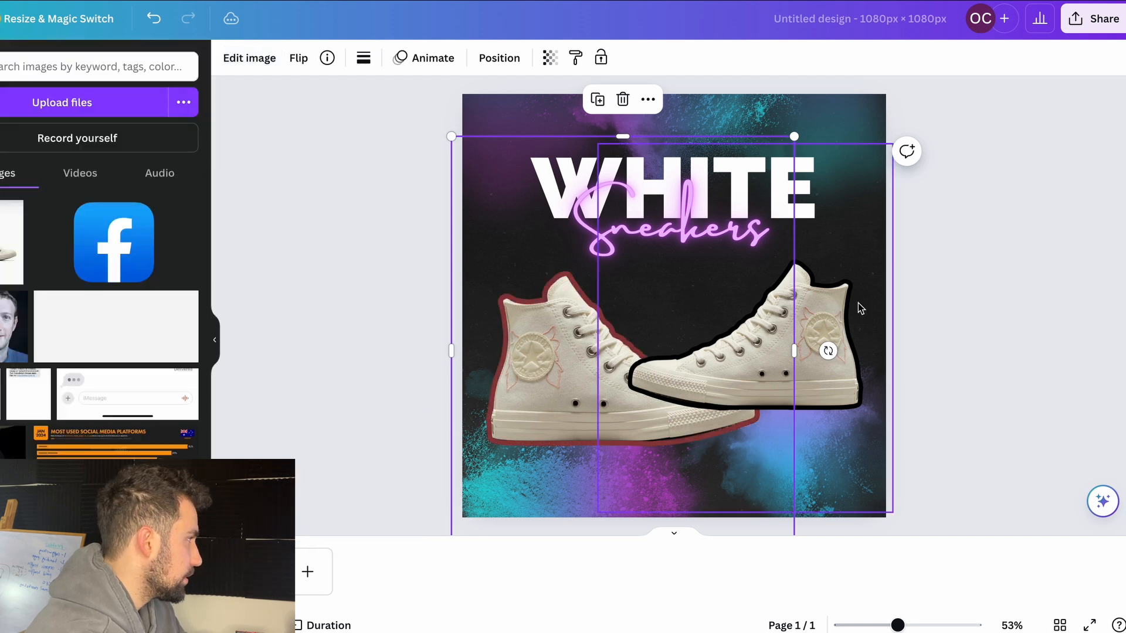
Step: Tilt the flipped shoe with its toe pointing down, then enlarge the red-outlined shoe and reposition it beneath
left_click_drag(824, 333, 775, 310)
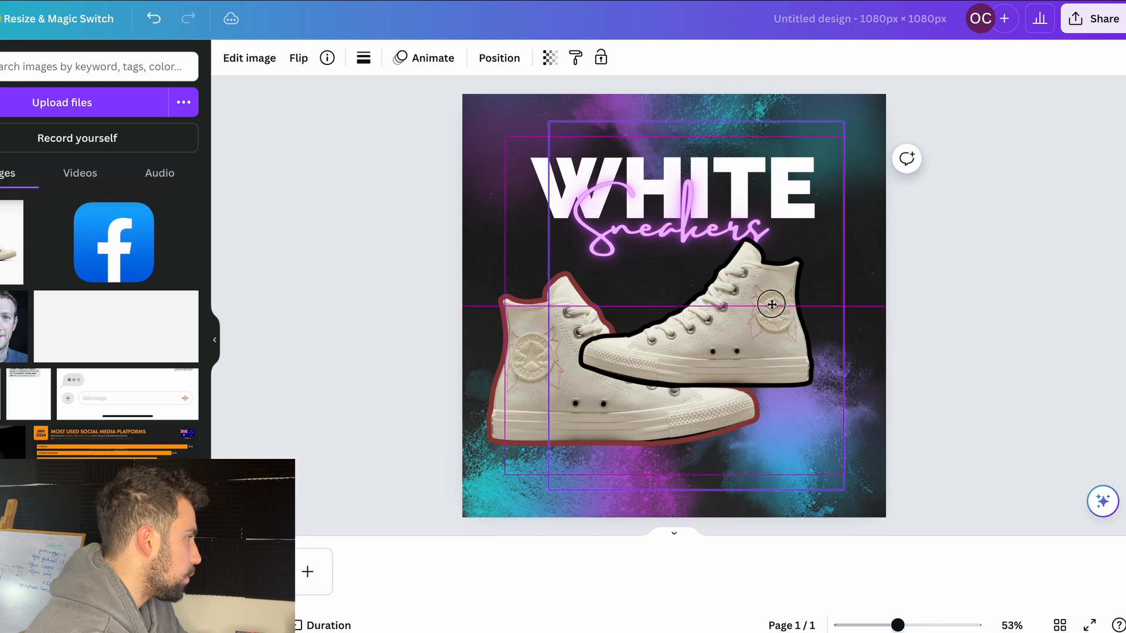
left_click_drag(706, 519, 827, 351)
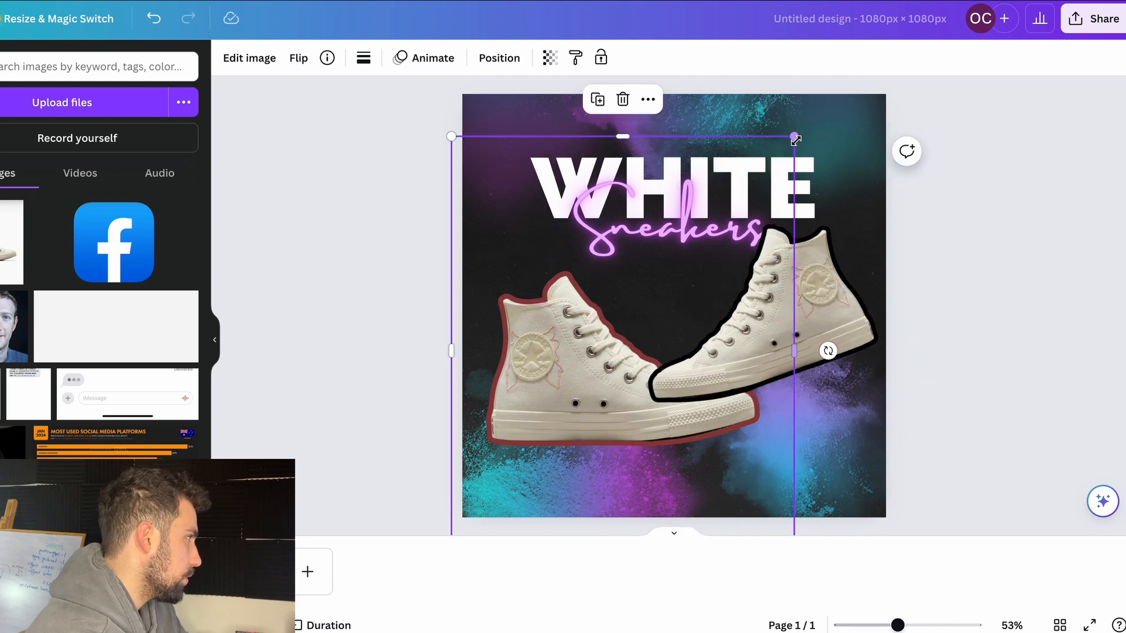
left_click_drag(794, 137, 861, 54)
left_click_drag(546, 333, 537, 397)
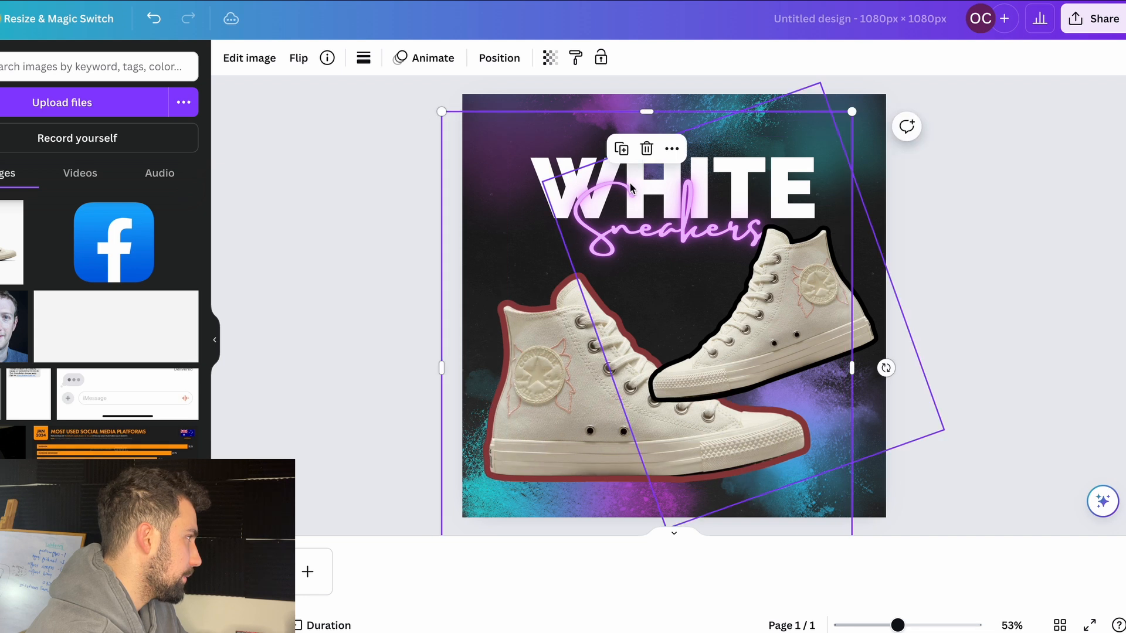
Step: Replace the title word WHITE with VINTAGE
left_click(551, 155)
double_click(552, 155)
type("VI")
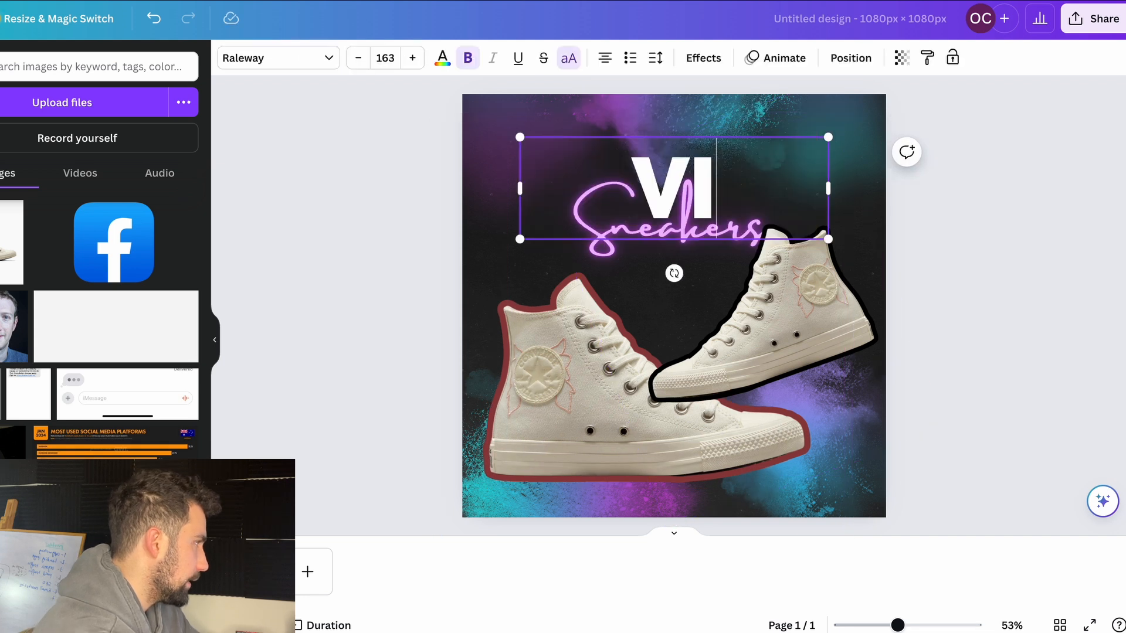
type("NTAGE")
key("Return")
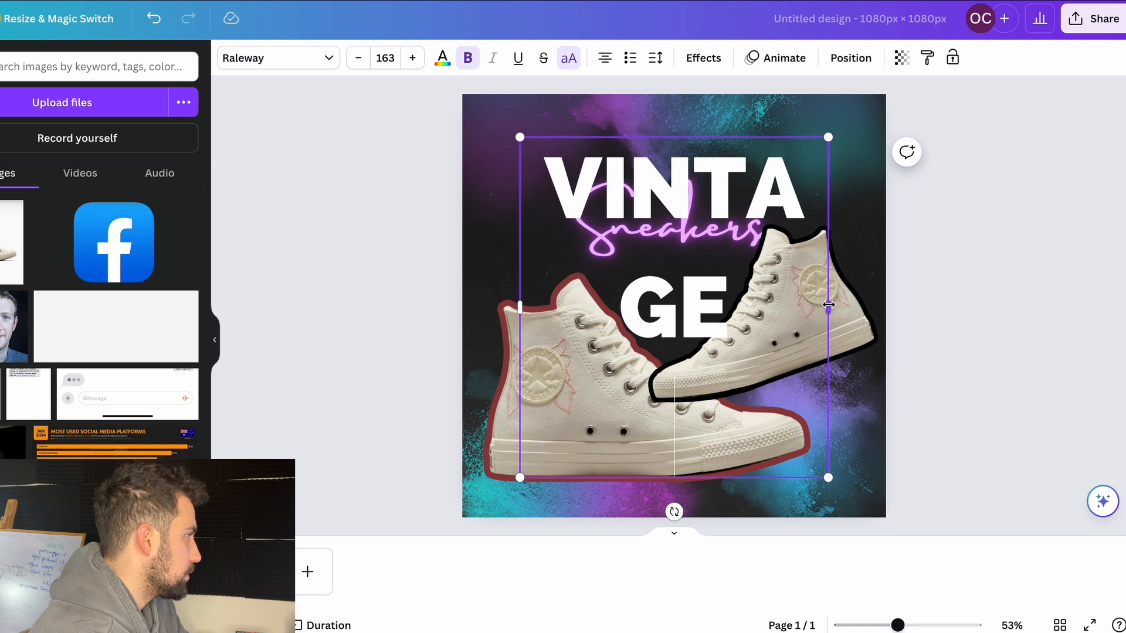
Step: Widen the title box to fit VINTAGE on one line and adjust the placement of the title and flipped shoe
left_click_drag(829, 304, 974, 279)
left_click_drag(795, 198, 778, 216)
left_click(873, 157)
left_click_drag(874, 157, 813, 148)
left_click(988, 238)
scroll(835, 292, "down", 1)
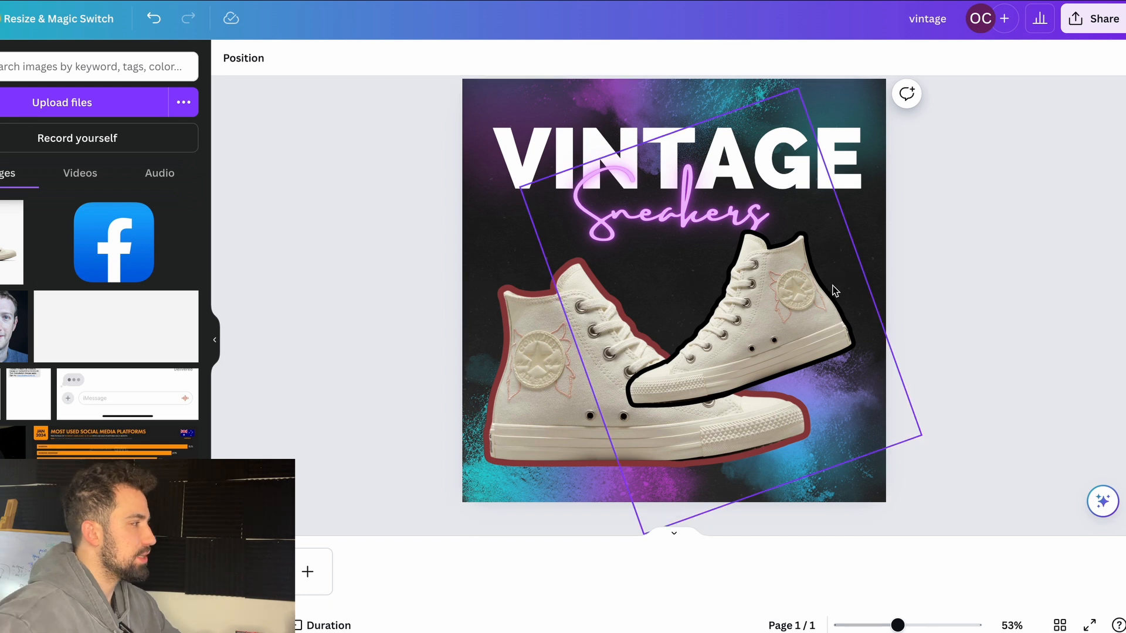
Step: Download the finished design as a PNG at 1080 × 1080 px
left_click(1091, 18)
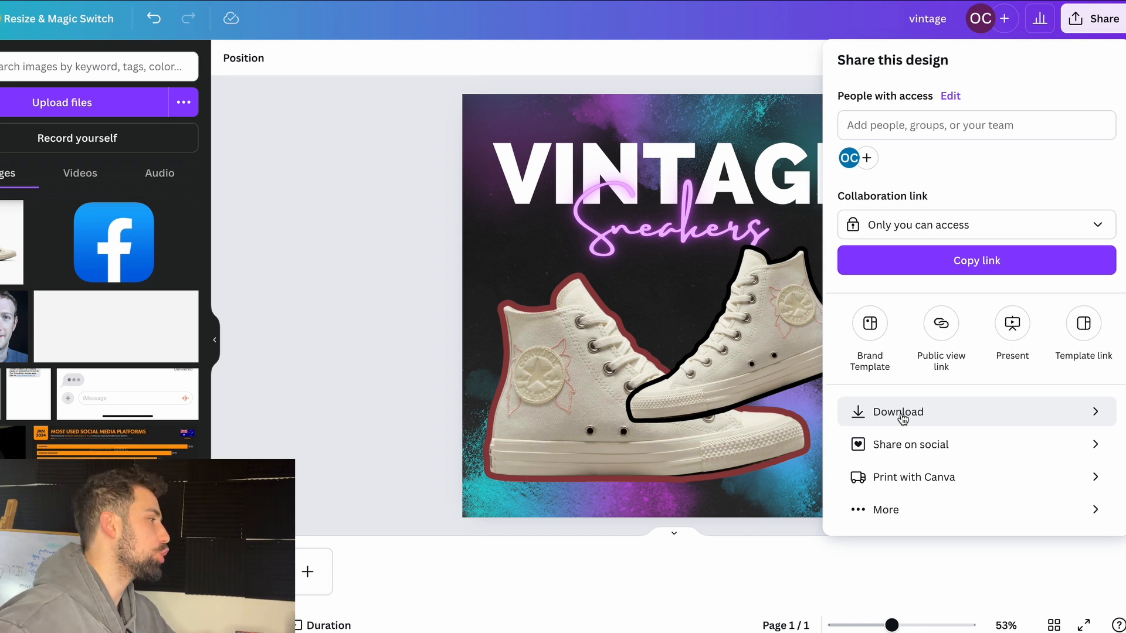
left_click(901, 414)
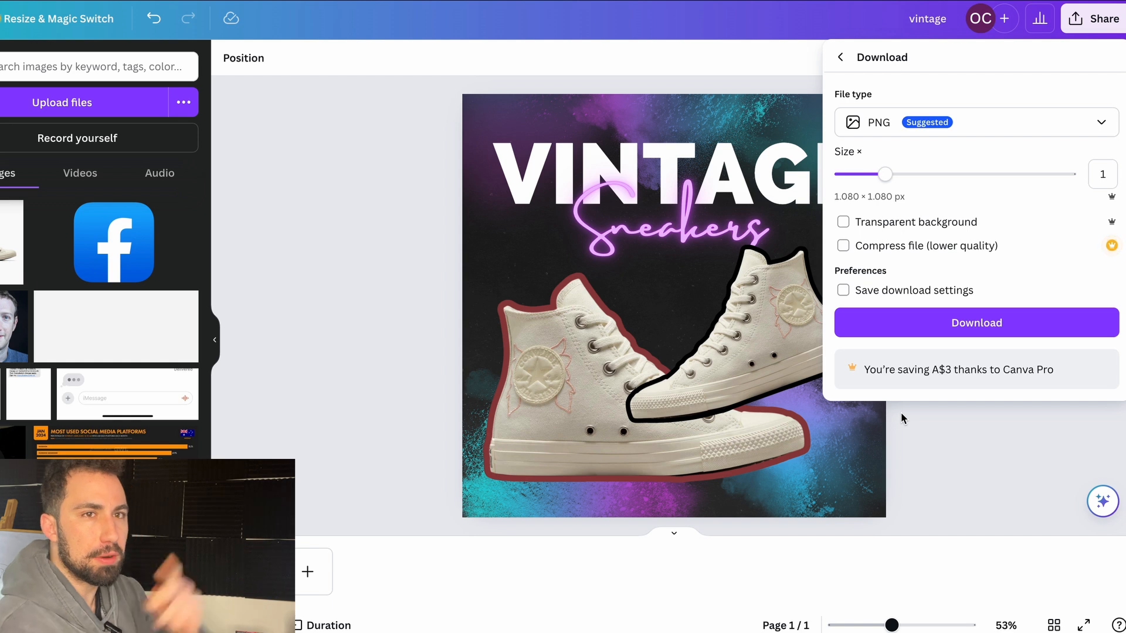
left_click(938, 322)
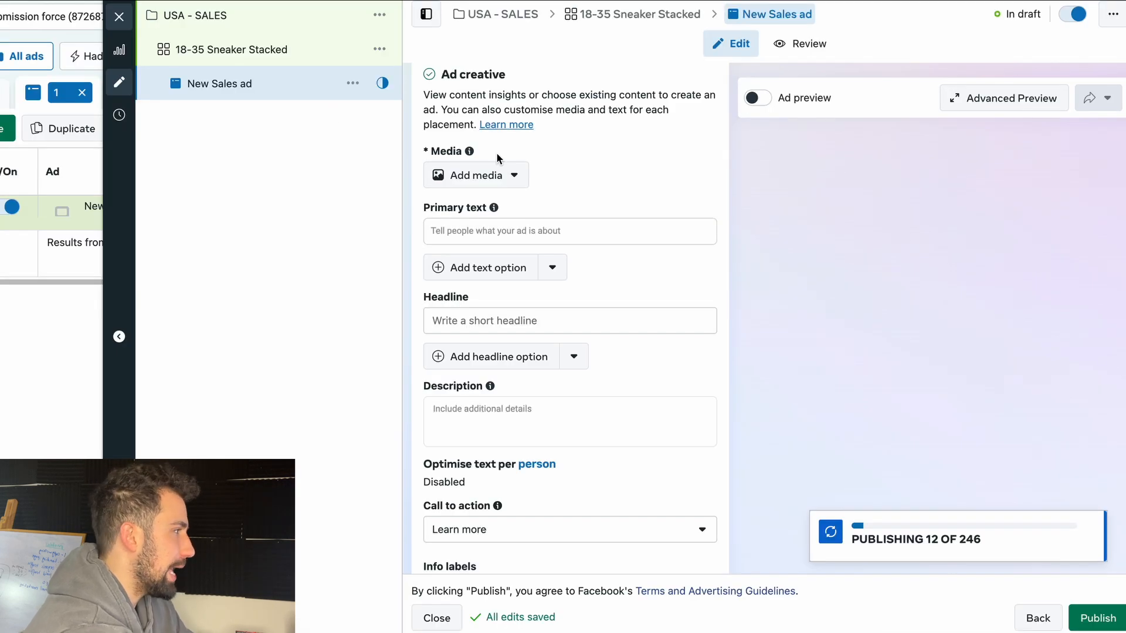
Step: In Meta Ads Manager, upload vintage.png from Downloads as the New Sales ad's image and proceed to the placement crops
left_click(497, 177)
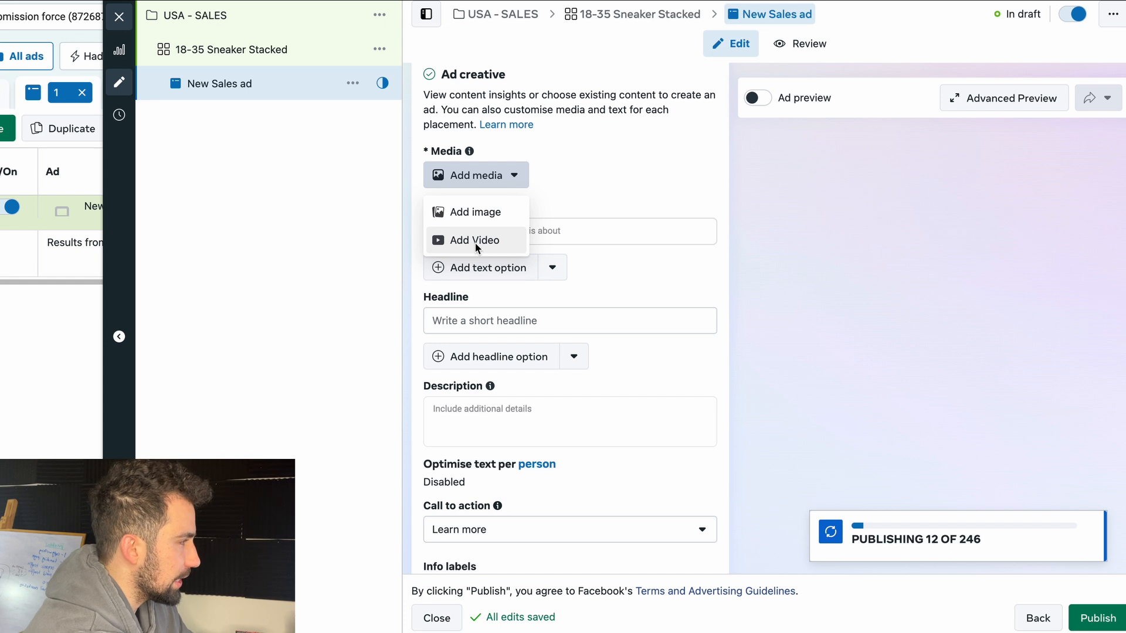
left_click(464, 214)
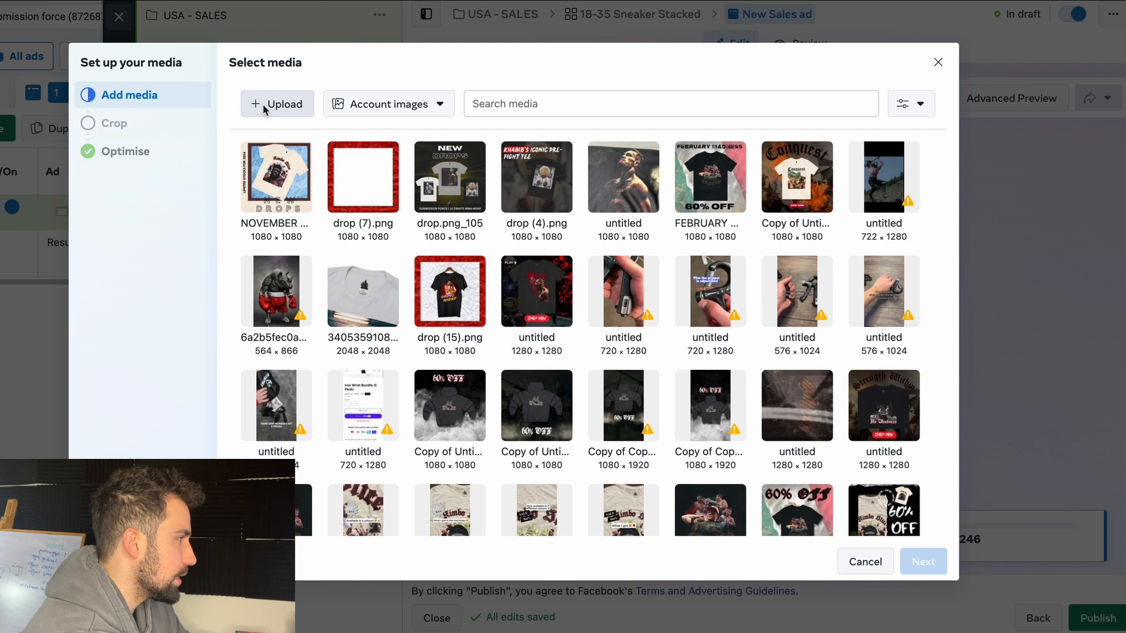
left_click(262, 106)
left_click(431, 188)
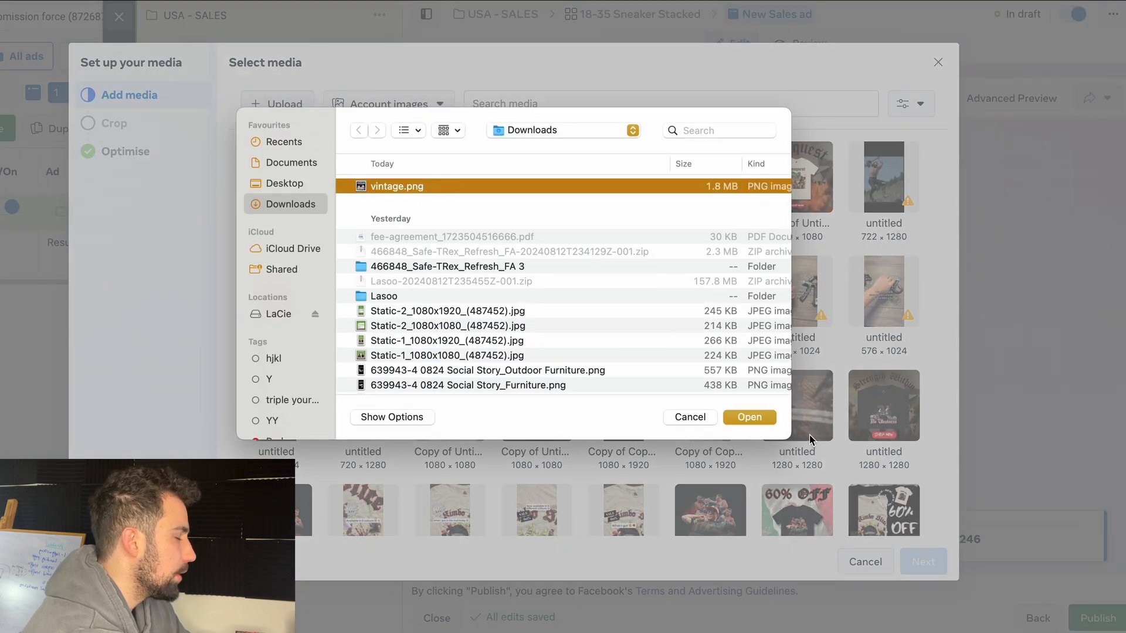
left_click(753, 418)
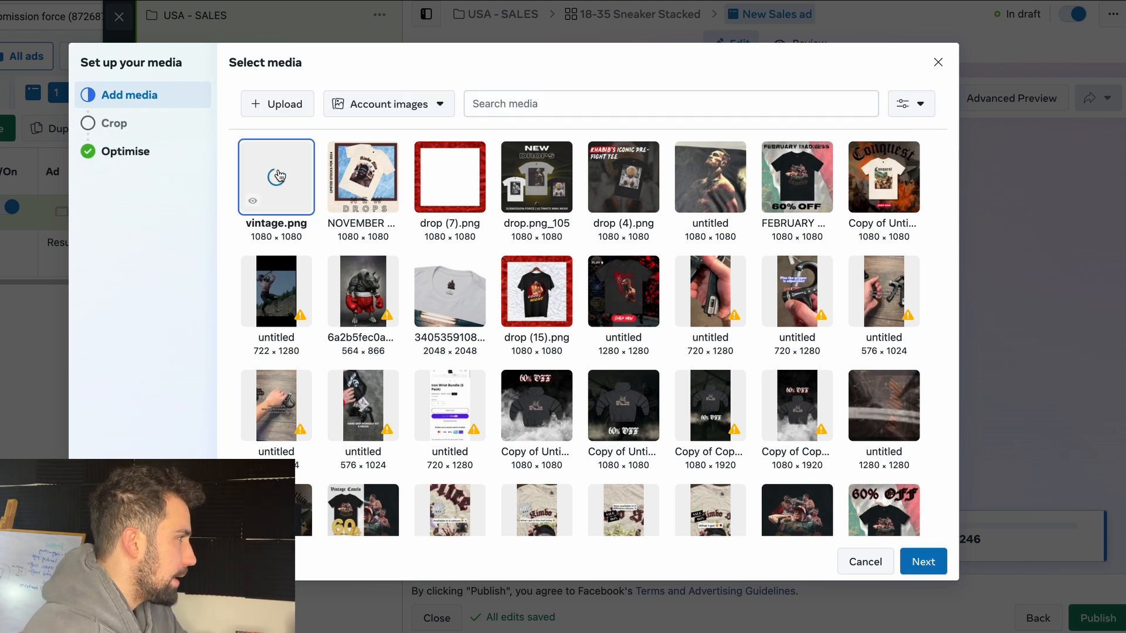
left_click(935, 567)
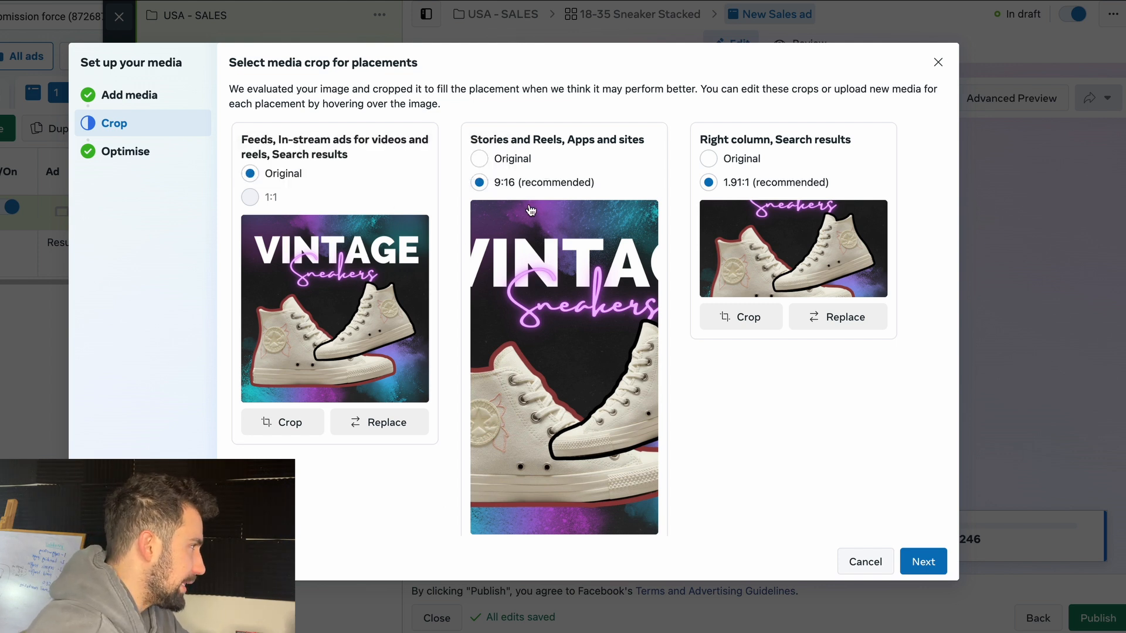
Step: Set the Stories and Reels, Apps and sites placement to the Original image crop and check its preview
scroll(558, 384, "down", 1)
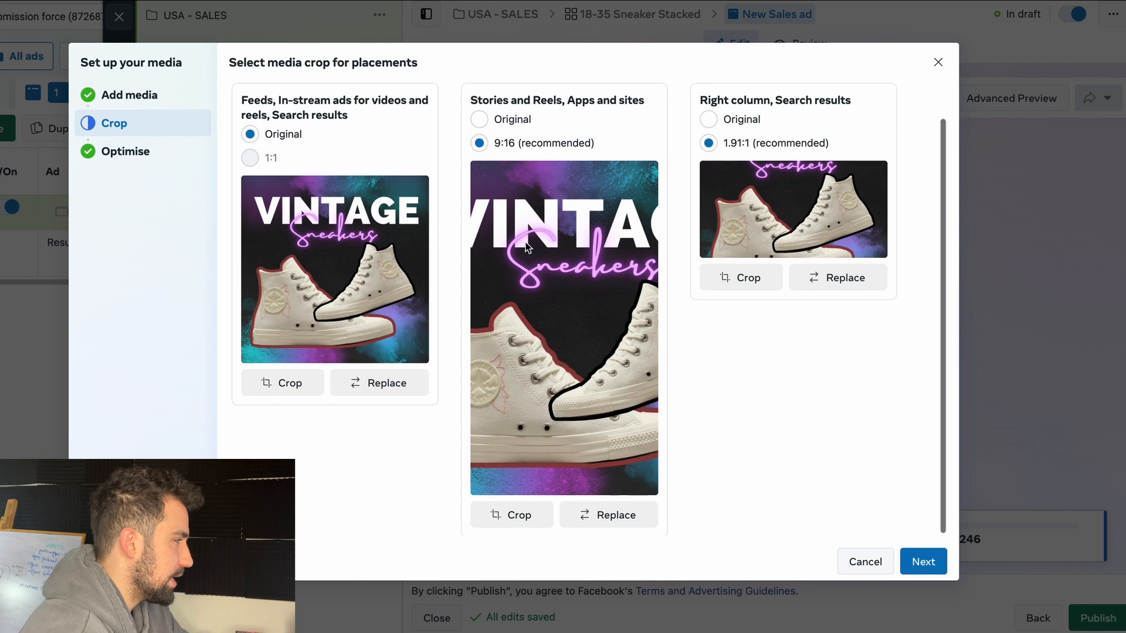
scroll(548, 352, "up", 1)
left_click(497, 141)
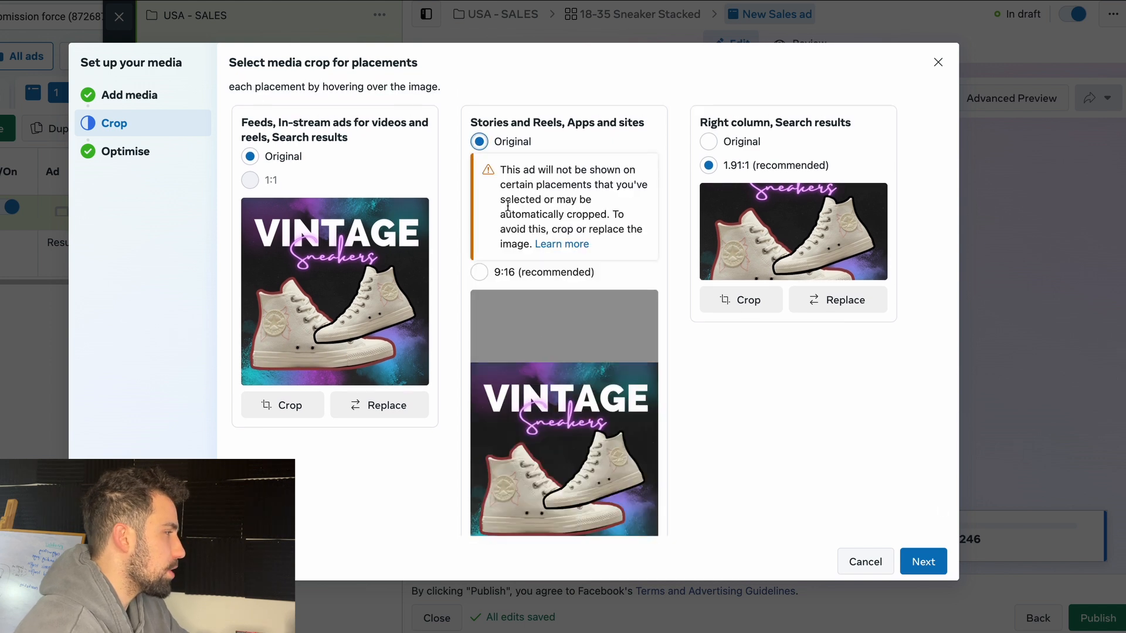
scroll(603, 414, "down", 3)
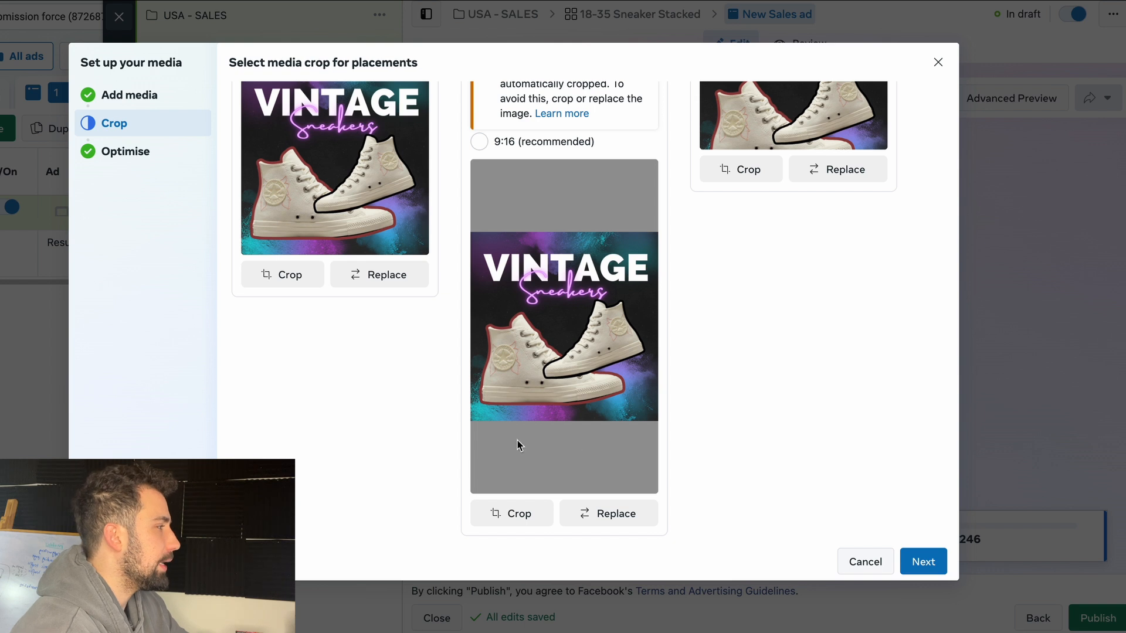
scroll(587, 448, "up", 1)
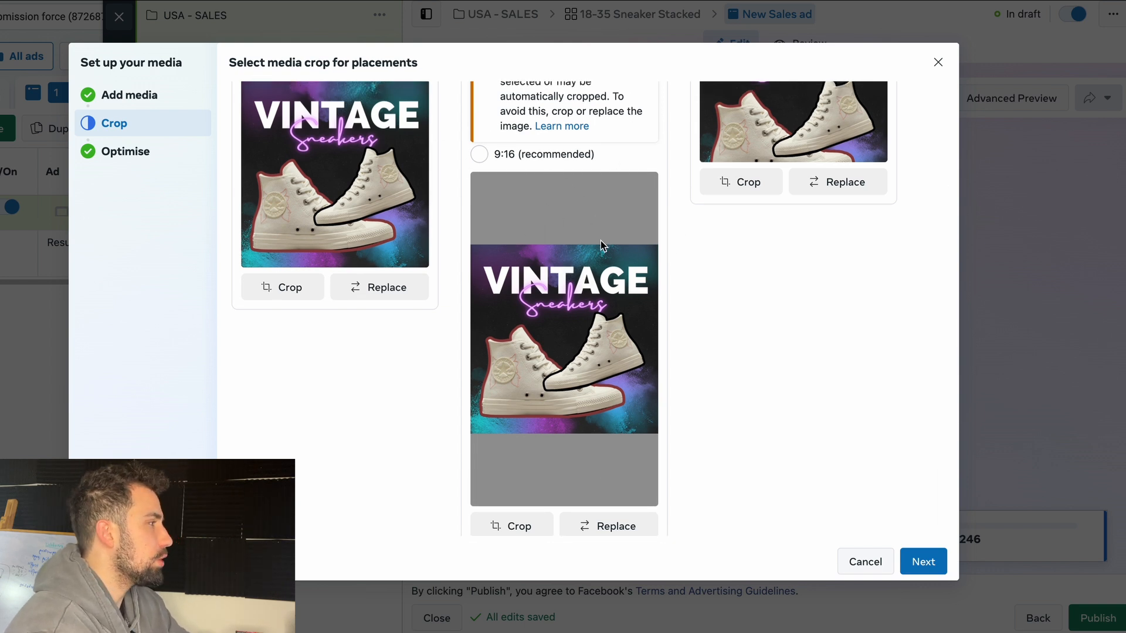
scroll(602, 243, "up", 1)
scroll(605, 250, "up", 2)
scroll(576, 311, "down", 3)
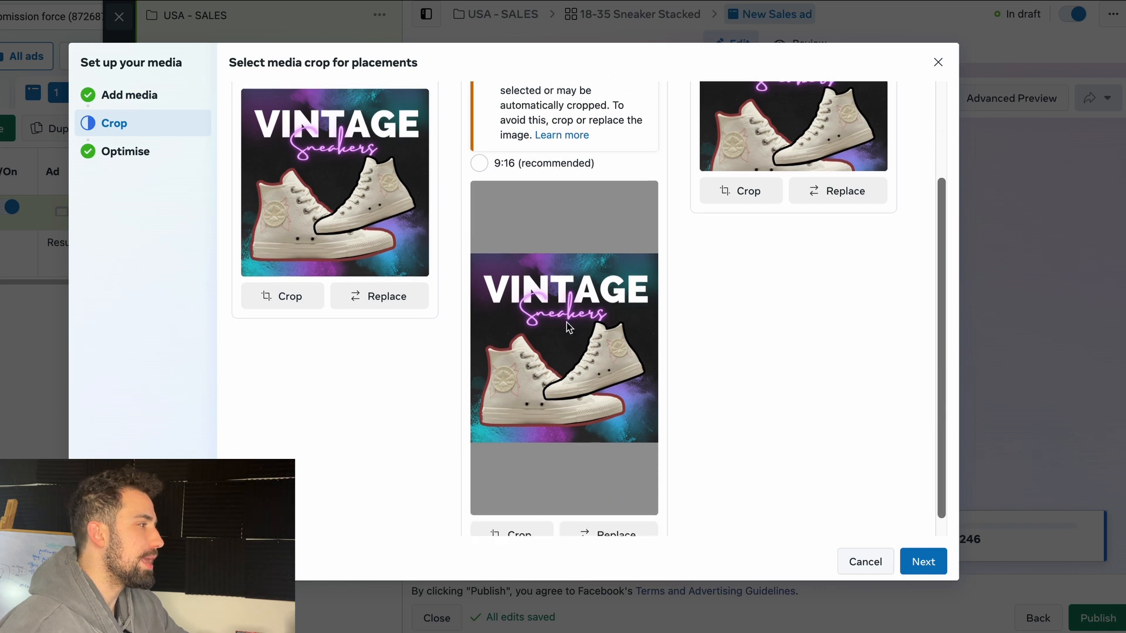
scroll(719, 316, "up", 3)
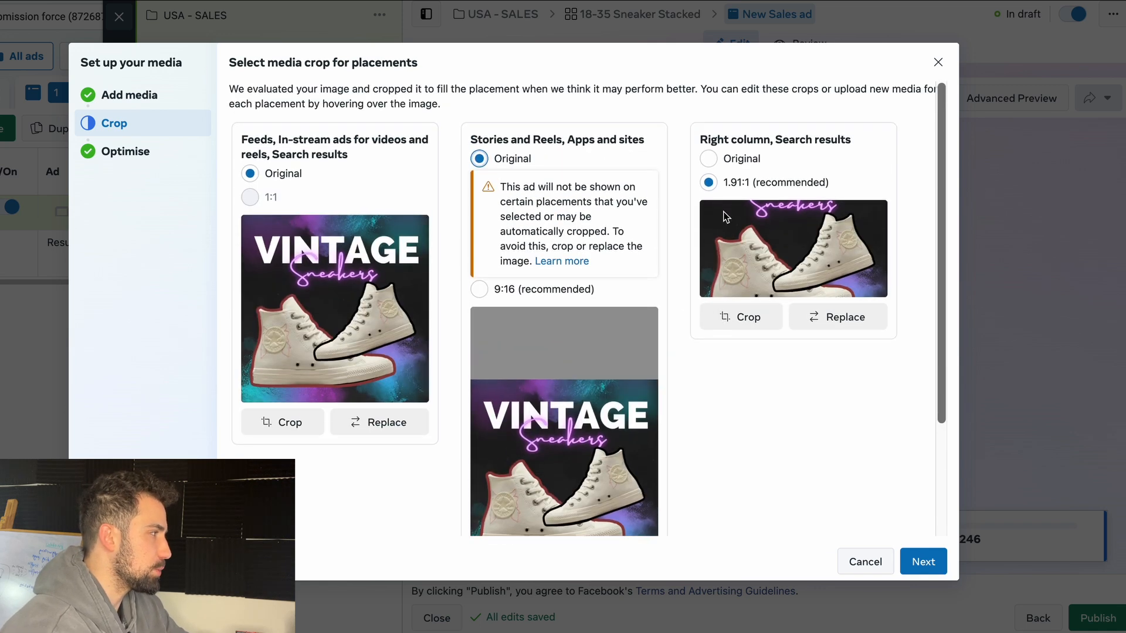
Step: Set the Right column, Search results placement to the Original crop and proceed to the Advantage+ creative enhancements
left_click(729, 160)
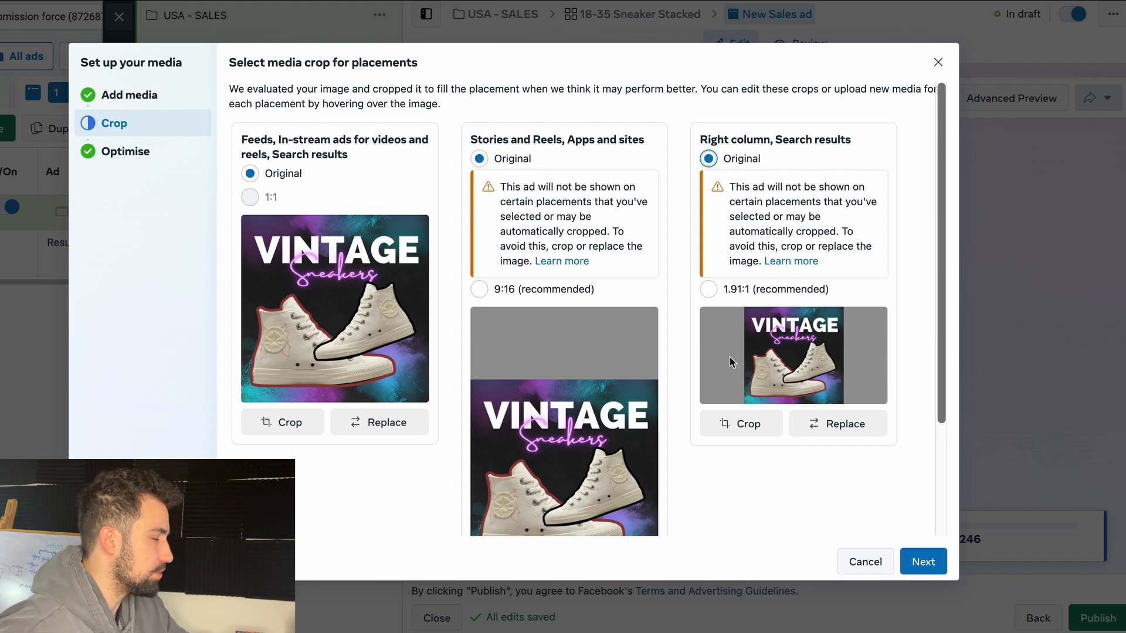
scroll(851, 361, "down", 1)
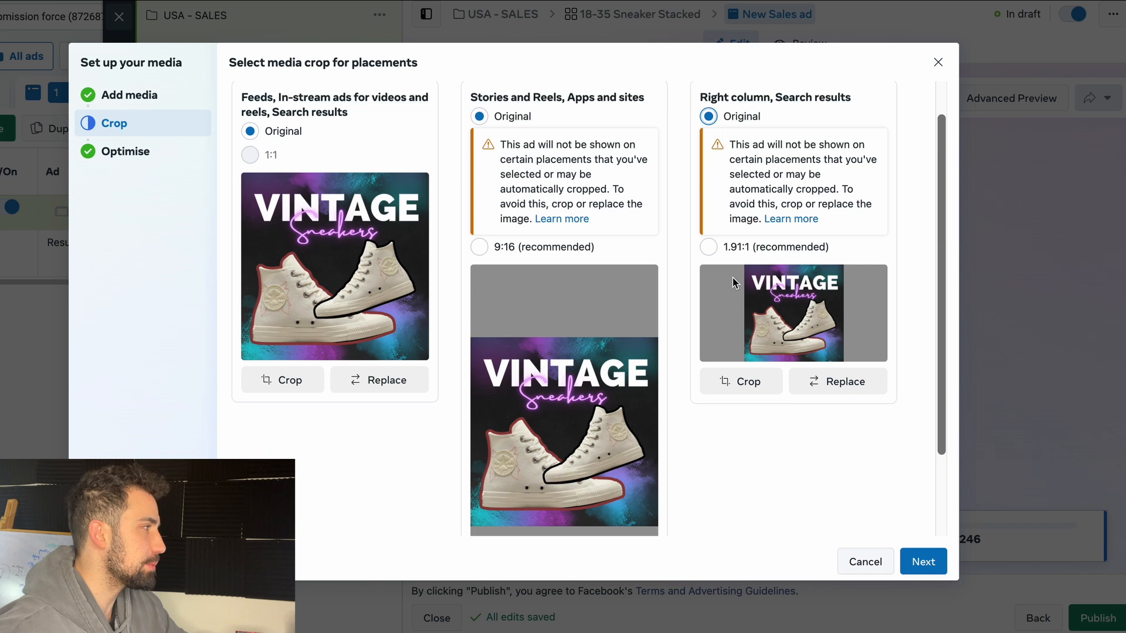
scroll(735, 282, "up", 1)
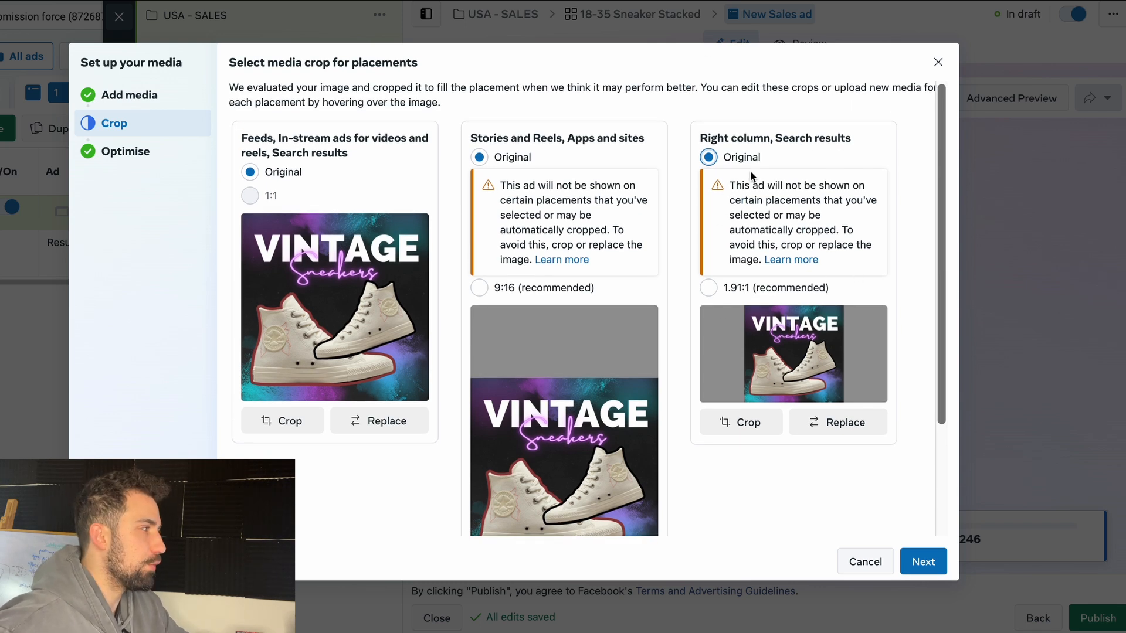
scroll(838, 199, "up", 1)
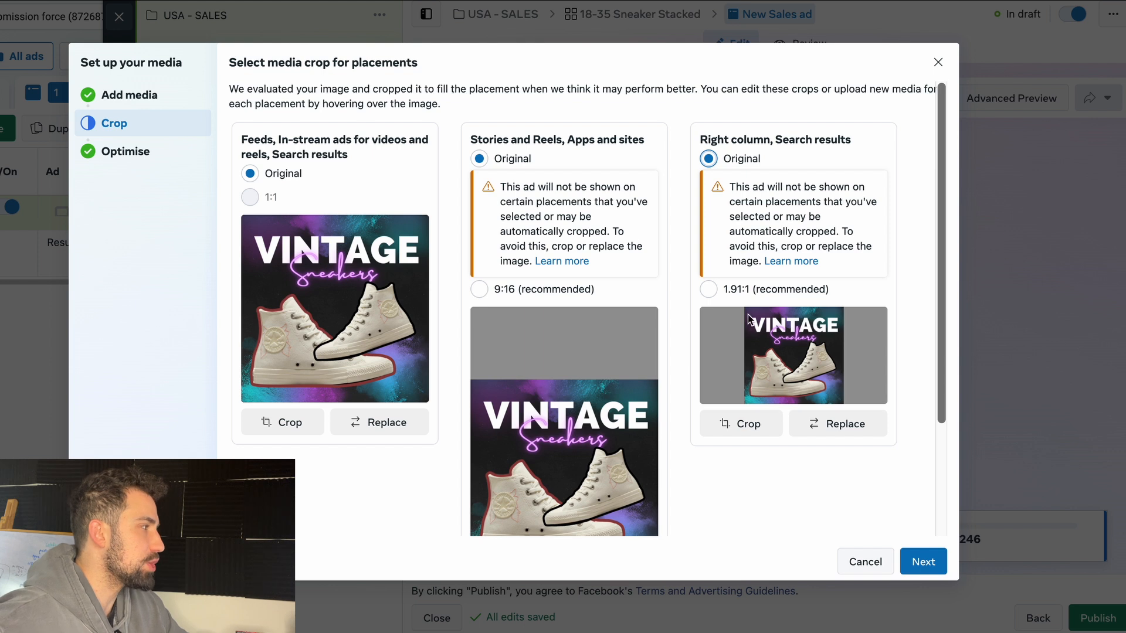
scroll(617, 358, "down", 1)
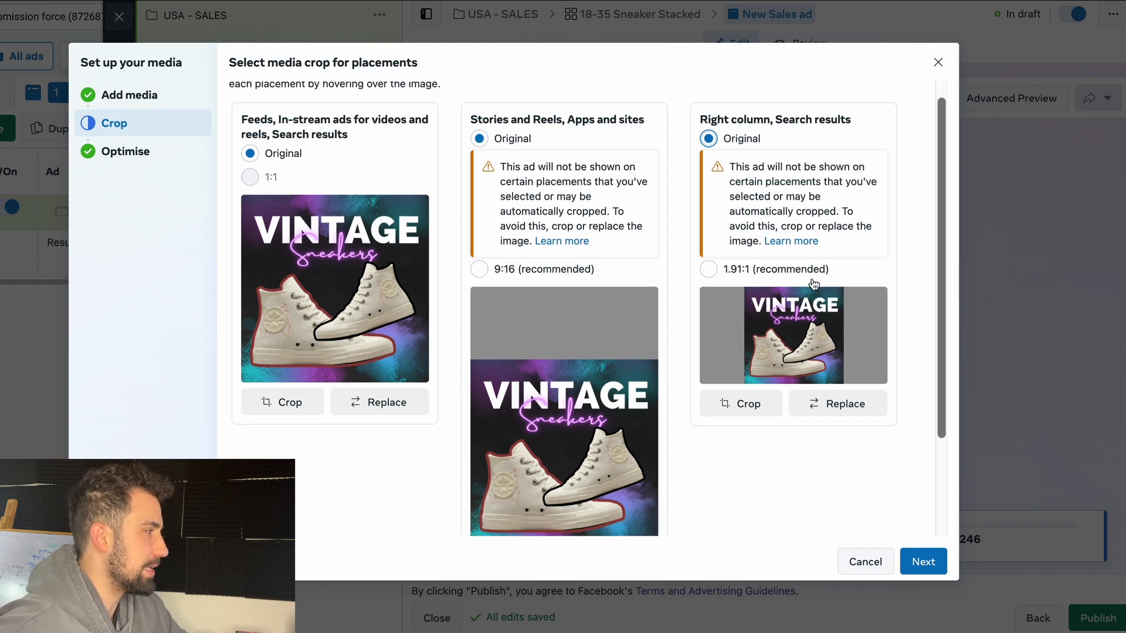
scroll(564, 461, "down", 4)
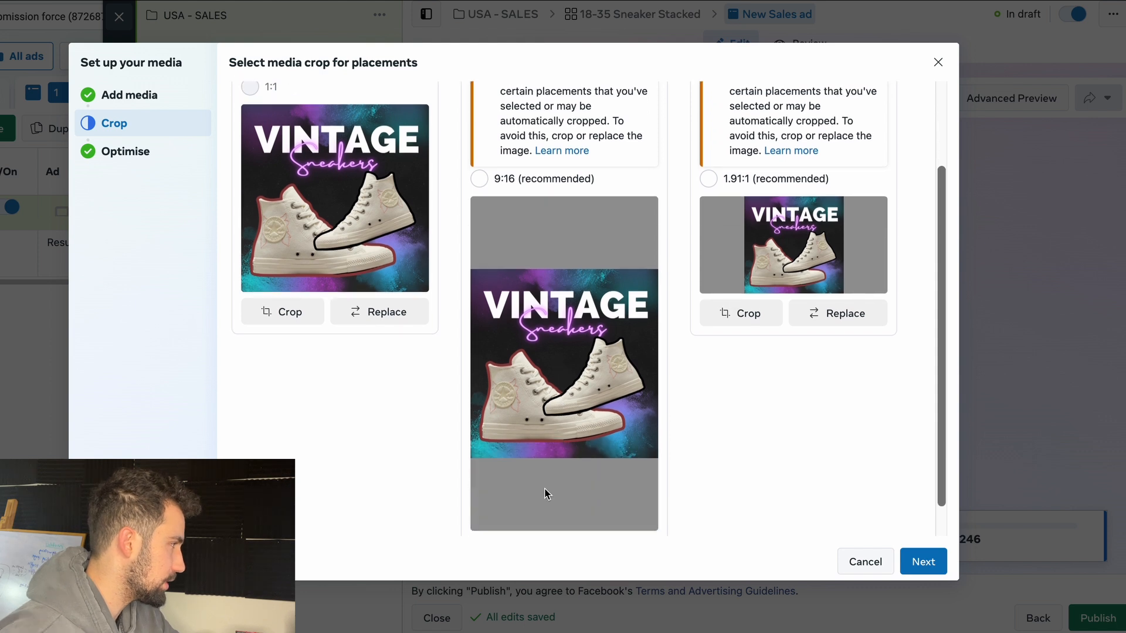
scroll(621, 310, "up", 3)
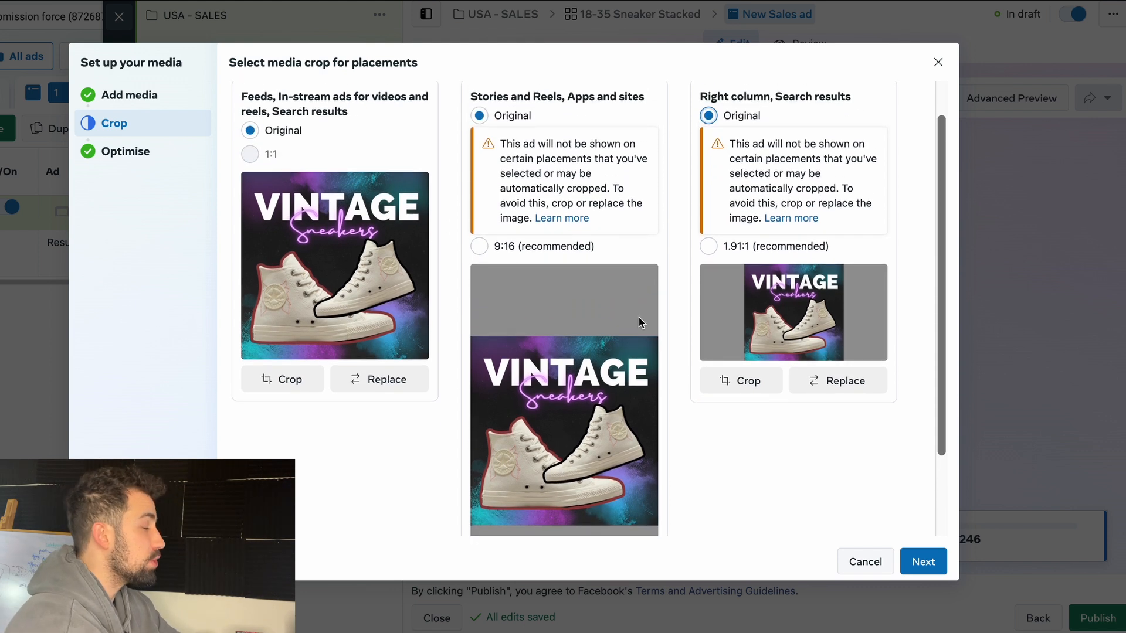
left_click(915, 565)
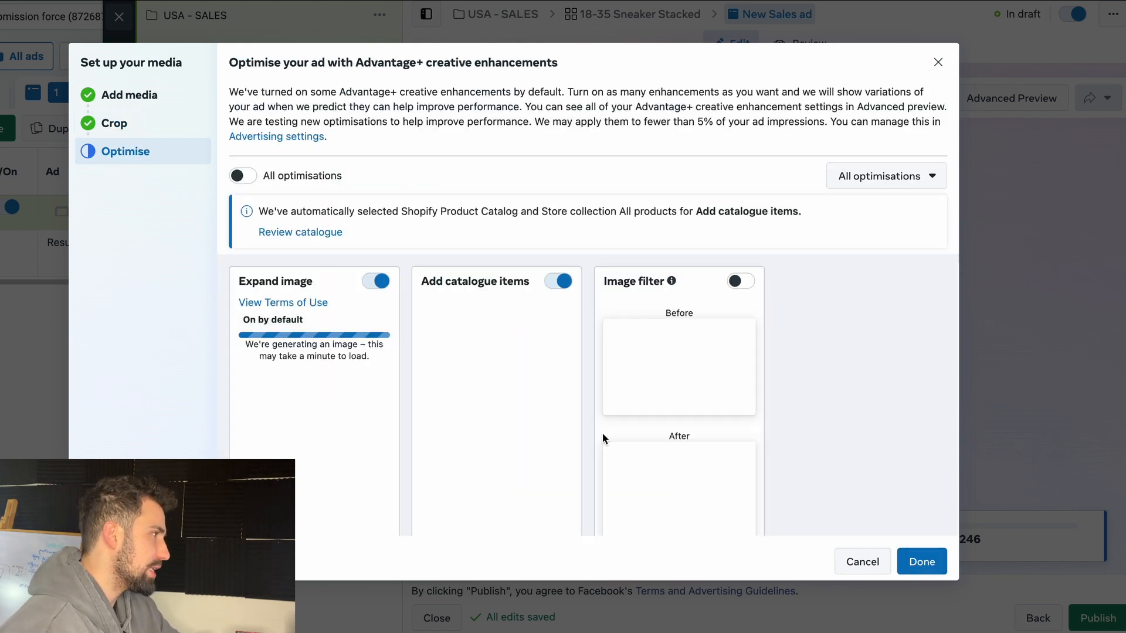
Step: Turn off the Expand image enhancement and review the catalogue items and image filter options
scroll(420, 200, "down", 1)
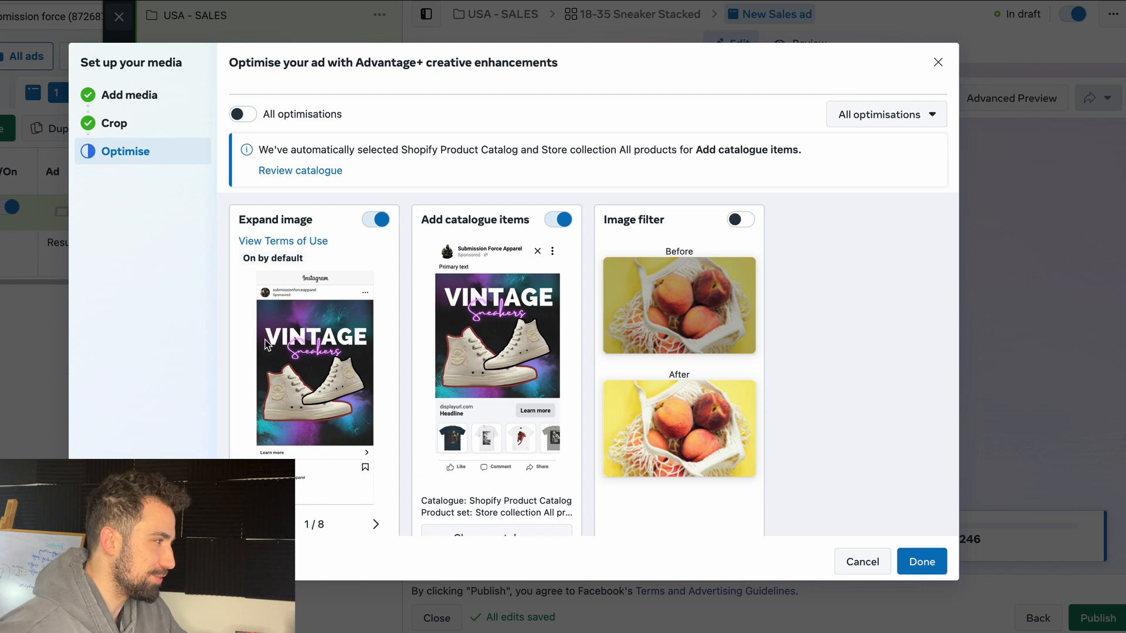
left_click(380, 221)
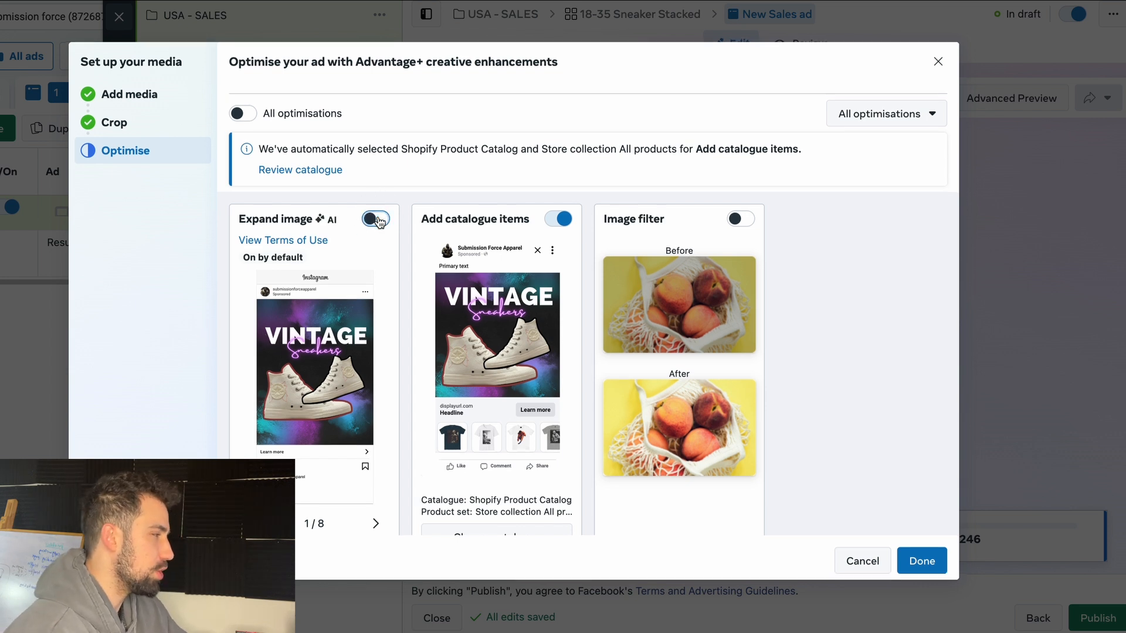
scroll(481, 296, "down", 1)
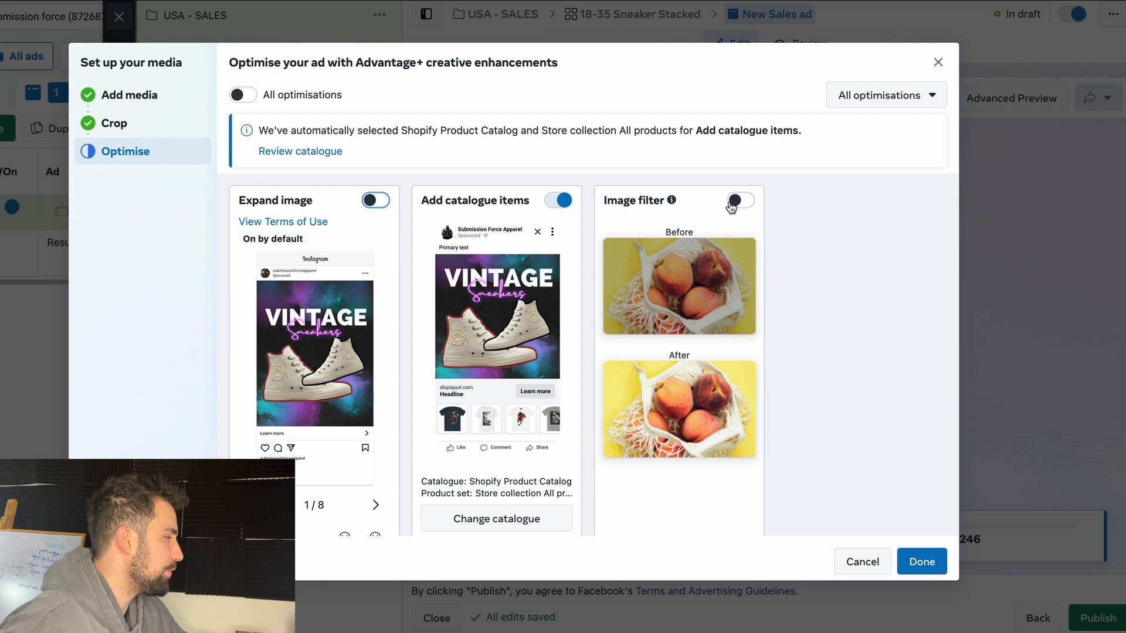
scroll(709, 195, "down", 2)
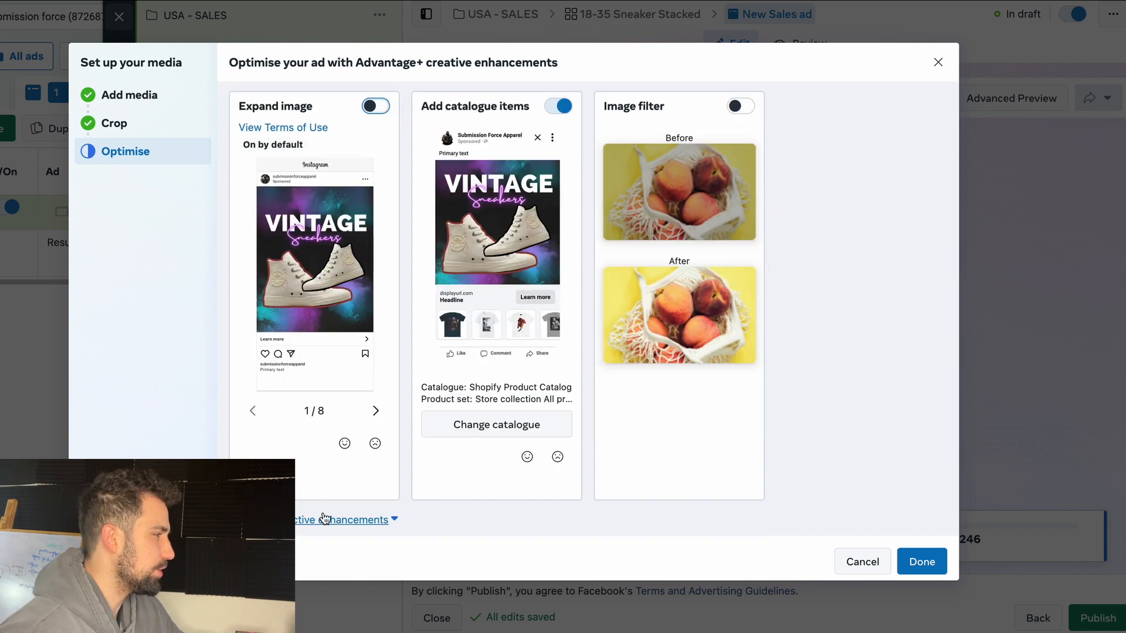
scroll(757, 328, "up", 3)
scroll(758, 329, "down", 1)
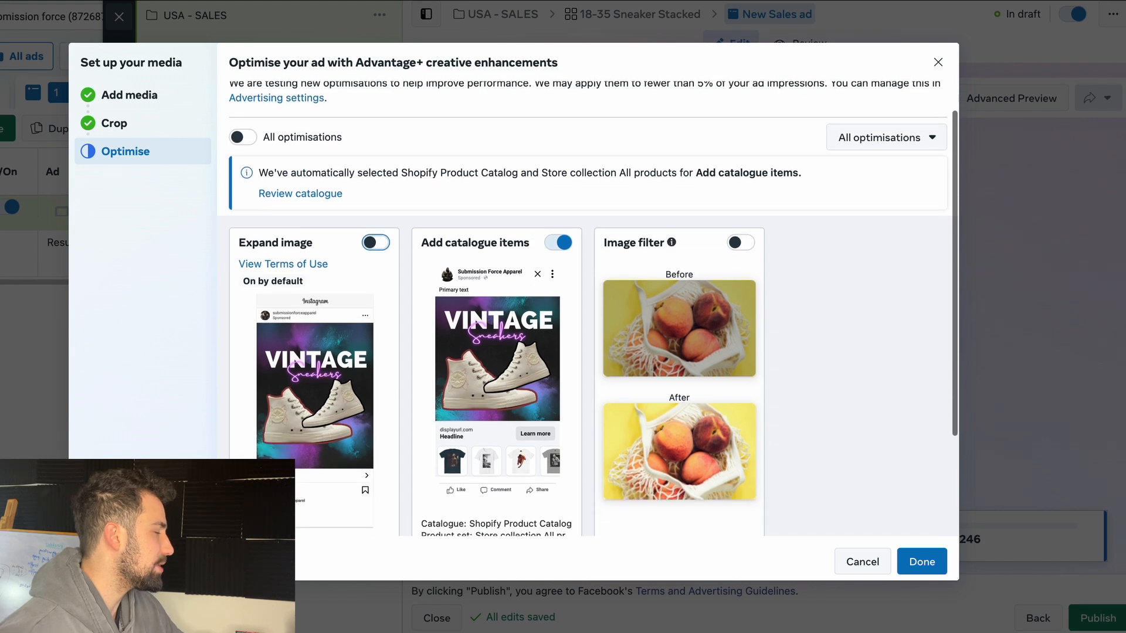
scroll(652, 440, "down", 3)
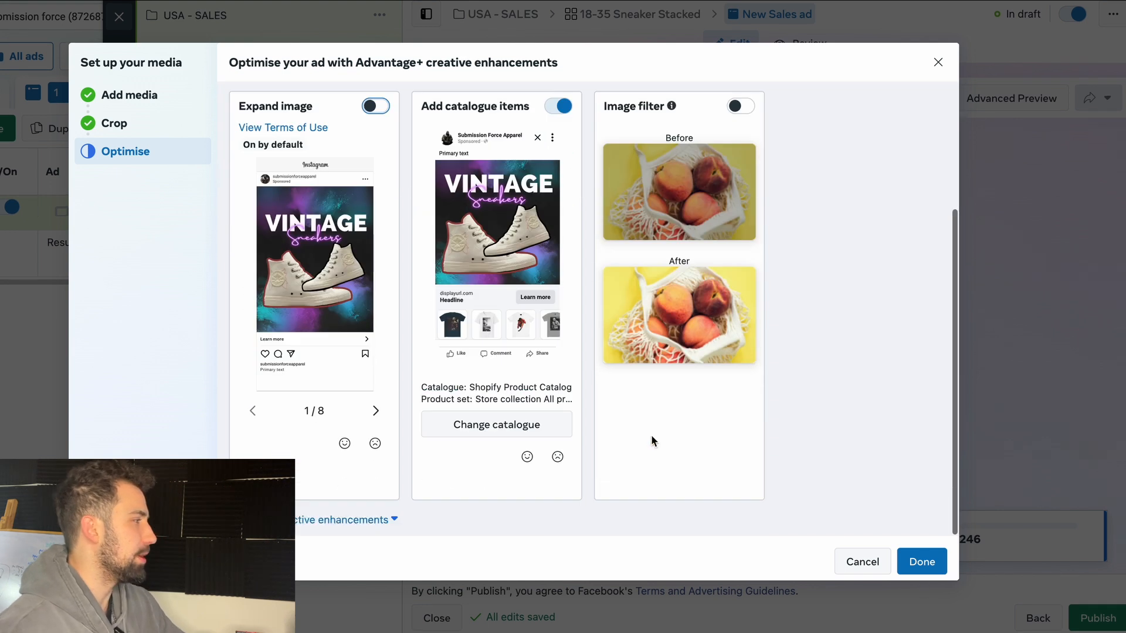
Step: Reveal the additional creative enhancements and turn off Image template and Visual touch-ups
left_click(310, 530)
scroll(306, 531, "down", 8)
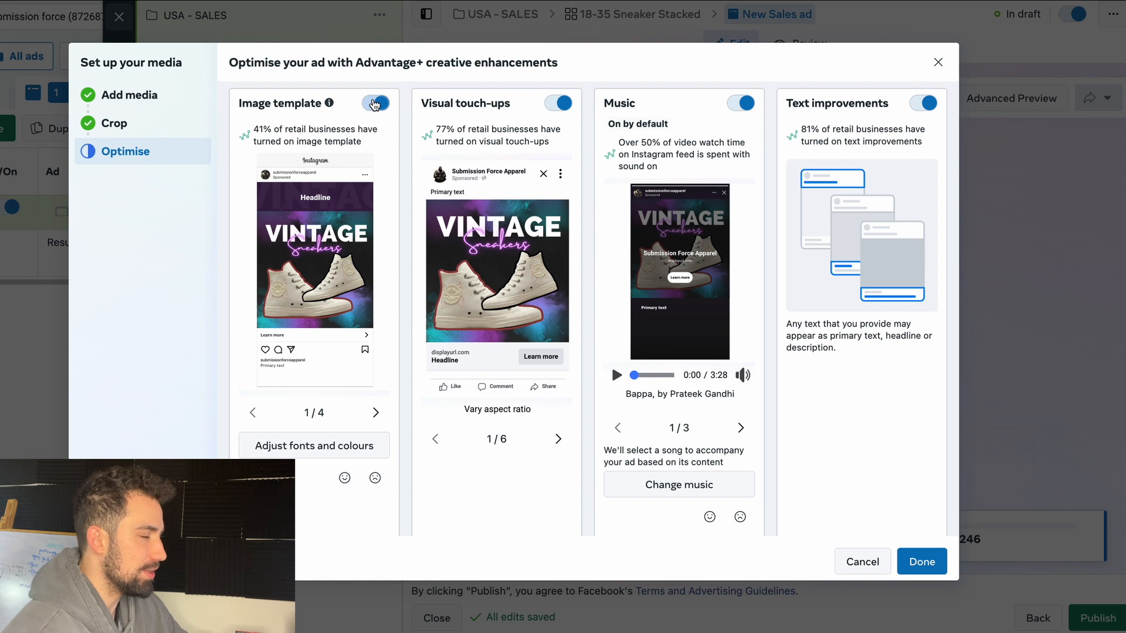
left_click(374, 104)
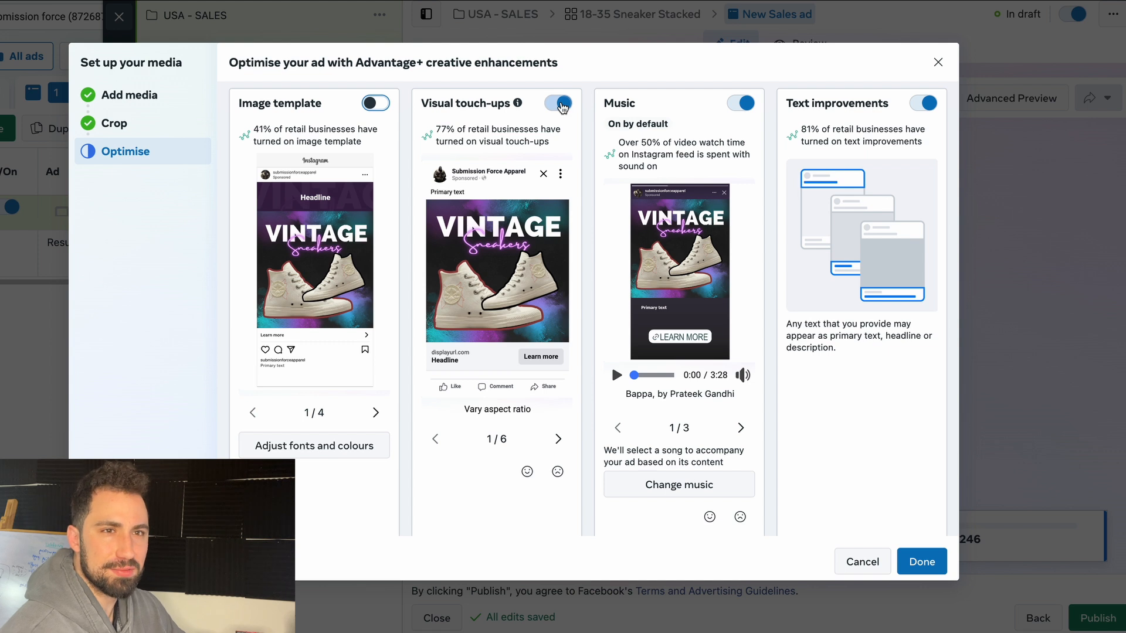
left_click(562, 104)
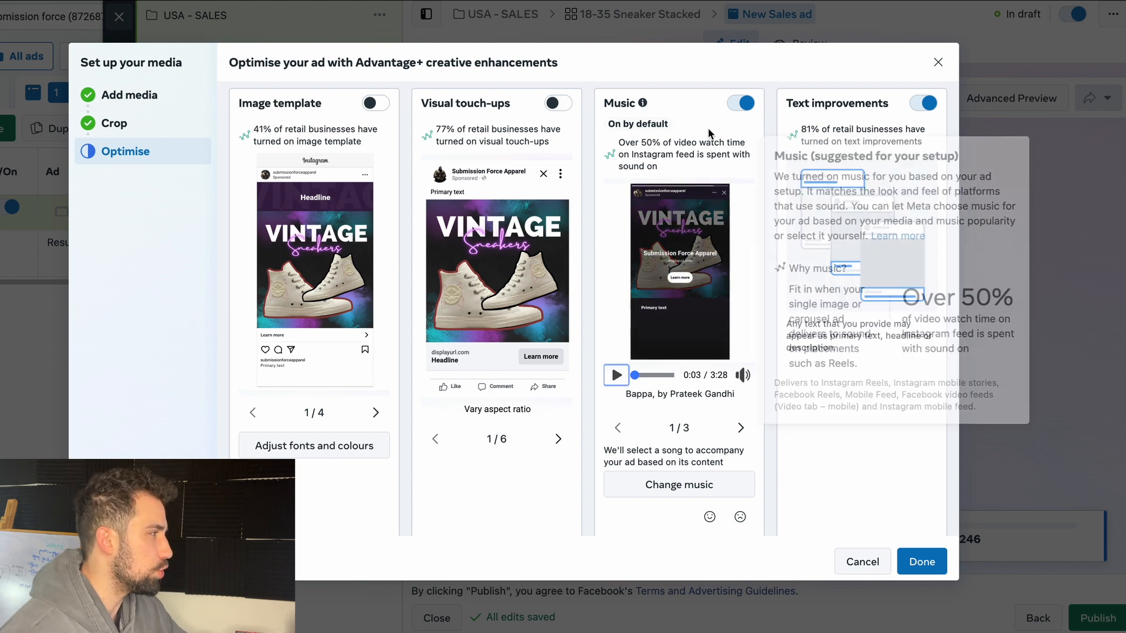
Step: Open the music selection for the ad and disable automatic application based on media and music popularity
scroll(674, 448, "down", 1)
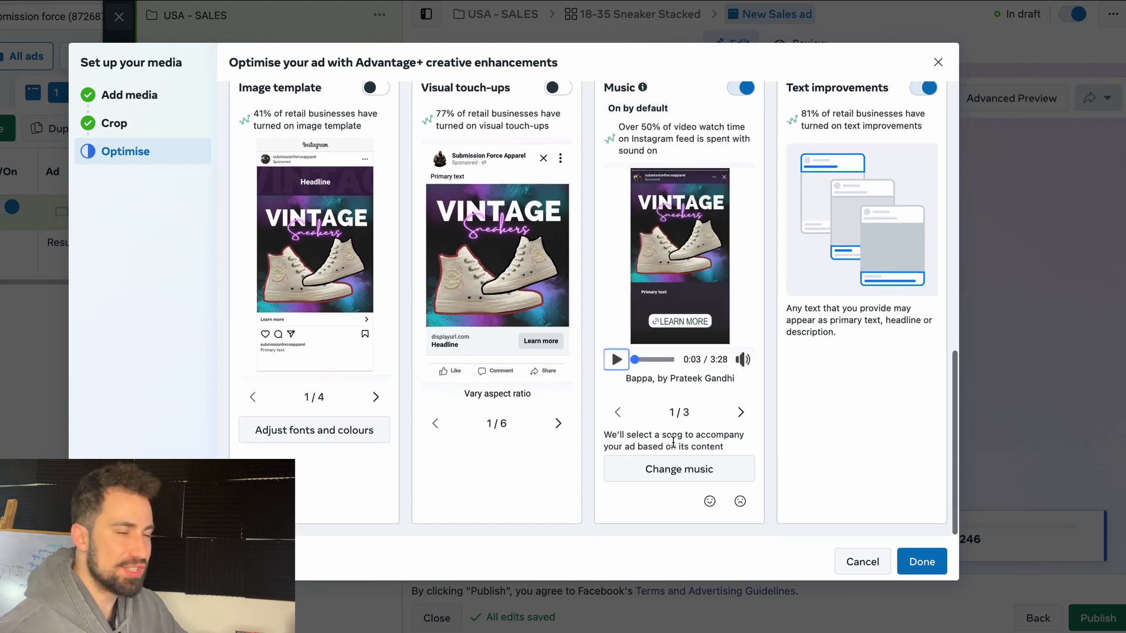
left_click(675, 474)
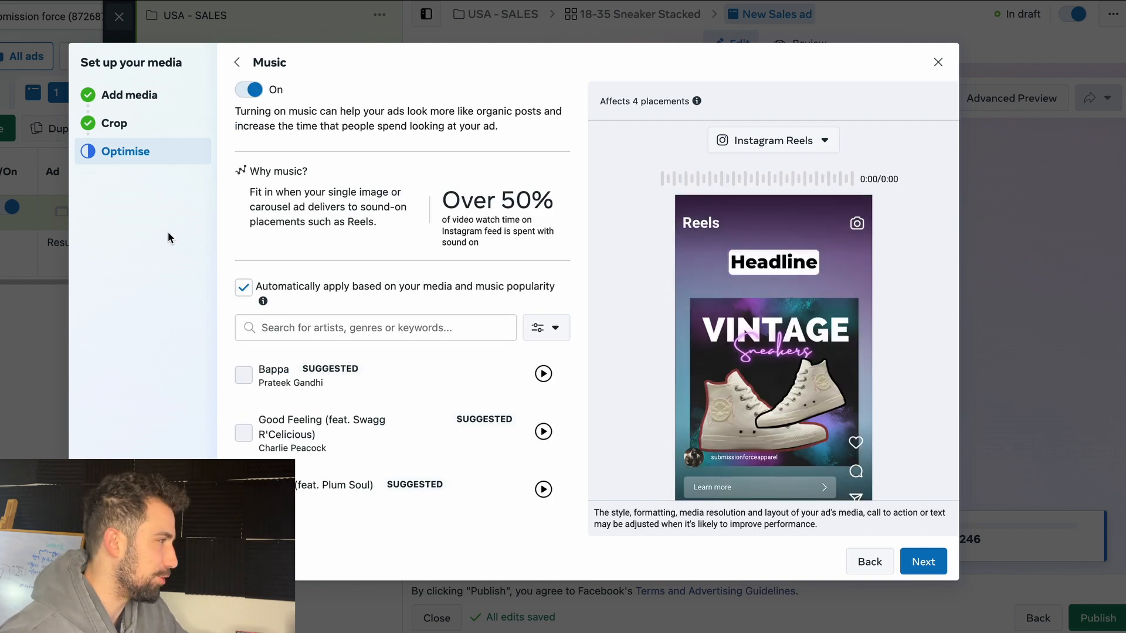
left_click(244, 288)
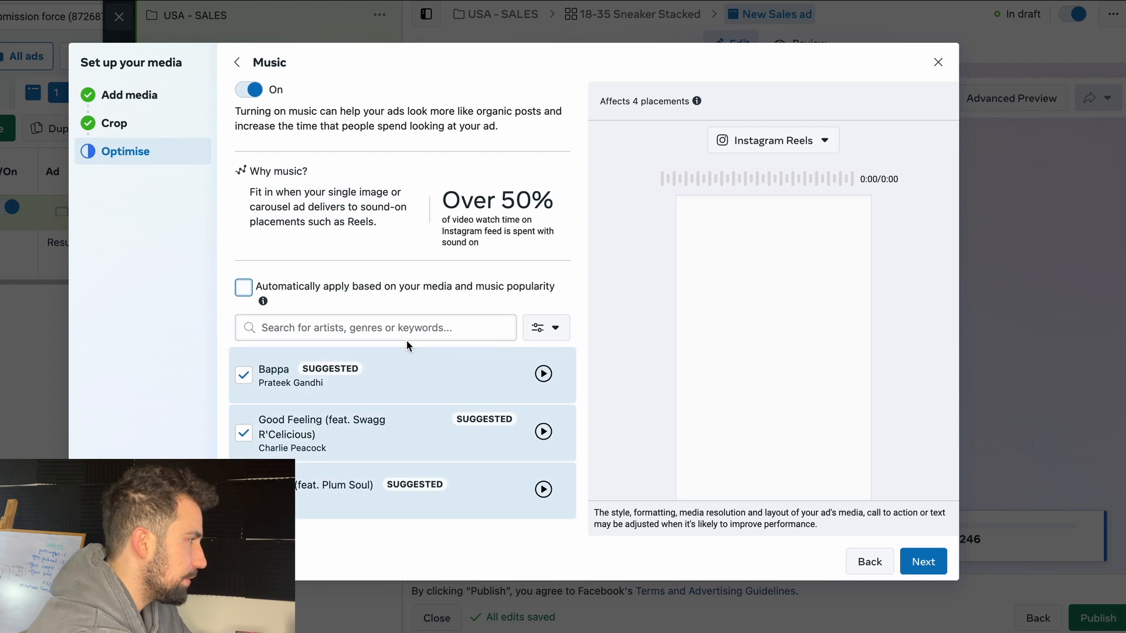
scroll(408, 343, "down", 3)
scroll(395, 359, "up", 3)
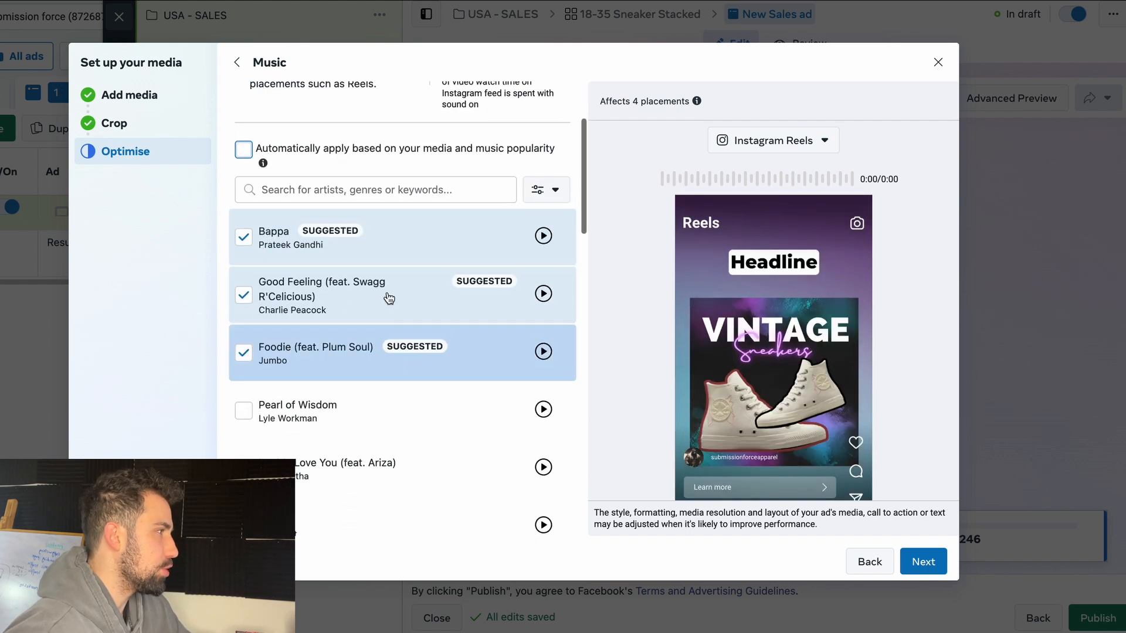
Step: Search the music library for "piano" and preview the track I Am
left_click(378, 193)
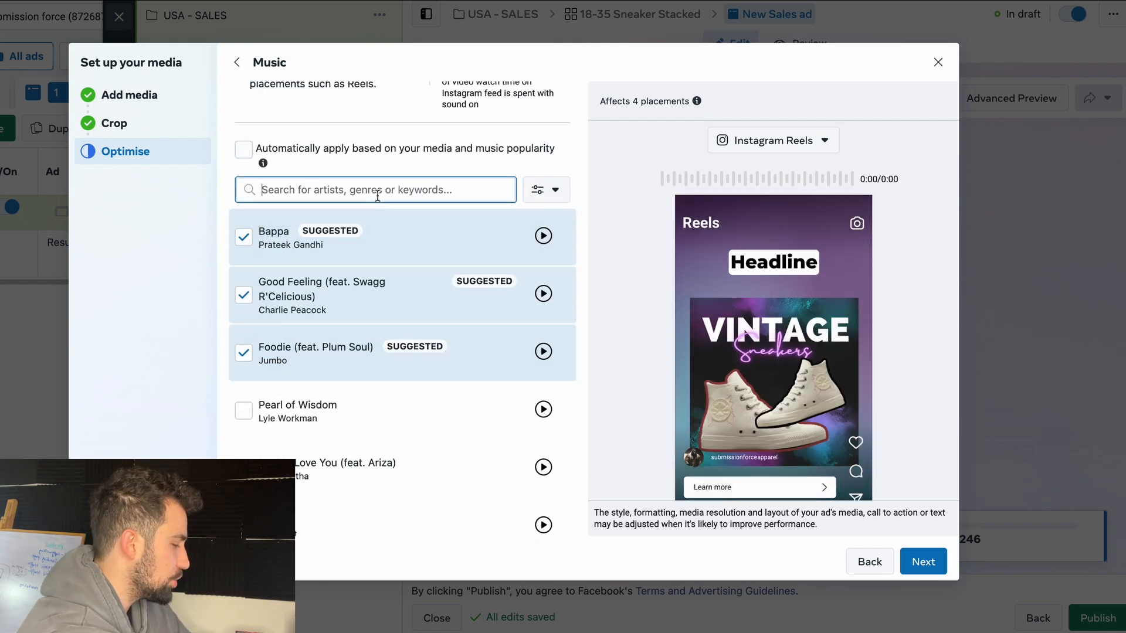
type("piano")
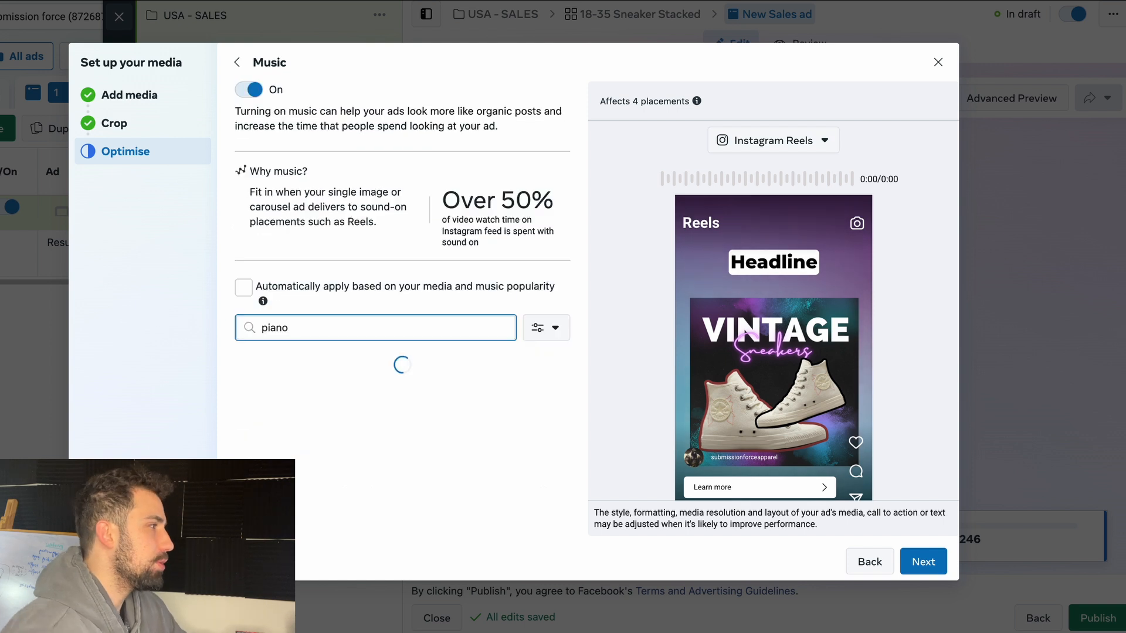
scroll(316, 397, "down", 1)
scroll(446, 405, "down", 3)
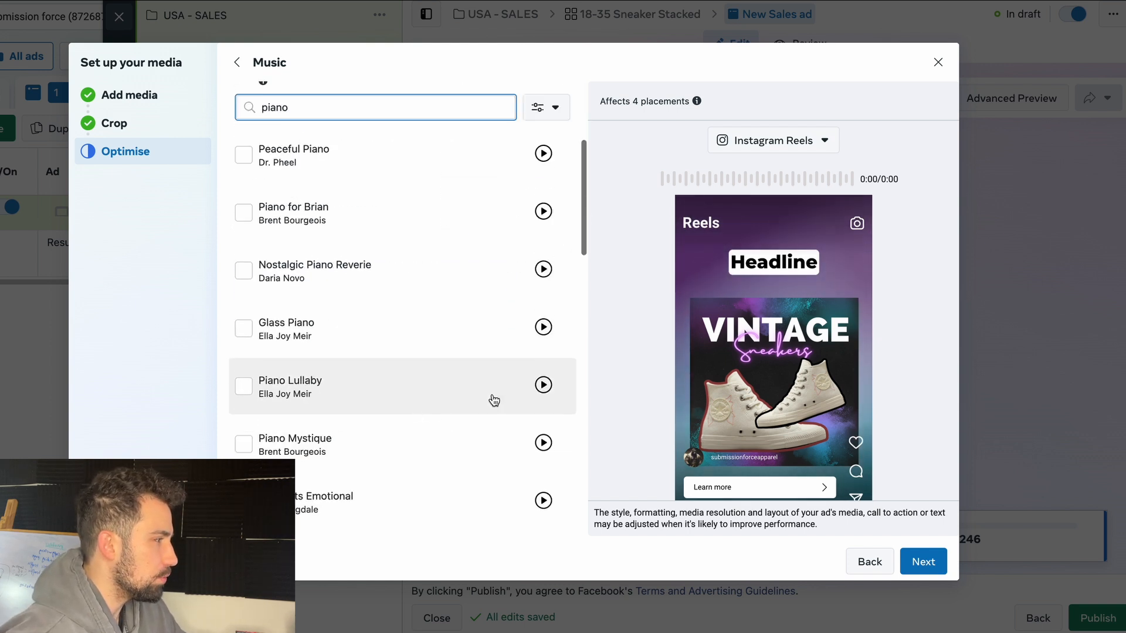
scroll(482, 352, "down", 3)
scroll(482, 357, "down", 3)
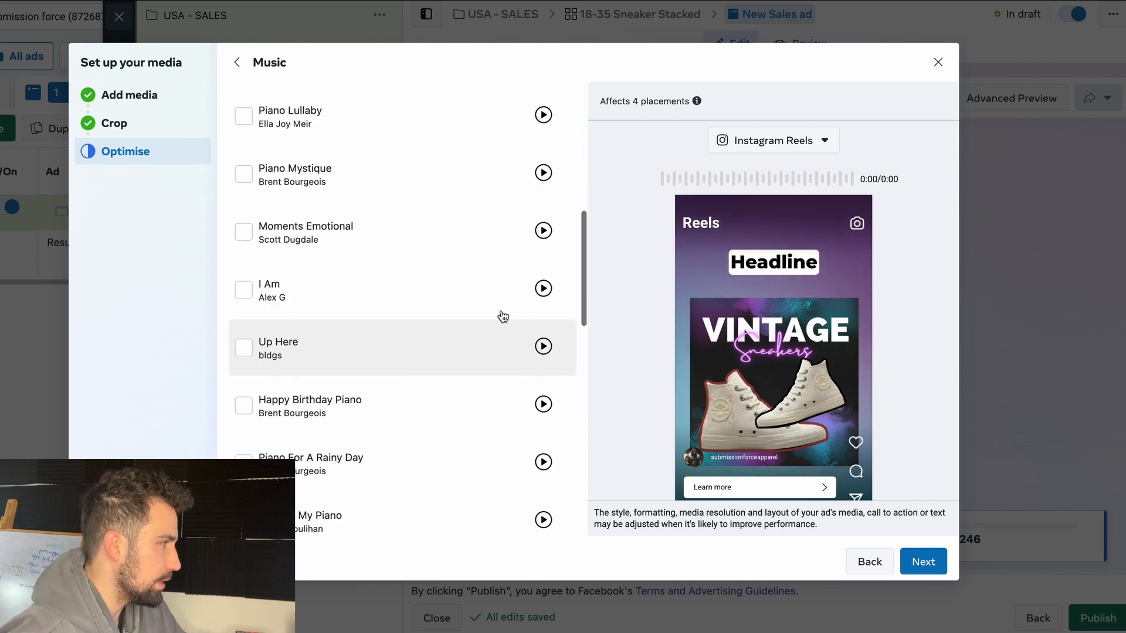
left_click(543, 284)
scroll(478, 328, "down", 5)
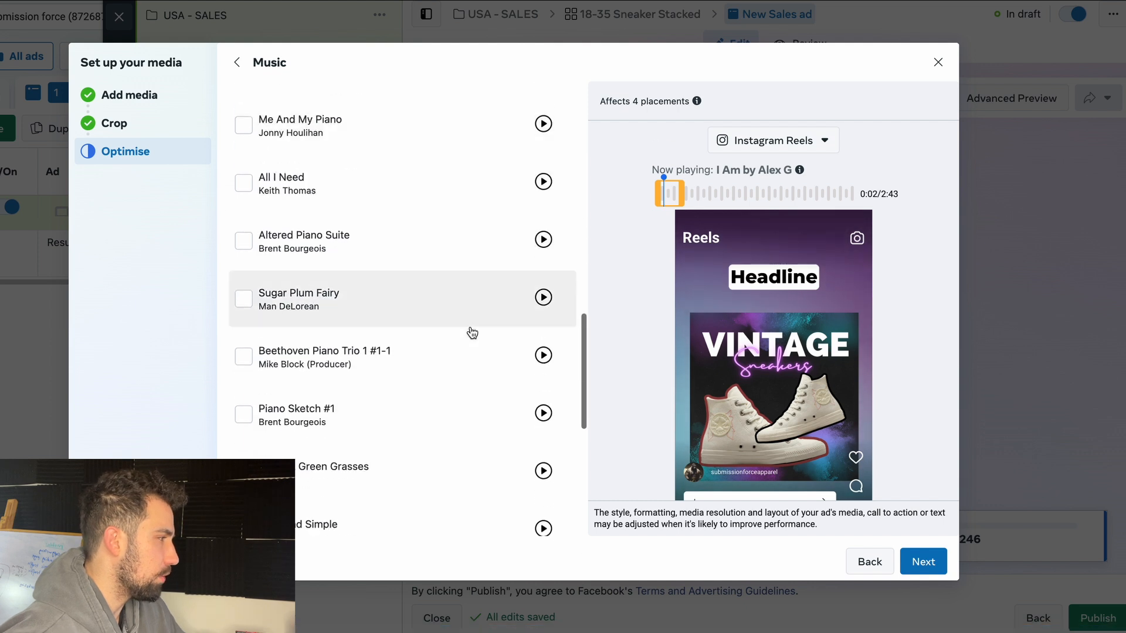
Step: Add Peaceful Piano and Piano for Brian to the ad's selected songs and return to the creative enhancements
scroll(470, 329, "up", 15)
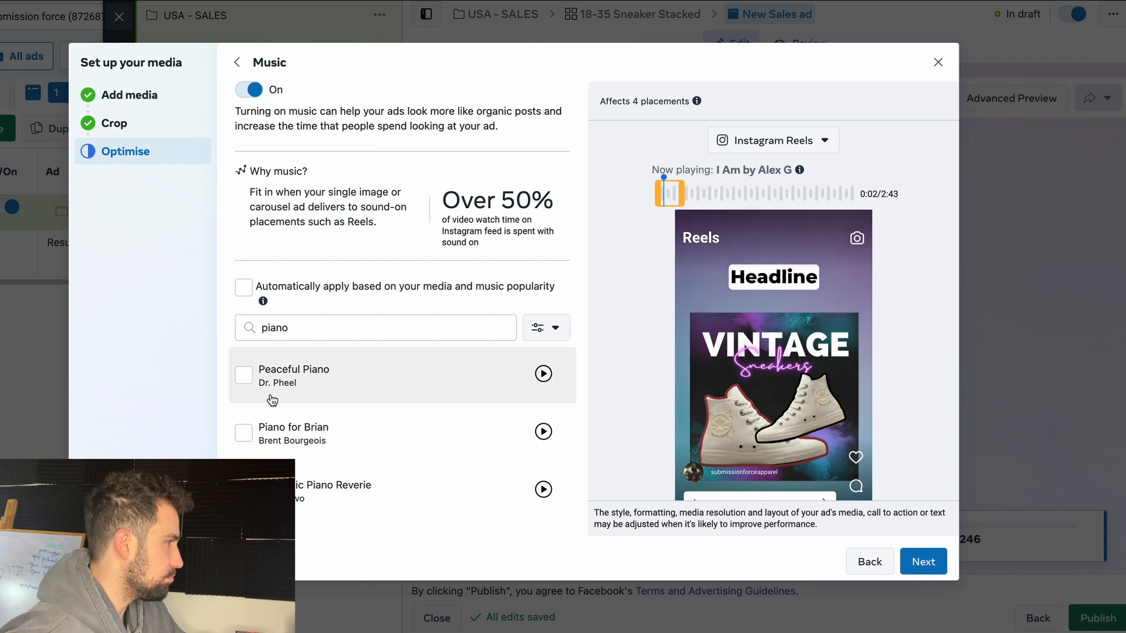
left_click(242, 376)
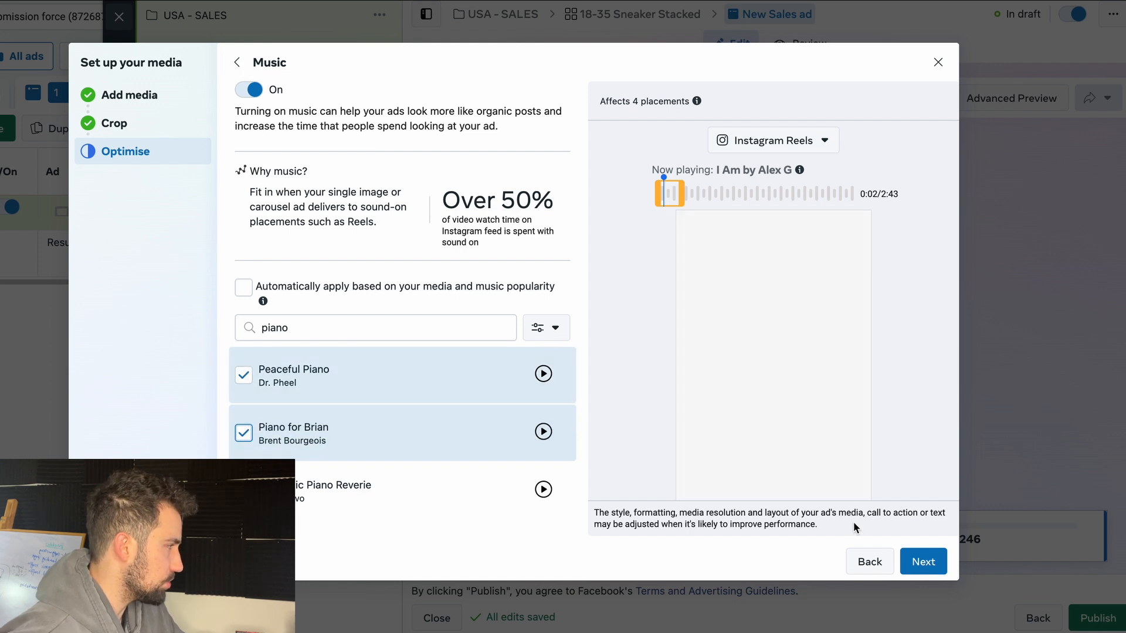
left_click(909, 562)
Step: Review the additional enhancements, finish the media setup and look through the ad's placement previews
scroll(815, 384, "down", 3)
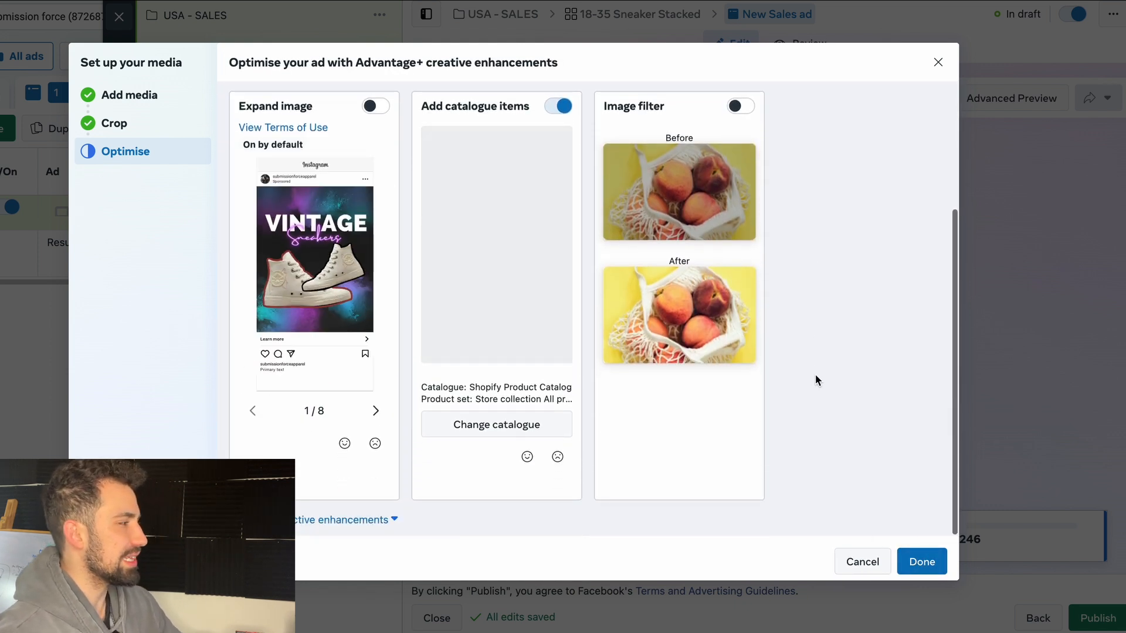
scroll(611, 457, "down", 2)
scroll(613, 460, "down", 5)
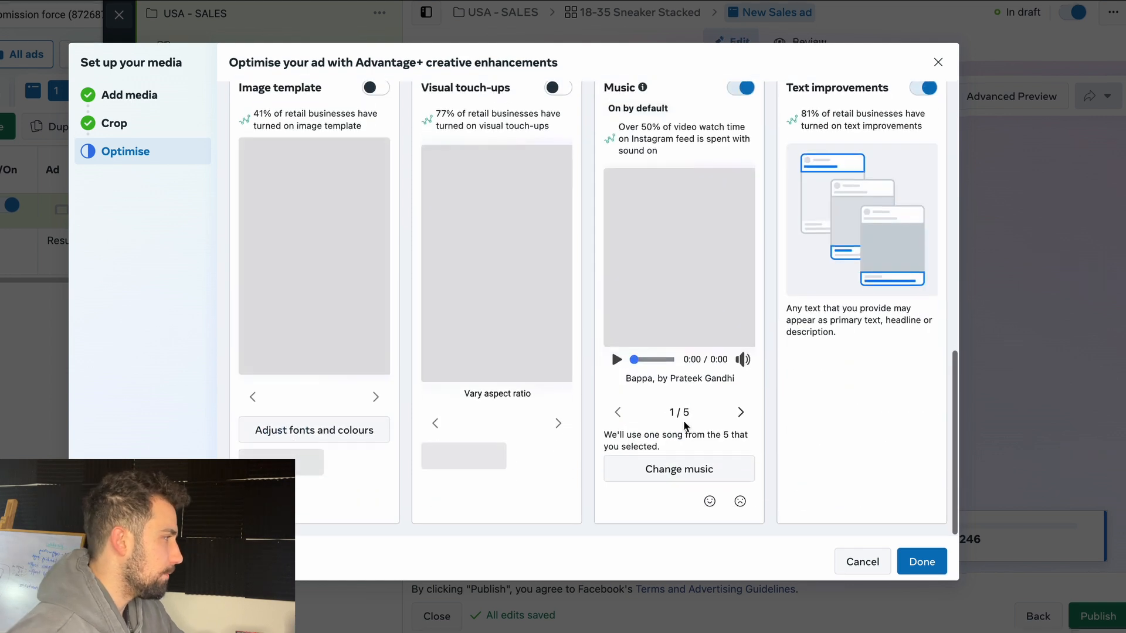
scroll(686, 305, "up", 1)
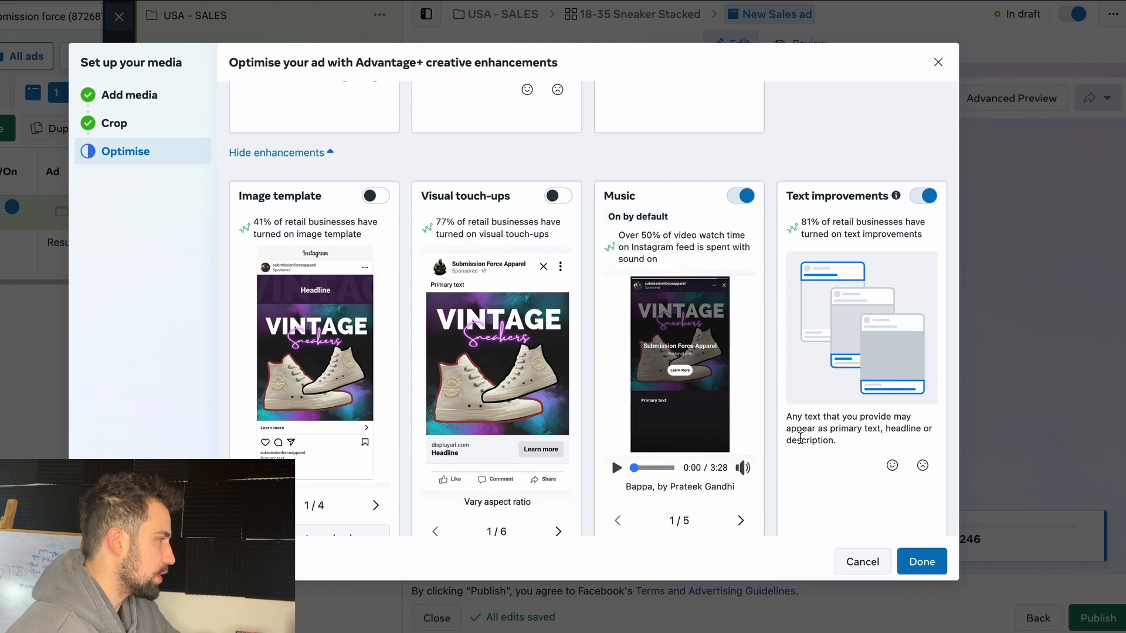
scroll(740, 472, "down", 3)
scroll(786, 117, "up", 2)
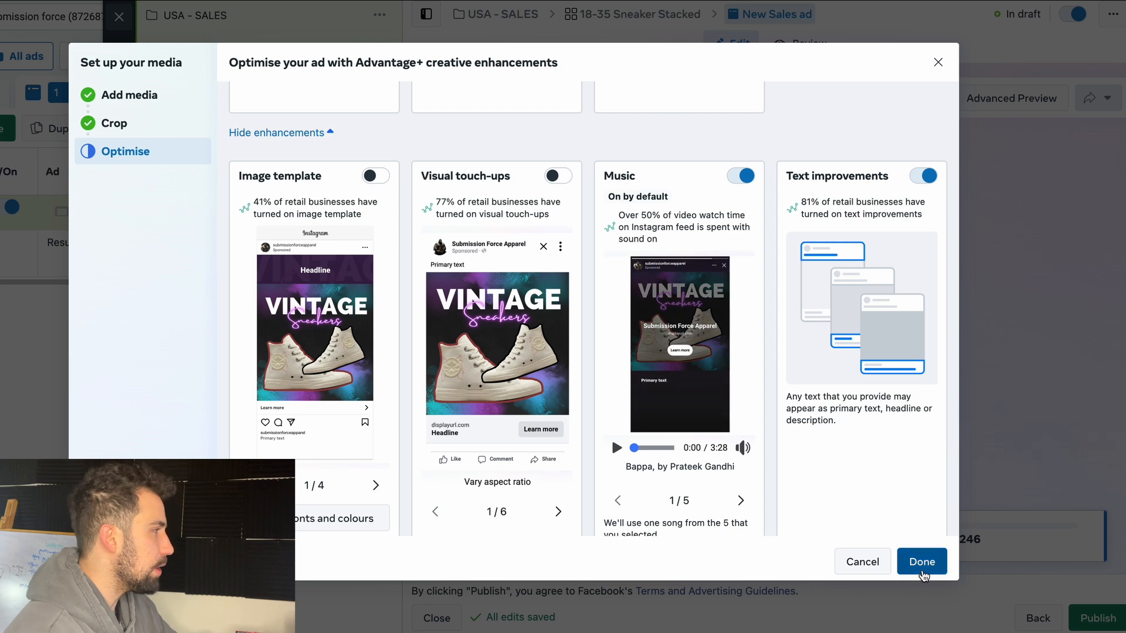
left_click(922, 572)
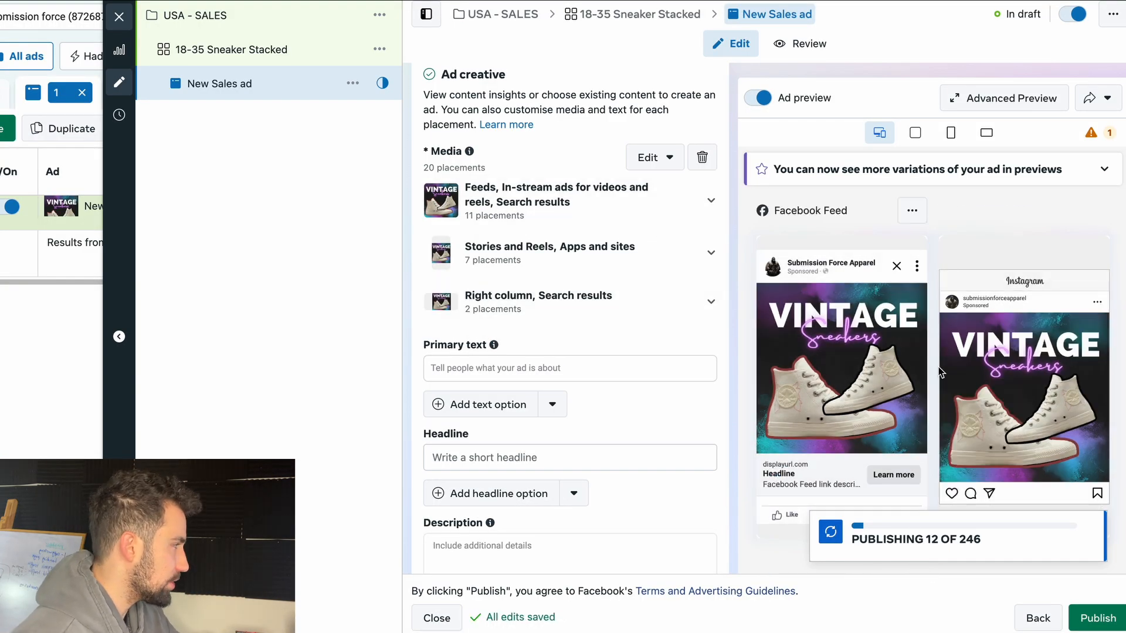
scroll(940, 372, "down", 10)
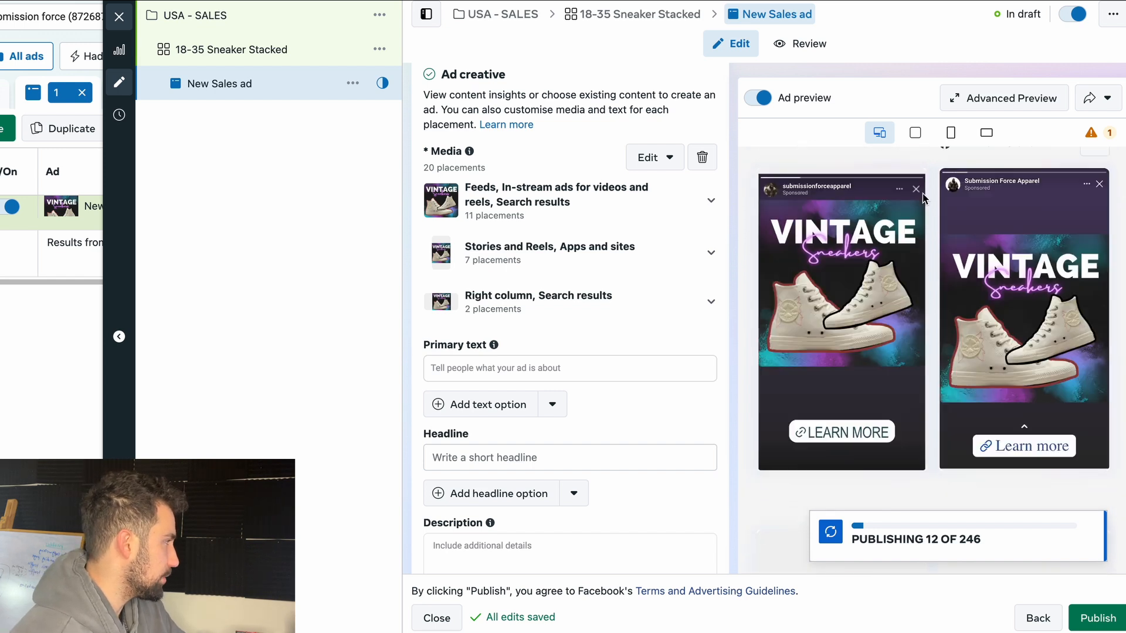
scroll(923, 197, "down", 1)
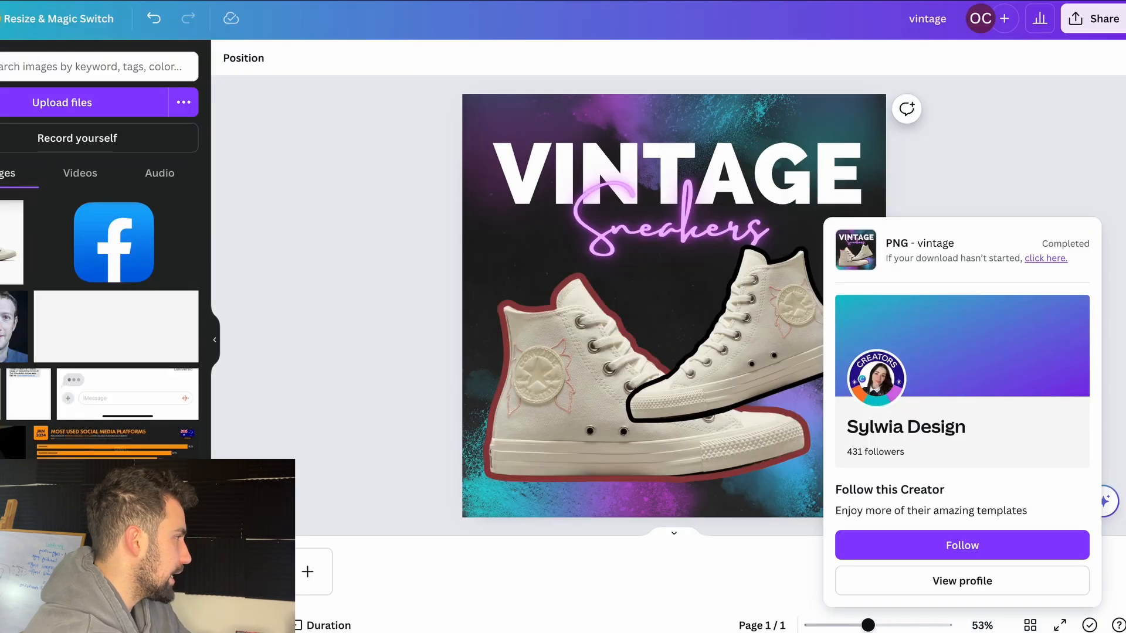
Step: Switch to Canva and copy all elements of the vintage design into the blank 1080 × 1920 px design, moved slightly down
left_click(469, 129)
left_click_drag(414, 96, 934, 538)
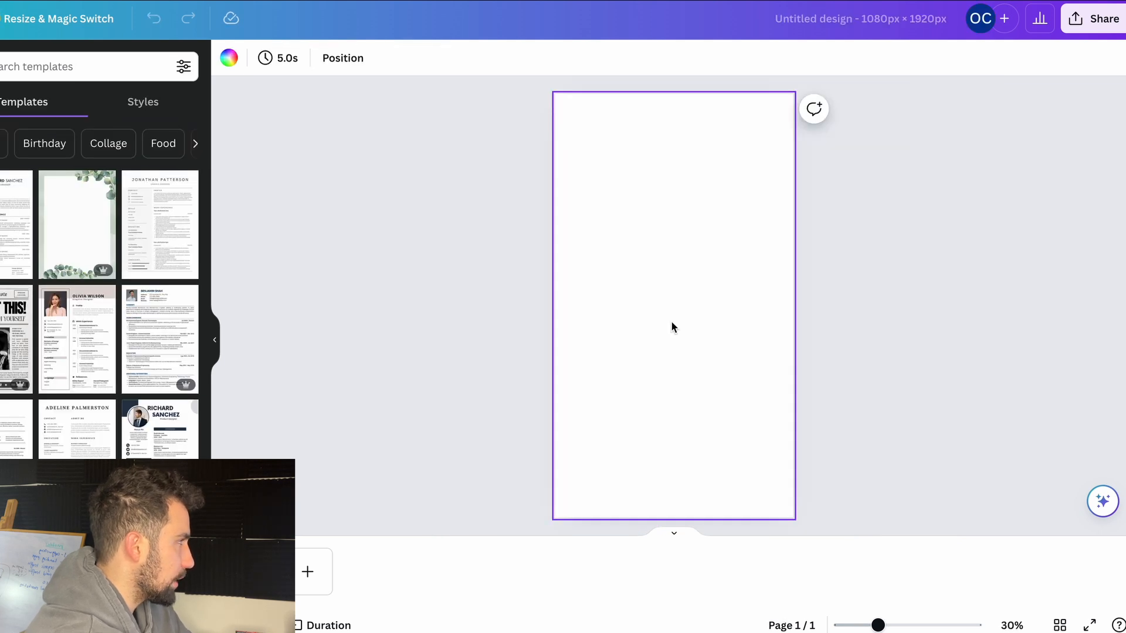
key("ctrl+v")
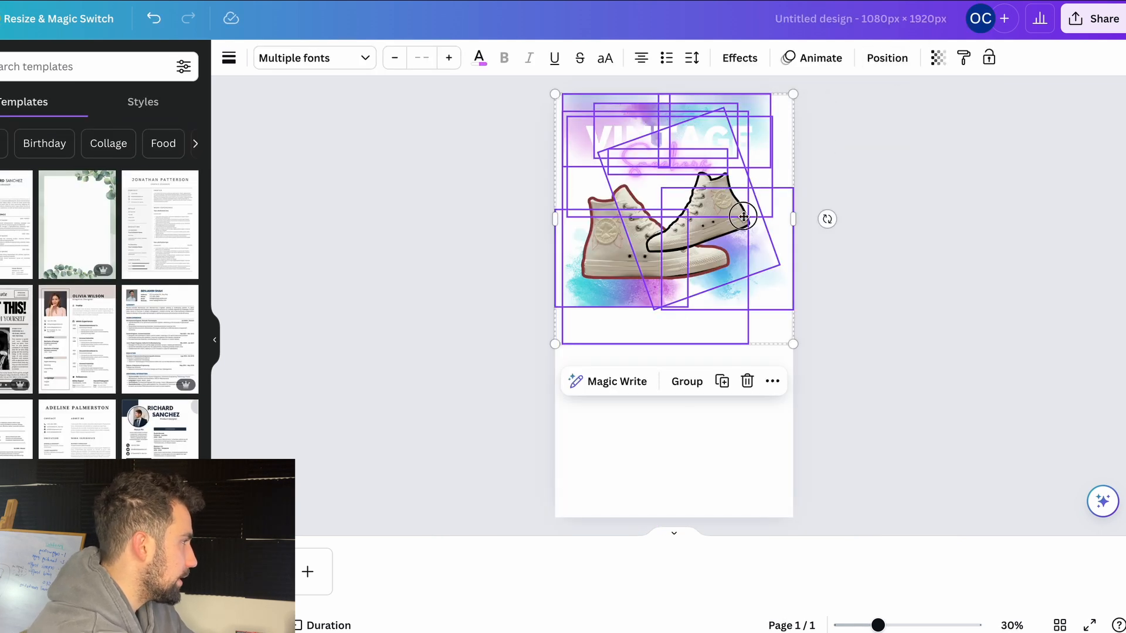
left_click_drag(744, 217, 755, 274)
Step: Copy the dark background from the vintage design to the 1080 × 1920 px design, shifting the source elements aside to reach it
key("ctrl+Tab")
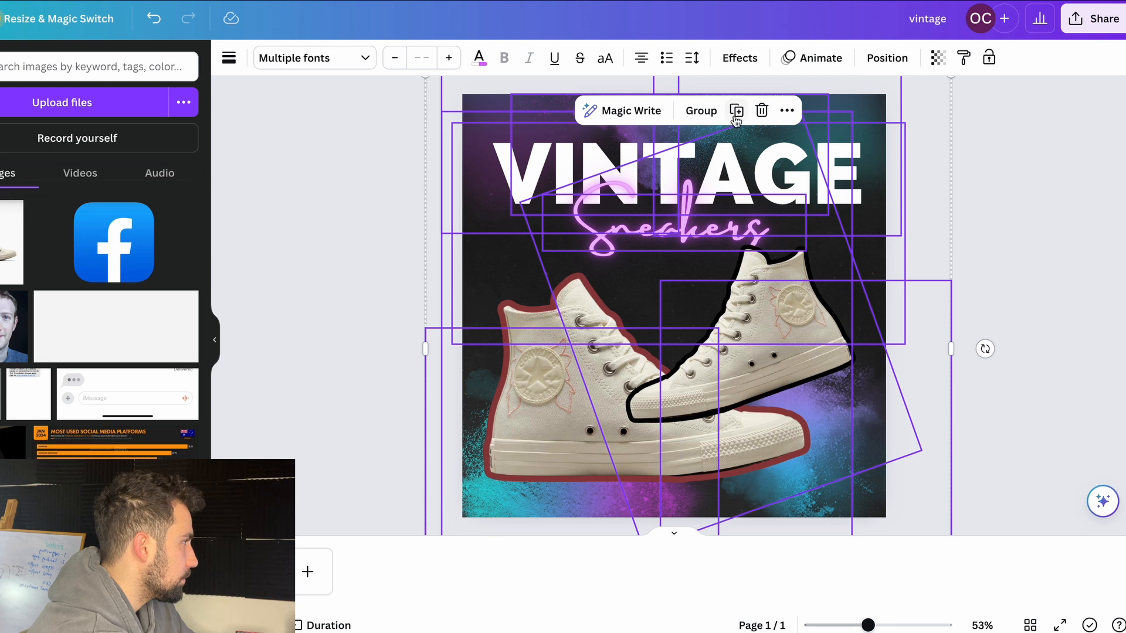
left_click_drag(497, 276, 696, 281)
left_click(495, 269)
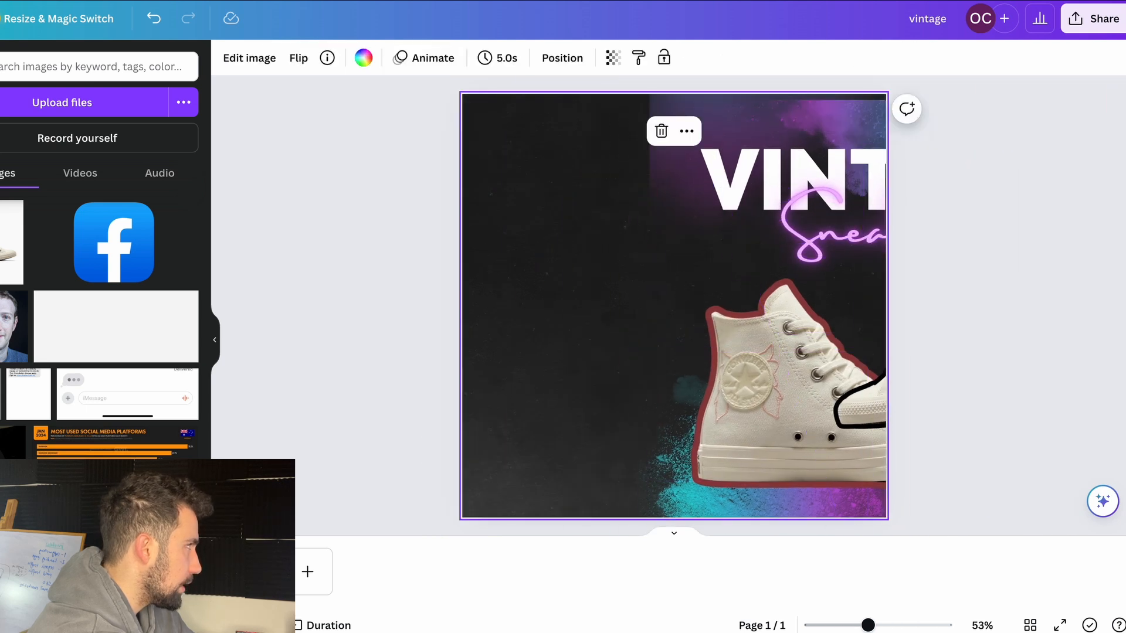
key("ctrl+Tab")
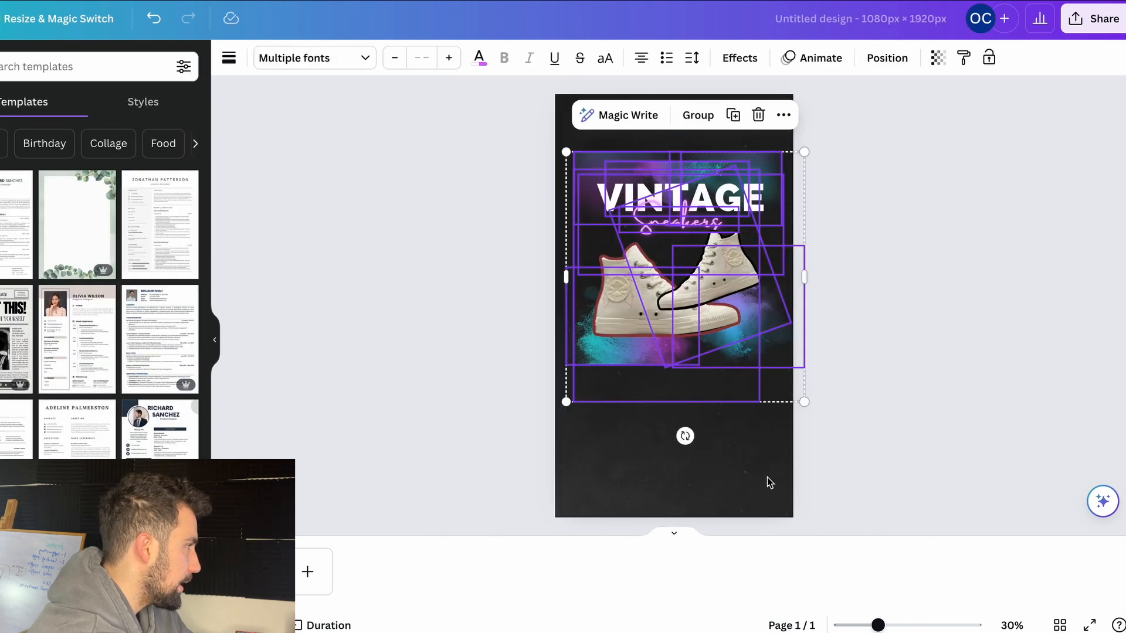
Step: Enlarge the purple and blue powder splash and place it in the lower-left part of the page
left_click(825, 314)
left_click(644, 343)
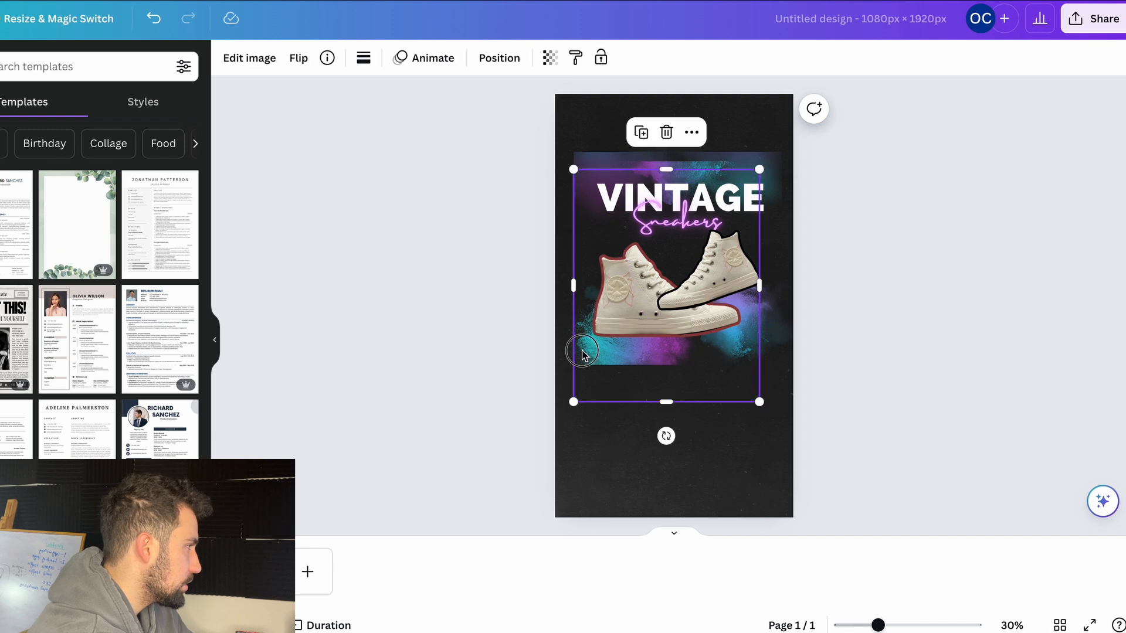
mouse_move(644, 342)
left_mouse_down()
mouse_move(679, 340)
mouse_move(889, 504)
left_mouse_up()
left_click(576, 343)
left_click_drag(778, 445, 631, 433)
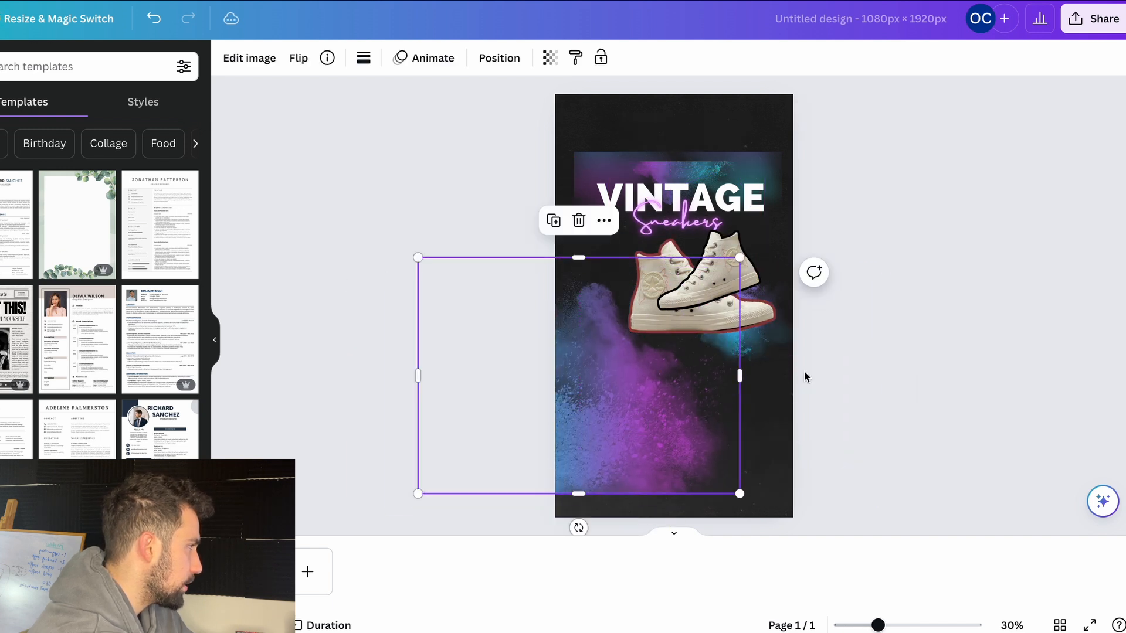
Step: Move the powder splashes to the bottom of the page and enlarge the blue one on the right edge
left_click(783, 364)
left_click_drag(784, 364, 764, 448)
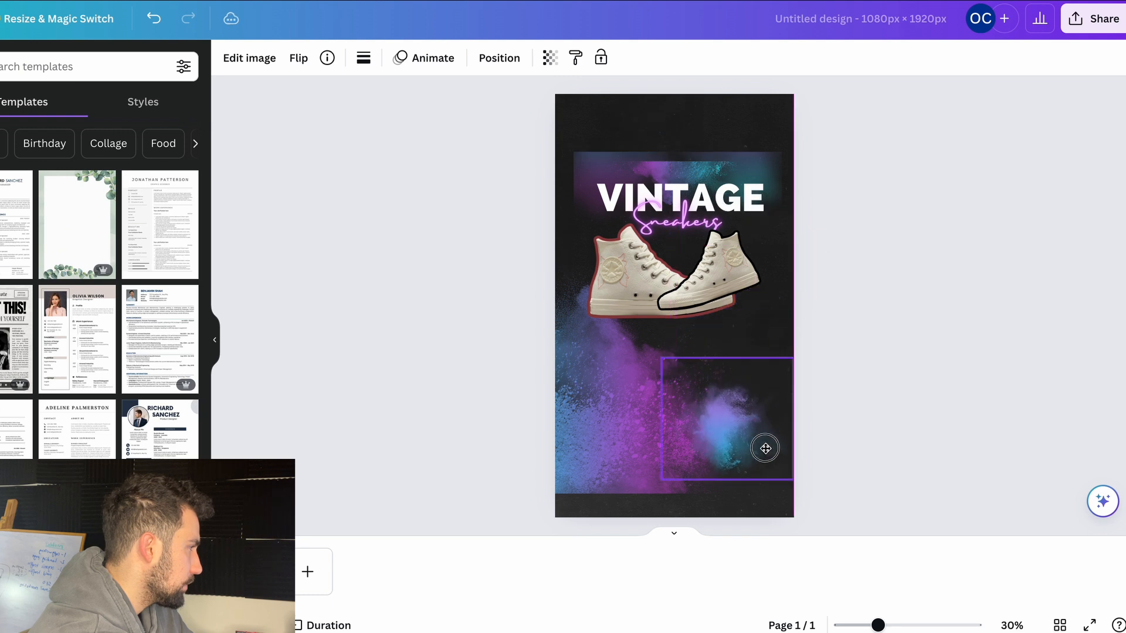
left_click_drag(566, 447, 566, 471)
left_click_drag(751, 427, 771, 379)
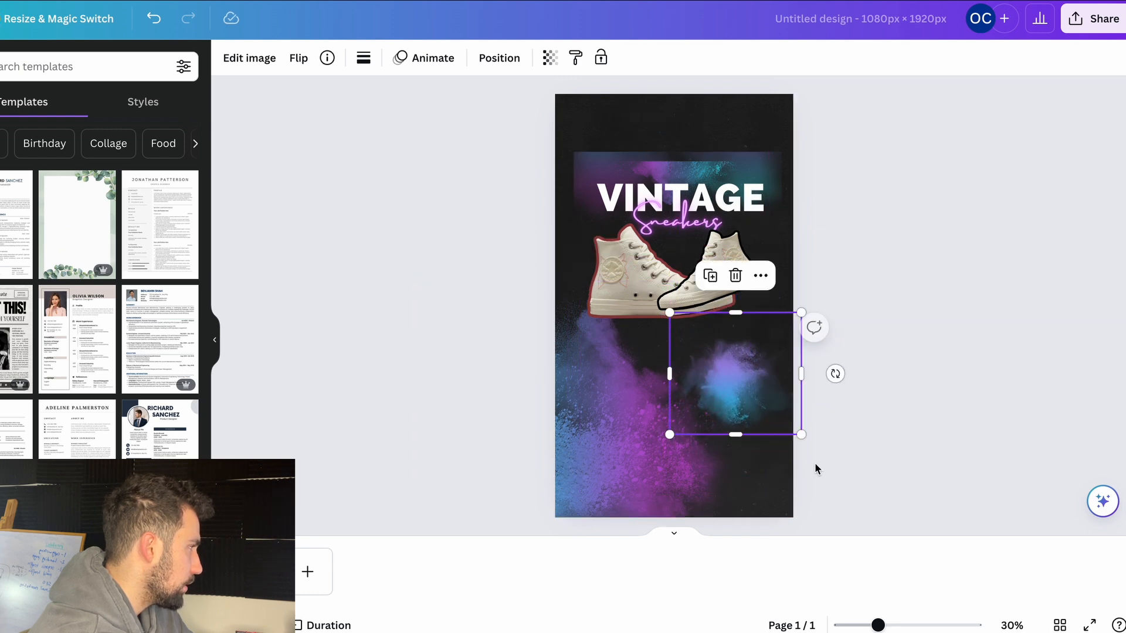
left_click_drag(800, 434, 857, 485)
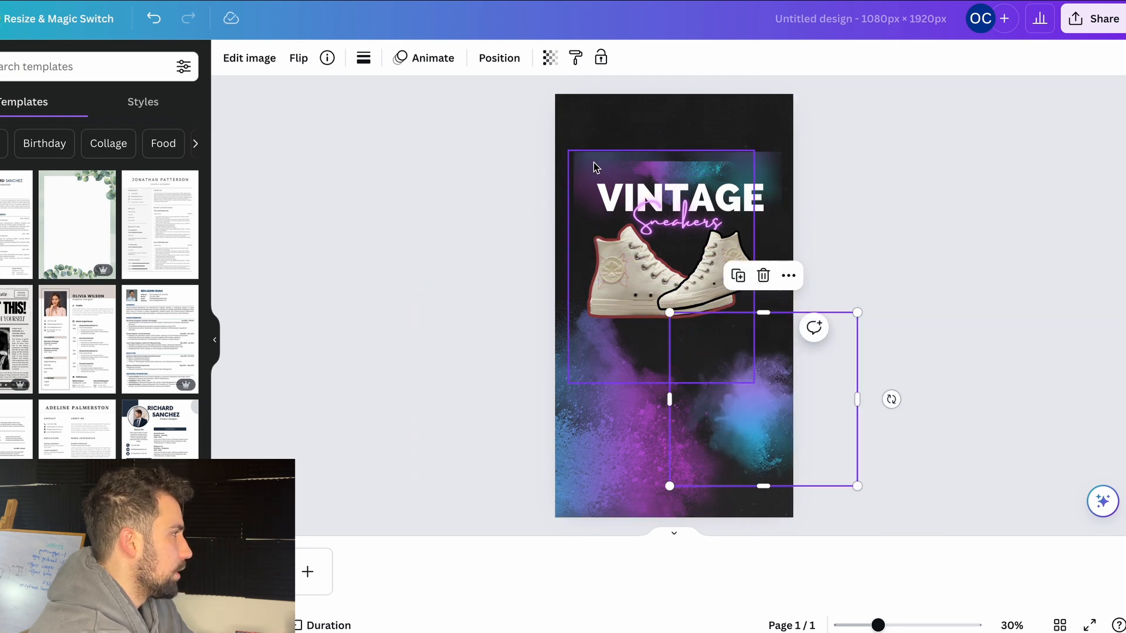
Step: Spread the upper colour splashes along the page's top edge and shift the red-outlined sneaker down
left_click_drag(594, 159, 573, 125)
left_click_drag(765, 156, 799, 104)
left_click_drag(663, 158, 697, 323)
left_click_drag(586, 169, 570, 111)
left_click(762, 108)
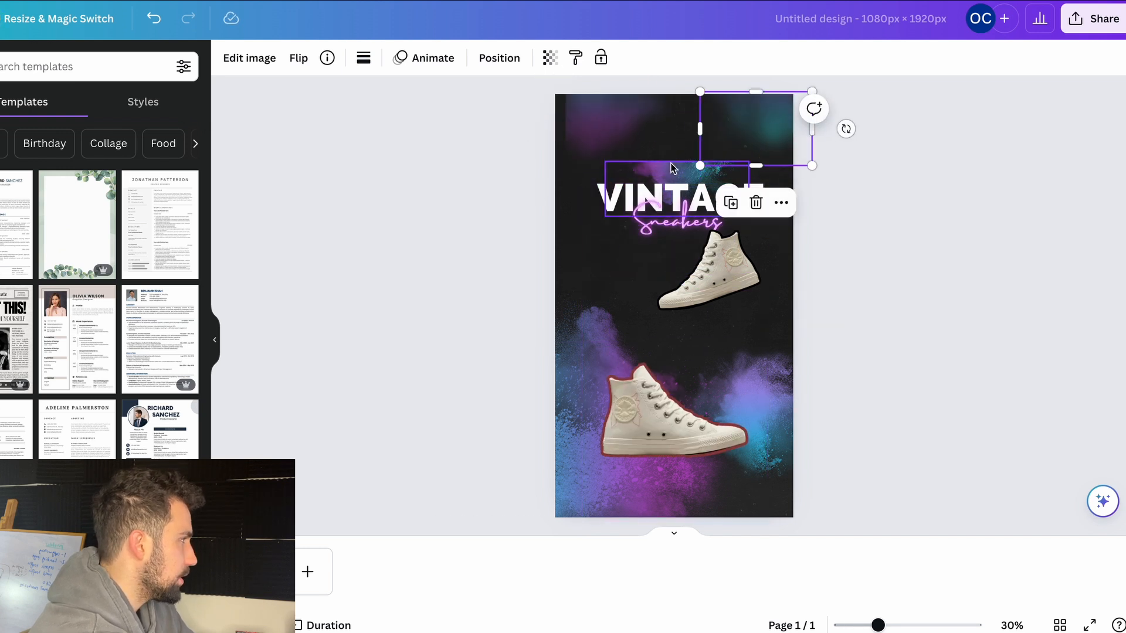
left_click_drag(751, 107, 669, 93)
Step: Raise the VINTAGE title, enlarge the black-outlined sneaker and fit the purple glow into the page's top-left corner
left_click_drag(776, 187, 774, 166)
left_click(713, 336)
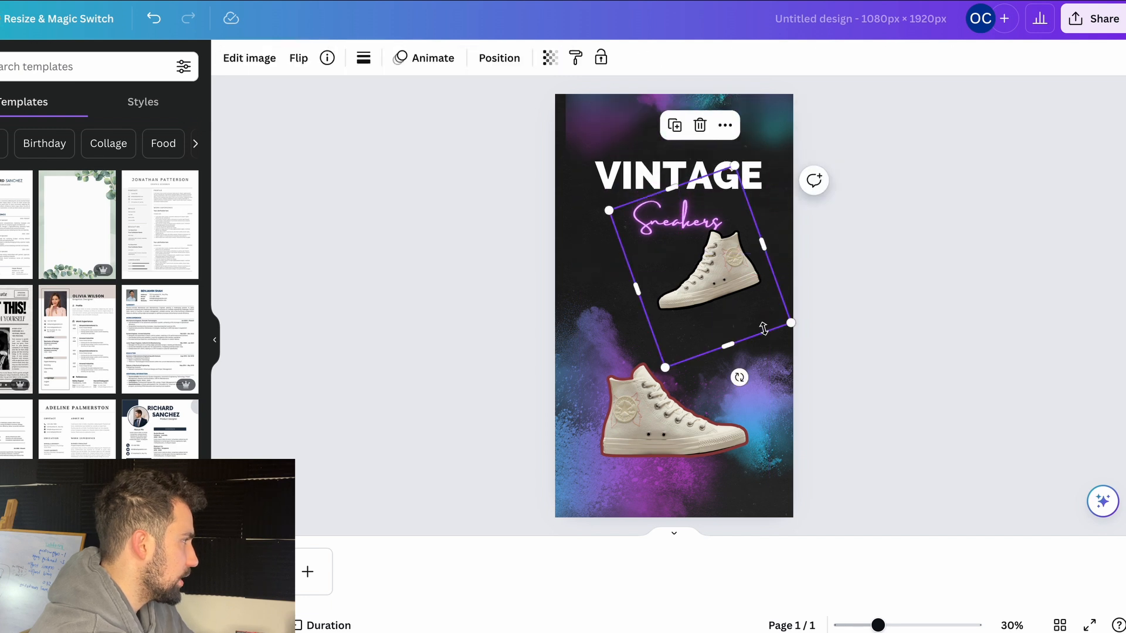
left_click_drag(789, 331, 810, 329)
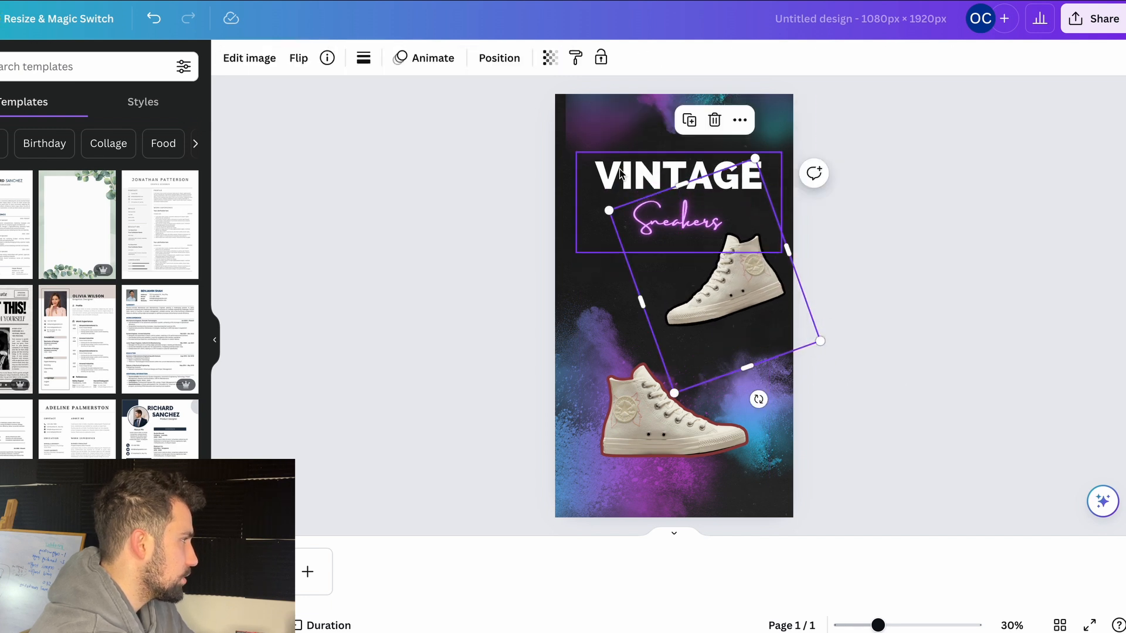
left_click(609, 206)
left_click(599, 124)
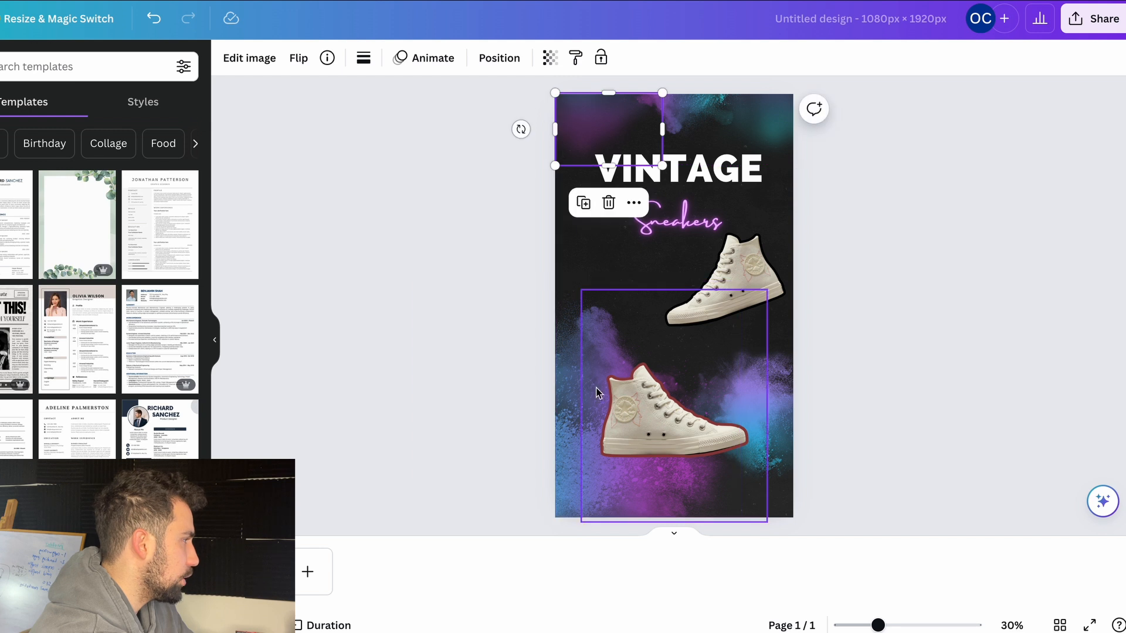
Step: Move the red-outlined sneaker up towards the page's left edge and rotate it to about 14°
left_click_drag(636, 432, 593, 339)
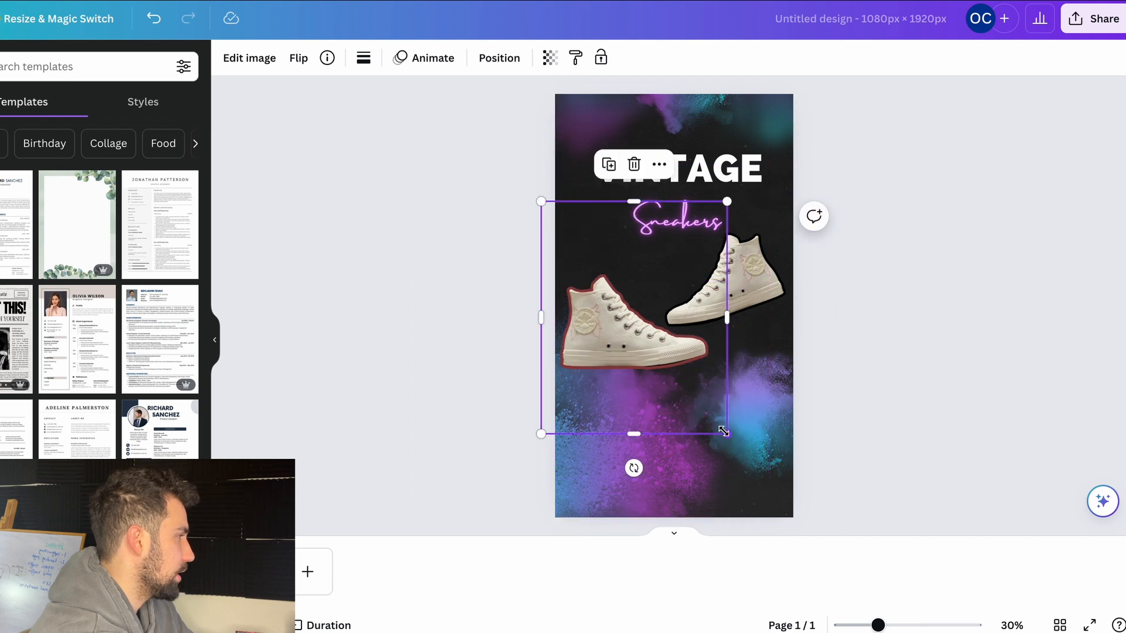
left_click_drag(634, 468, 605, 468)
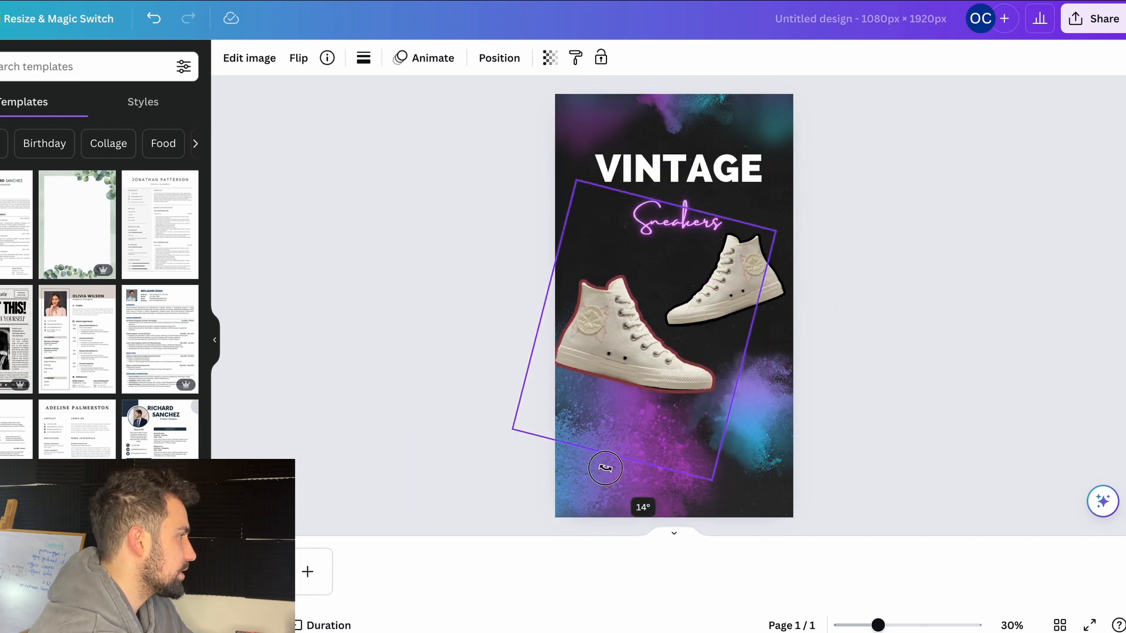
left_click_drag(616, 363, 622, 343)
Step: Place the Sneakers text directly beneath VINTAGE and arrange the two sneakers side by side in the middle of the page
left_click_drag(695, 237, 709, 295)
left_click_drag(694, 213, 763, 250)
left_click_drag(649, 216, 651, 200)
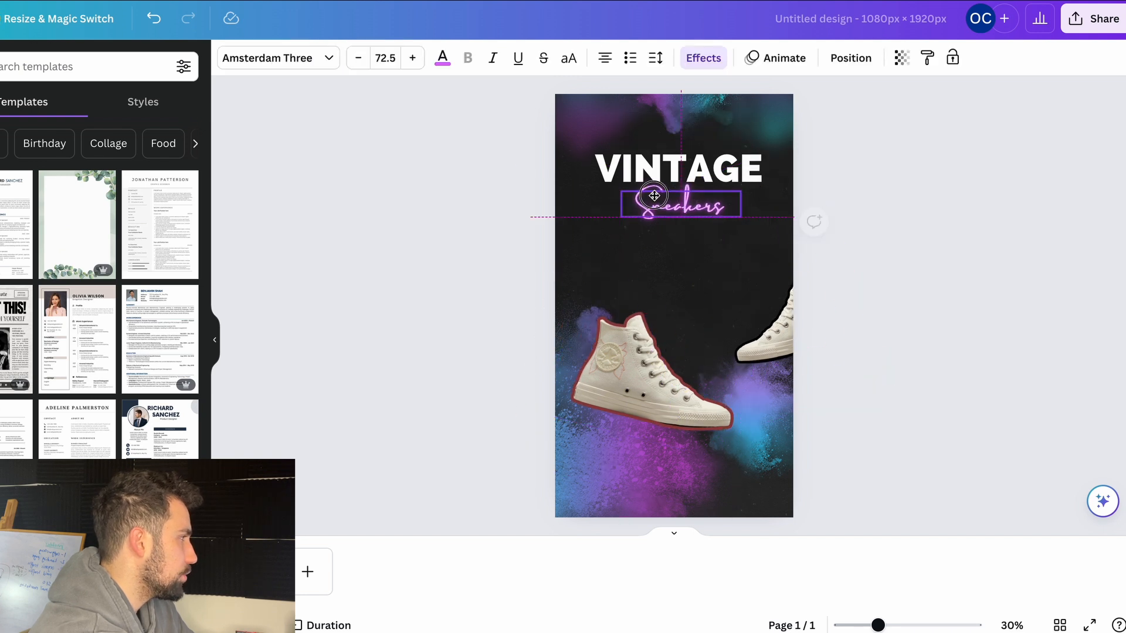
left_click_drag(651, 387, 642, 329)
left_click_drag(784, 328, 622, 357)
left_click(855, 284)
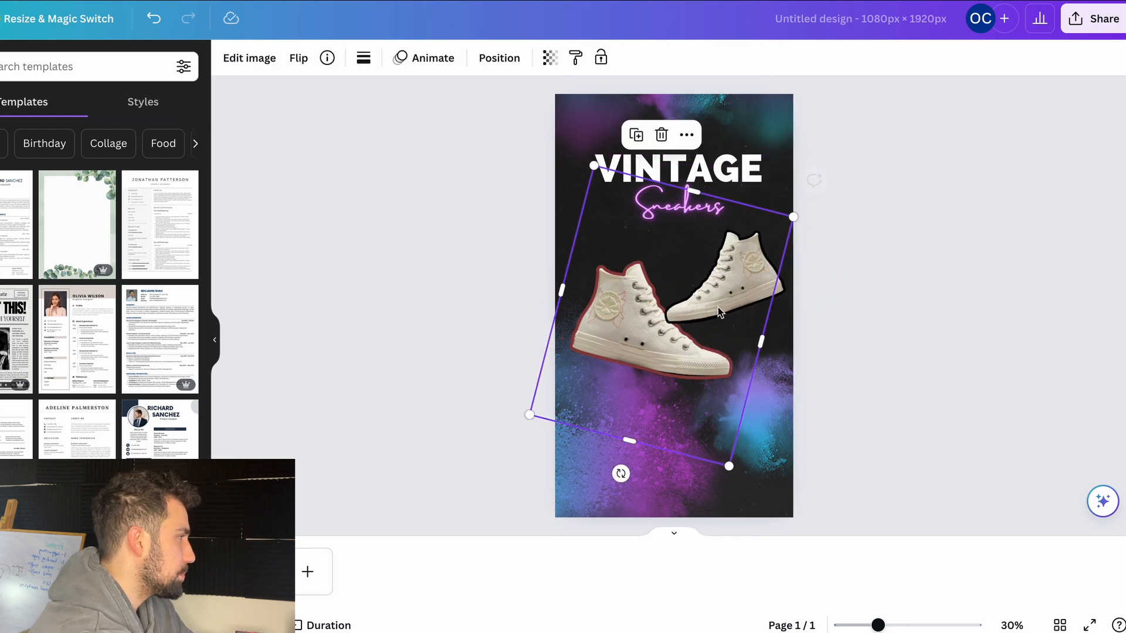
Step: Download the 1080 × 1920 px design as a PNG
left_click(1039, 257)
left_click(1073, 17)
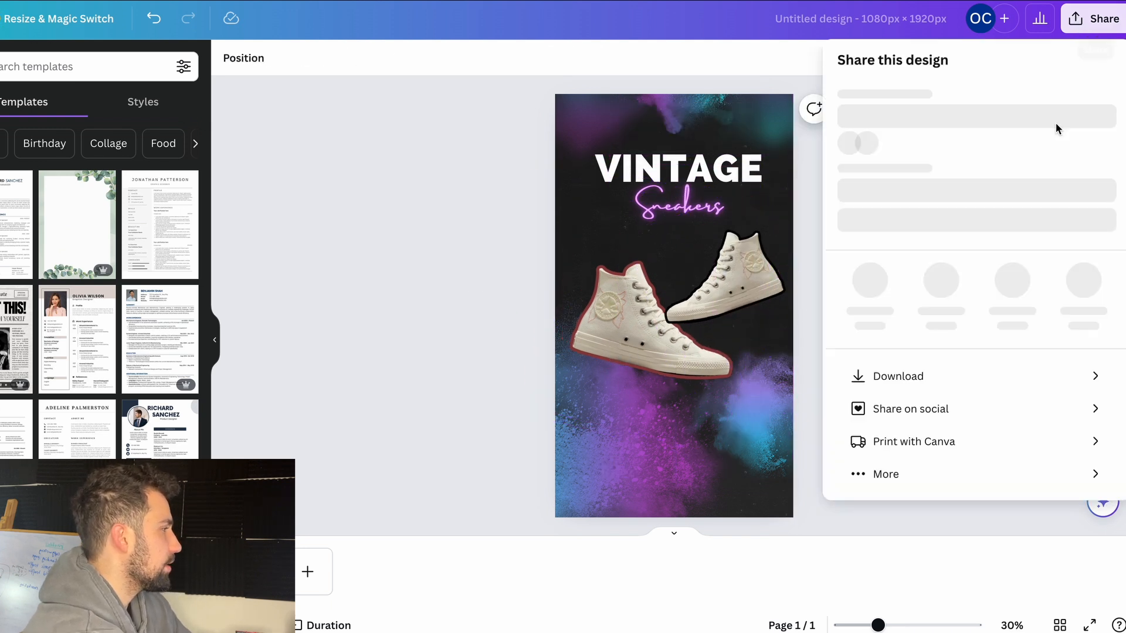
left_click(920, 406)
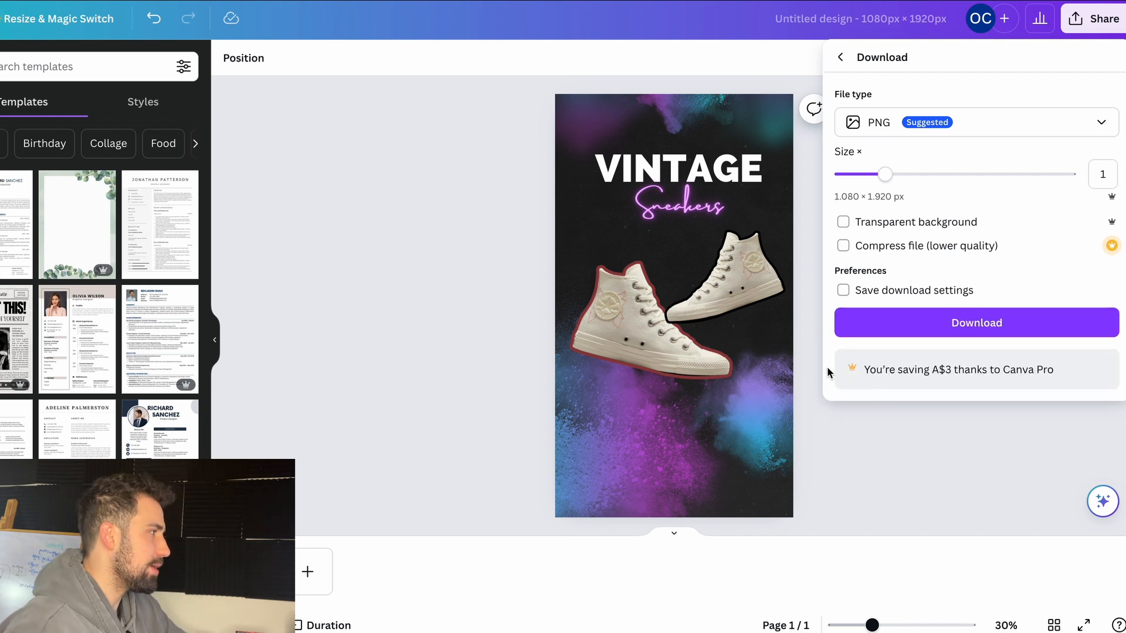
left_click(963, 324)
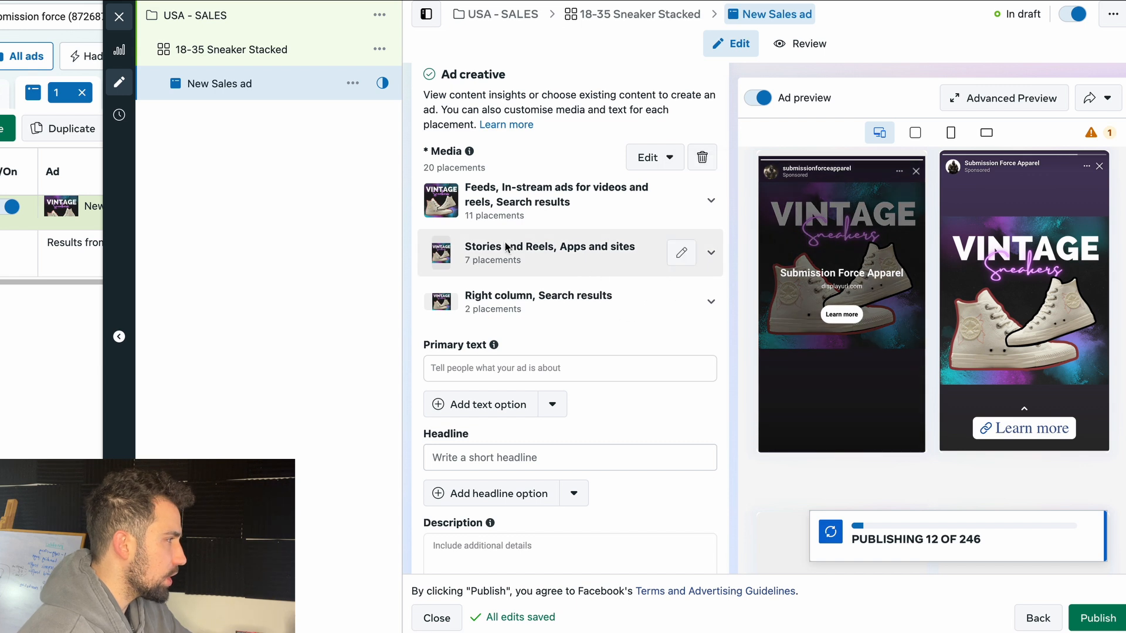
Step: Replace the media for the Stories and Reels, Apps and sites placements with Untitled design (19).png from Downloads and save the change
left_click(683, 256)
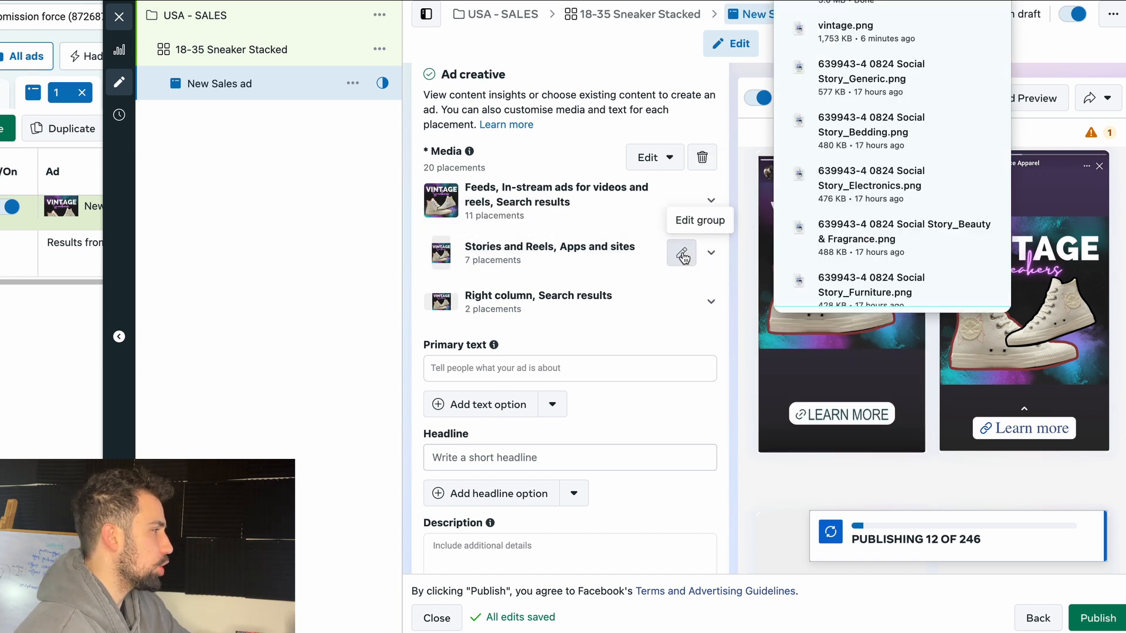
left_click(683, 256)
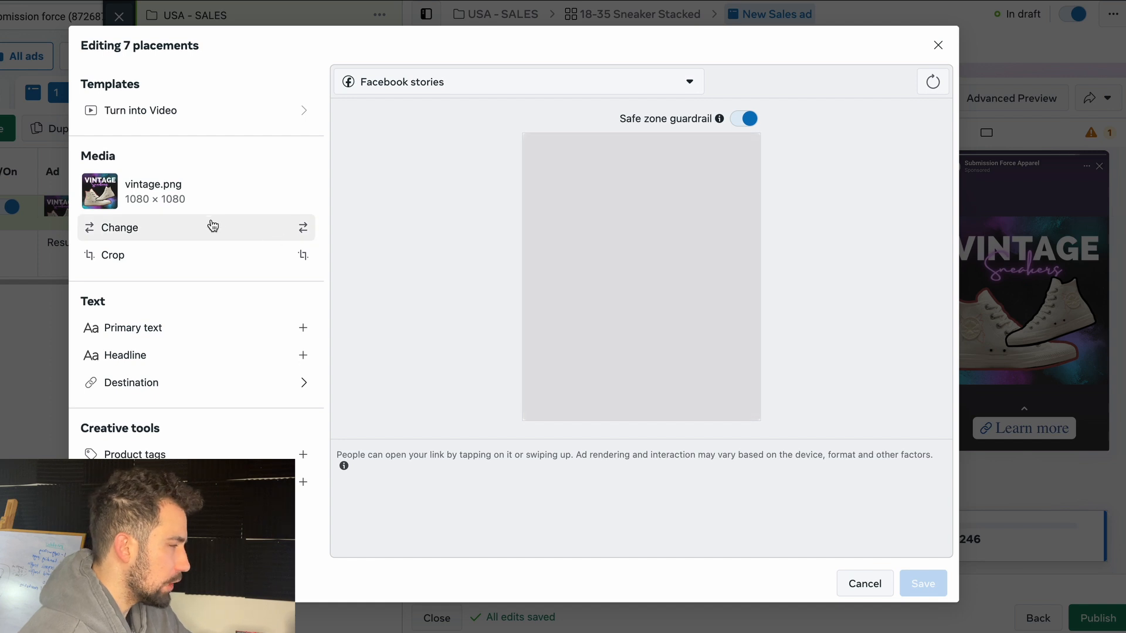
left_click(130, 229)
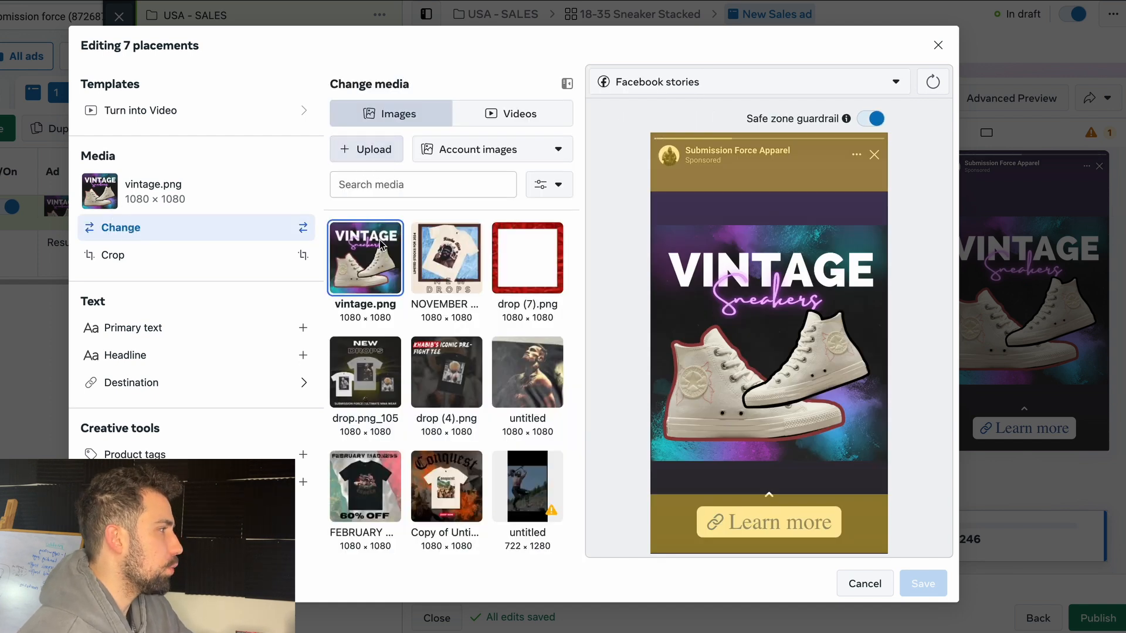
left_click(366, 149)
left_click(402, 201)
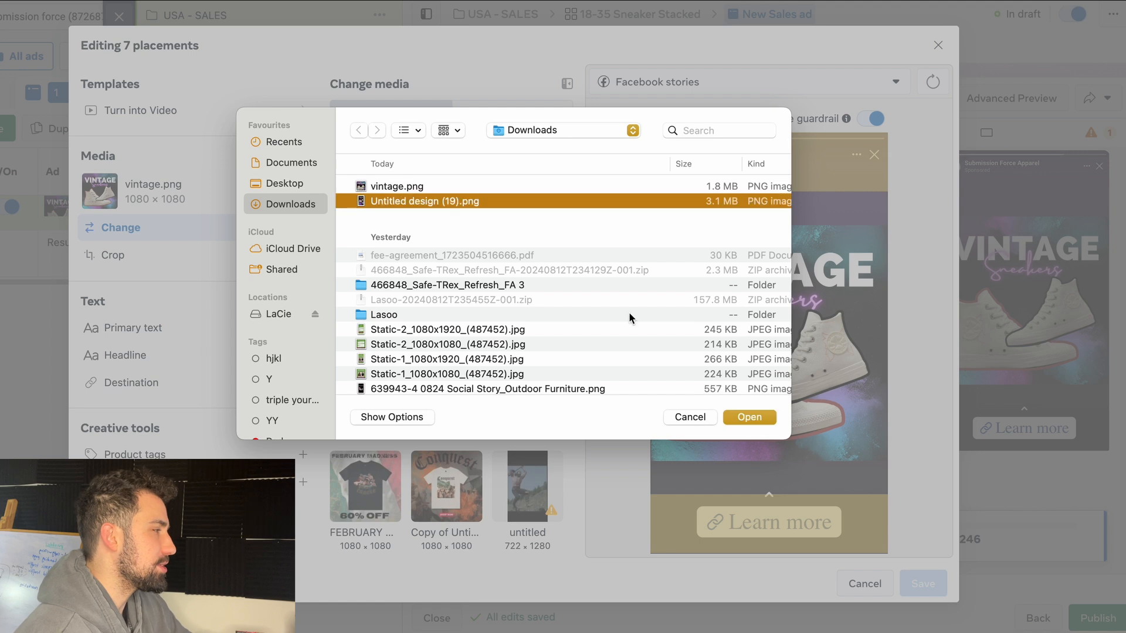
left_click(769, 417)
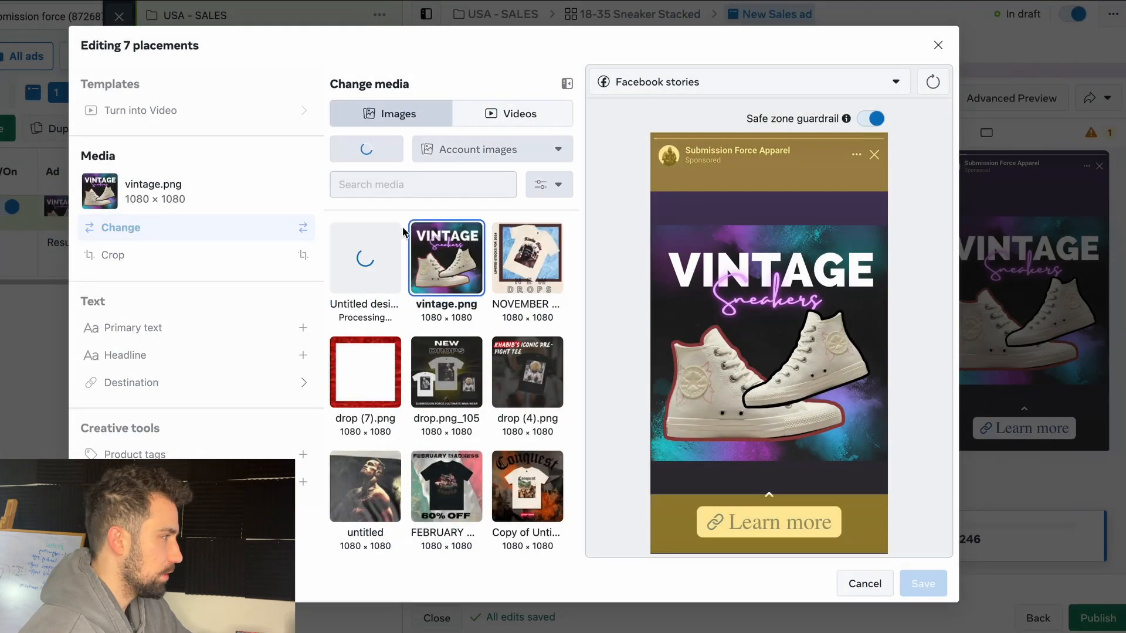
left_click(364, 259)
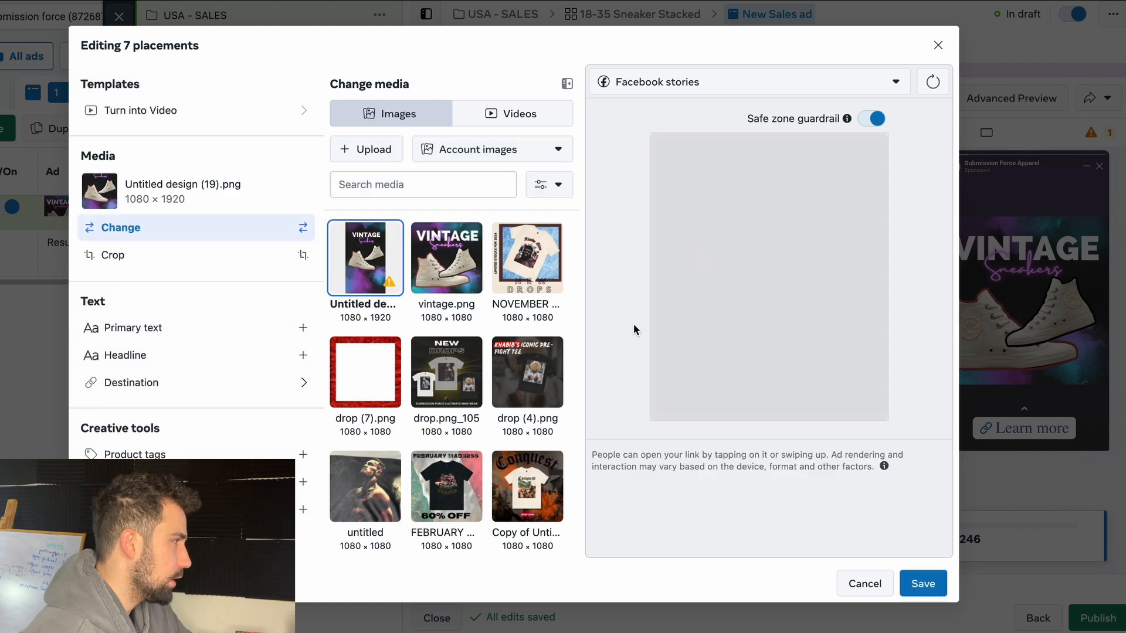
left_click(925, 584)
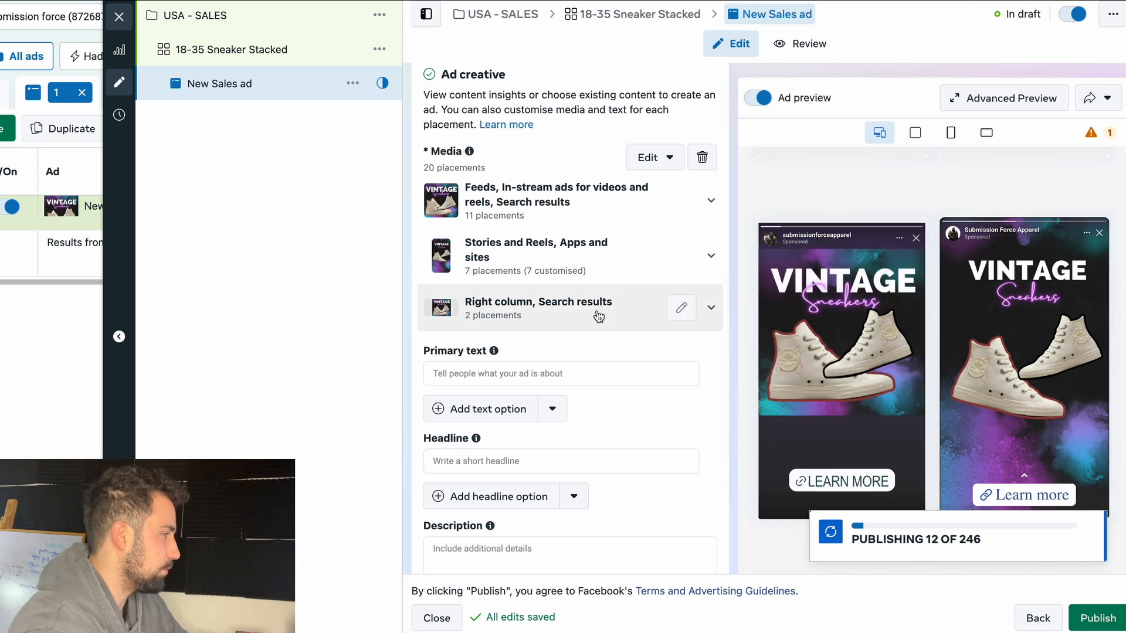
Step: Open the ad's empty primary text for editing and view the note on how many texts it accepts
scroll(504, 343, "down", 1)
scroll(478, 352, "down", 1)
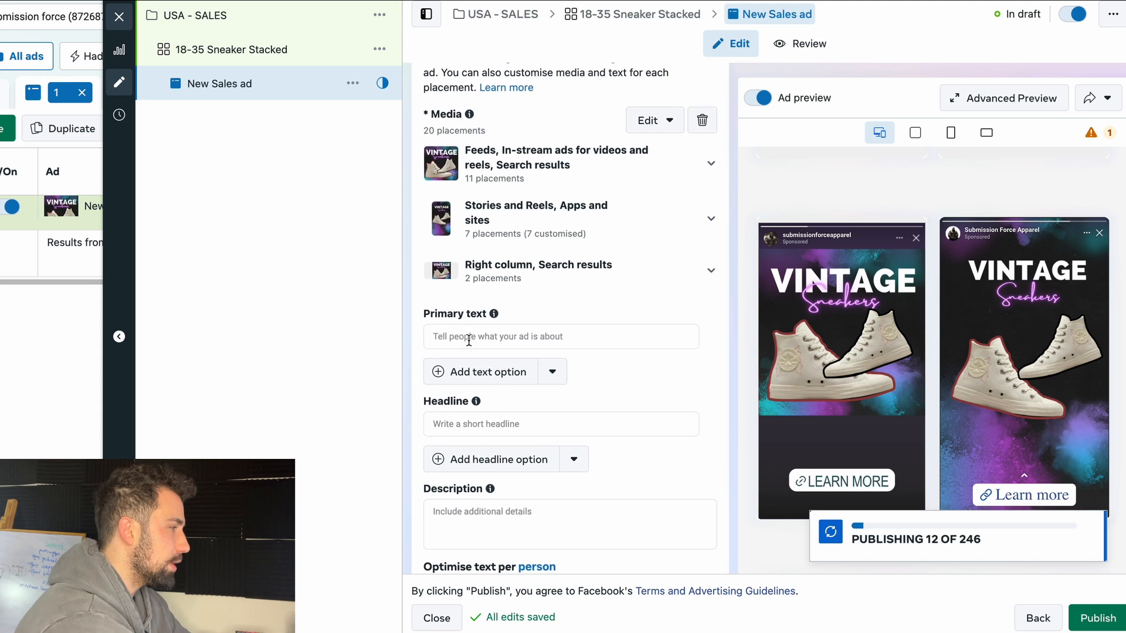
left_click(469, 339)
scroll(486, 340, "up", 1)
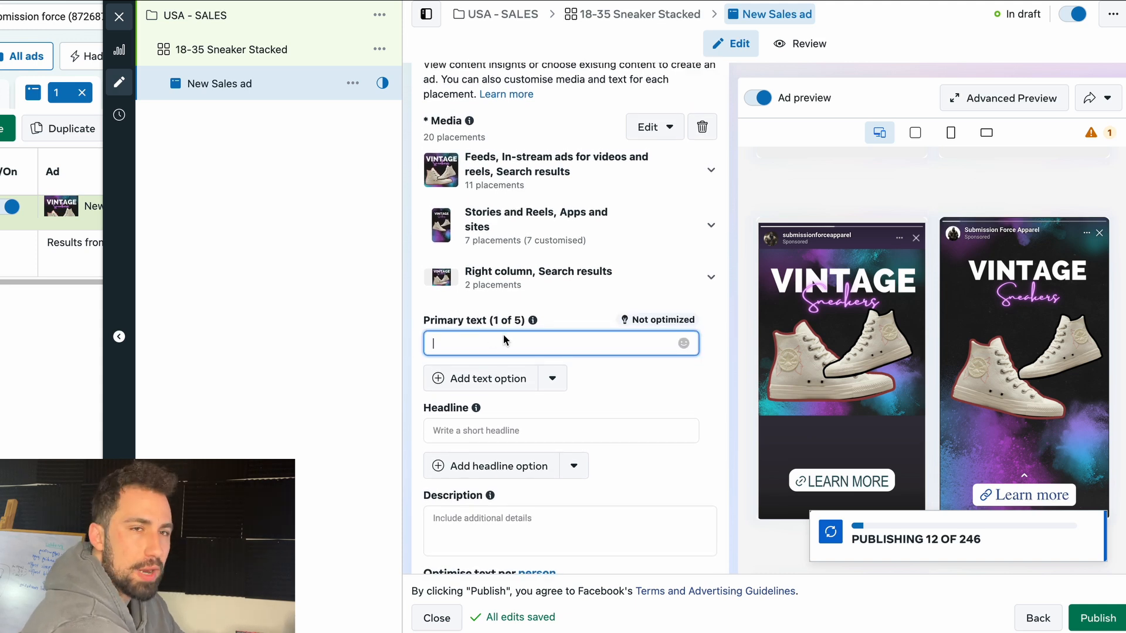
mouse_move(526, 317)
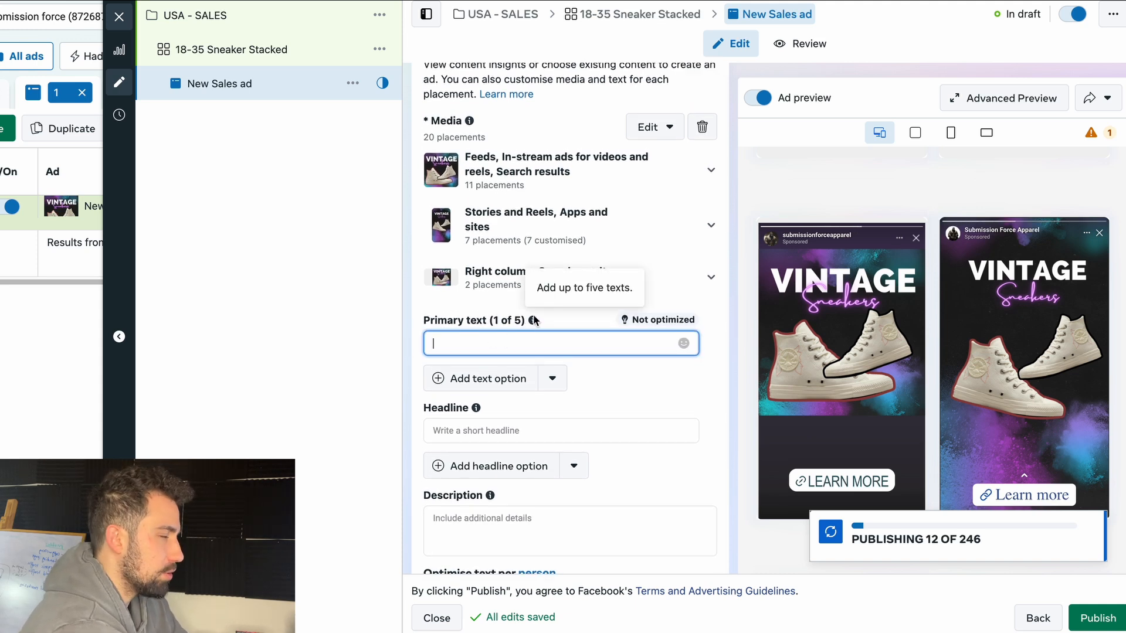
scroll(516, 308, "down", 1)
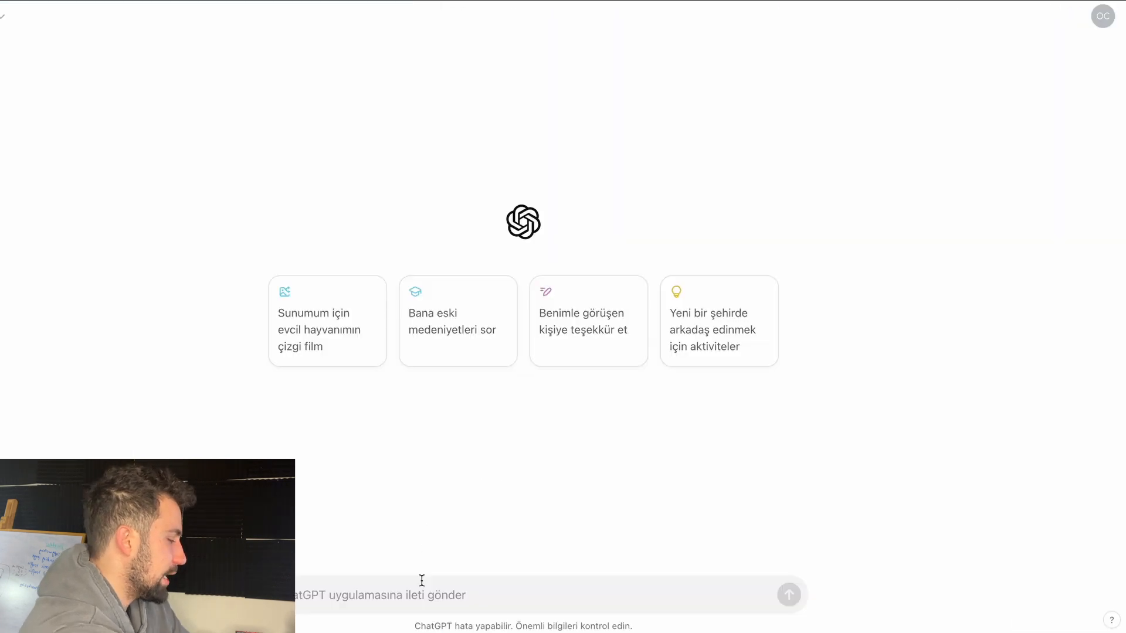
Step: Switch to ChatGPT and request experienced-copywriter Facebook ad copy for a $99 vintage Converse shoe with free shipping, fast dispatch and a free gift over $100
type("b")
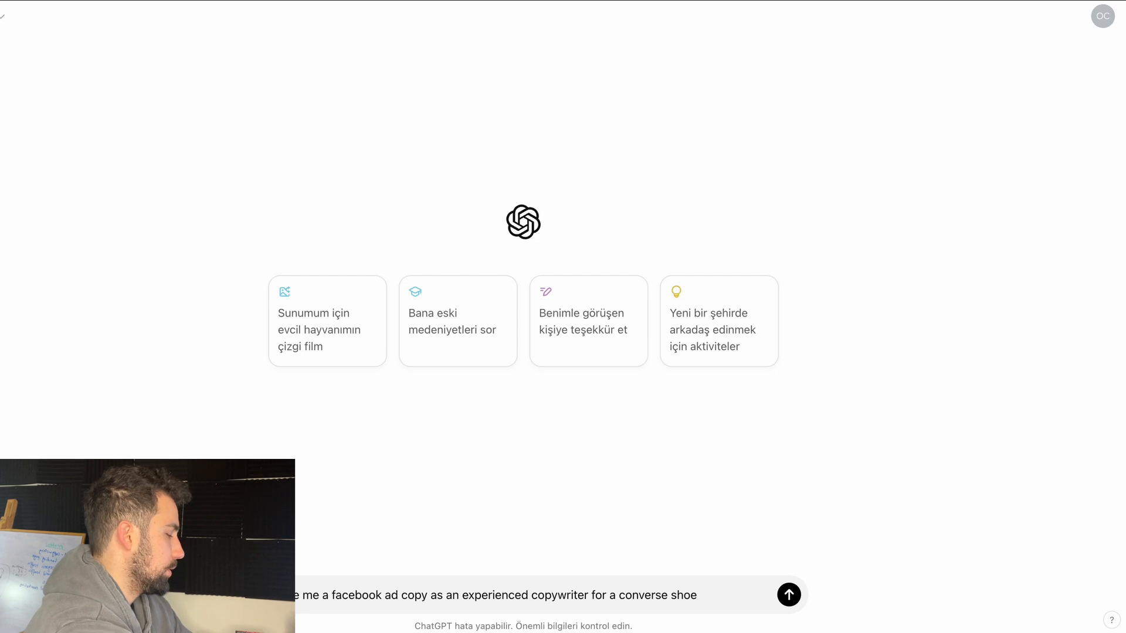
type("which")
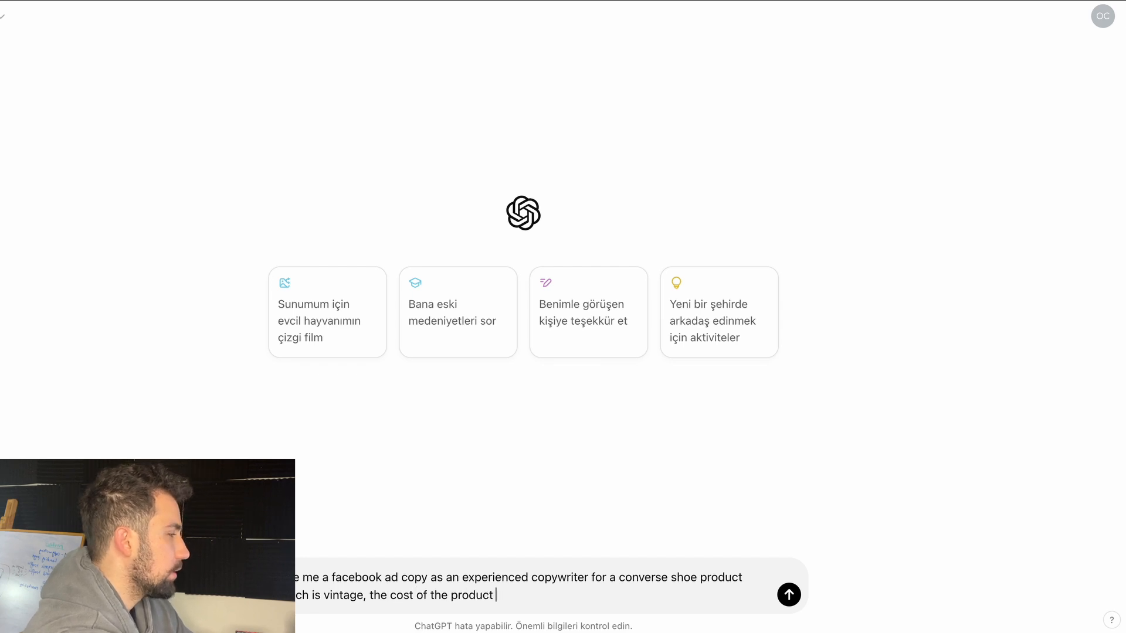
type("99")
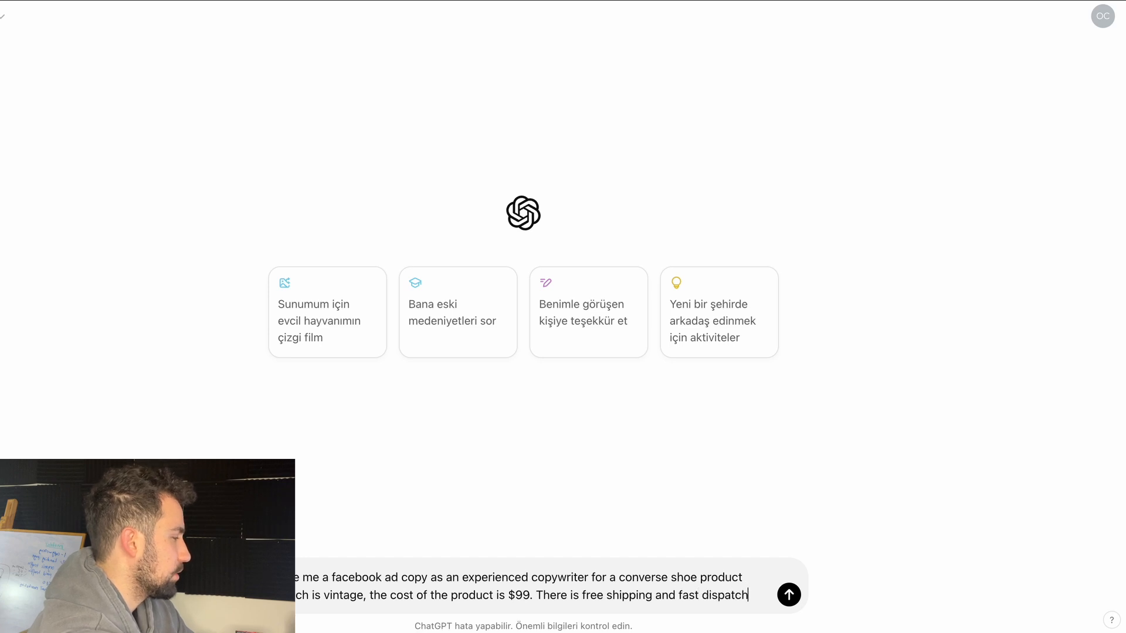
type("lso a")
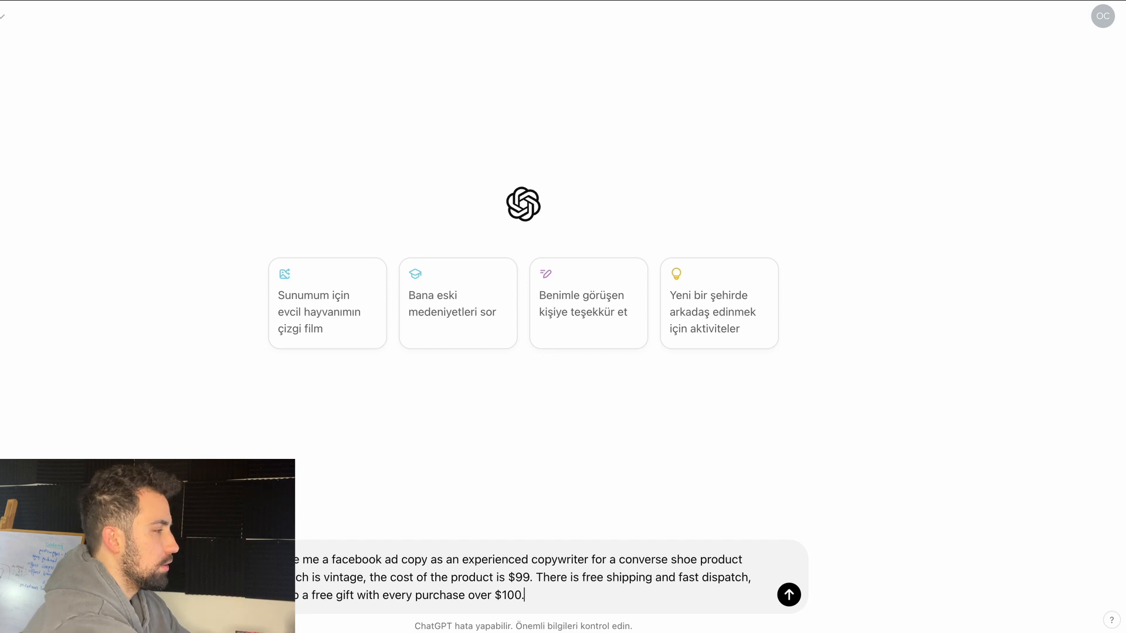
key("Return")
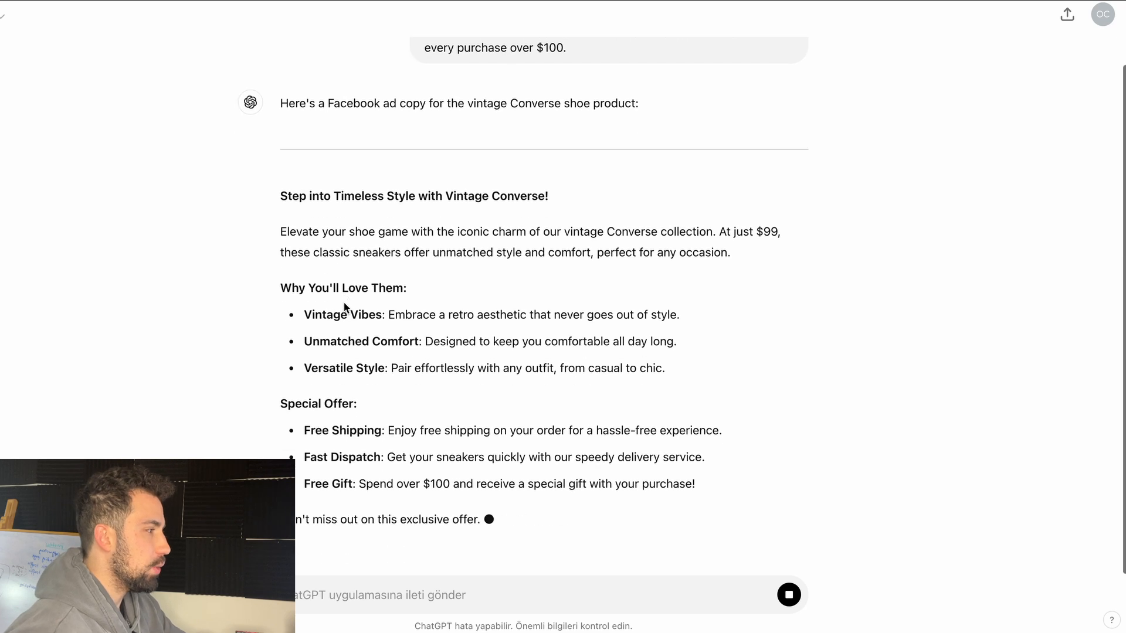
Step: Ask for a revised ad copy that avoids generic words like elevate, uses no bullet points, flows and includes emojis
scroll(324, 229, "up", 2)
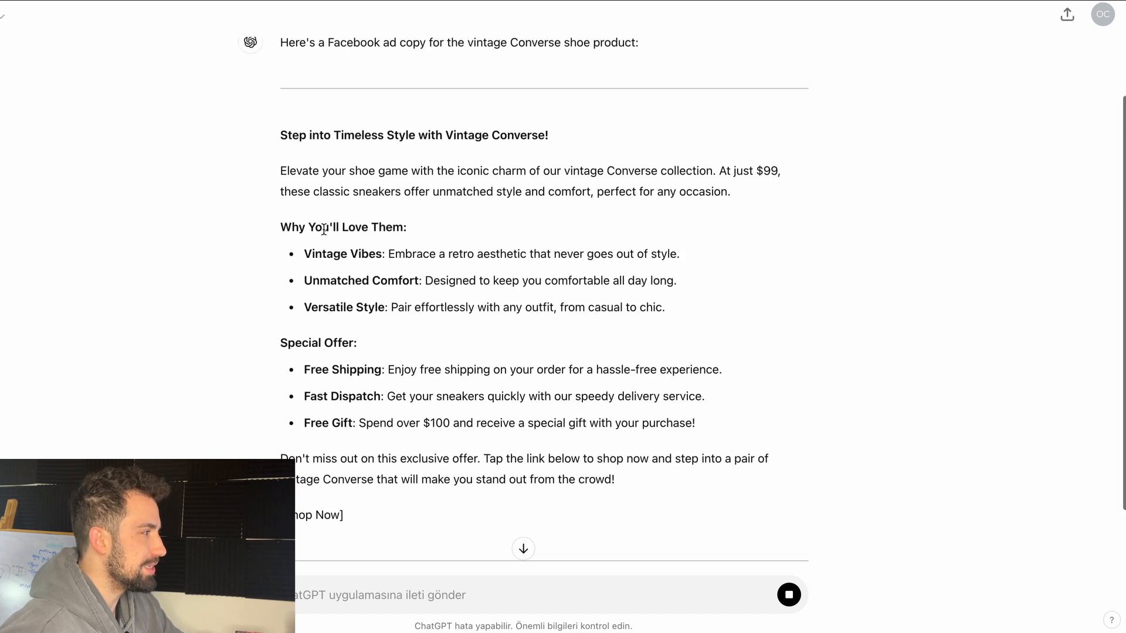
left_click_drag(279, 174, 673, 534)
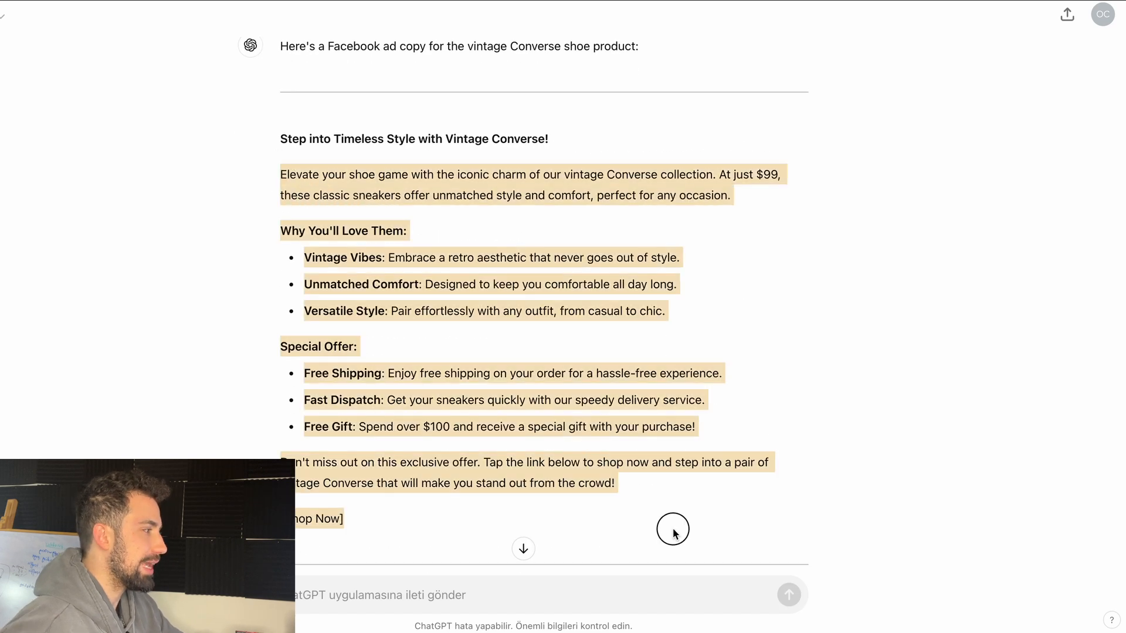
left_click(334, 602)
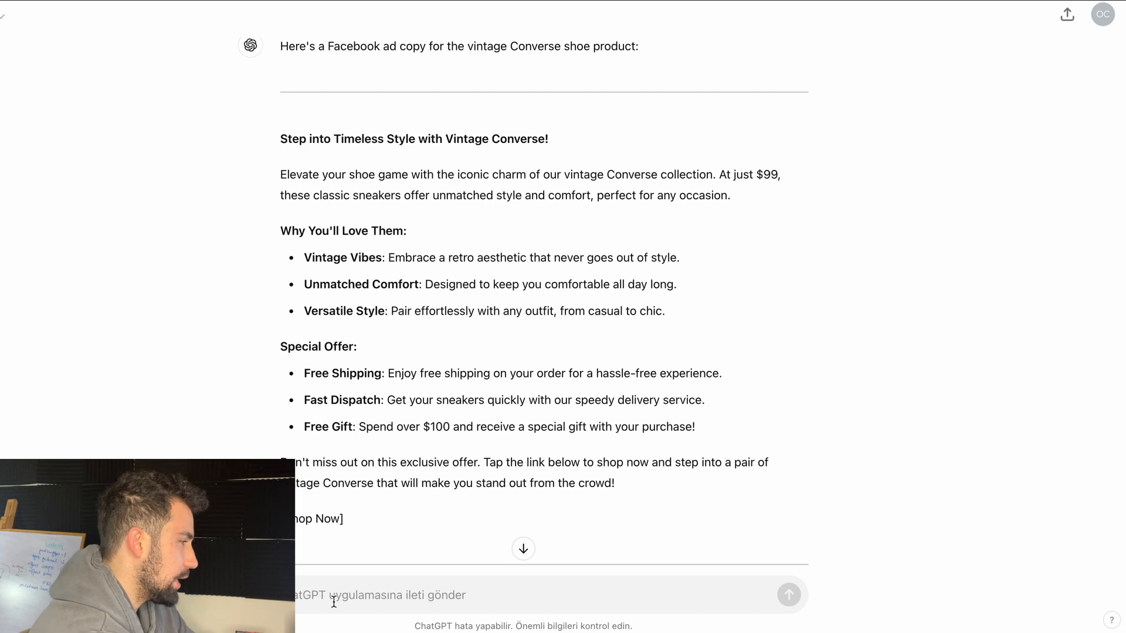
type("m")
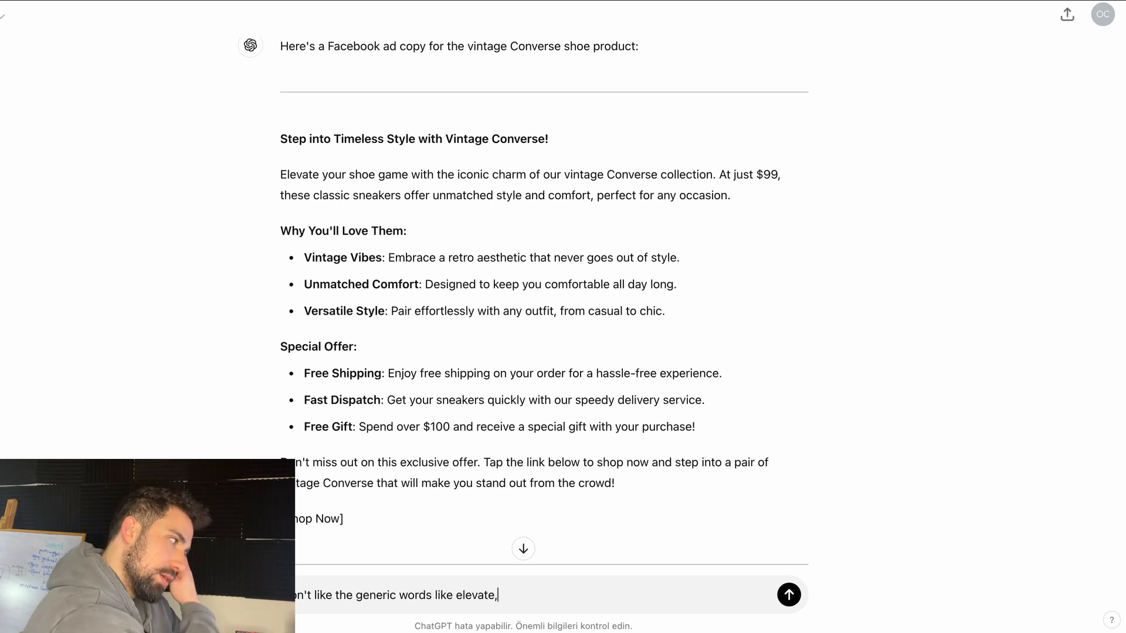
type("also don't use bullet points like this, make the")
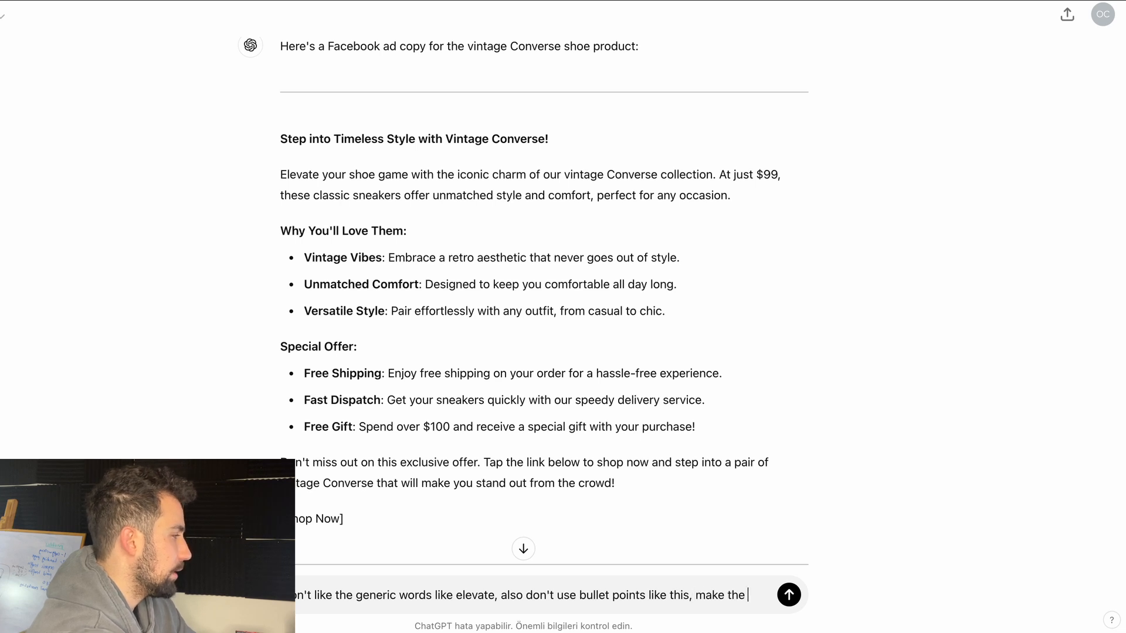
type("ad mo")
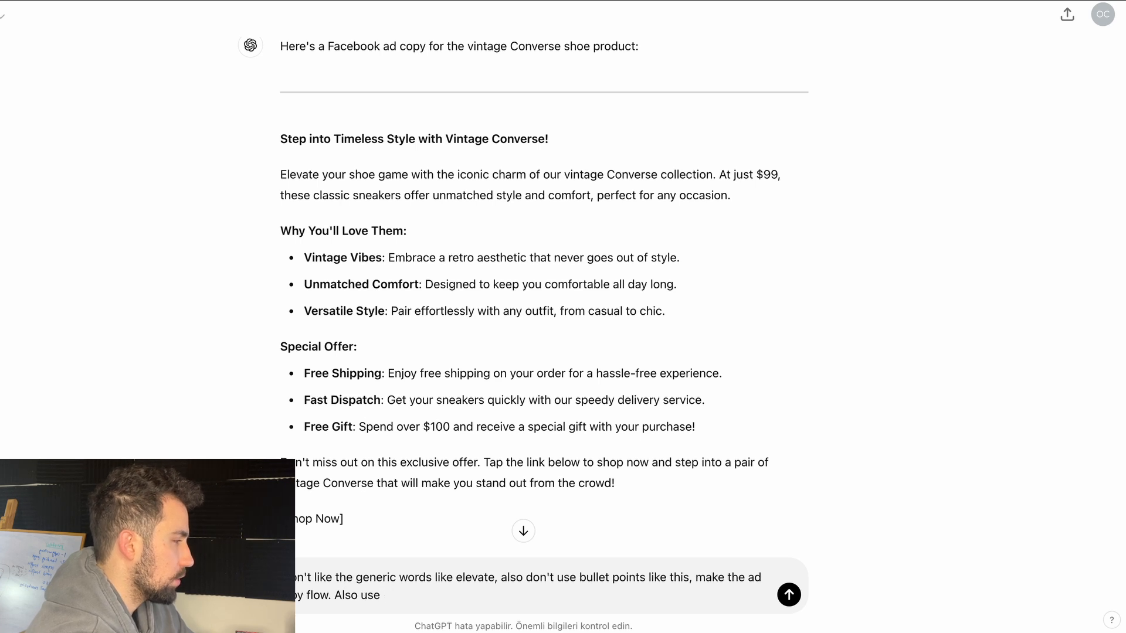
type("is")
key("Return")
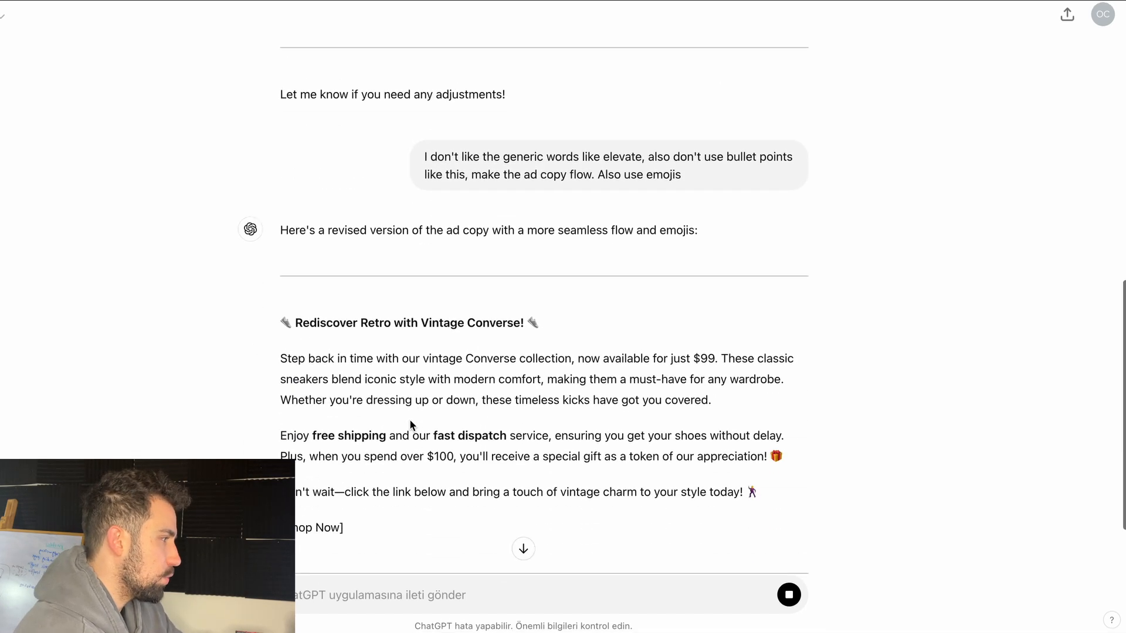
Step: Copy the revised text from "Rediscover Retro with Vintage Converse!" to "style today!" and paste it as the primary text in Ads Manager
left_click_drag(281, 302, 800, 486)
key("super+c")
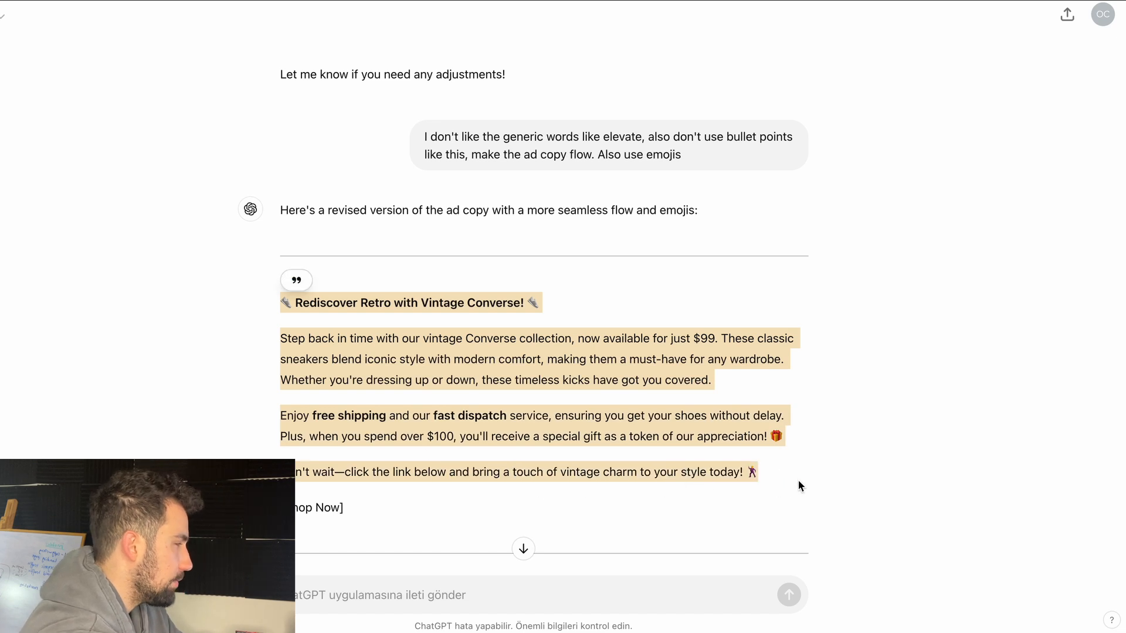
left_click(521, 2)
key("super+v")
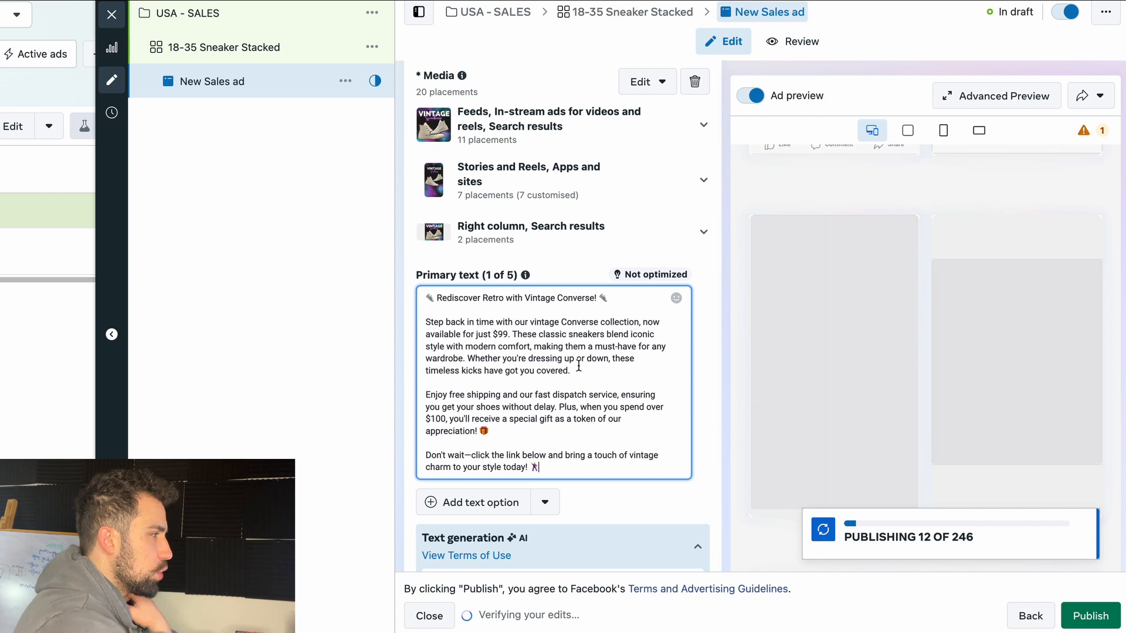
Step: Split the primary text after "available for just $99." so that "These classic sneakers" begins its own paragraph after a blank line
left_click_drag(578, 366, 510, 336)
left_click(512, 336)
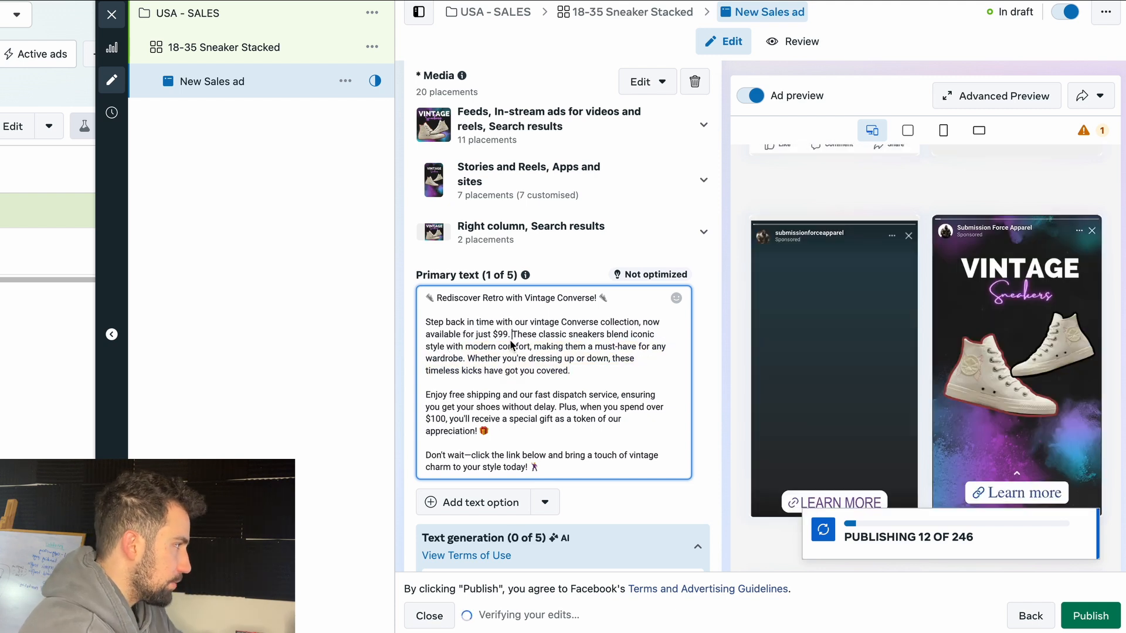
key("Return")
key("Return")
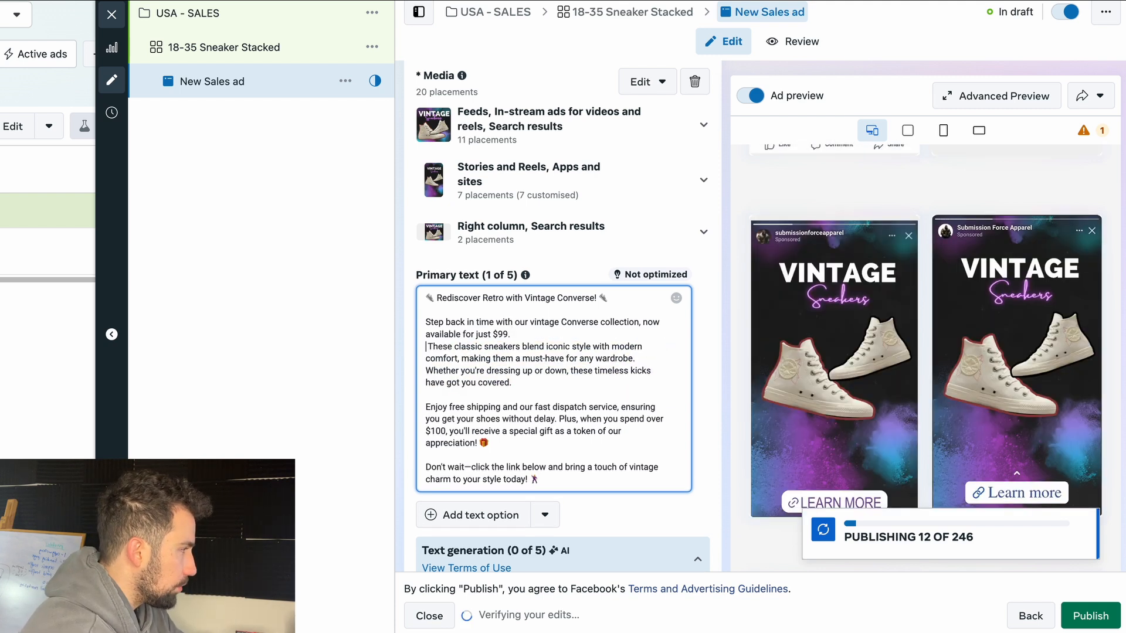
key("Right")
key("Delete")
key("BackSpace")
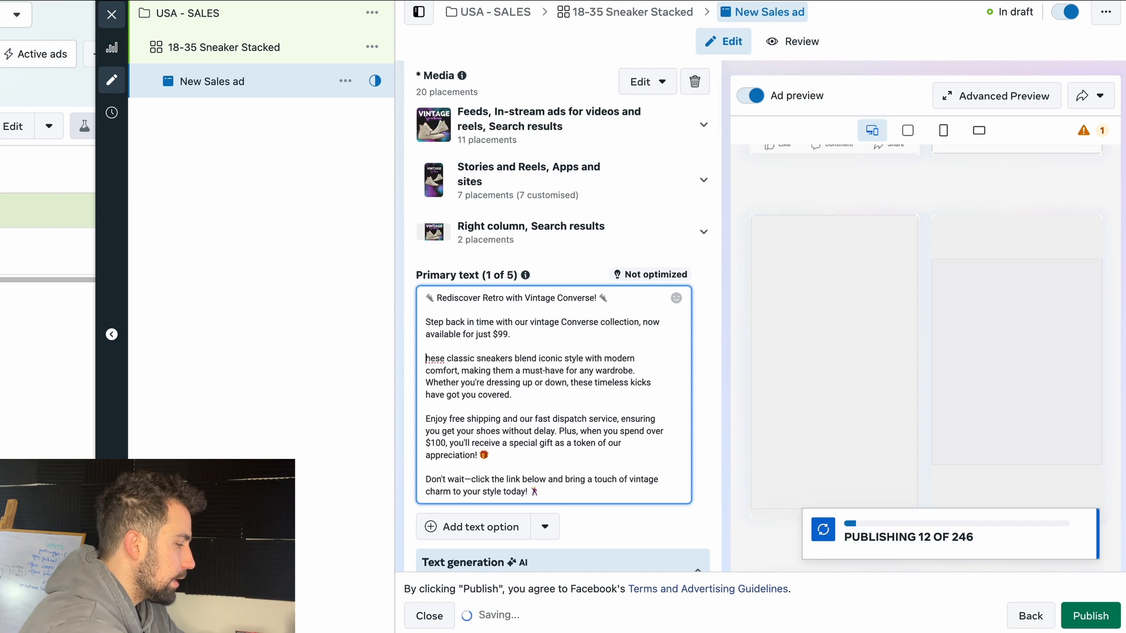
type("T")
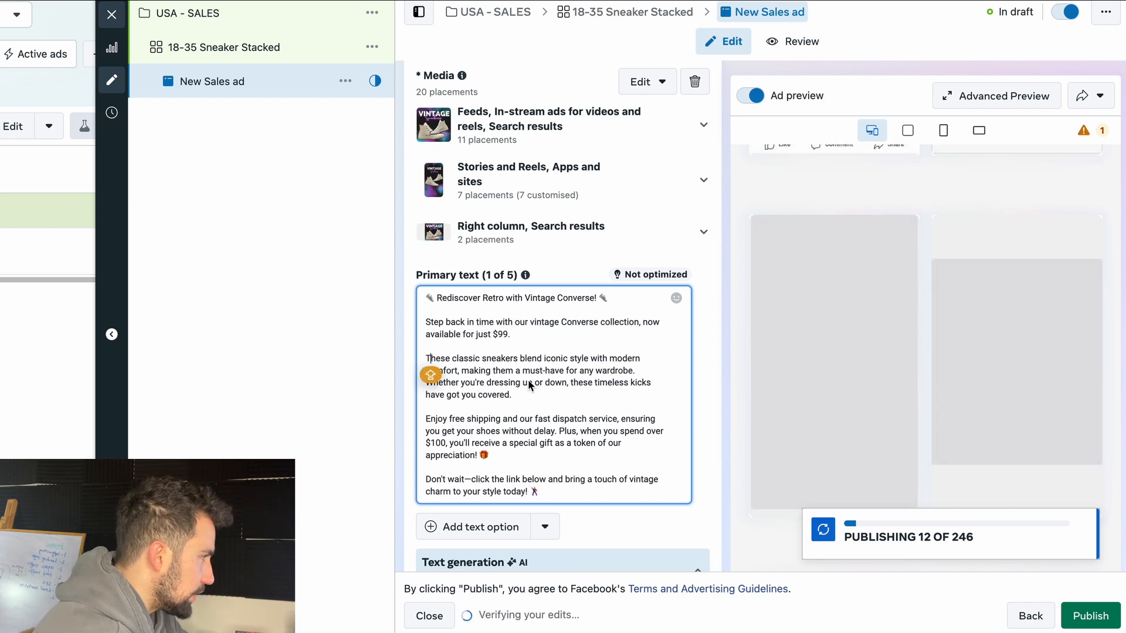
Step: Start separate paragraphs at "Whether you're dressing up or down" and "Plus, when you spend over $100" in the primary text
left_click(636, 371)
key("Return")
key("Return")
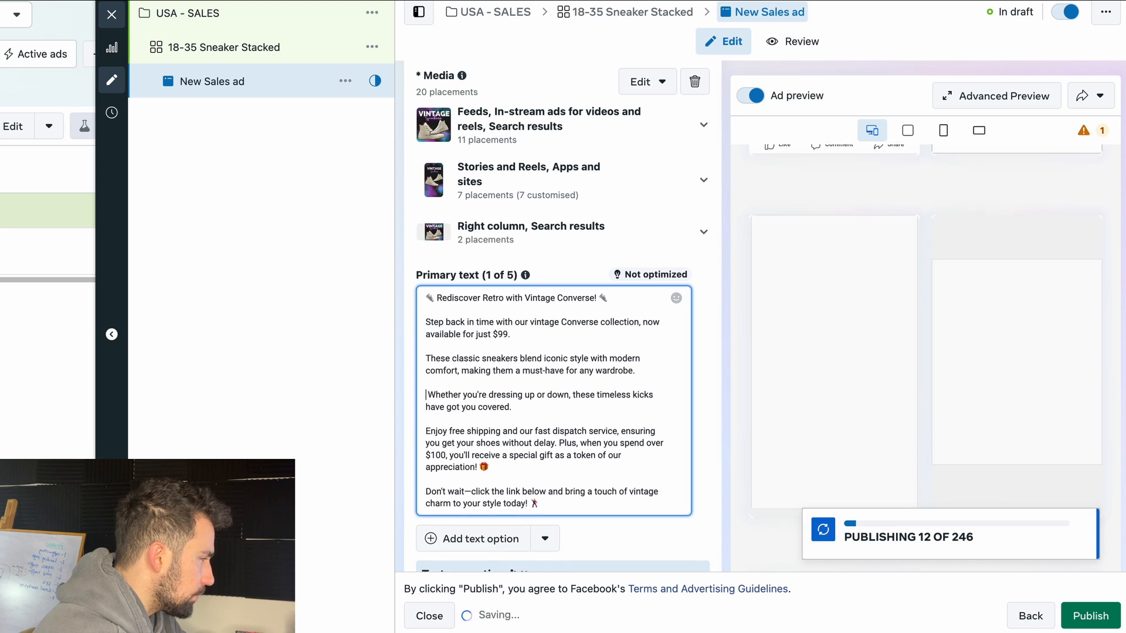
key("Delete")
left_click(560, 441)
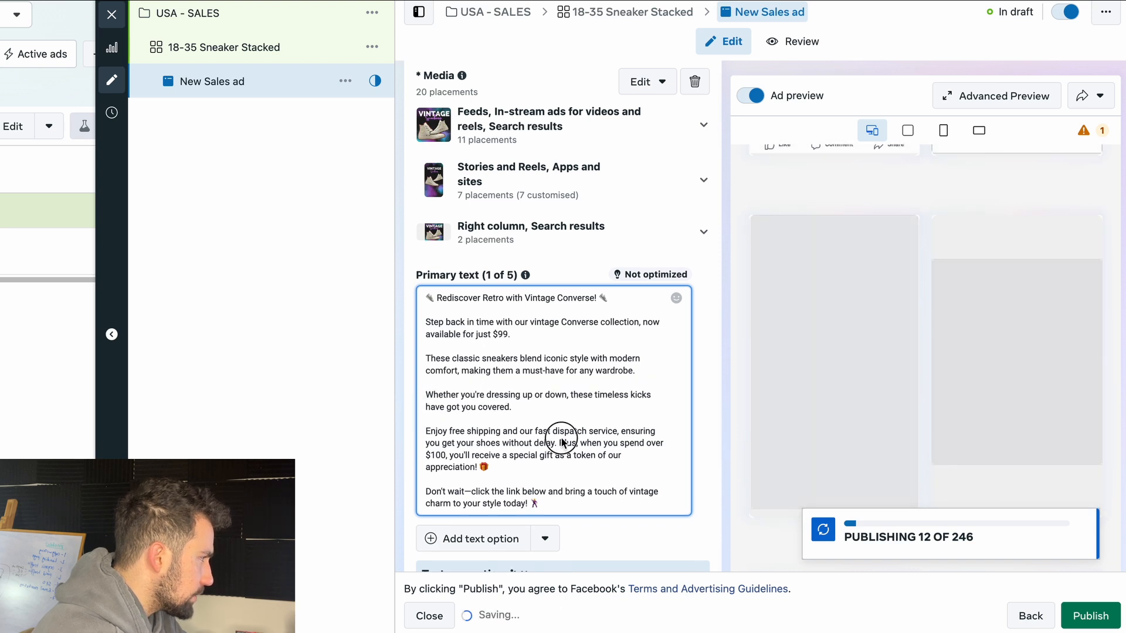
type("\\")
key("Return")
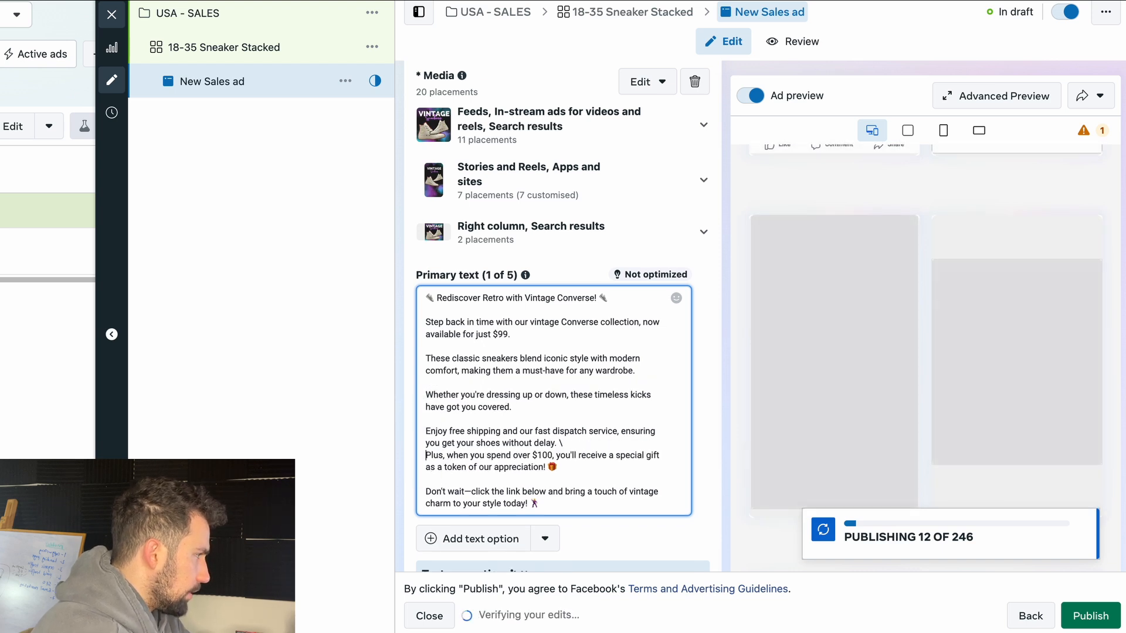
key("Return")
left_click(606, 446)
key("BackSpace")
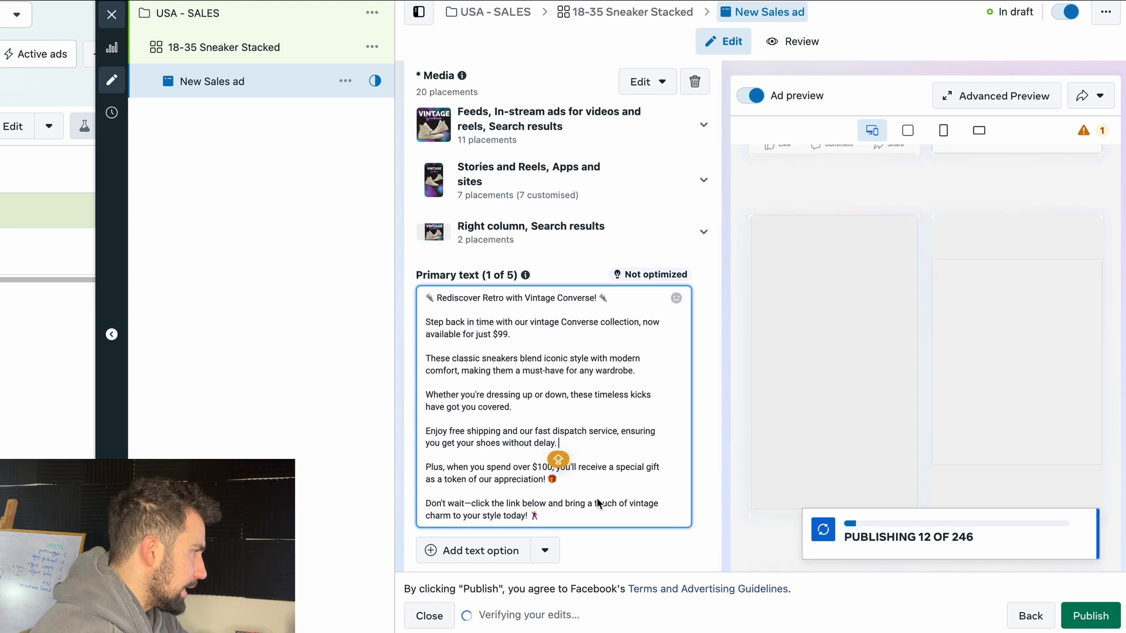
scroll(579, 494, "down", 3)
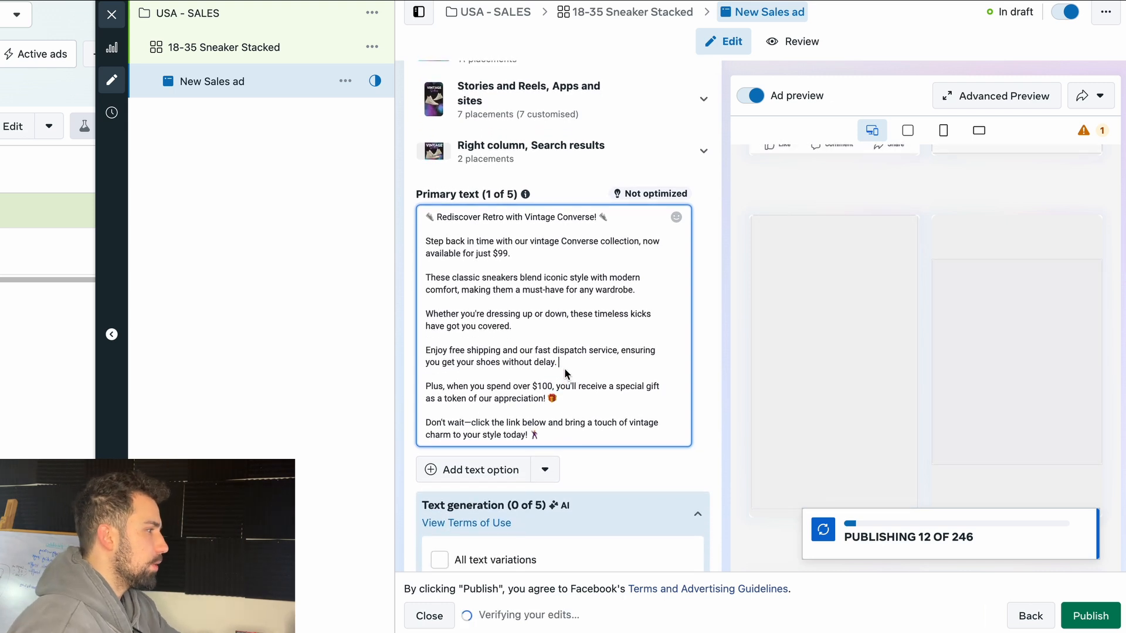
scroll(596, 418, "down", 2)
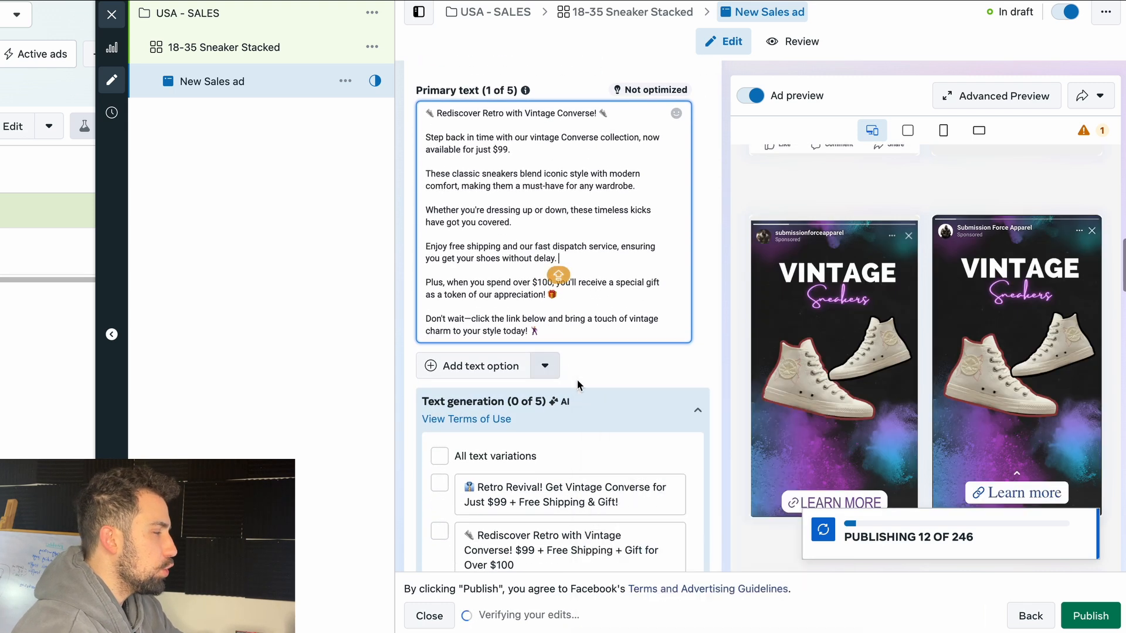
Step: Select the generated text variation "Retro Revival! Get Vintage Converse for Just $99 + Free Shipping & Gift!" and add an empty primary text option
mouse_move(565, 401)
scroll(480, 412, "down", 1)
scroll(481, 412, "down", 1)
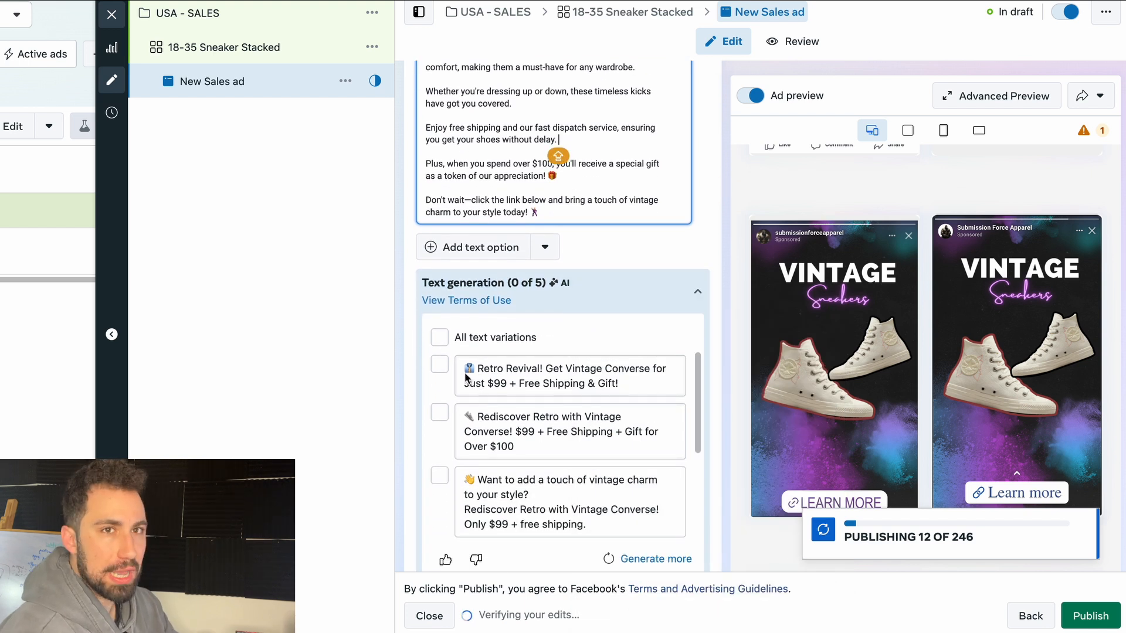
scroll(543, 214, "up", 2)
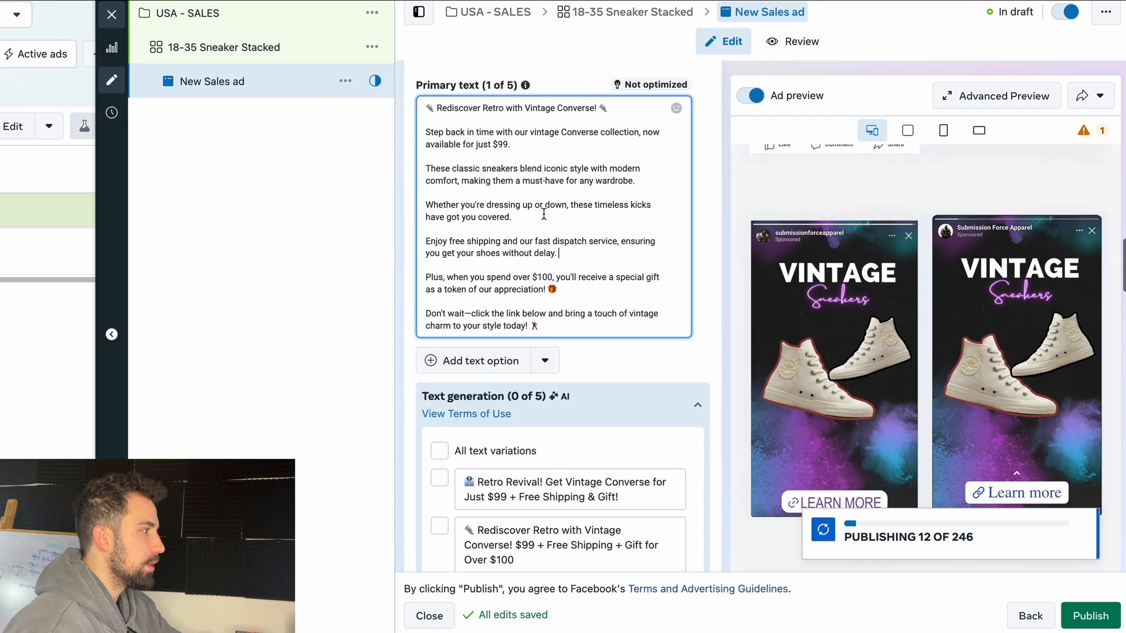
scroll(544, 215, "up", 1)
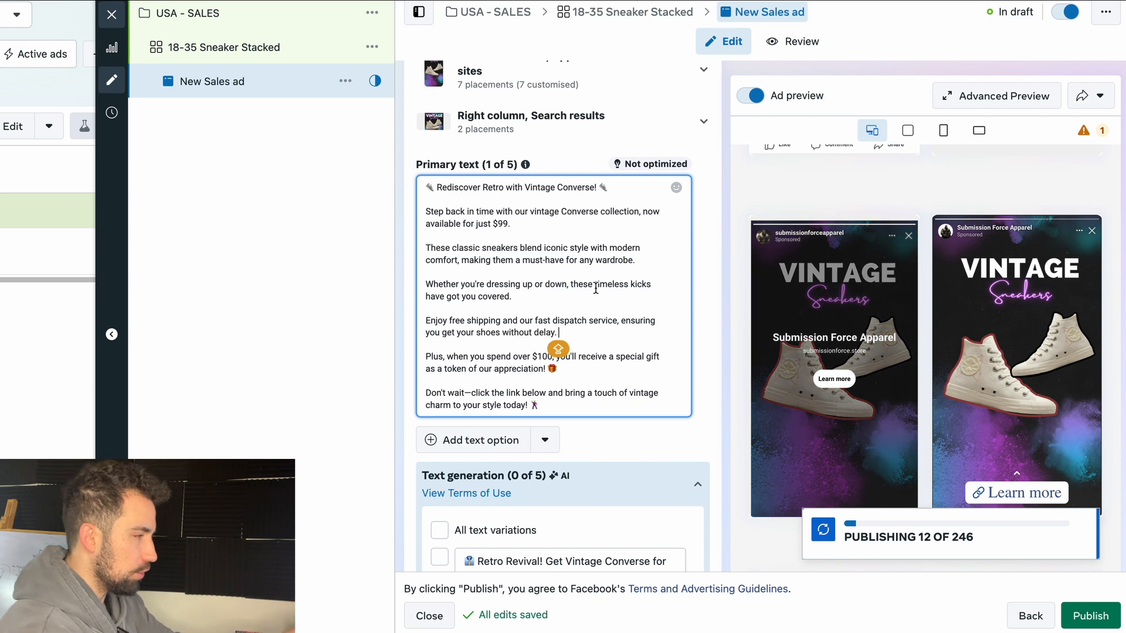
scroll(596, 288, "down", 5)
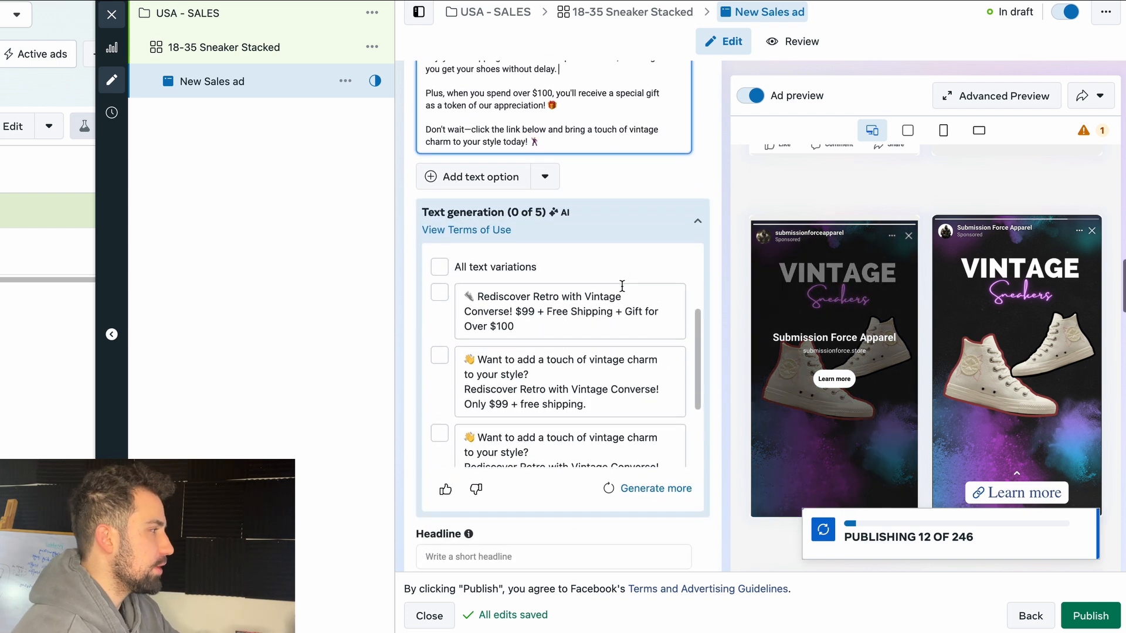
scroll(598, 320, "up", 1)
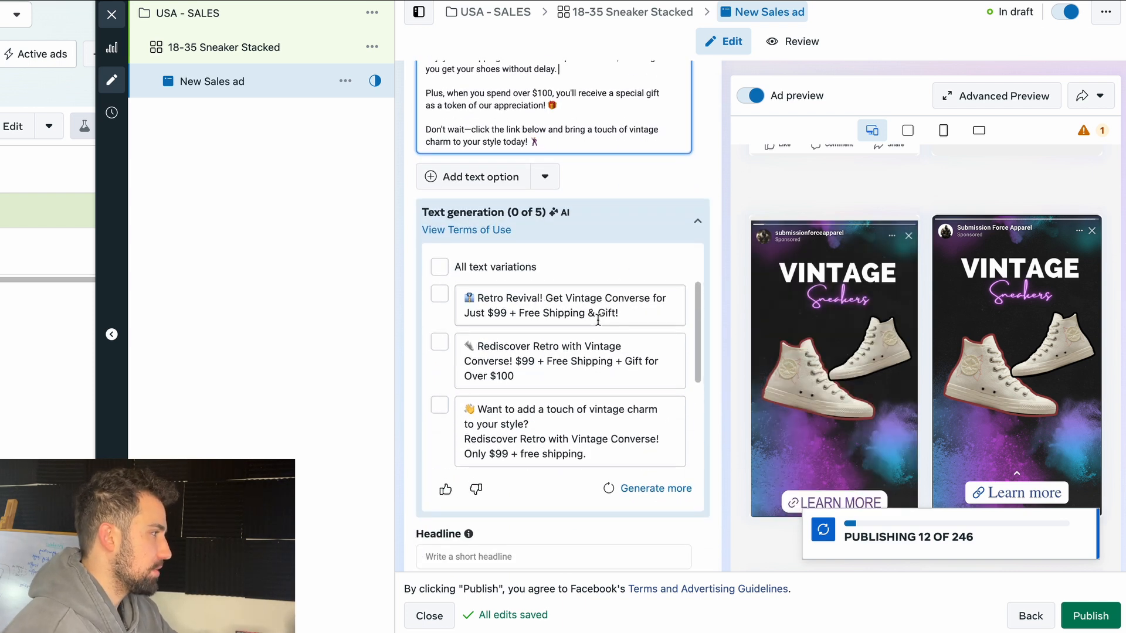
left_click(440, 295)
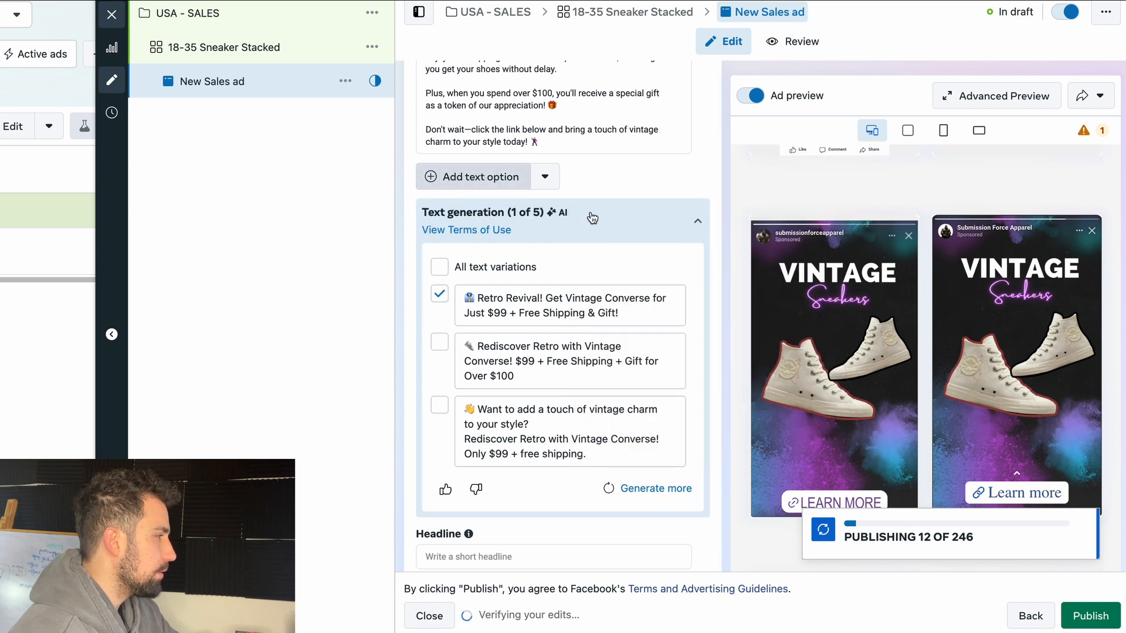
left_click(497, 176)
left_click(498, 176)
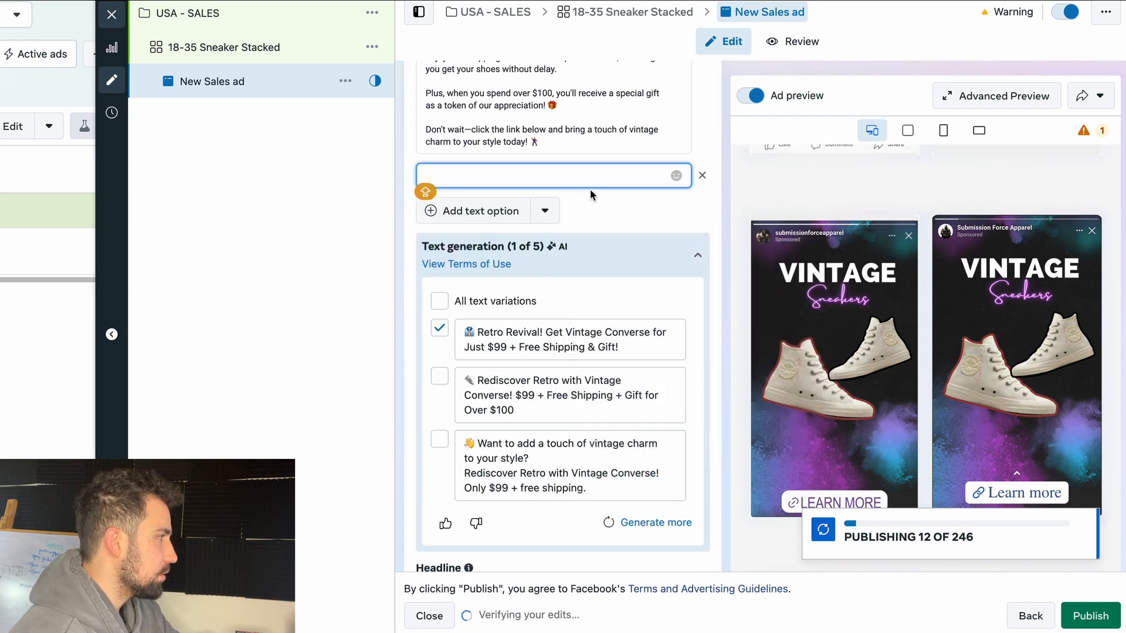
Step: Select the generated variations "Rediscover Retro" with the gift offer, "Want to add a touch of vintage charm" with $99 + free shipping, and "Rediscover the magic of retro"
left_click(440, 377)
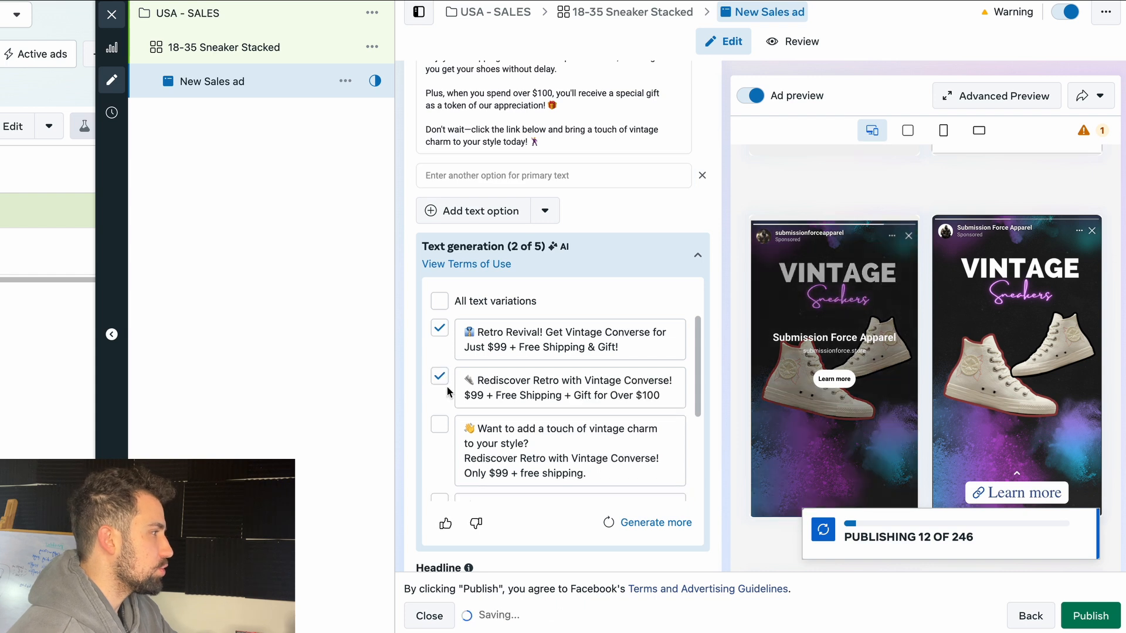
left_click(441, 427)
scroll(452, 454, "down", 2)
scroll(452, 454, "down", 1)
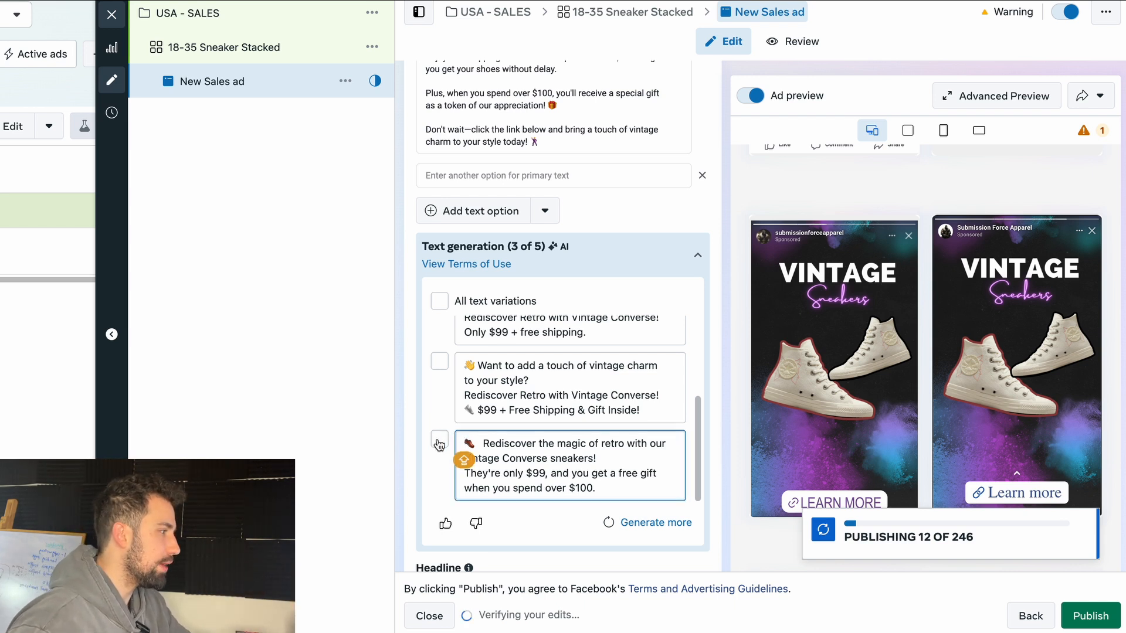
left_click(440, 441)
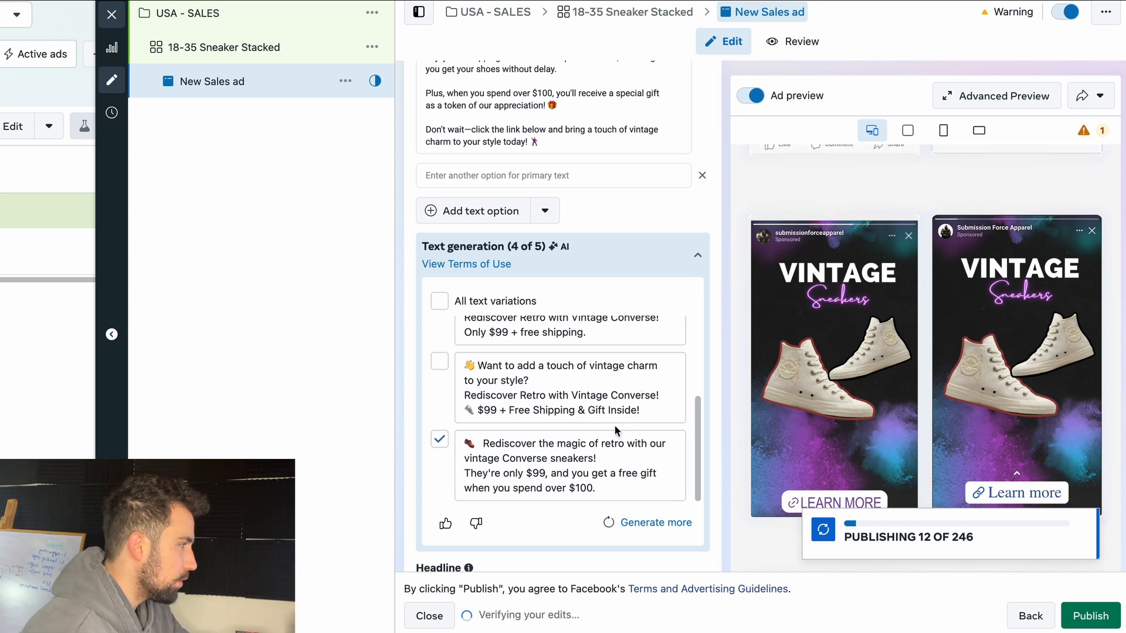
Step: Copy the "Retro Revival!" variation into the empty primary text option and add one more text option
scroll(465, 462, "up", 6)
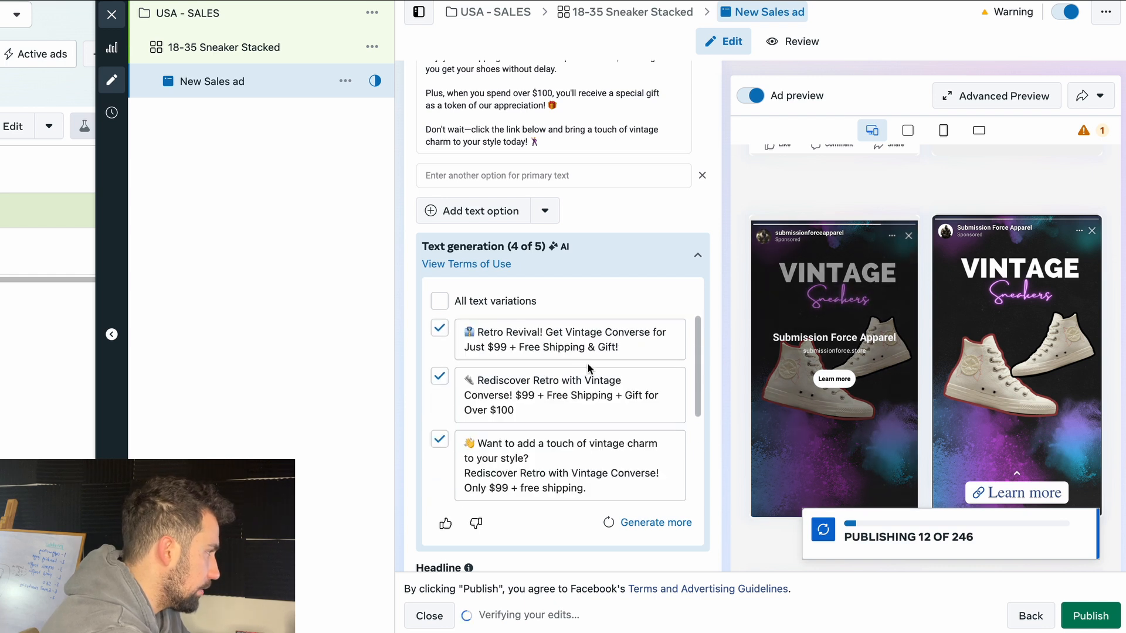
scroll(699, 304, "up", 2)
scroll(636, 345, "down", 4)
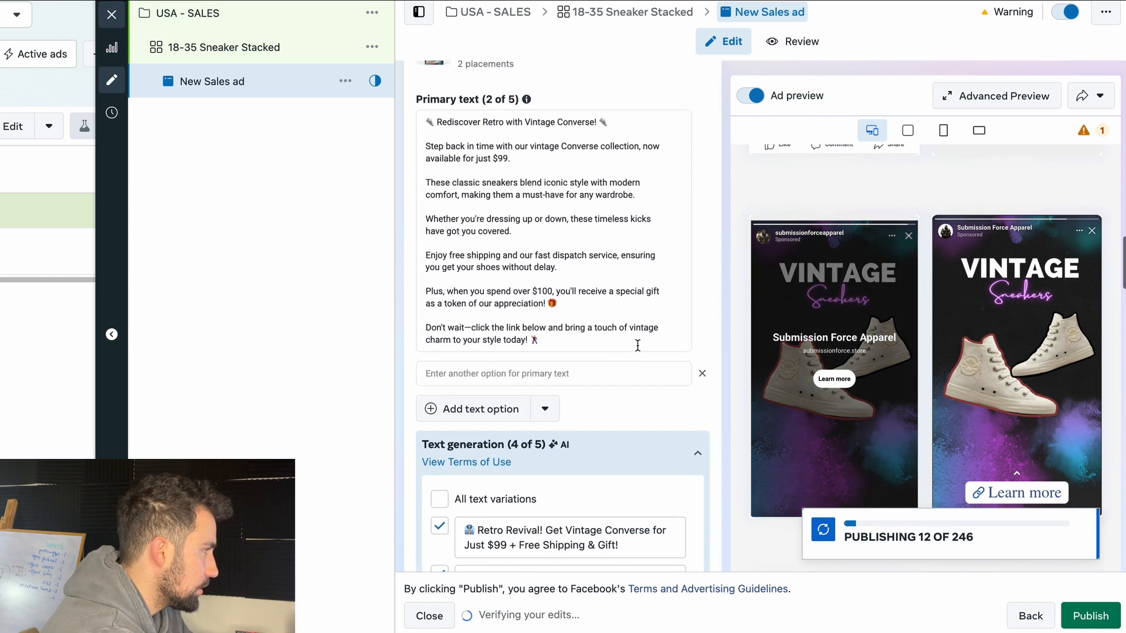
left_click(513, 451)
key("super+a")
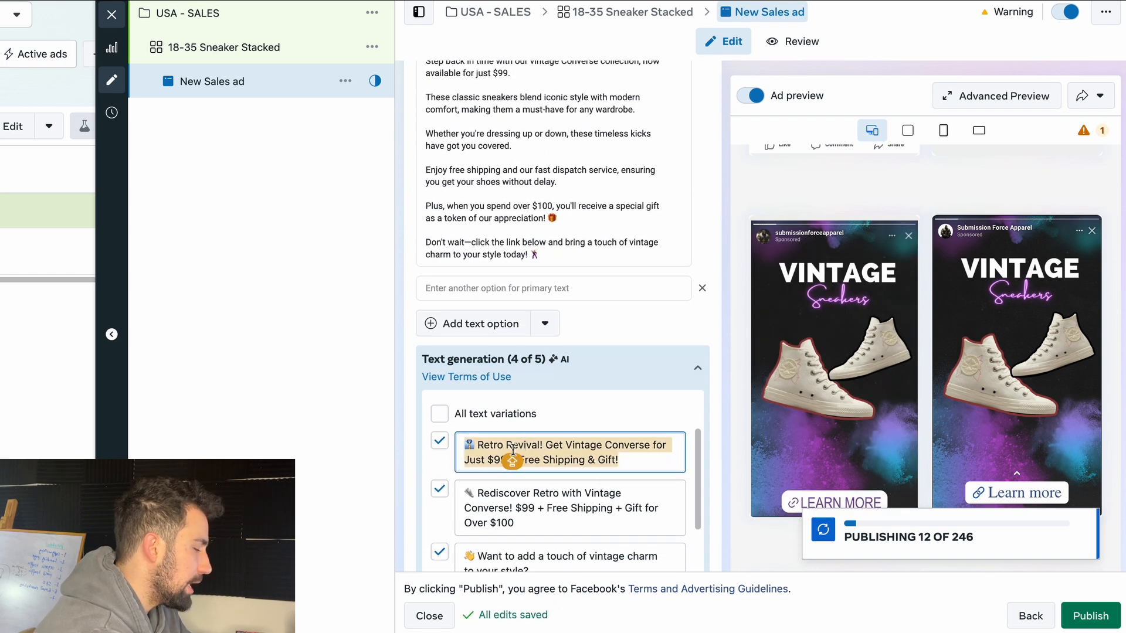
key("super+c")
left_click(488, 290)
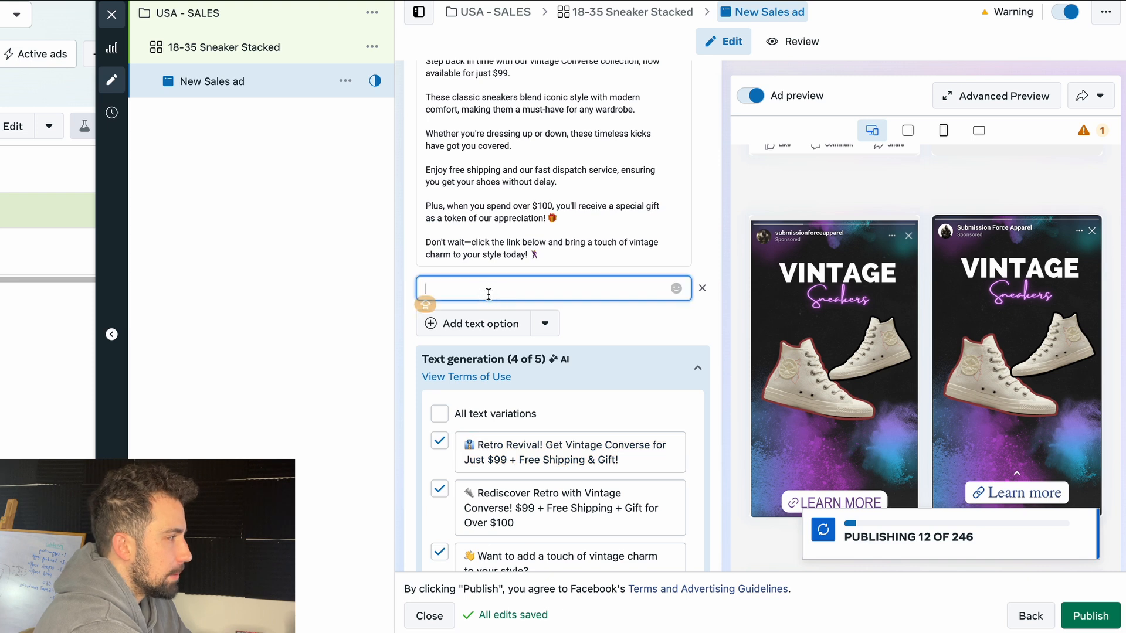
key("super+v")
left_click(503, 337)
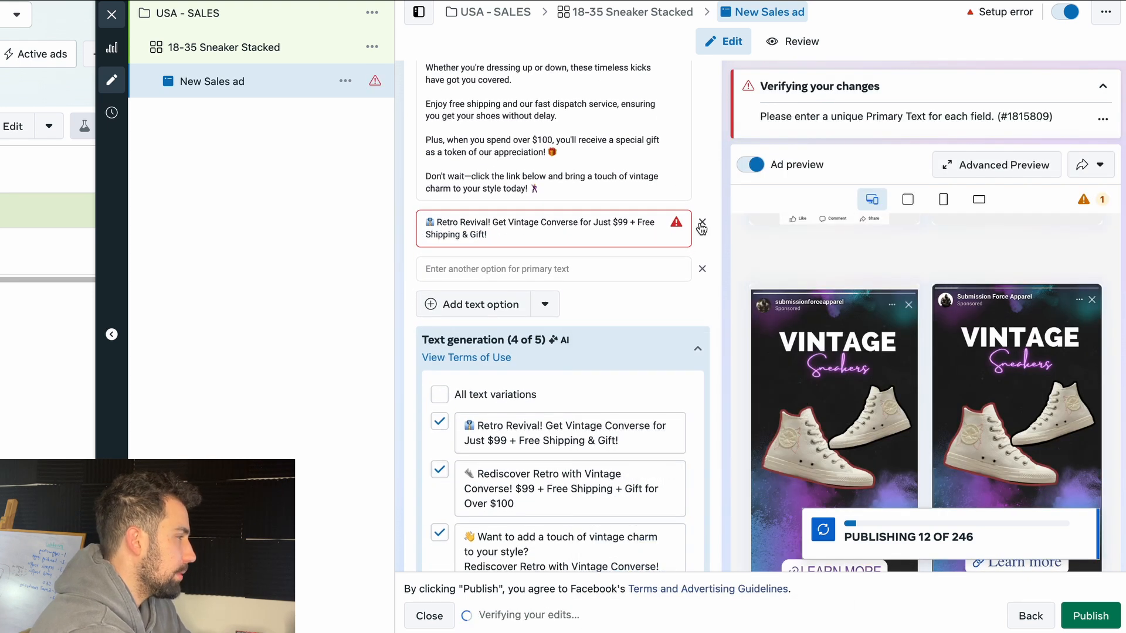
Step: Deselect the generated "Rediscover Retro with Vintage Converse!" variation and remove the additional primary text option containing "Retro Revival!"
left_click(440, 470)
left_click(704, 224)
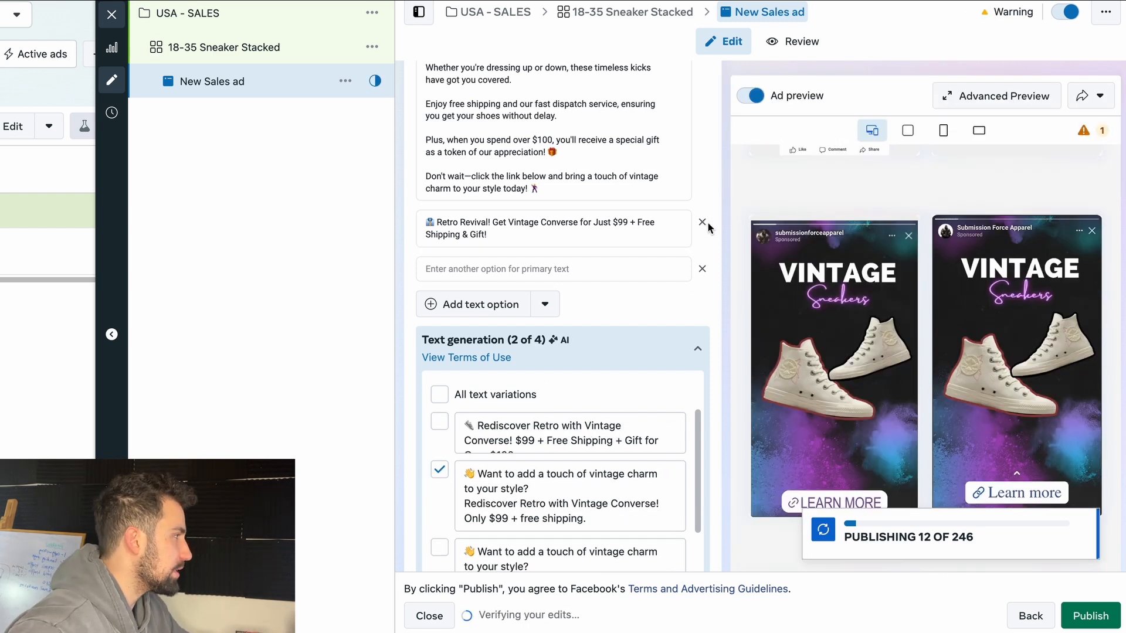
left_click(702, 222)
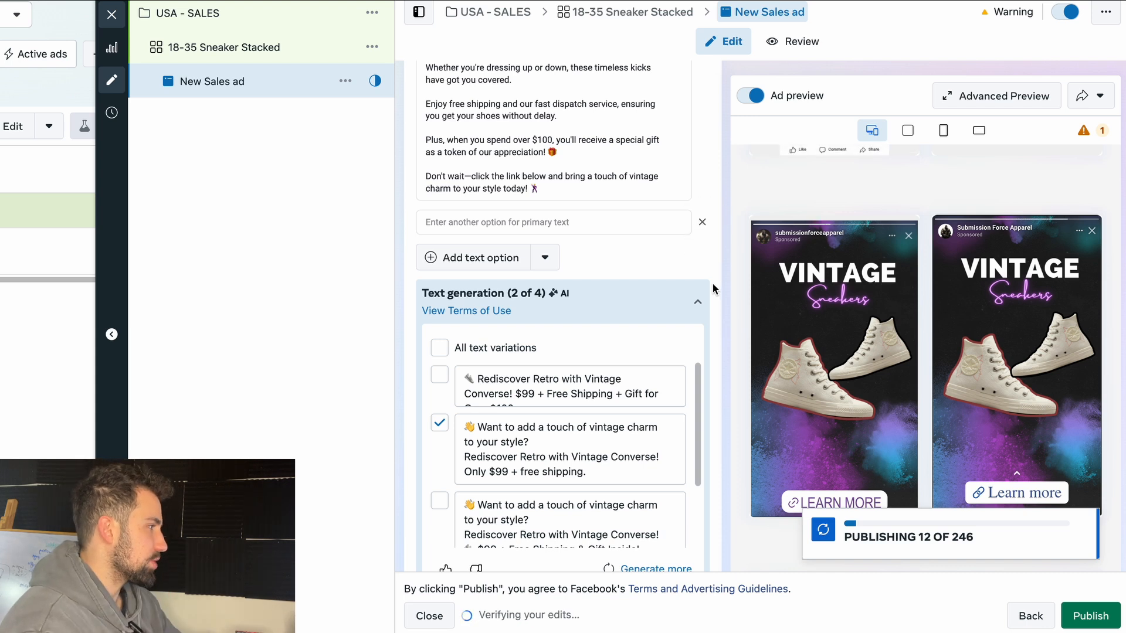
Step: Open the empty headline for editing and examine how the primary text and images look in the feed and story previews
scroll(712, 283, "down", 5)
left_click(562, 388)
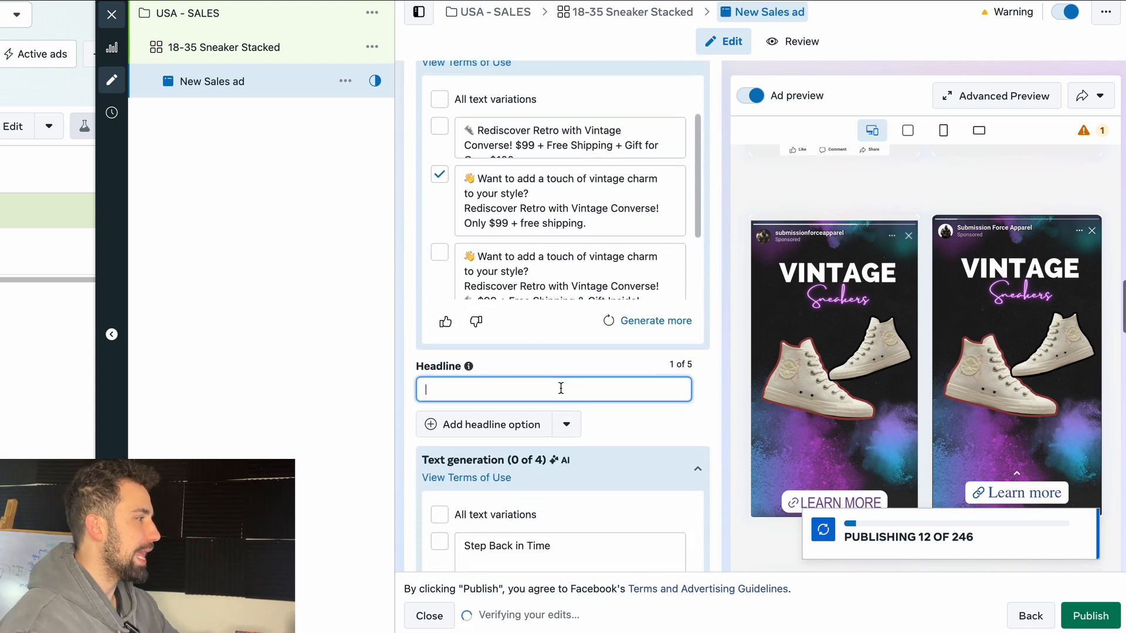
scroll(833, 343, "down", 3)
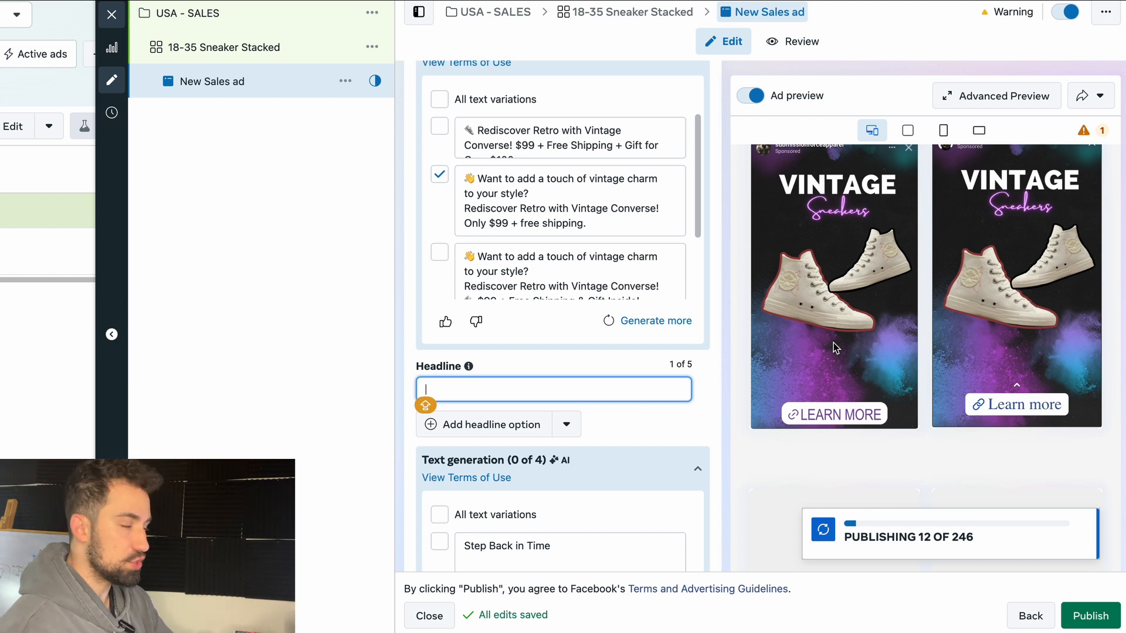
scroll(834, 336, "up", 2)
scroll(763, 299, "up", 3)
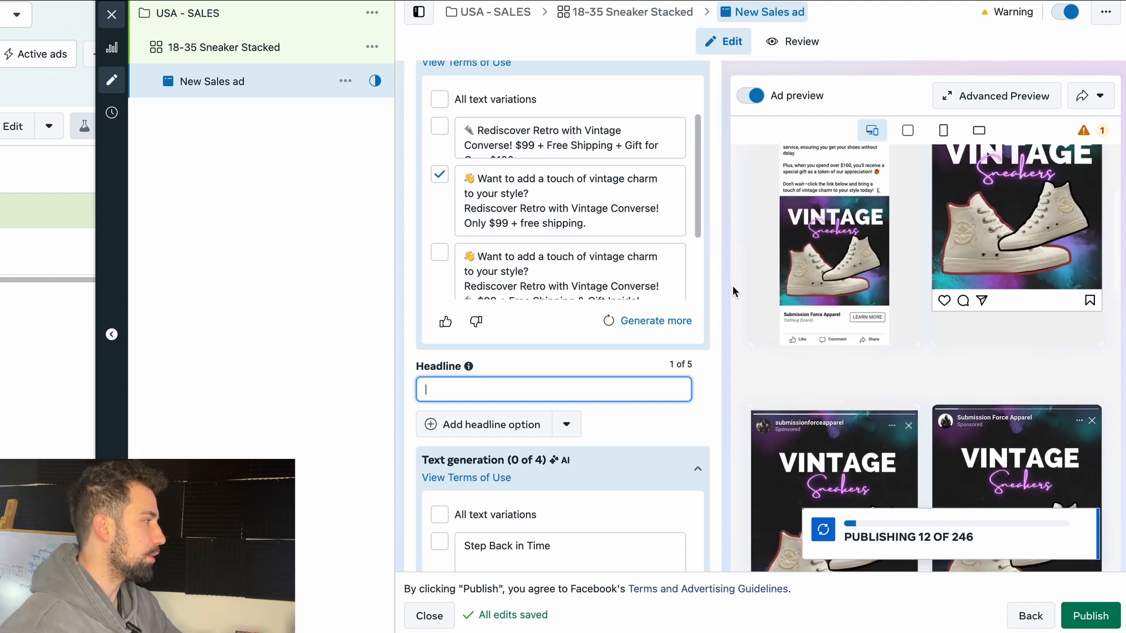
scroll(716, 276, "up", 6)
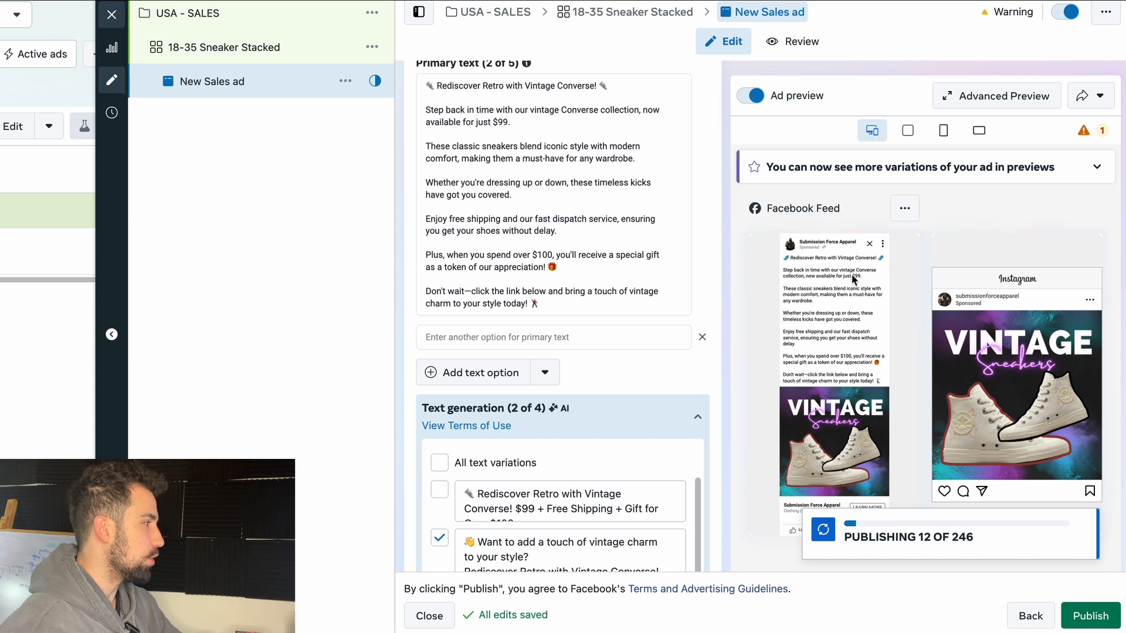
scroll(440, 157, "up", 3)
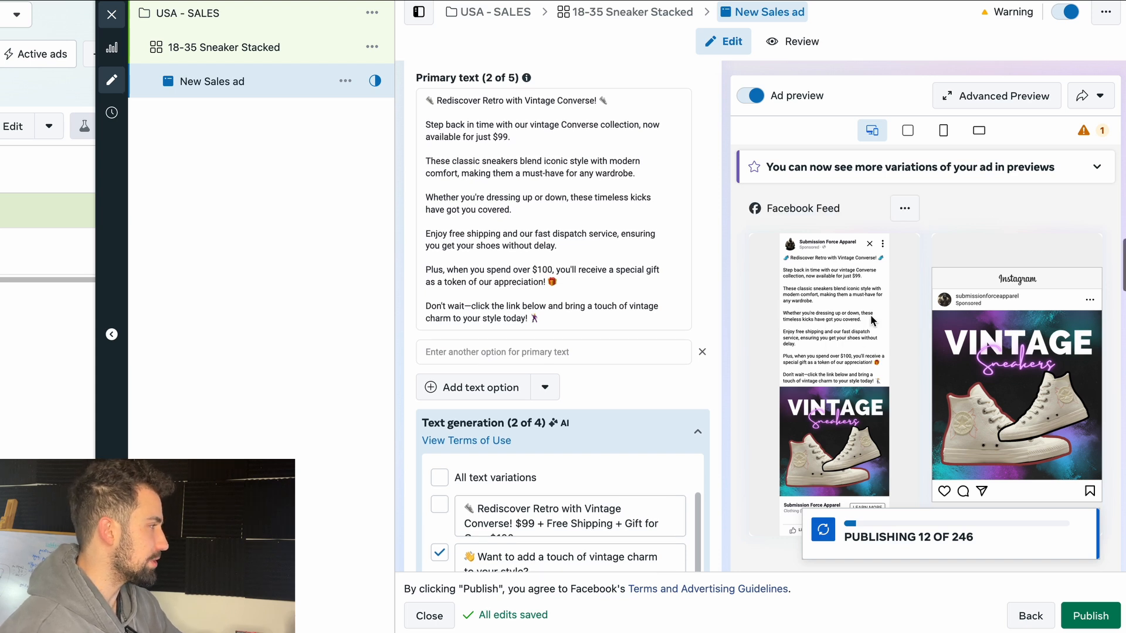
scroll(648, 251, "down", 8)
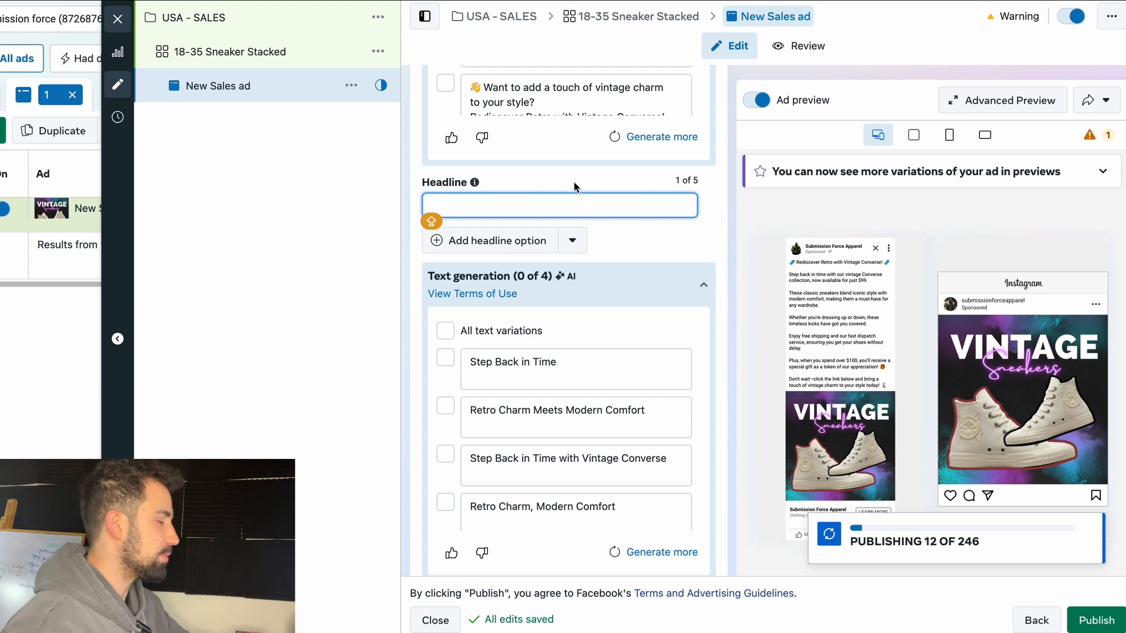
scroll(625, 216, "up", 1)
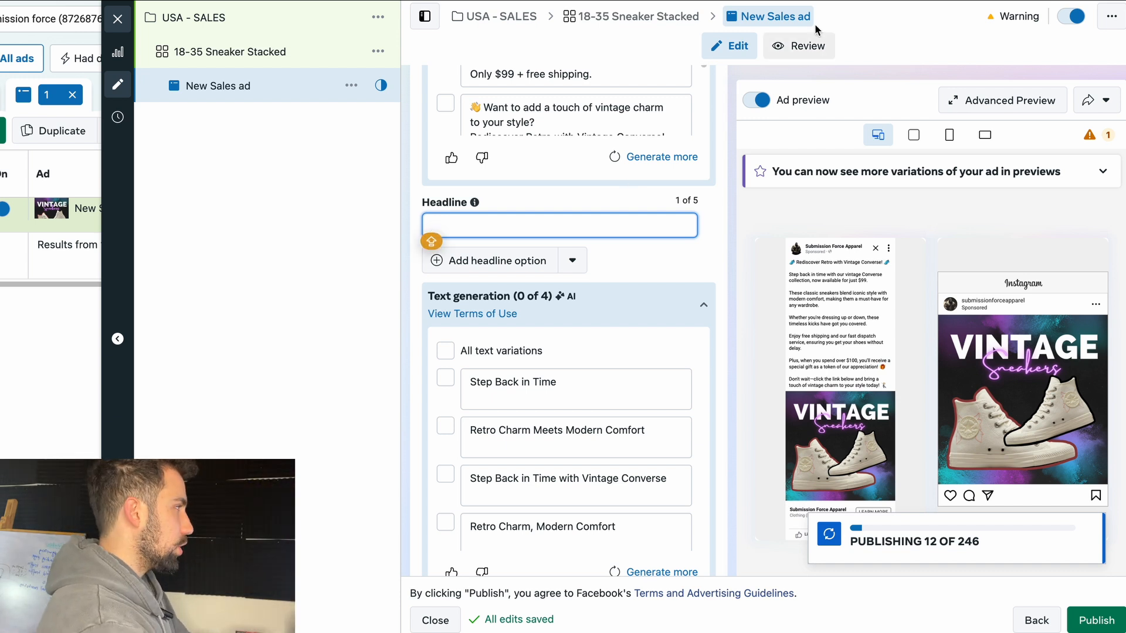
Step: Switch to ChatGPT and send the request "GIVE ME SHORT HEADLINES AND DESCRIPTIONS FOR FACEBOOK ADS"
left_click(815, 1)
left_click(401, 593)
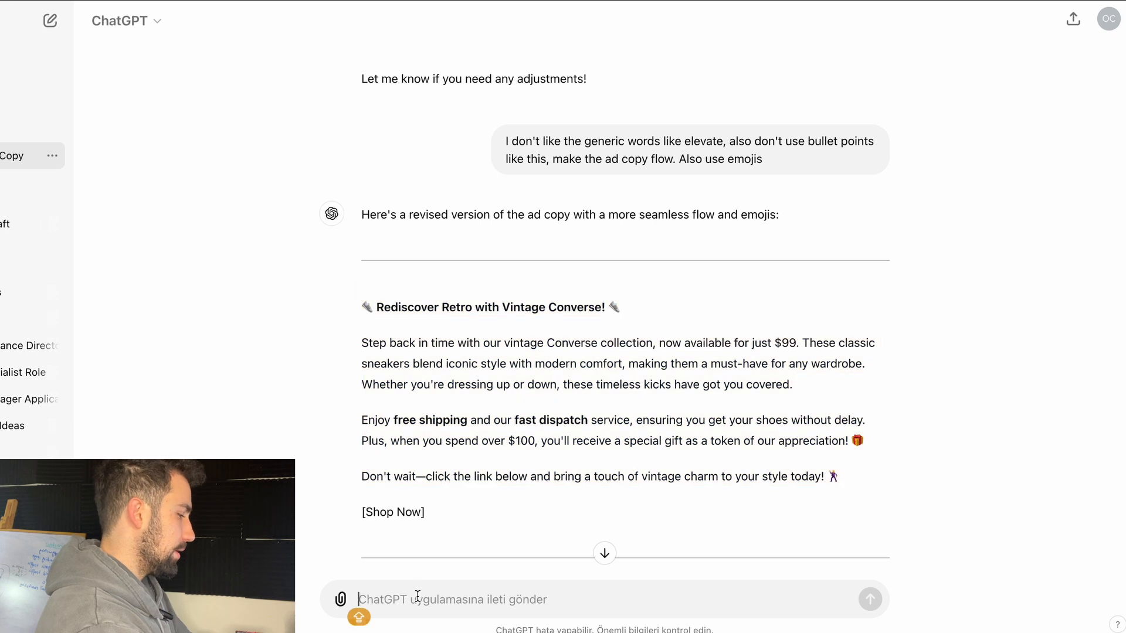
type("GIVE ME SHORT HE")
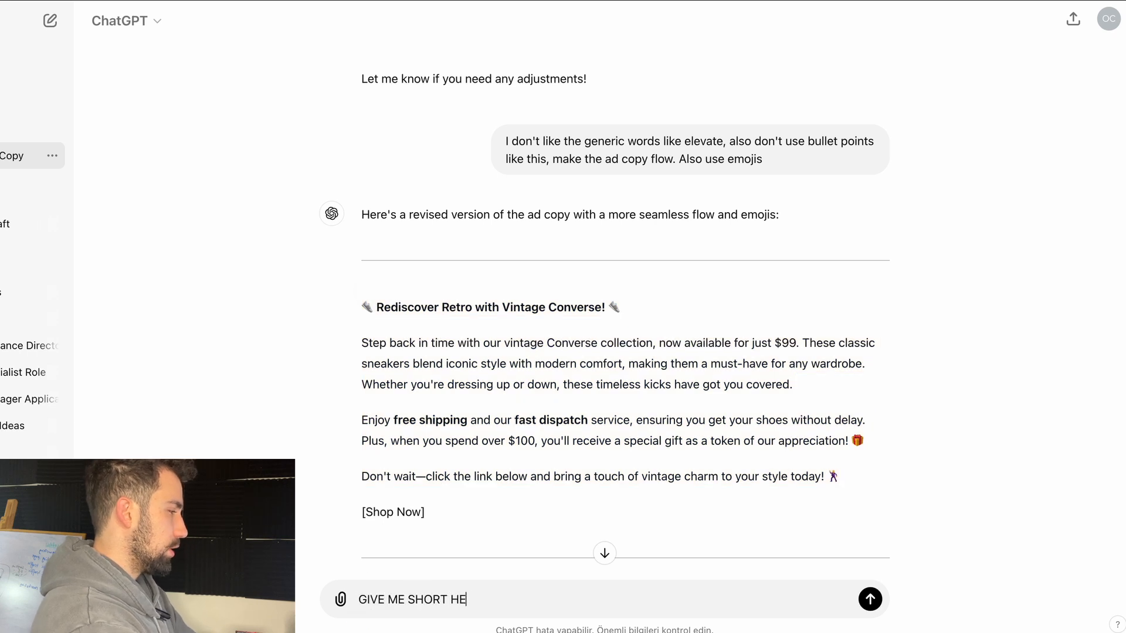
type("ADLINES AND DESC")
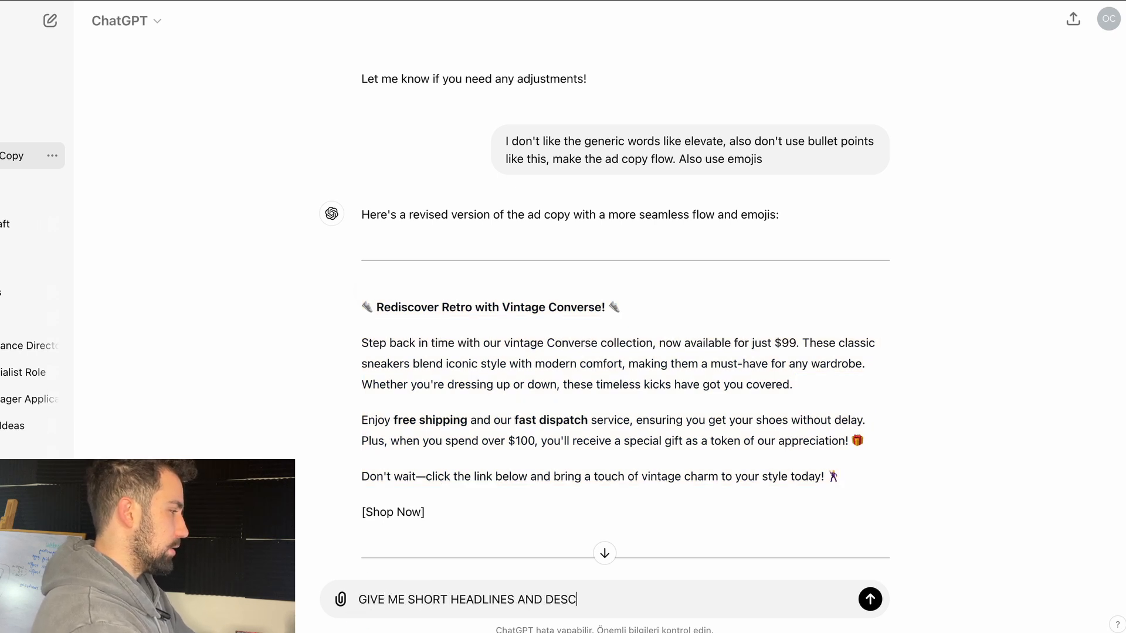
type("RIPTIONS FOR FACEBOOK ADS")
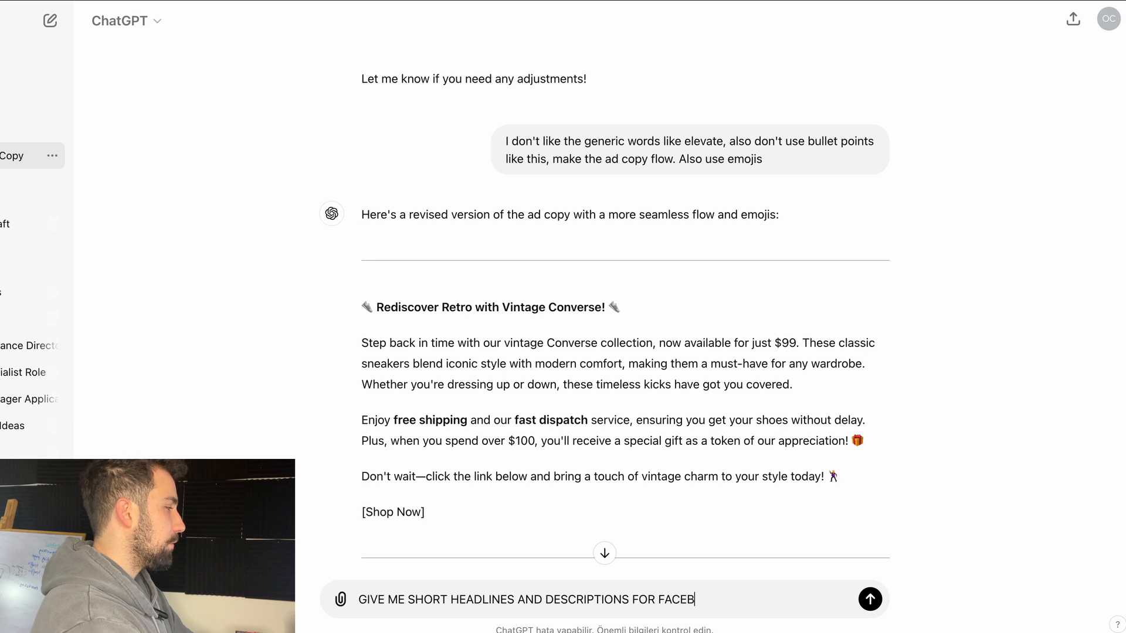
key("Return")
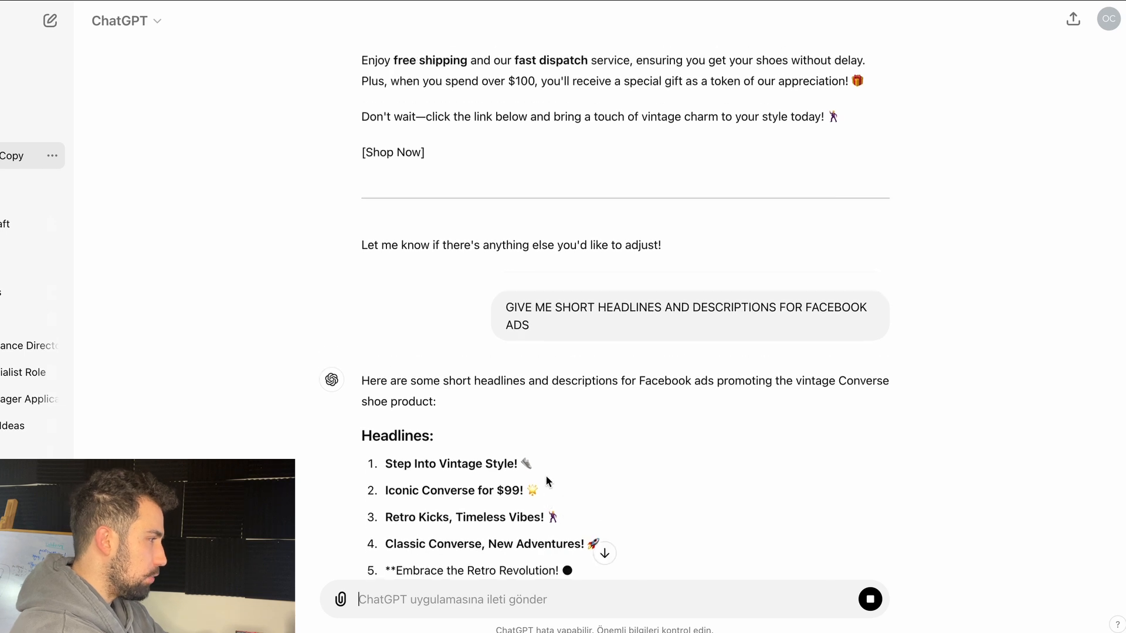
Step: Copy the suggested headline "Iconic Converse for $99!" with its emoji and paste it as the ad's headline in Ads Manager
left_click_drag(531, 493, 371, 495)
key("super+c")
scroll(393, 472, "down", 3)
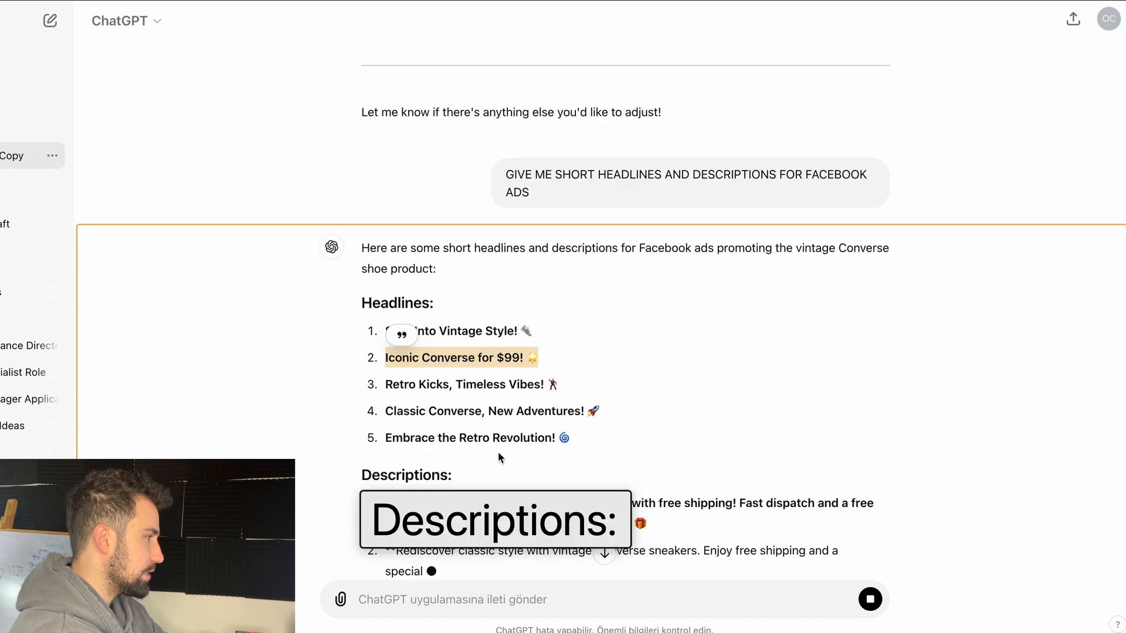
left_click(679, 309)
key("super+Tab")
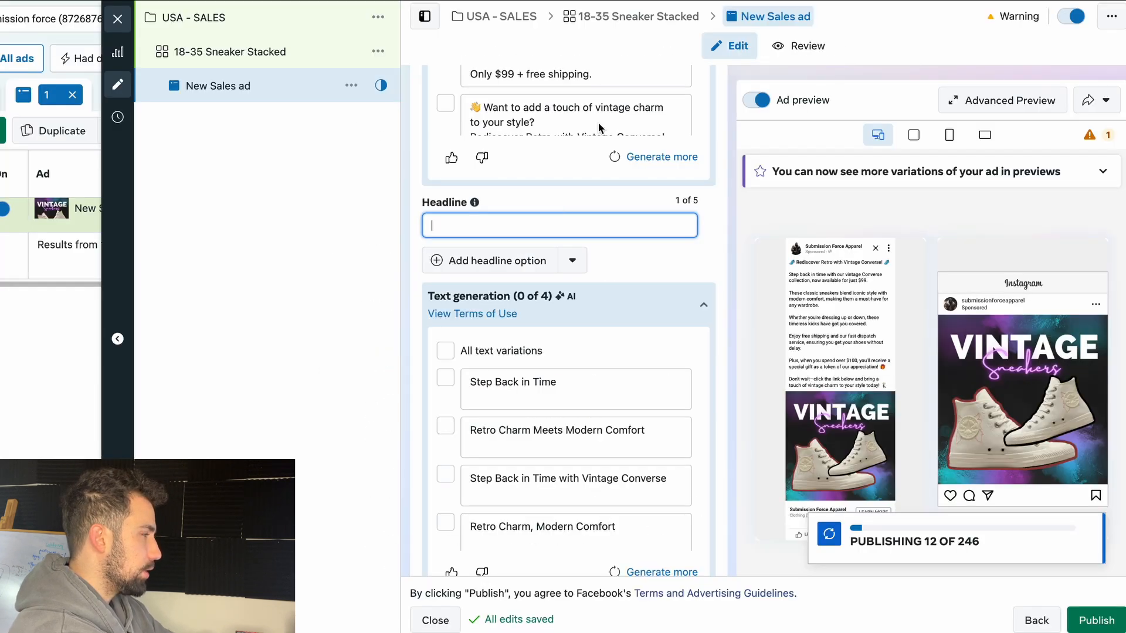
key("super+v")
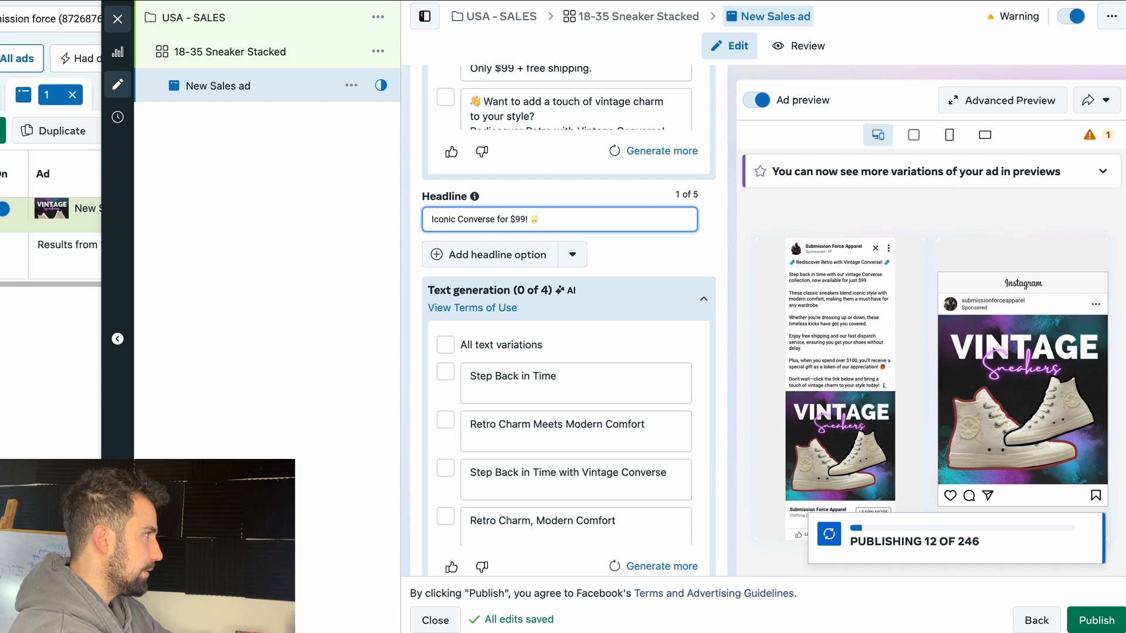
Step: Copy "Classic Converse, New Adventures!" with its emoji from ChatGPT and add it as a second headline option in Ads Manager
key("super+Tab")
triple_click(501, 406)
key("ctrl+c")
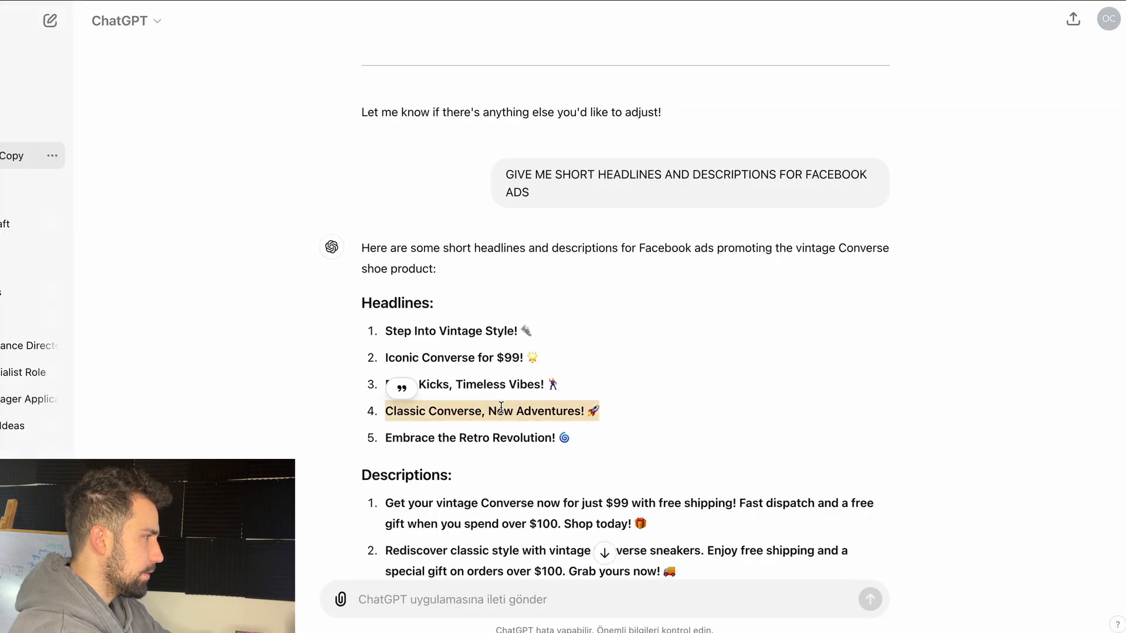
key("super+Tab")
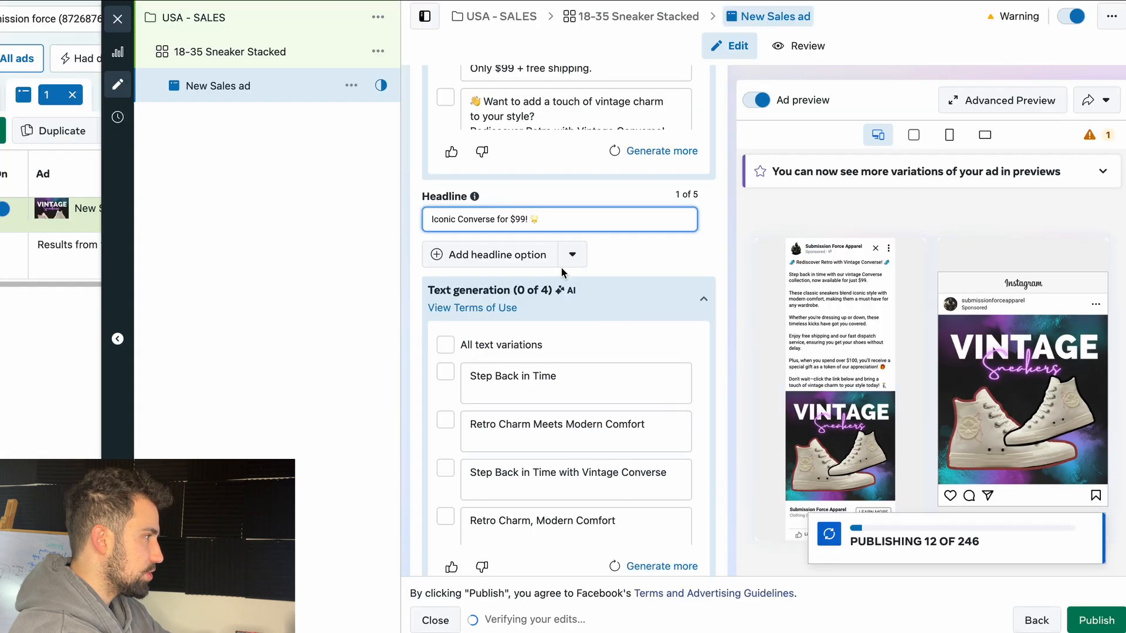
left_click(491, 254)
left_click(491, 261)
key("ctrl+v")
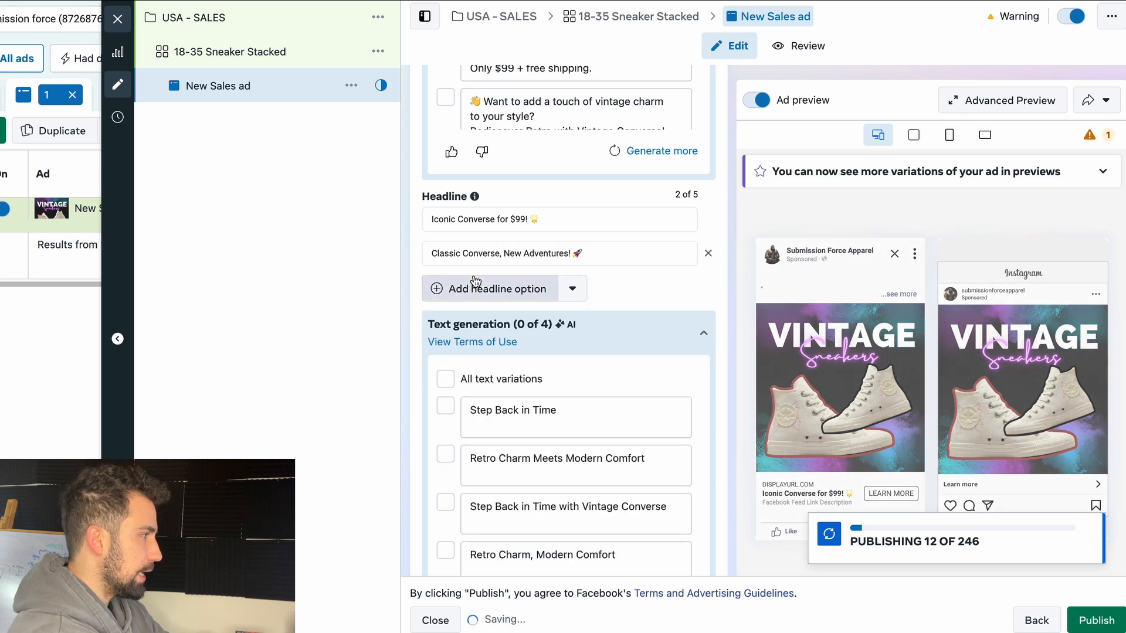
Step: Copy "Step Into Vintage Style!" with its emoji from ChatGPT and add it as a third headline option in Ads Manager
left_click(468, 288)
key("super+Tab")
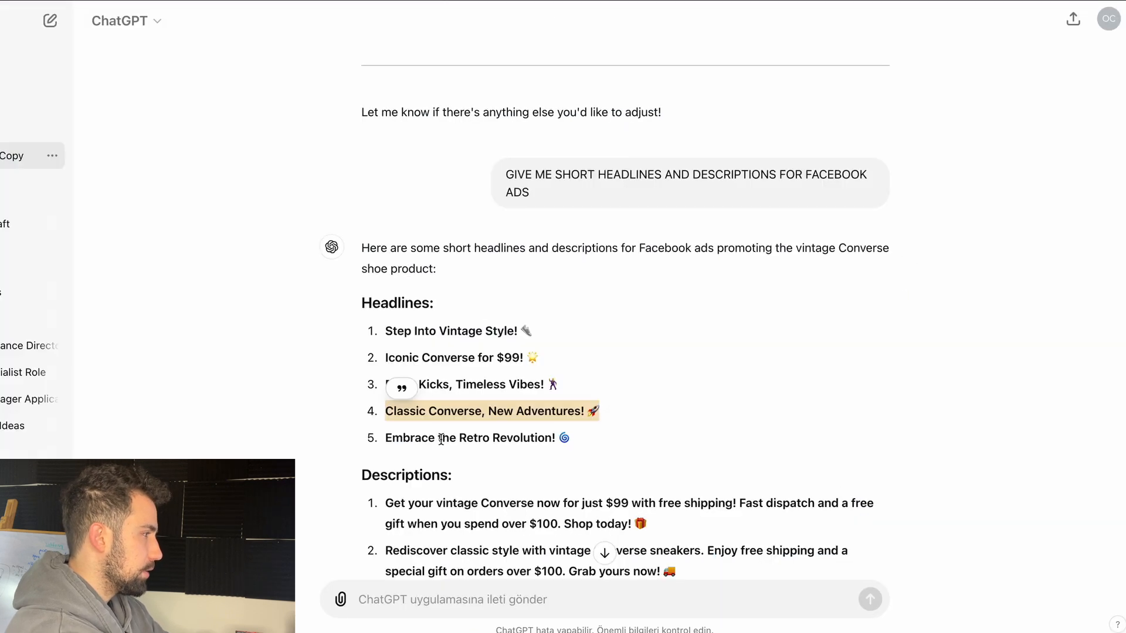
double_click(443, 438)
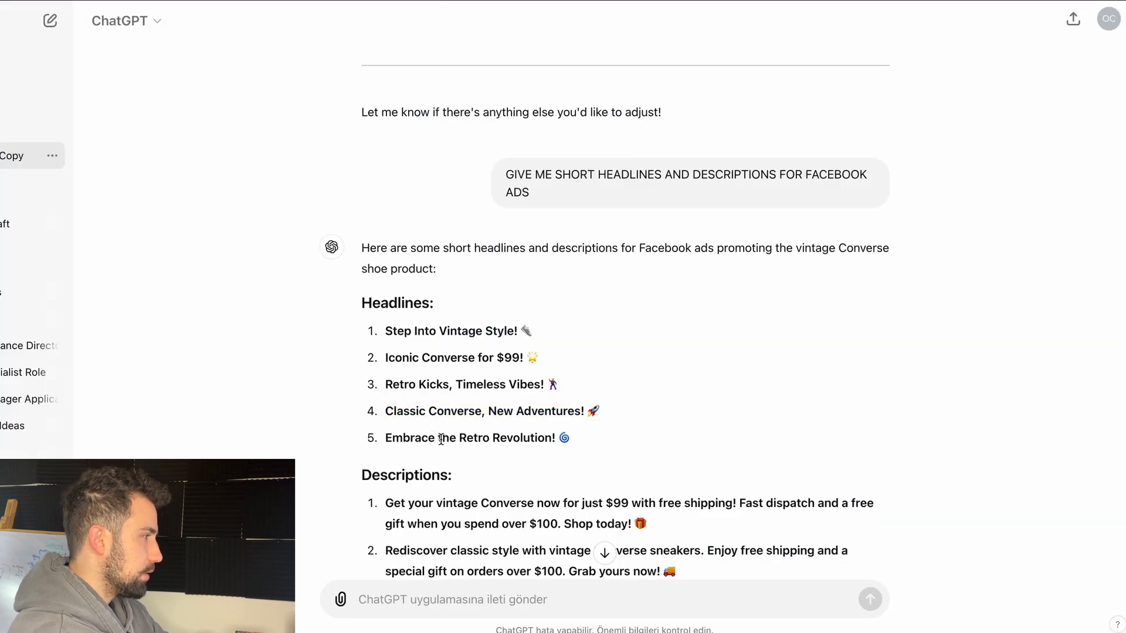
triple_click(443, 330)
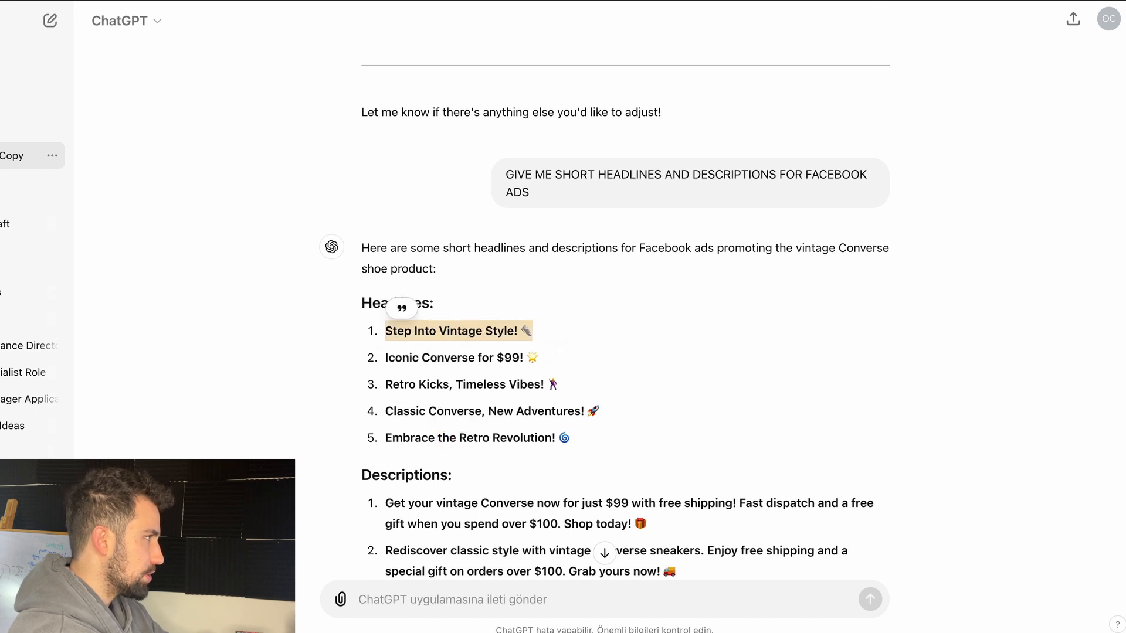
key("super+c")
key("super+Tab")
key("super+v")
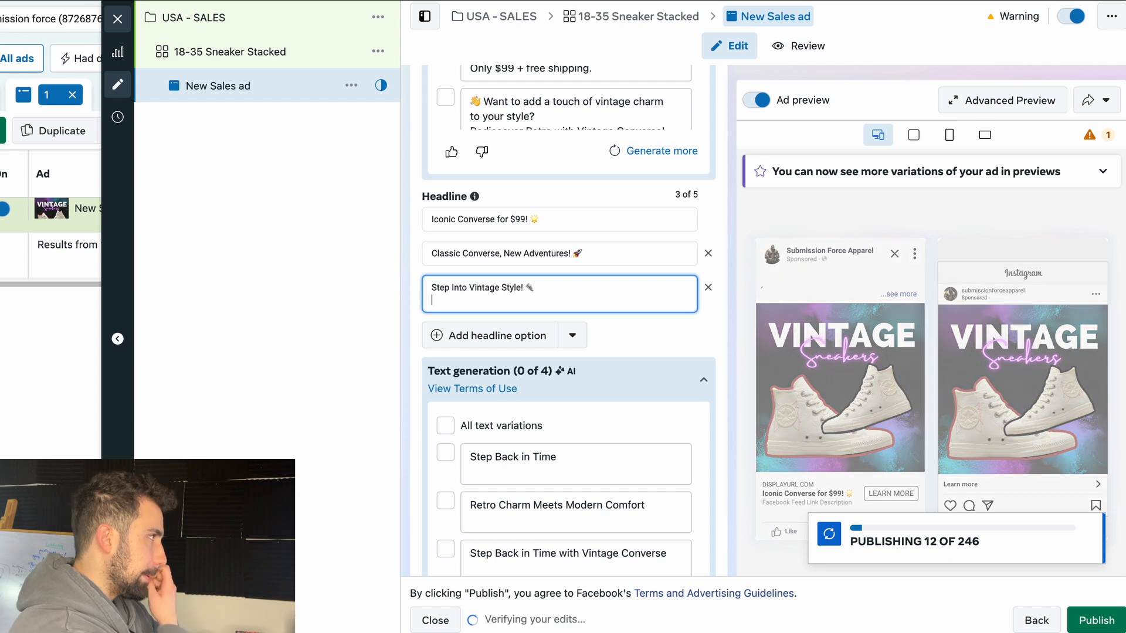
Step: Copy the second ChatGPT description, starting "Rediscover classic style with vintage Converse sneakers", and paste it as the ad's description in Ads Manager
key("super+Tab")
scroll(536, 451, "down", 3)
triple_click(455, 461)
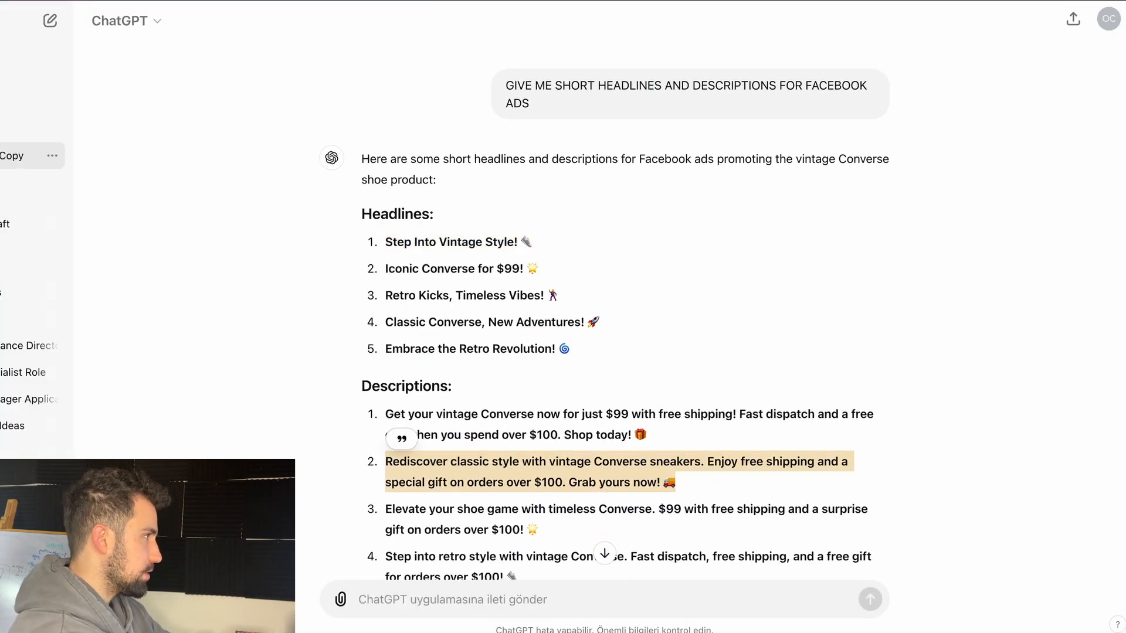
key("super+c")
key("super+Tab")
scroll(730, 377, "down", 3)
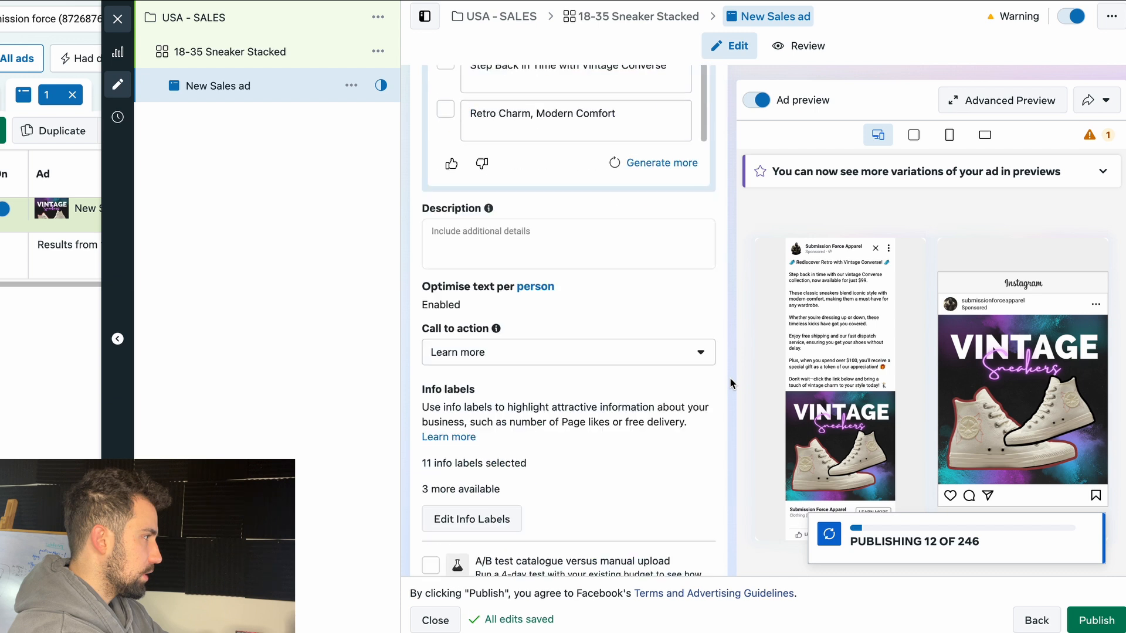
left_click(561, 223)
key("super+v")
key("BackSpace")
left_click(657, 263)
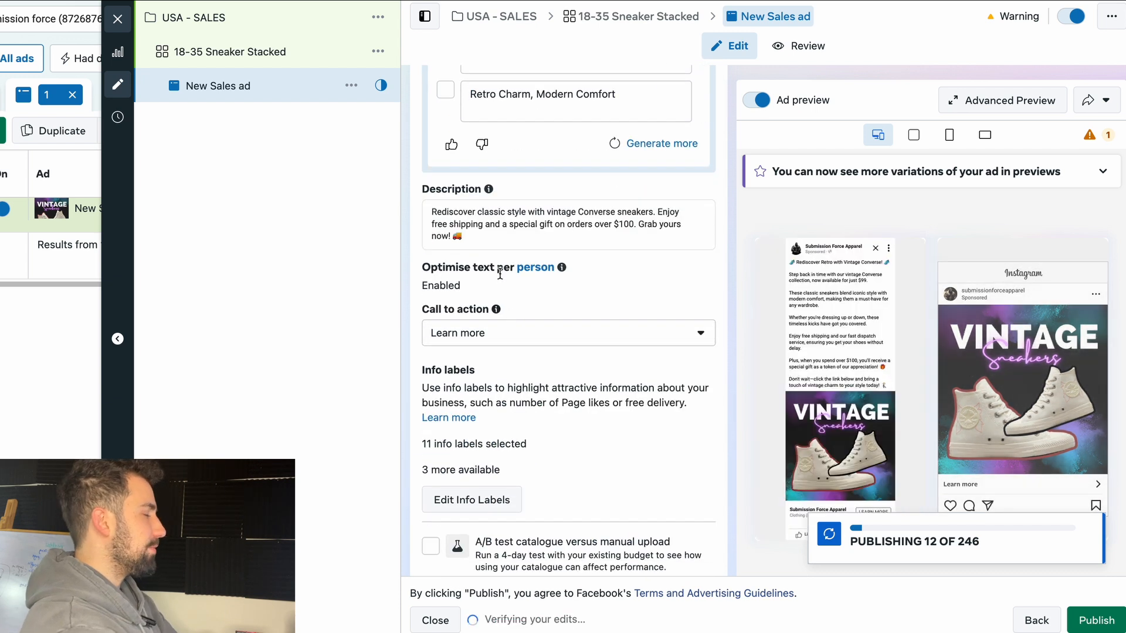
Step: Review the ad's media and primary text, and examine the previews for Instagram Stories, Instagram Explore and Facebook video feeds
scroll(668, 270, "up", 5)
scroll(680, 266, "up", 6)
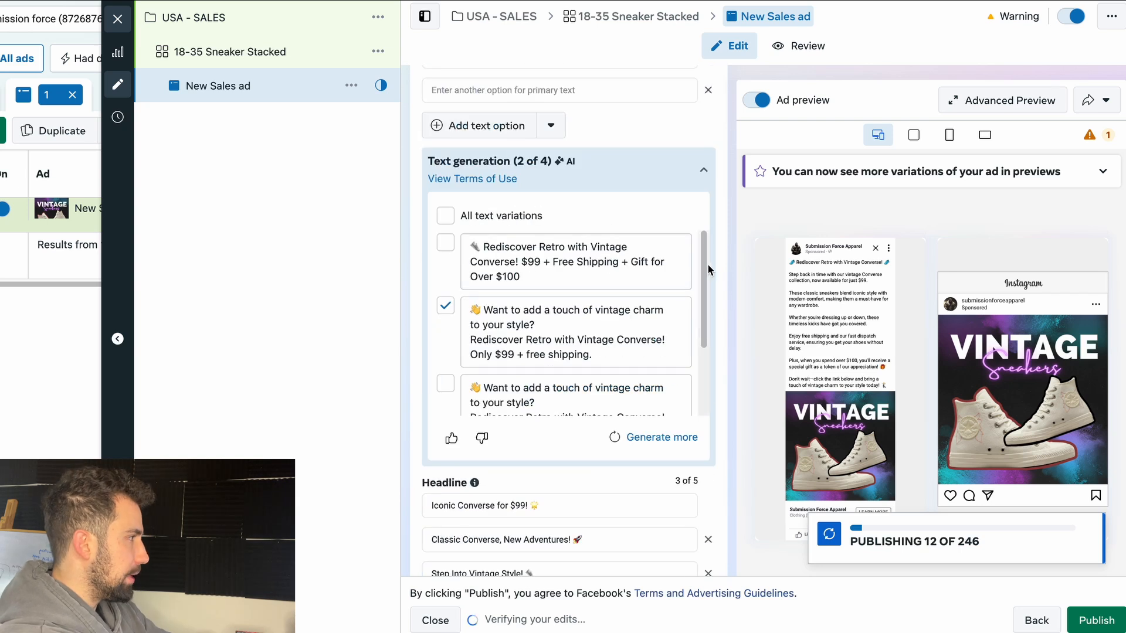
scroll(709, 194, "up", 4)
scroll(712, 175, "up", 12)
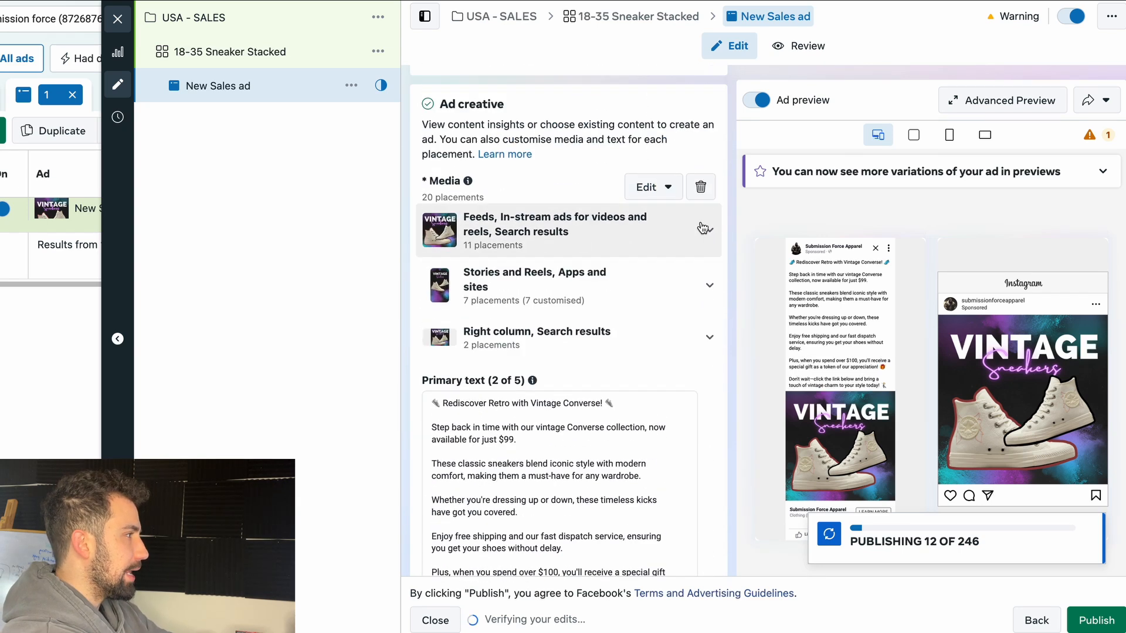
scroll(707, 246, "up", 3)
scroll(705, 248, "down", 6)
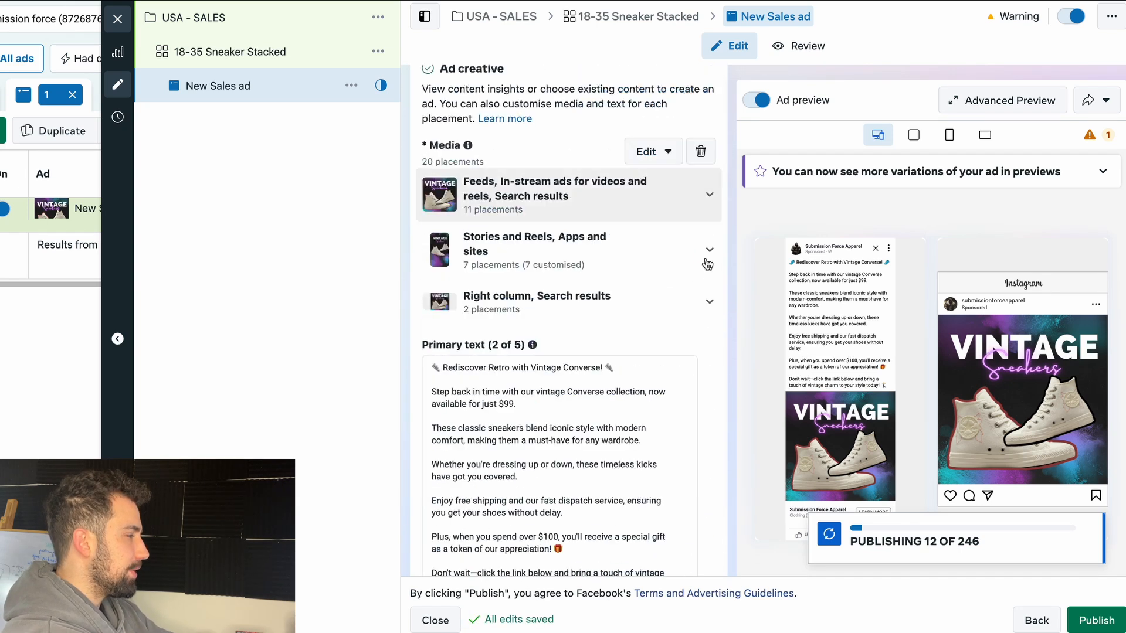
scroll(891, 377, "down", 6)
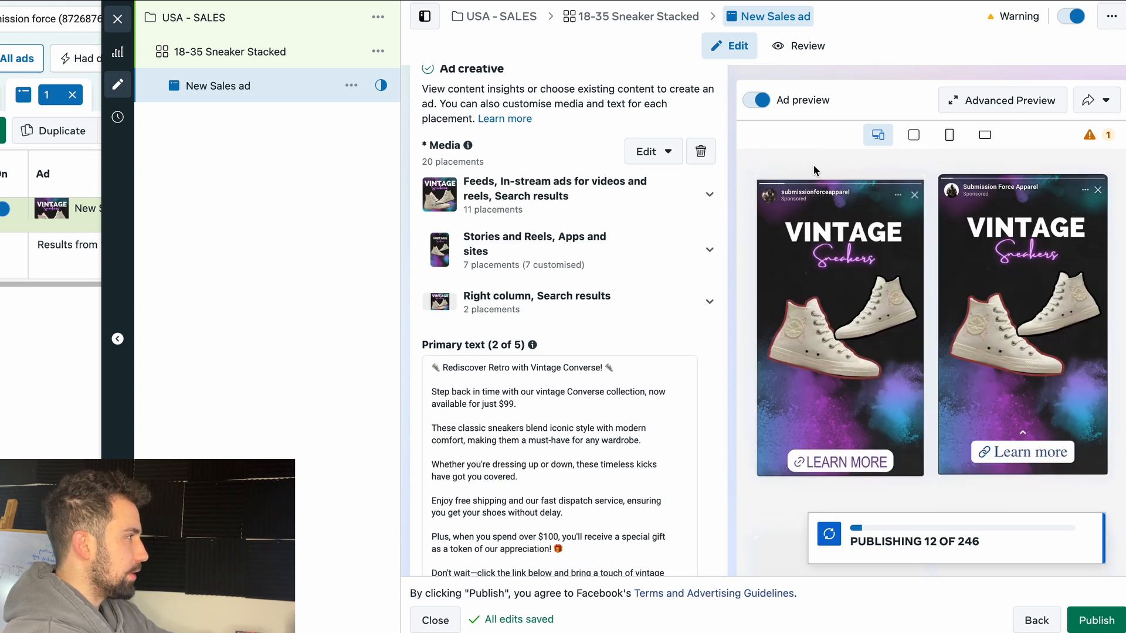
scroll(842, 240, "up", 1)
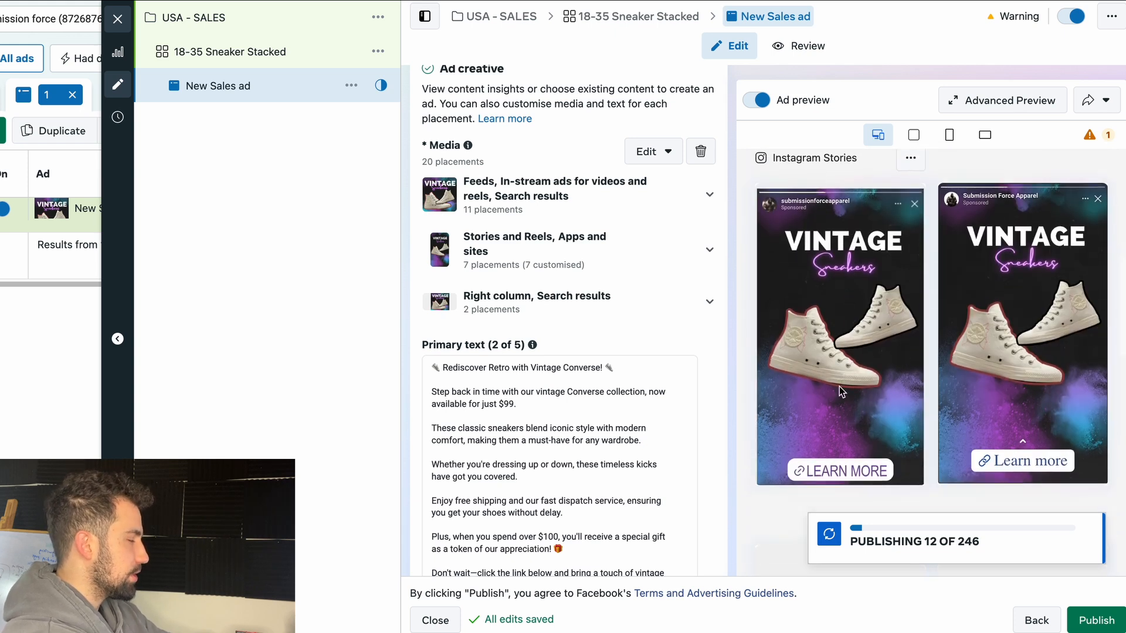
scroll(839, 385, "down", 5)
scroll(970, 253, "down", 1)
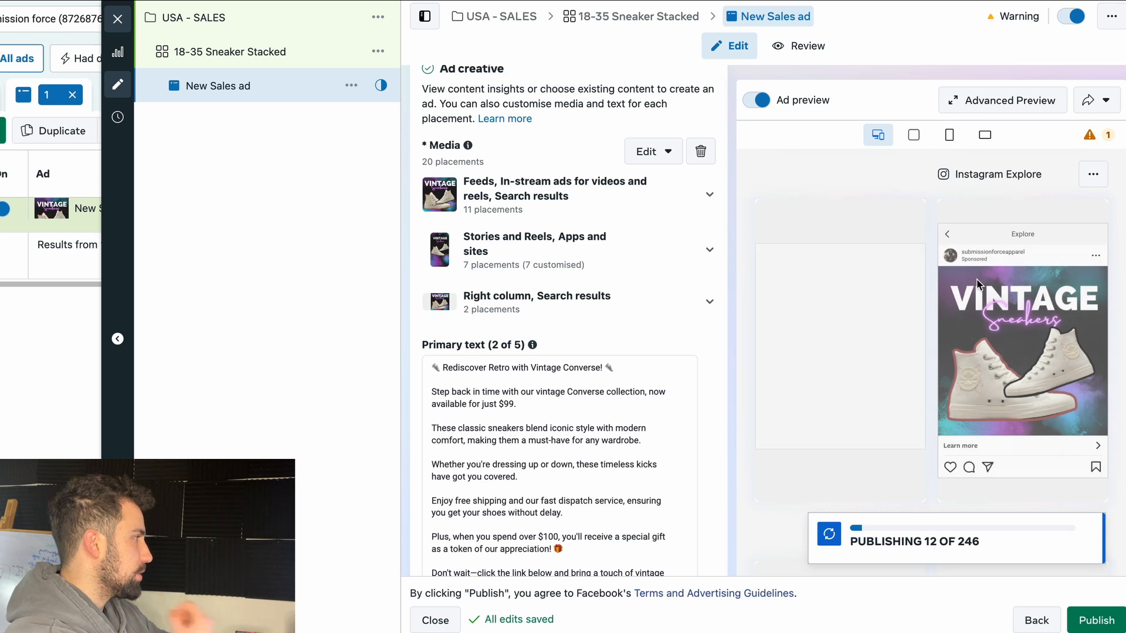
mouse_move(923, 269)
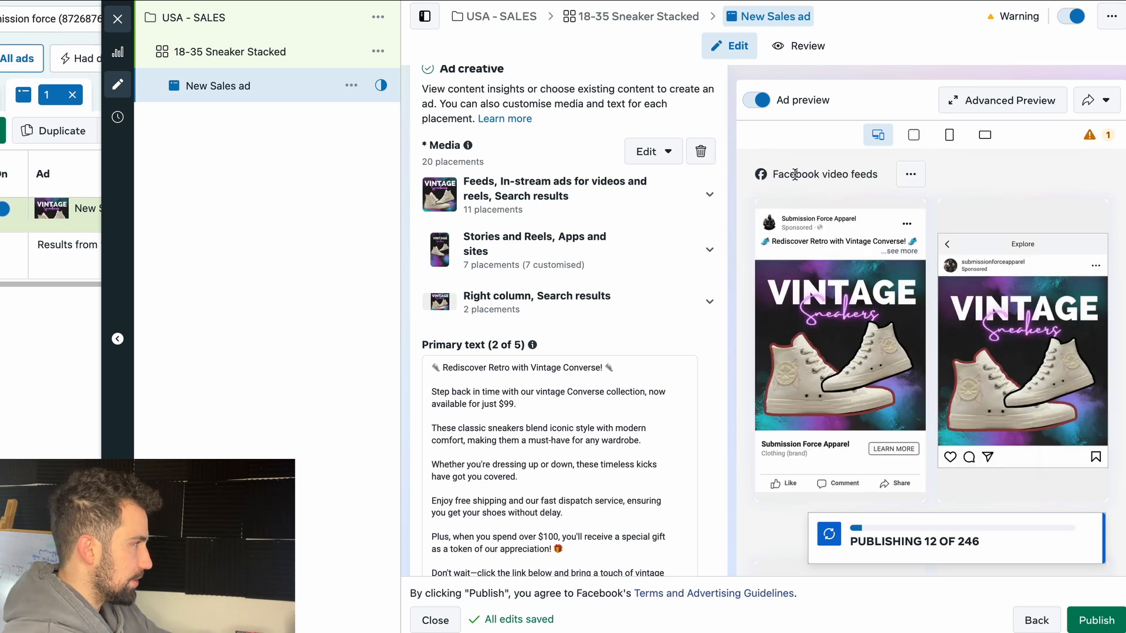
Step: Change the ad's call to action to "Shop now"
scroll(643, 334, "down", 12)
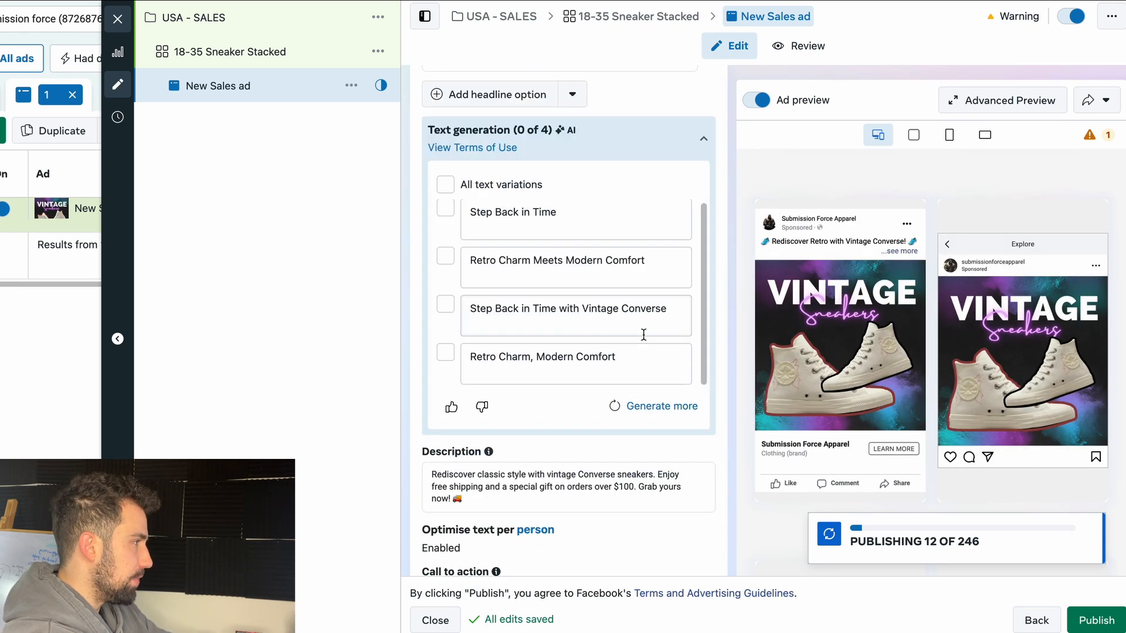
scroll(696, 395, "down", 5)
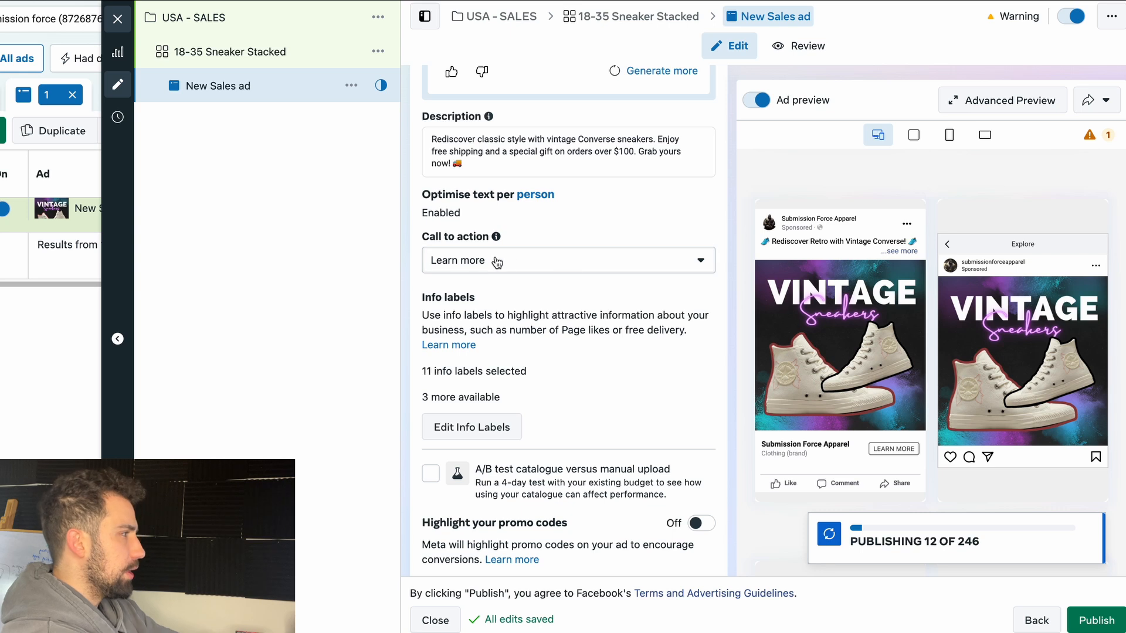
left_click(457, 266)
scroll(638, 431, "down", 3)
scroll(638, 432, "down", 2)
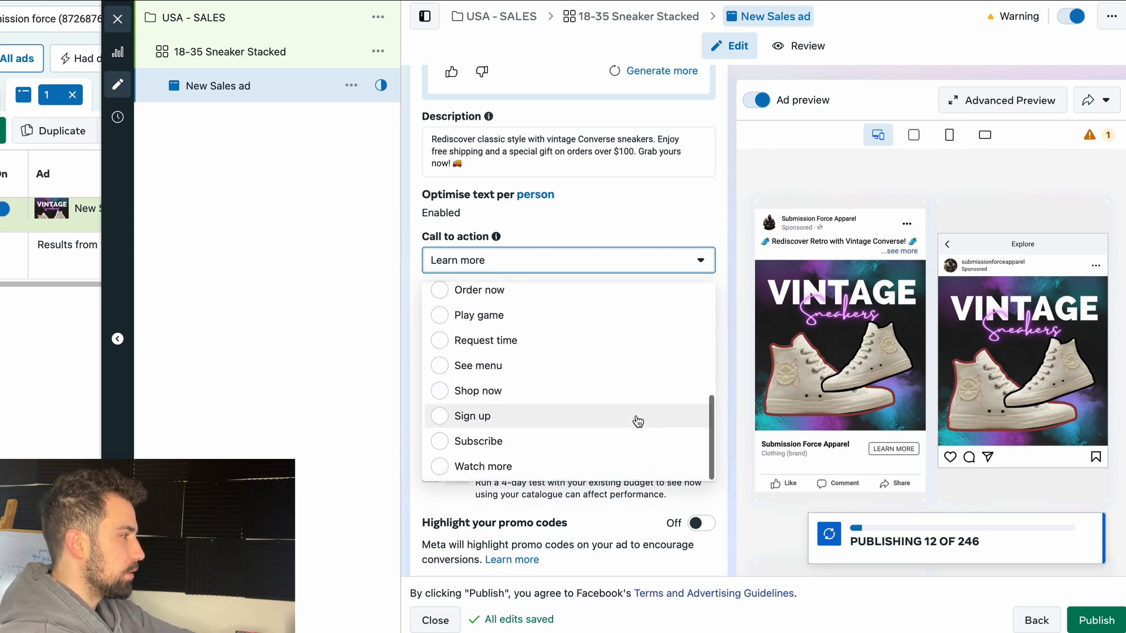
left_click(614, 396)
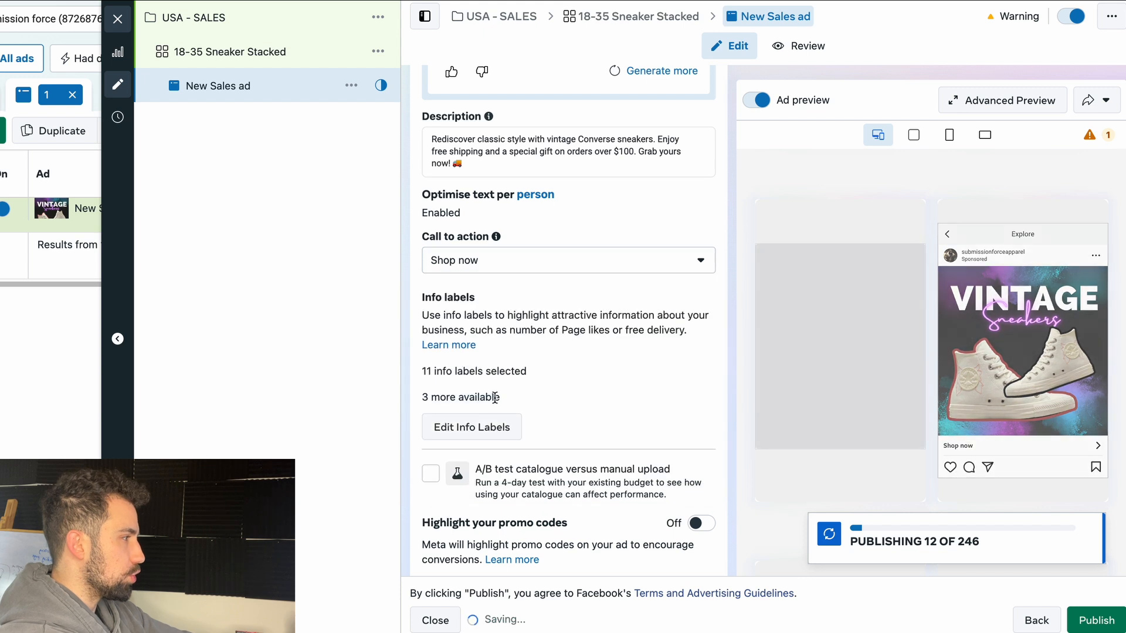
Step: Open the ad's info labels for editing and set the first custom label's type to Free delivery
scroll(495, 395, "down", 1)
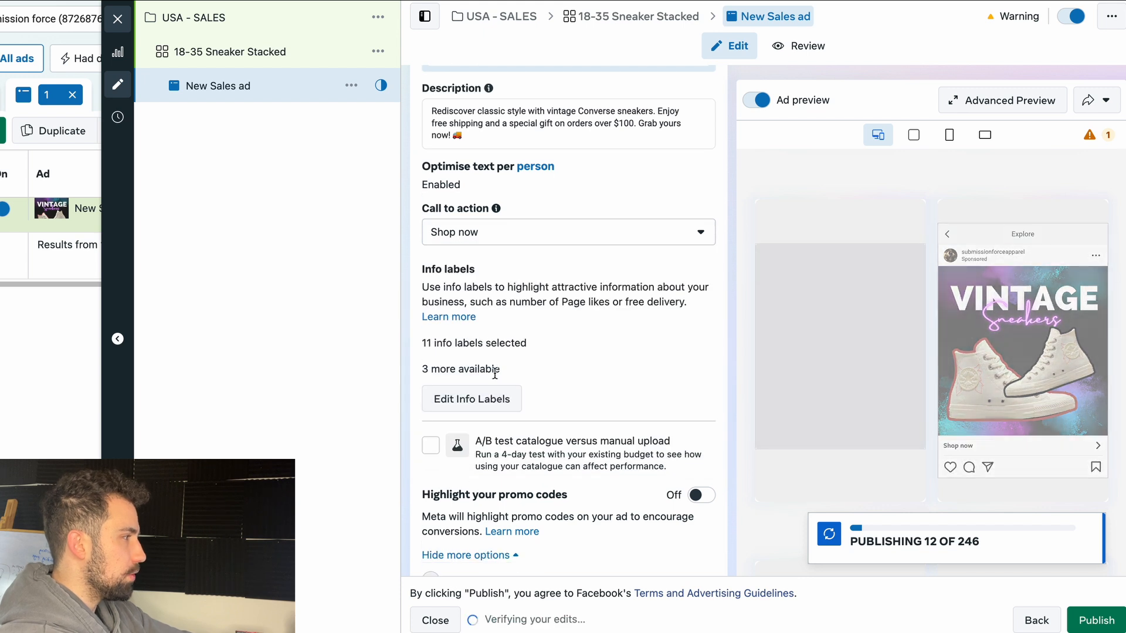
left_click(470, 395)
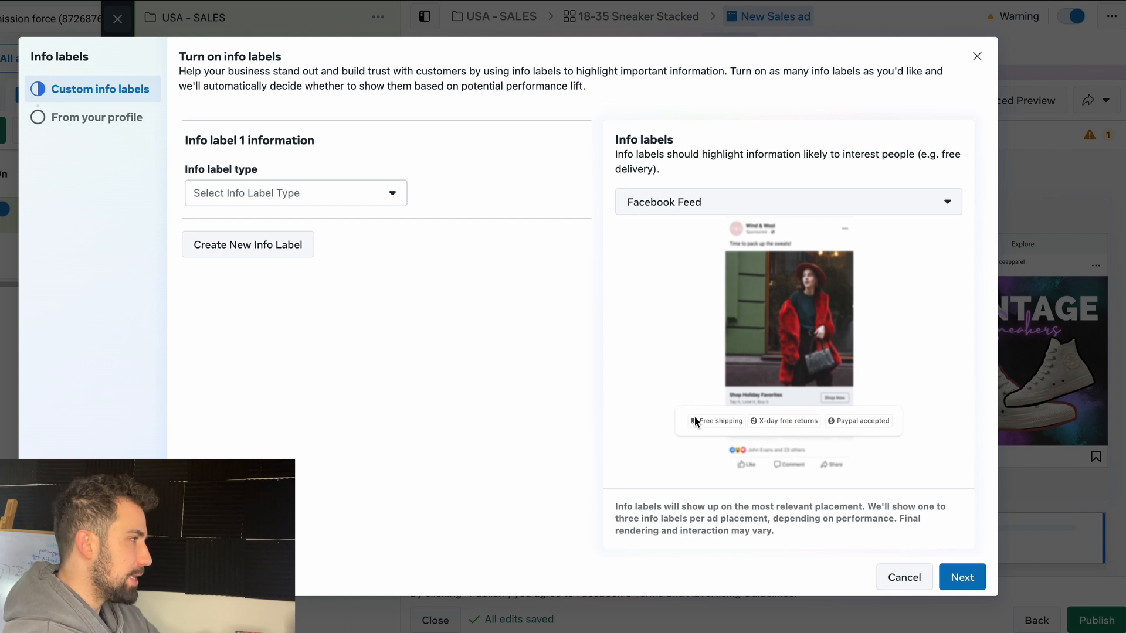
left_click(357, 193)
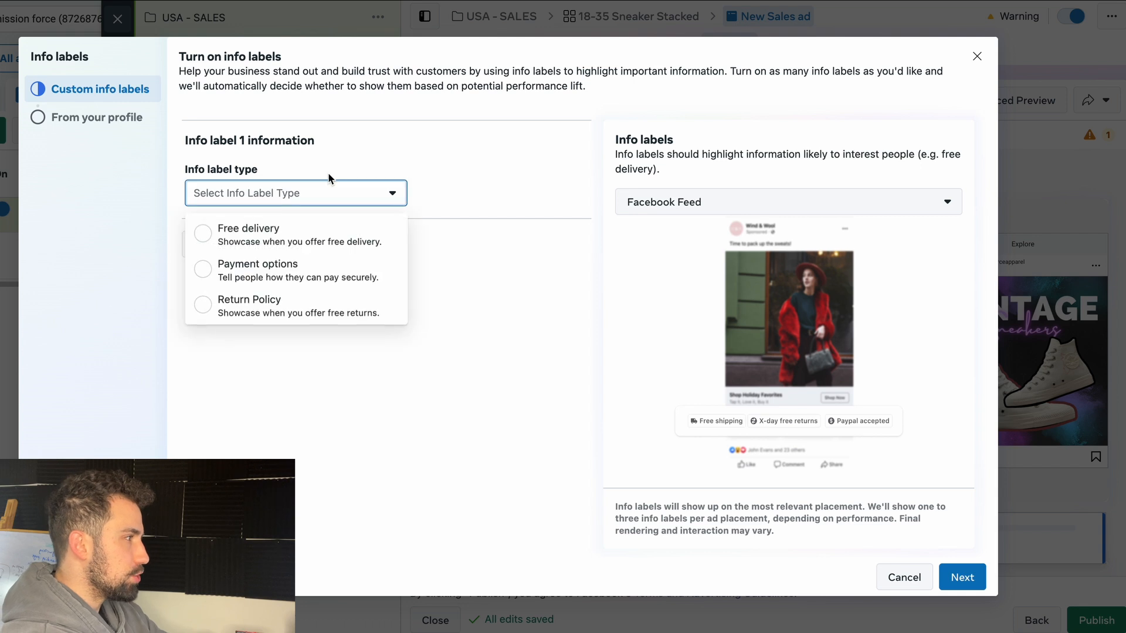
left_click(192, 226)
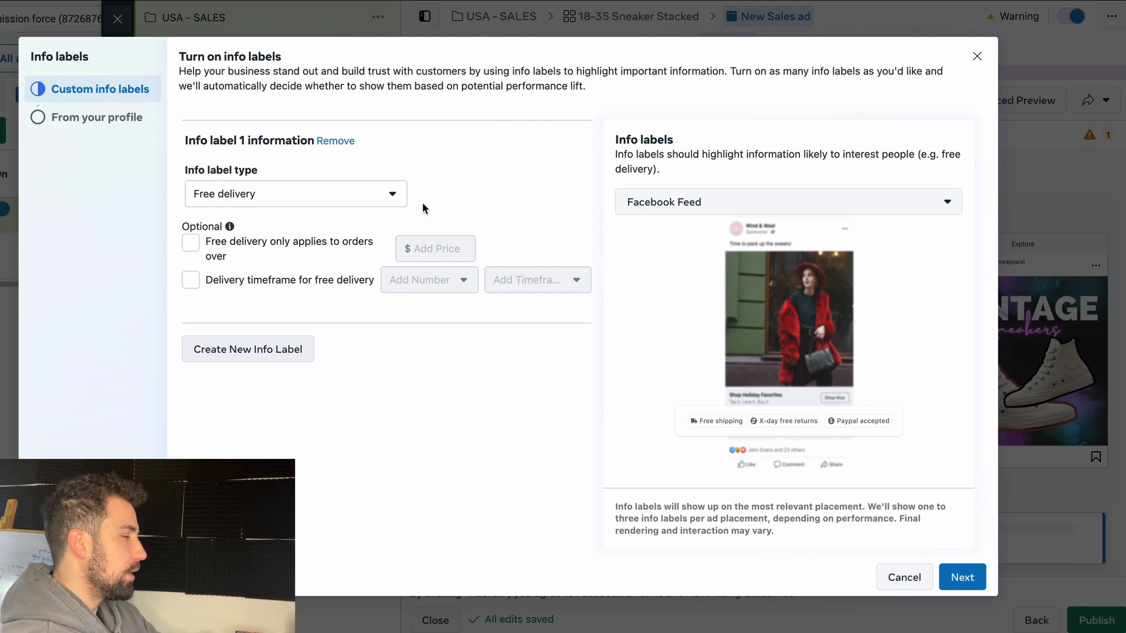
Step: Create a second info label of type Return Policy with free returns accepted within 10 days of purchase
left_click(271, 352)
left_click(243, 387)
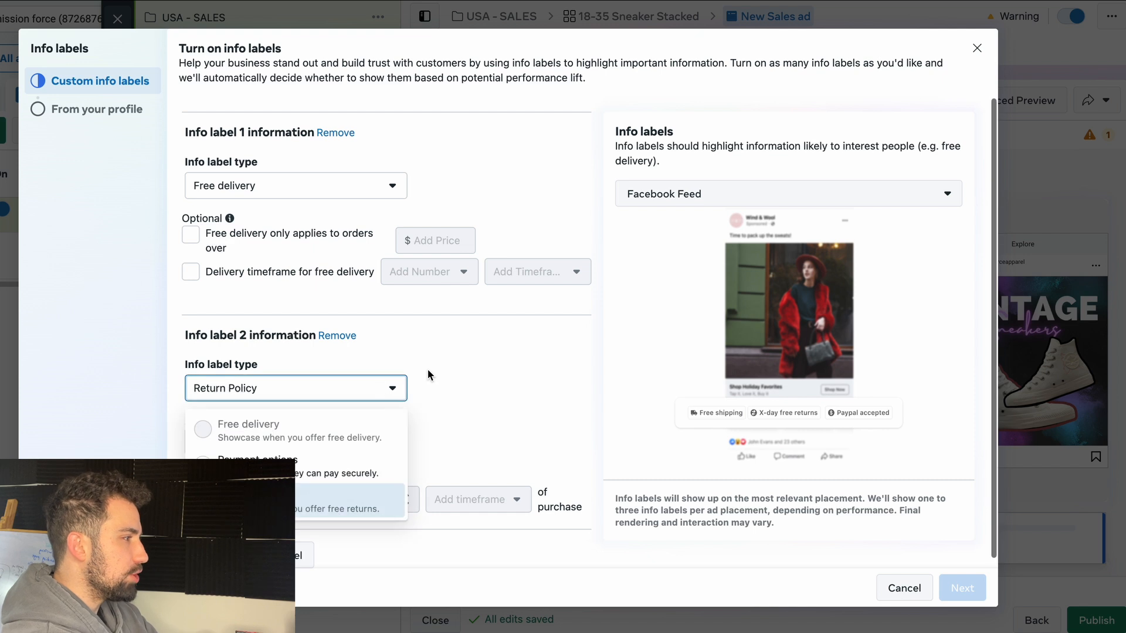
left_click(243, 434)
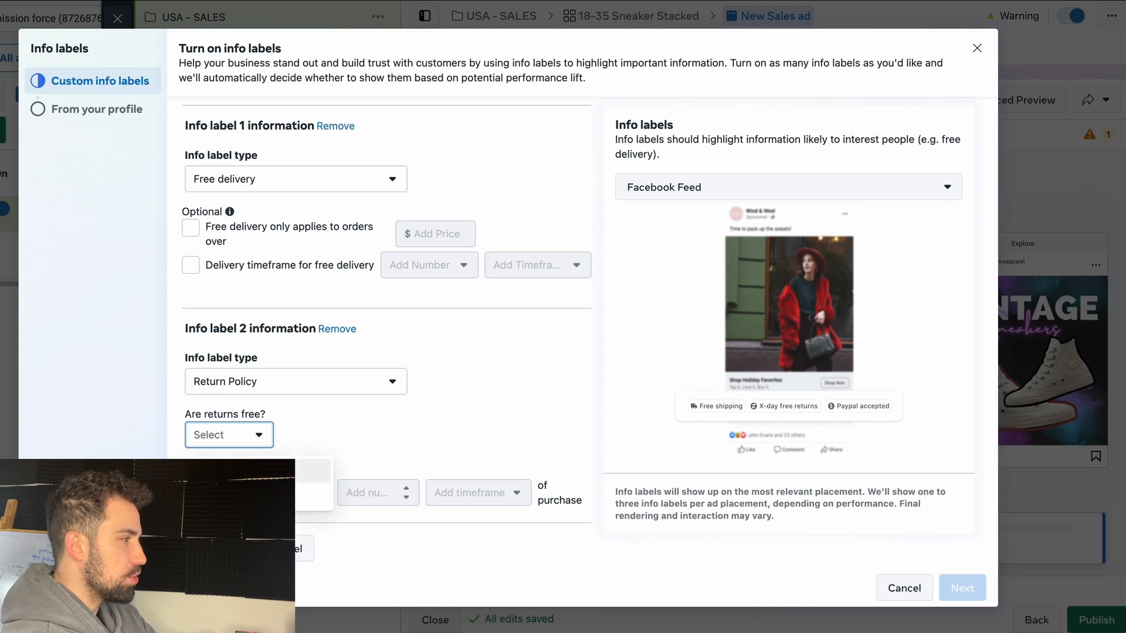
left_click(232, 471)
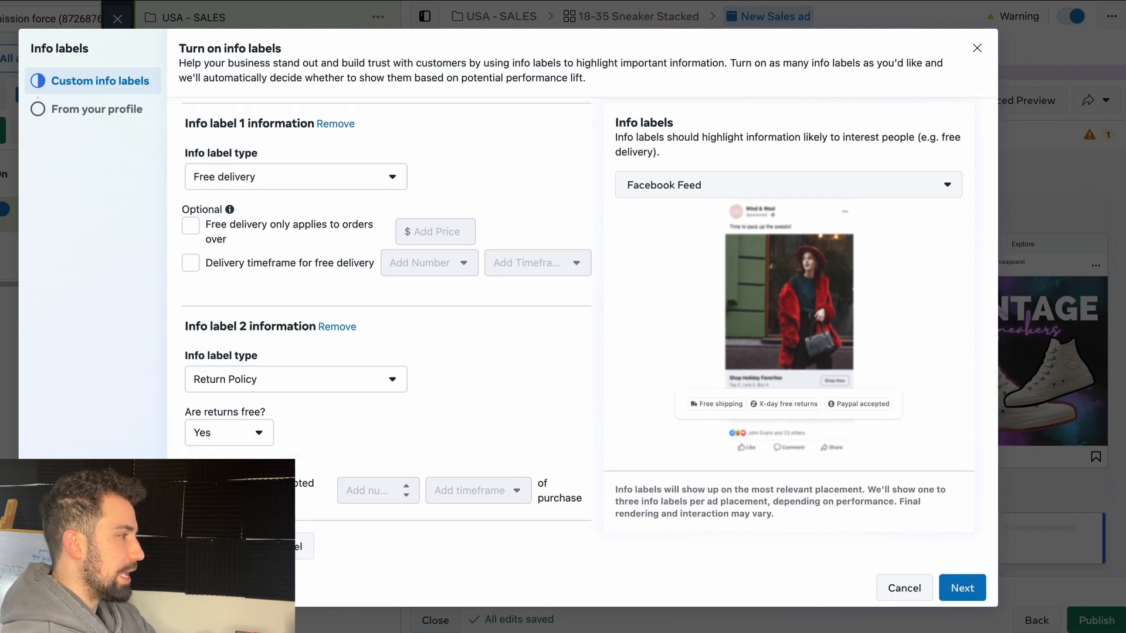
left_click(382, 495)
type("10")
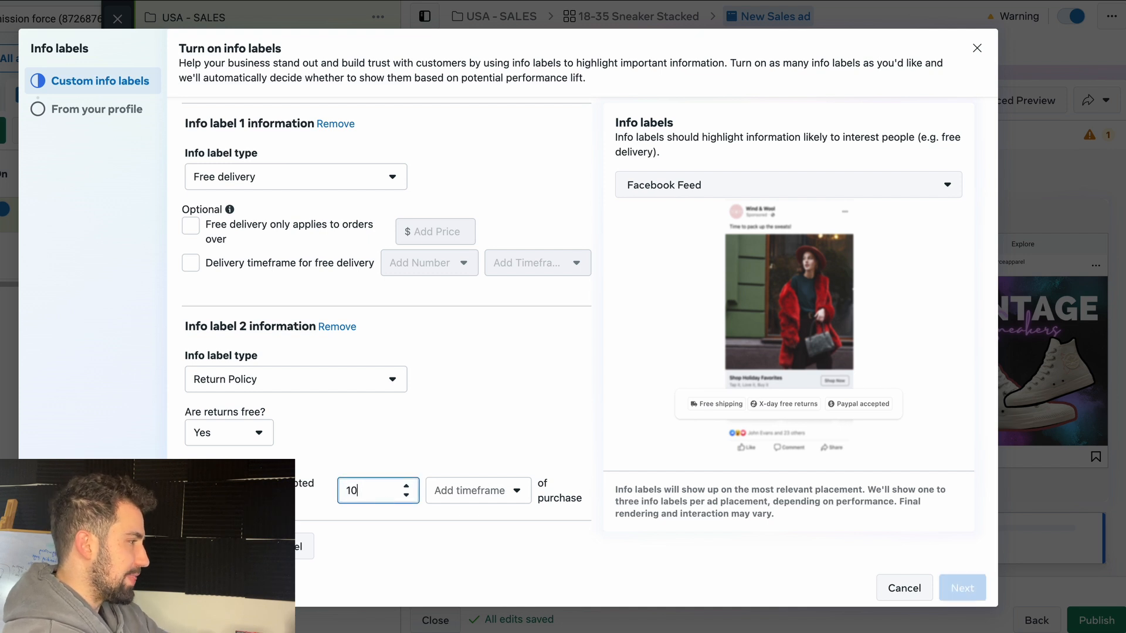
left_click(502, 490)
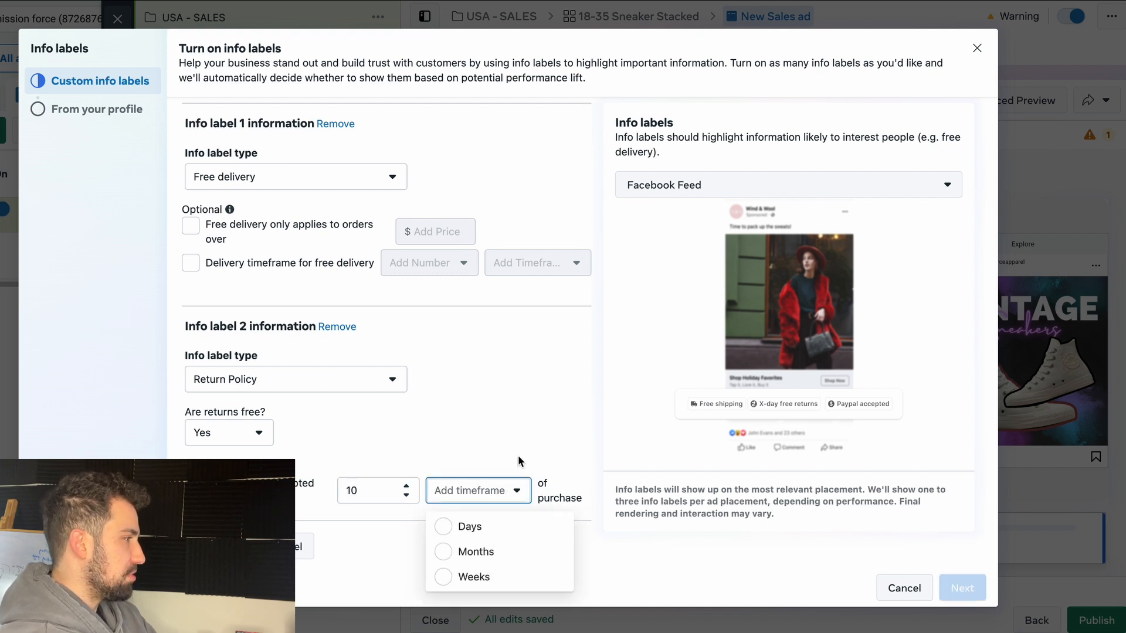
left_click(518, 529)
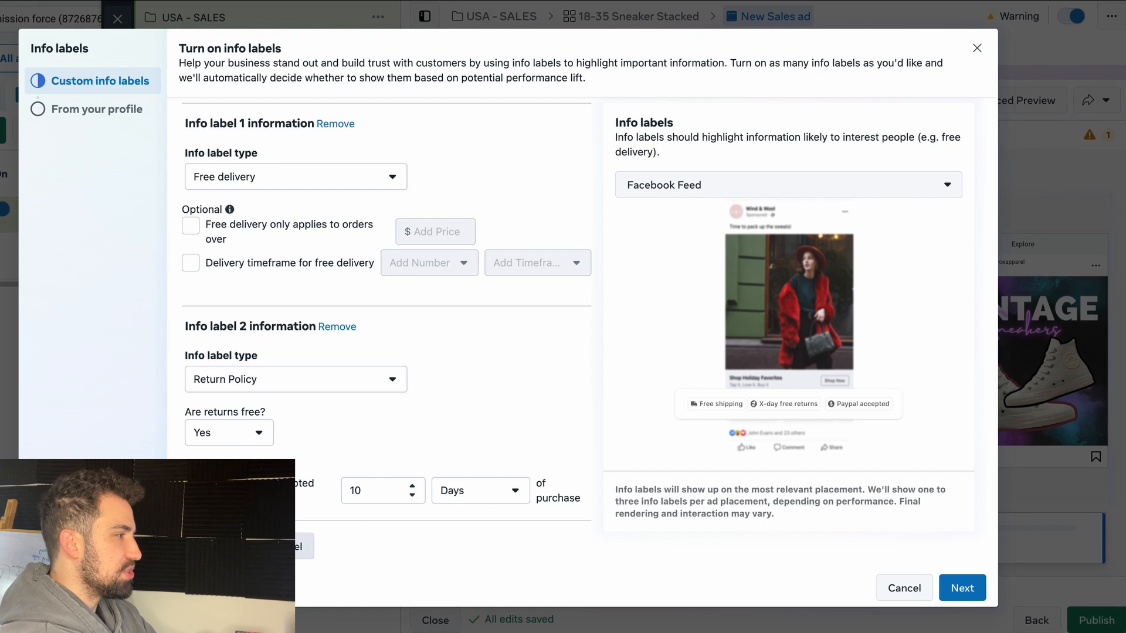
Step: Add a third info label for accepted payment methods, include the last two listed payment options, and continue to the profile labels
left_click(305, 546)
scroll(381, 494, "down", 2)
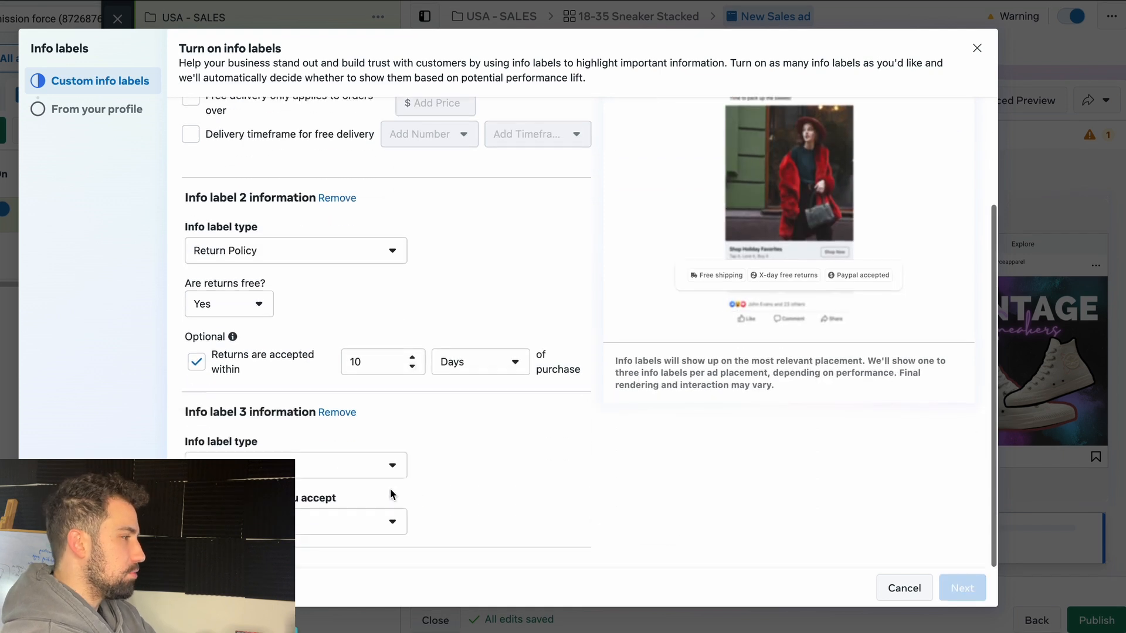
left_click(332, 465)
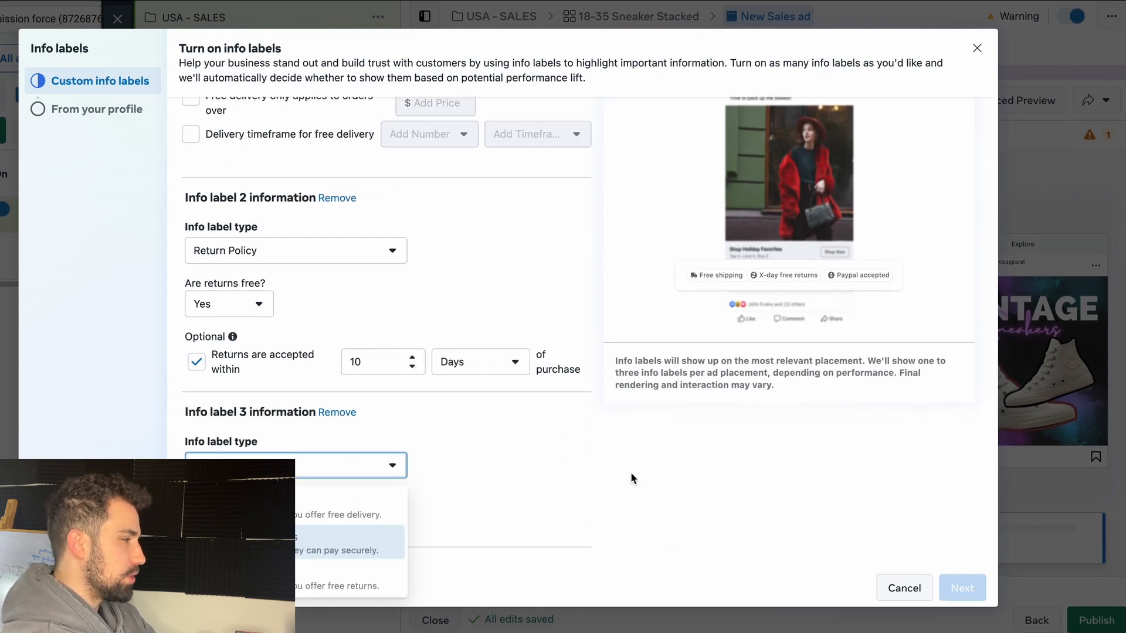
left_click(631, 472)
left_click(347, 463)
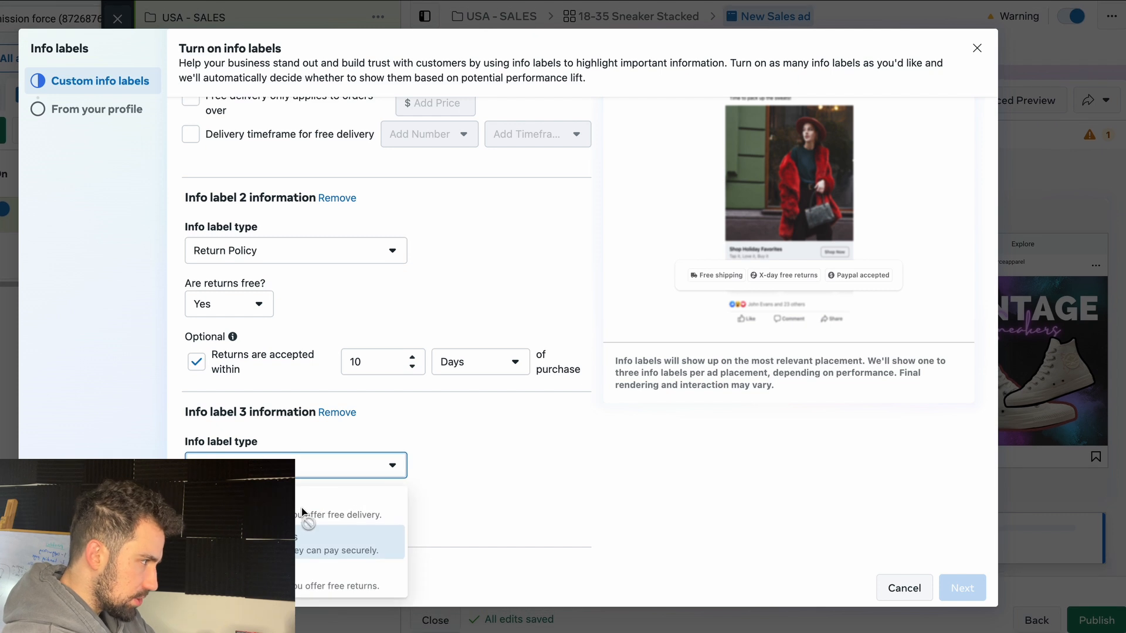
left_click(456, 480)
left_click(335, 518)
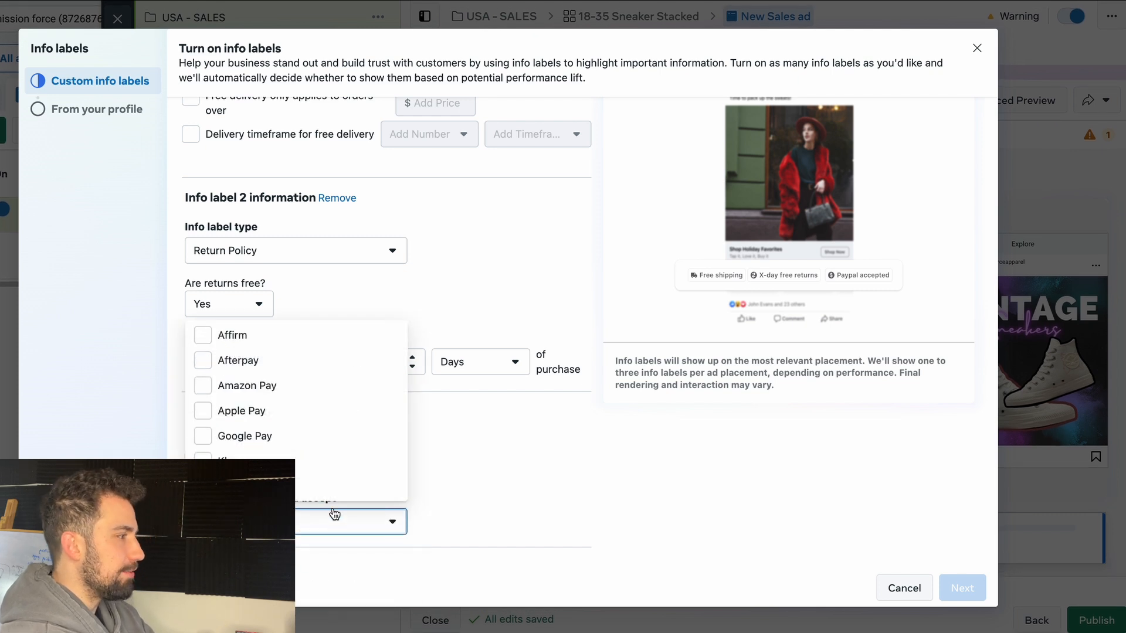
left_click(310, 490)
left_click(522, 497)
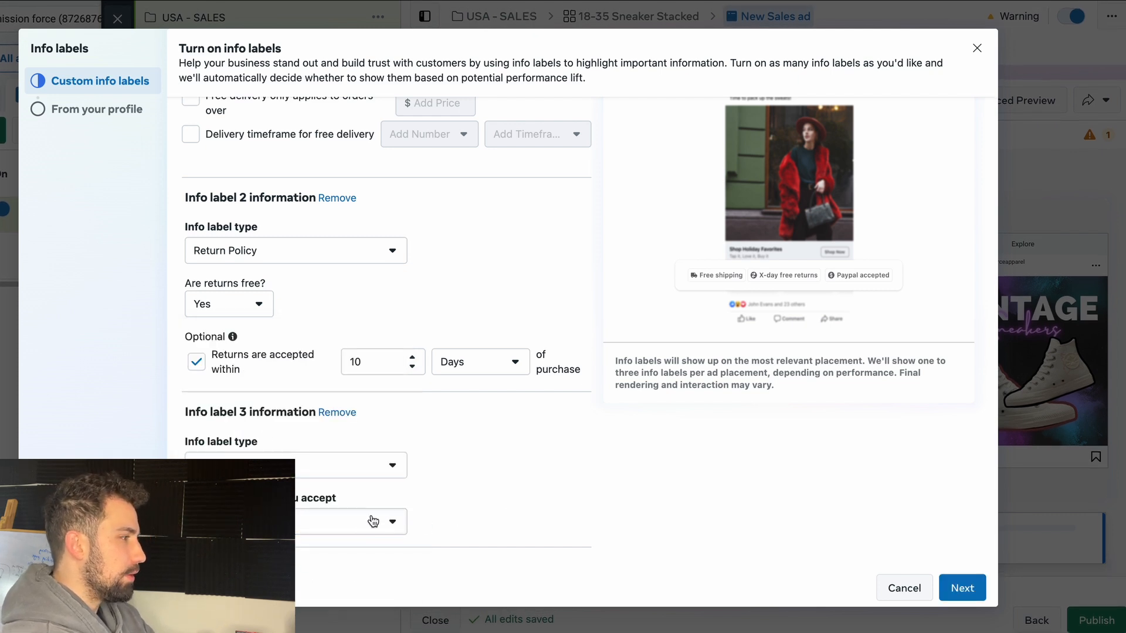
left_click(389, 521)
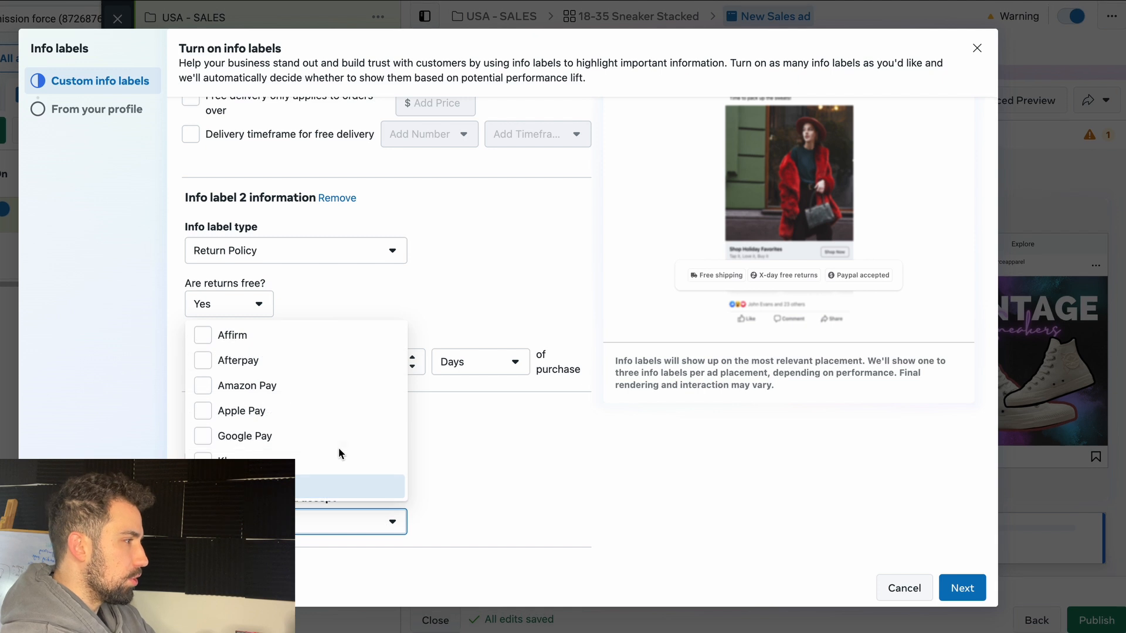
left_click(339, 456)
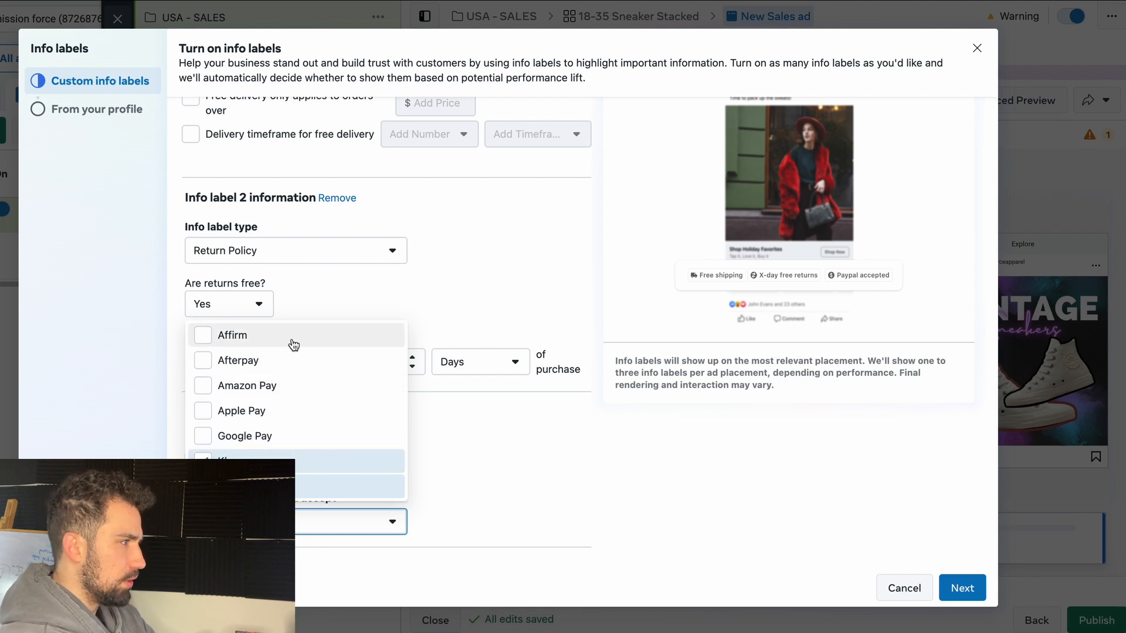
left_click(974, 581)
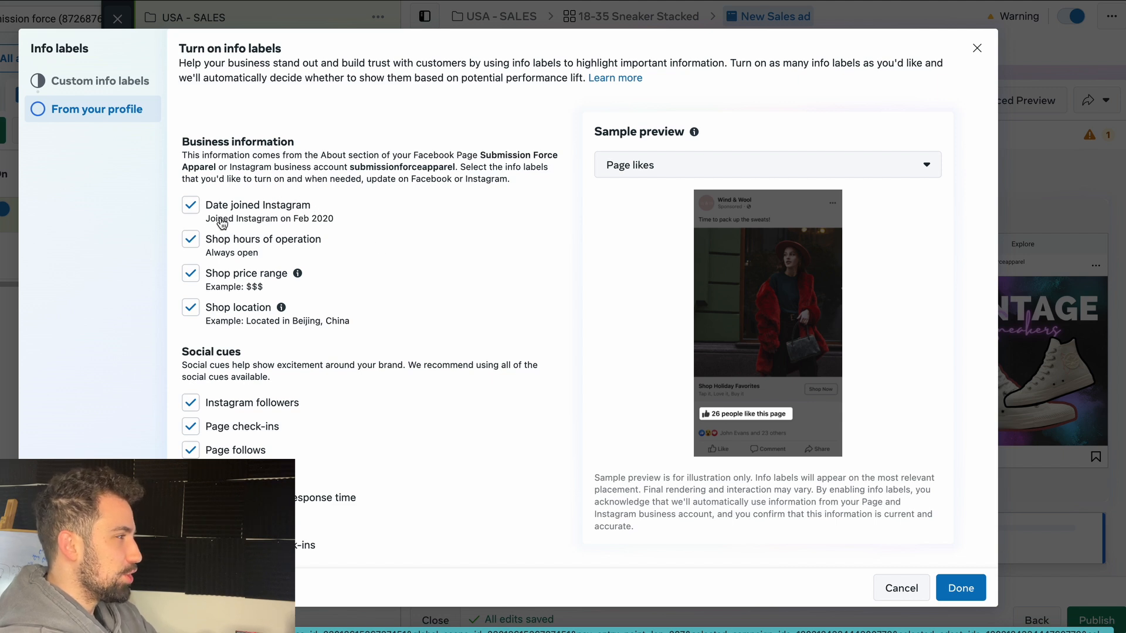
Step: Exclude Date joined Instagram, Shop hours of operation, Shop price range and Shop location from the profile info labels, and save the label selection
left_click(190, 208)
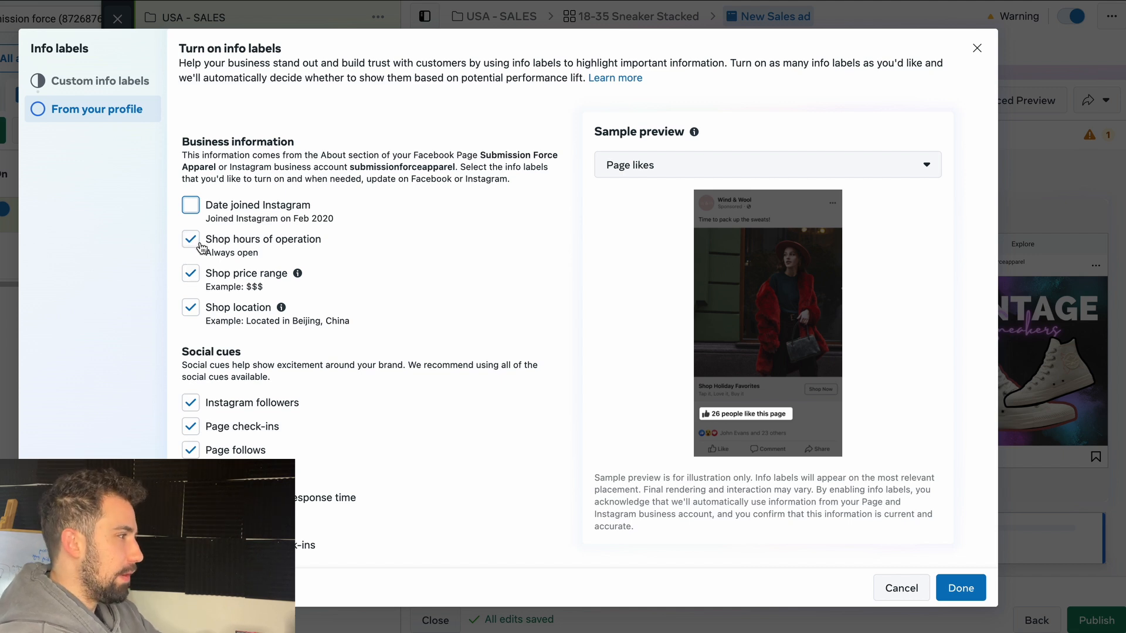
left_click(183, 247)
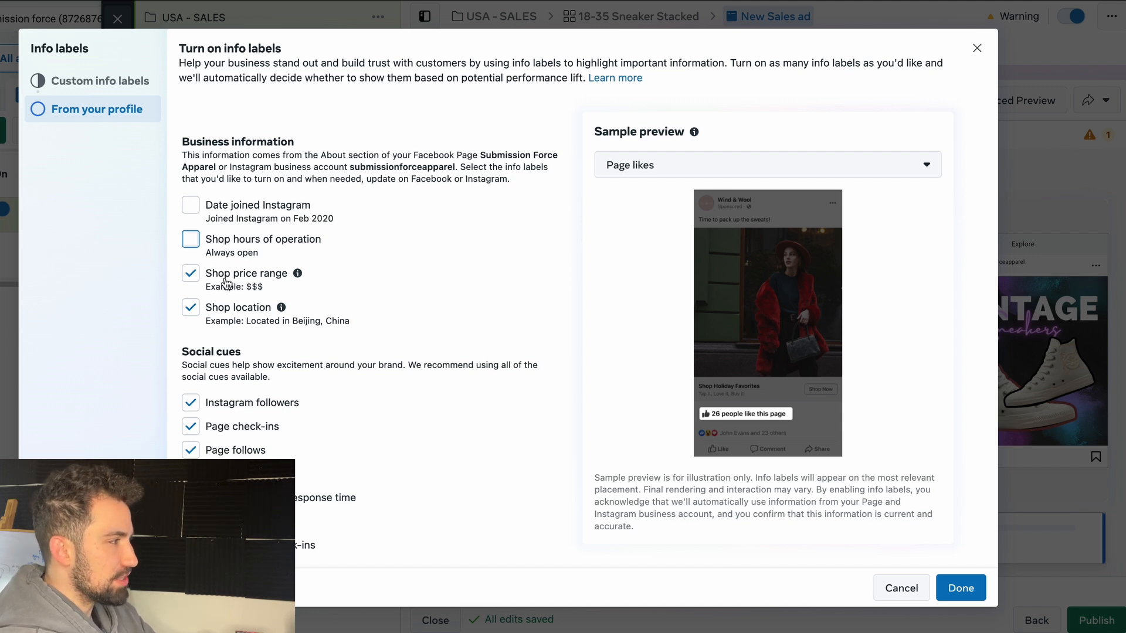
left_click(190, 274)
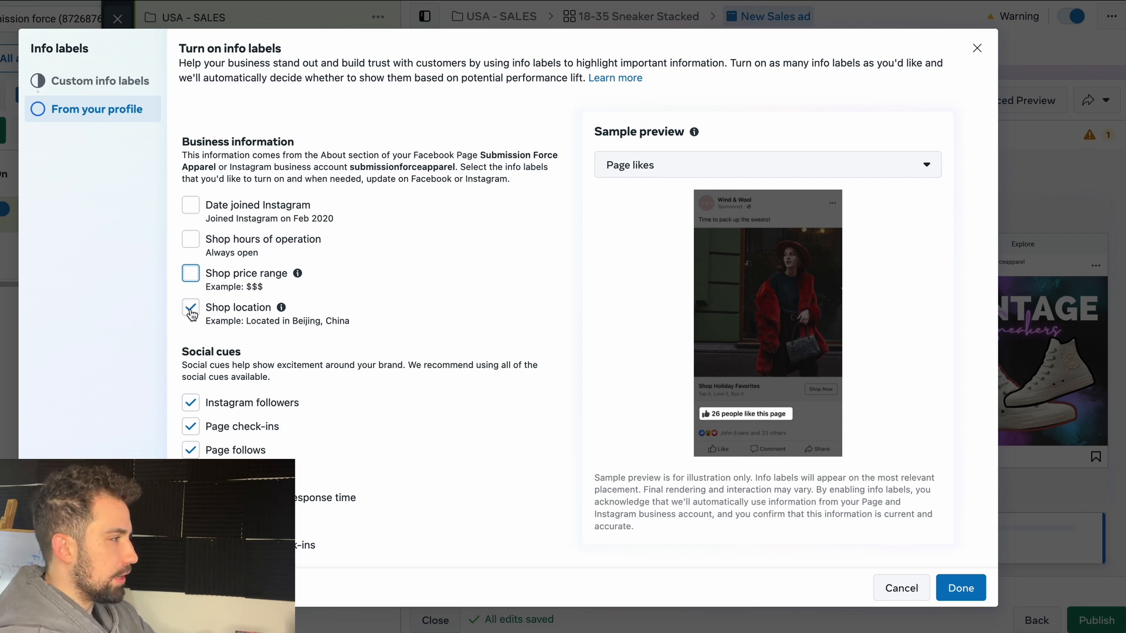
left_click(190, 310)
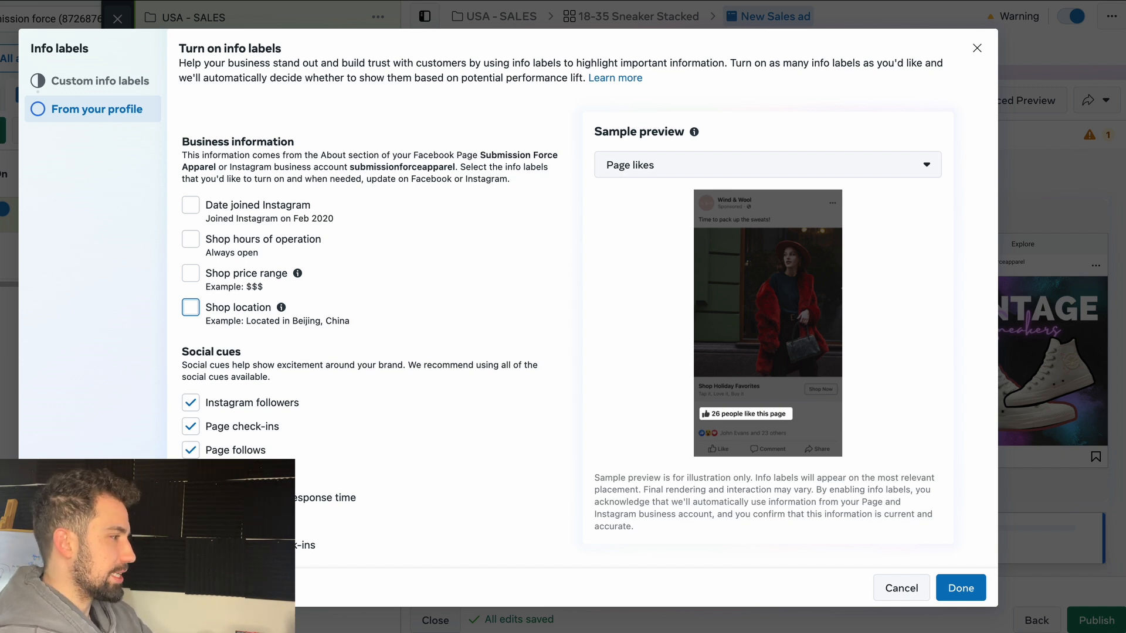
scroll(214, 422, "down", 1)
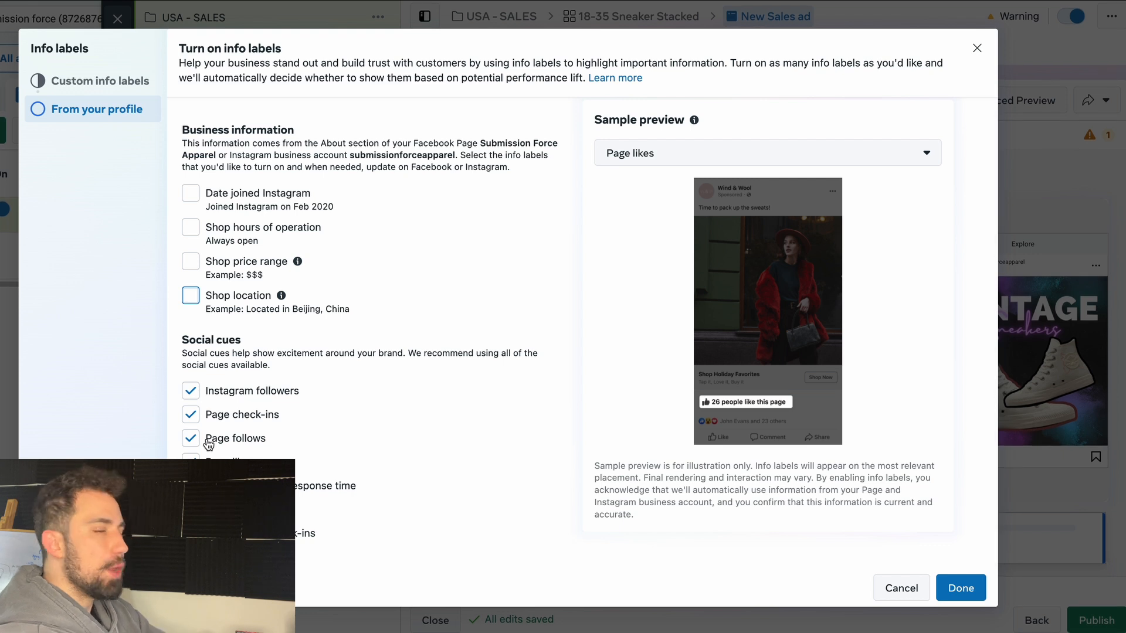
left_click(960, 588)
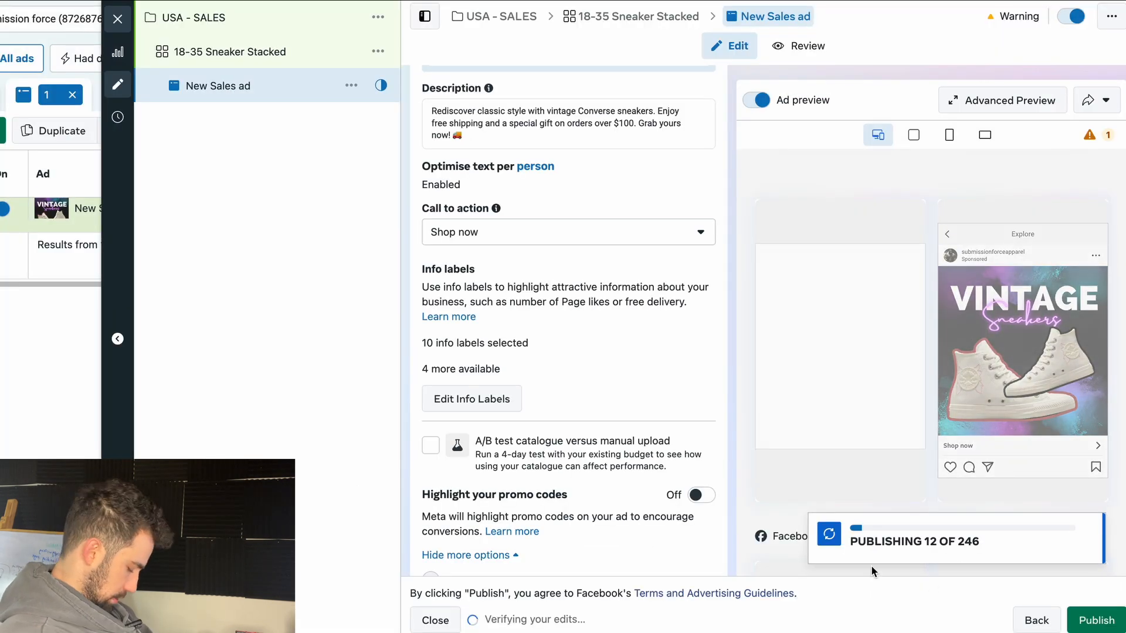
Step: Review the ad's catalogue A/B test, promo code highlighting and Advantage+ creative options
scroll(667, 455, "down", 4)
scroll(667, 455, "down", 3)
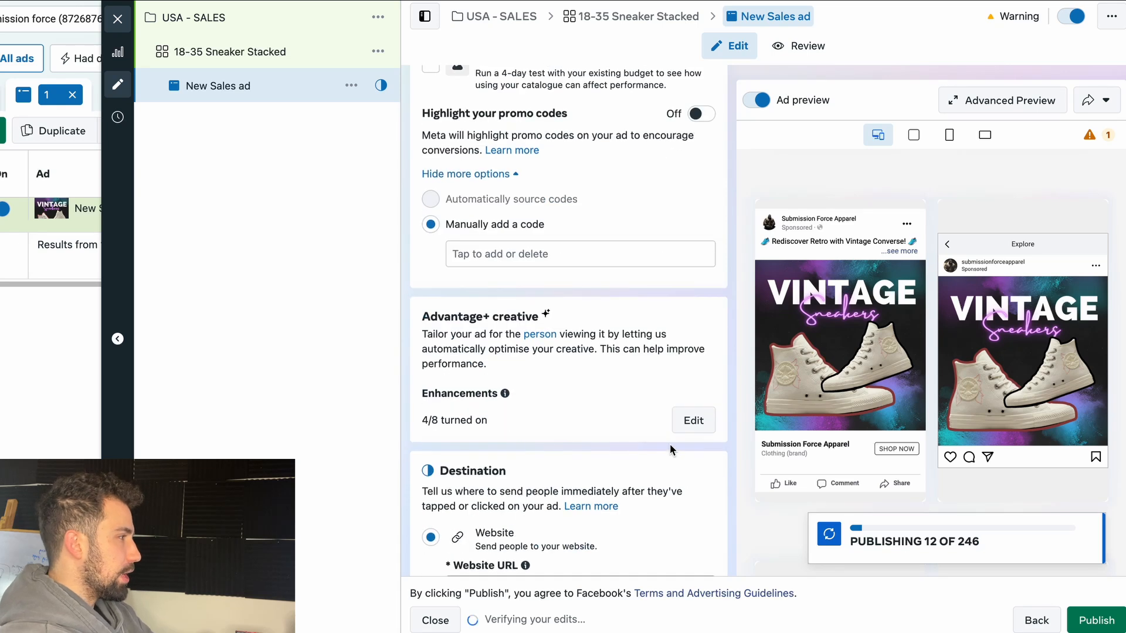
scroll(587, 316, "up", 2)
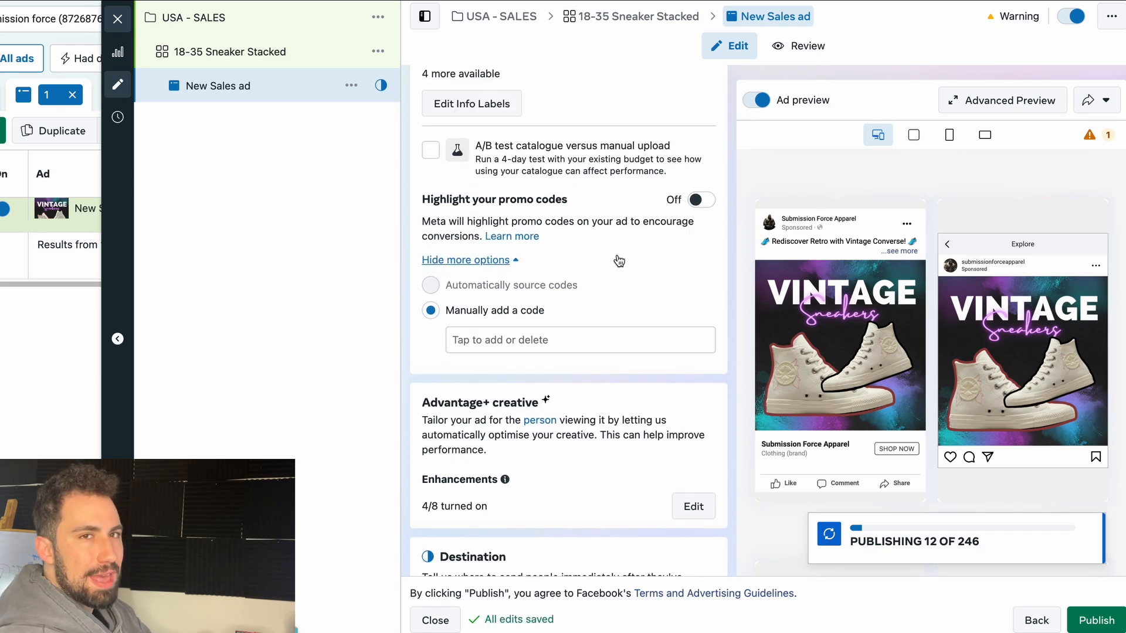
scroll(627, 262, "up", 3)
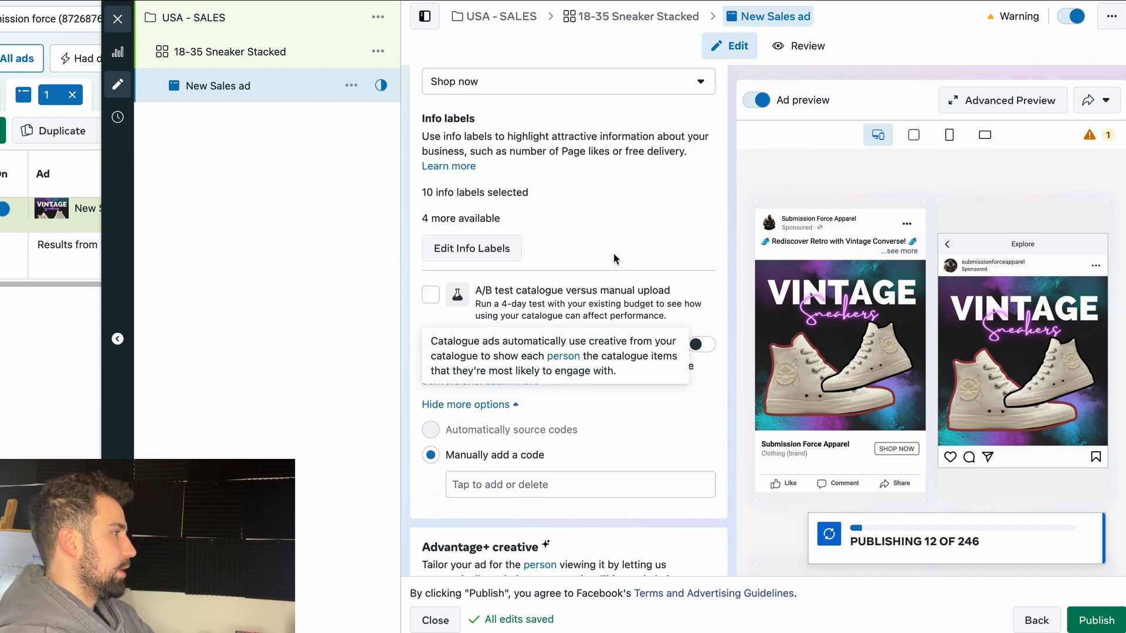
scroll(640, 273, "down", 3)
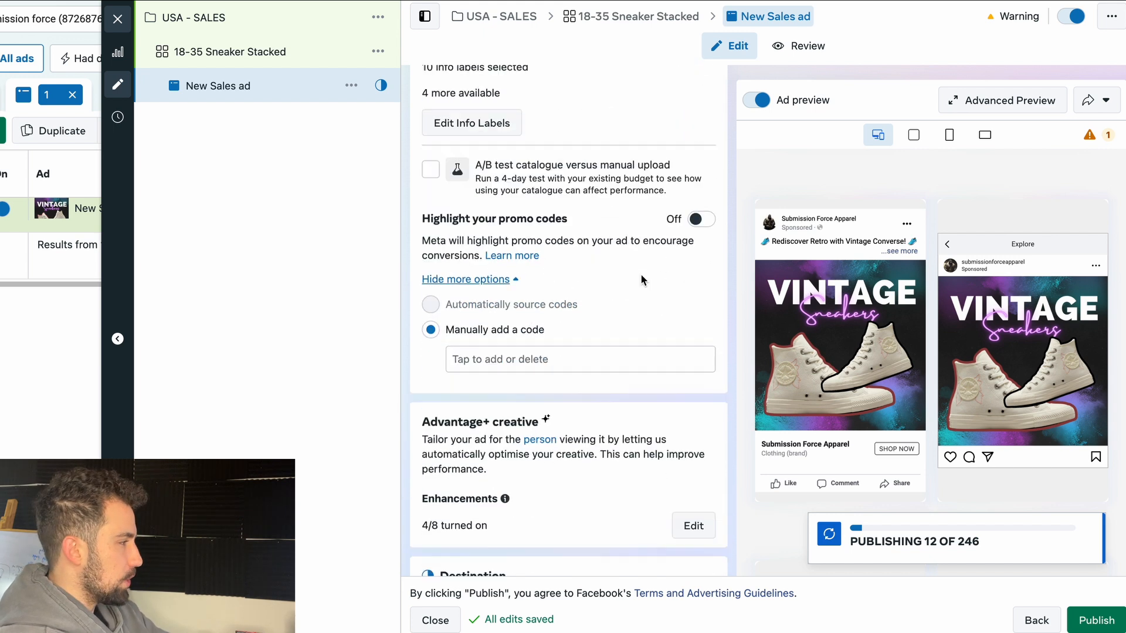
scroll(669, 457, "down", 2)
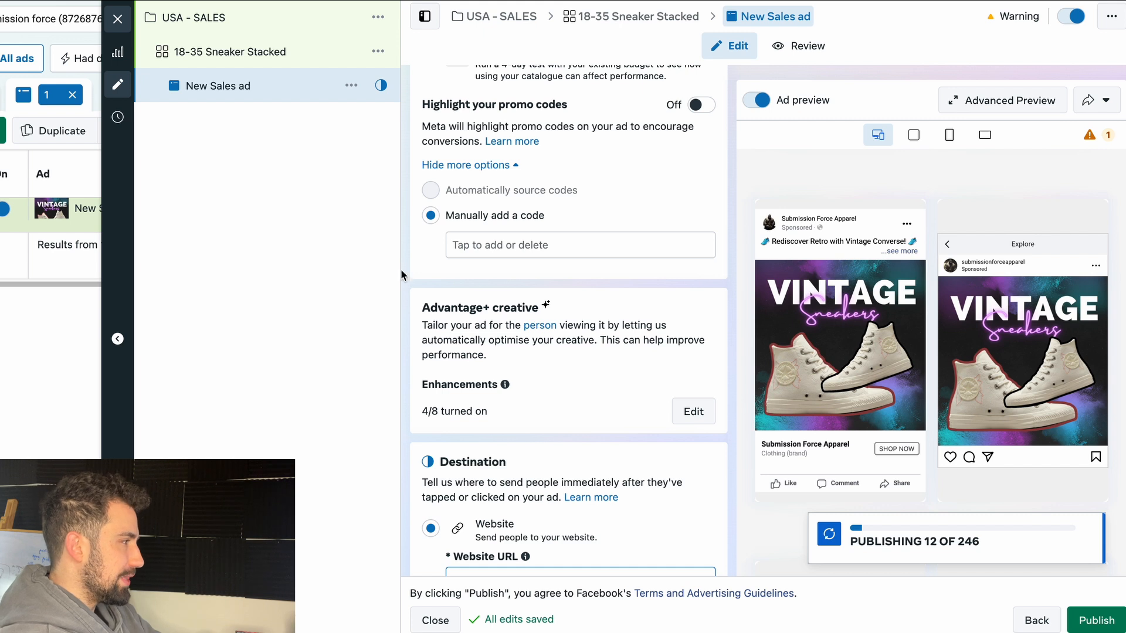
scroll(495, 323, "down", 1)
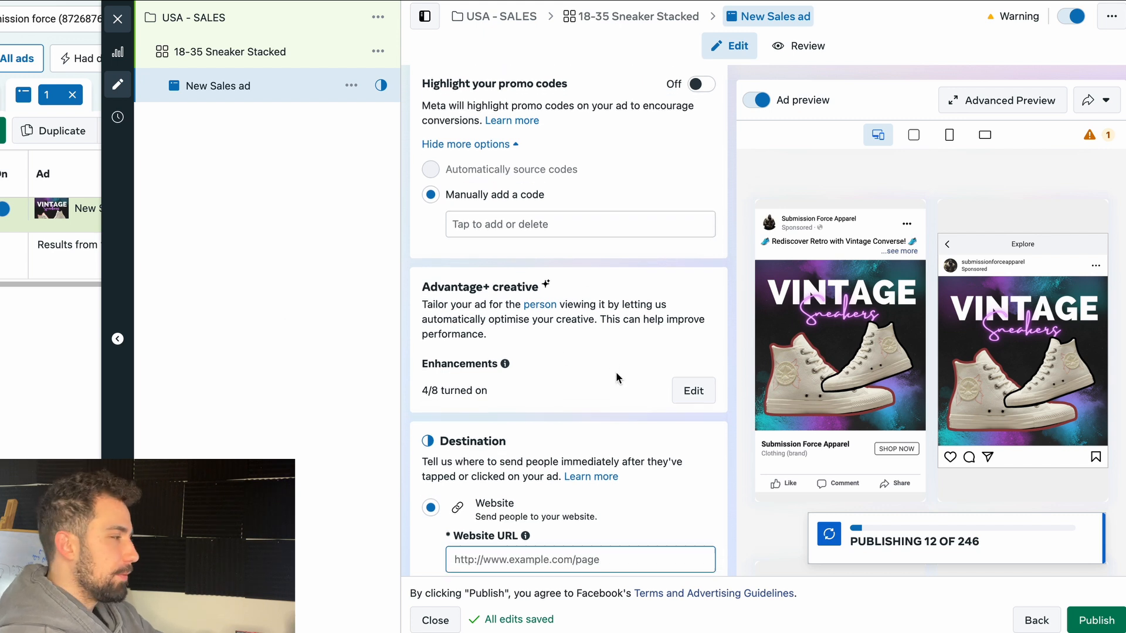
scroll(616, 372, "down", 1)
left_click(523, 510)
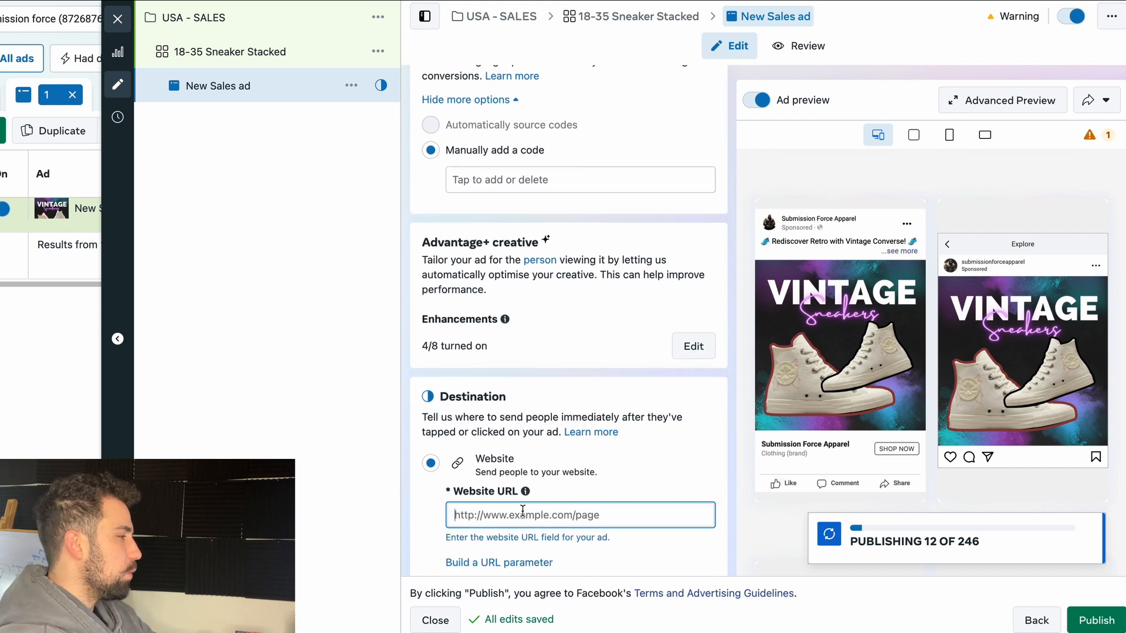
scroll(586, 498, "up", 1)
type("www.")
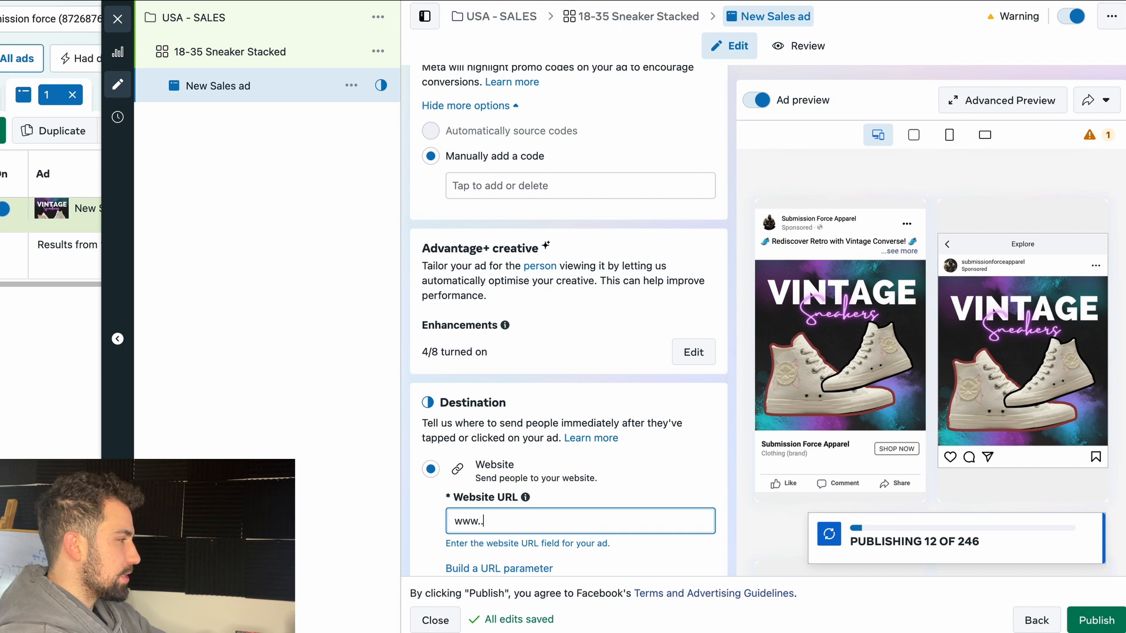
type("sub")
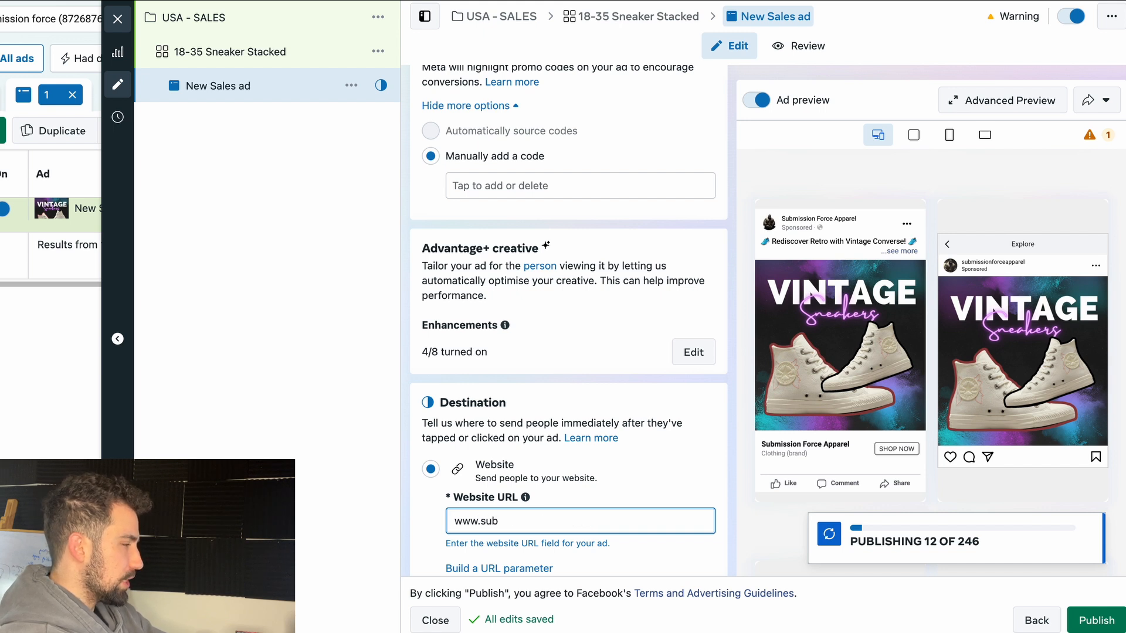
type("missionfor")
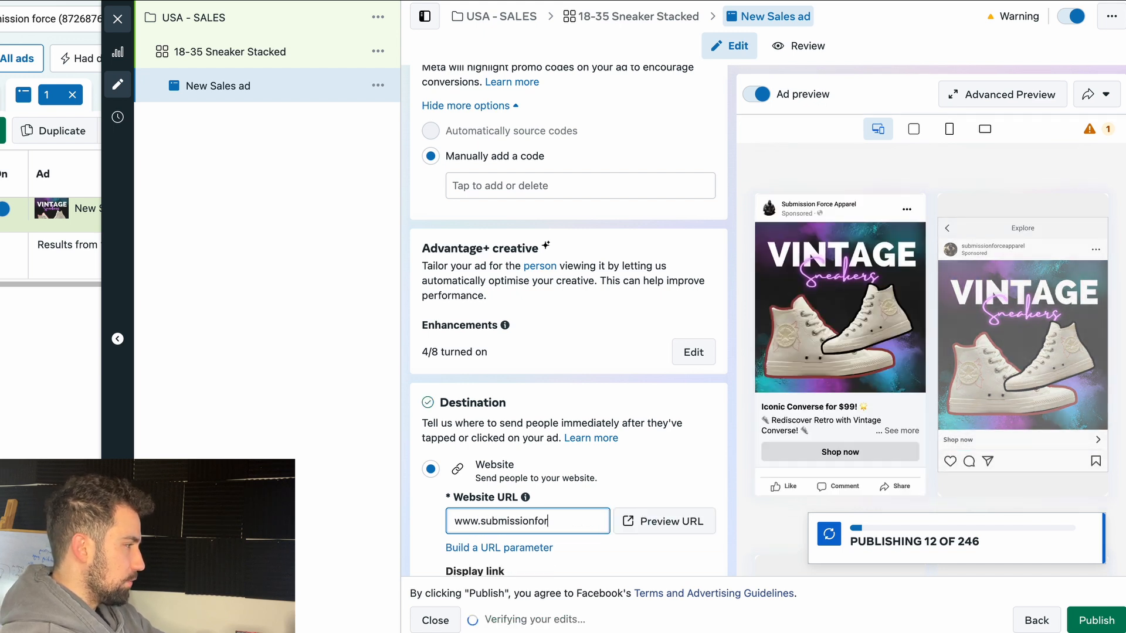
type("ce")
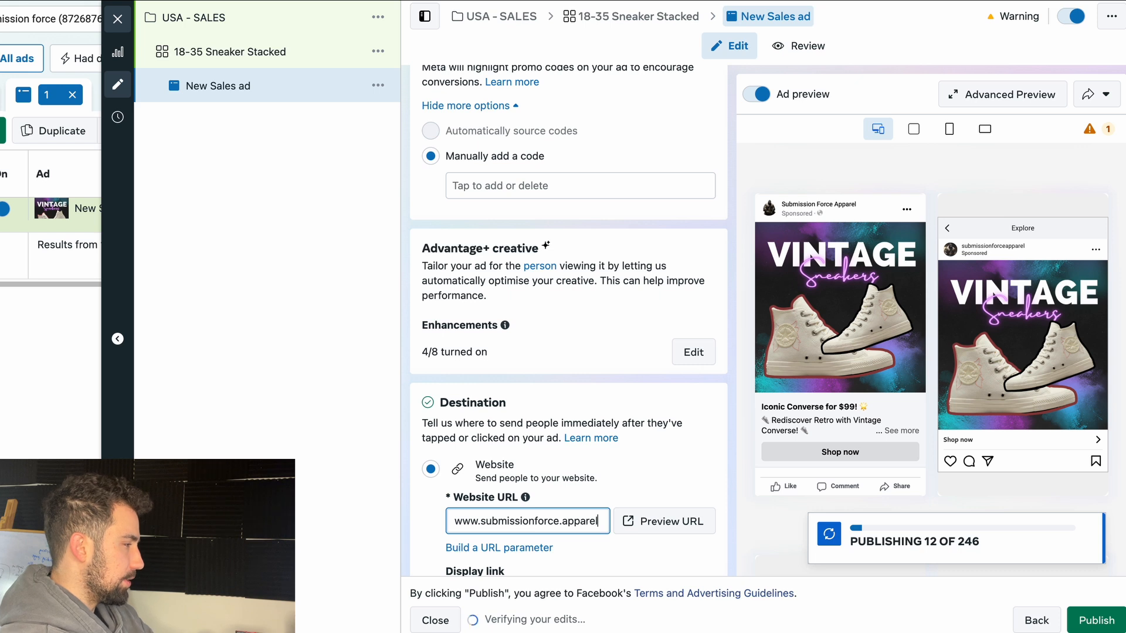
type(".apparel")
Step: Review the ad's destination, browser add-on and language settings, and look back over the description, call to action and info labels
scroll(607, 486, "down", 4)
scroll(587, 311, "down", 5)
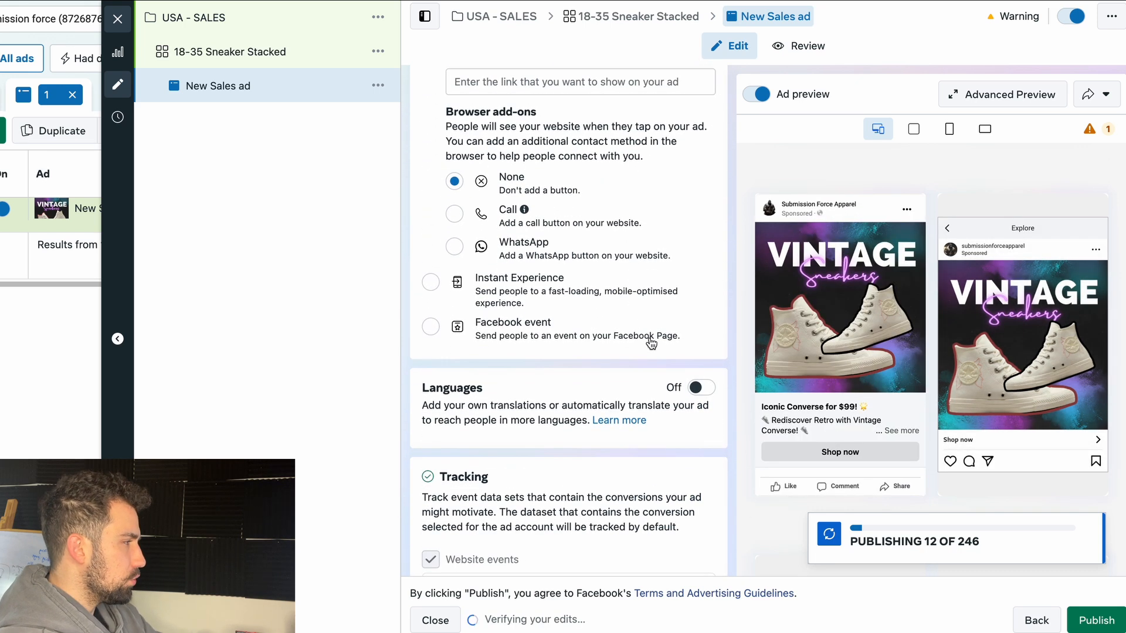
scroll(651, 343, "up", 3)
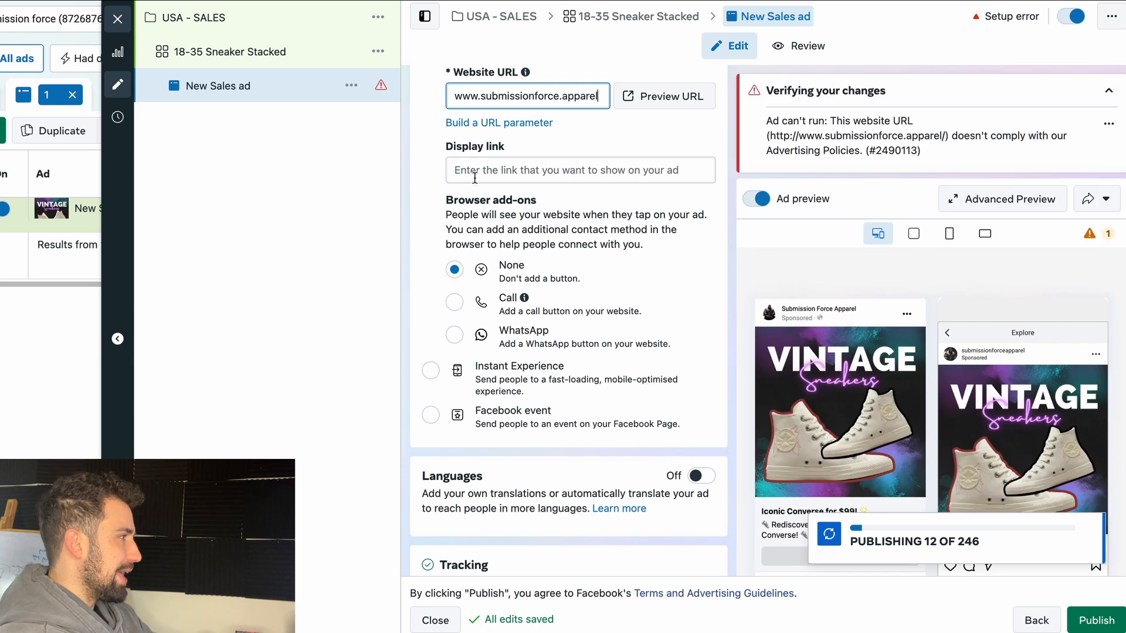
left_click(513, 195)
scroll(520, 200, "up", 10)
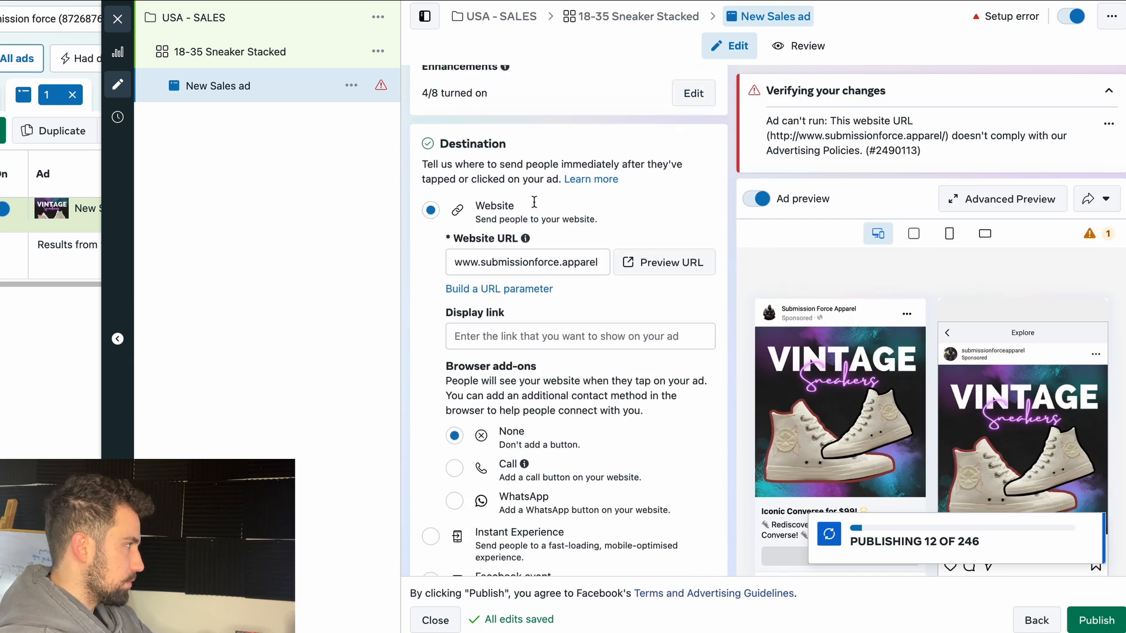
scroll(646, 212, "up", 8)
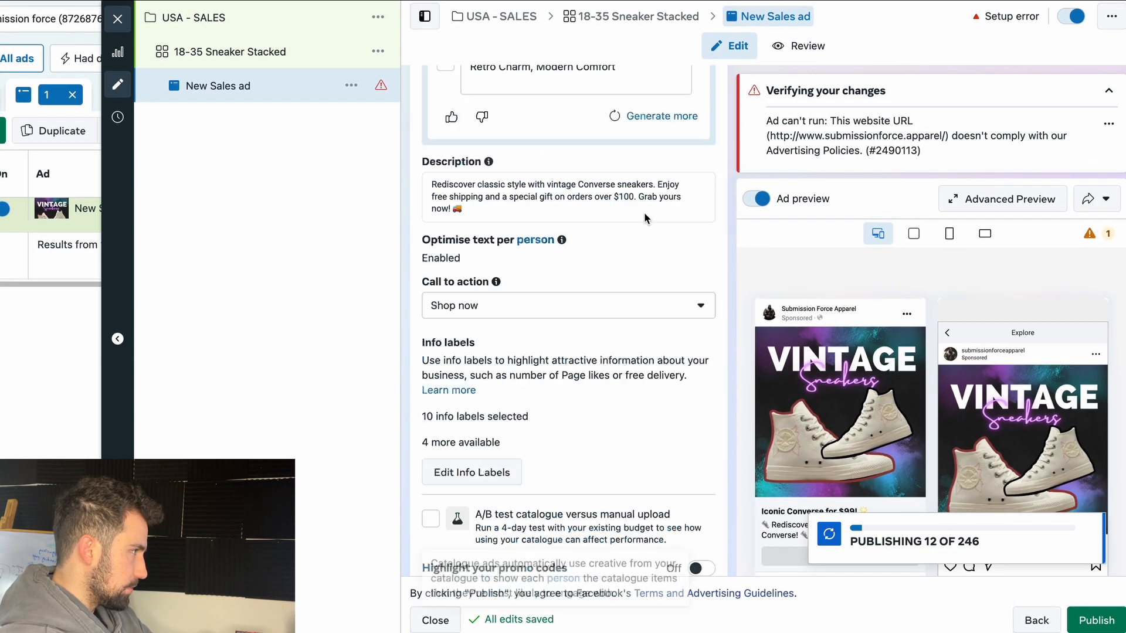
scroll(592, 305, "down", 14)
scroll(590, 300, "down", 3)
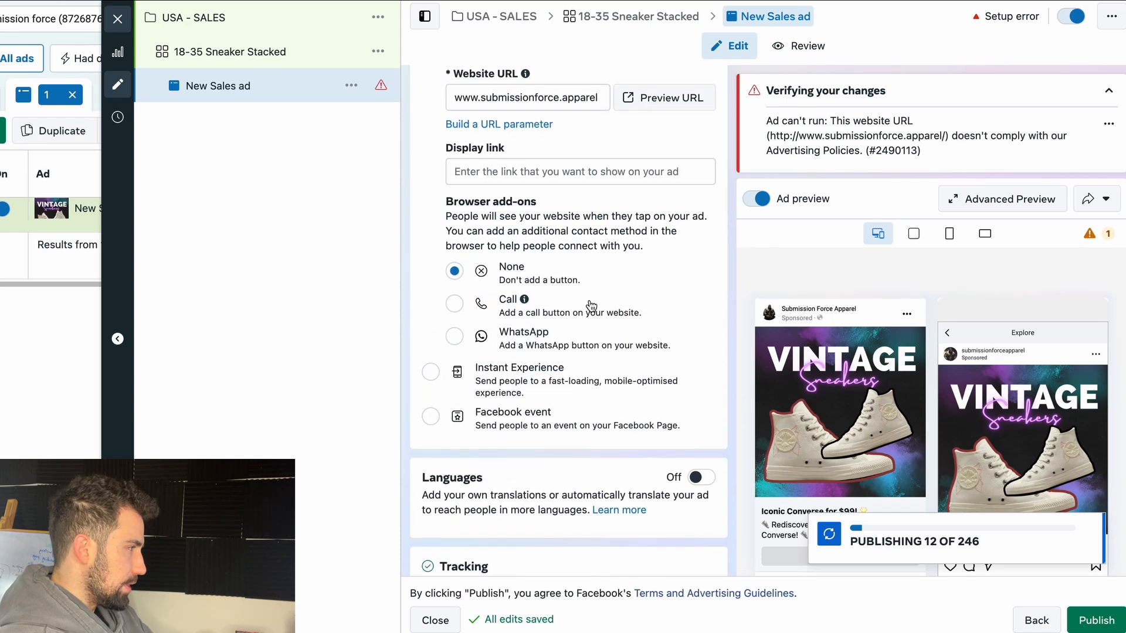
scroll(591, 305, "up", 4)
double_click(589, 283)
type("co")
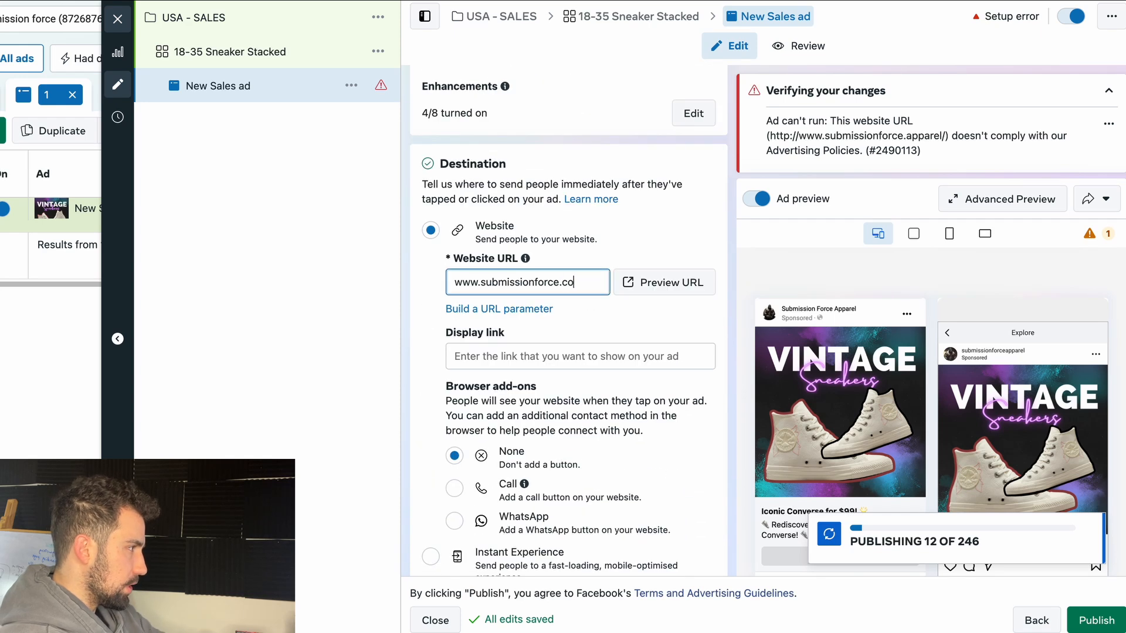
type("n")
key("BackSpace")
type("m")
left_click(772, 351)
Step: Try the Call browser add-on for the website destination, and switch the add-on back to None
scroll(700, 383, "down", 2)
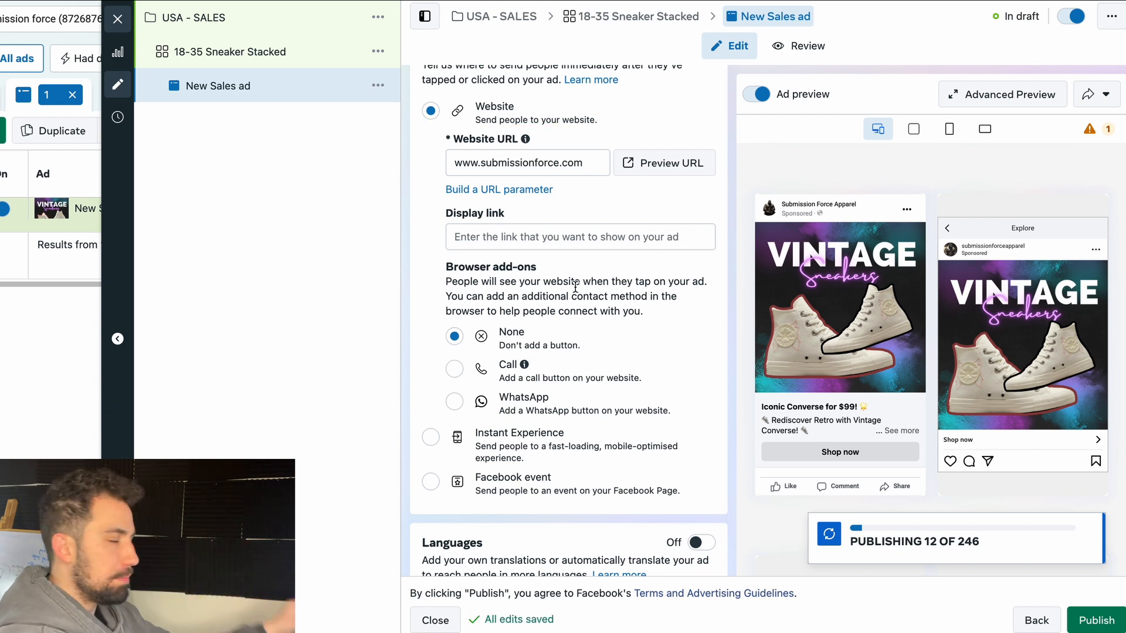
left_click(458, 375)
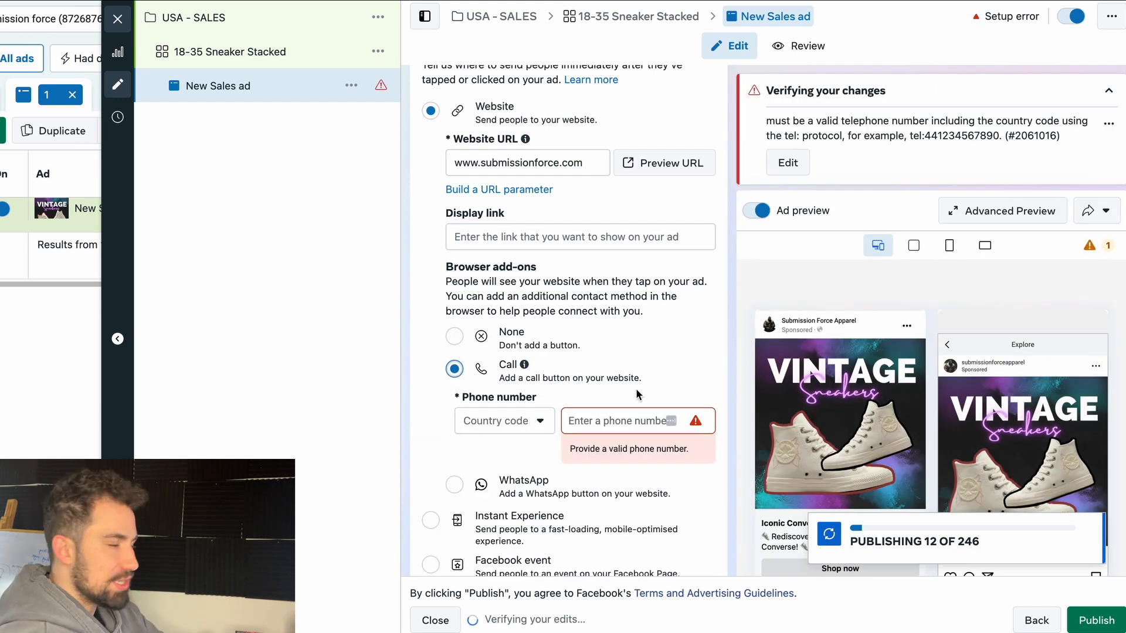
left_click(435, 345)
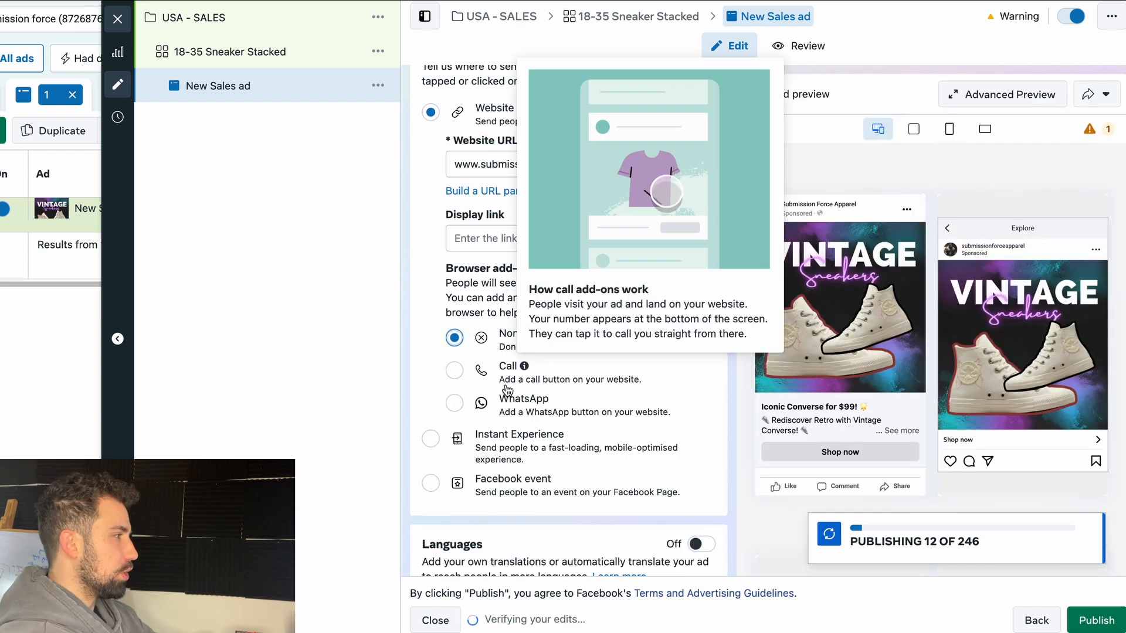
Step: Open the URL parameter builder in the ad's tracking settings and bring up the dynamic parameter choices for the campaign source
scroll(487, 458, "down", 5)
scroll(563, 339, "down", 3)
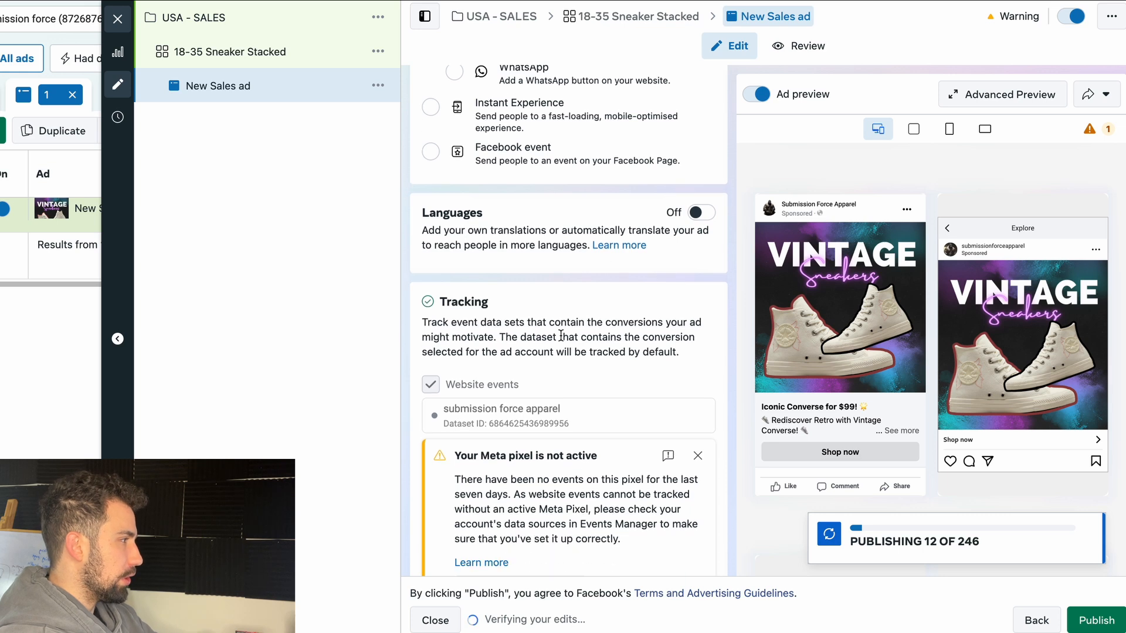
scroll(435, 205, "down", 3)
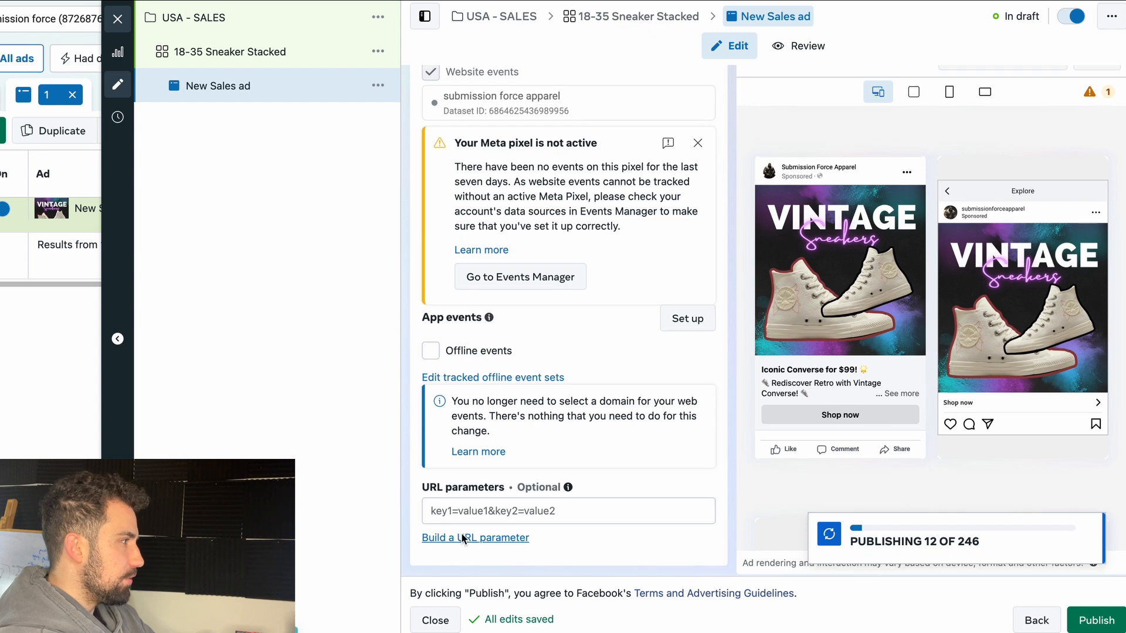
scroll(463, 534, "up", 1)
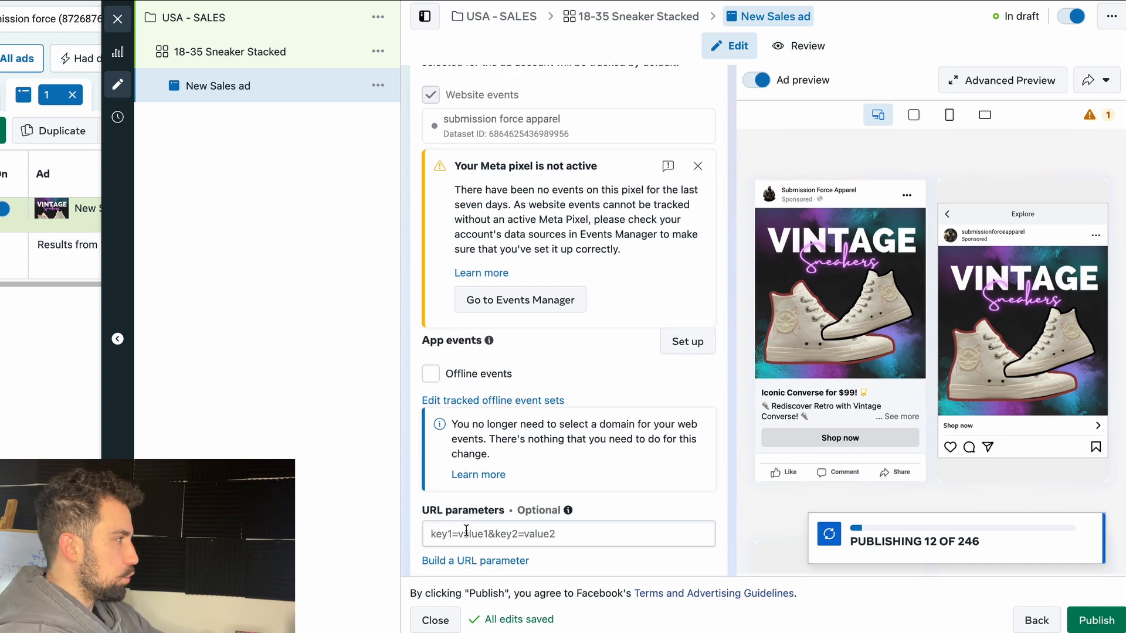
scroll(467, 530, "down", 1)
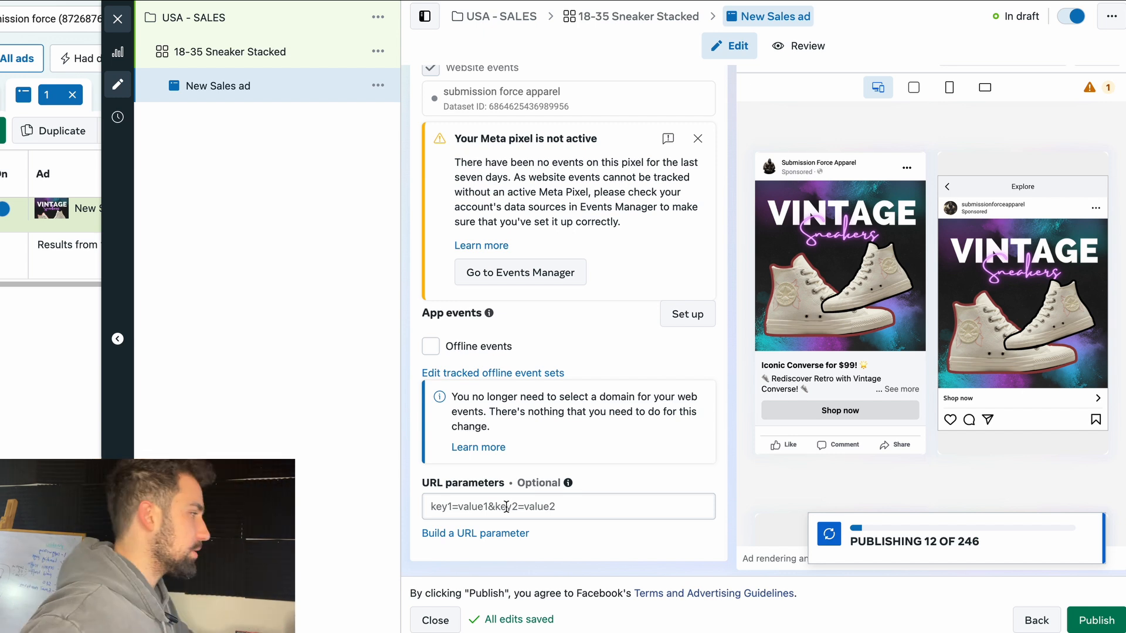
left_click(469, 545)
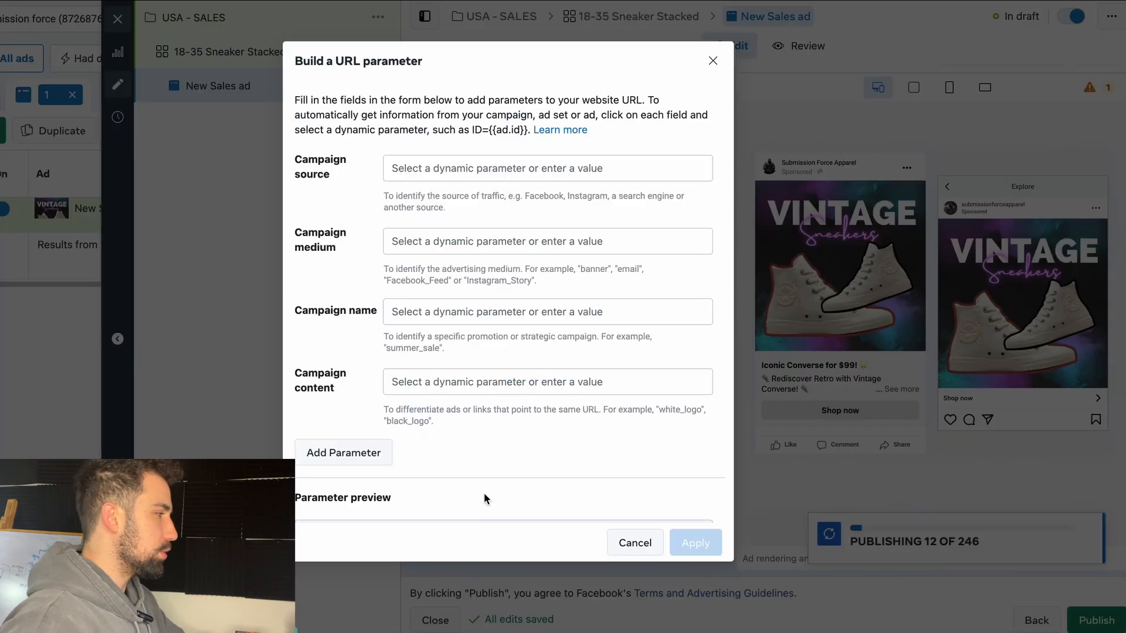
left_click(434, 170)
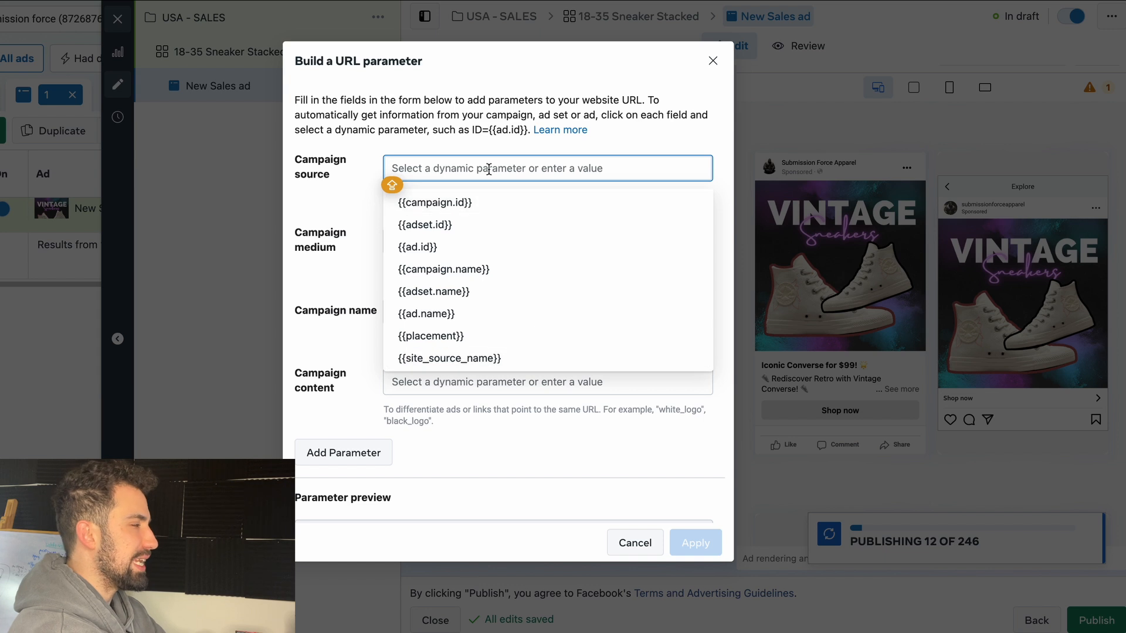
left_click(480, 148)
left_click(476, 168)
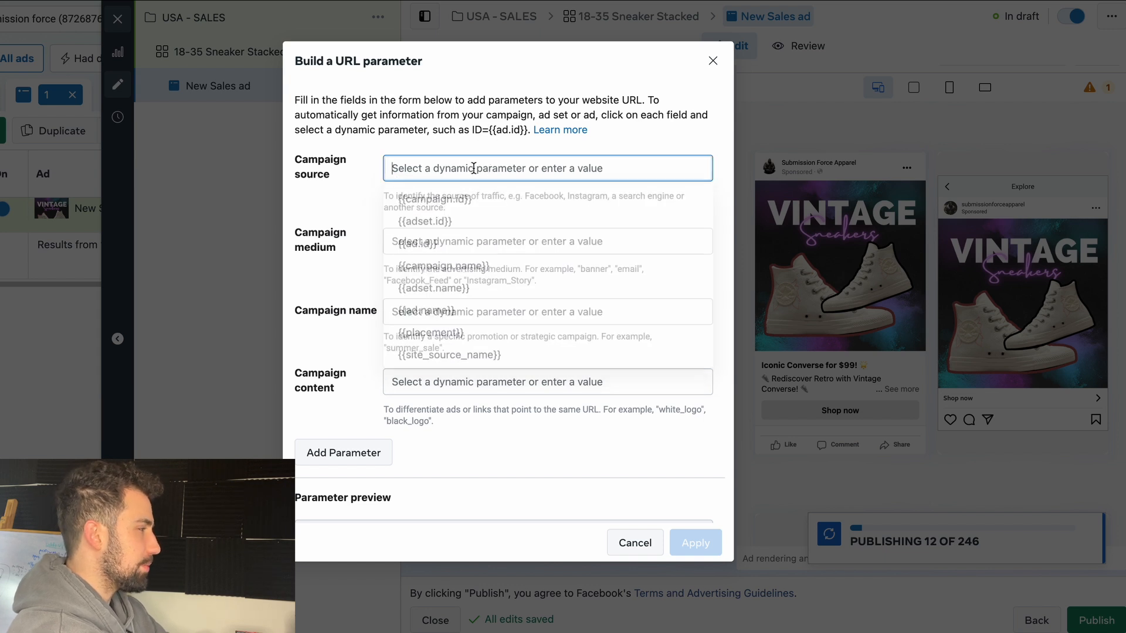
type("SOCIA")
key("BackSpace")
key("BackSpace")
key("BackSpace")
key("BackSpace")
key("BackSpace")
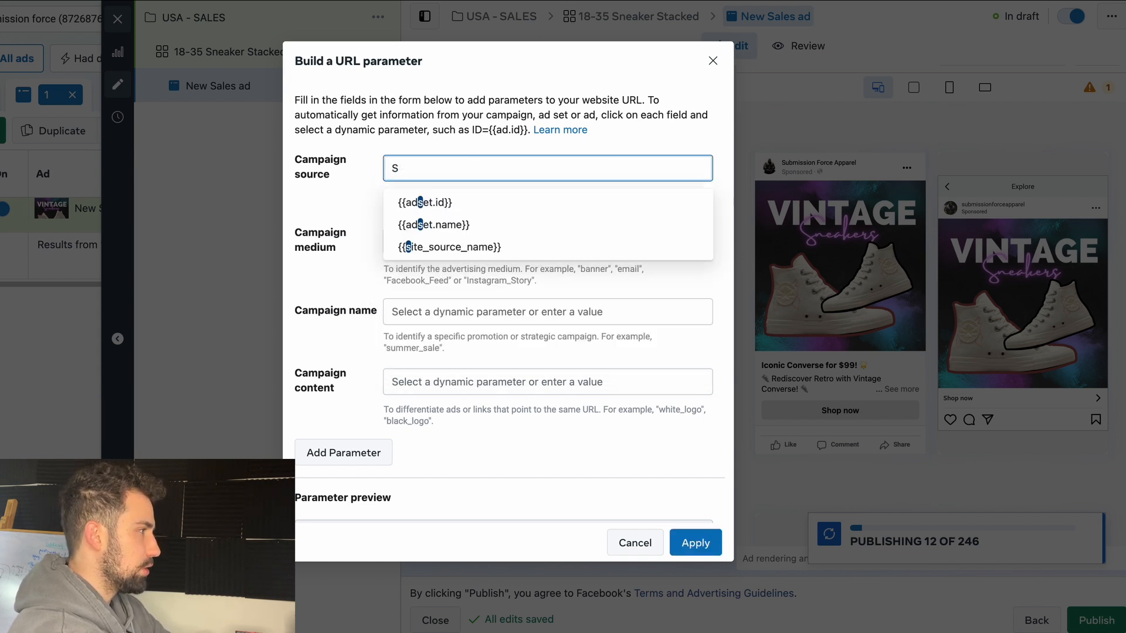
type("spcial")
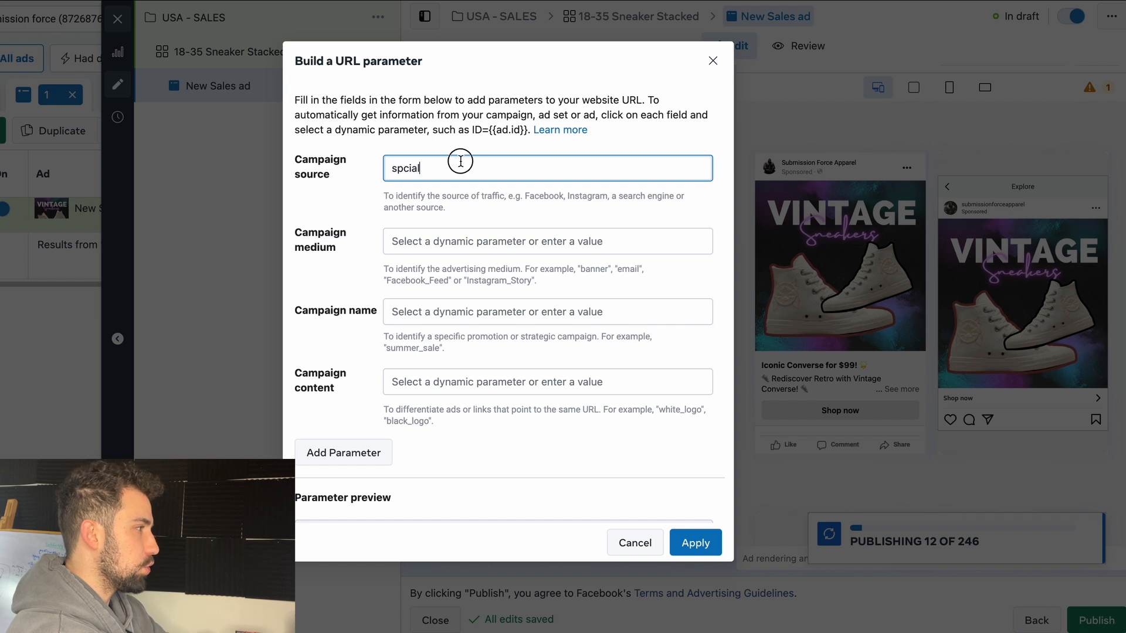
key("BackSpace")
key("BackSpace")
key("BackSpace")
key("BackSpace")
key("BackSpace")
key("BackSpace")
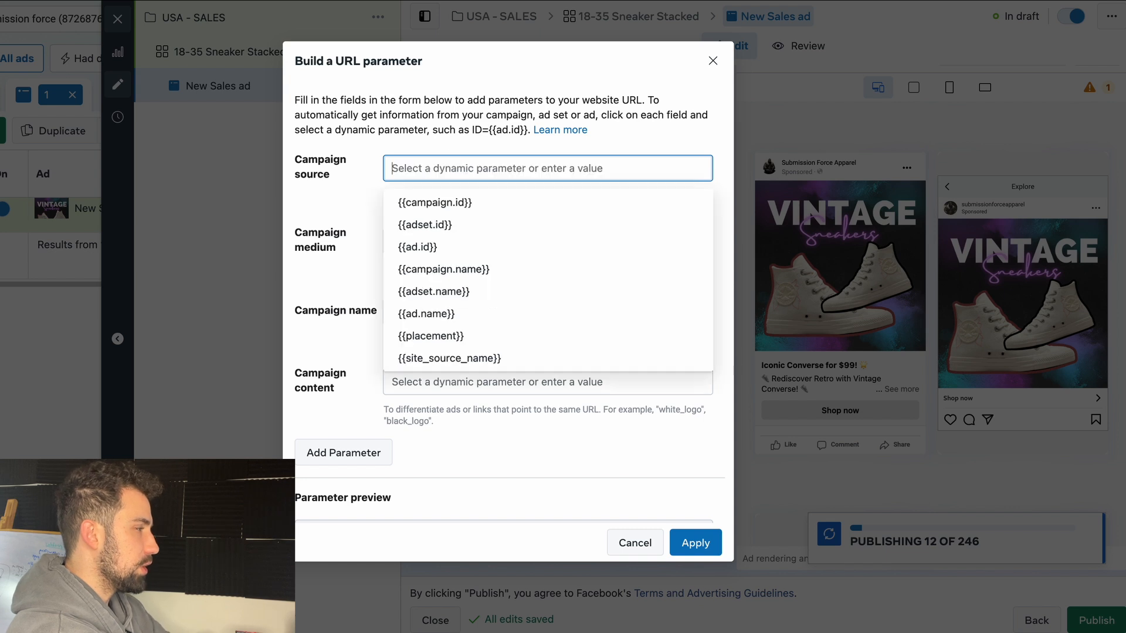
Step: Set the campaign source to {{site_source_name}} and the campaign medium to {{placement}}
left_click(493, 358)
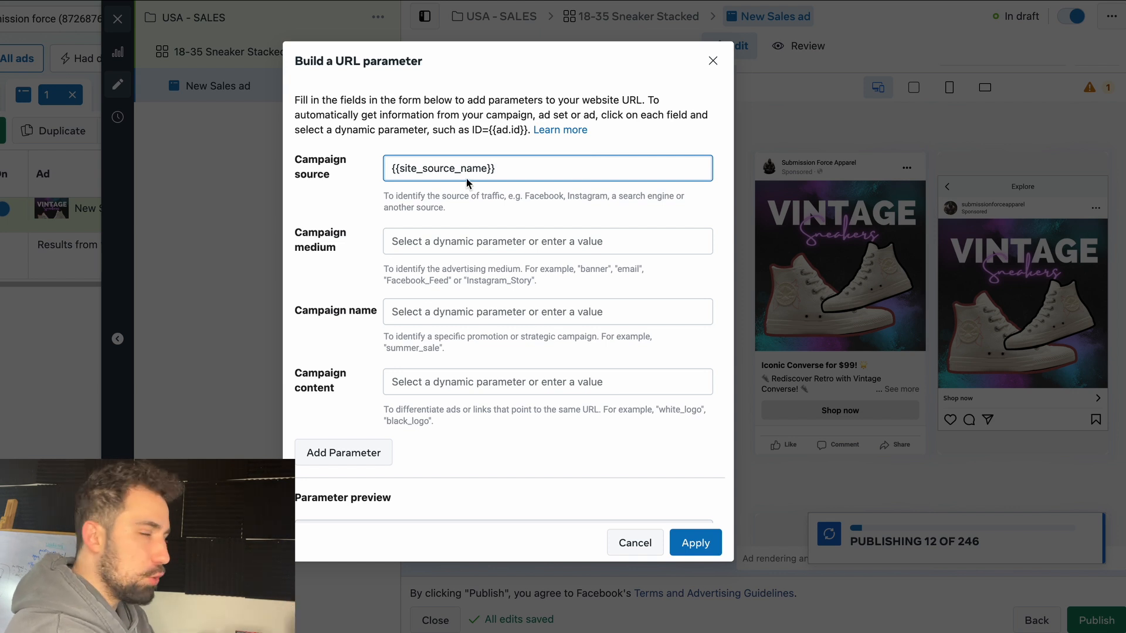
left_click(454, 241)
left_click(490, 222)
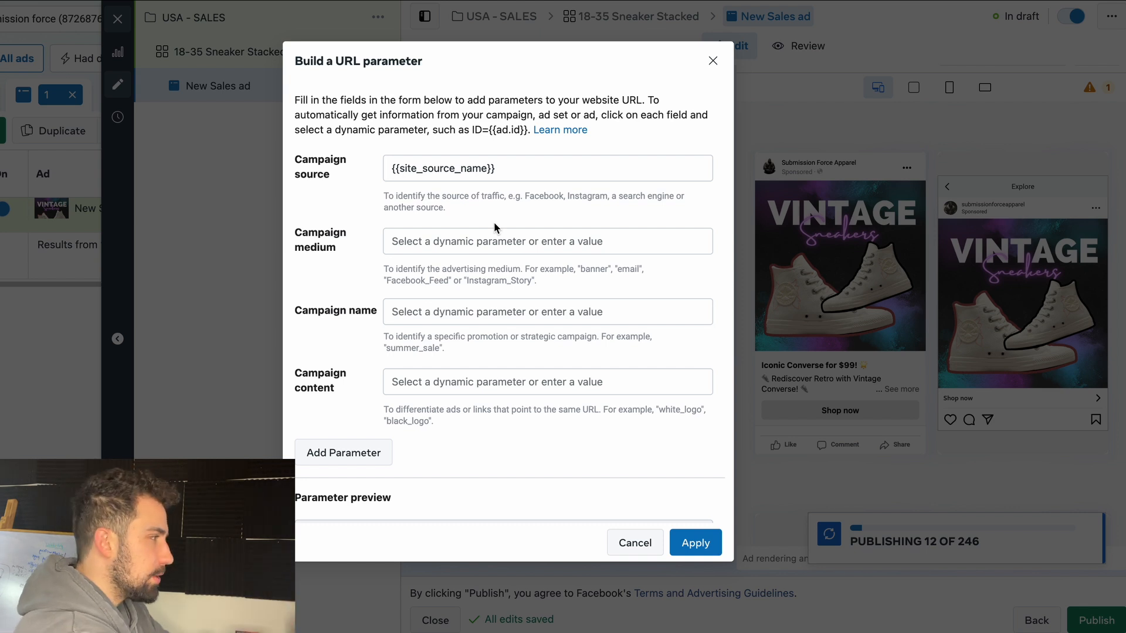
left_click(480, 237)
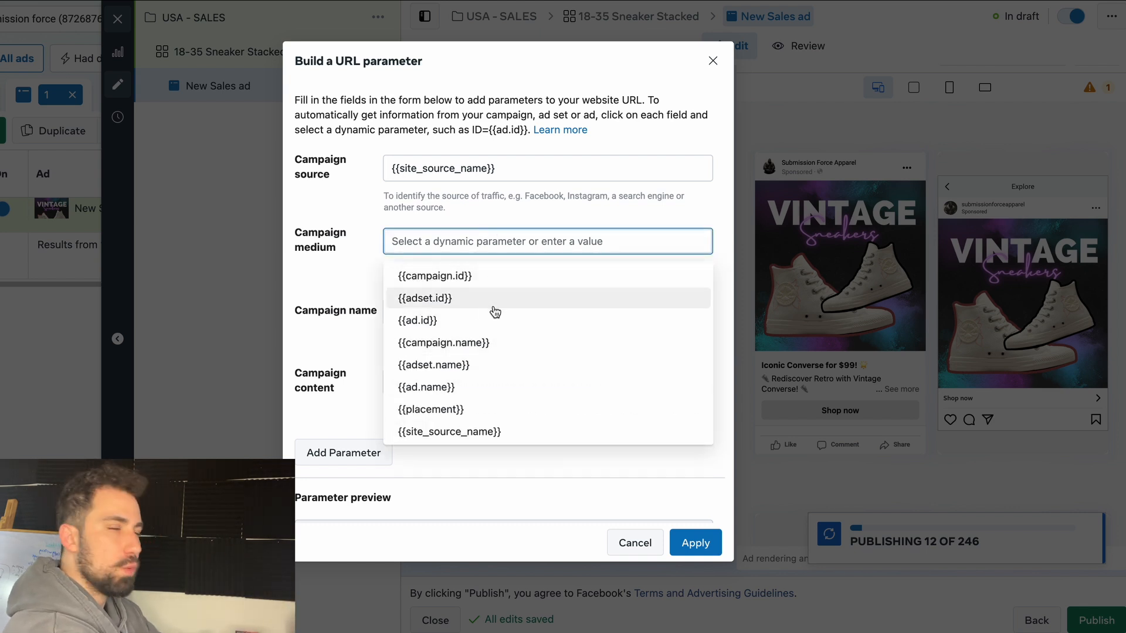
left_click(455, 409)
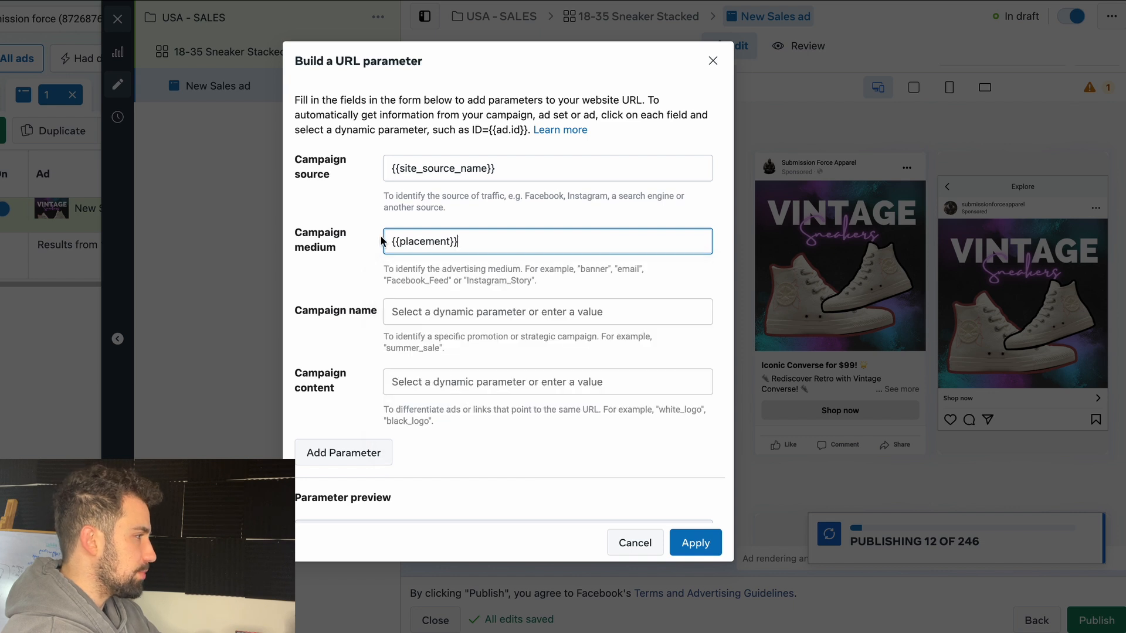
Step: Set the campaign name parameter to {{campaign.name}} and apply the URL parameters to the ad
left_click(442, 314)
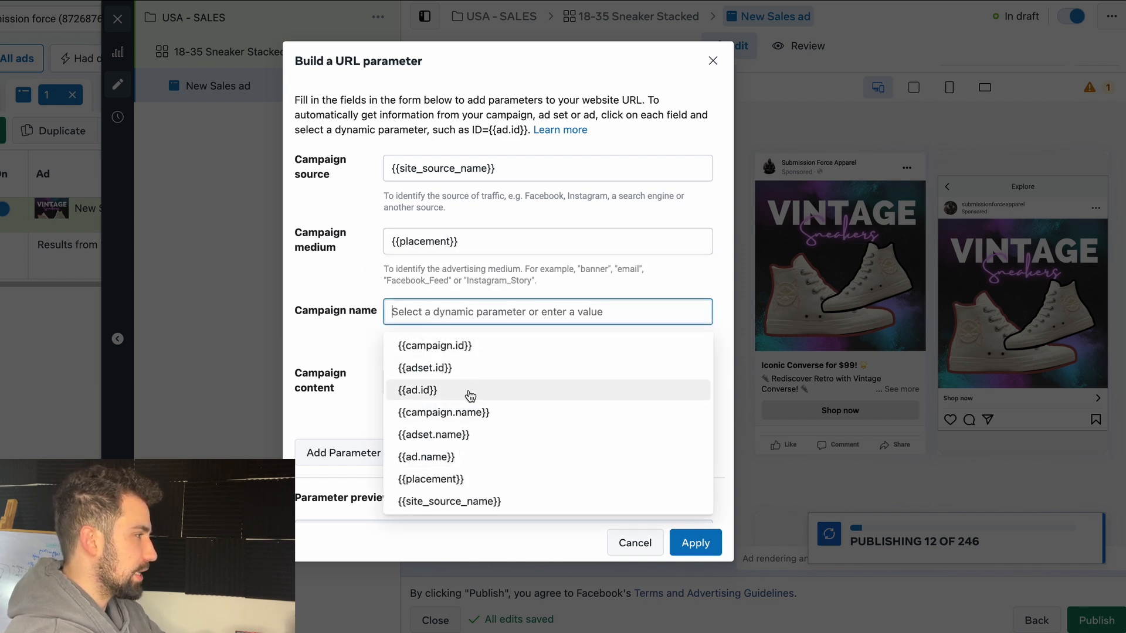
left_click(470, 410)
scroll(469, 404, "down", 1)
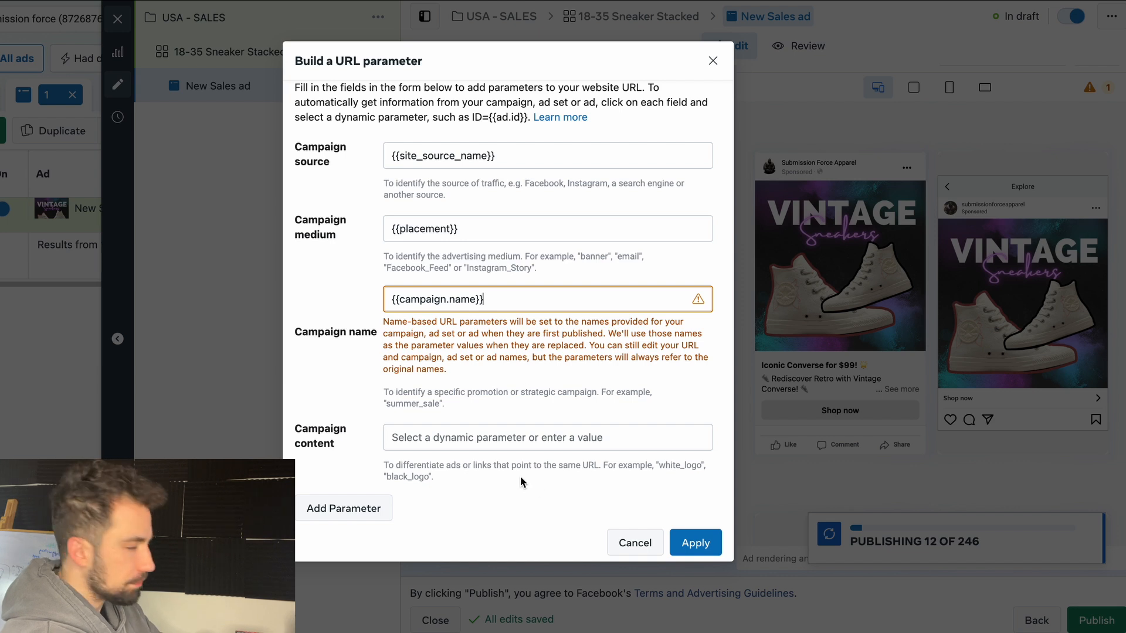
left_click(690, 540)
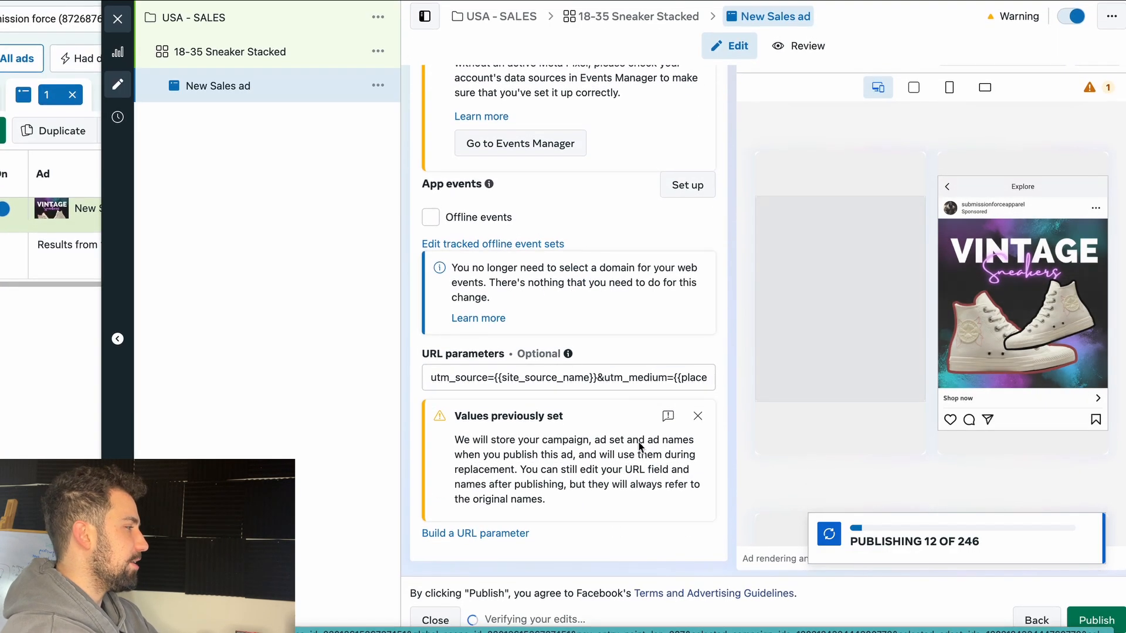
Step: Rename the ad as "Static ad - outlined elements - multiple copy"
scroll(550, 377, "up", 20)
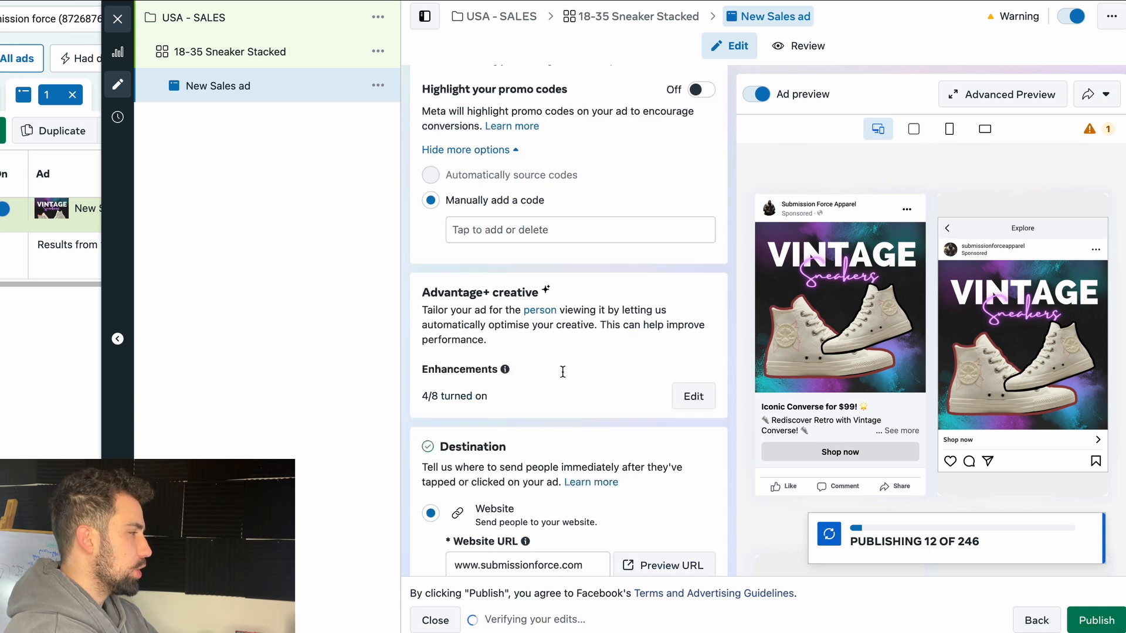
scroll(568, 146, "up", 15)
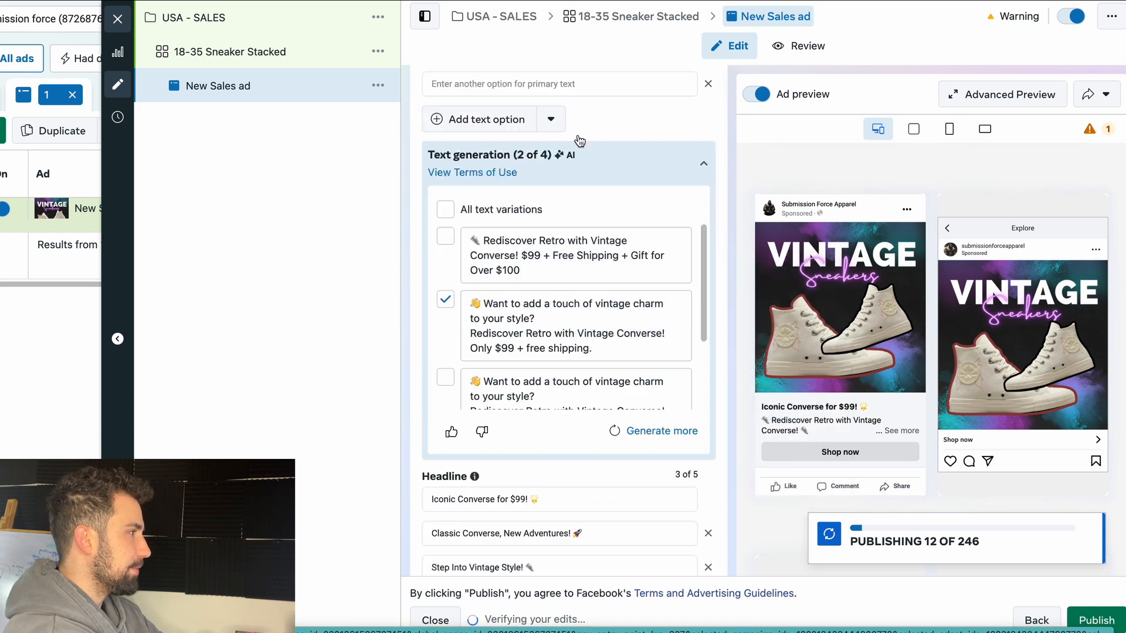
left_click(497, 124)
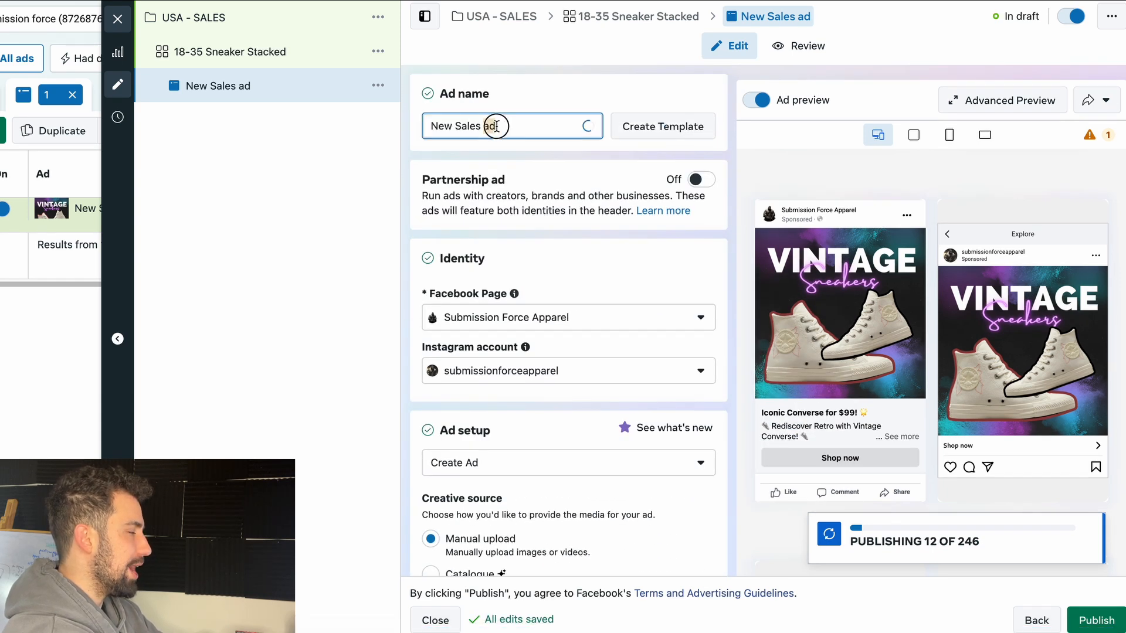
key("ctrl+a")
type("S")
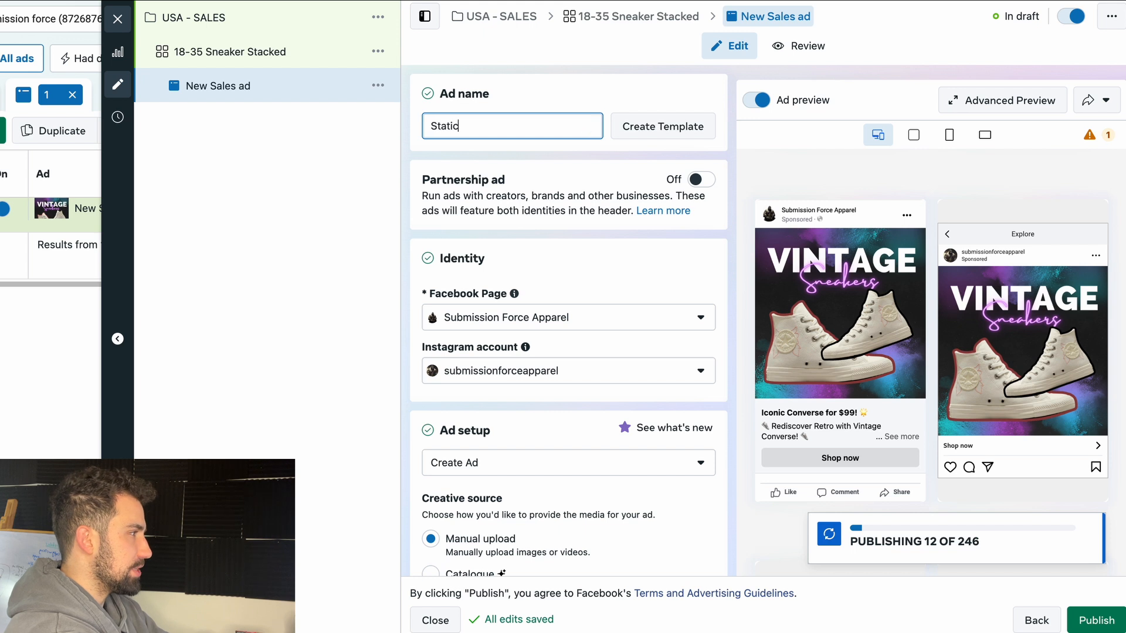
type("tatic ad - ")
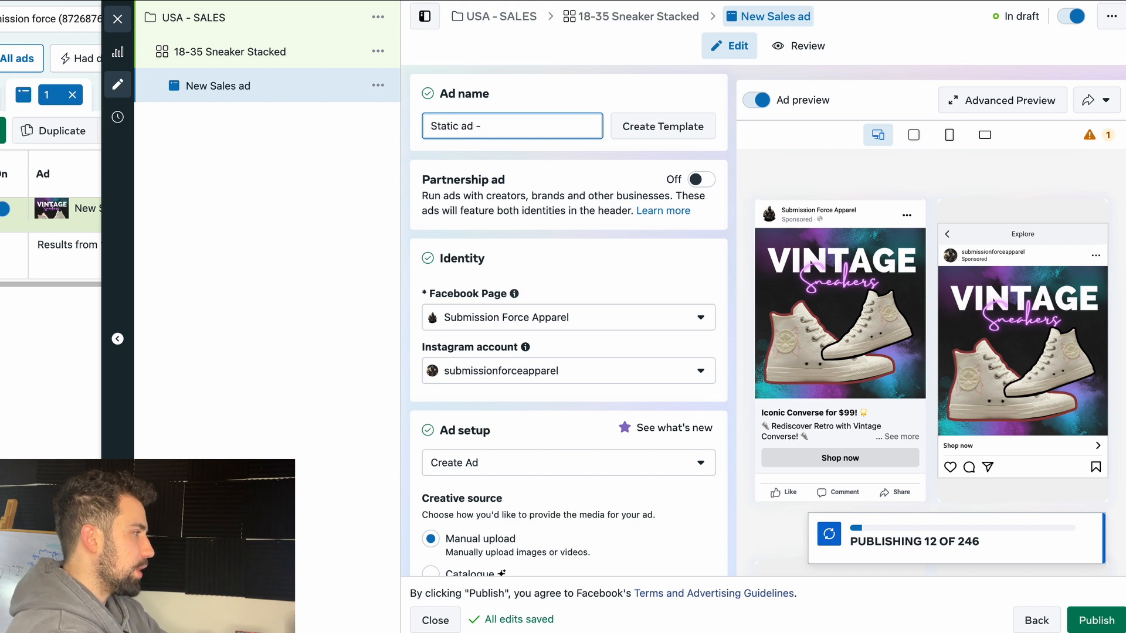
type("outli")
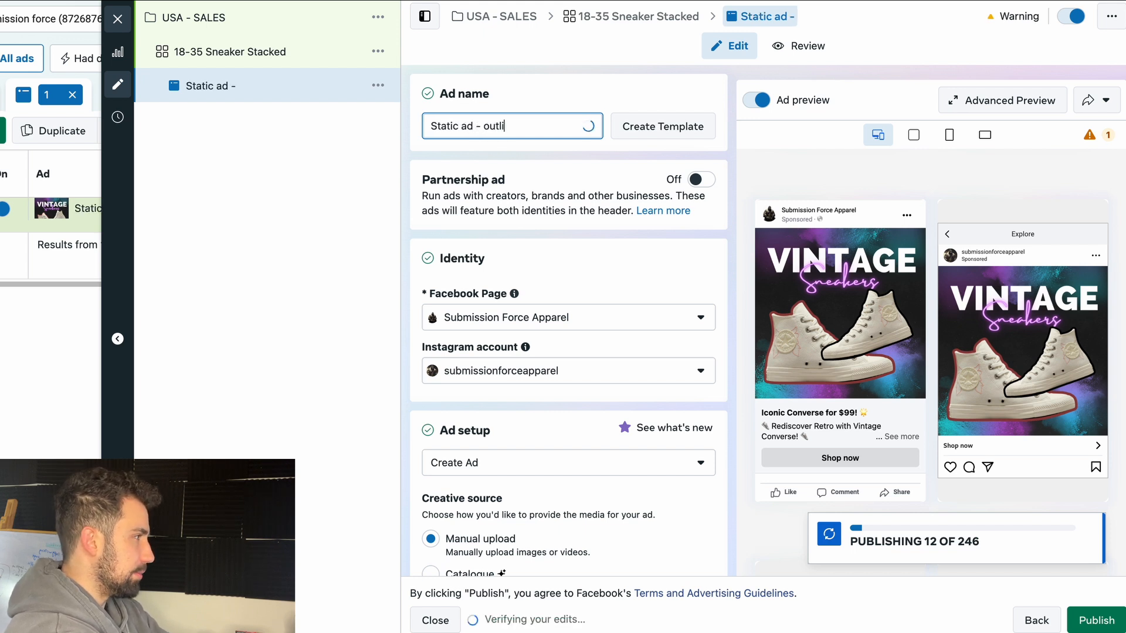
type("ned elements -")
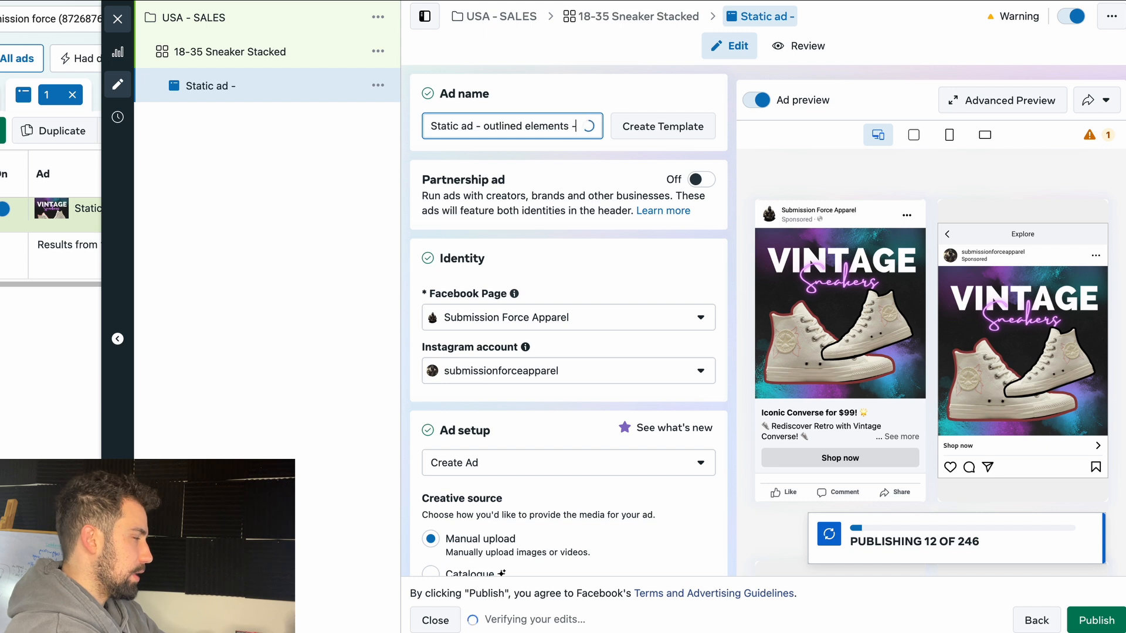
type(" multiuple co")
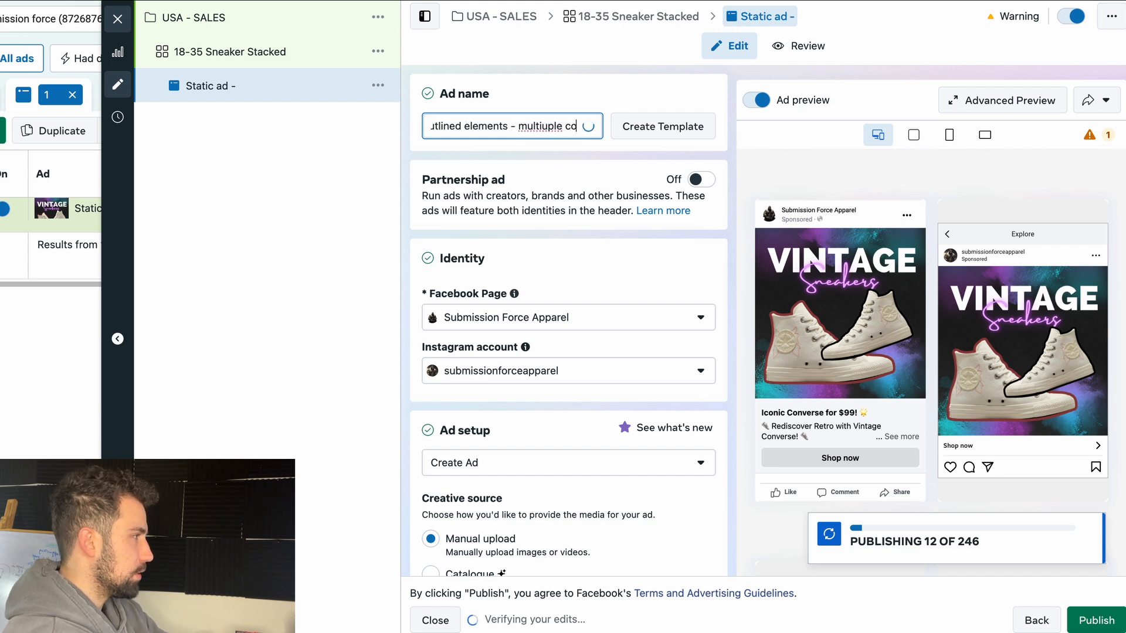
type("py")
left_click(553, 134)
key("BackSpace")
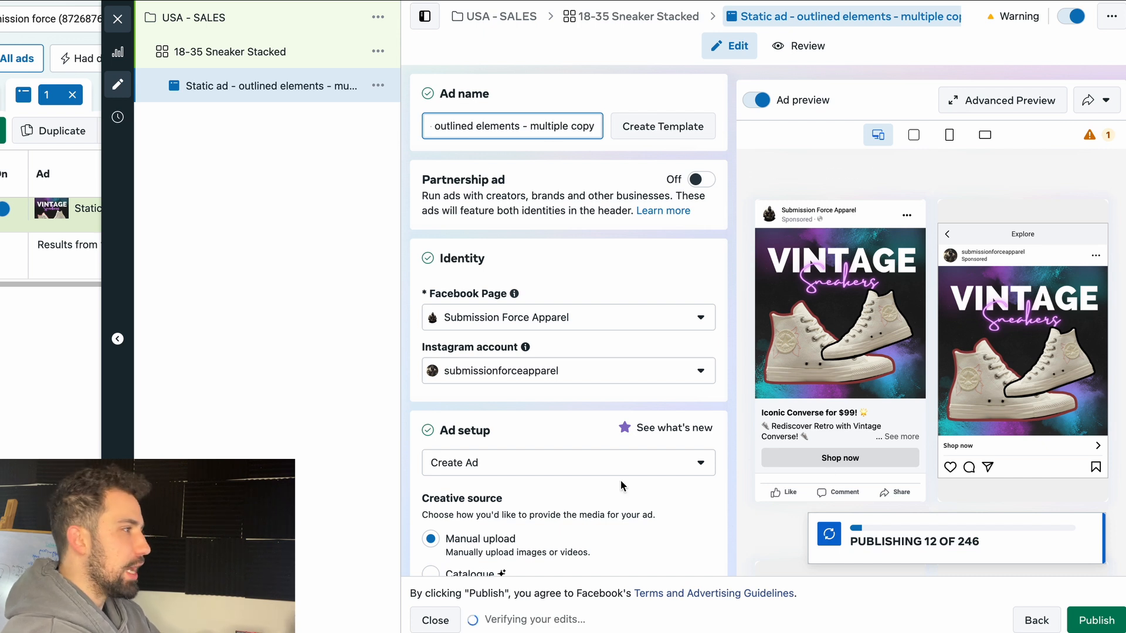
Step: Publish the ad and close the editor to check the USA - SALES campaign's delivery status
left_click(1091, 621)
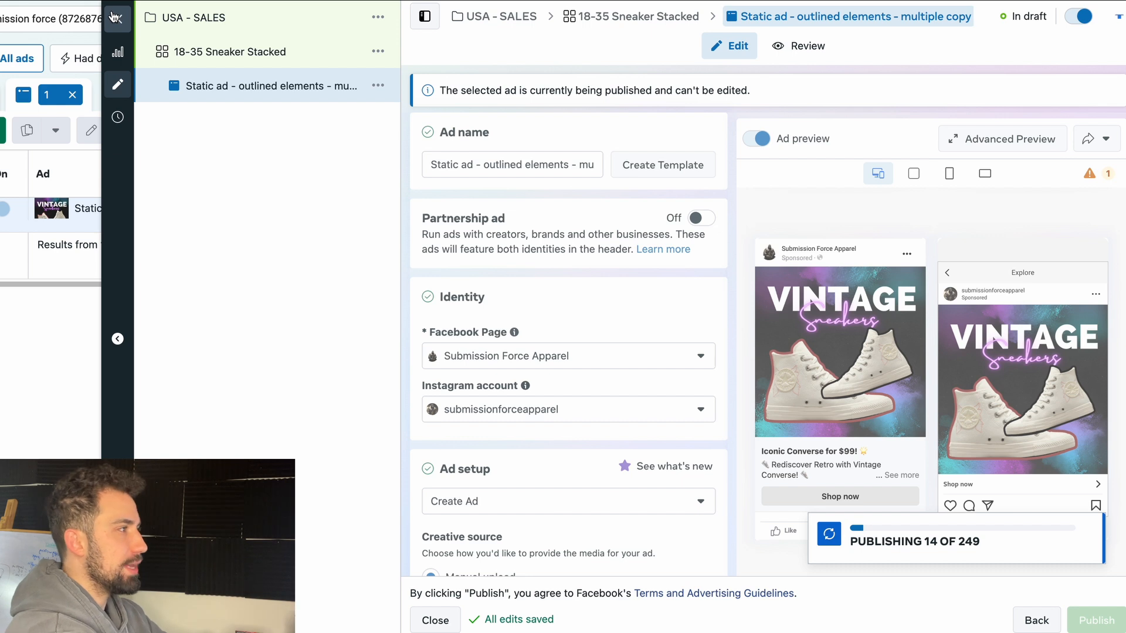
left_click(115, 16)
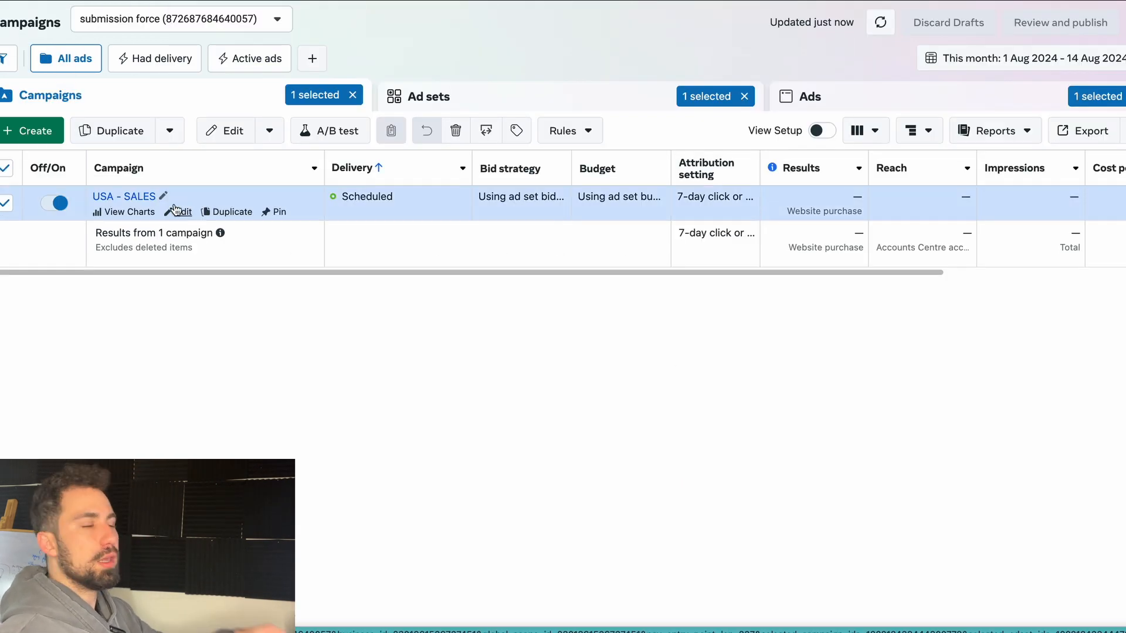
double_click(352, 197)
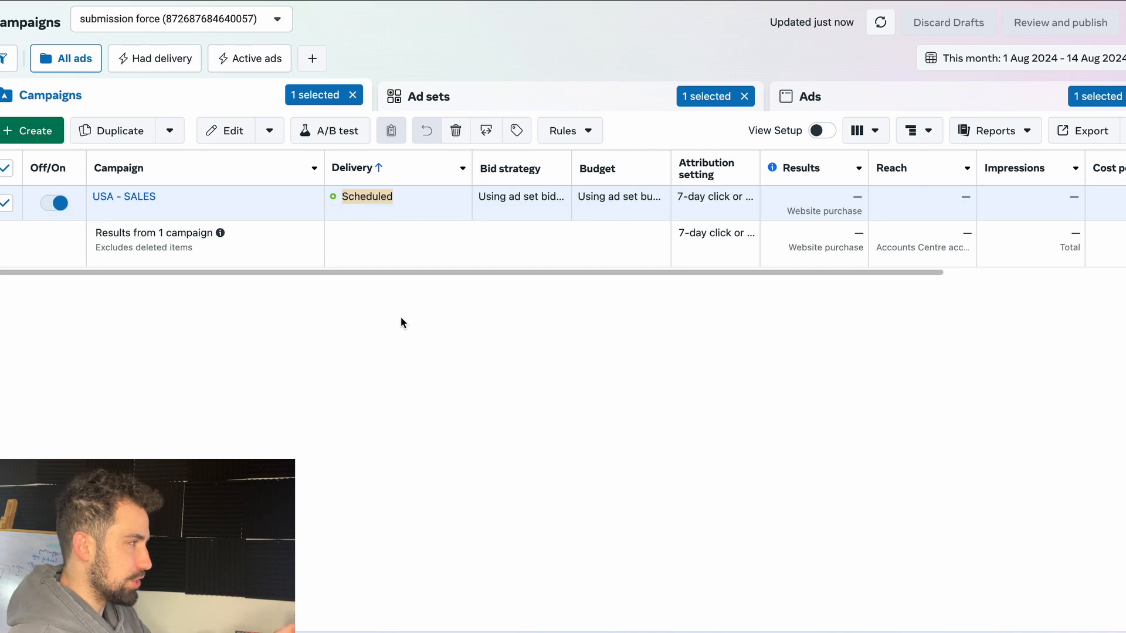
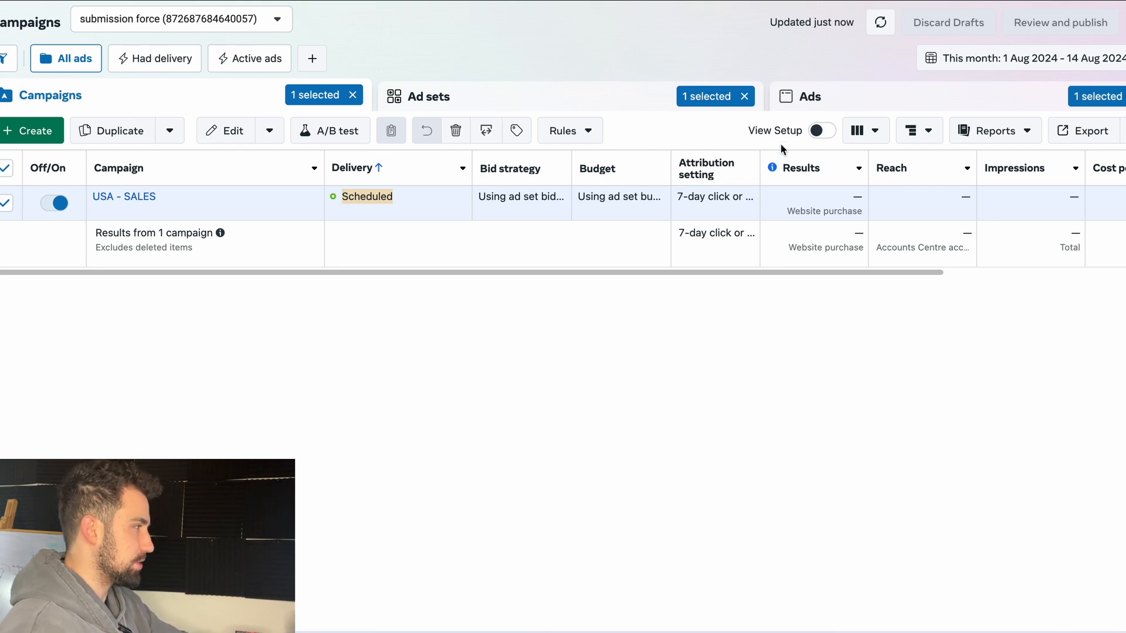
Step: Duplicate the 18-35 Sneaker Stacked ad set once into the existing USA - SALES campaign
left_click(118, 195)
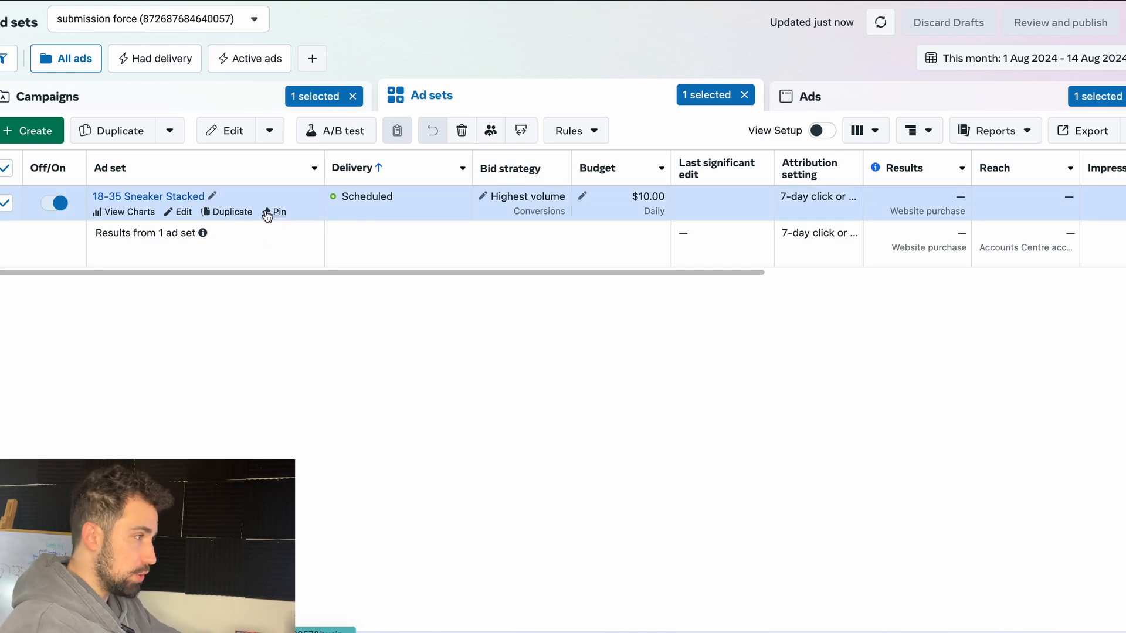
left_click(237, 212)
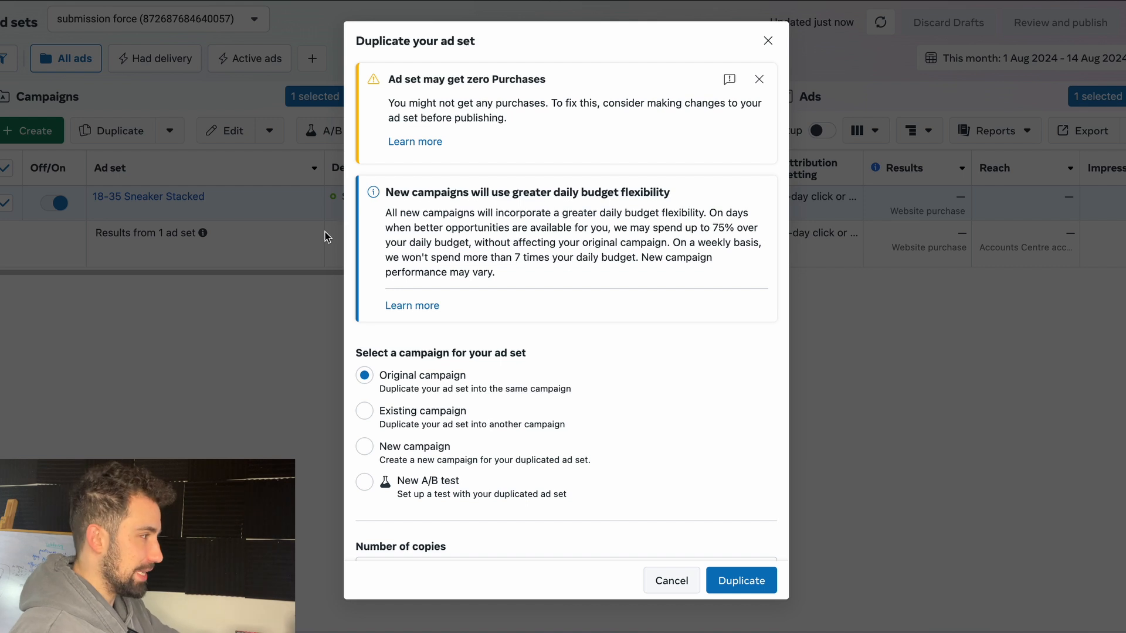
scroll(551, 340, "down", 2)
left_click(459, 351)
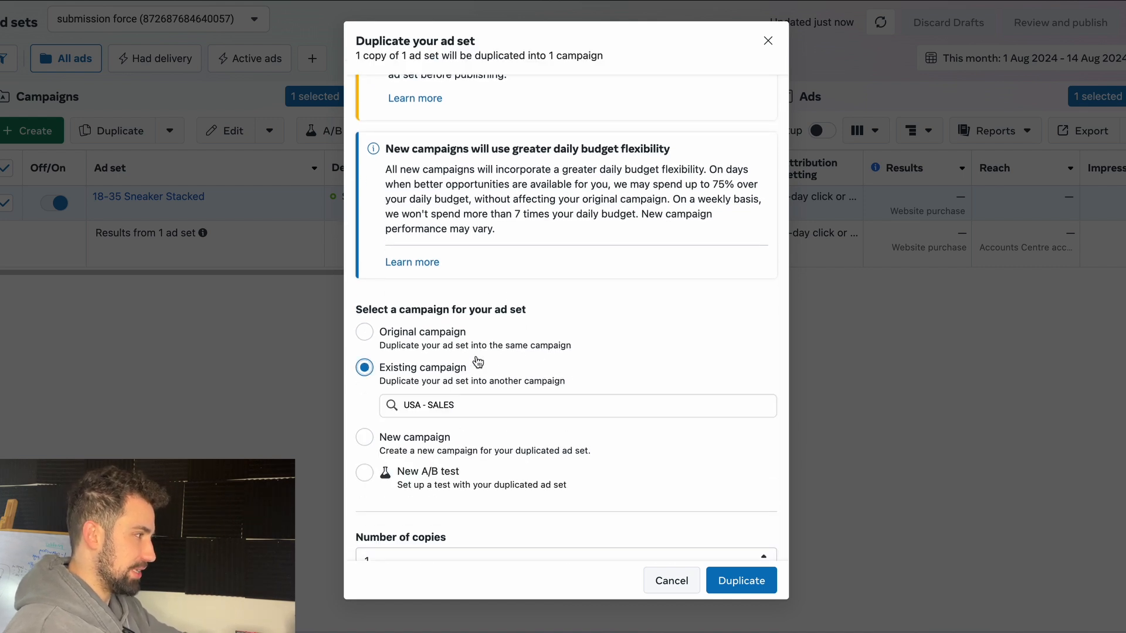
left_click(732, 580)
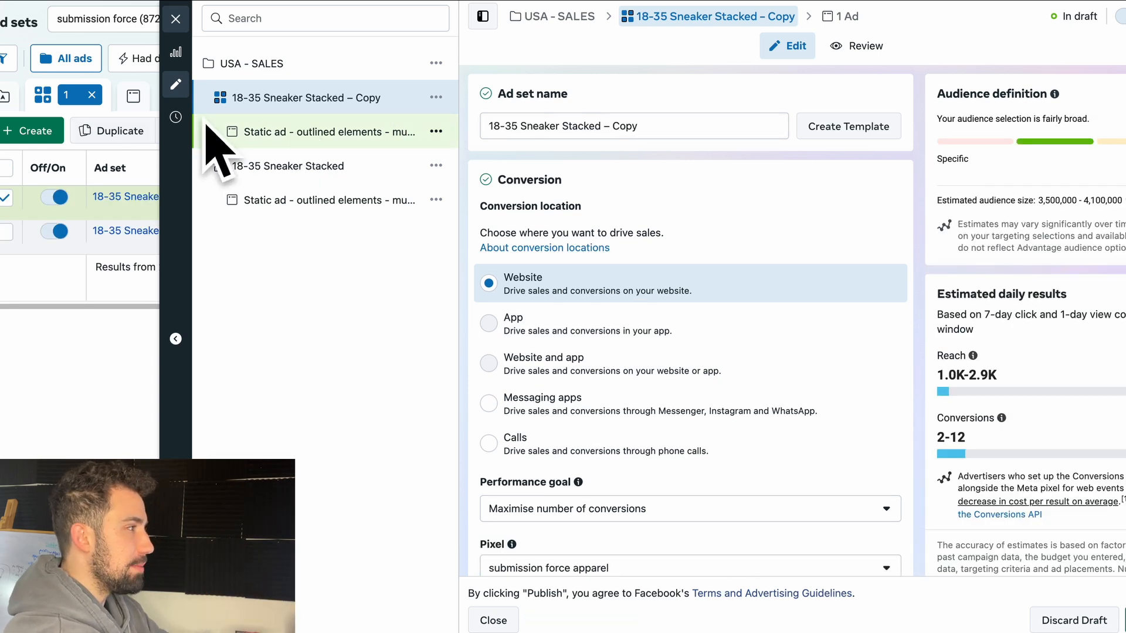
Step: Shorten the name of the duplicated Sneaker Stacked ad set to "18-35"
left_click_drag(674, 124, 521, 127)
key("BackSpace")
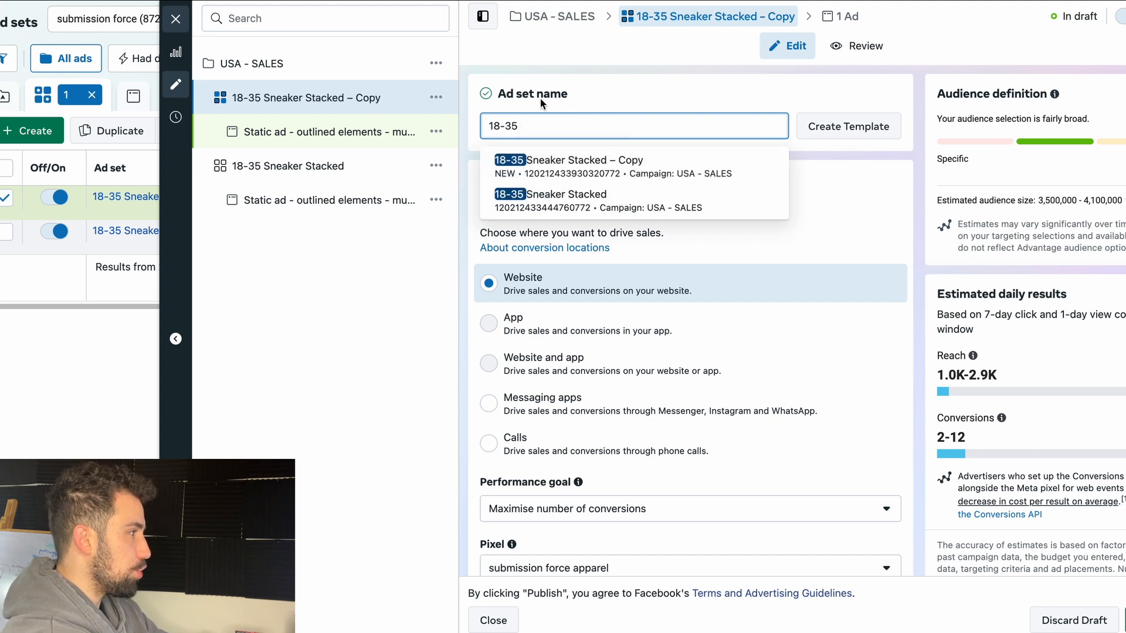
left_click(598, 92)
Step: Remove all detailed targeting interests, from Adidas (clothing) through Shoes (footwear), from the 18-35 ad set's Advantage+ audience
scroll(660, 412, "down", 9)
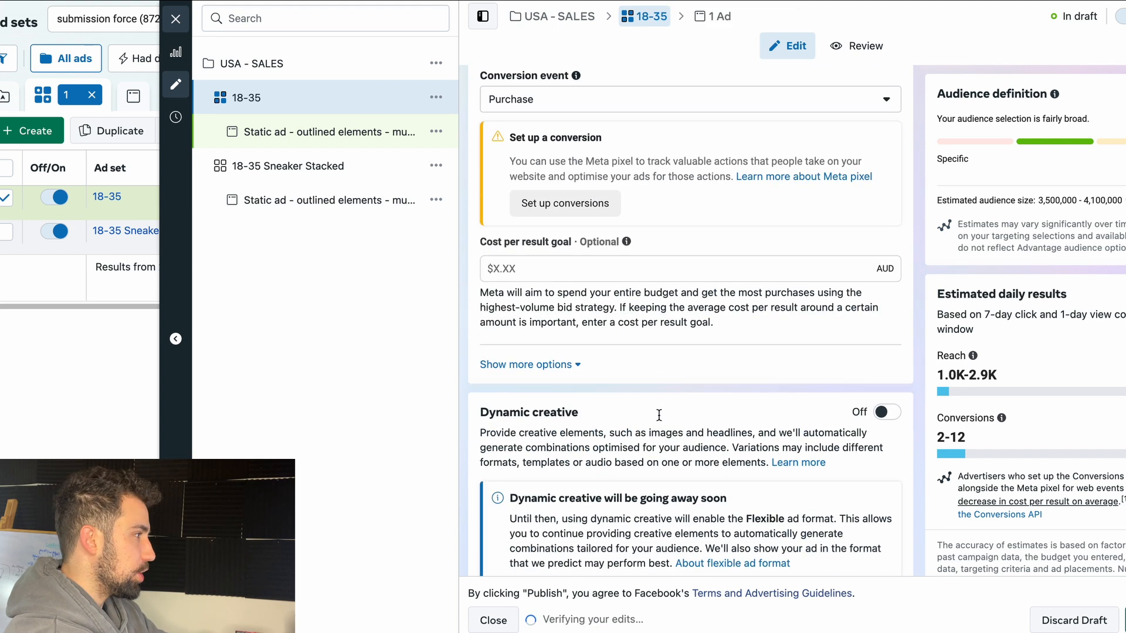
scroll(660, 415, "down", 15)
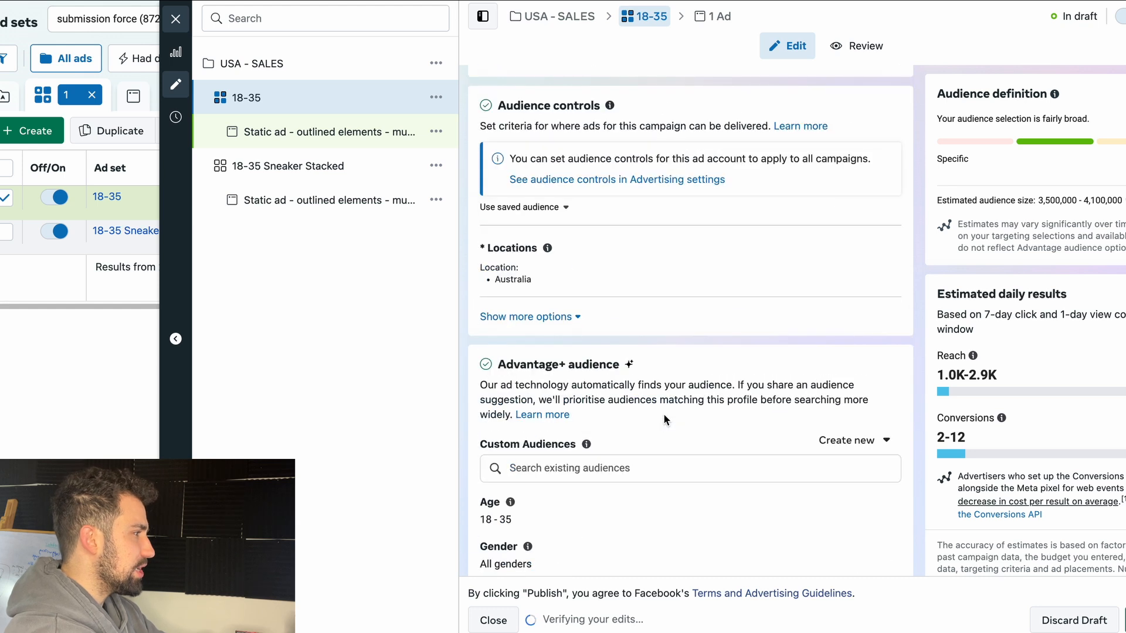
scroll(664, 413, "down", 5)
scroll(762, 393, "up", 2)
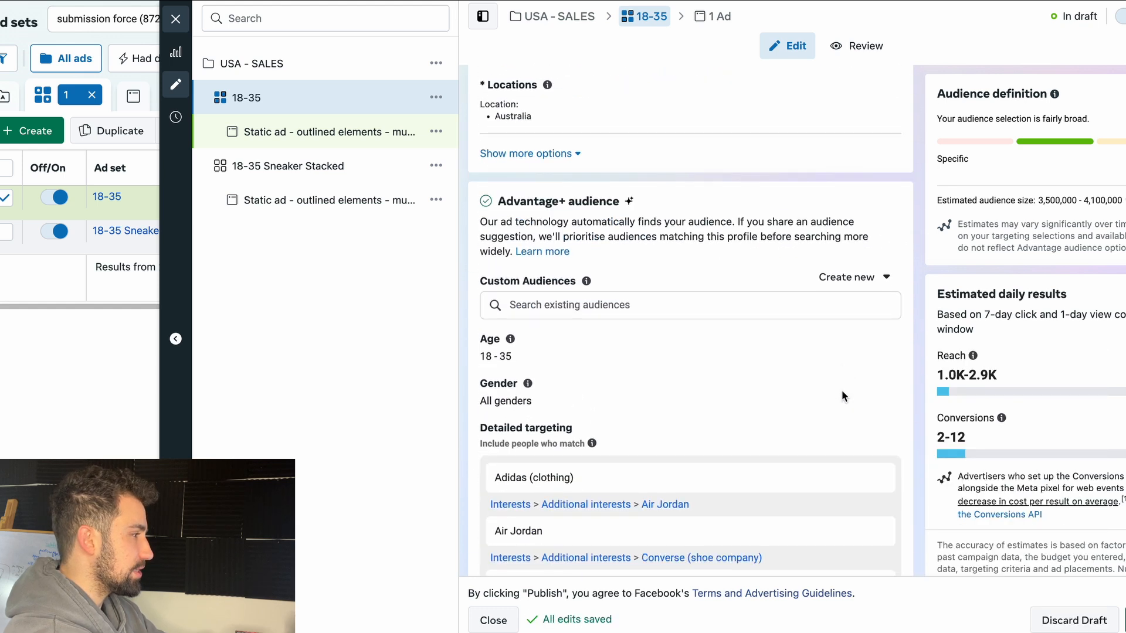
scroll(868, 423, "down", 1)
left_click(878, 422)
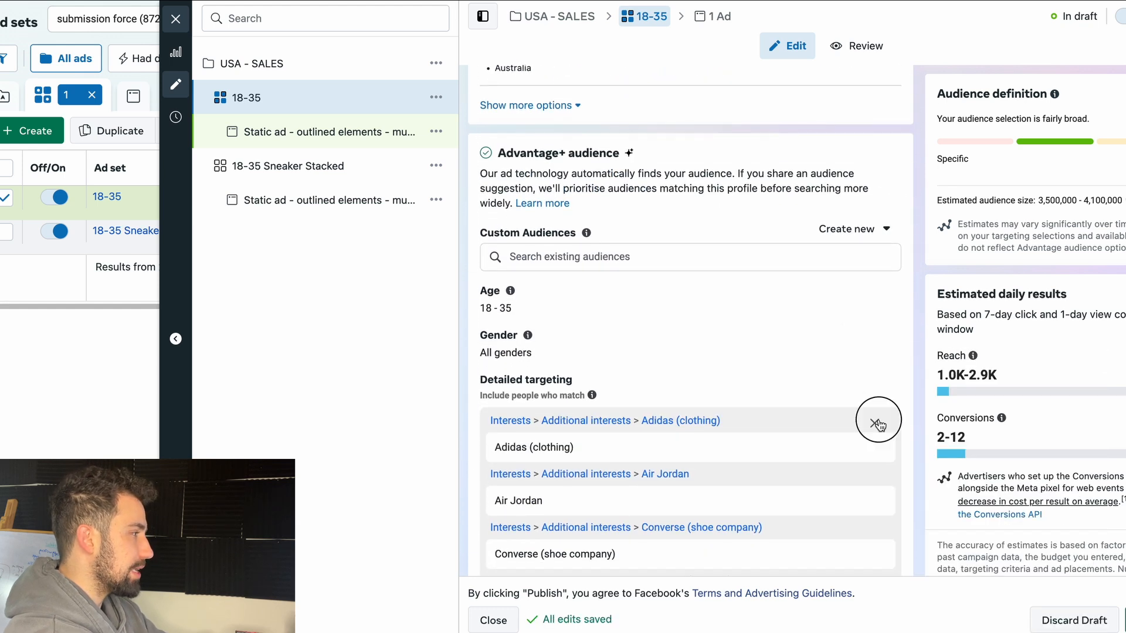
left_click(876, 423)
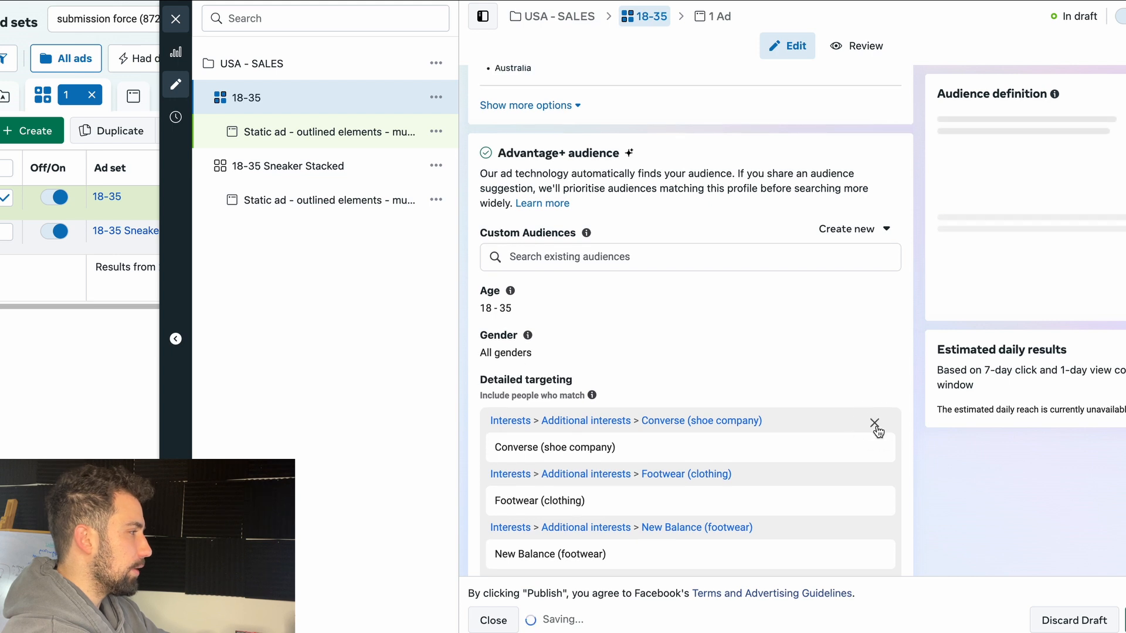
left_click(875, 423)
left_click(875, 424)
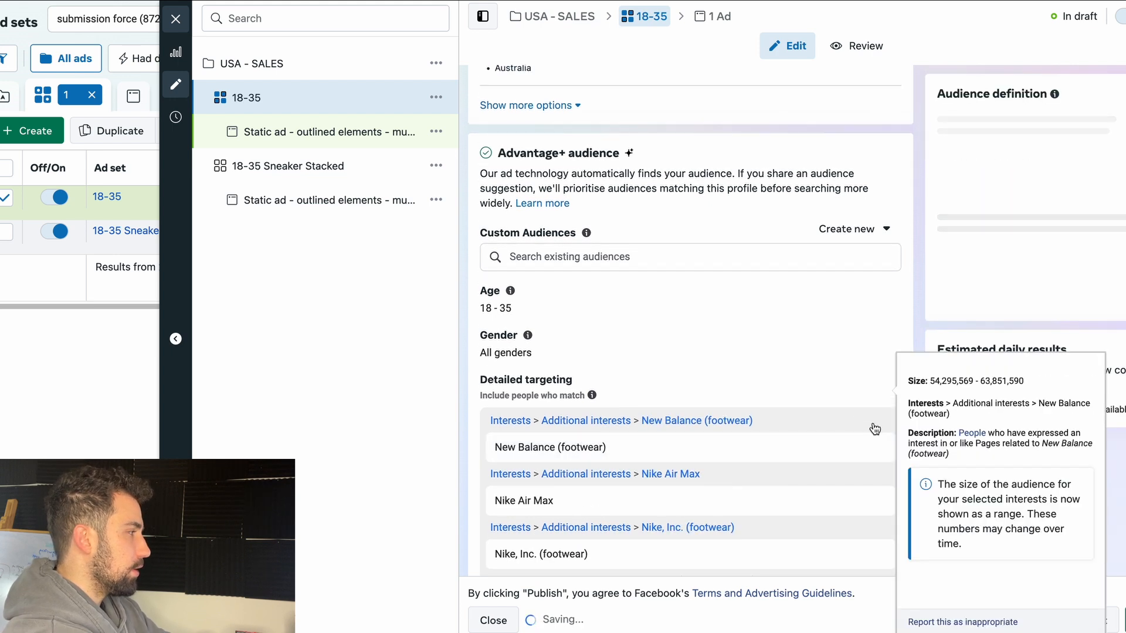
left_click(875, 422)
left_click(874, 416)
left_click(874, 415)
left_click(874, 414)
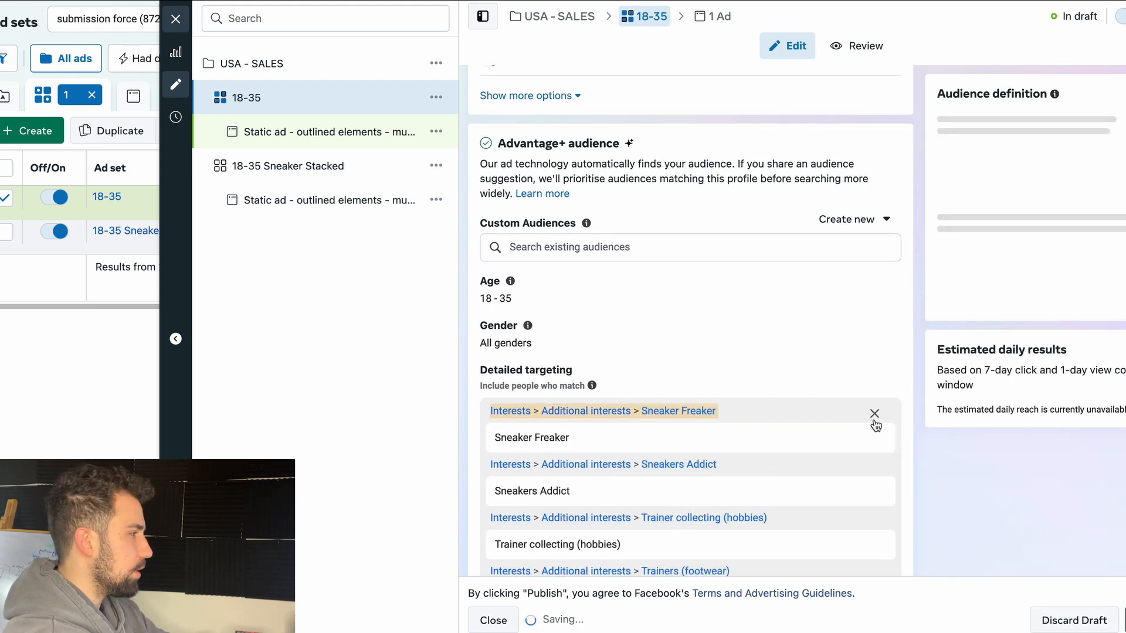
left_click(875, 415)
left_click(874, 415)
left_click(874, 415)
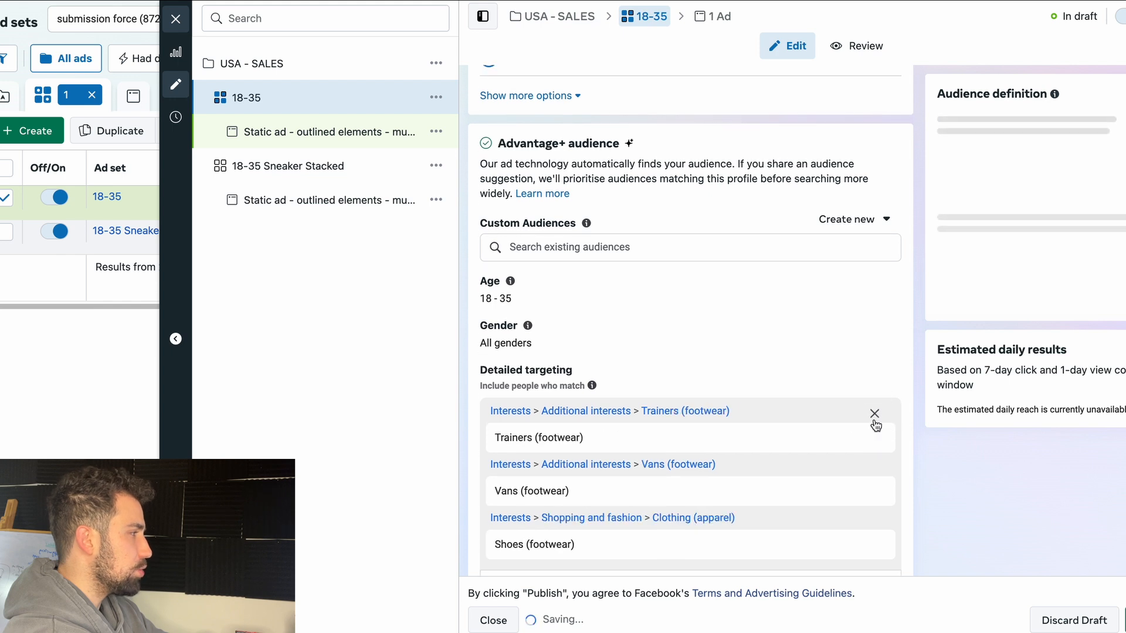
left_click(874, 415)
left_click(874, 415)
left_click(875, 415)
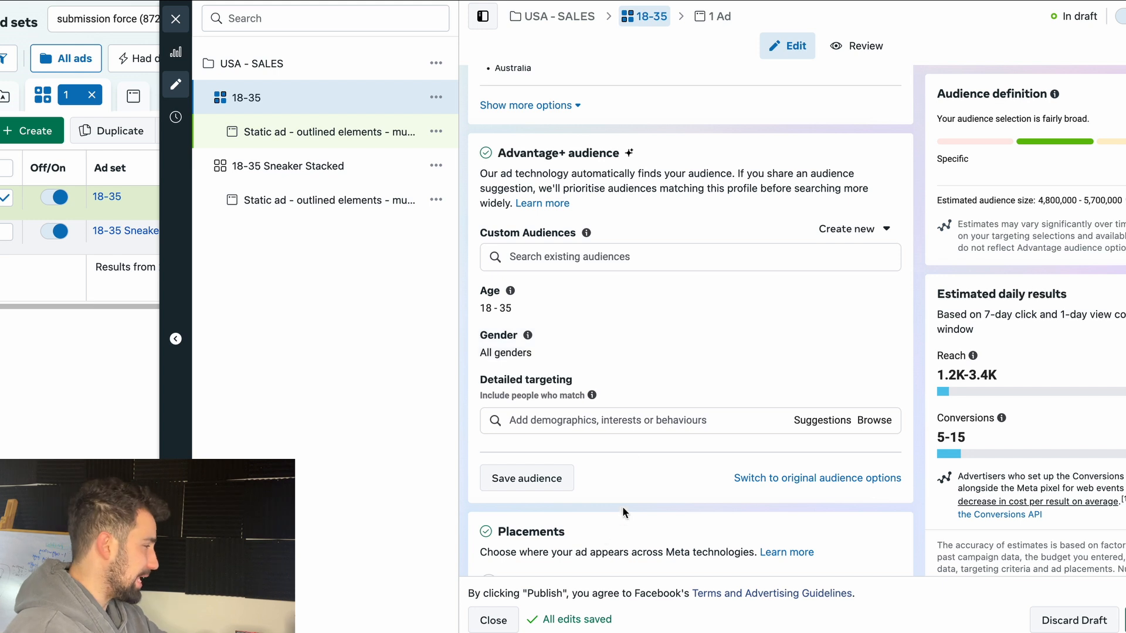
Step: Rename the ad set without interests as "18-35 Broad Targetimg"
scroll(645, 469, "up", 3)
scroll(659, 434, "down", 4)
scroll(649, 432, "down", 3)
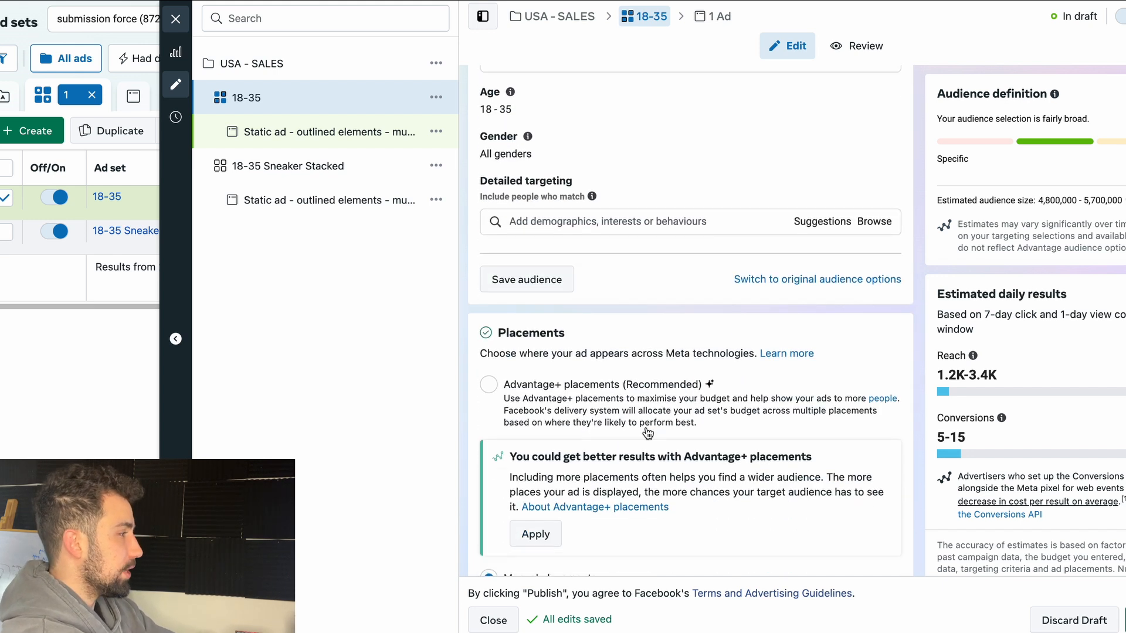
scroll(648, 434, "up", 15)
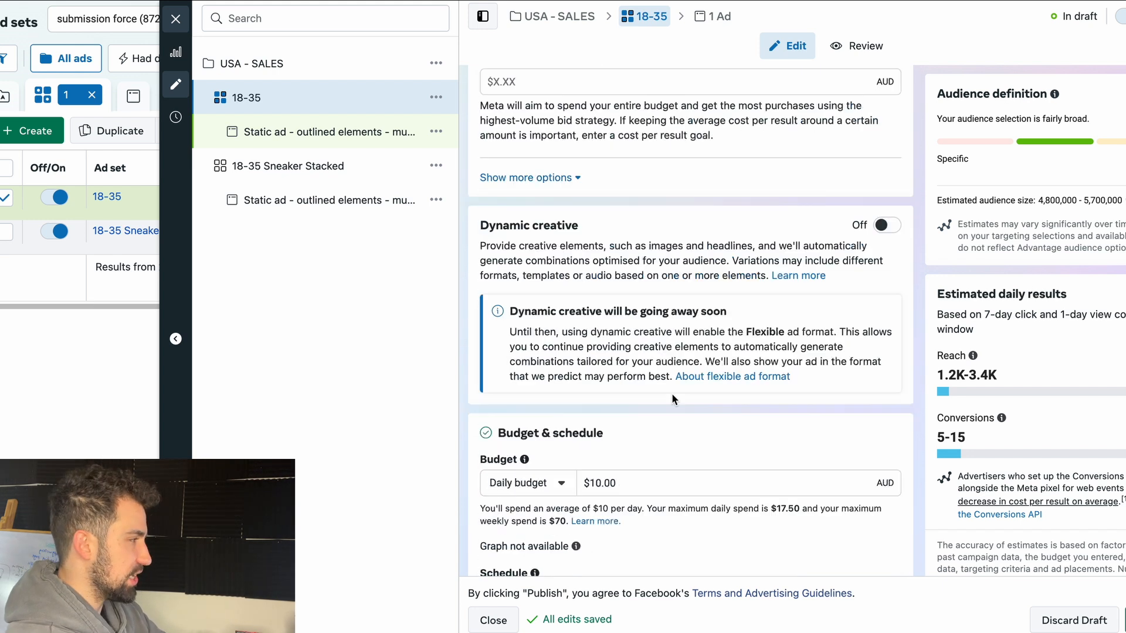
left_click(557, 126)
type("Broad Tar")
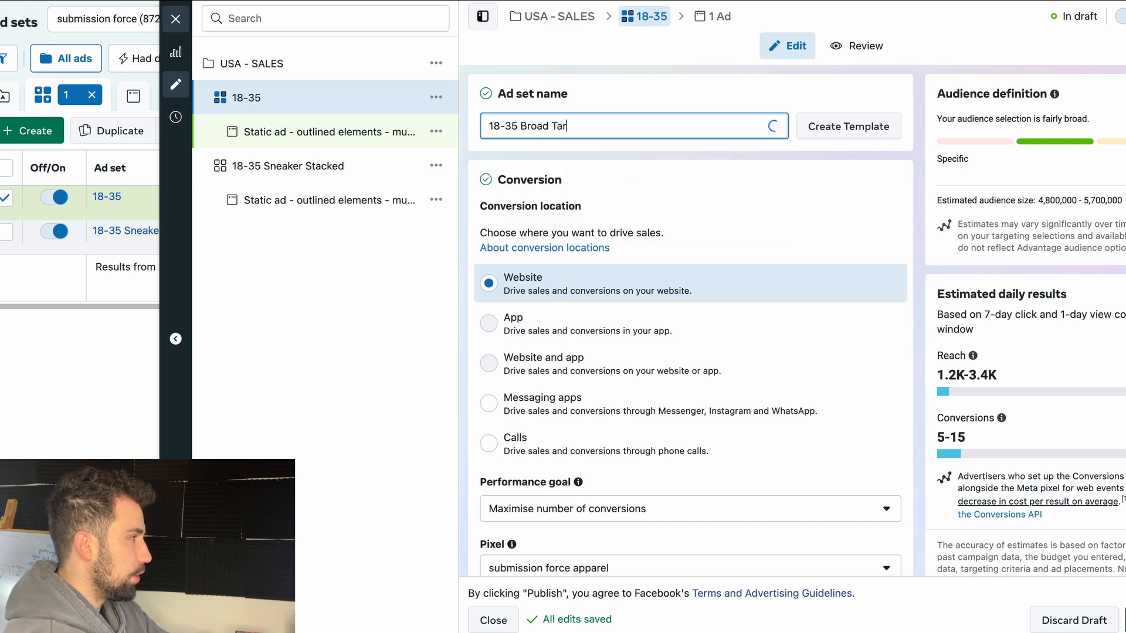
key("BackSpace")
key("BackSpace")
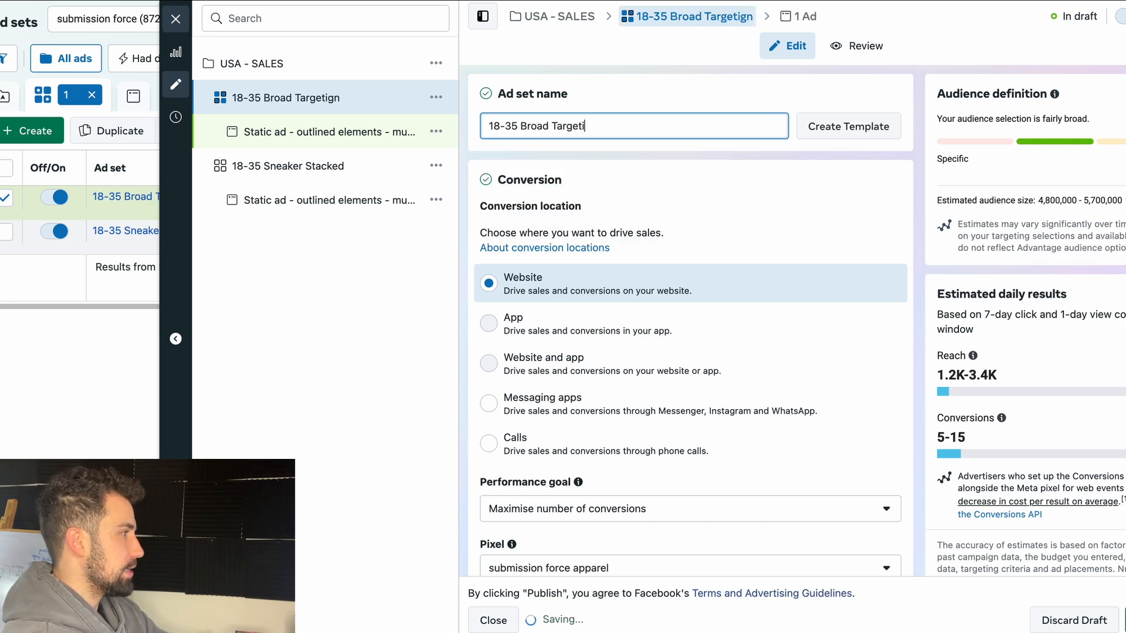
key("BackSpace")
key("BackSpace")
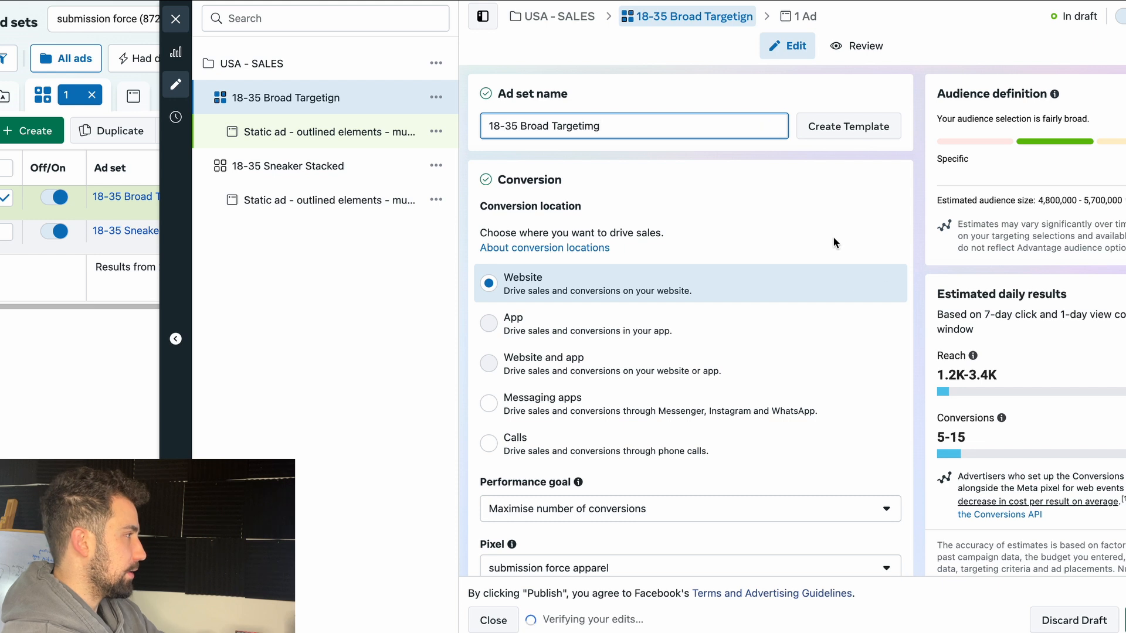
Step: Publish the 18-35 Broad Targetimg ad set with its ad and close the editor
scroll(836, 242, "down", 15)
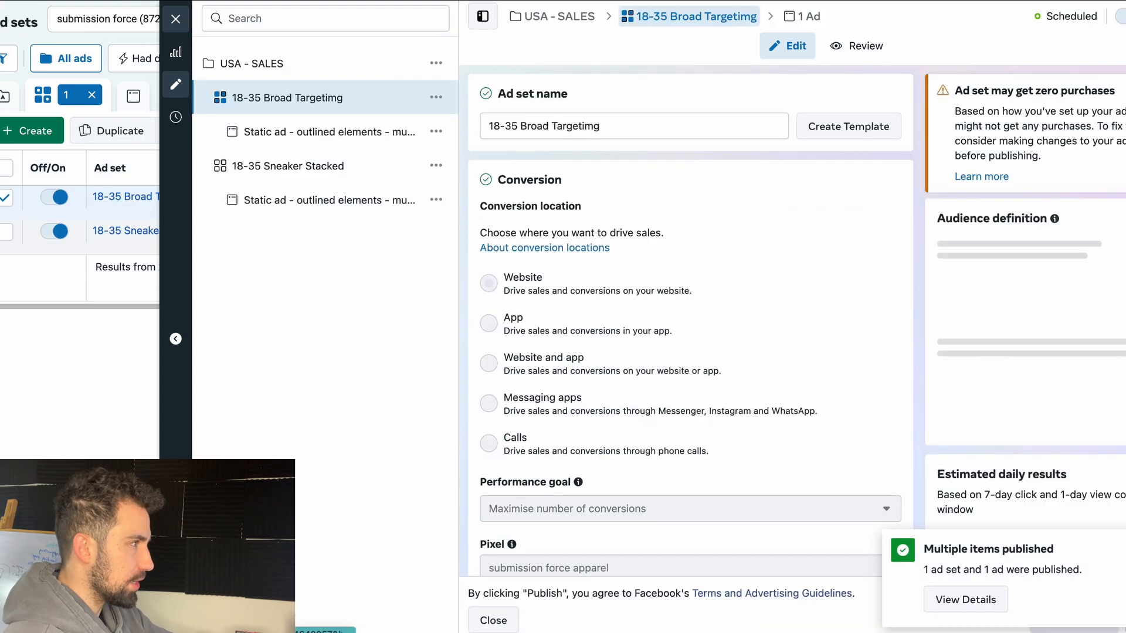
left_click(176, 19)
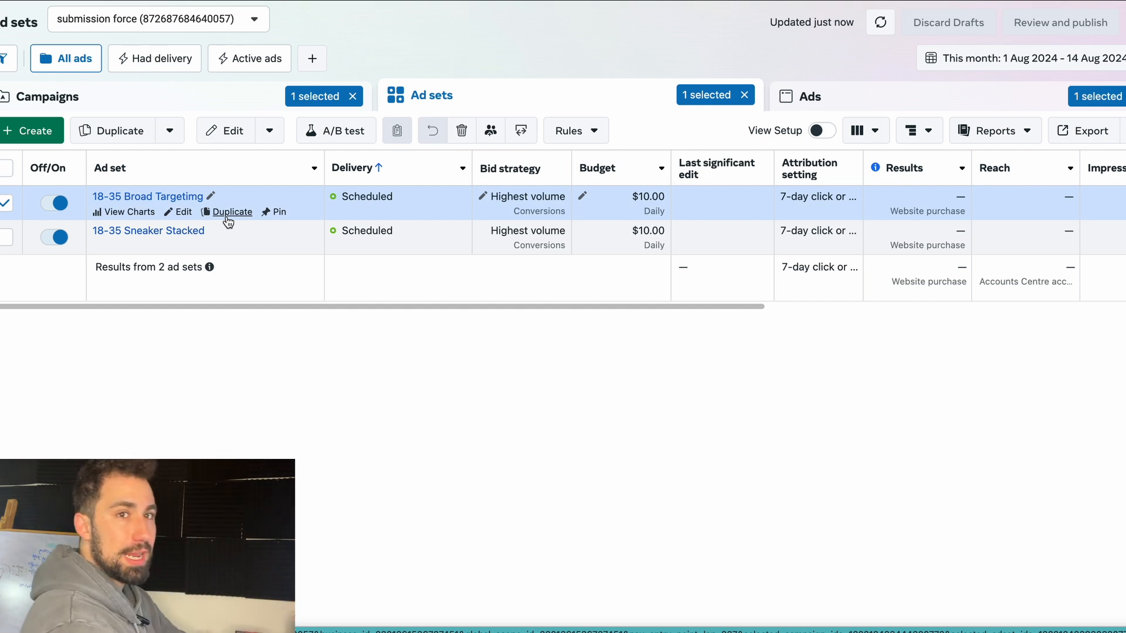
Step: Duplicate the 18-35 Broad Targetimg ad set once into the existing USA - SALES campaign
left_click(228, 213)
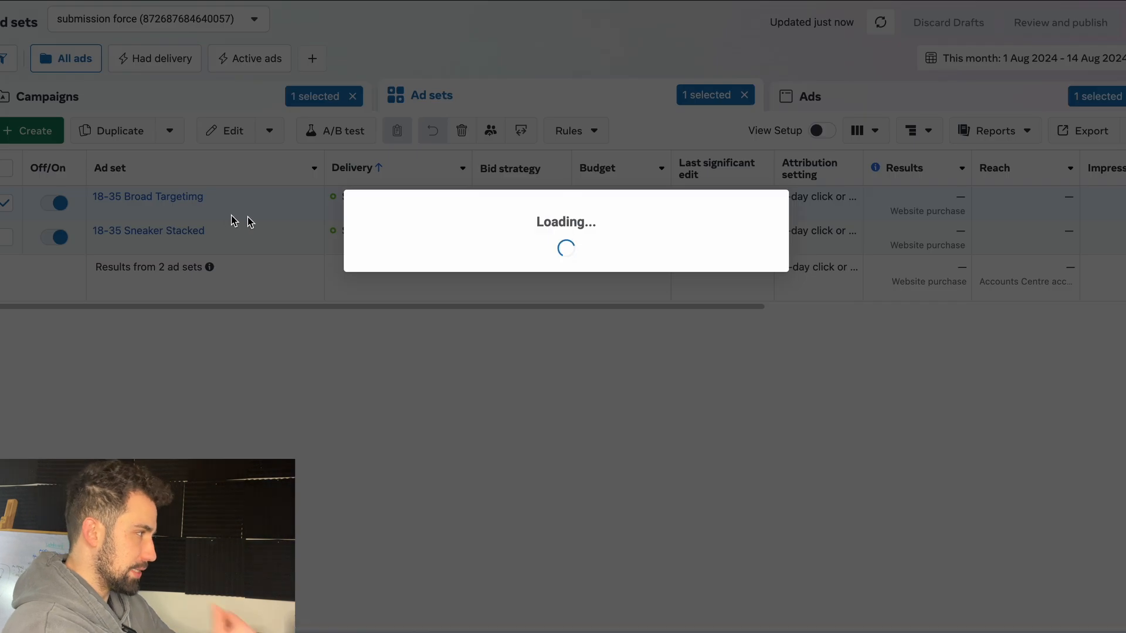
left_click_drag(457, 456, 390, 417)
left_click(390, 417)
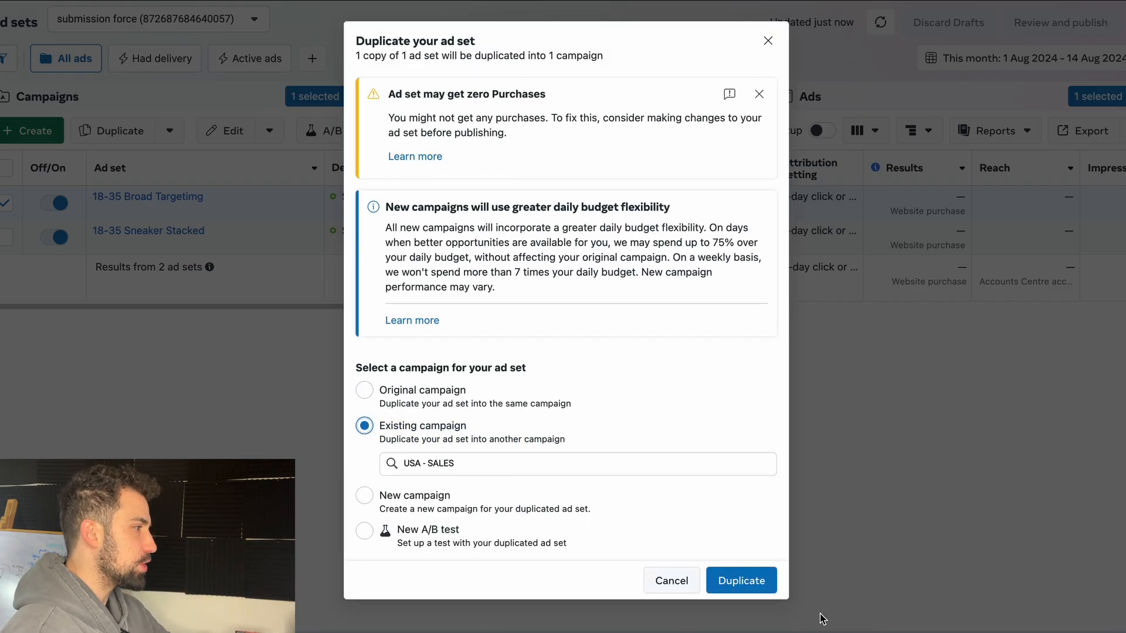
left_click(748, 582)
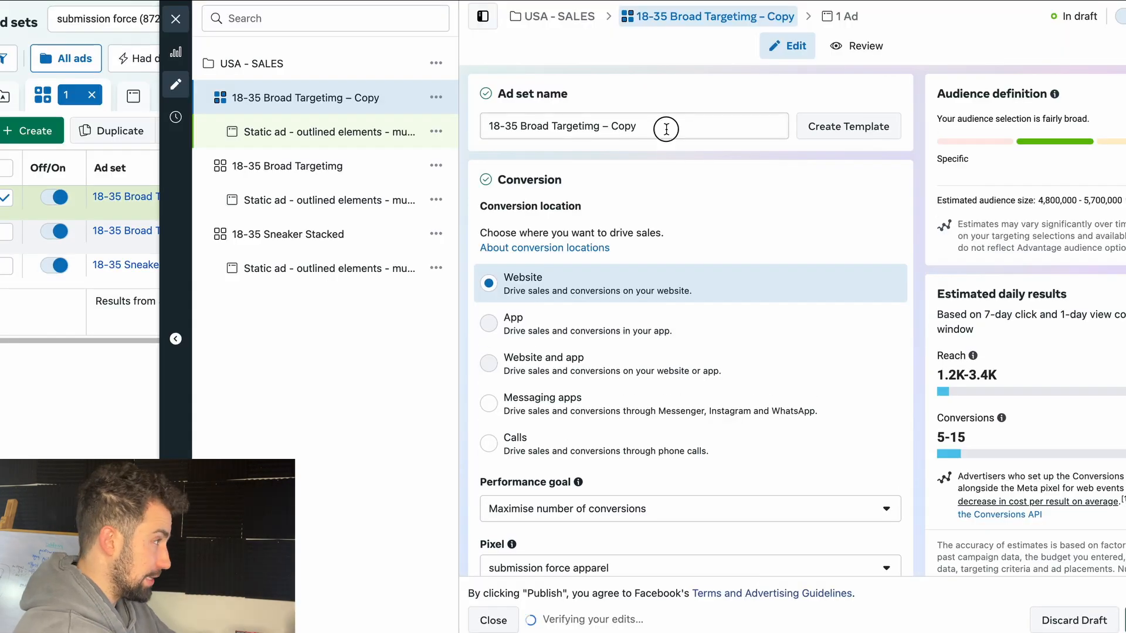
Step: Shorten the name of the Broad Targetimg copy to "18-35" and go to its settings below the conversion section
left_click_drag(666, 129, 518, 129)
key("BackSpace")
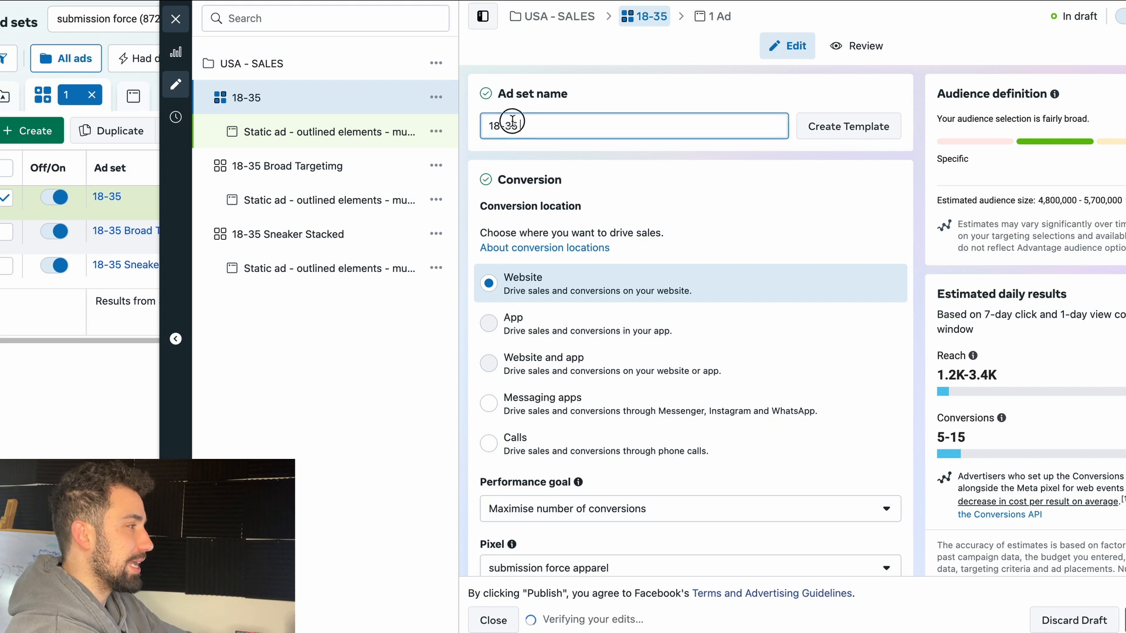
left_click_drag(512, 122, 477, 122)
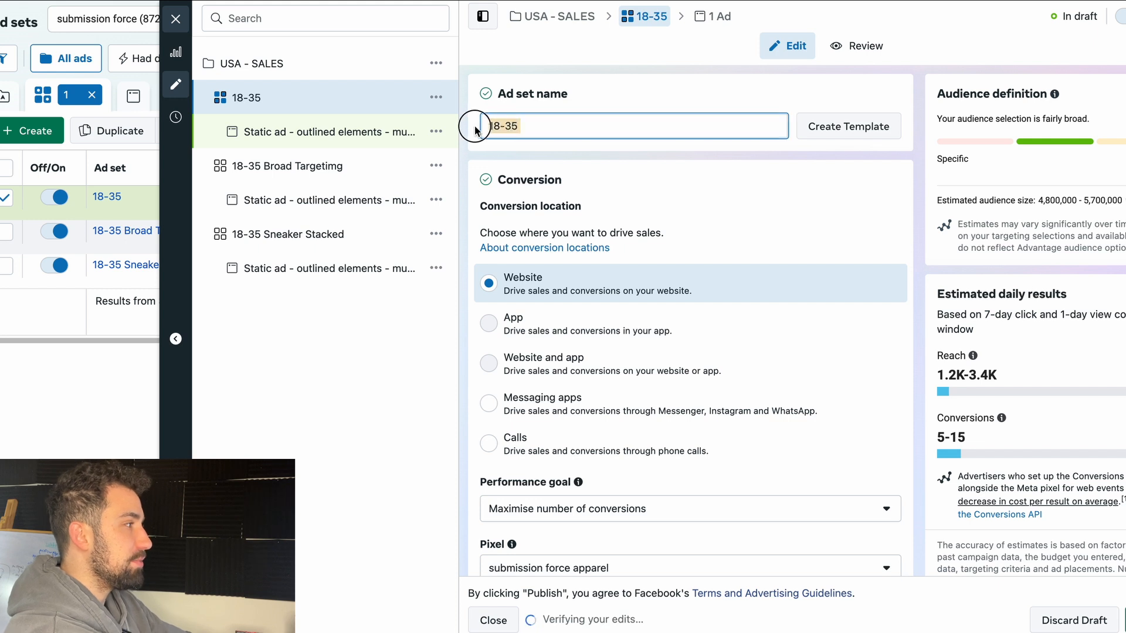
left_click(608, 99)
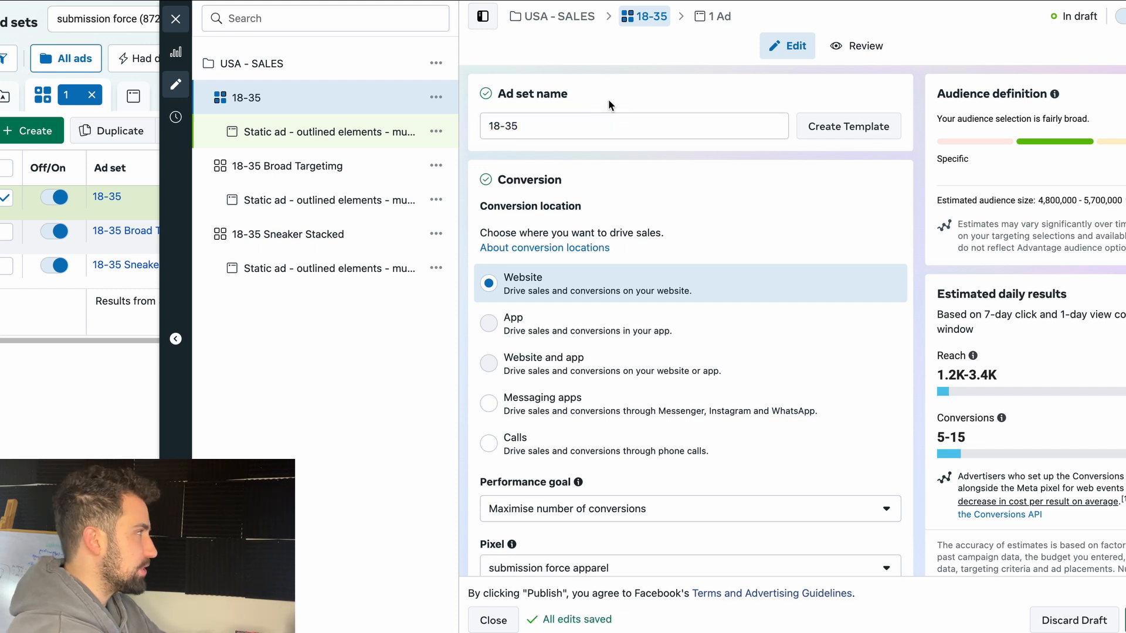
scroll(561, 195, "down", 15)
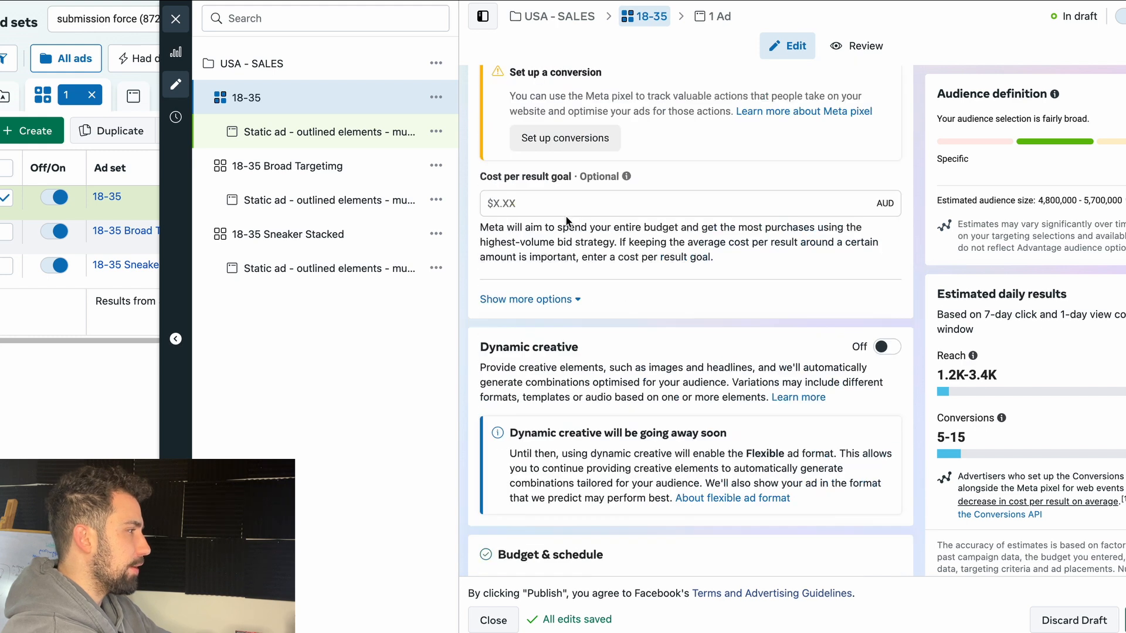
Step: Browse the Demographics categories available for detailed targeting in the 18-35 ad set's Advantage+ audience
scroll(584, 249, "down", 20)
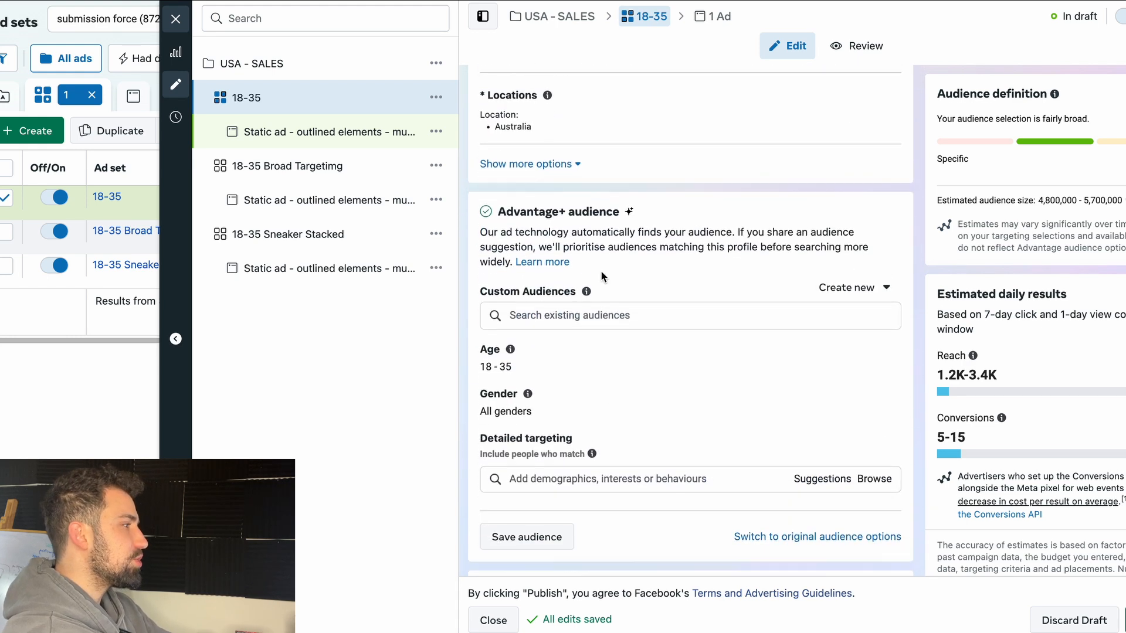
scroll(643, 290, "down", 8)
scroll(684, 276, "up", 14)
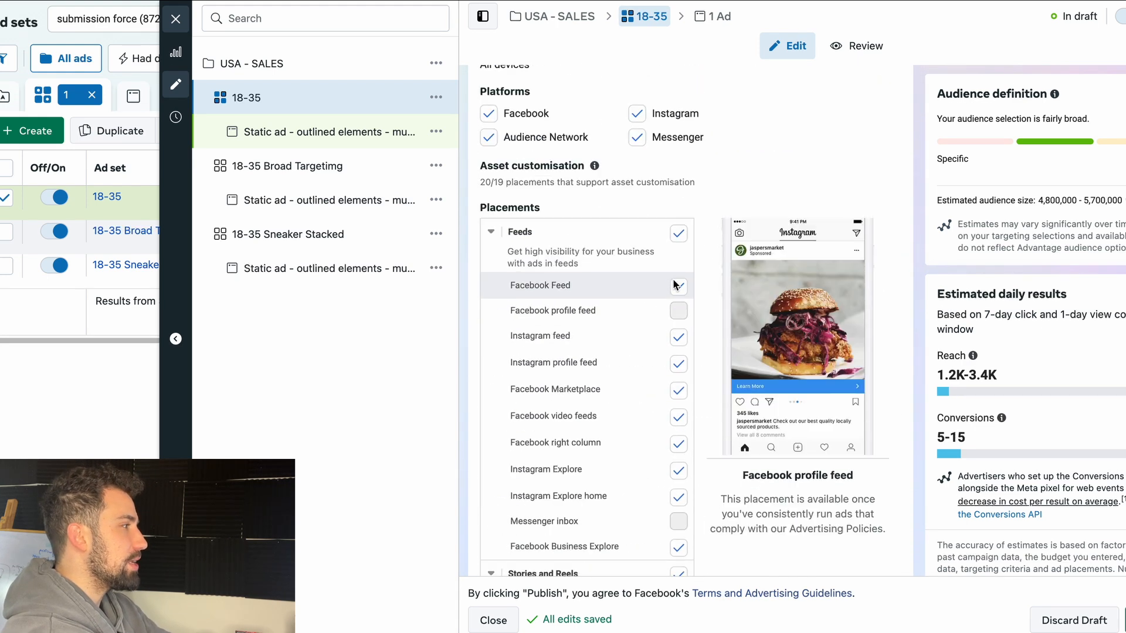
scroll(684, 275, "up", 1)
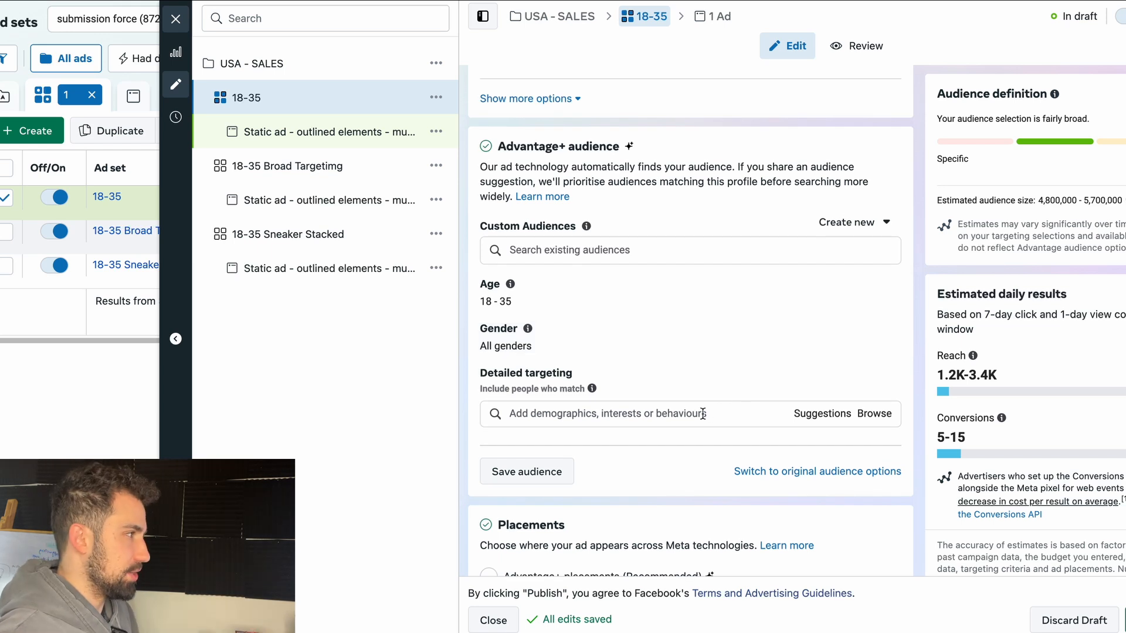
triple_click(565, 146)
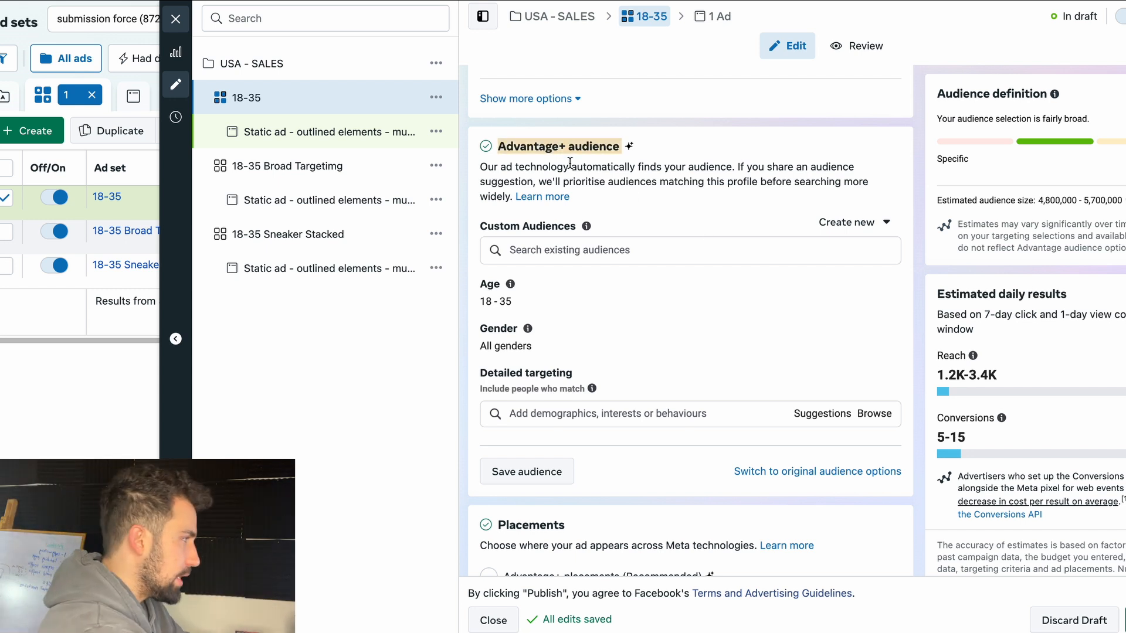
left_click(579, 412)
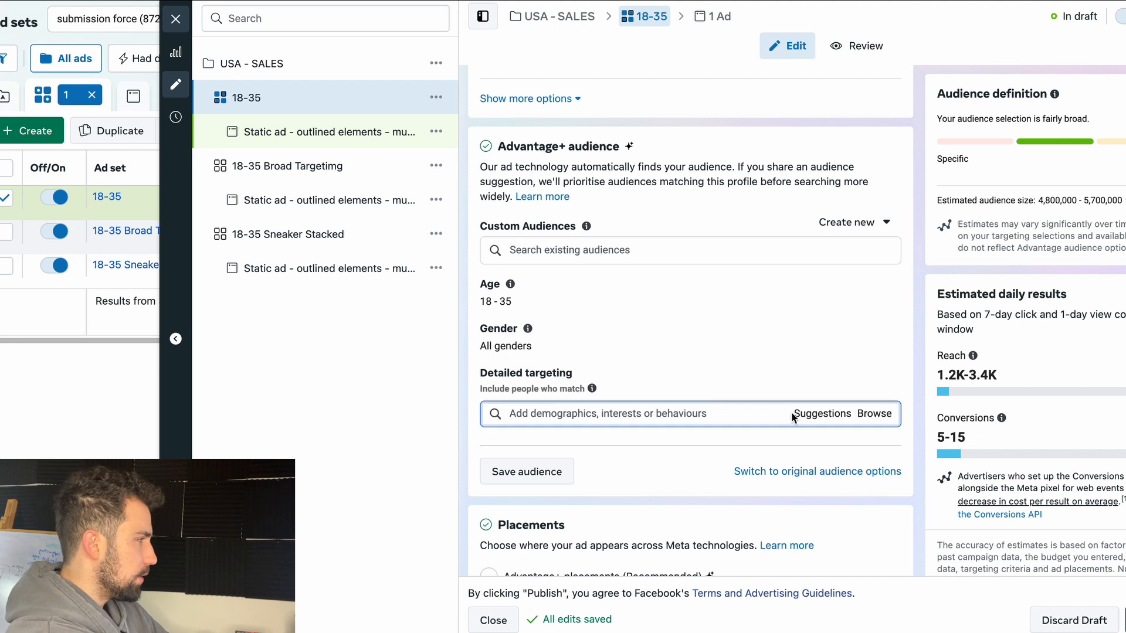
left_click(821, 414)
left_click(825, 415)
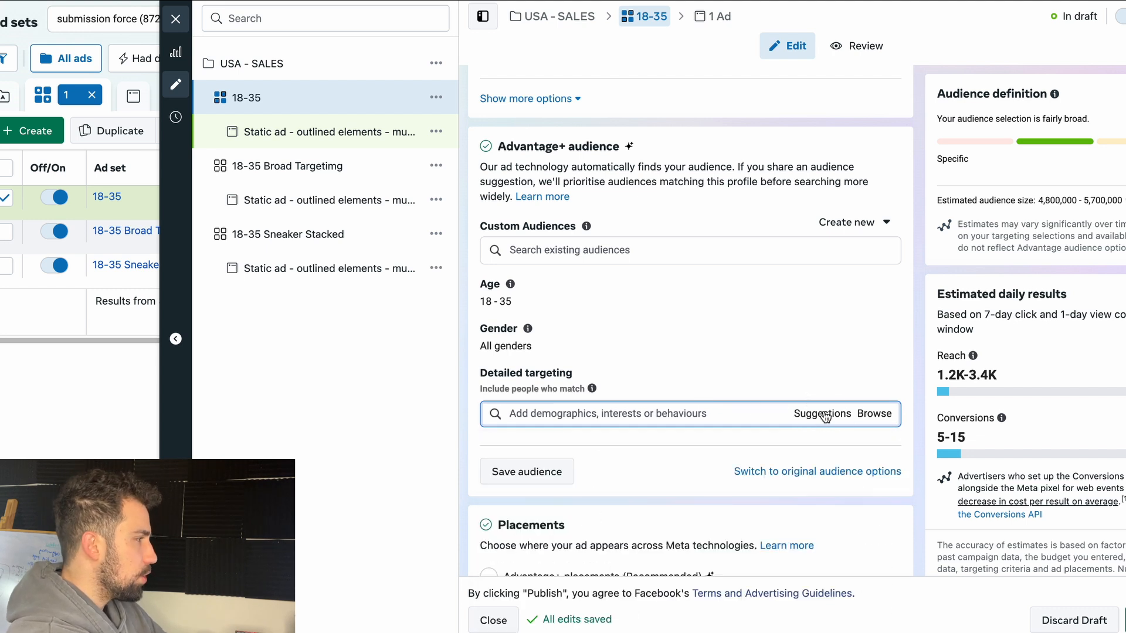
left_click(873, 416)
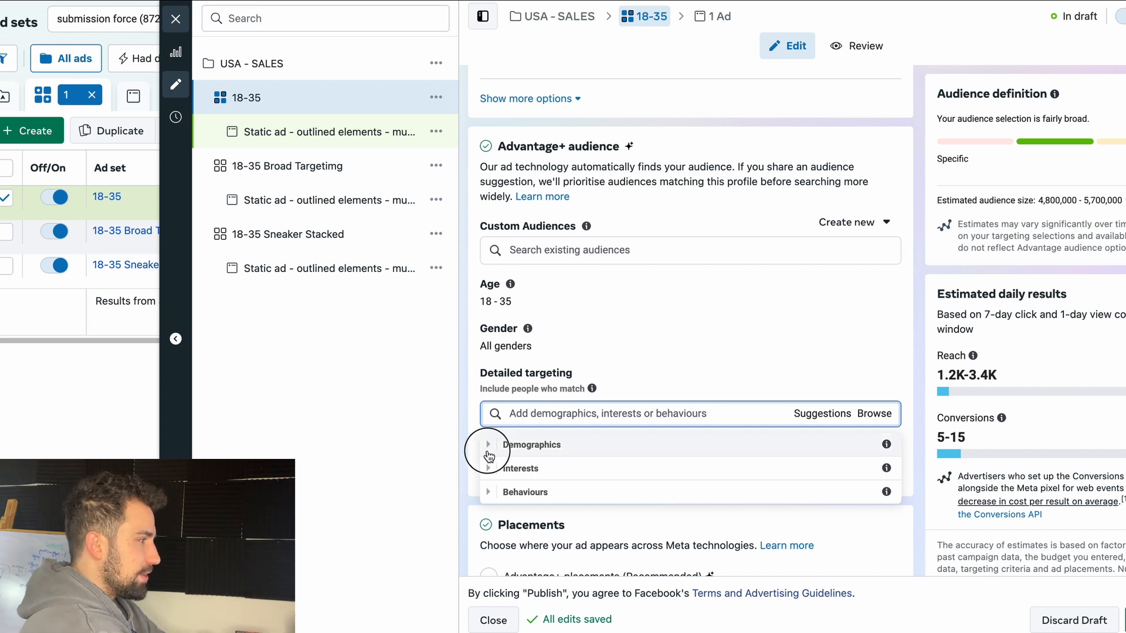
left_click(488, 455)
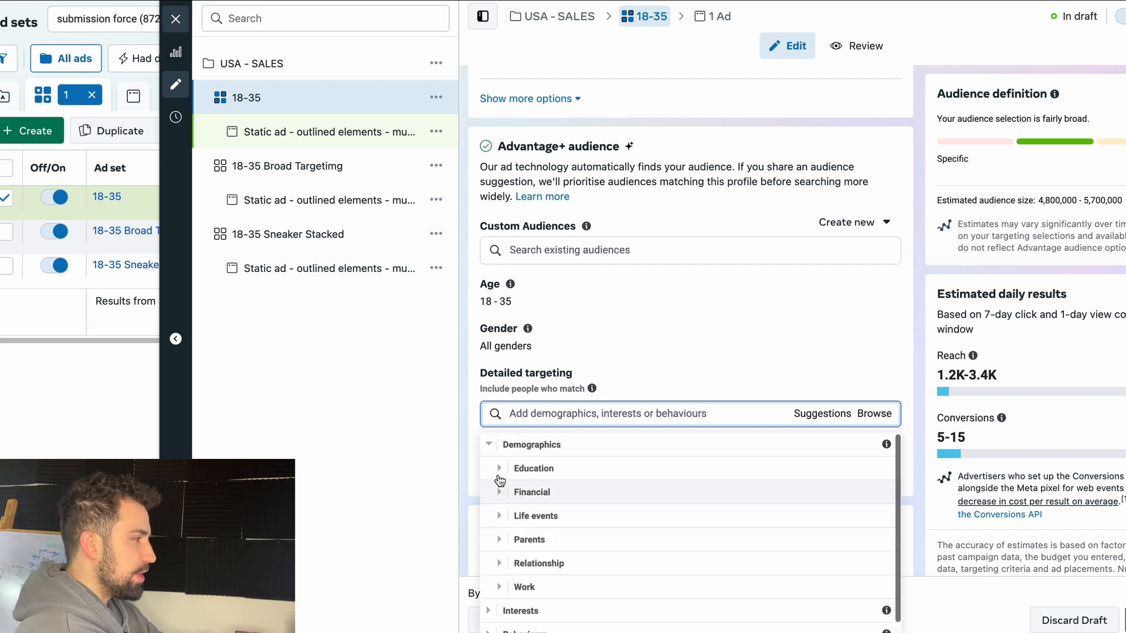
scroll(507, 445, "down", 1)
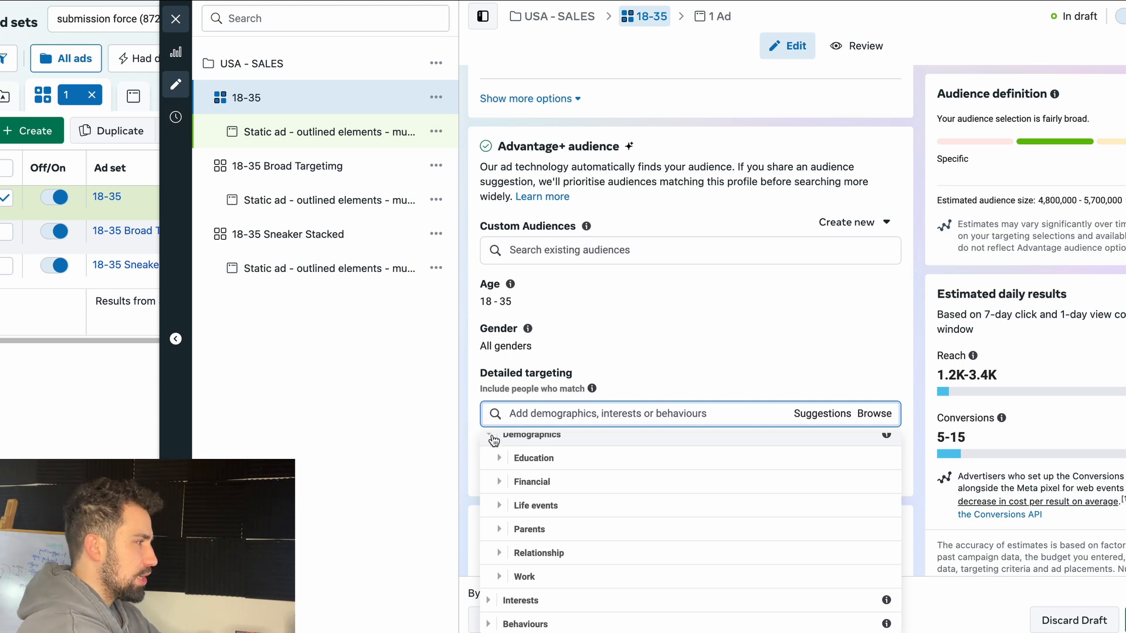
left_click(492, 440)
Step: Examine the Interests and Behaviours categories available for detailed targeting
left_click(491, 467)
scroll(547, 533, "down", 1)
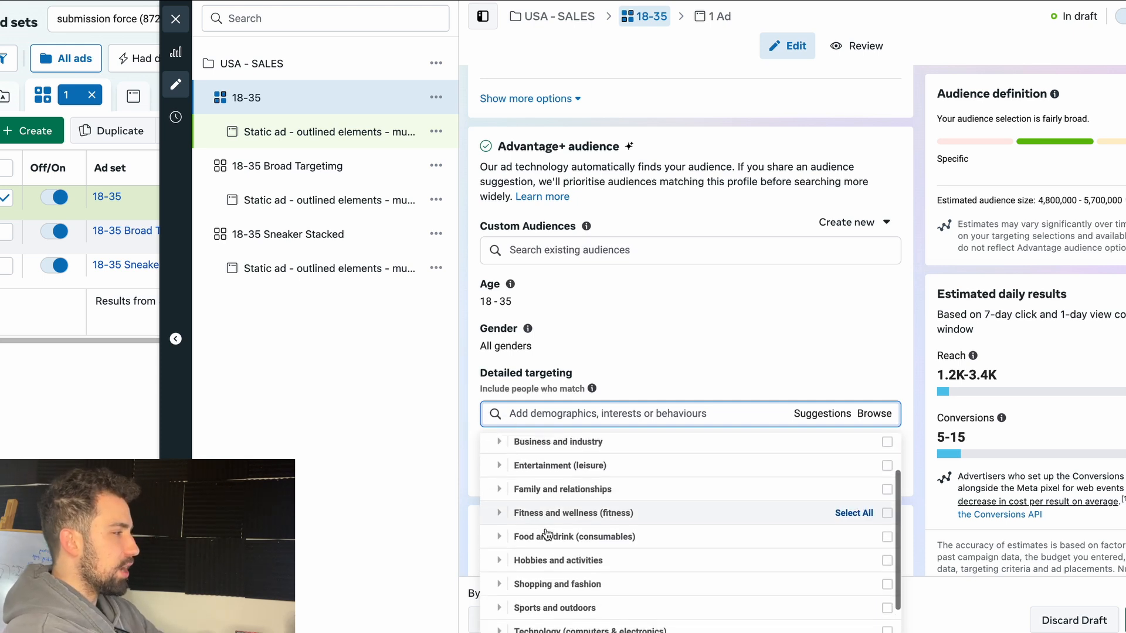
scroll(547, 533, "down", 1)
scroll(686, 581, "down", 1)
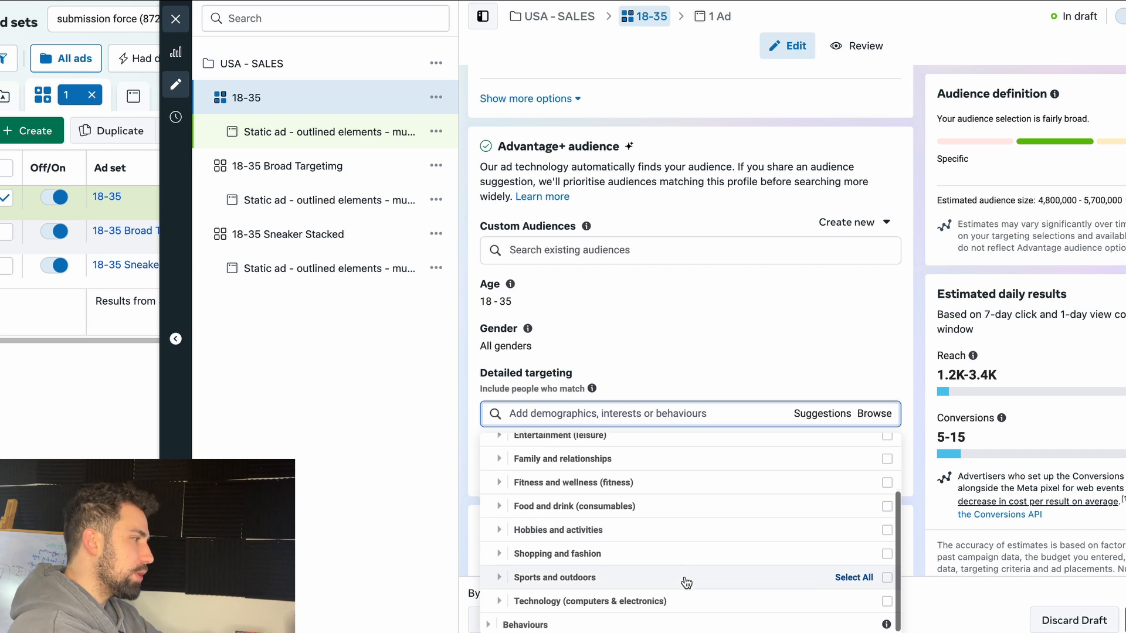
left_click(485, 624)
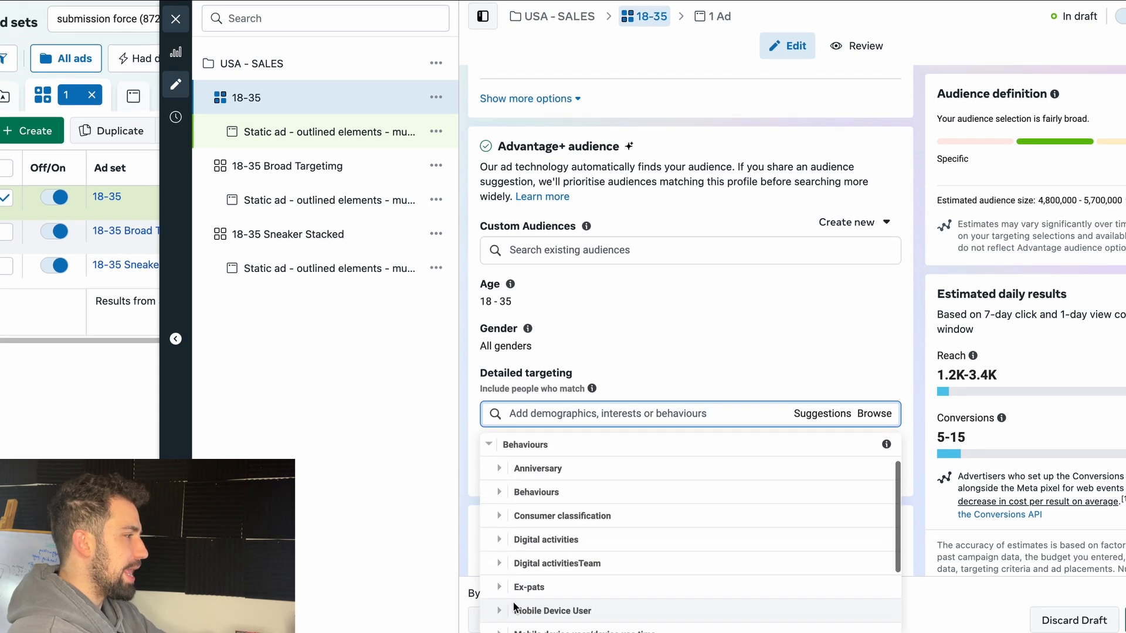
scroll(512, 600, "down", 1)
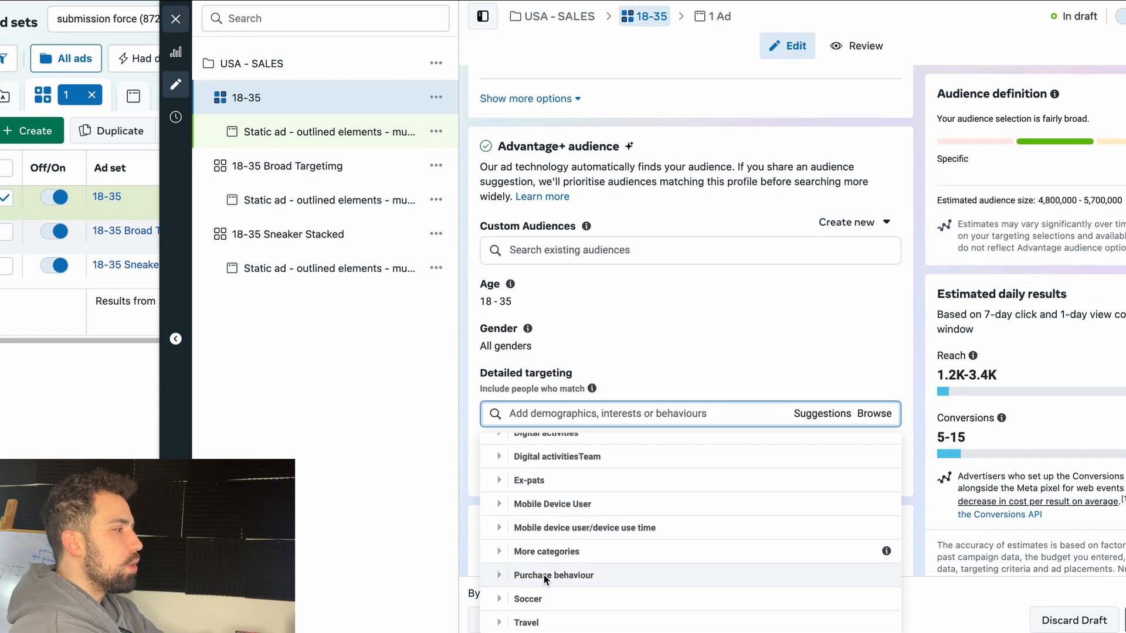
scroll(544, 575, "up", 2)
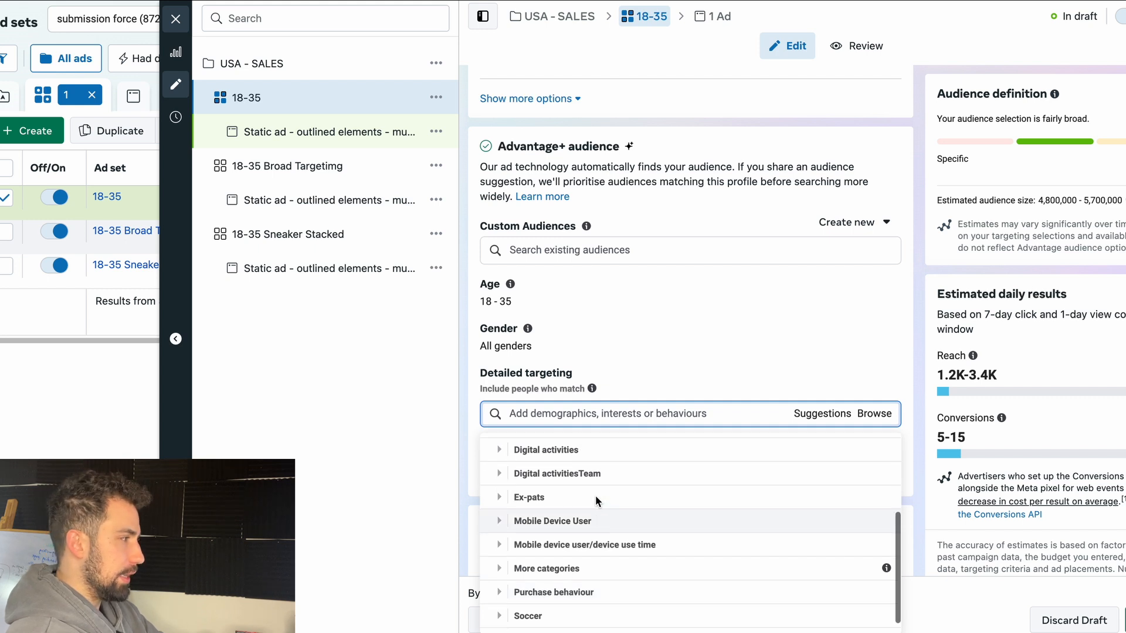
scroll(511, 487, "up", 3)
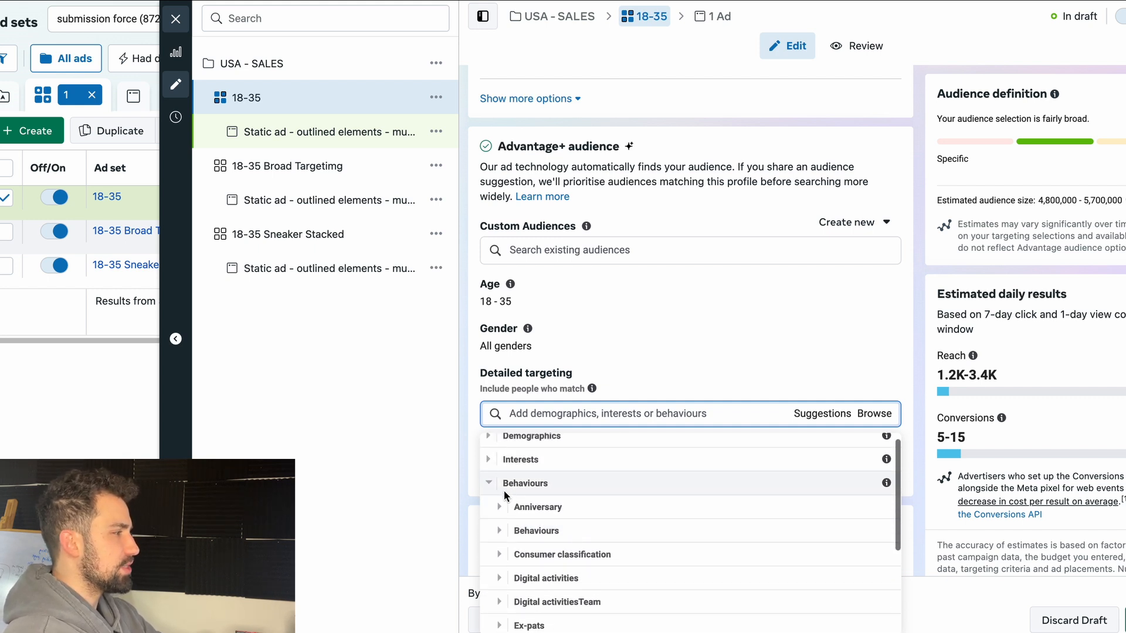
scroll(502, 505, "down", 5)
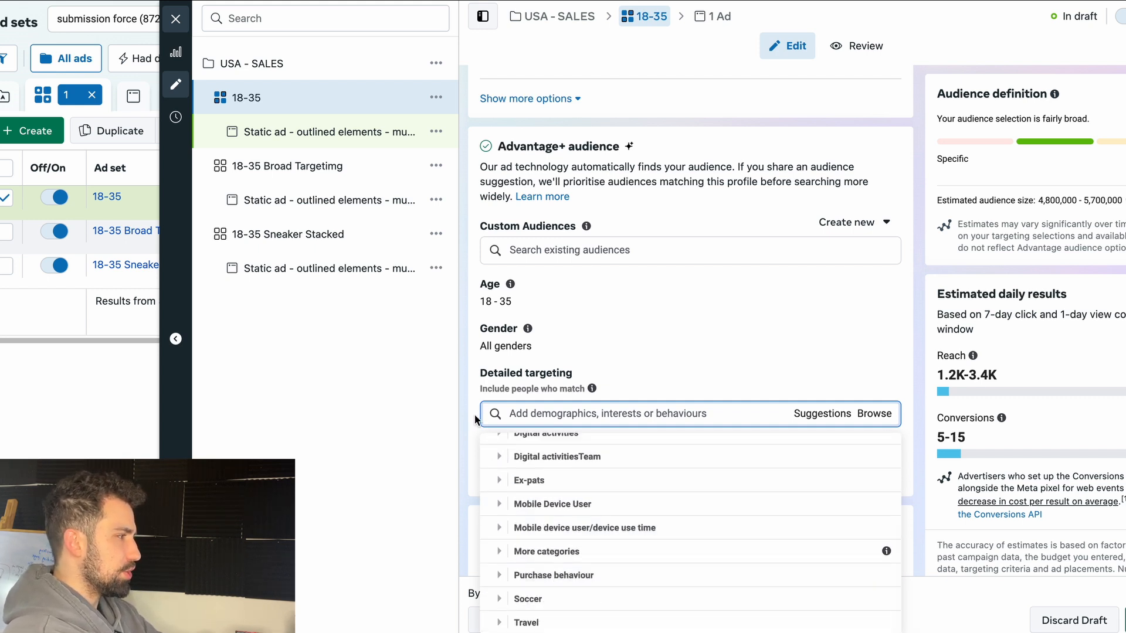
scroll(494, 449, "up", 2)
scroll(492, 528, "up", 5)
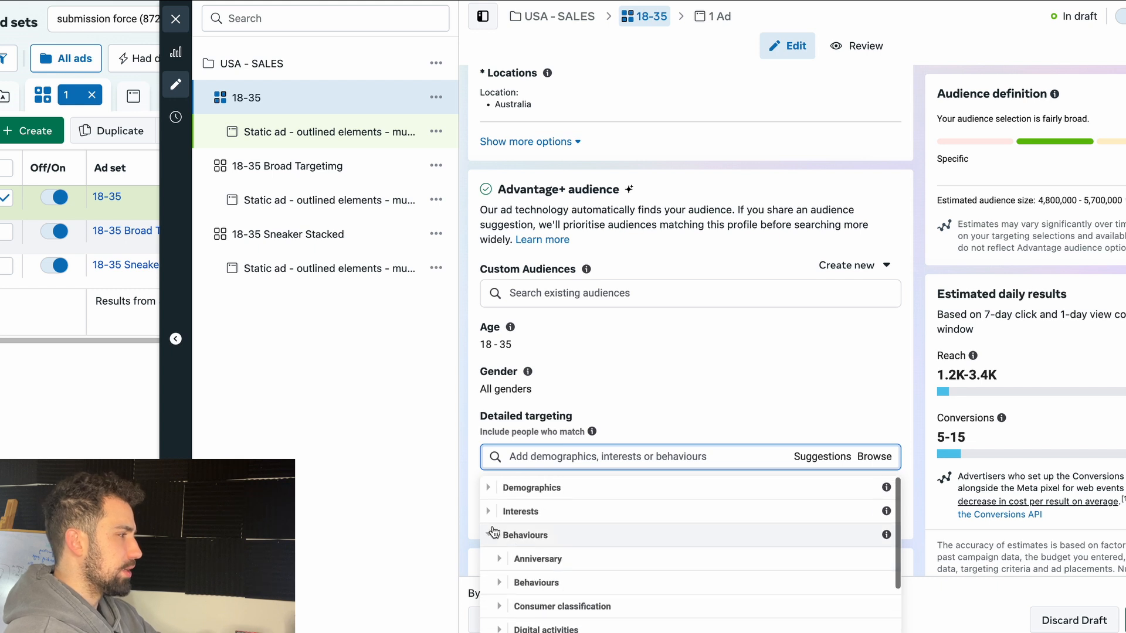
left_click(490, 534)
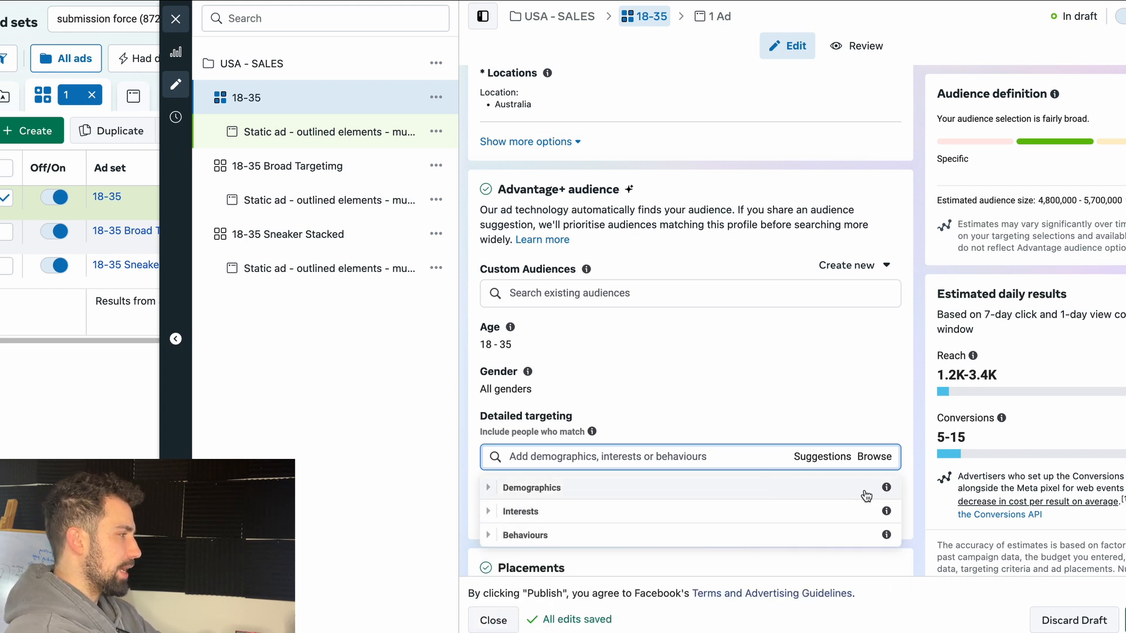
Step: Review the suggested interests for detailed targeting
left_click(730, 454)
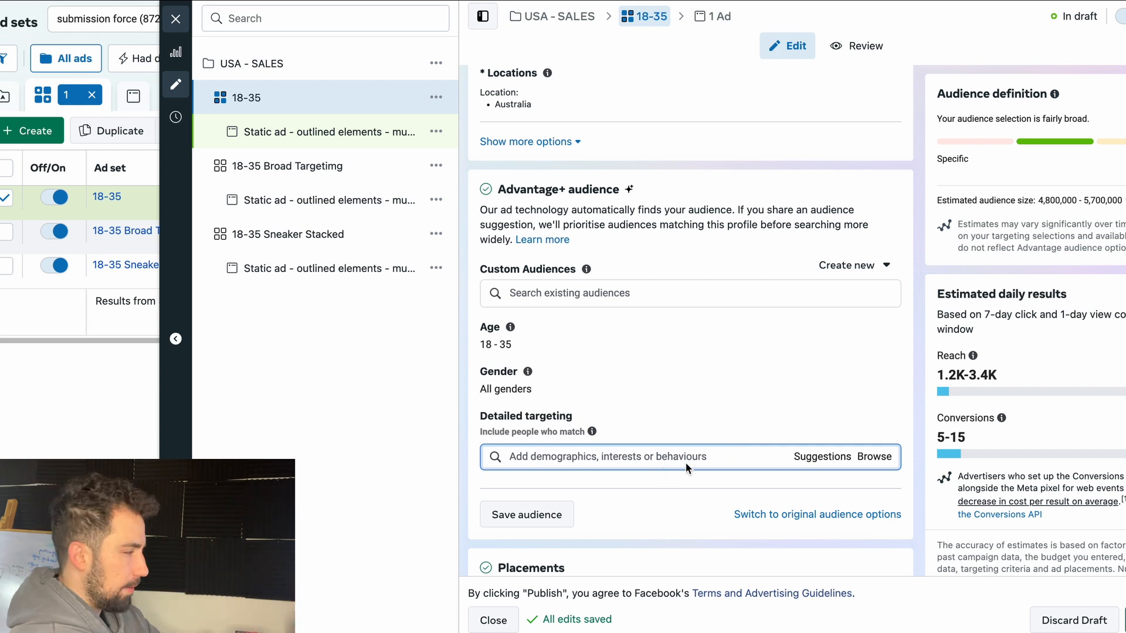
left_click(821, 457)
scroll(574, 474, "down", 3)
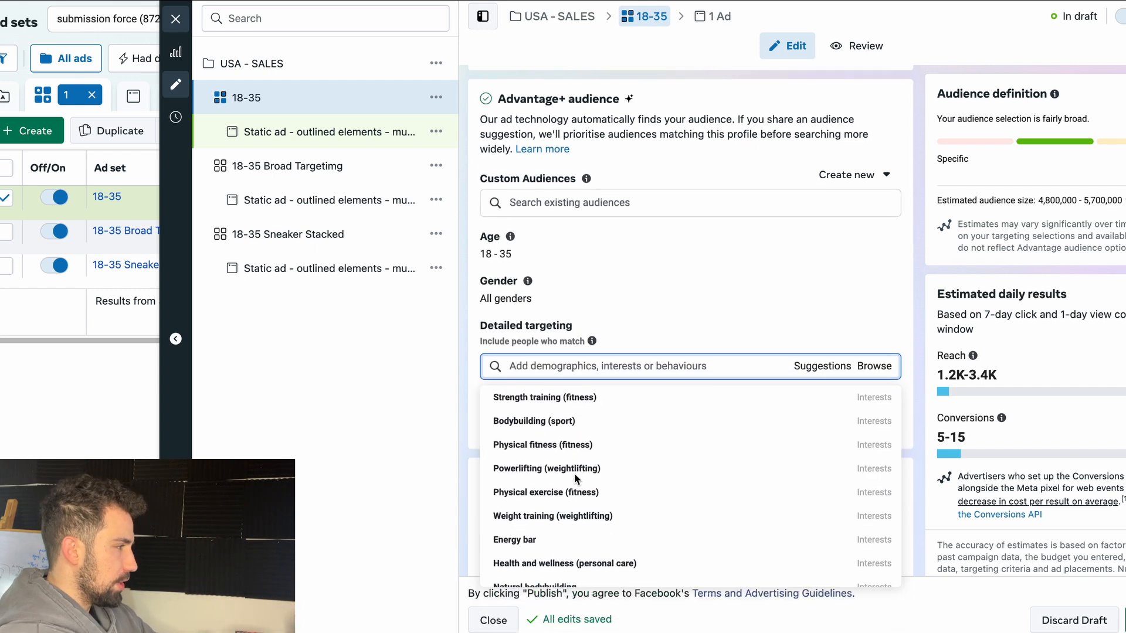
scroll(578, 474, "down", 3)
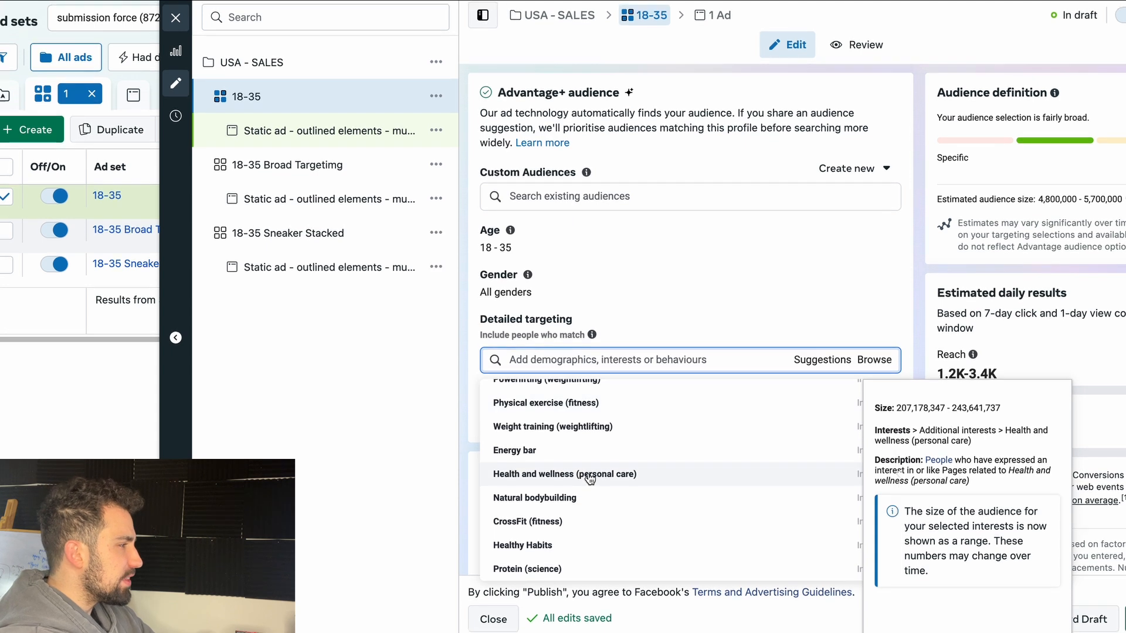
scroll(595, 475, "up", 3)
scroll(597, 476, "down", 3)
scroll(594, 474, "up", 3)
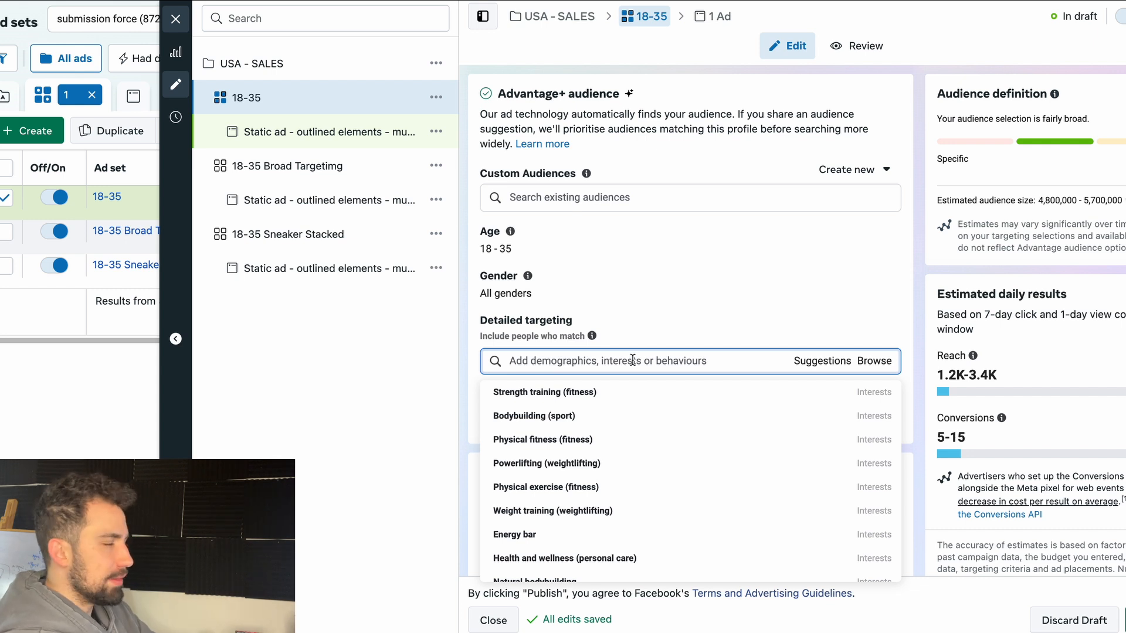
Step: Search detailed targeting for "street fashion" and add the Street fashion (clothing) interest
left_click(587, 361)
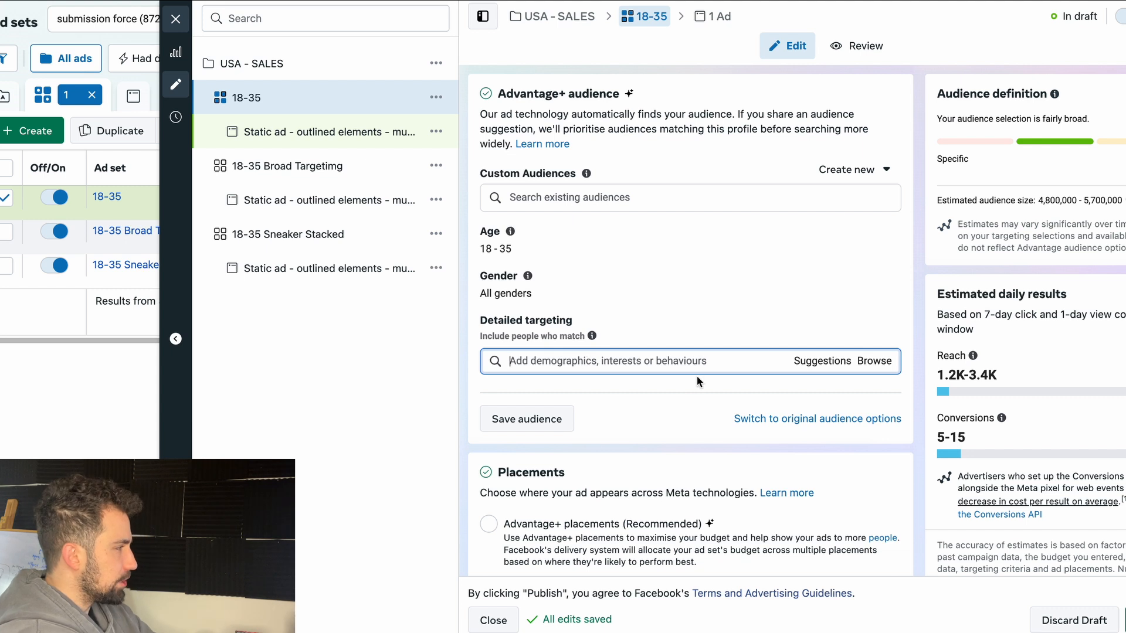
left_click(821, 360)
left_click(655, 356)
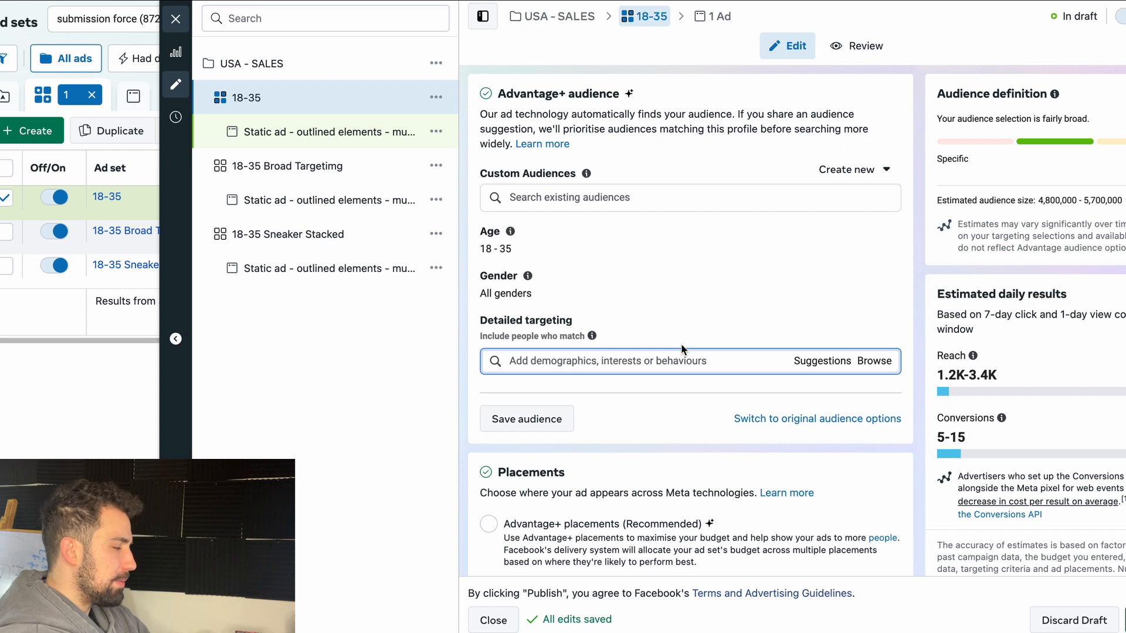
type("street fashion")
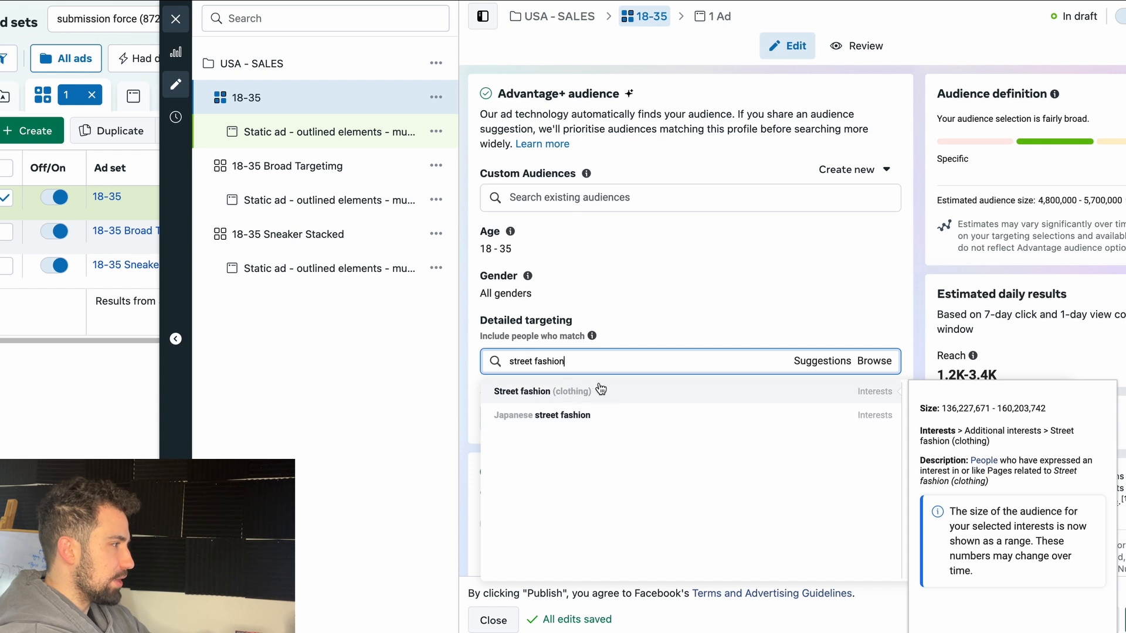
left_click(603, 391)
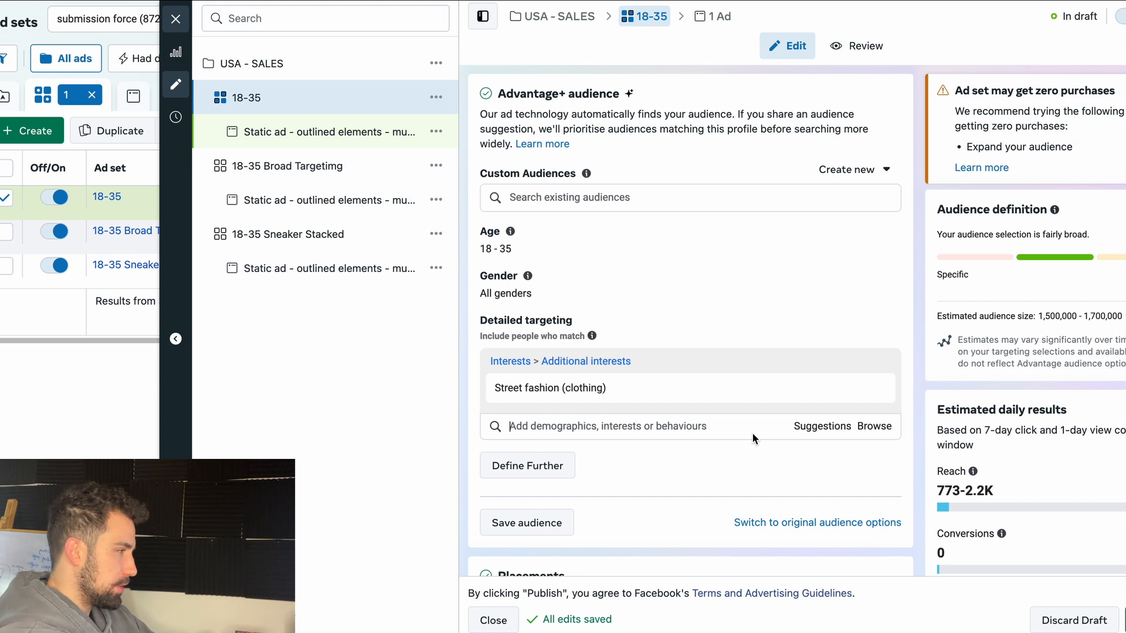
Step: Add the suggested interests Streetwear (clothing), Hip-hop fashion (clothing) and Clothing (clothing) to the detailed targeting
left_click(809, 429)
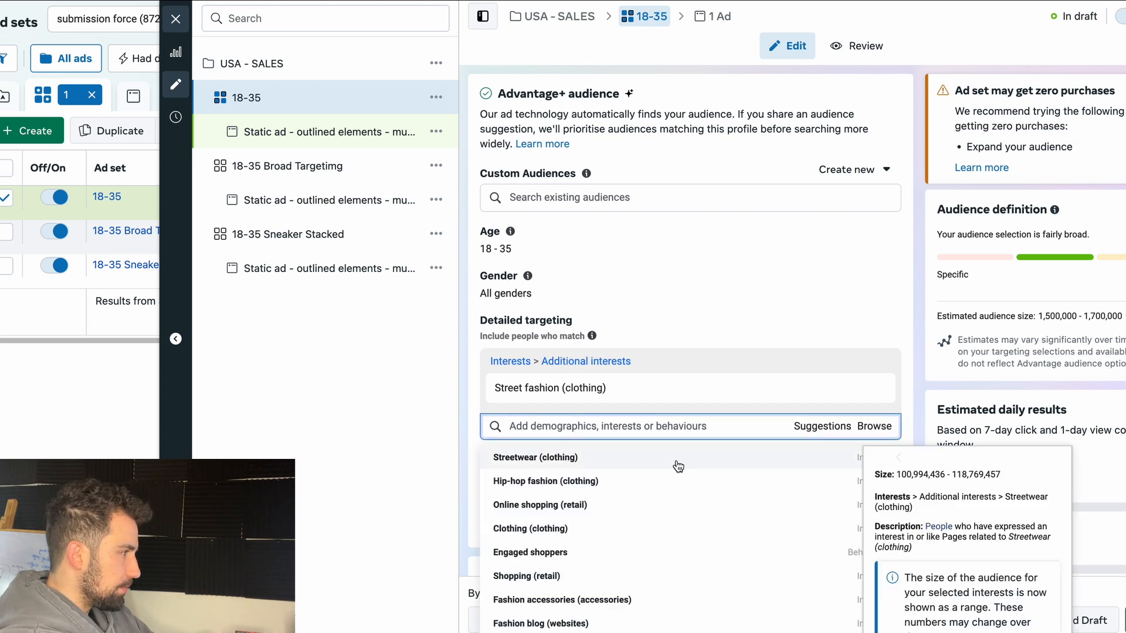
left_click(678, 466)
left_click(628, 489)
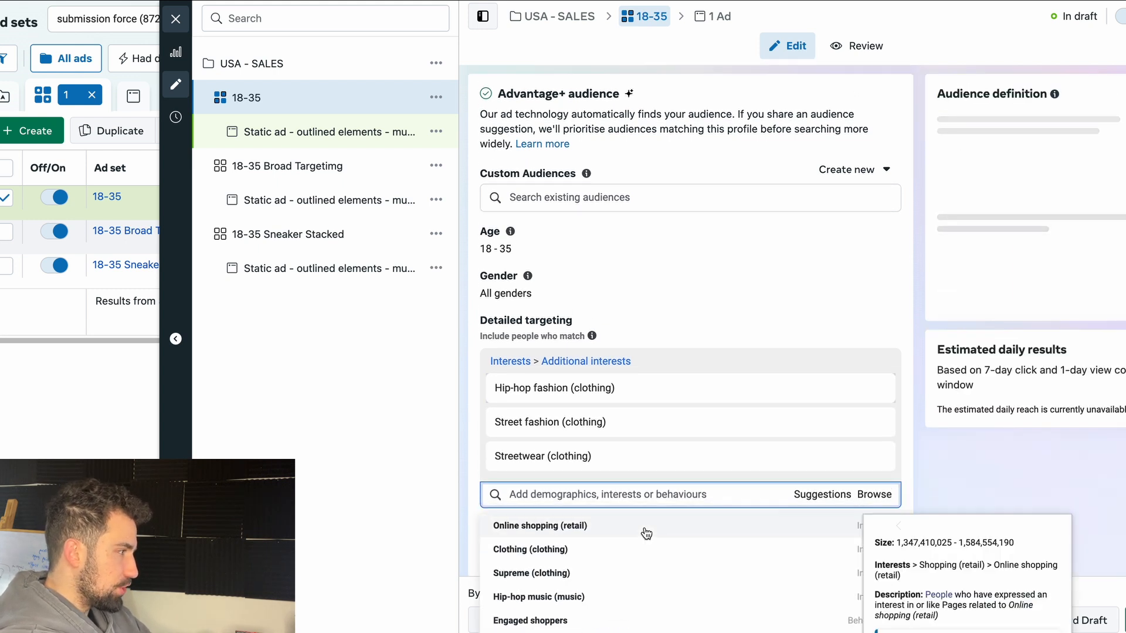
scroll(648, 532, "down", 1)
scroll(808, 405, "down", 2)
scroll(663, 481, "up", 1)
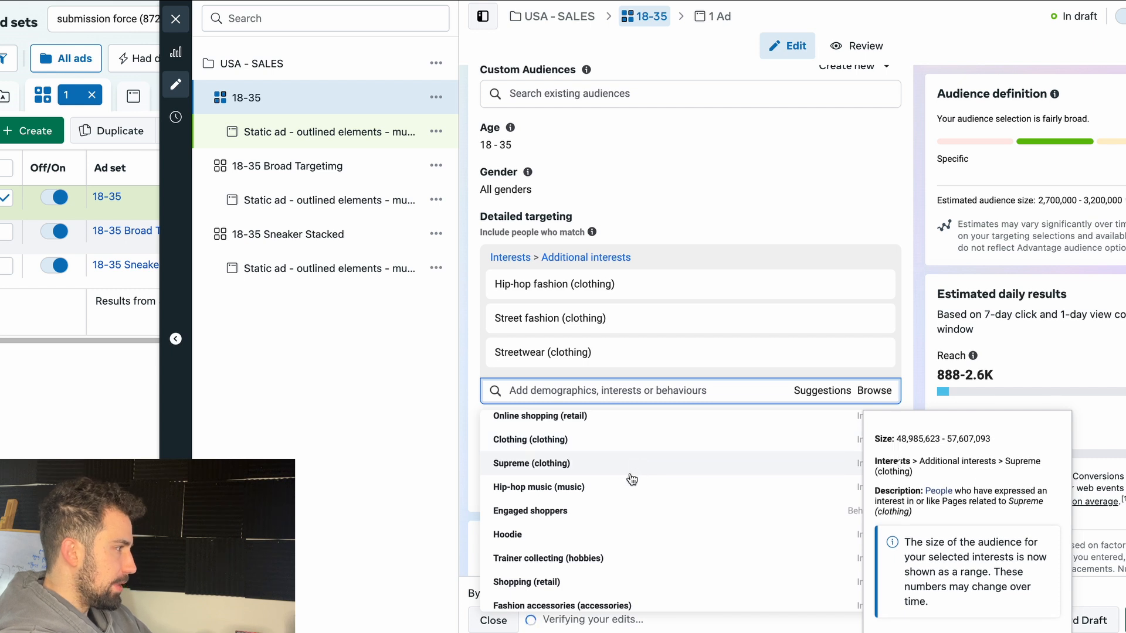
left_click(606, 446)
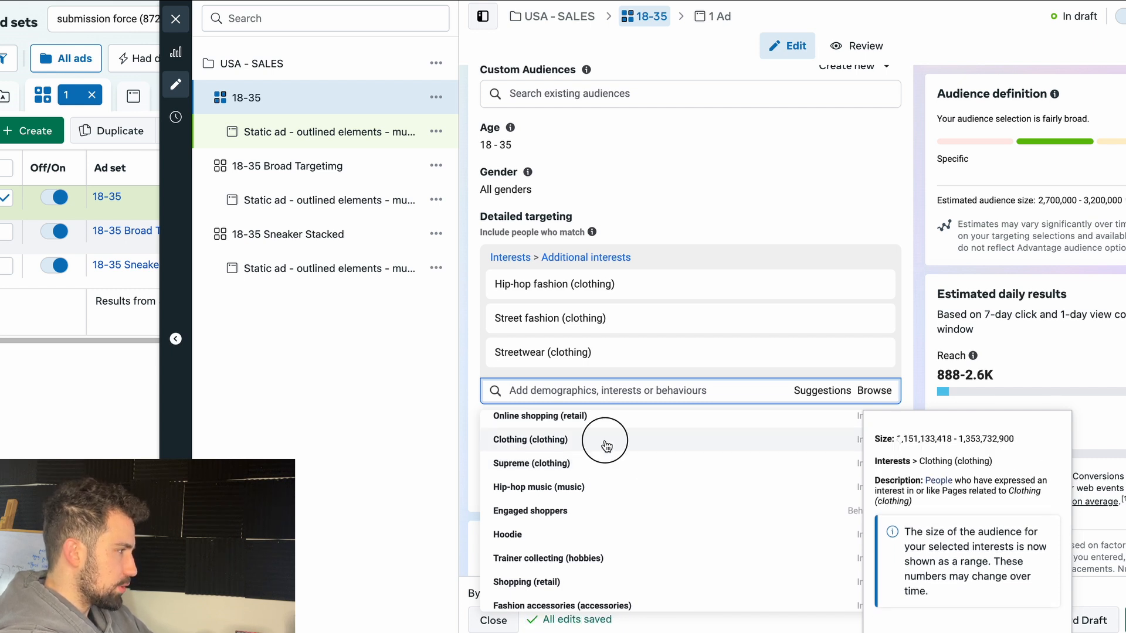
Step: Extend the detailed targeting with the suggested garment interests Hoodie, T-shirt (clothing) and Jumper (clothing)
scroll(616, 595, "down", 1)
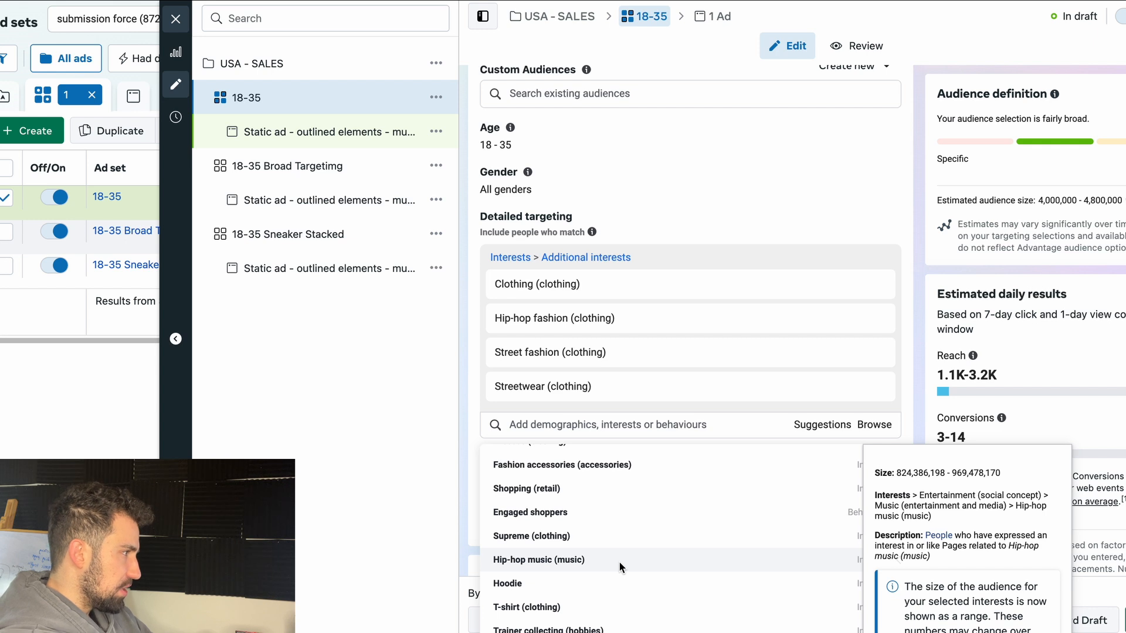
scroll(588, 583, "down", 1)
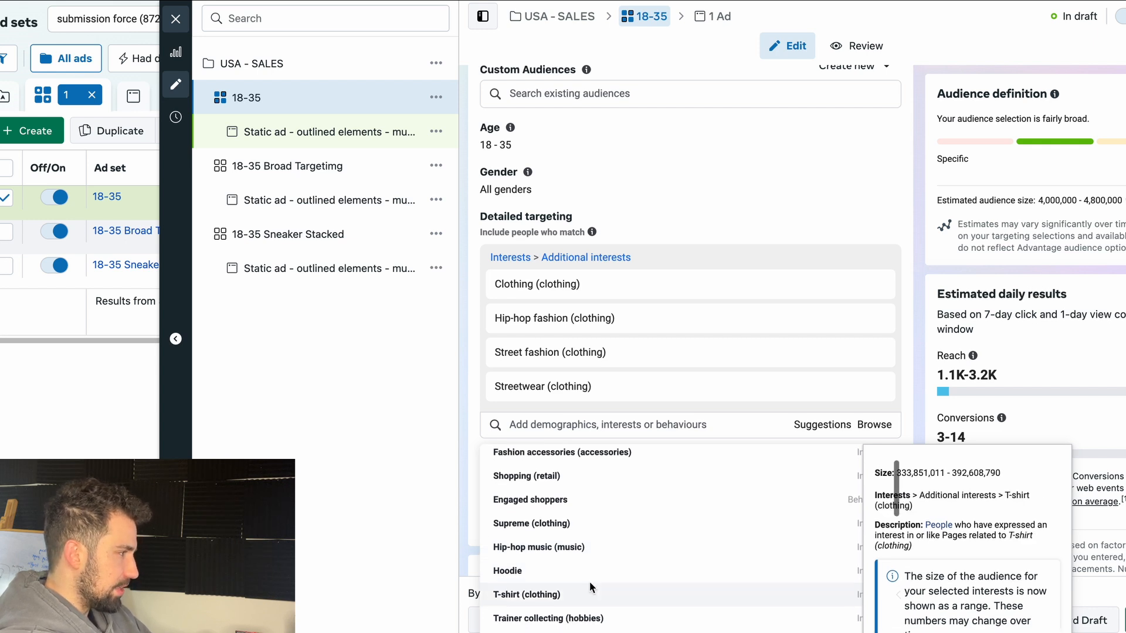
left_click(606, 545)
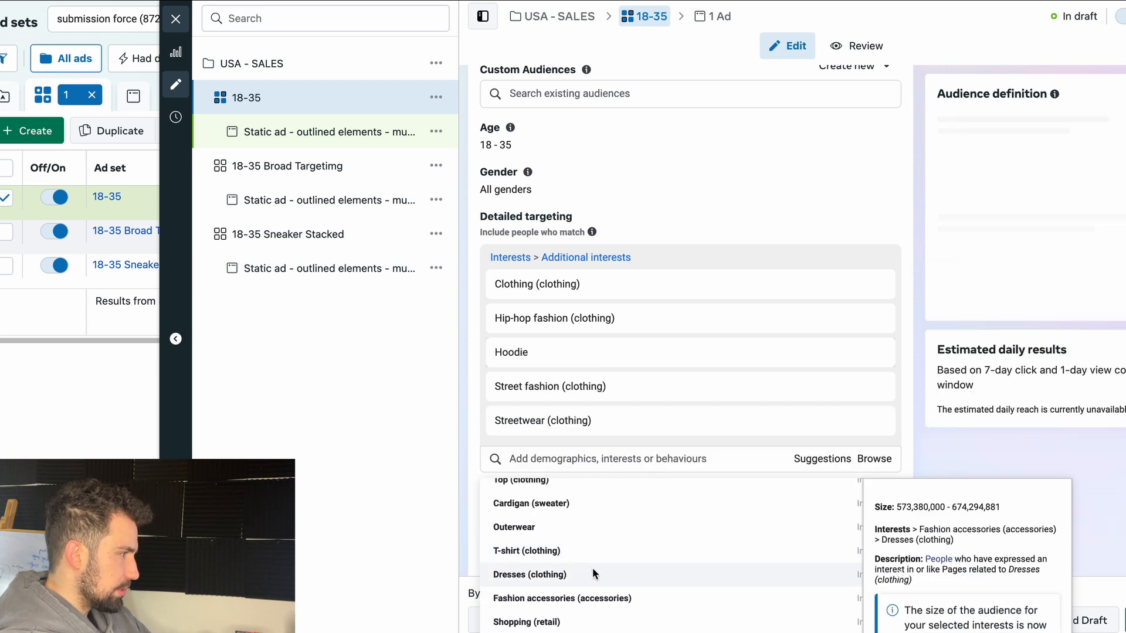
left_click(587, 550)
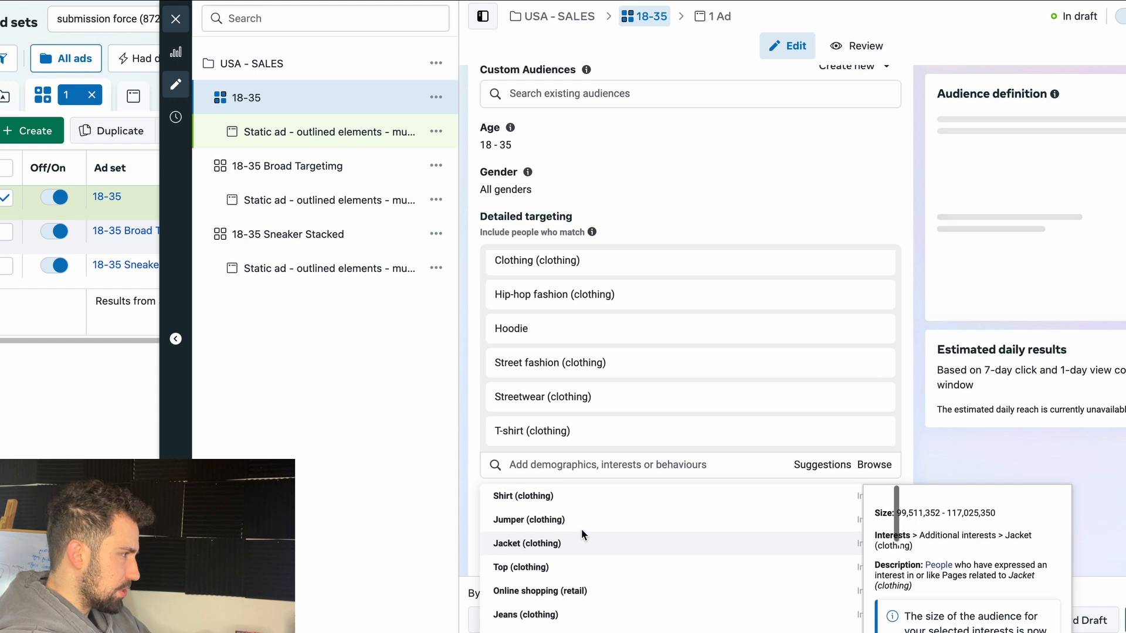
left_click(565, 523)
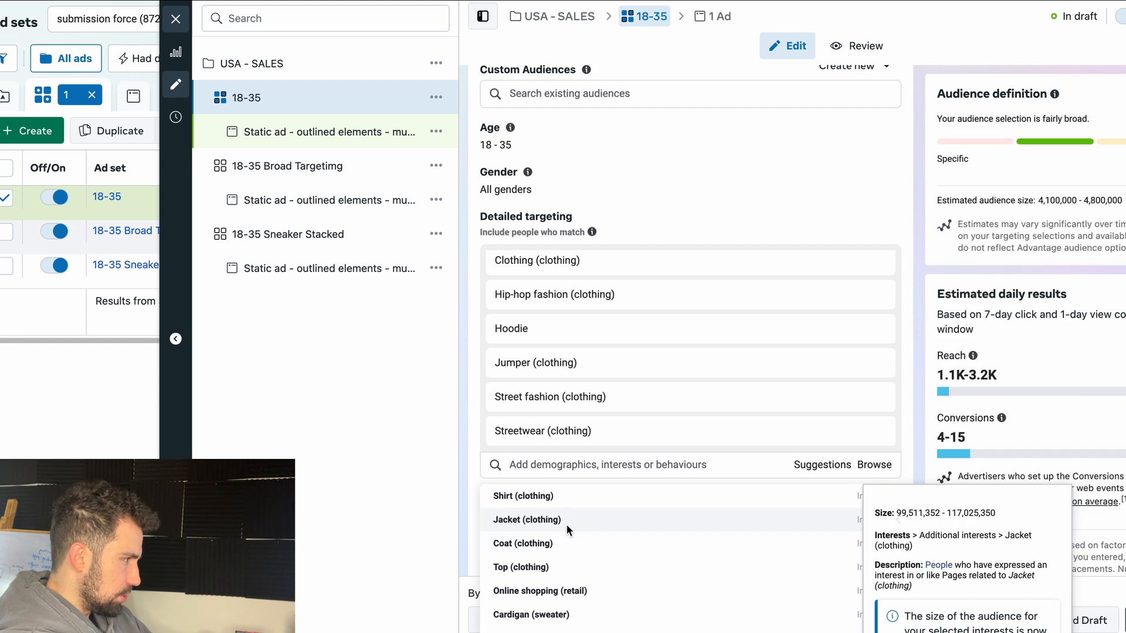
Step: Add the suggested interests Jacket (clothing), Coat (clothing), Top (clothing) and Fashion accessories (accessories) to the detailed targeting, reviewing the selected list
left_click(566, 529)
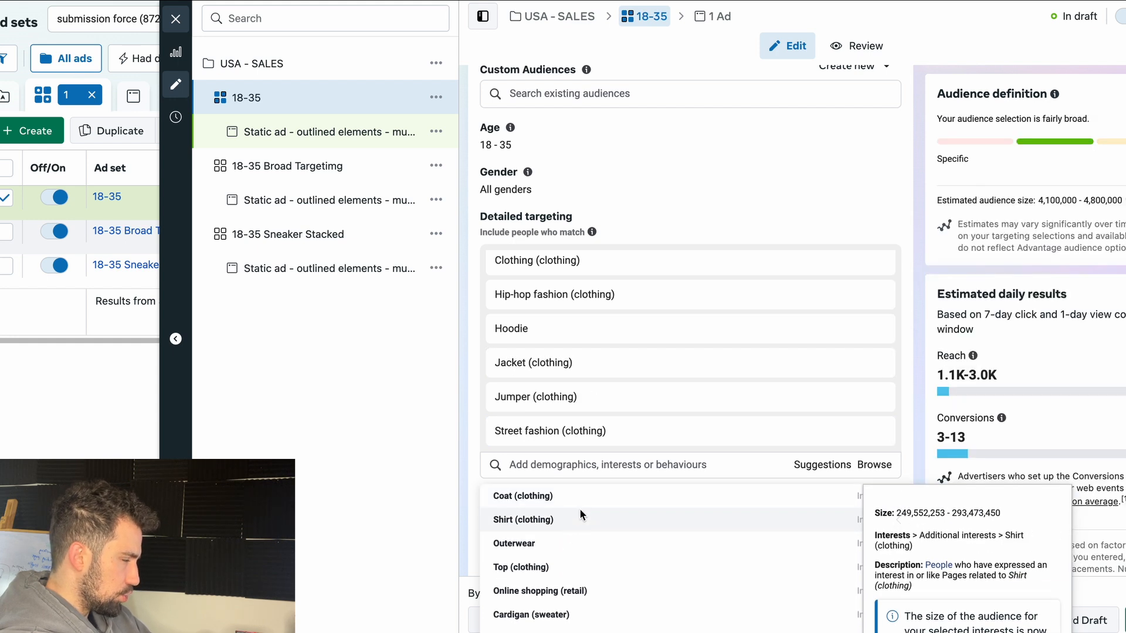
left_click(588, 498)
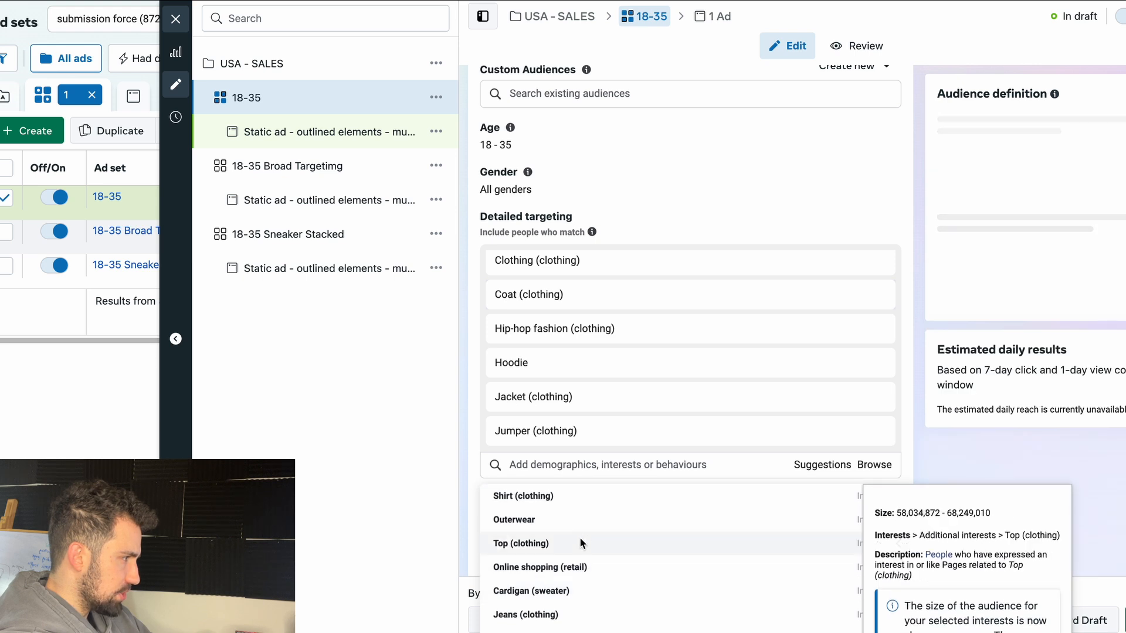
left_click(629, 543)
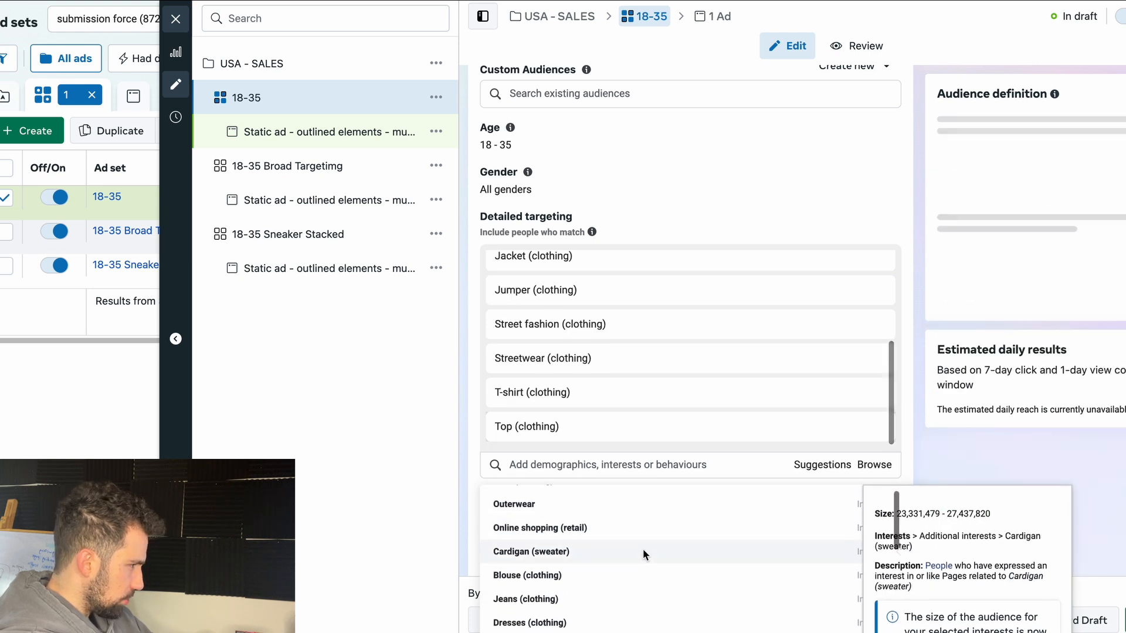
scroll(628, 558, "down", 3)
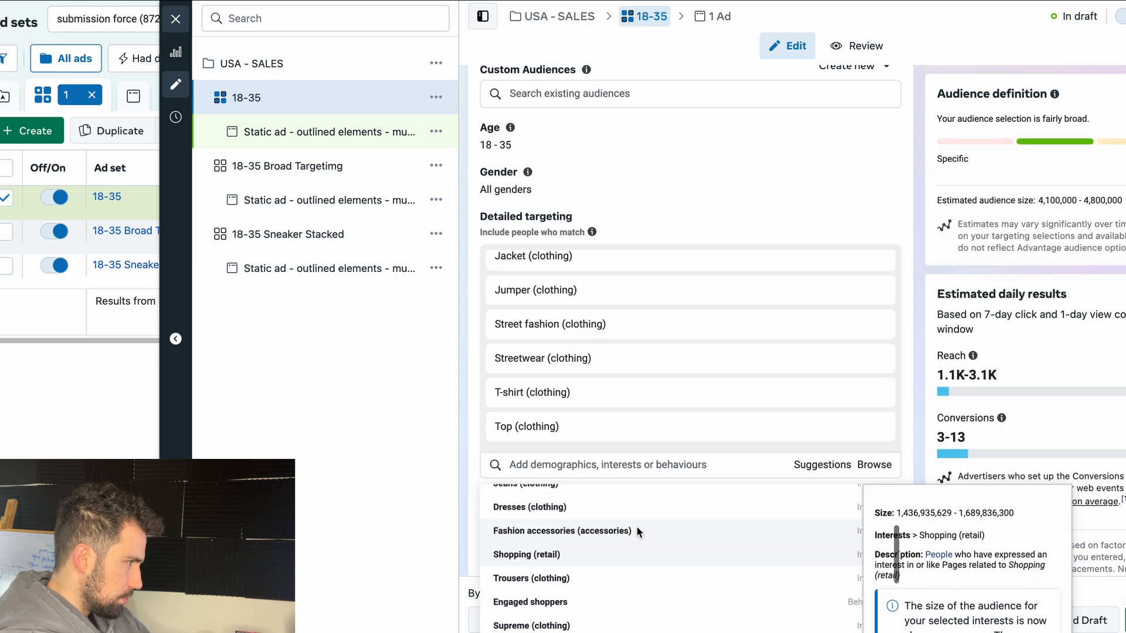
left_click(632, 533)
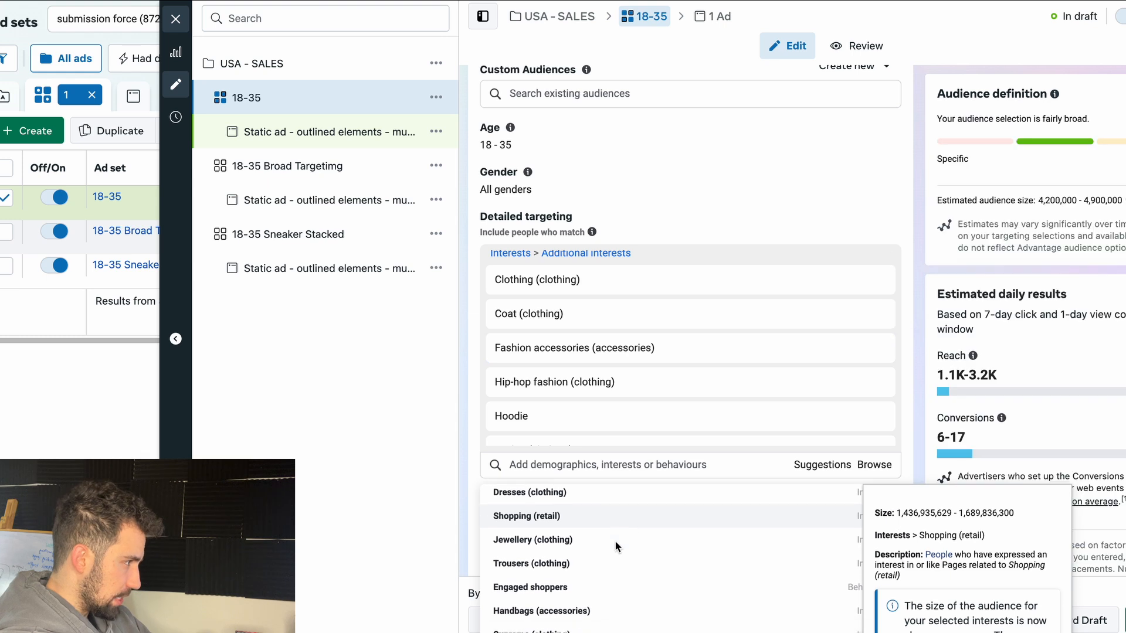
scroll(615, 540, "down", 2)
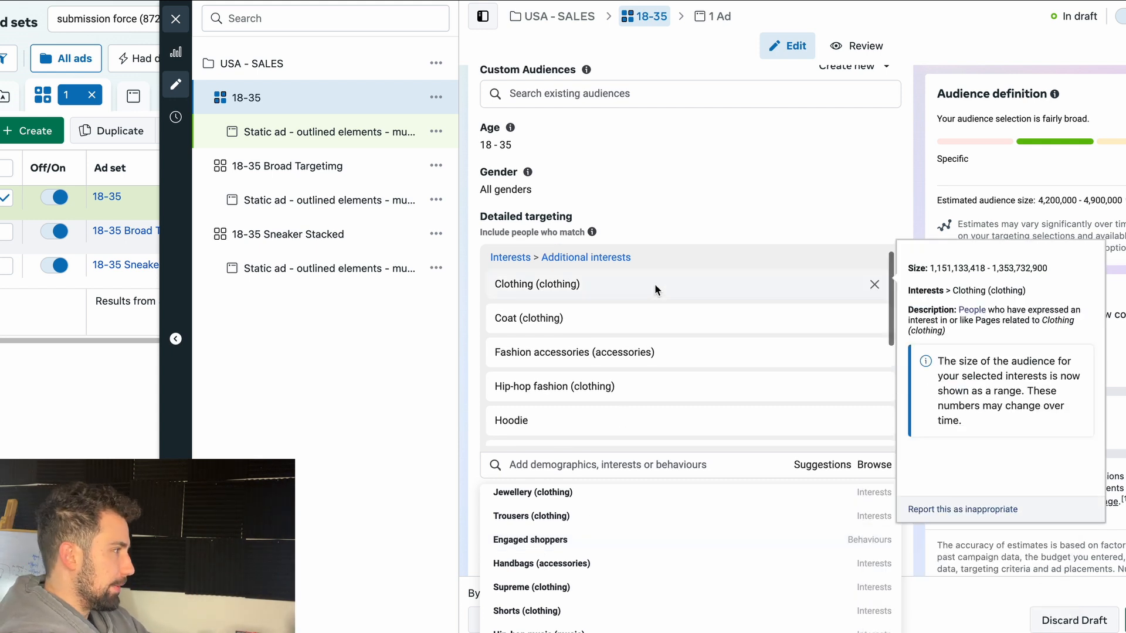
scroll(586, 364, "down", 4)
scroll(736, 297, "up", 4)
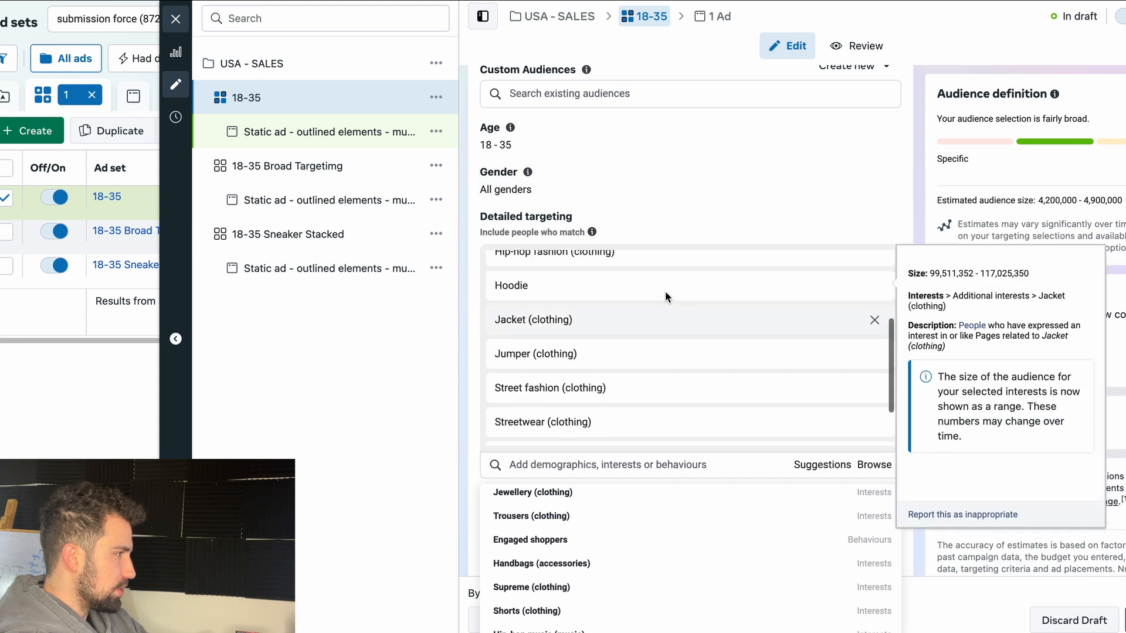
scroll(656, 327, "down", 5)
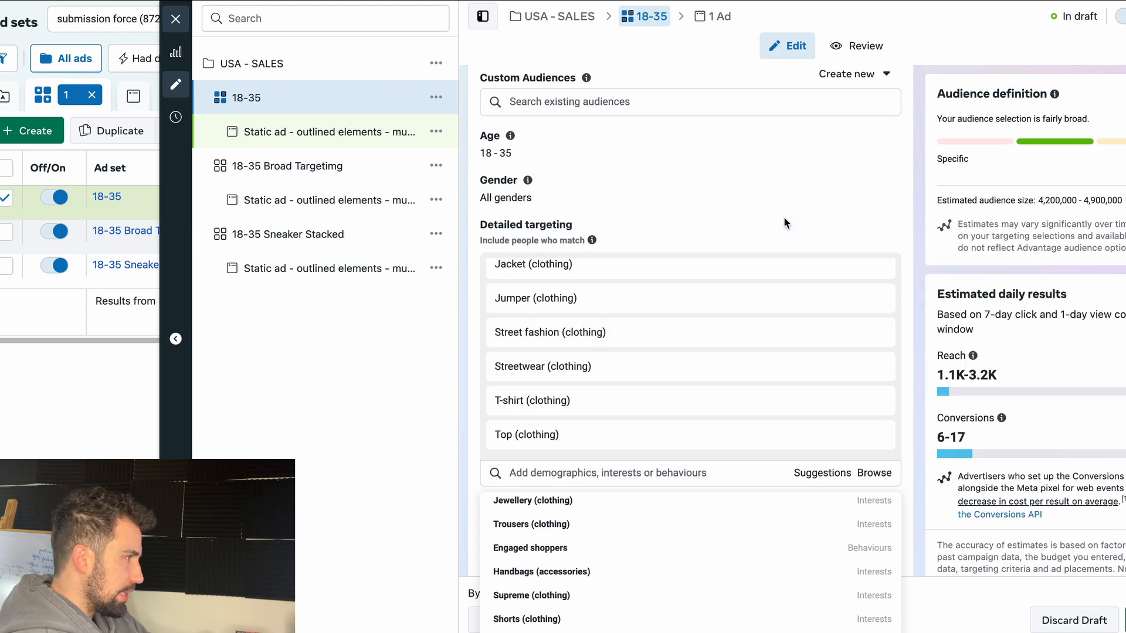
Step: Rename the 18-35 ad set as "18-35 Fashion Stacked Audience"
scroll(784, 221, "up", 15)
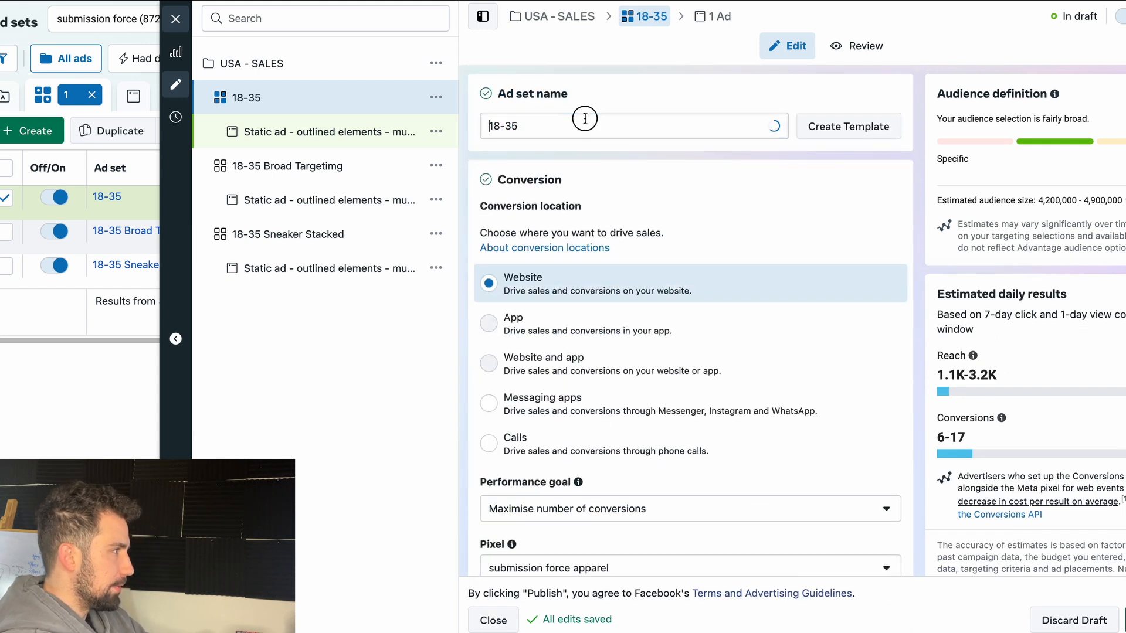
left_click(583, 122)
type("a")
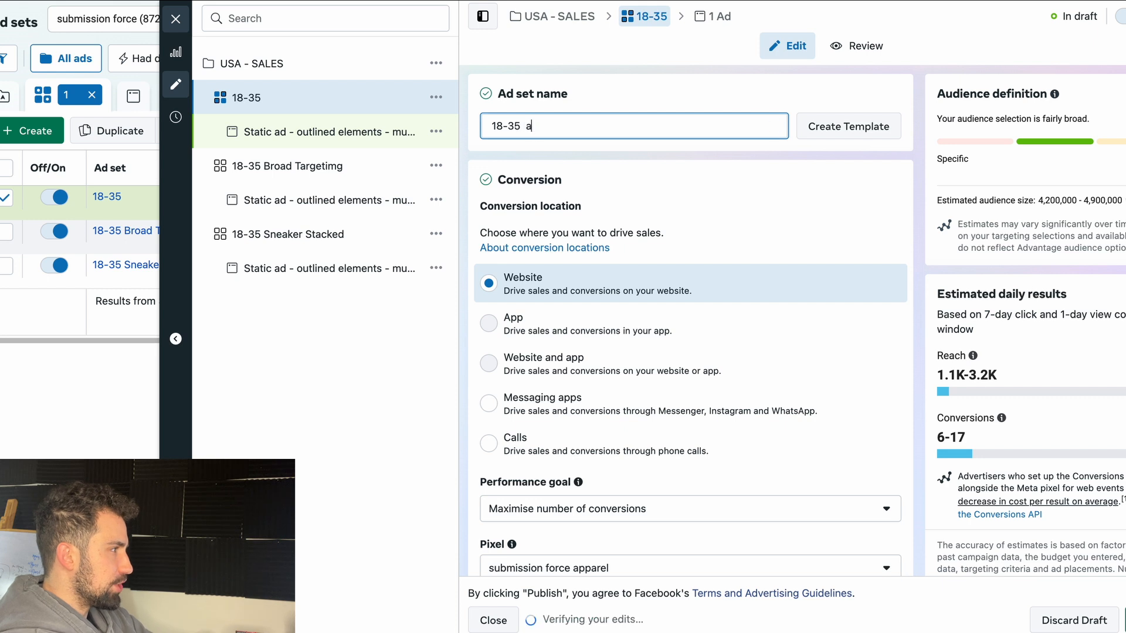
key("BackSpace")
type("Fashio")
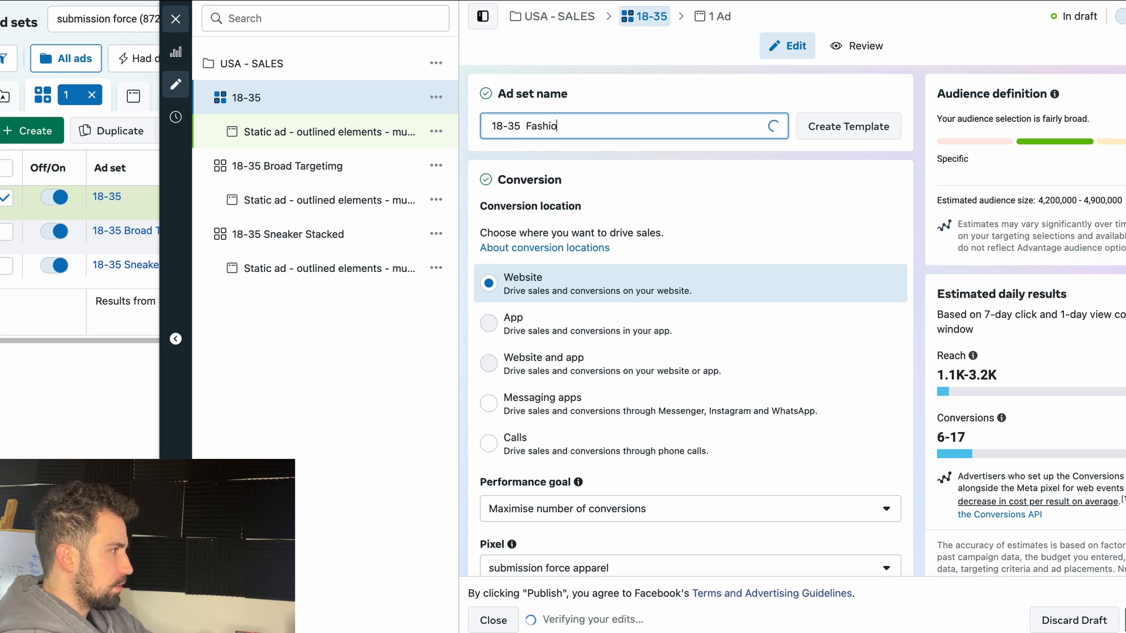
type("n Stacked A")
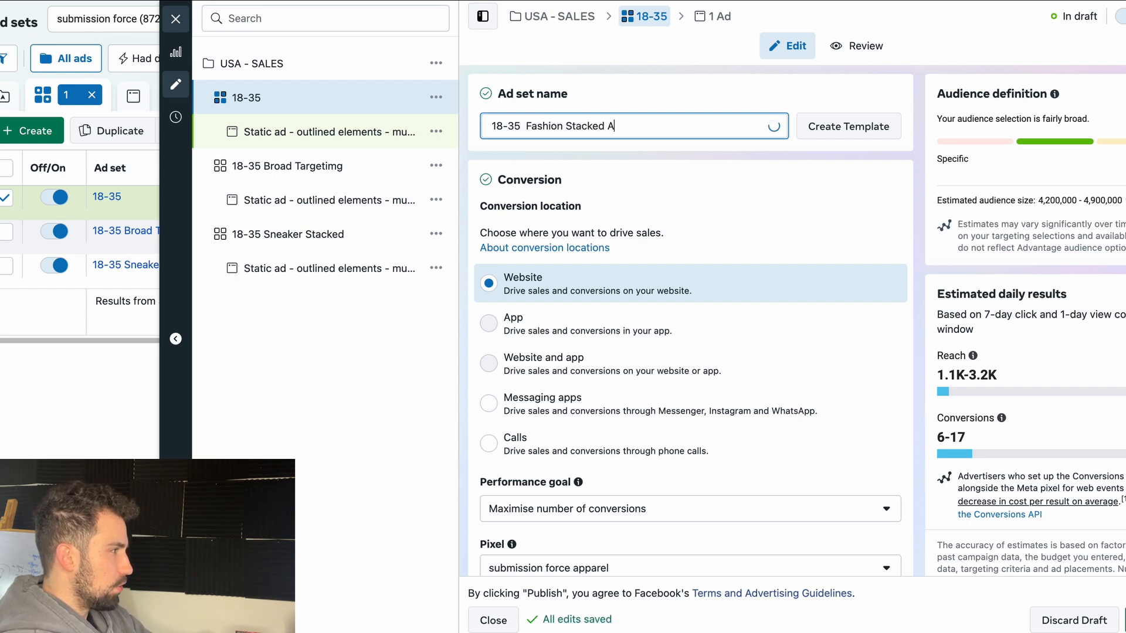
type("udience")
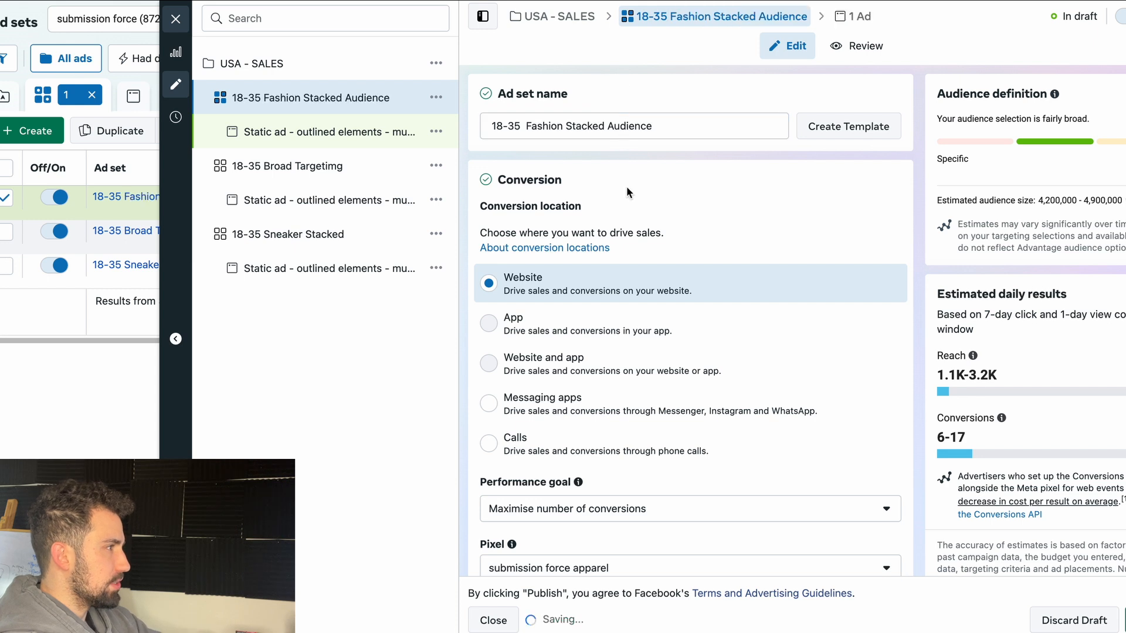
scroll(655, 227, "down", 15)
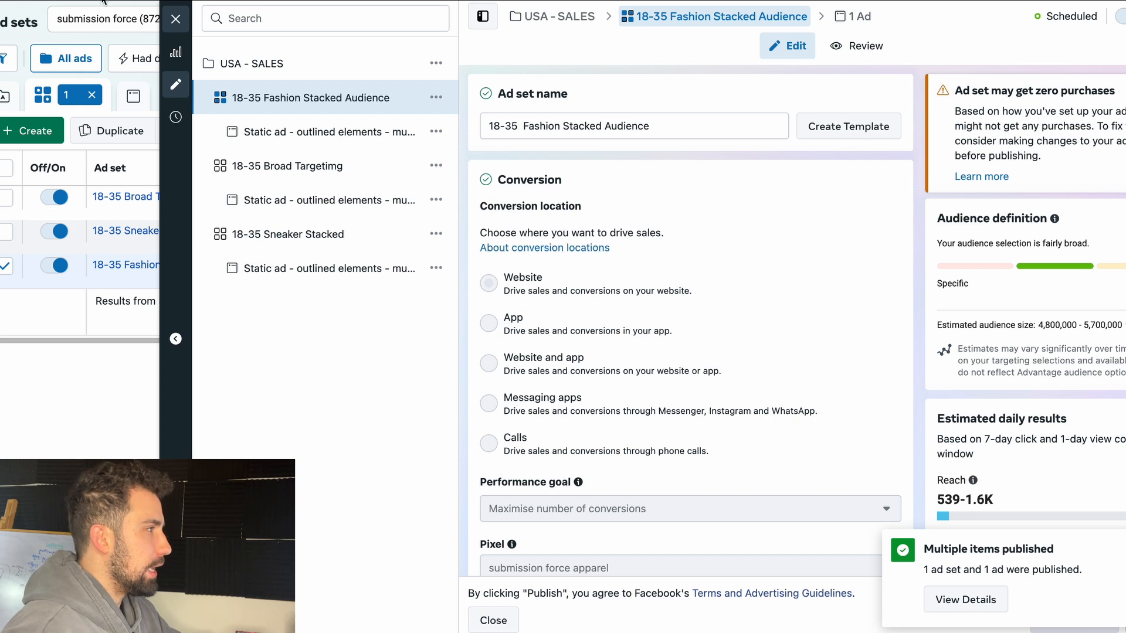
Step: Close the ad set editor and return to the list of ad sets
right_click(174, 28)
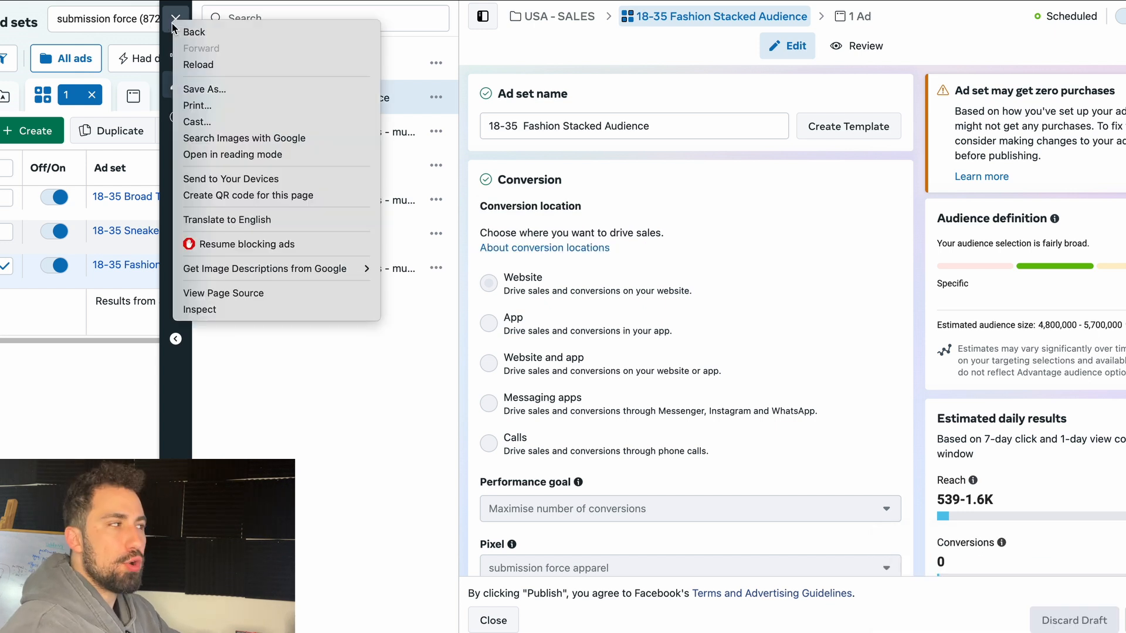
left_click(175, 19)
left_click(176, 20)
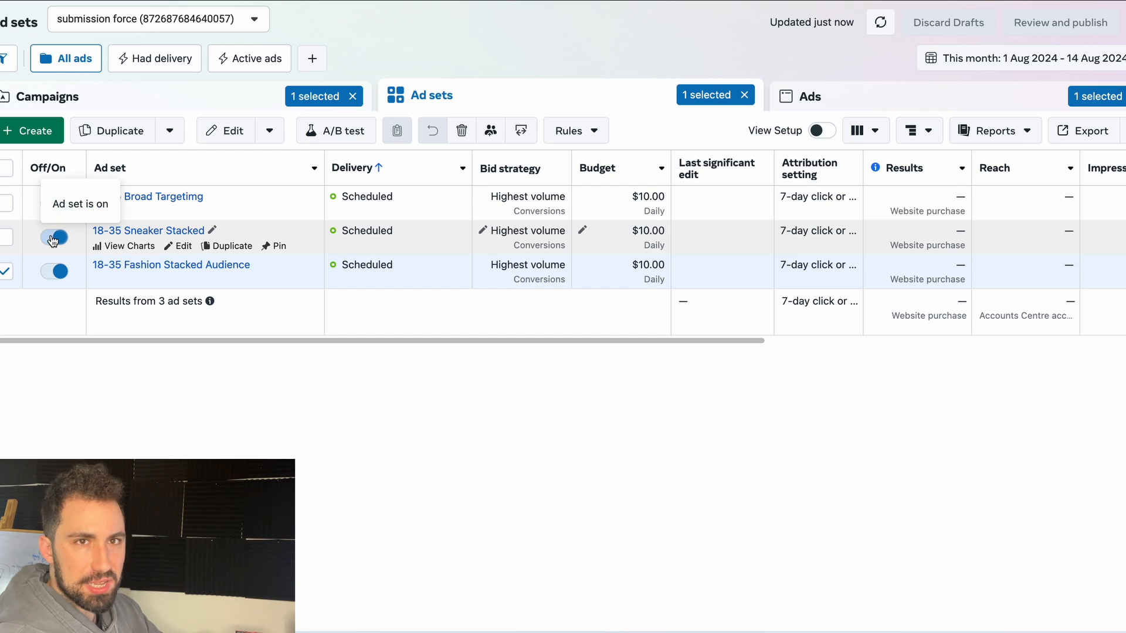
Step: Review the USA - SALES campaign's settings, including its Advantage campaign budget, and check its ad sets
left_click(180, 90)
left_click(169, 214)
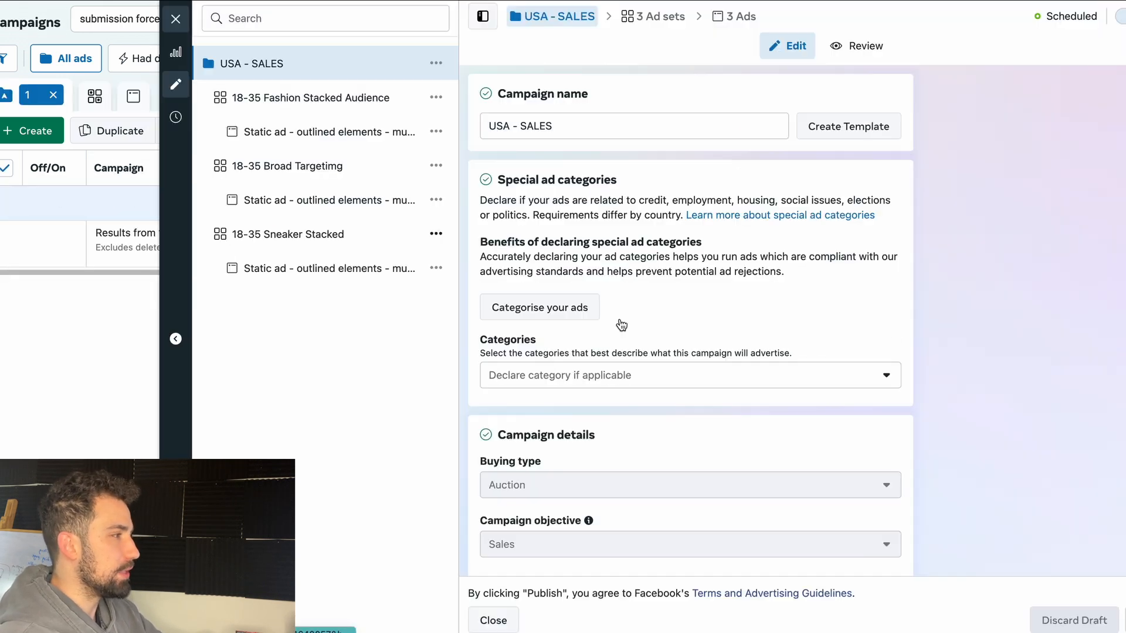
scroll(892, 342, "down", 10)
scroll(842, 234, "up", 1)
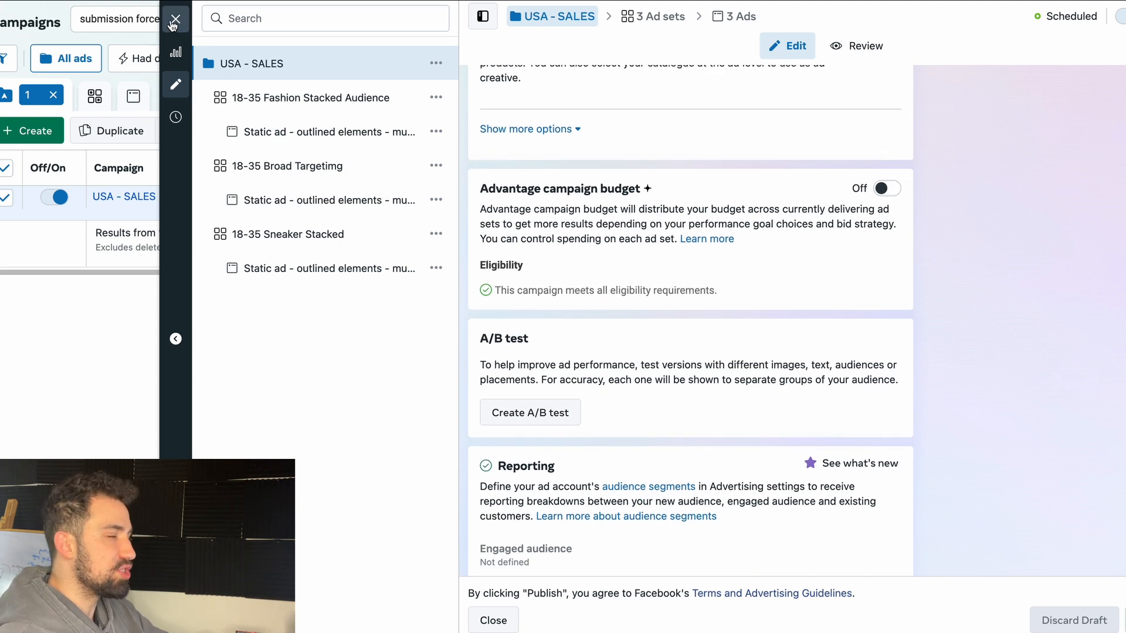
left_click(176, 19)
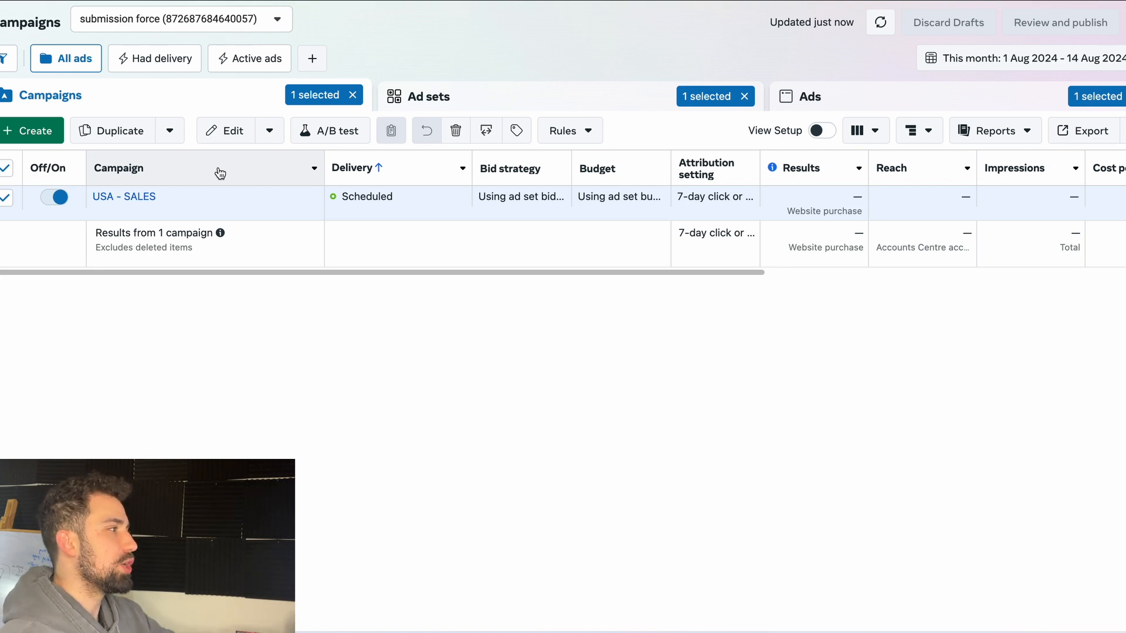
left_click(378, 107)
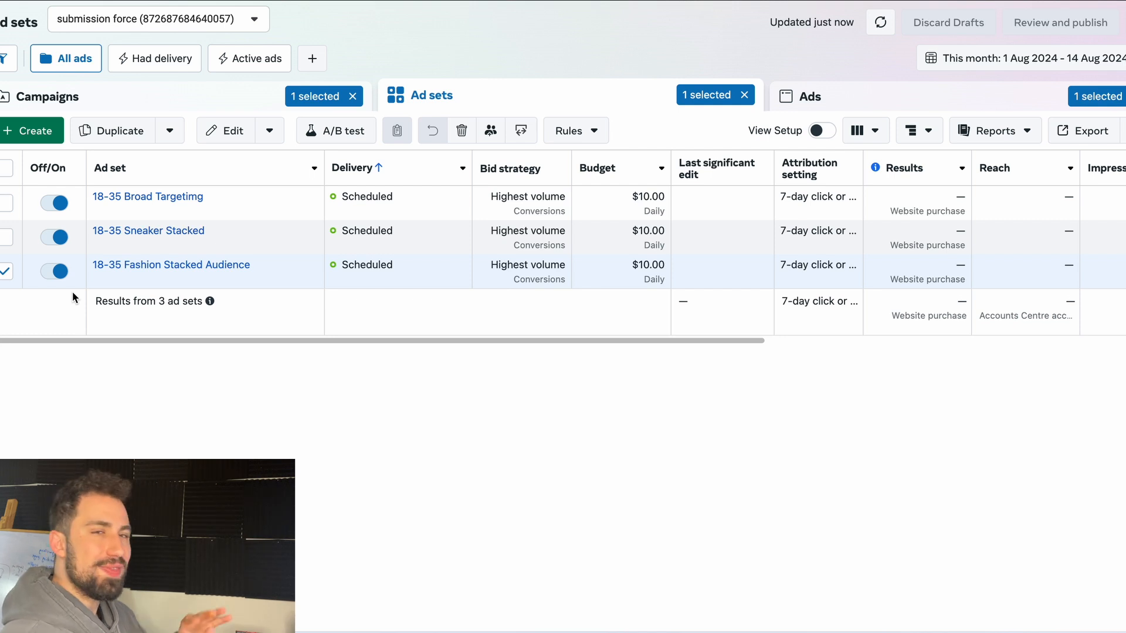
left_click(154, 104)
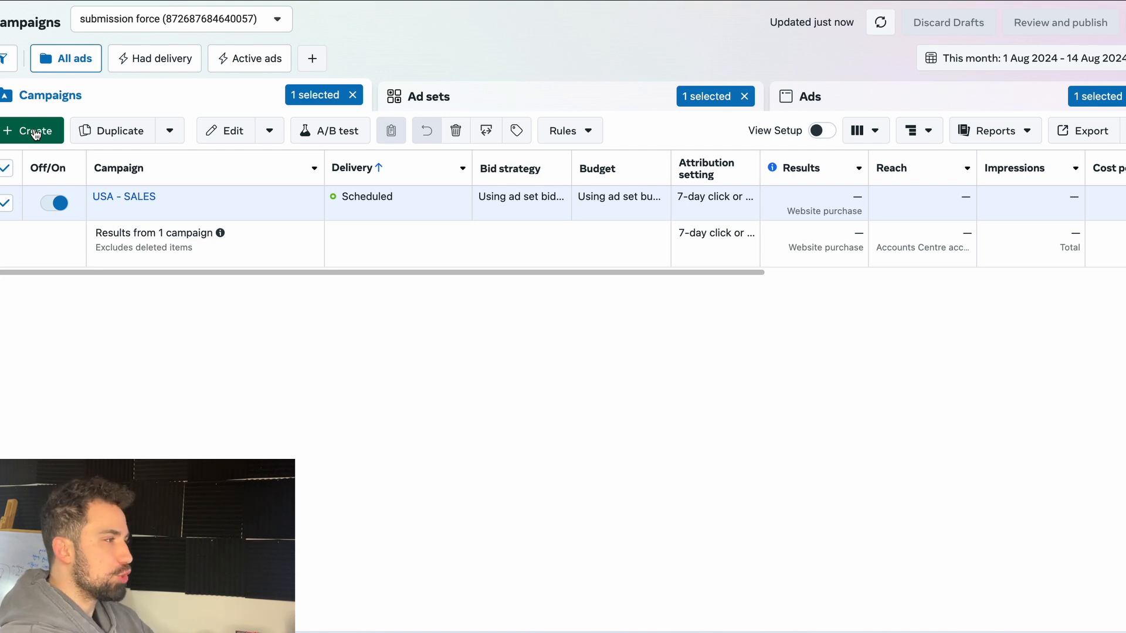
Step: Create a new auction campaign with the Sales objective and the Manual sales campaign setup
left_click(35, 133)
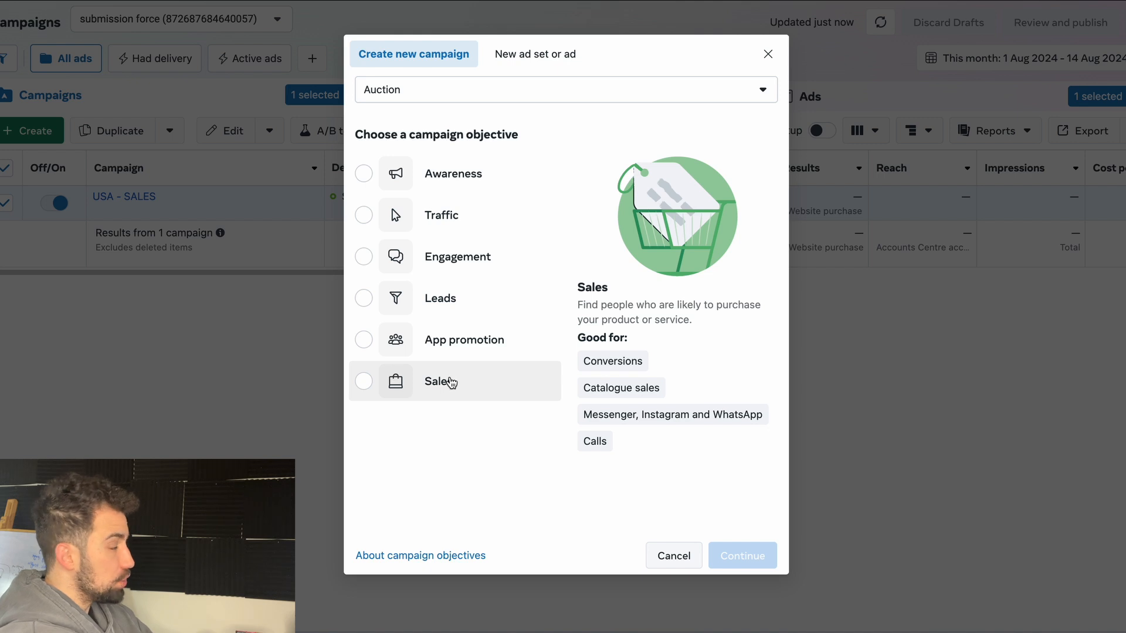
left_click(487, 391)
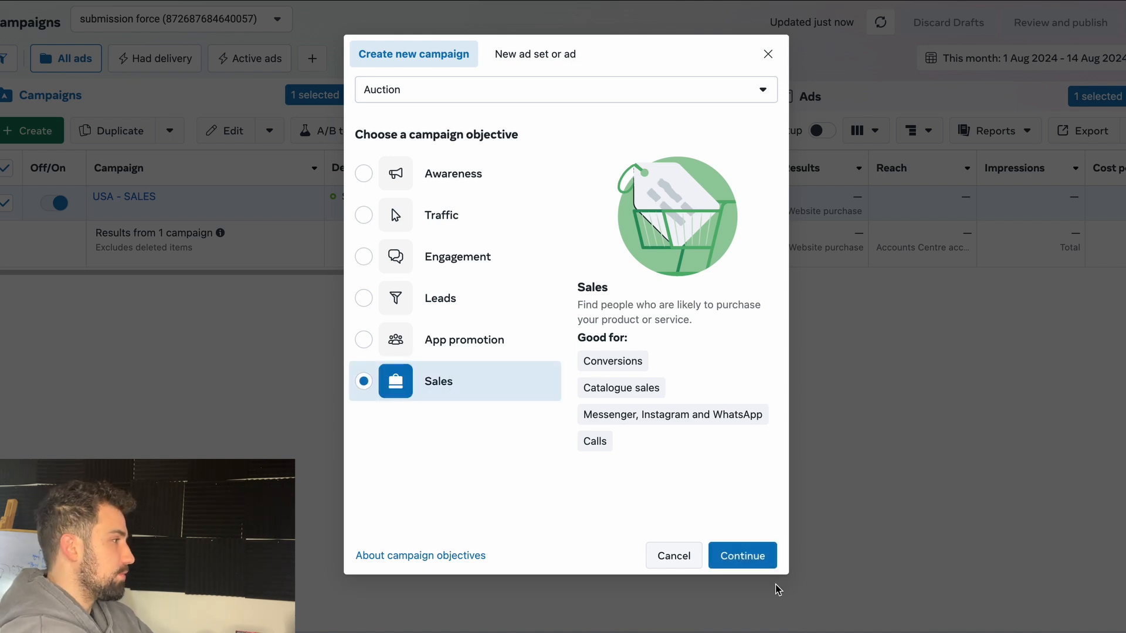
left_click(748, 554)
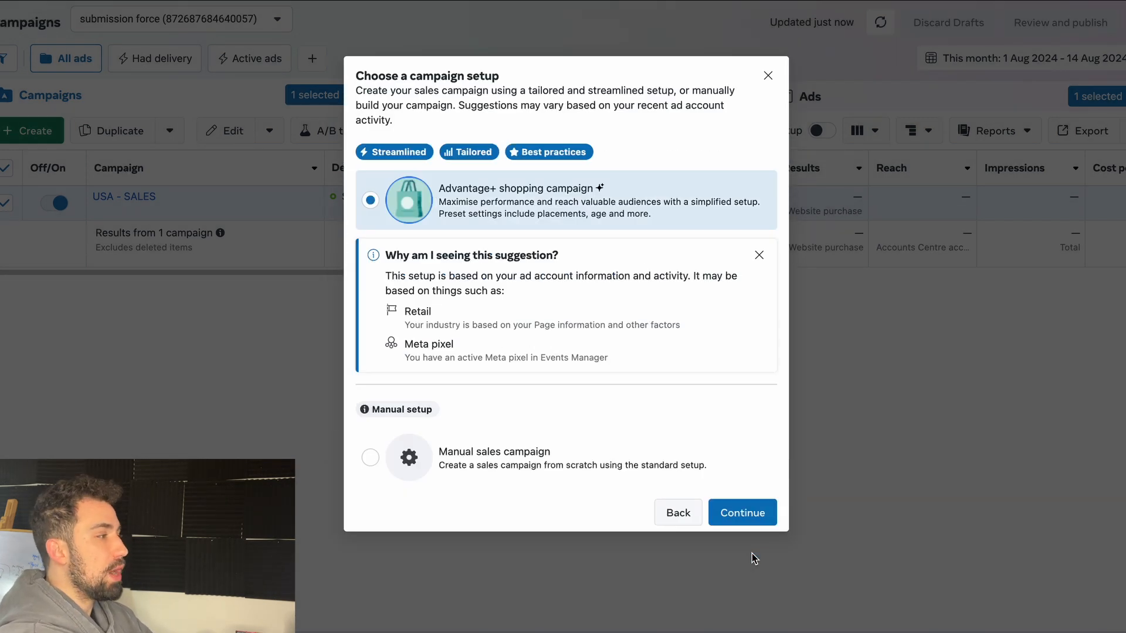
left_click(656, 450)
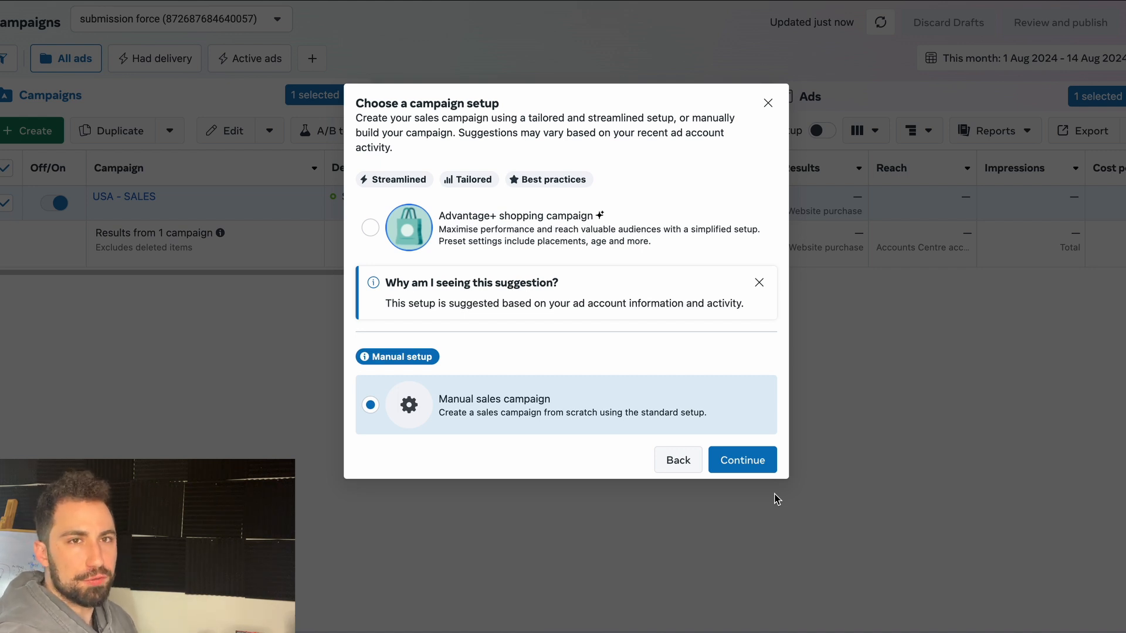
left_click(764, 456)
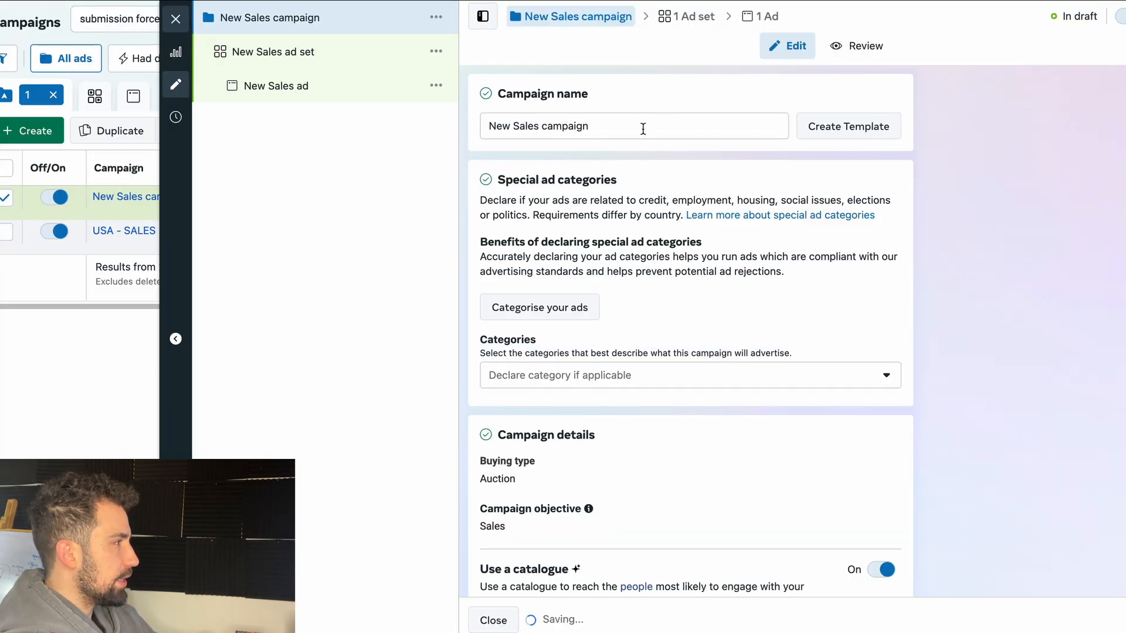
triple_click(643, 129)
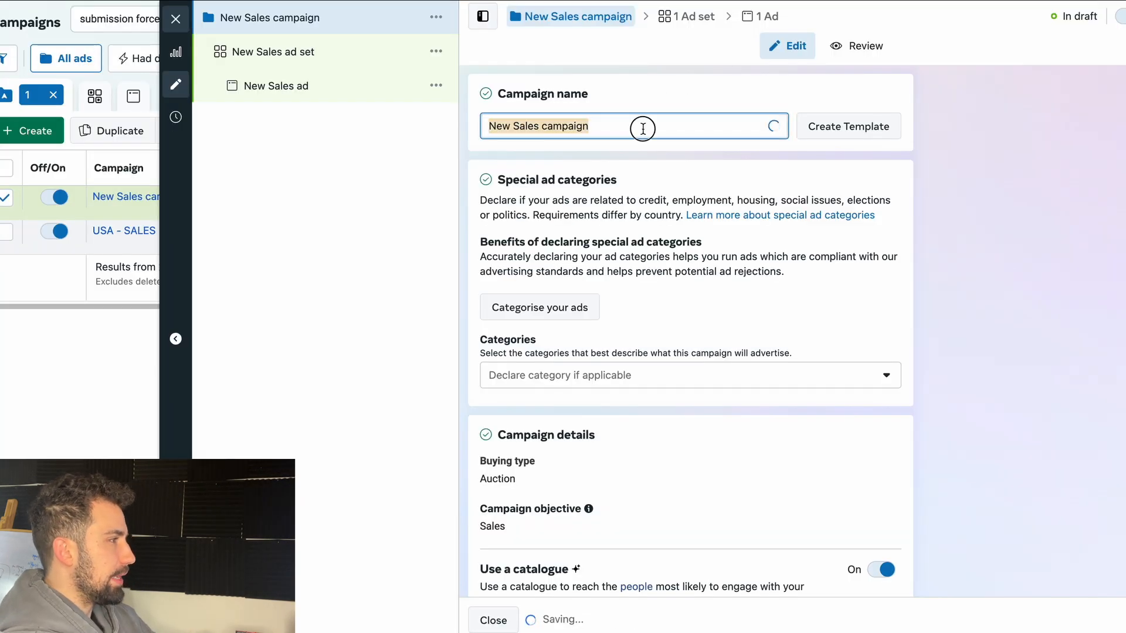
type("USA")
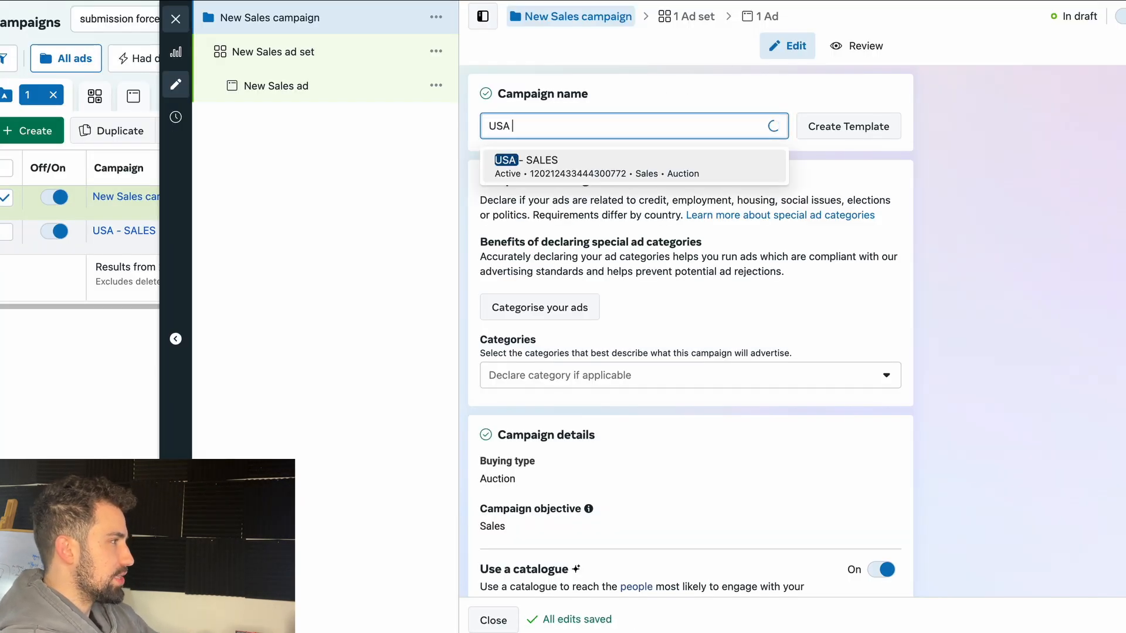
type(" -")
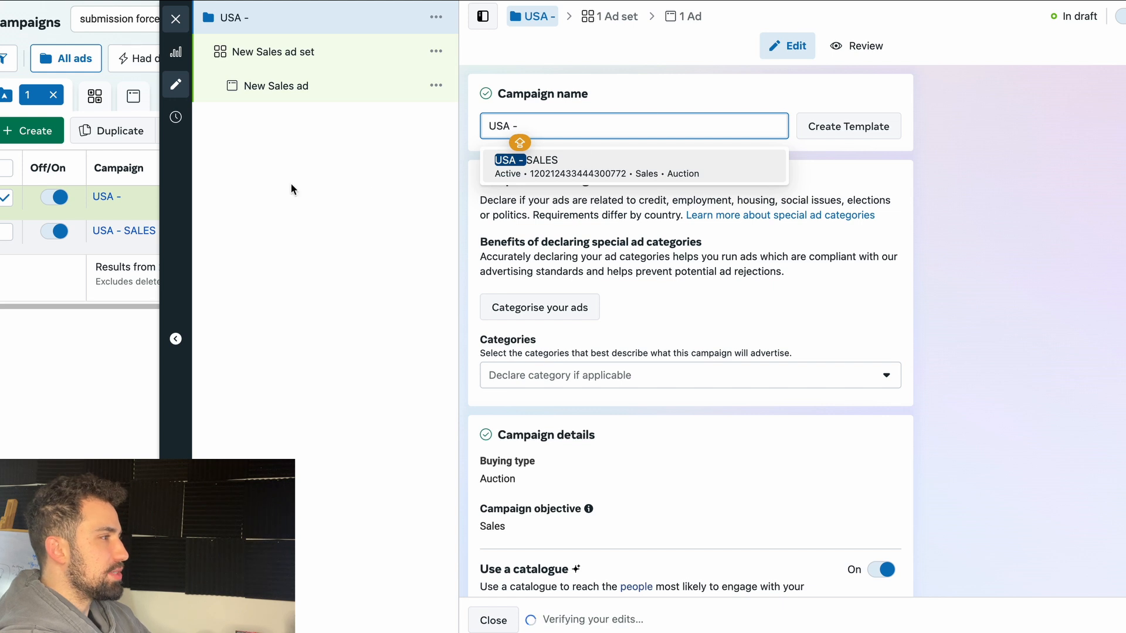
Step: Name the new campaign "AUS - Remarketing - SALE"
triple_click(512, 124)
type("AU")
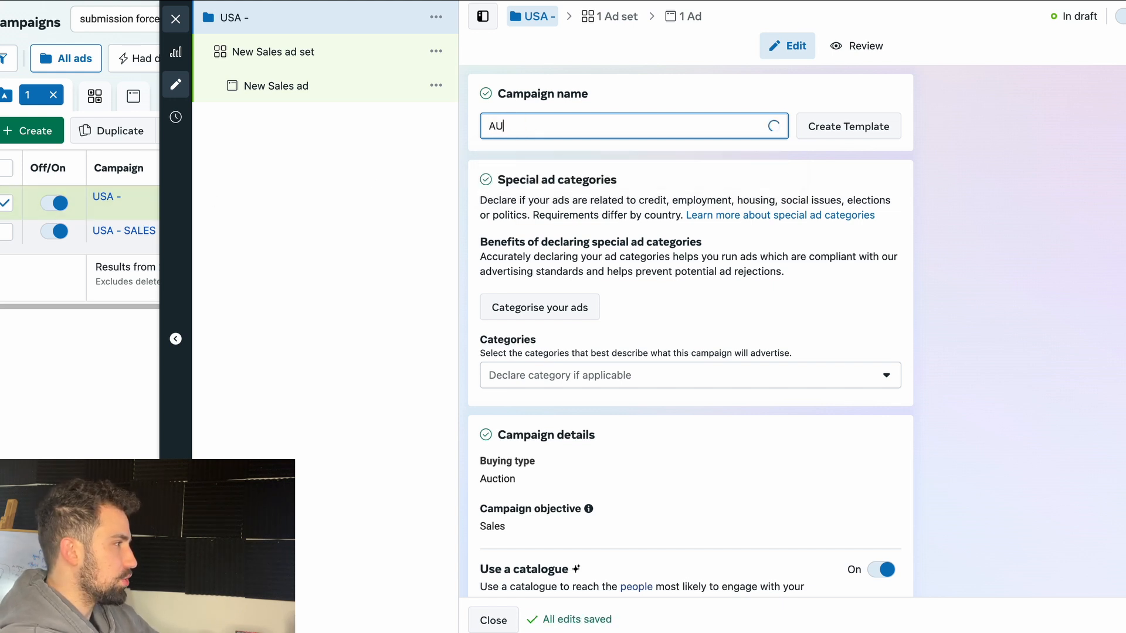
type("S - ")
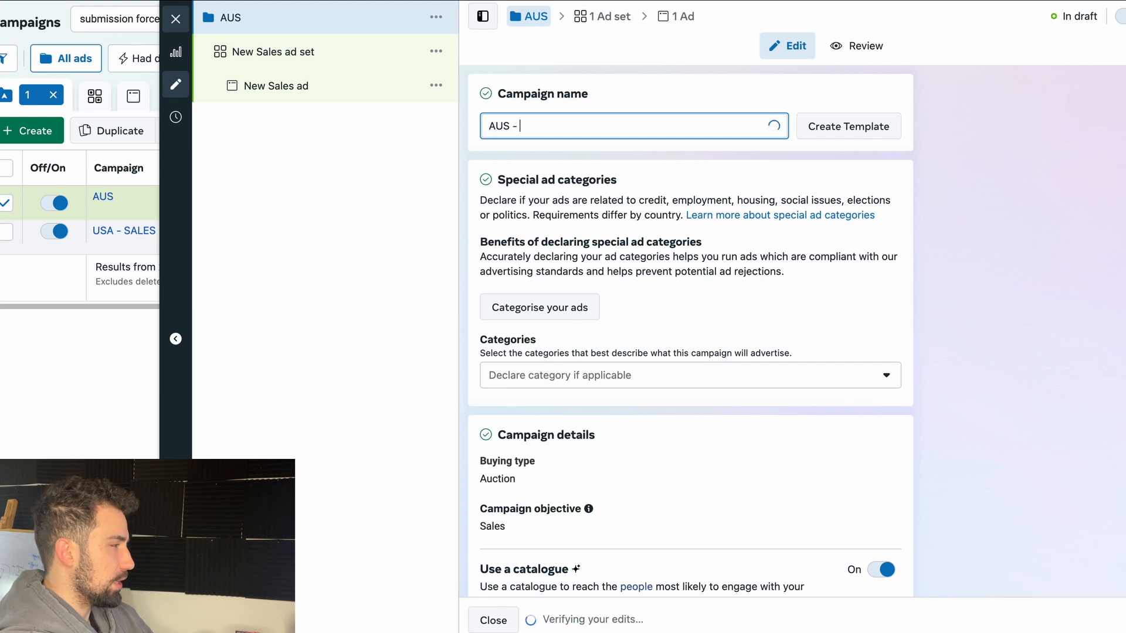
type("R")
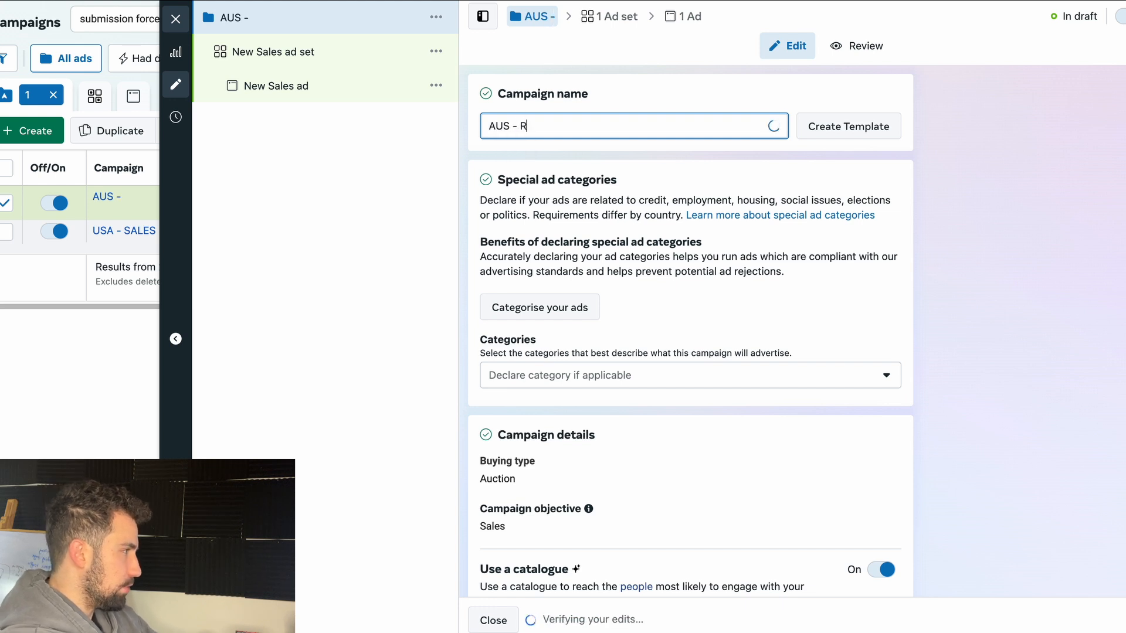
type("emarketing -")
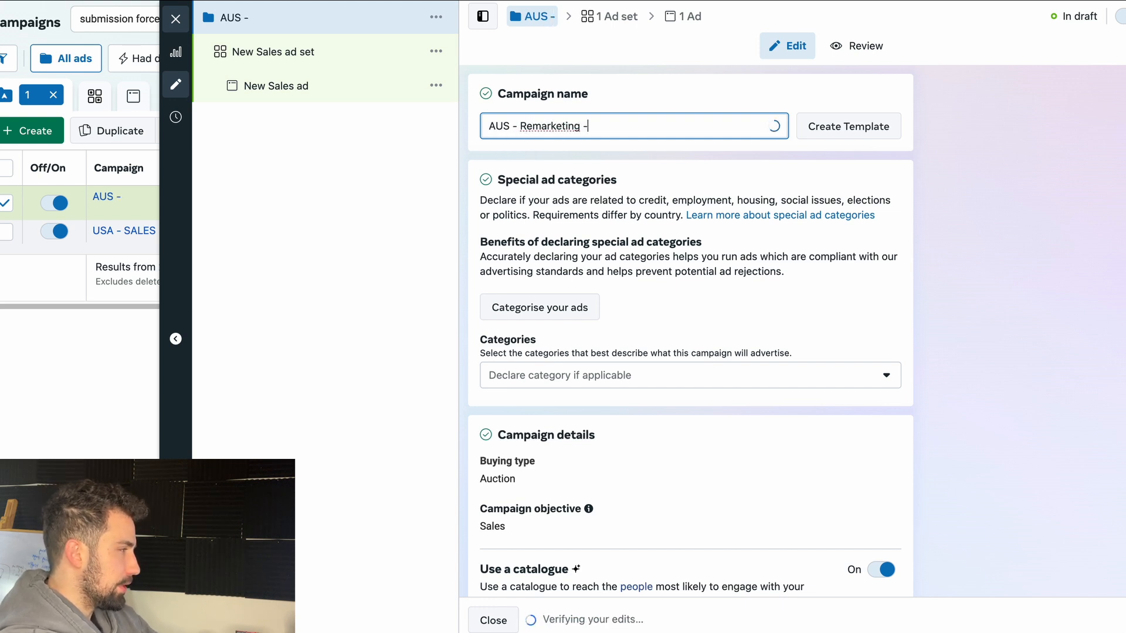
type(" SAle")
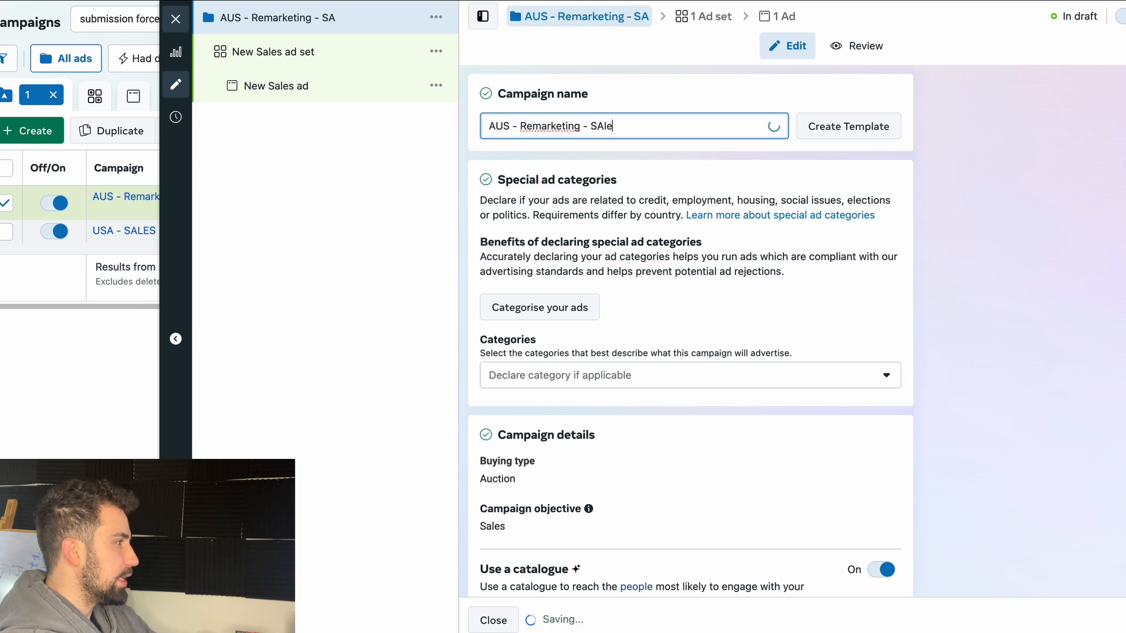
key("BackSpace")
key("BackSpace")
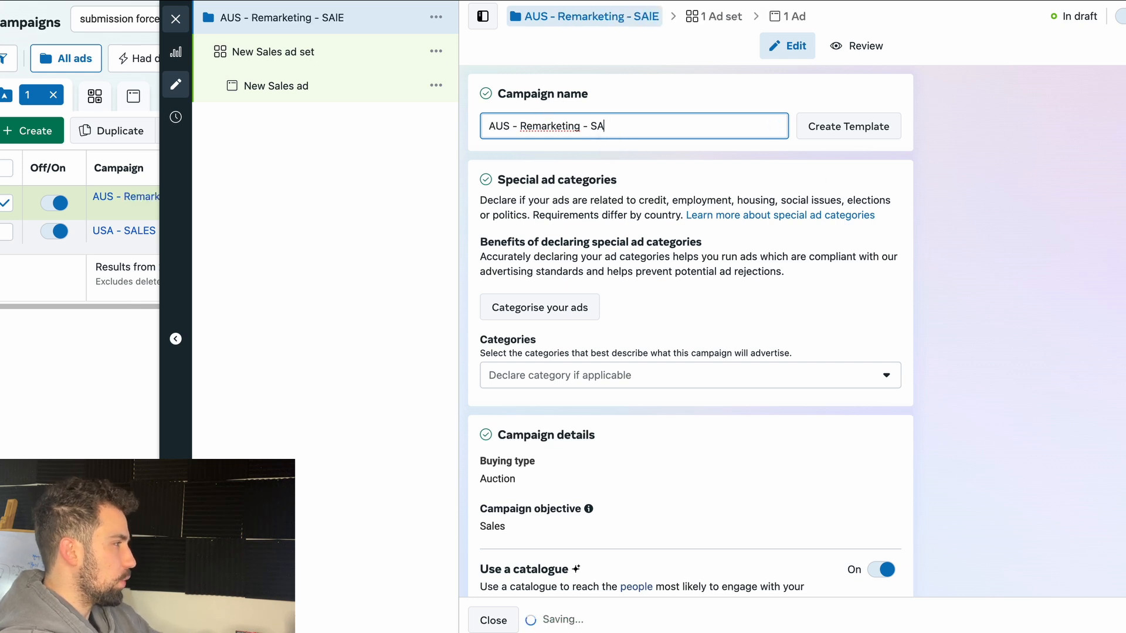
type("LE")
Step: Turn off the use of a catalogue in the AUS remarketing campaign's details
scroll(1032, 445, "down", 8)
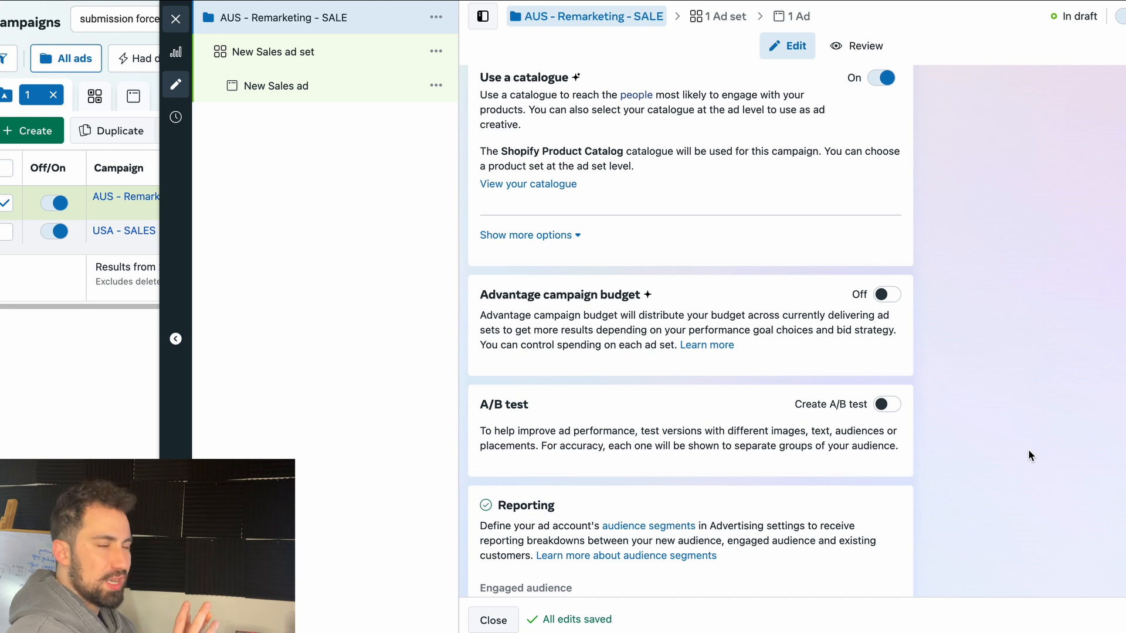
scroll(895, 450, "down", 2)
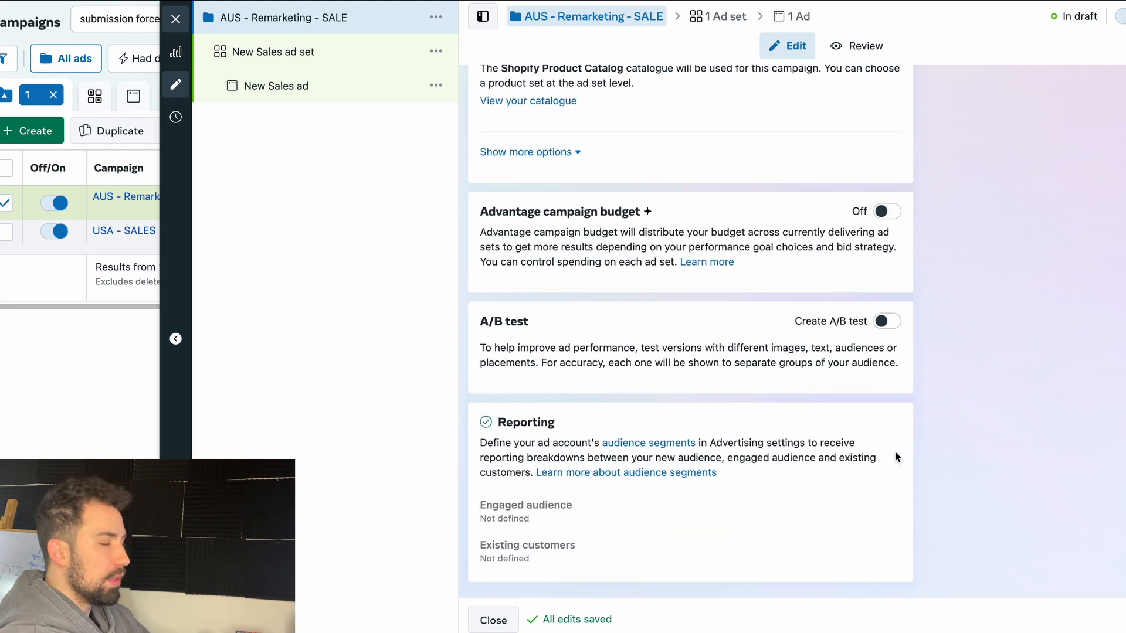
scroll(821, 446, "up", 5)
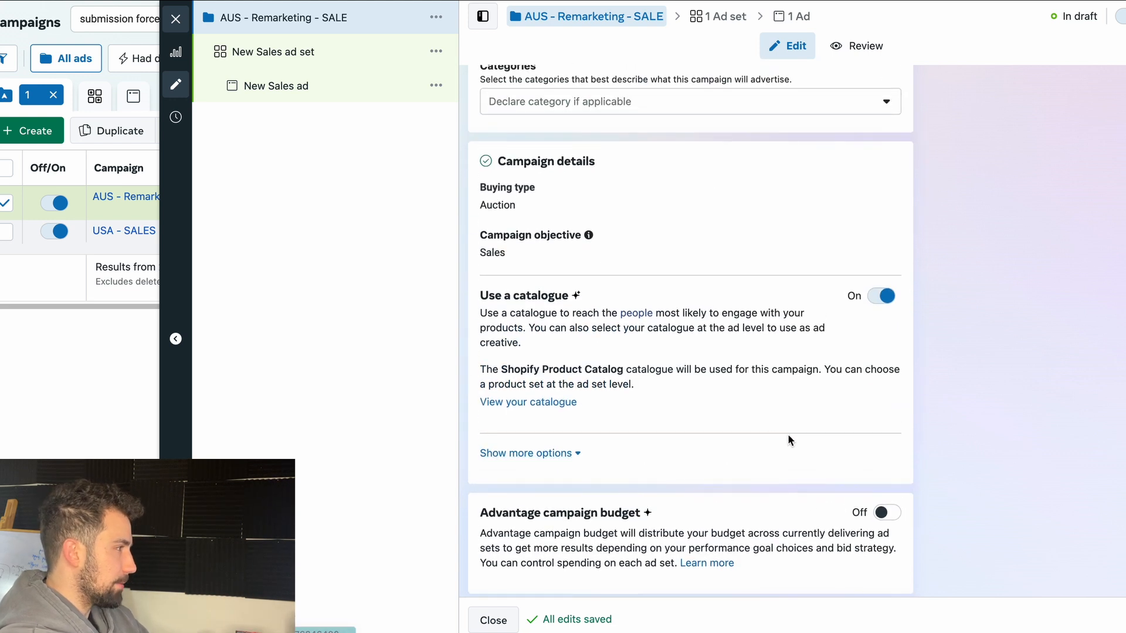
scroll(821, 411, "up", 1)
left_click(887, 362)
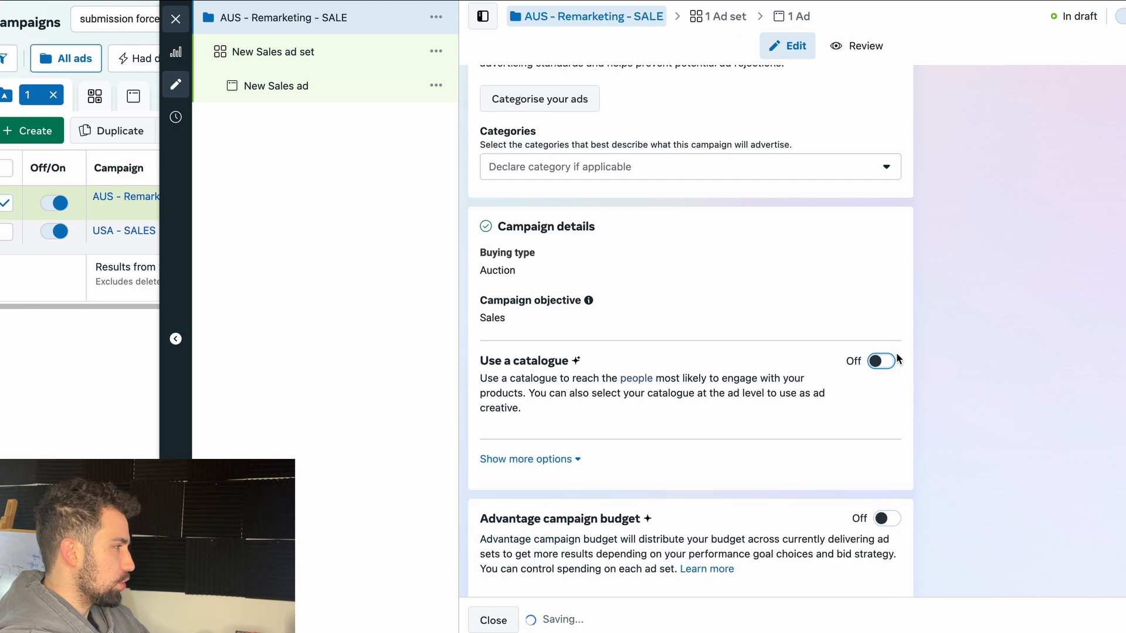
Step: Enable Advantage campaign budget for the AUS remarketing campaign and set the daily budget to $6.00 AUD
scroll(828, 346, "up", 4)
scroll(824, 350, "down", 9)
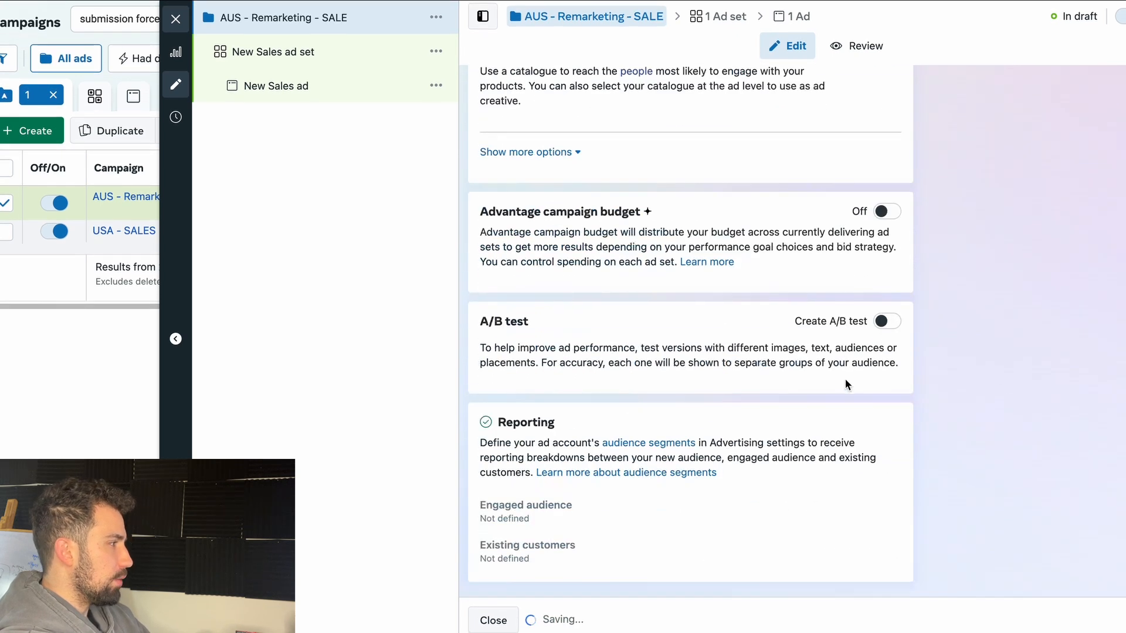
left_click(888, 212)
left_click(751, 309)
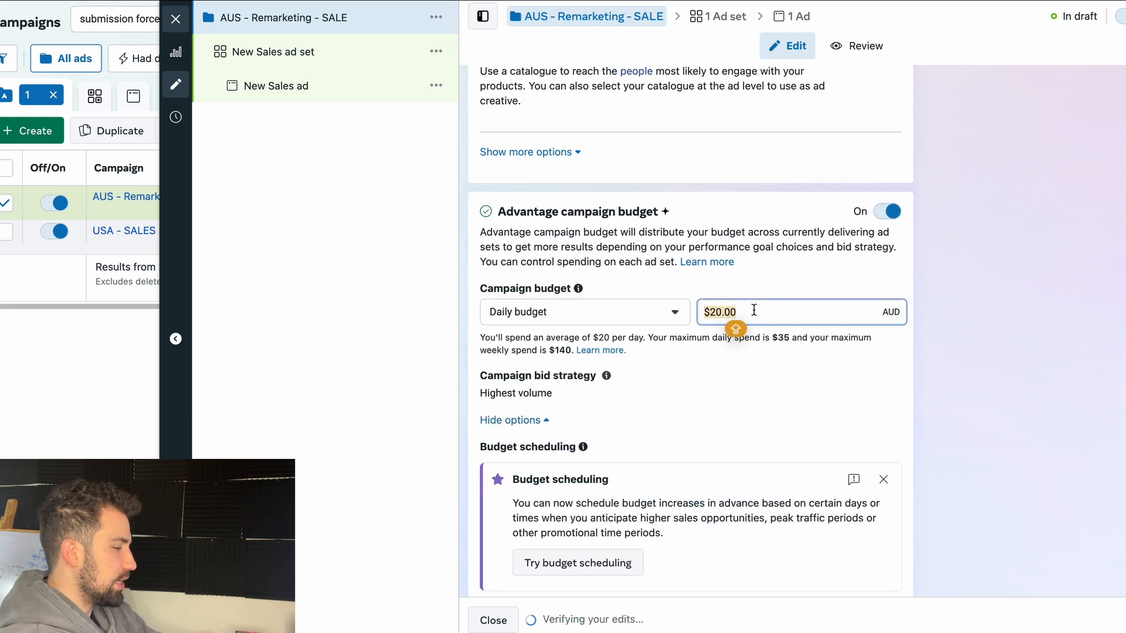
key("BackSpace")
type("7")
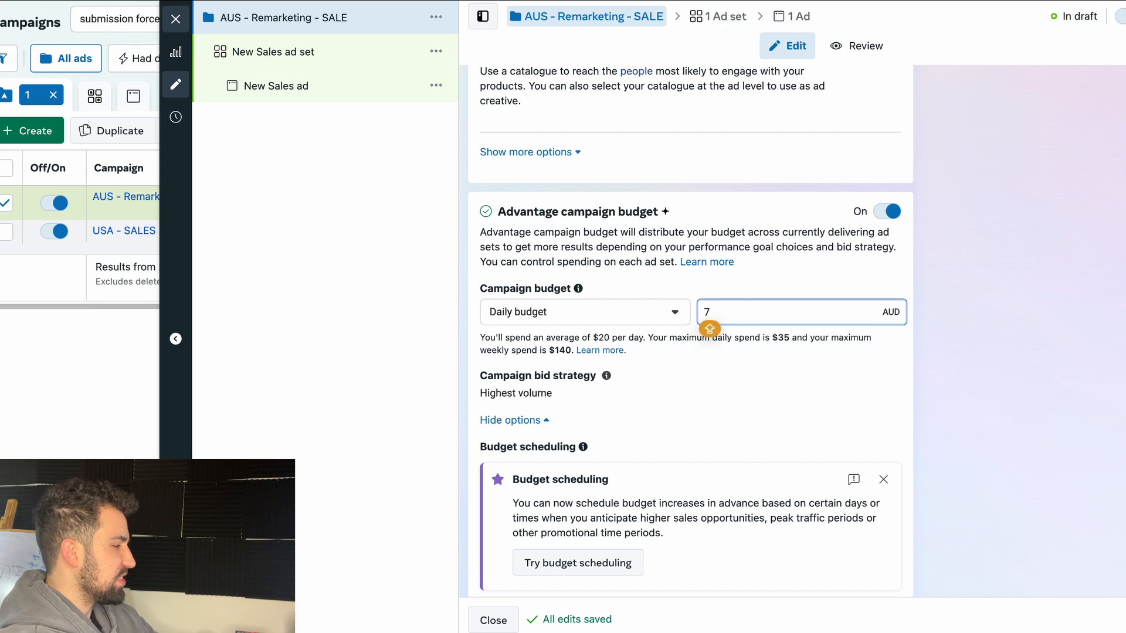
key("BackSpace")
type("6")
left_click(940, 312)
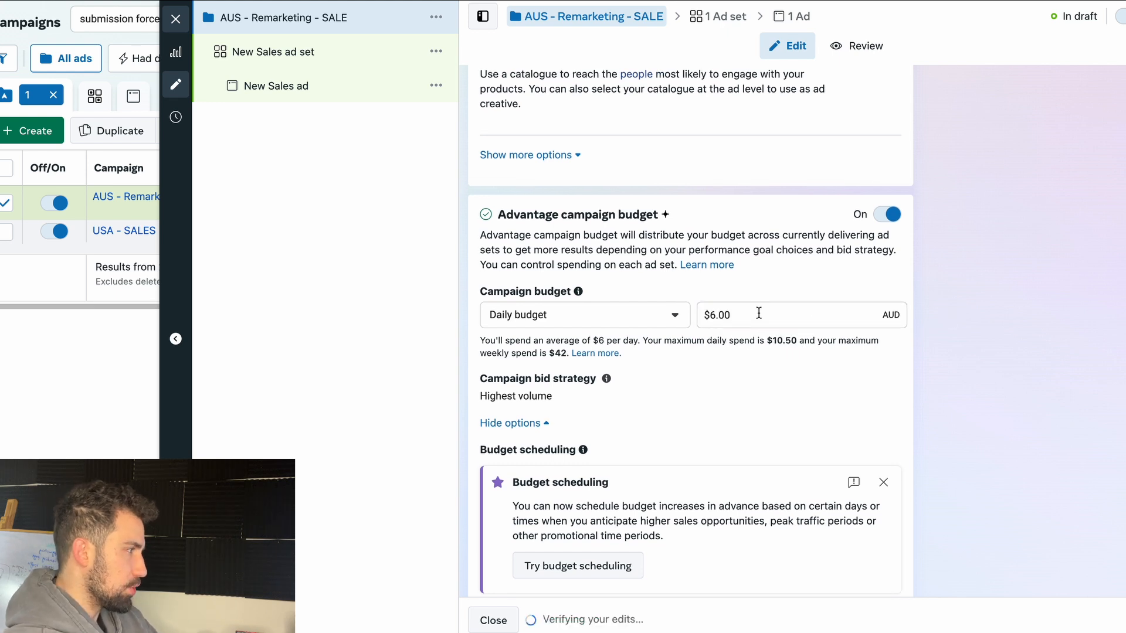
Step: Open the campaign's new sales ad set and rename it "Remarketing Stacked"
scroll(1013, 550, "down", 7)
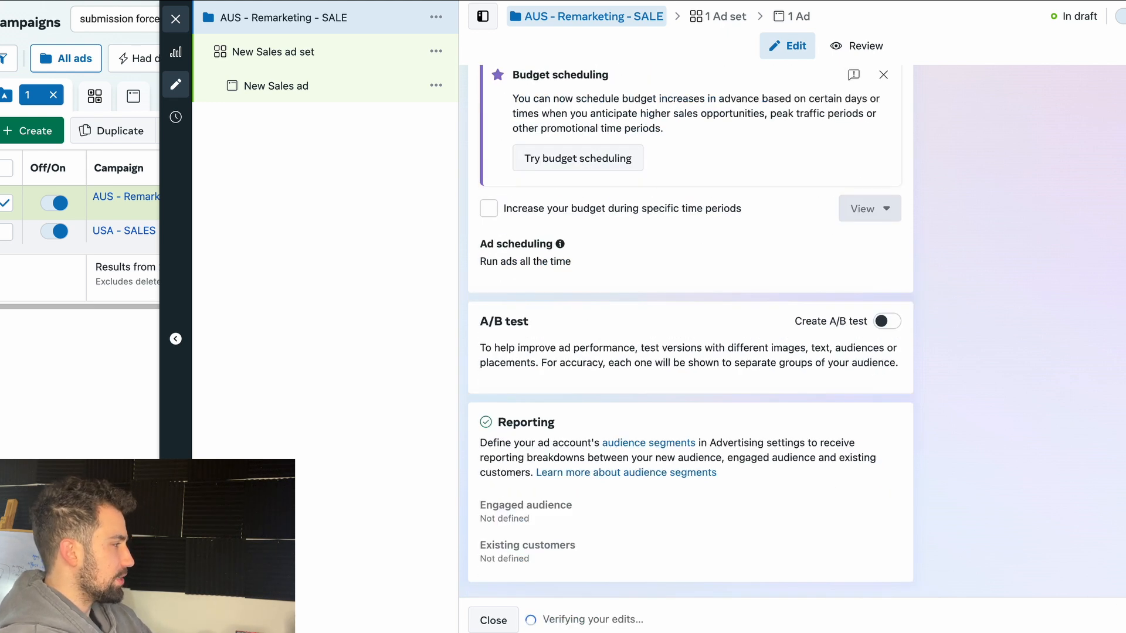
left_click(270, 52)
triple_click(587, 128)
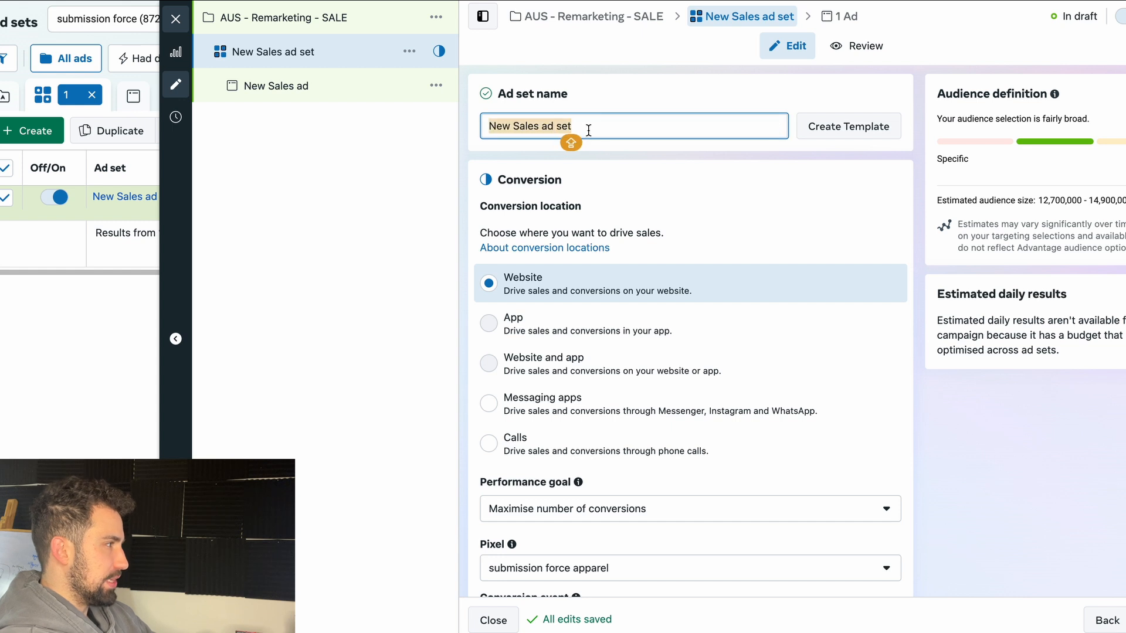
type("r")
type("e")
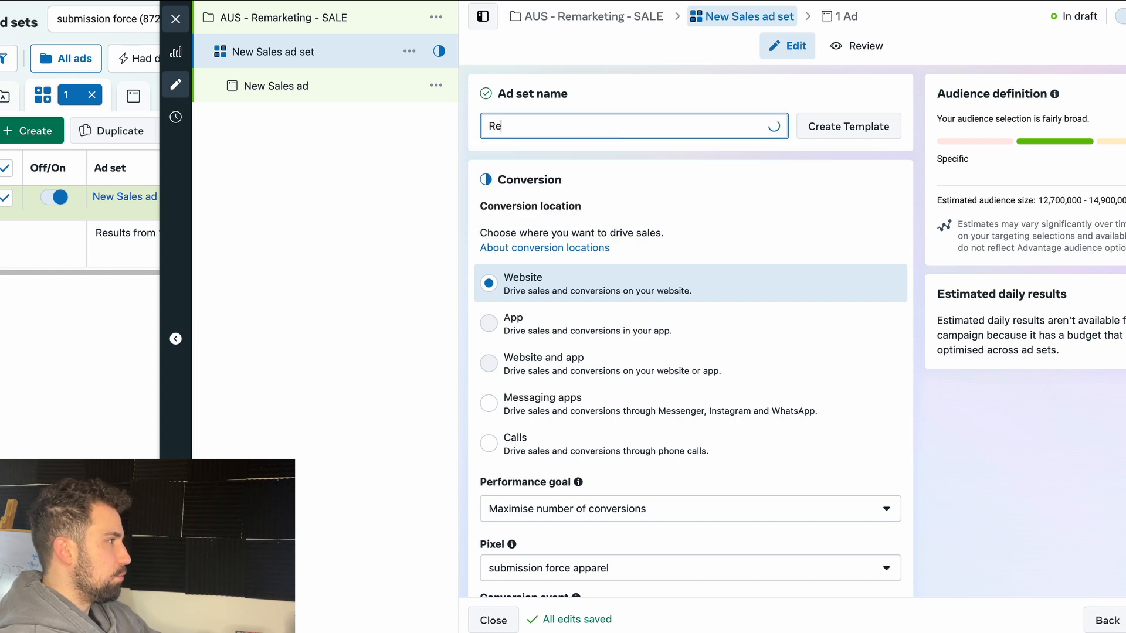
type("marketing")
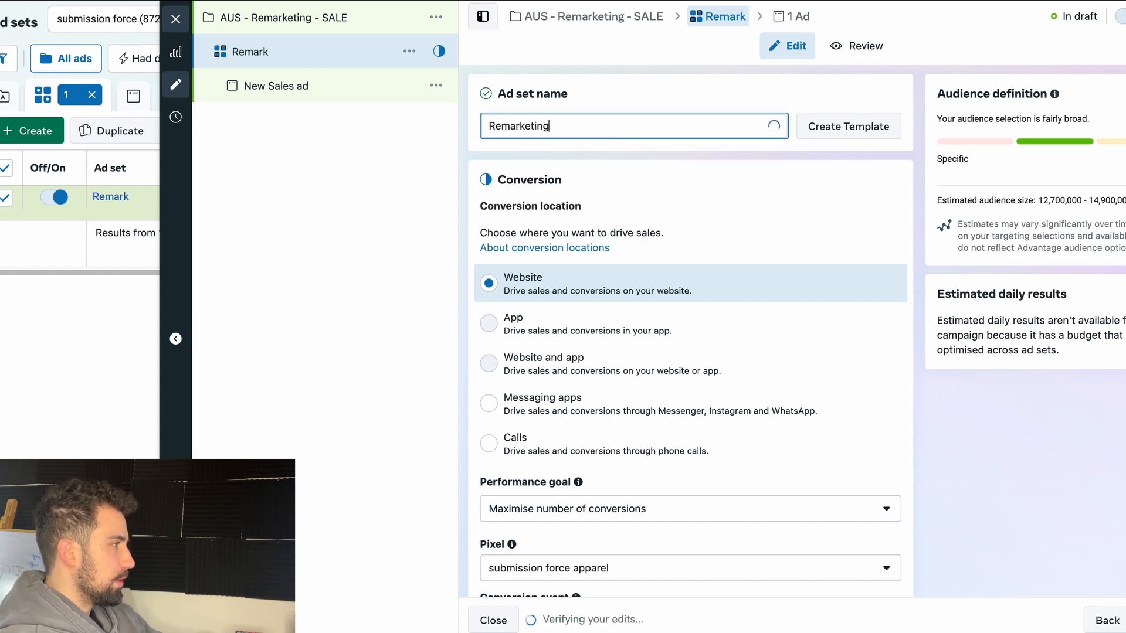
type(" Stacked")
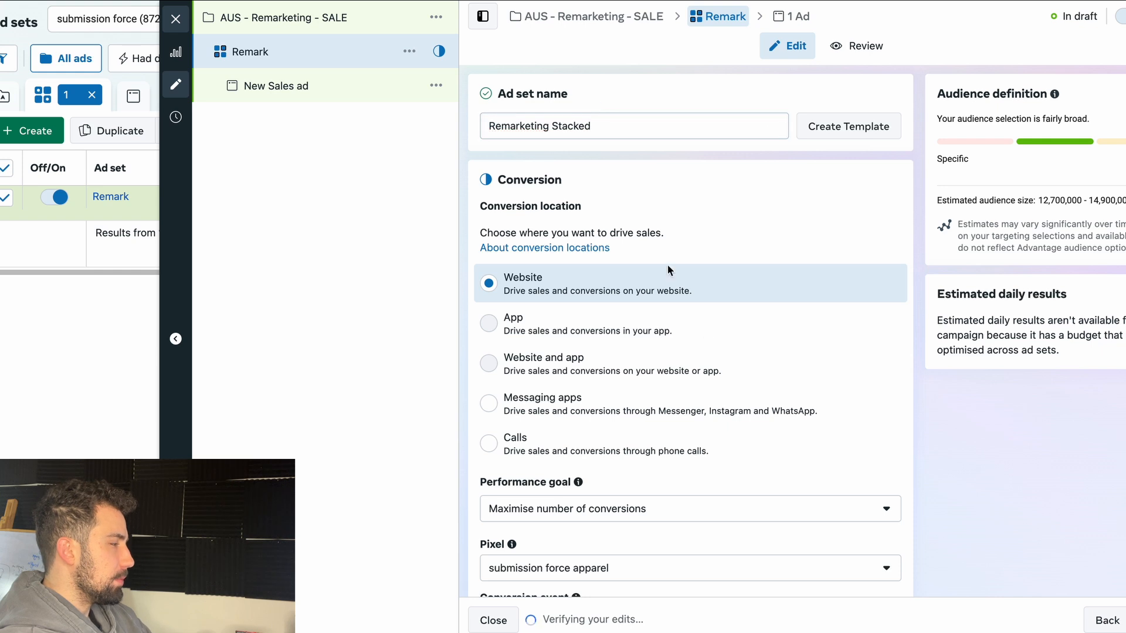
Step: Set the Remarketing Stacked ad set's conversion event to Purchase
scroll(668, 265, "down", 3)
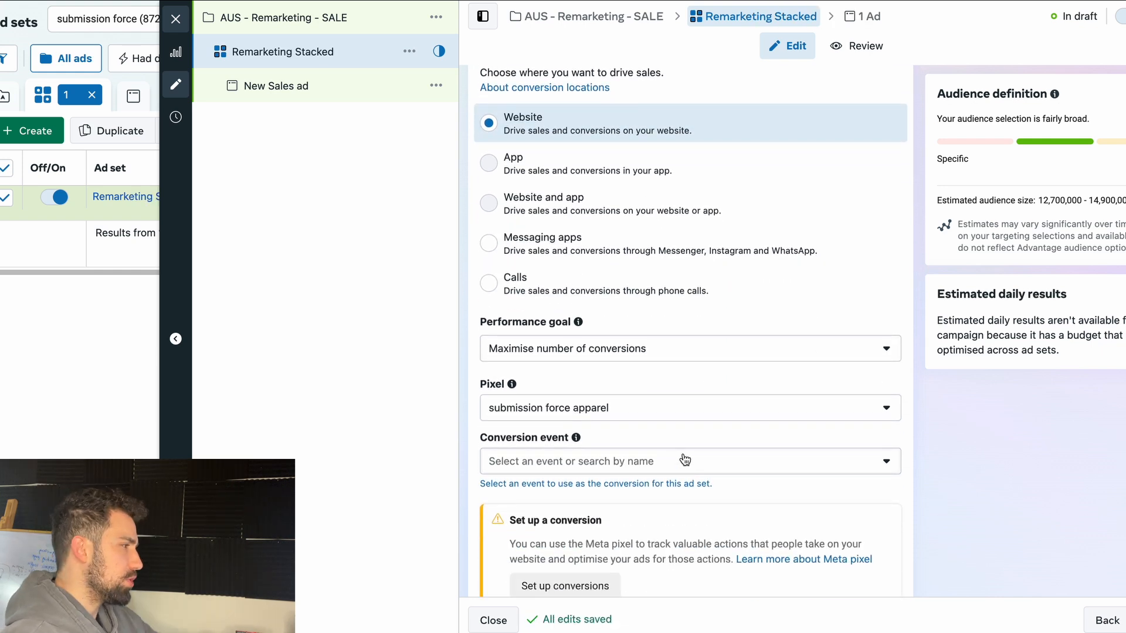
left_click(685, 461)
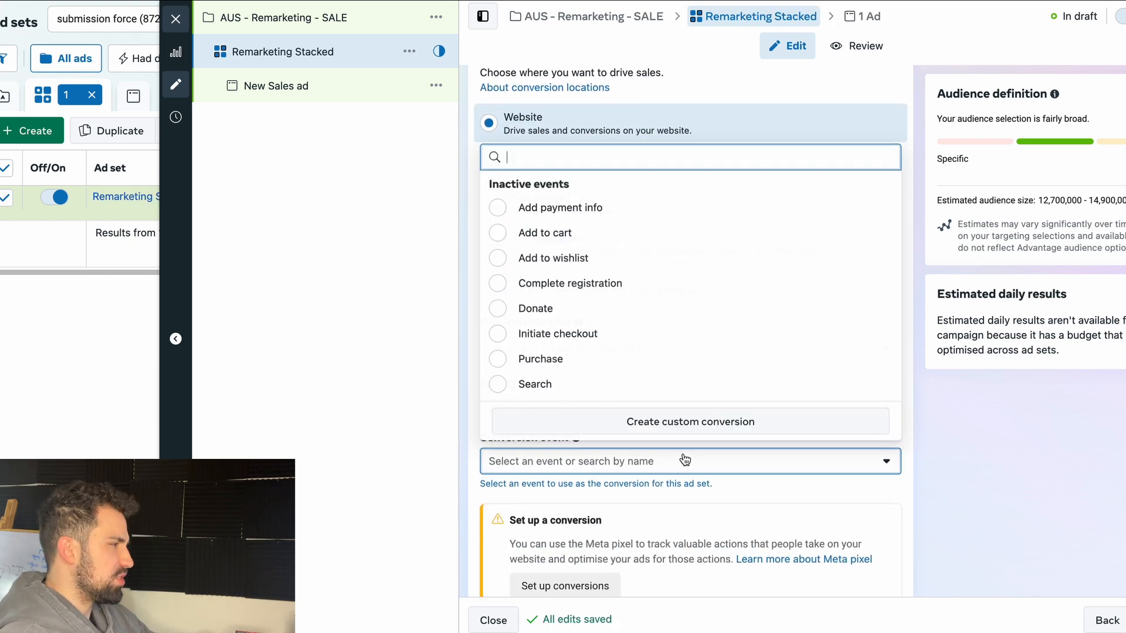
left_click(598, 358)
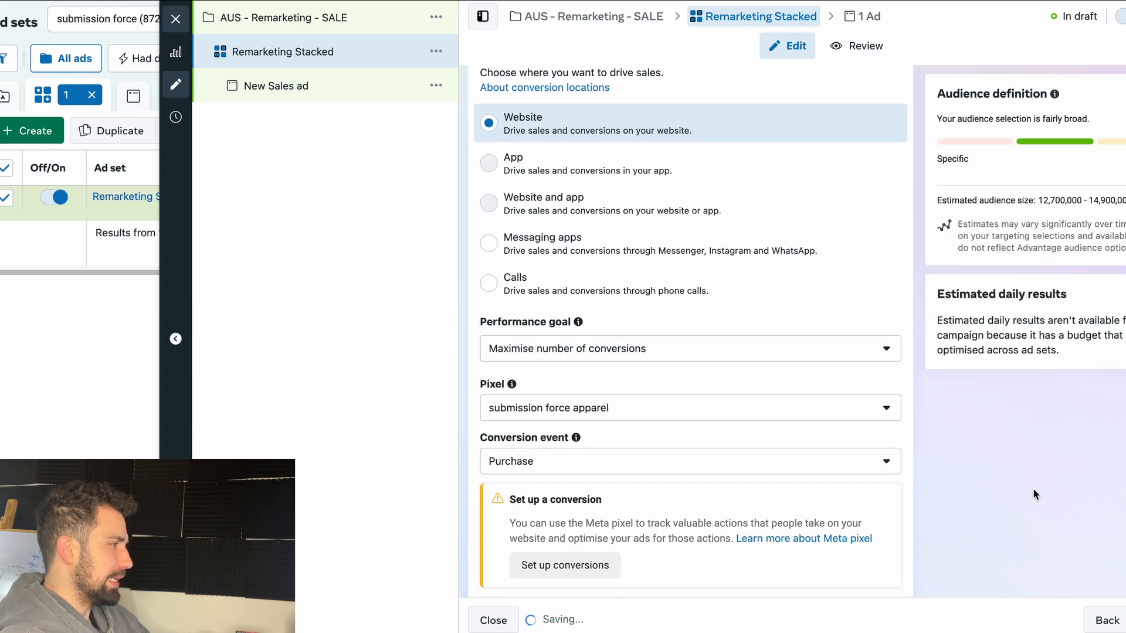
Step: Expand the optional audience suggestion settings in the ad set's Advantage+ audience section
scroll(981, 393, "down", 5)
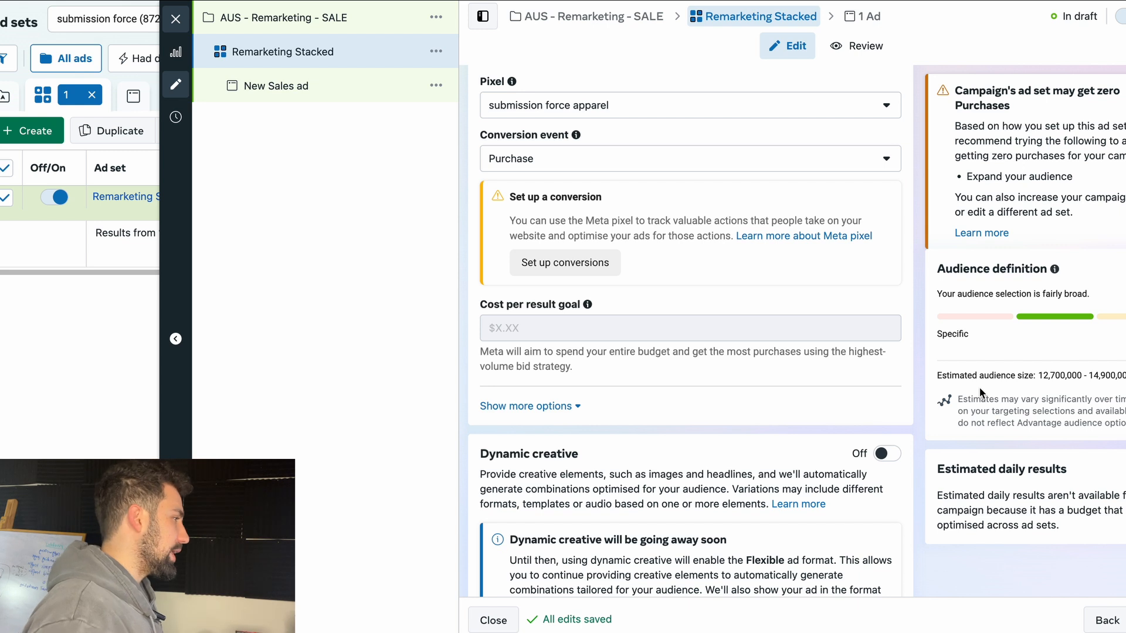
scroll(962, 281, "down", 2)
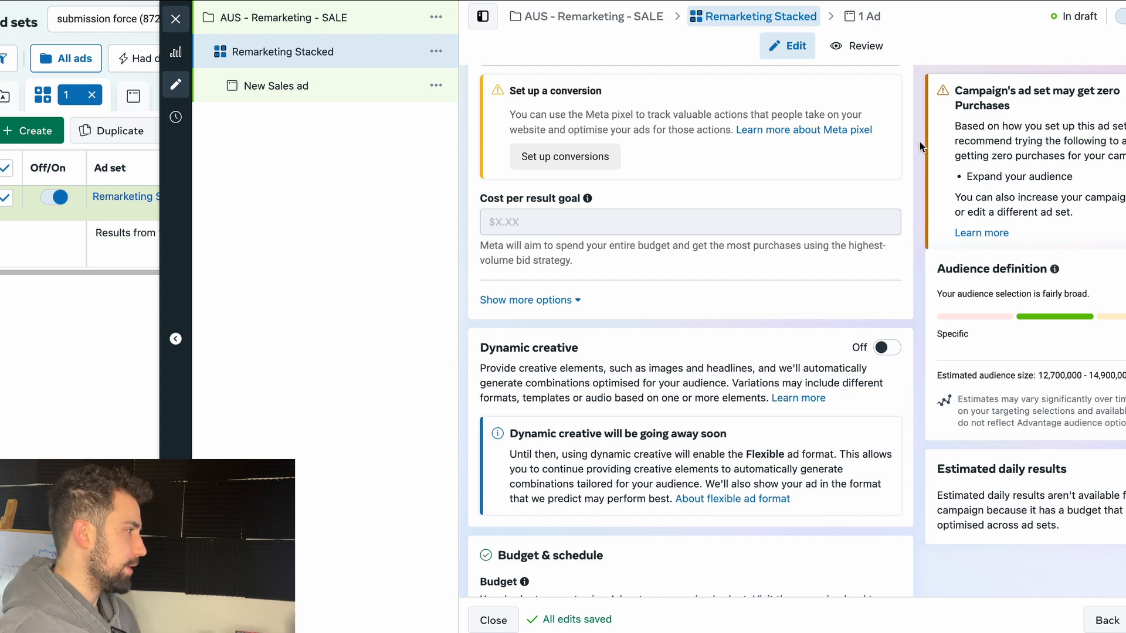
scroll(810, 200, "up", 1)
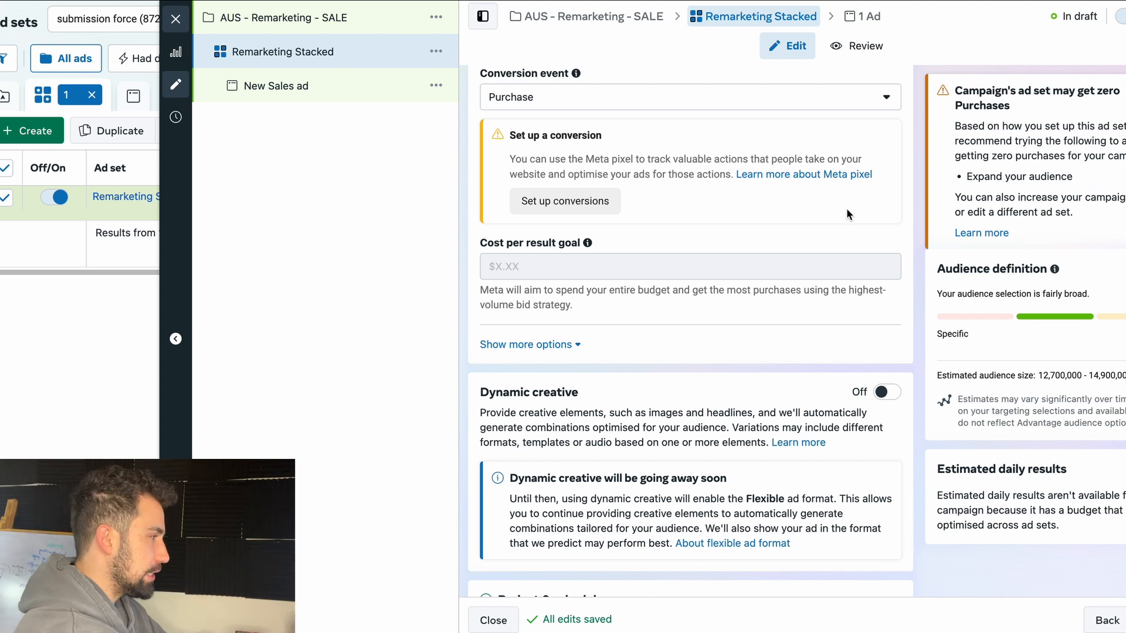
scroll(820, 252, "down", 3)
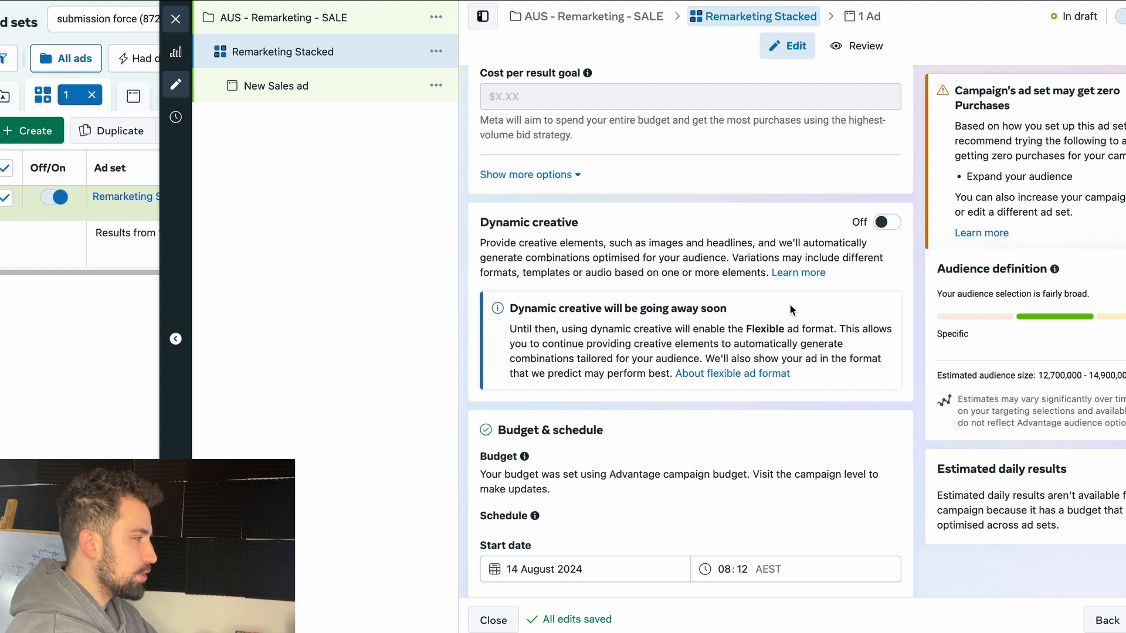
scroll(791, 299, "down", 5)
scroll(786, 310, "down", 6)
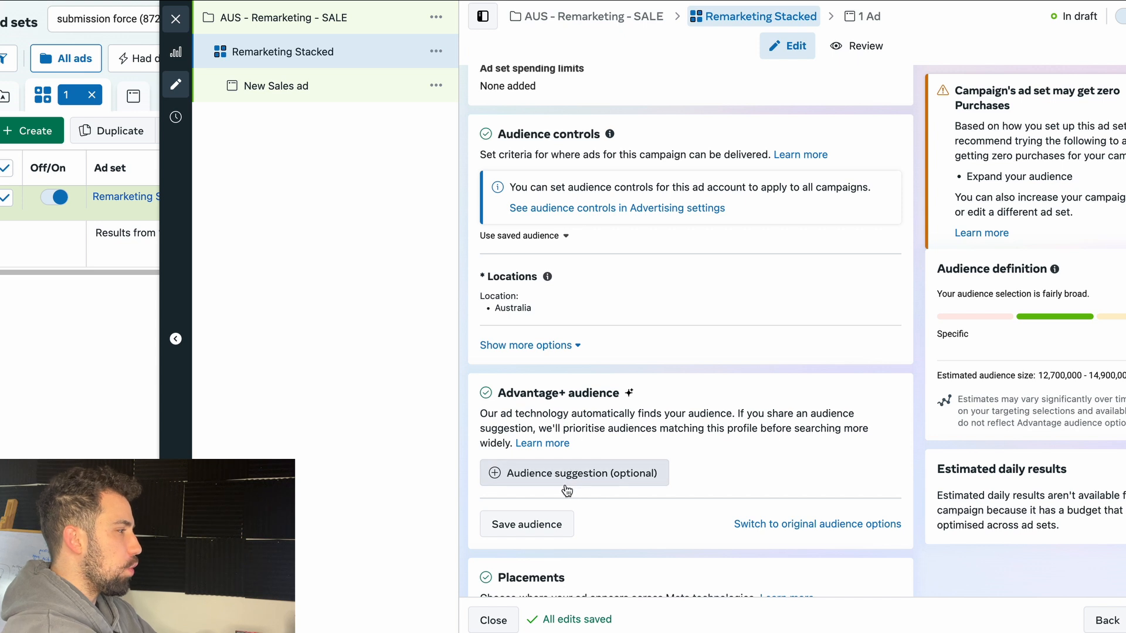
scroll(550, 488, "down", 2)
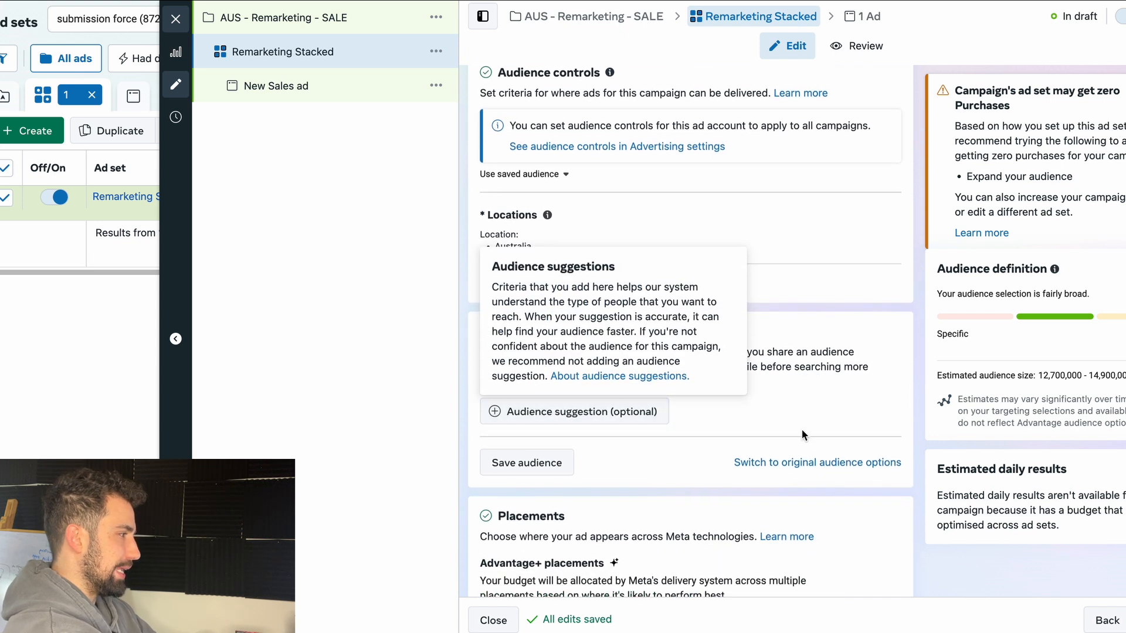
left_click(600, 419)
scroll(610, 420, "down", 3)
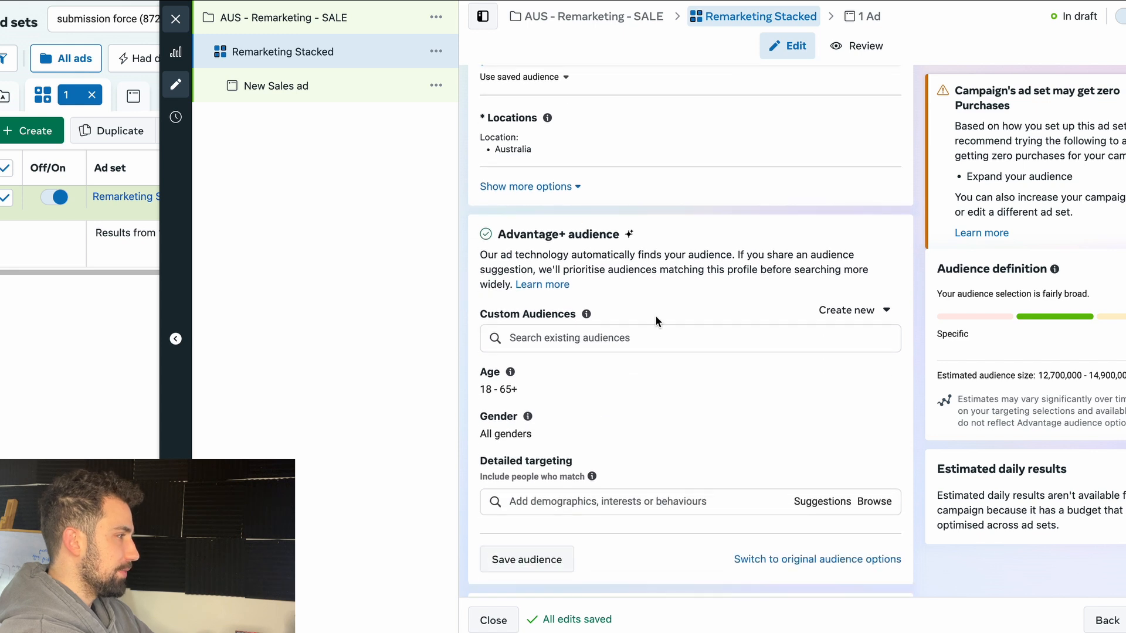
Step: Check the existing audiences offered for the ad set's Custom Audiences
left_click(572, 338)
left_click(655, 305)
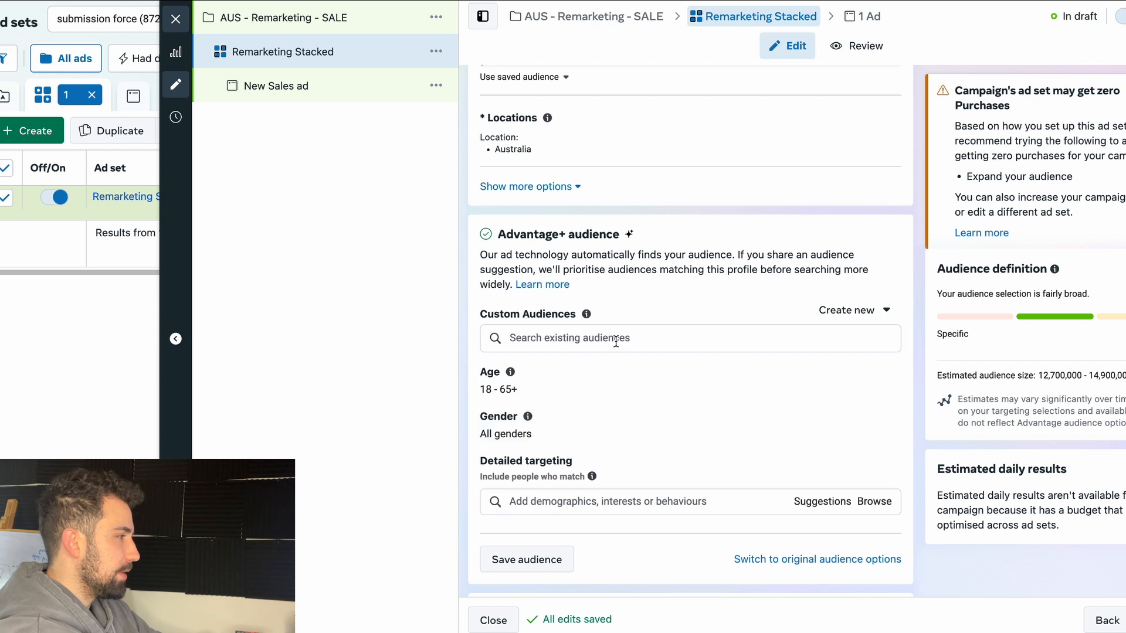
left_click(589, 339)
left_click(633, 304)
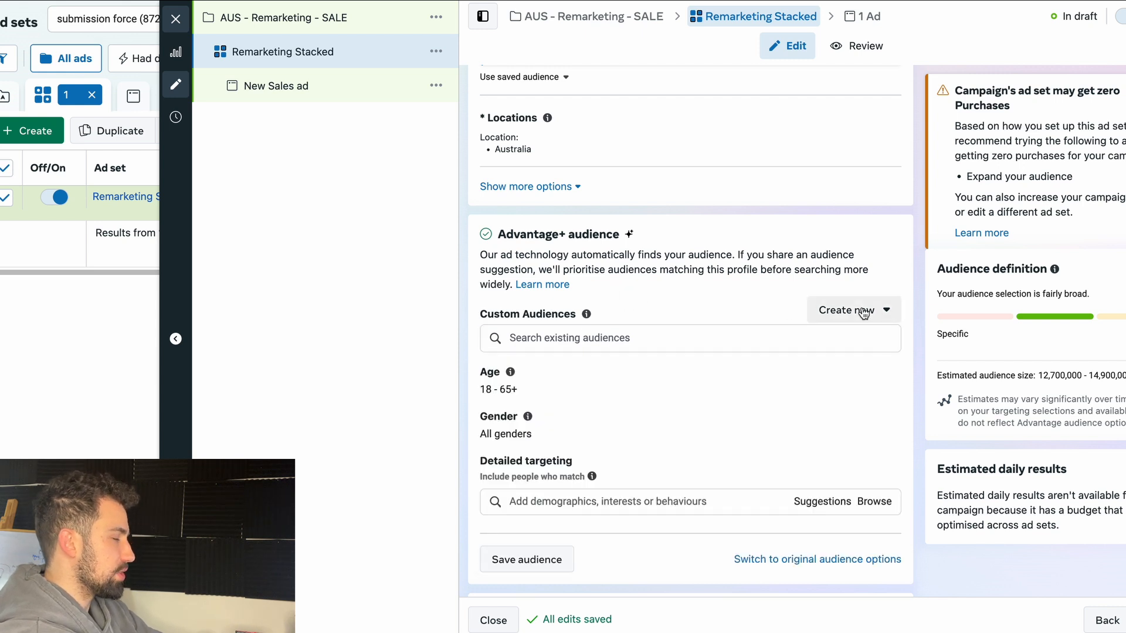
Step: Start a new Custom Audience for the ad set with Website as its source
left_click(863, 311)
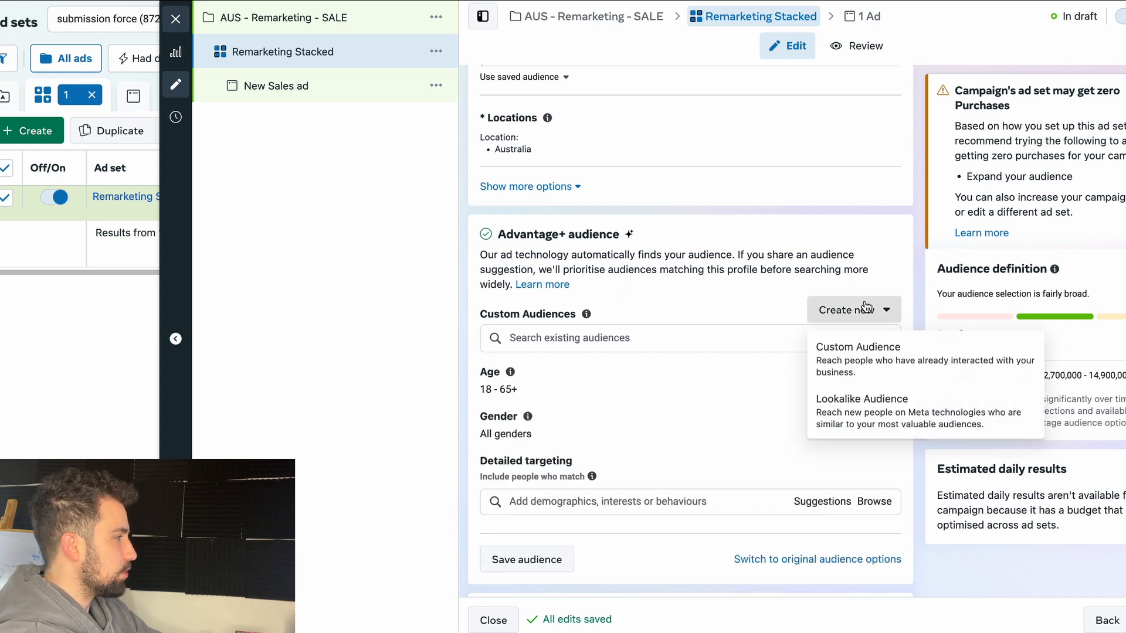
left_click(874, 364)
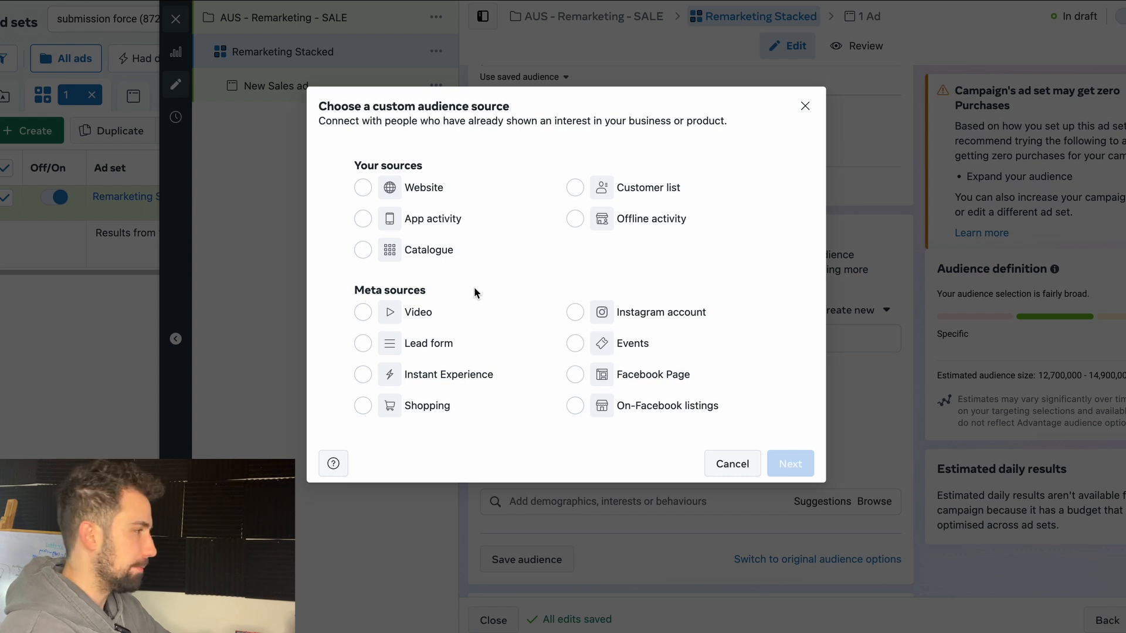
left_click(496, 200)
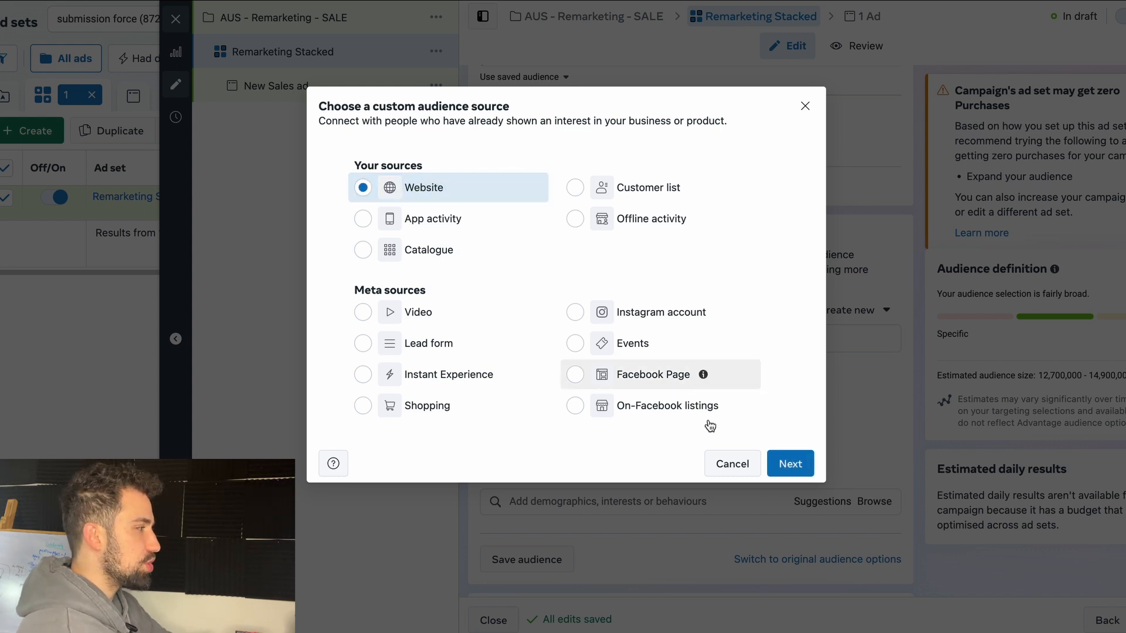
left_click(785, 463)
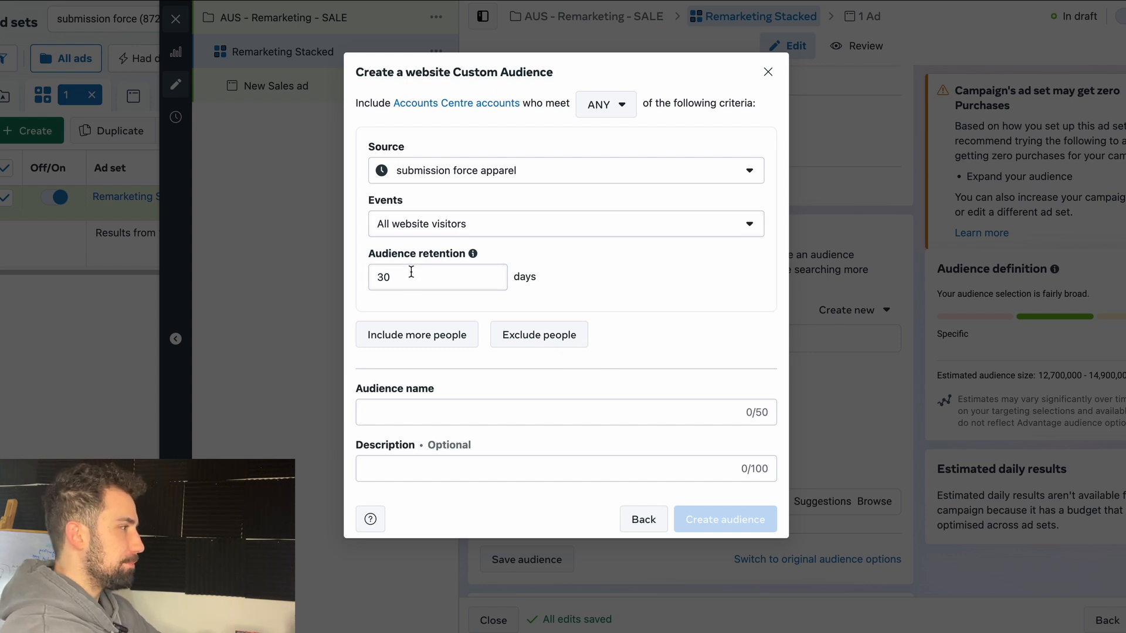
Step: Review the event options for the website Custom Audience, keeping All website visitors selected
left_click(478, 228)
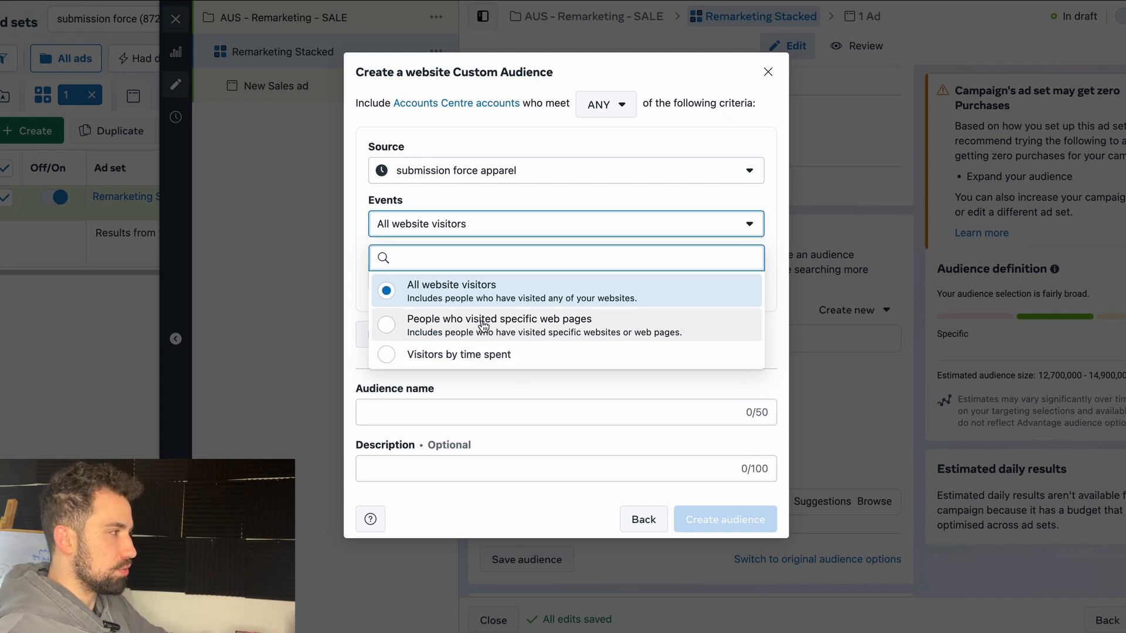
left_click(427, 292)
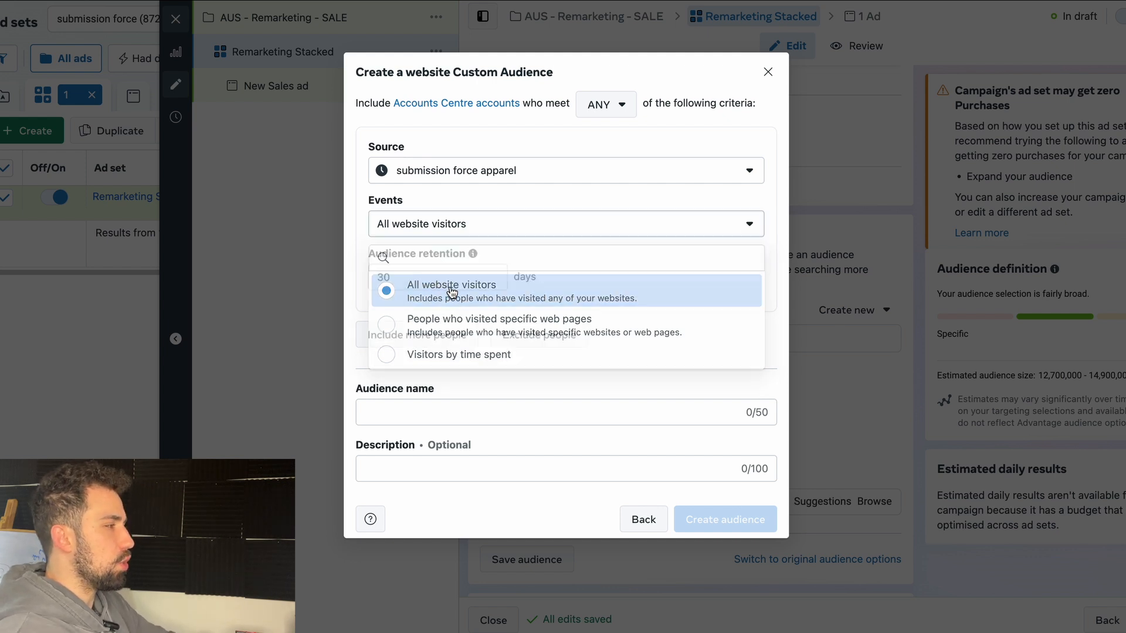
left_click(505, 238)
left_click(516, 195)
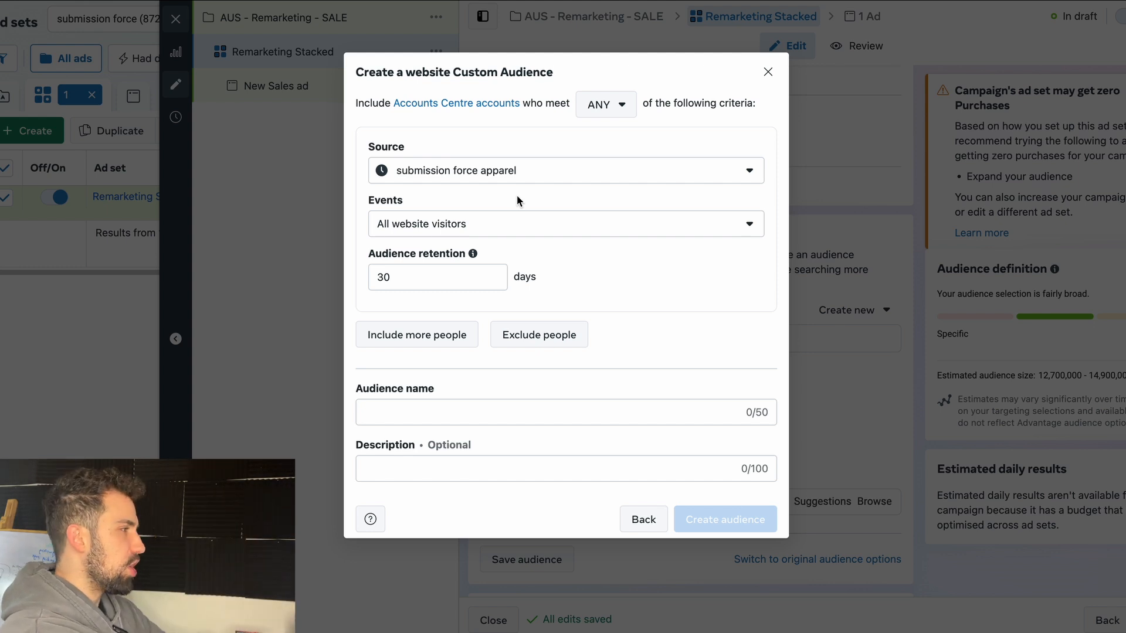
Step: Try the Visitors by time spent event at 5% and the specific web pages event, and return to All website visitors
left_click(470, 228)
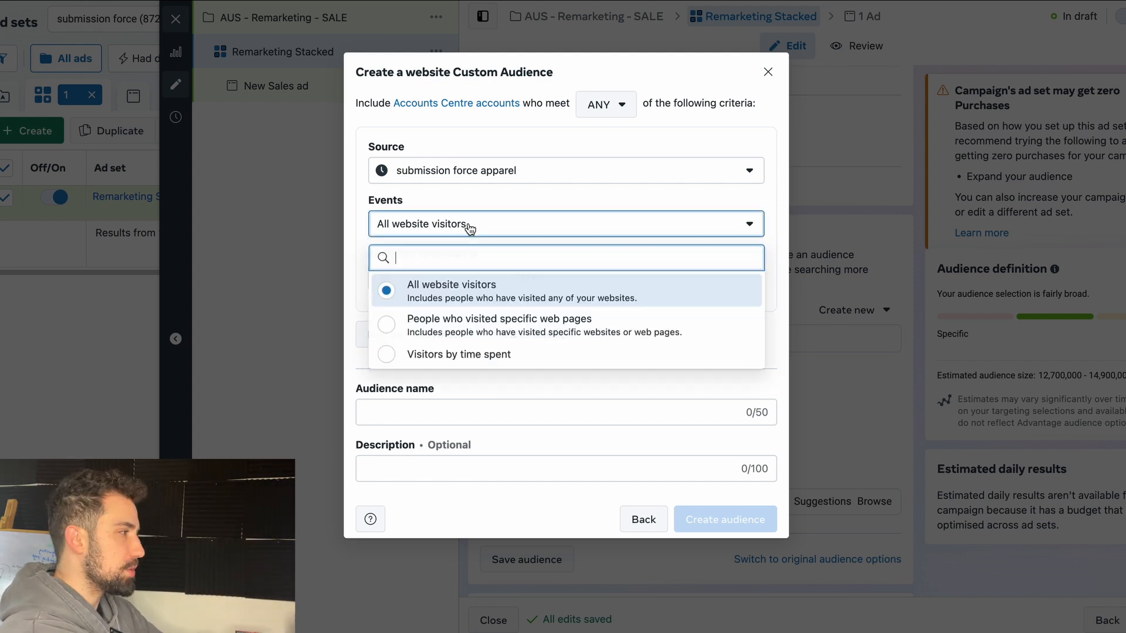
left_click(501, 356)
left_click(667, 225)
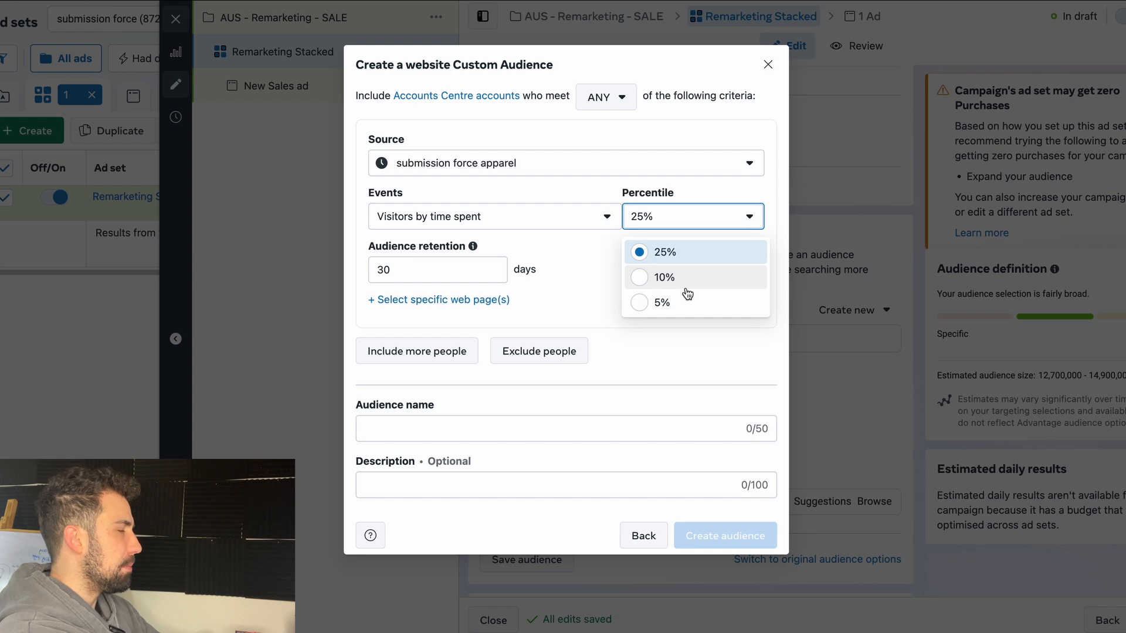
left_click(688, 305)
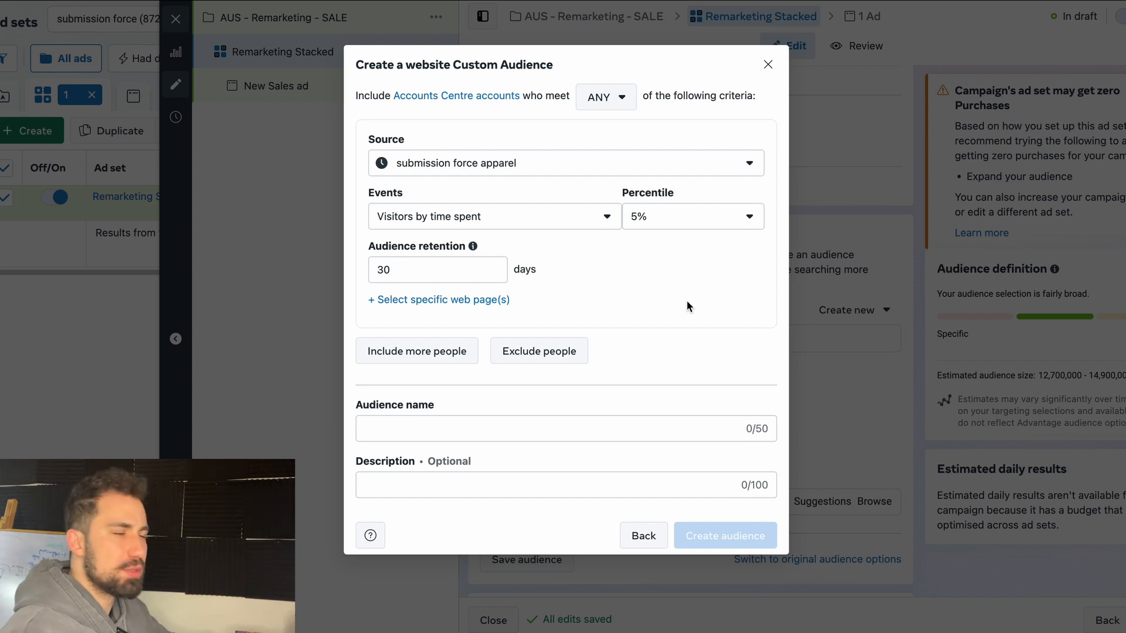
left_click(599, 222)
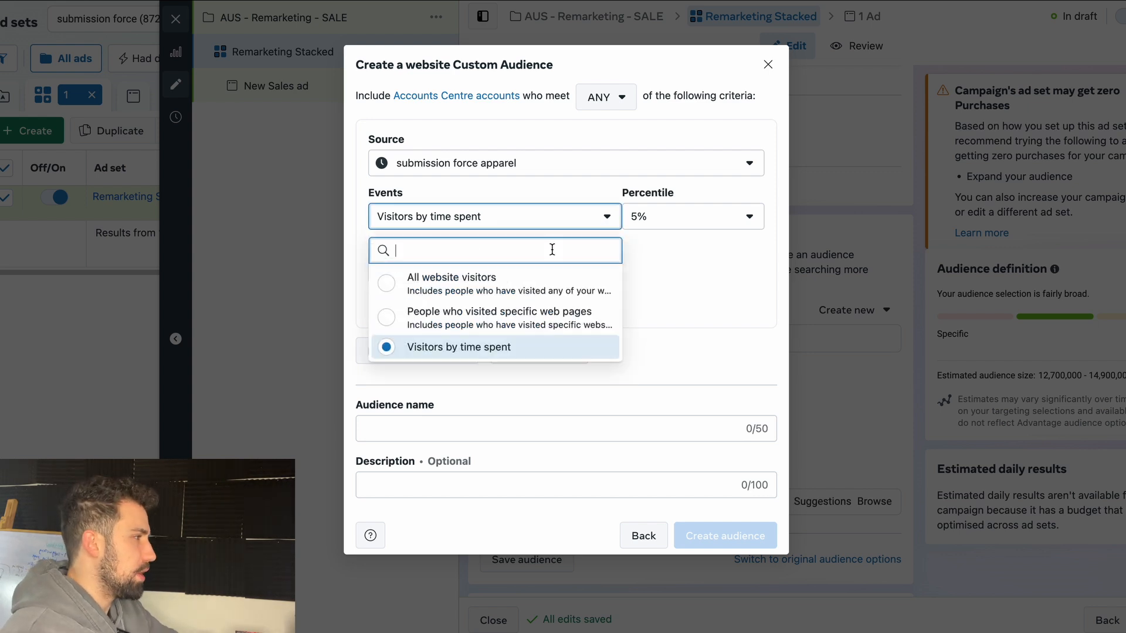
left_click(534, 312)
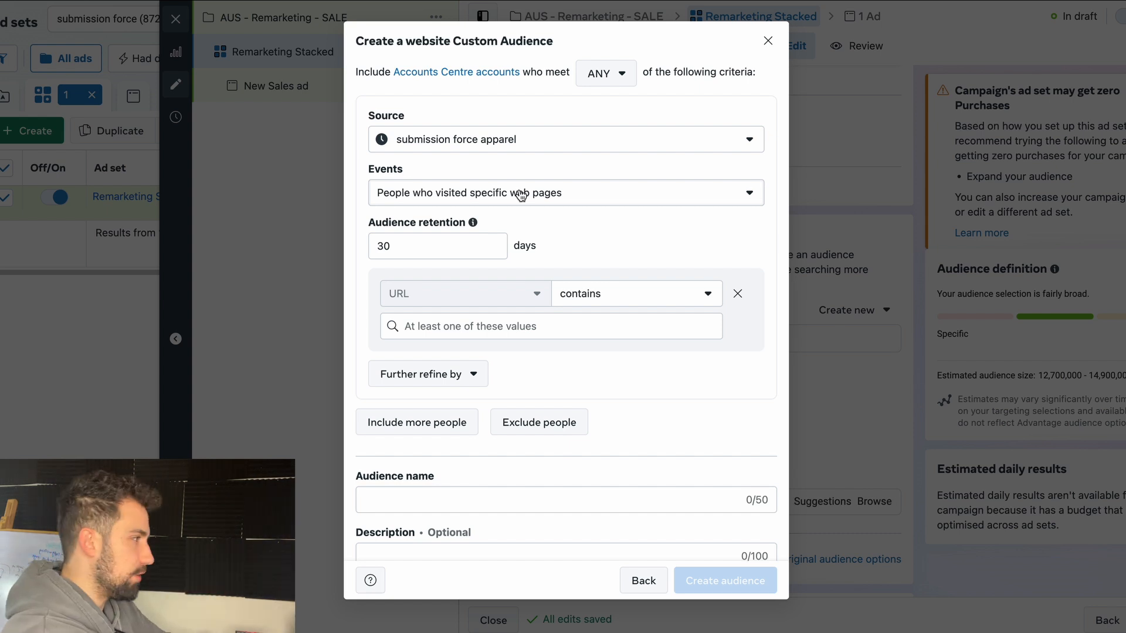
left_click(494, 187)
left_click(485, 255)
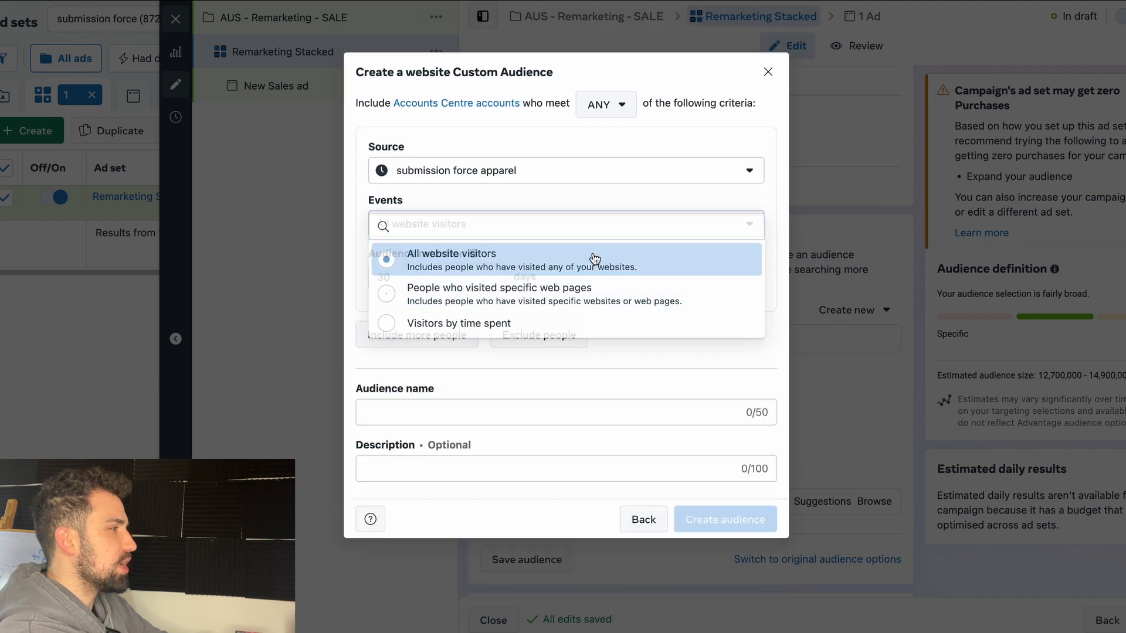
Step: Set the website audience's retention to 180 days
double_click(466, 280)
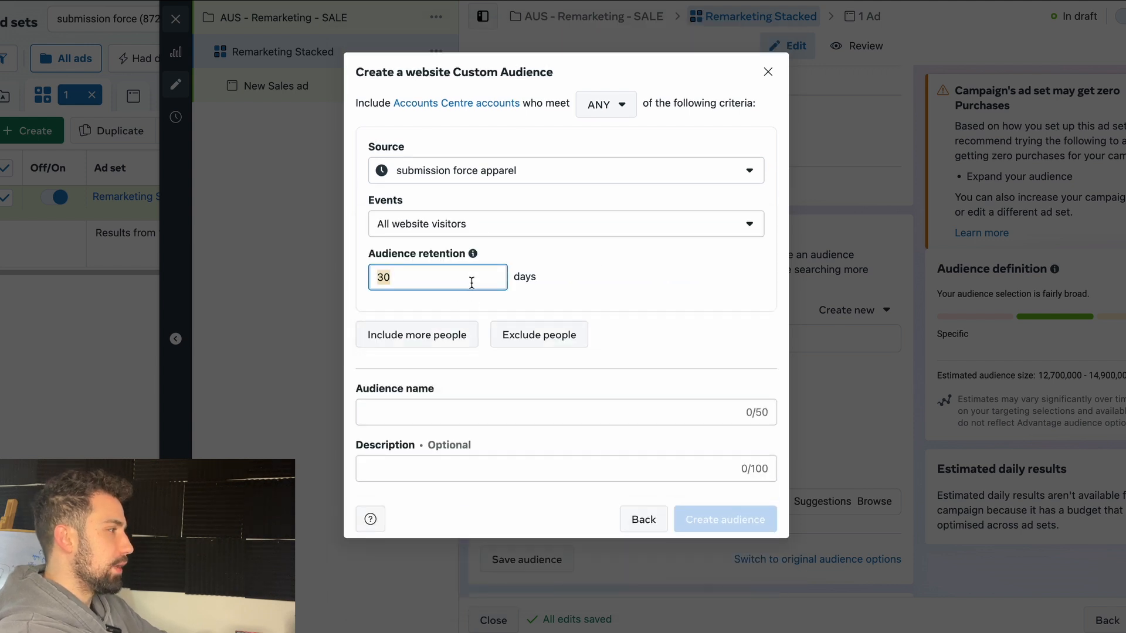
type("18")
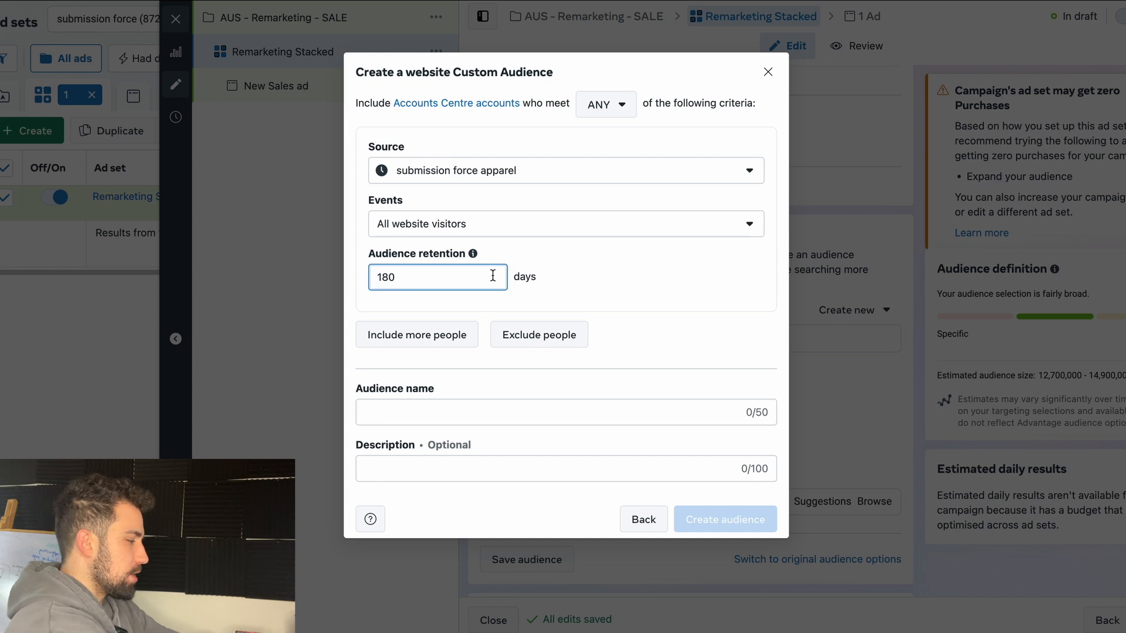
key("BackSpace")
type("1")
key("BackSpace")
type("0")
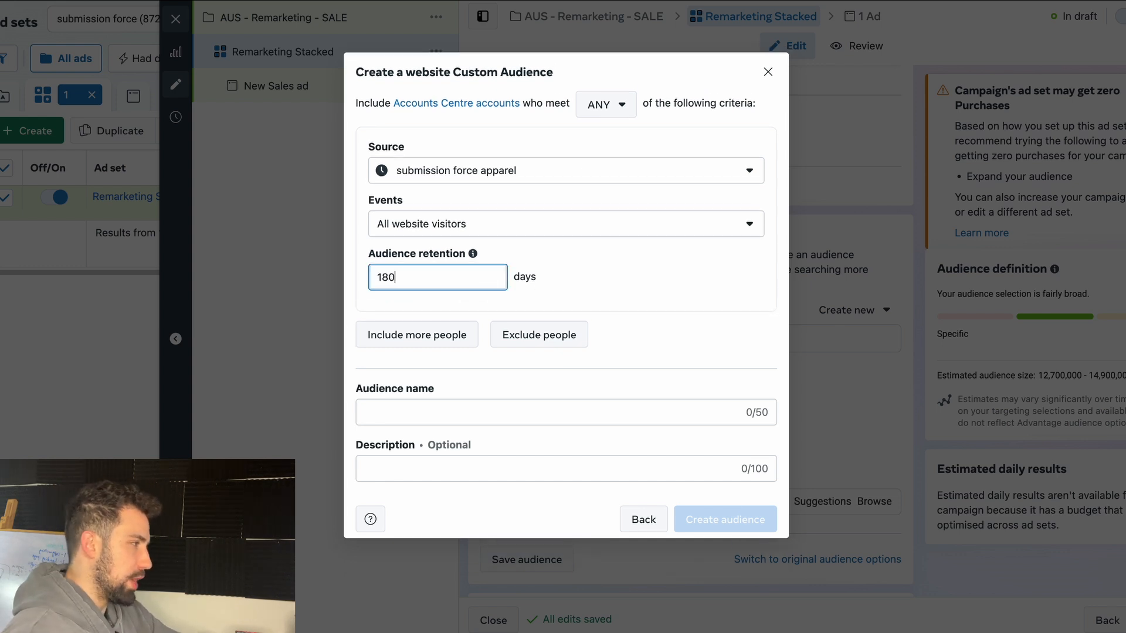
left_click(594, 267)
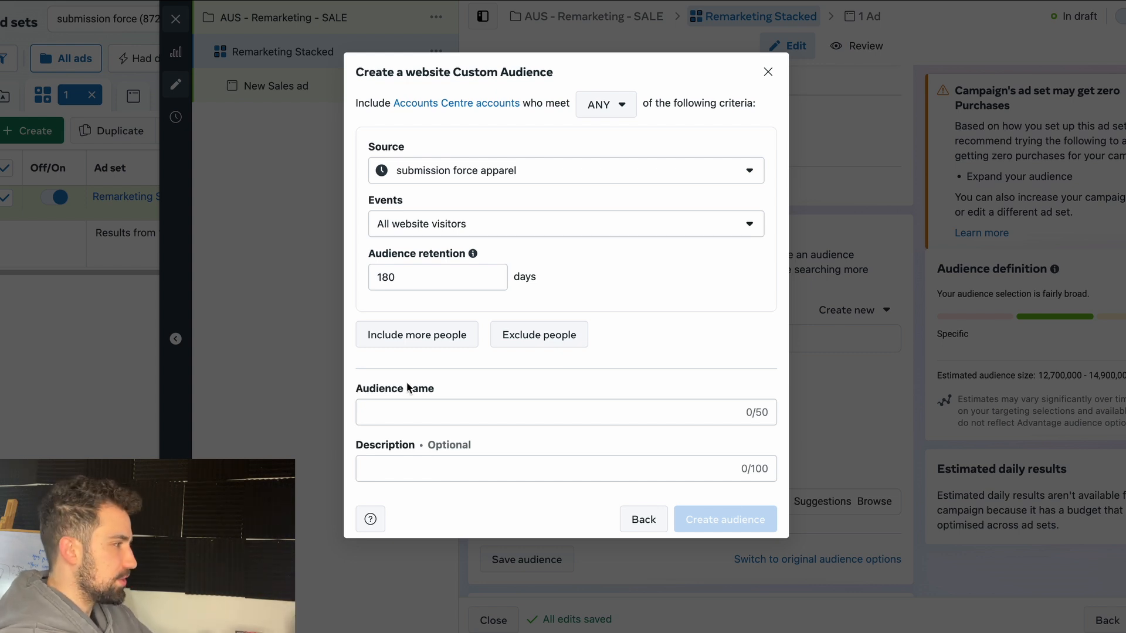
Step: Name the website audience "180Days Website Visitors Test"
left_click(450, 411)
type("180Days")
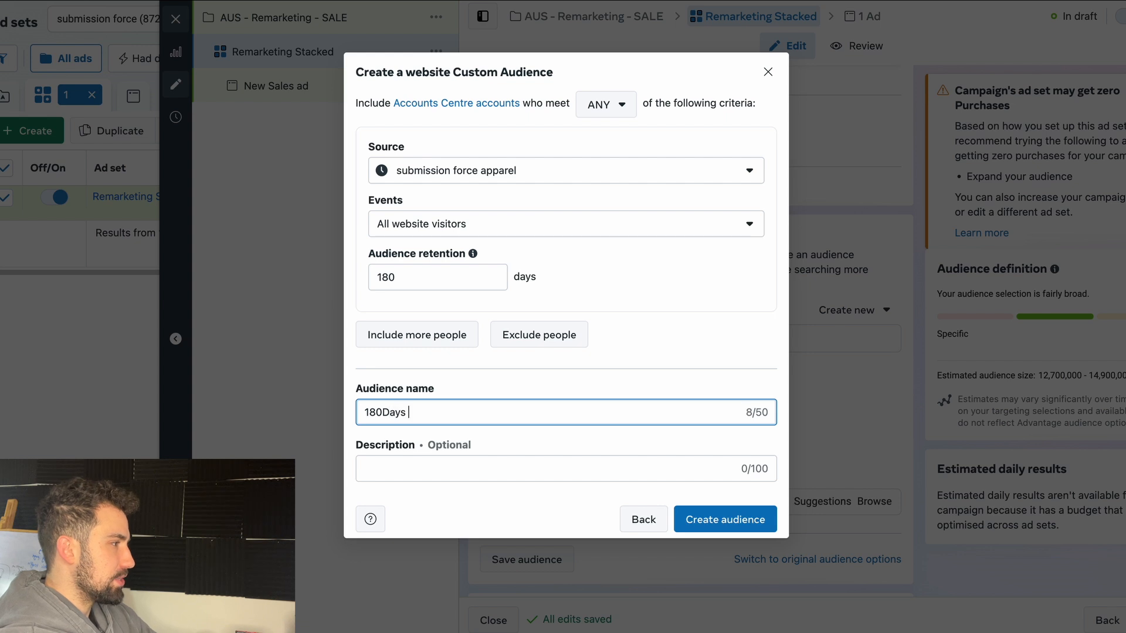
type(" Website Visit")
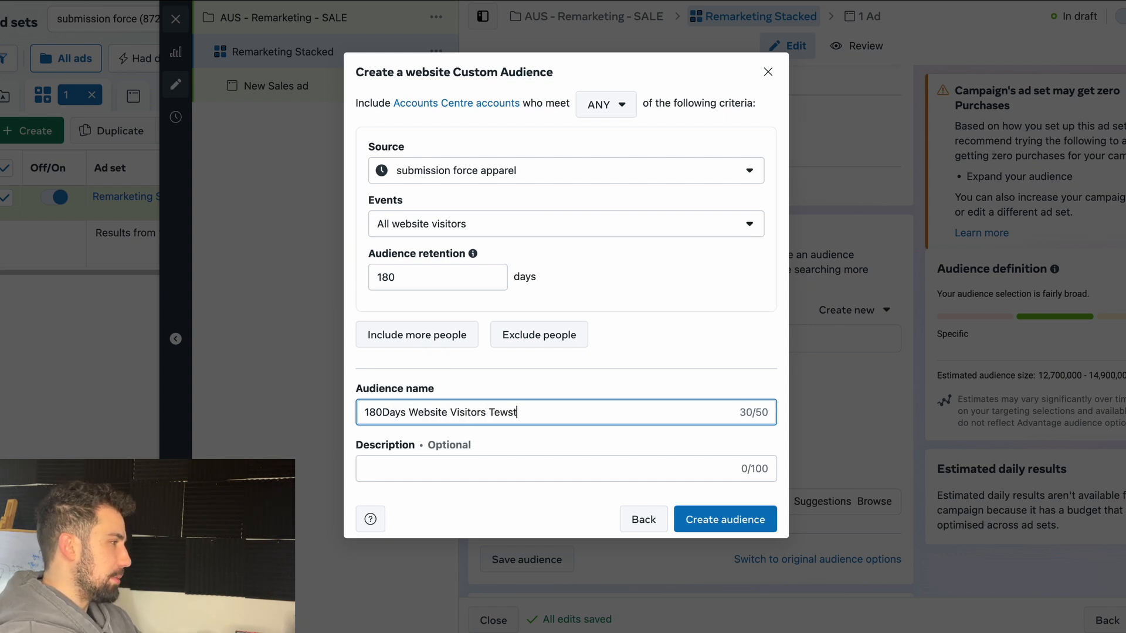
type("ors Tewst")
key("BackSpace")
key("BackSpace")
type("t")
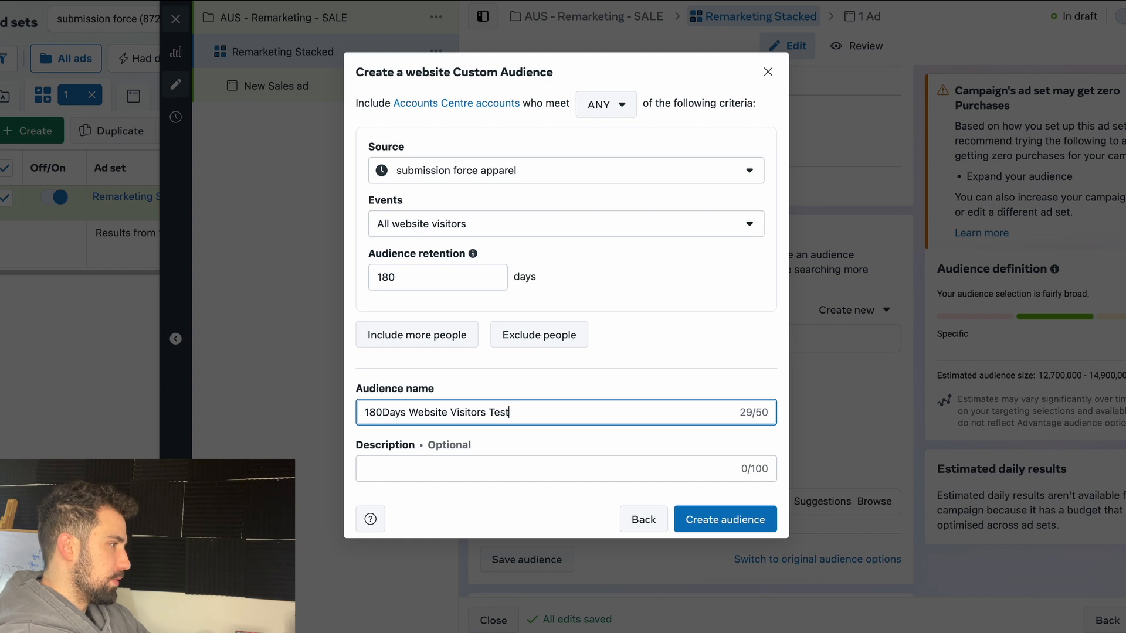
Step: Create the website Custom Audience with submission force apparel as its source and finish the audience setup
left_click(540, 170)
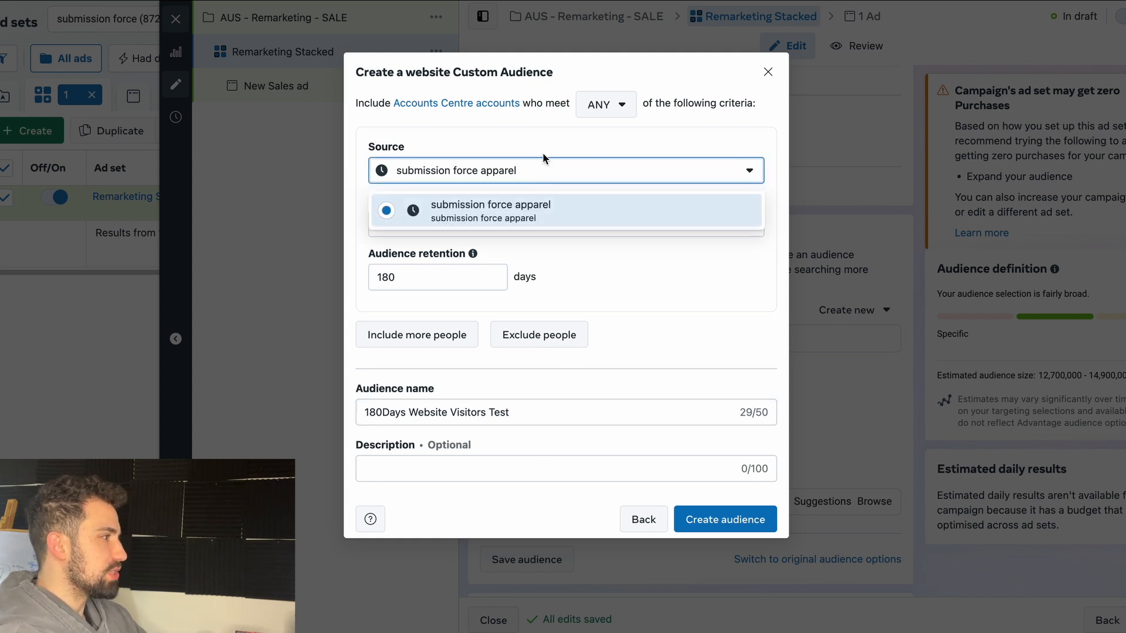
left_click(388, 179)
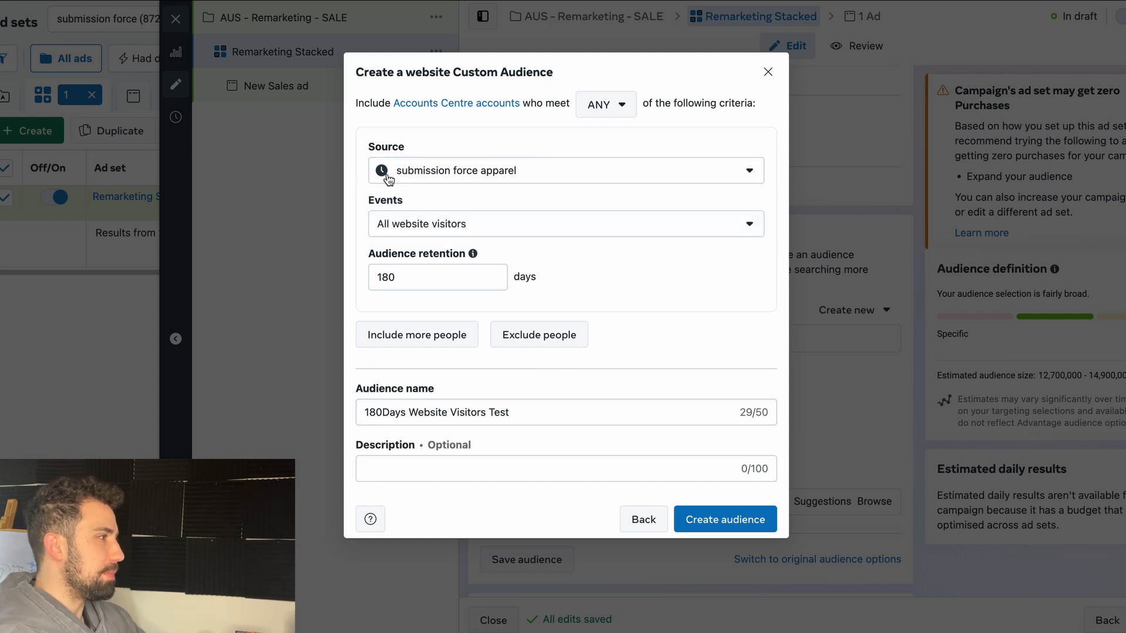
left_click(722, 511)
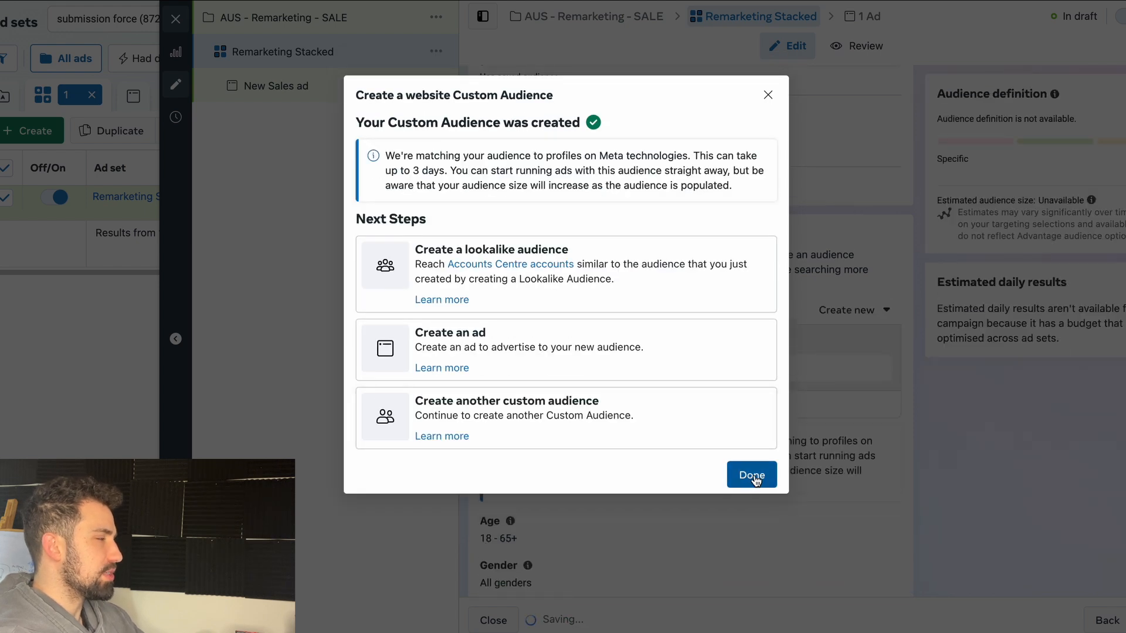
left_click(756, 481)
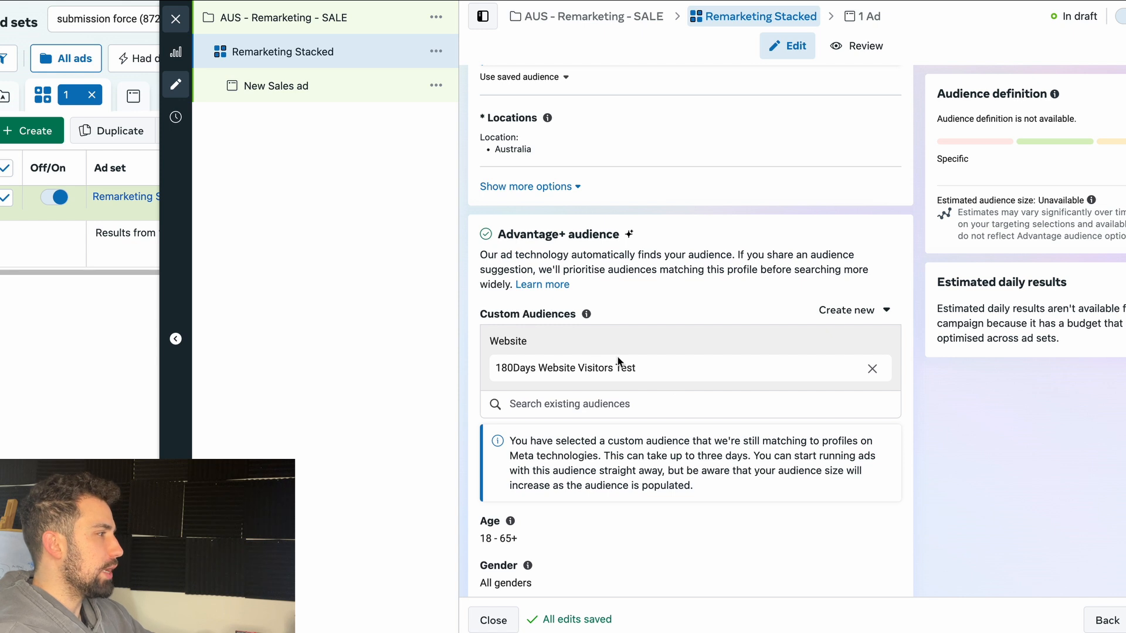
left_click(653, 401)
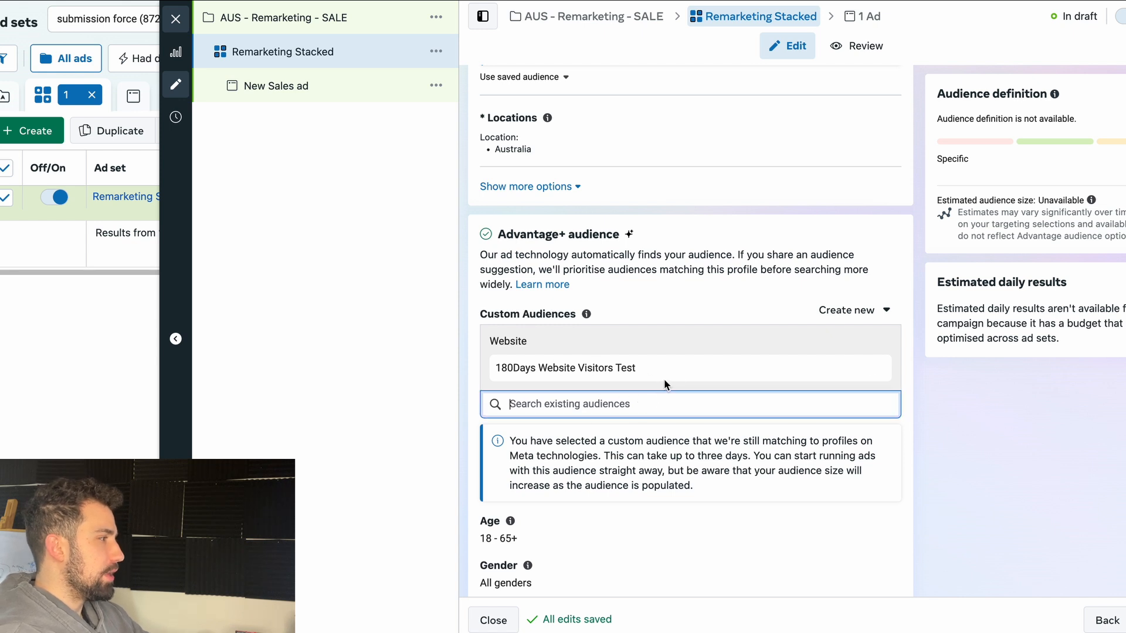
left_click(945, 490)
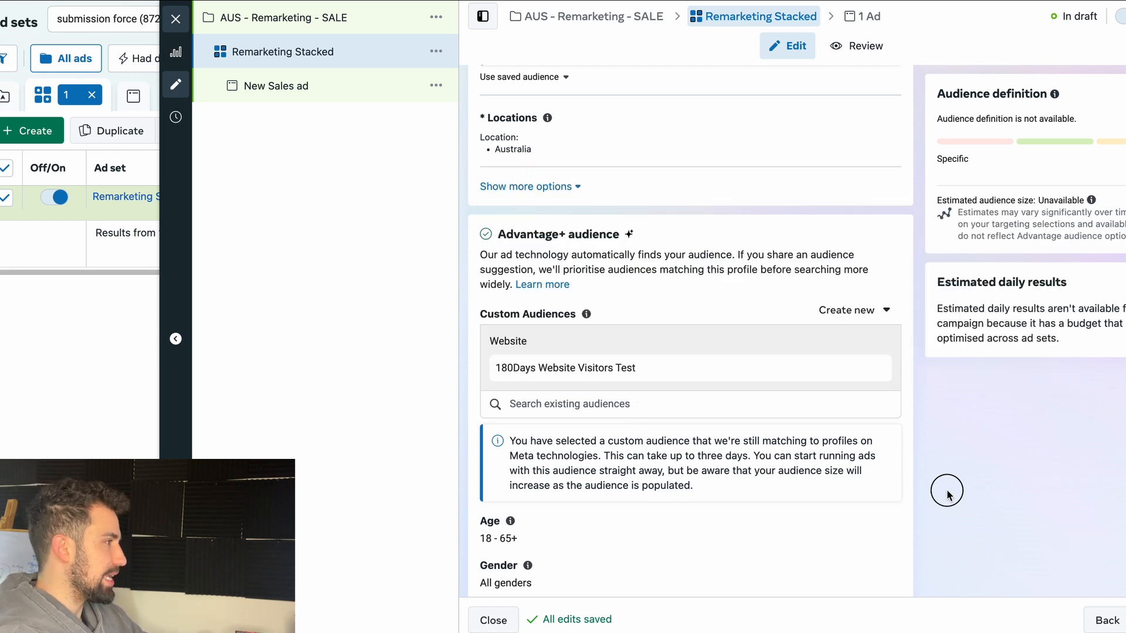
left_click(856, 312)
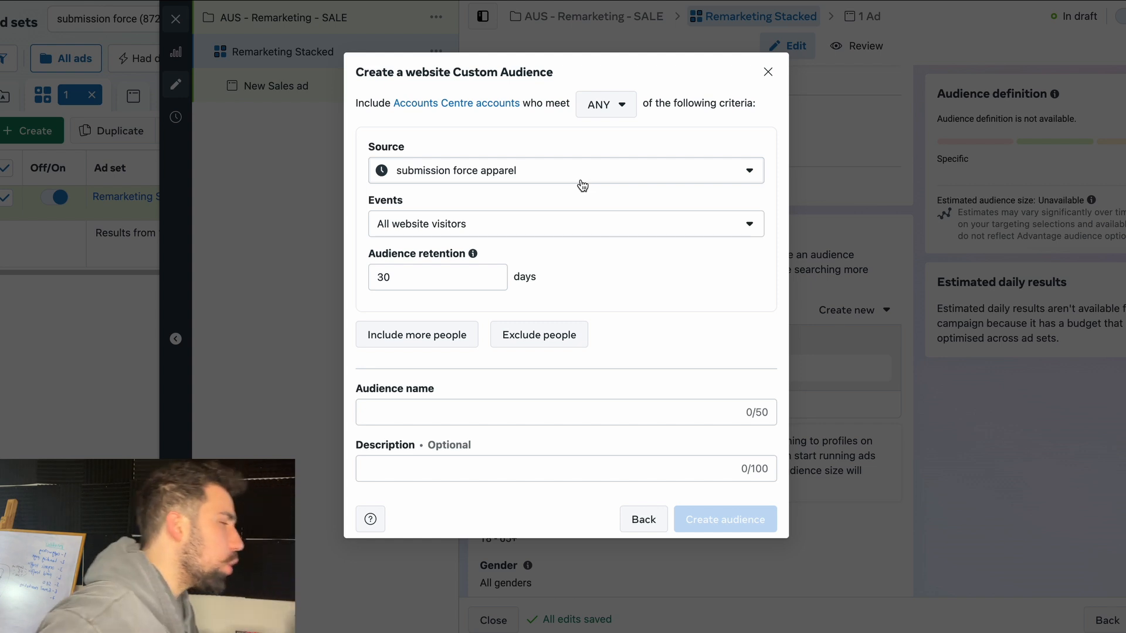
left_click(573, 180)
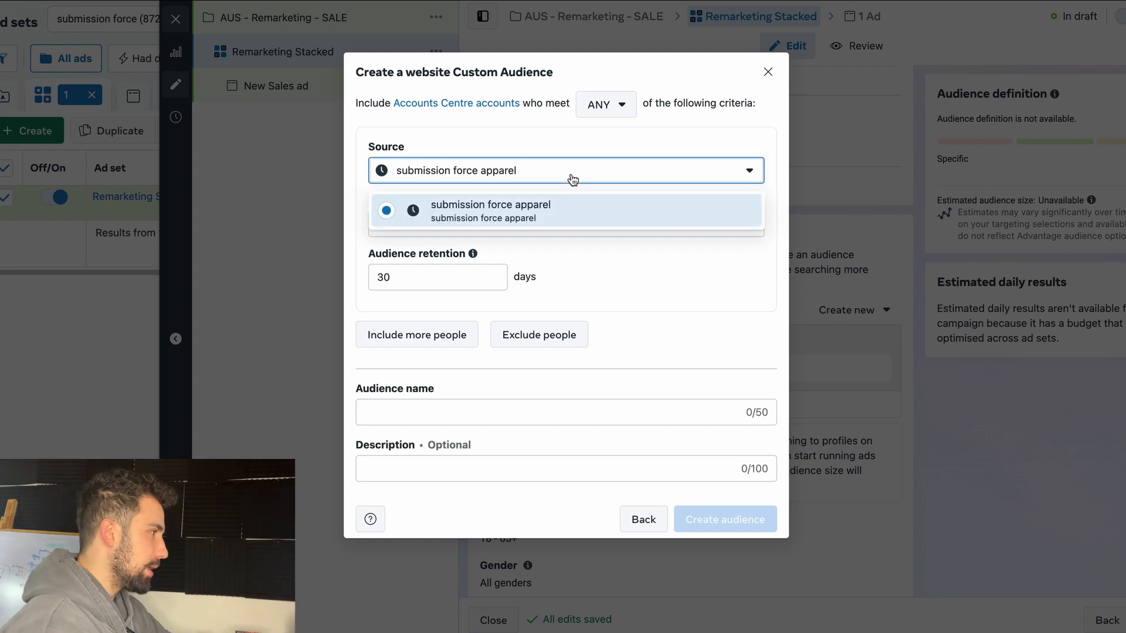
left_click(552, 148)
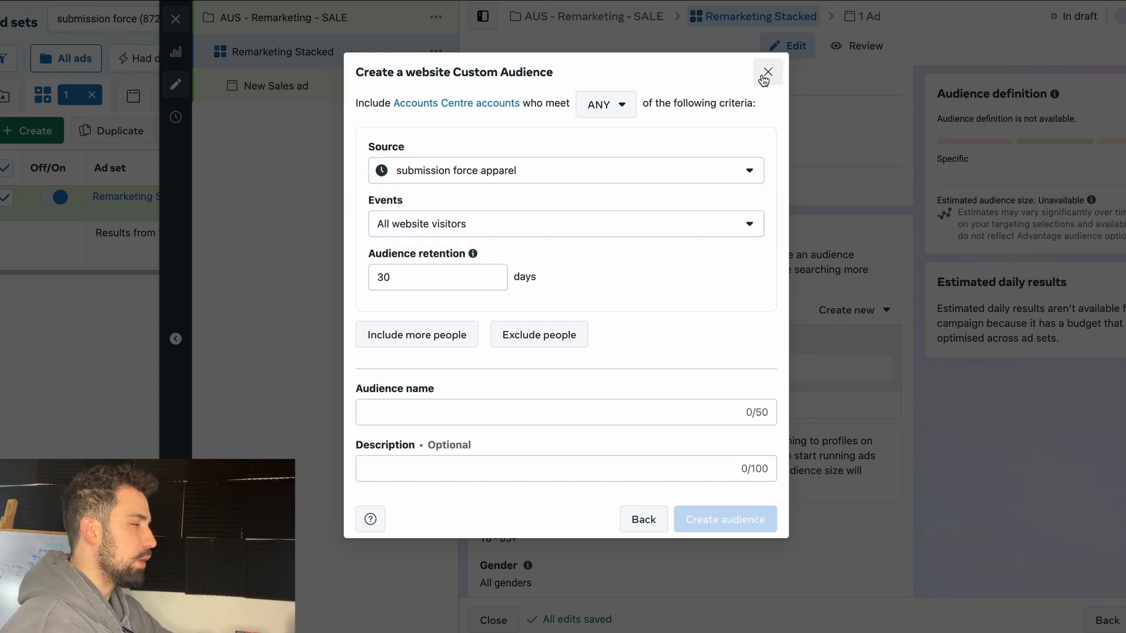
left_click(767, 72)
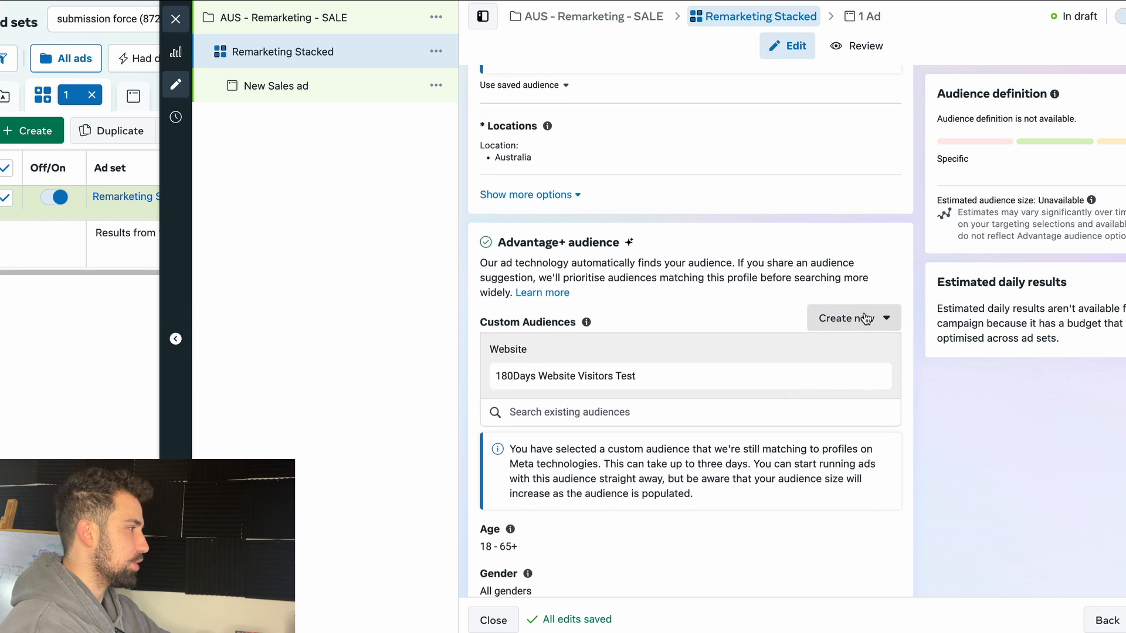
Step: Start a new Custom Audience from an Instagram account, with submissionforceapparel as its source
left_click(874, 318)
left_click(901, 368)
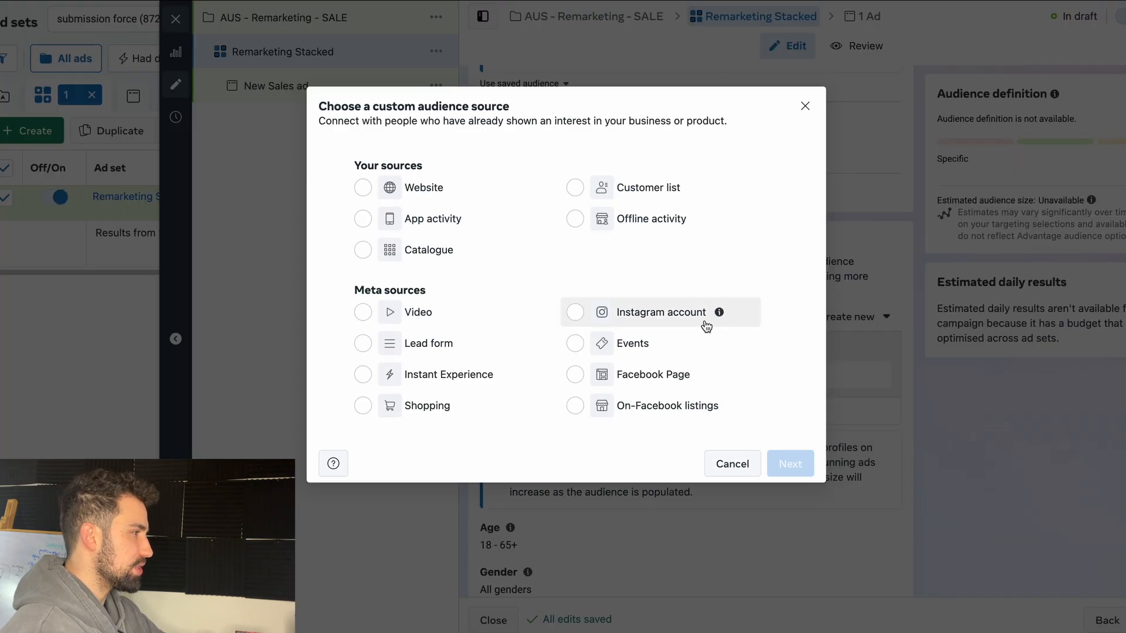
left_click(655, 317)
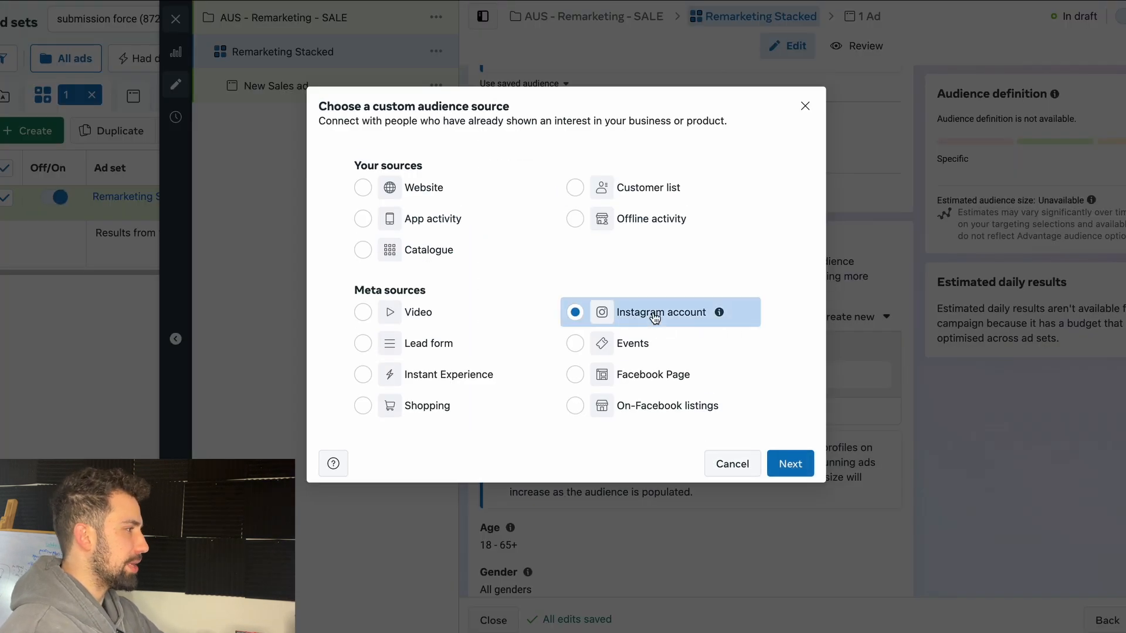
left_click(790, 464)
left_click(463, 175)
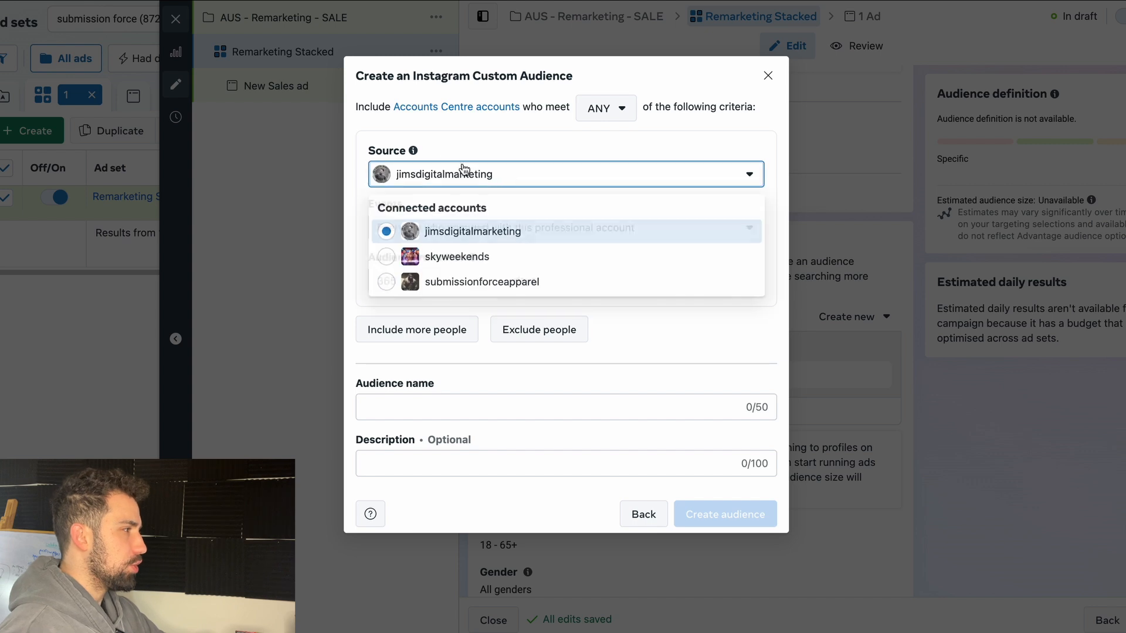
left_click(505, 283)
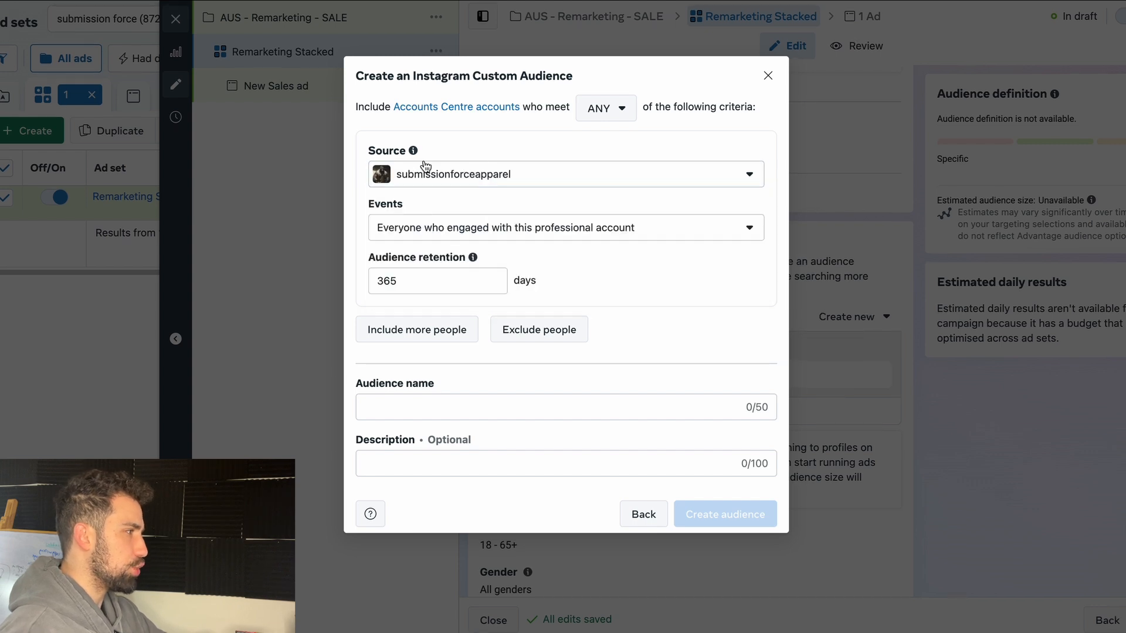
Step: Set the Instagram audience's retention to 90 days
double_click(437, 283)
left_click(466, 285)
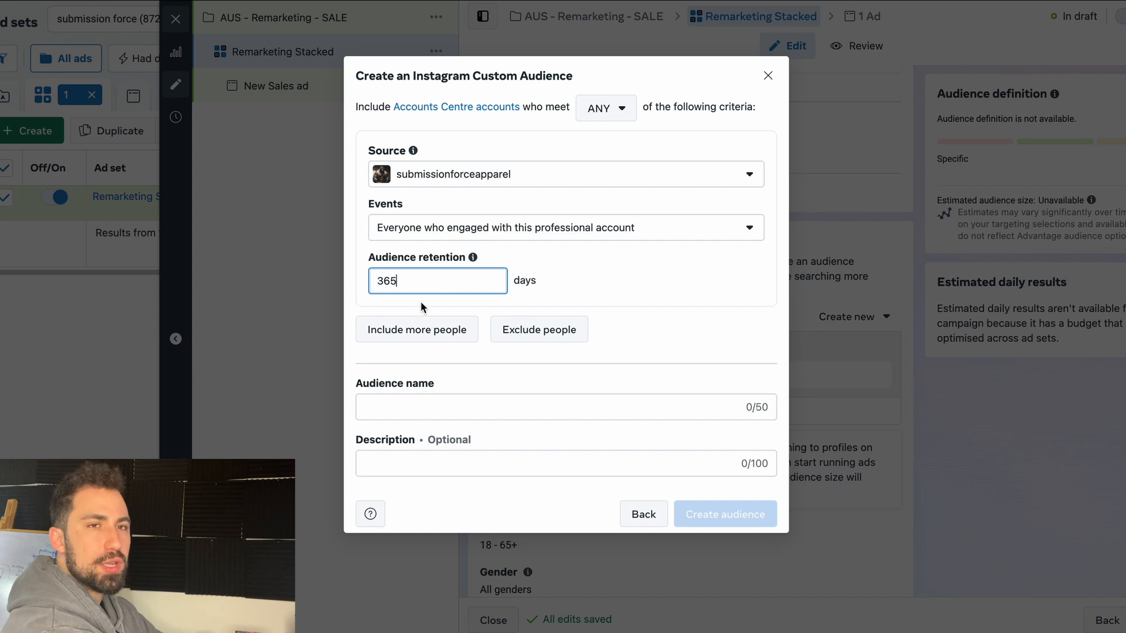
double_click(420, 282)
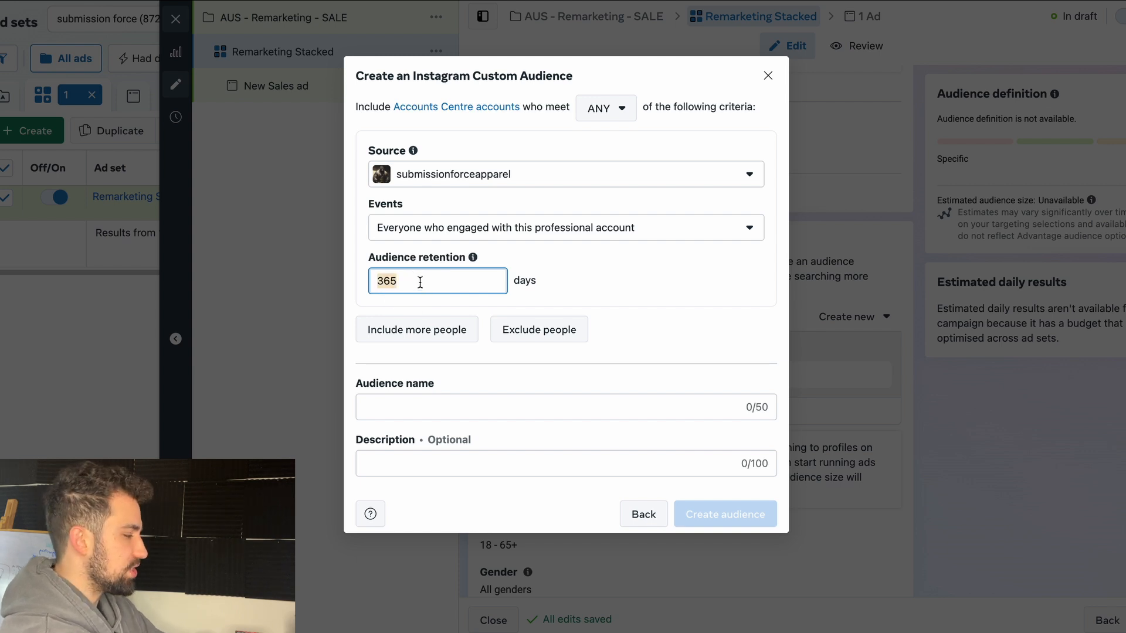
type("90")
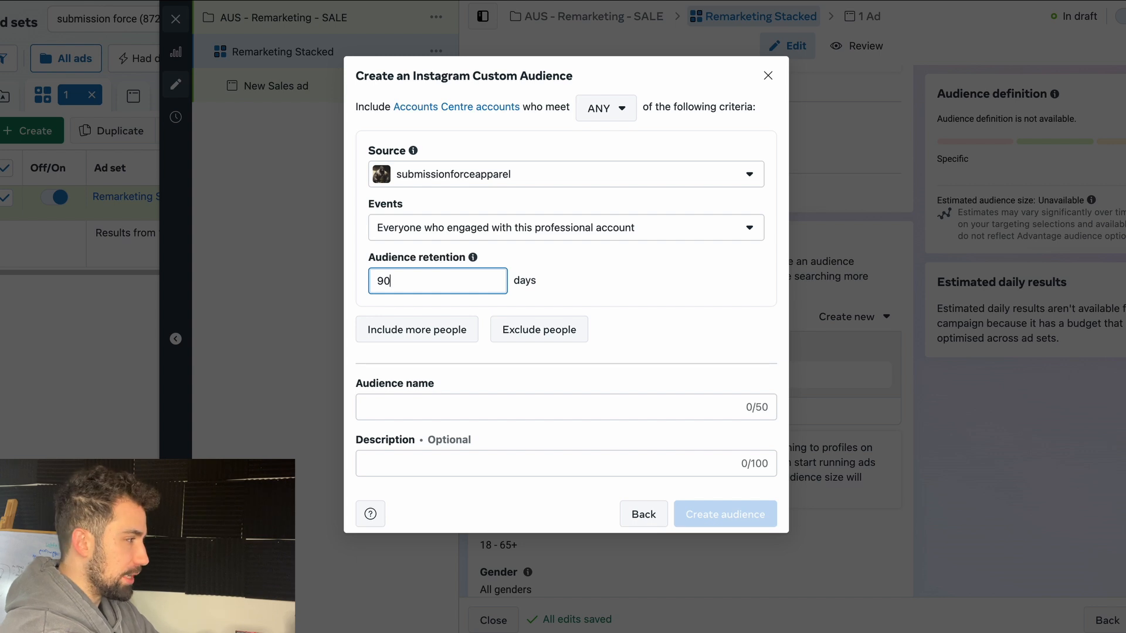
Step: Examine the engagement event options offered for the Instagram Custom Audience
left_click(516, 233)
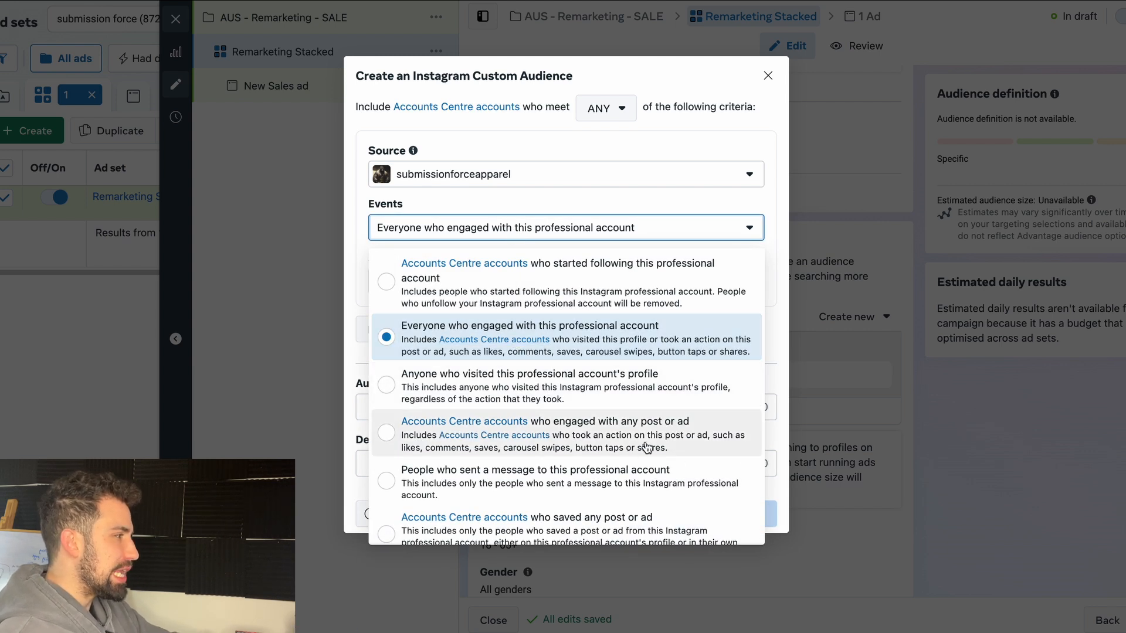
scroll(538, 487, "down", 1)
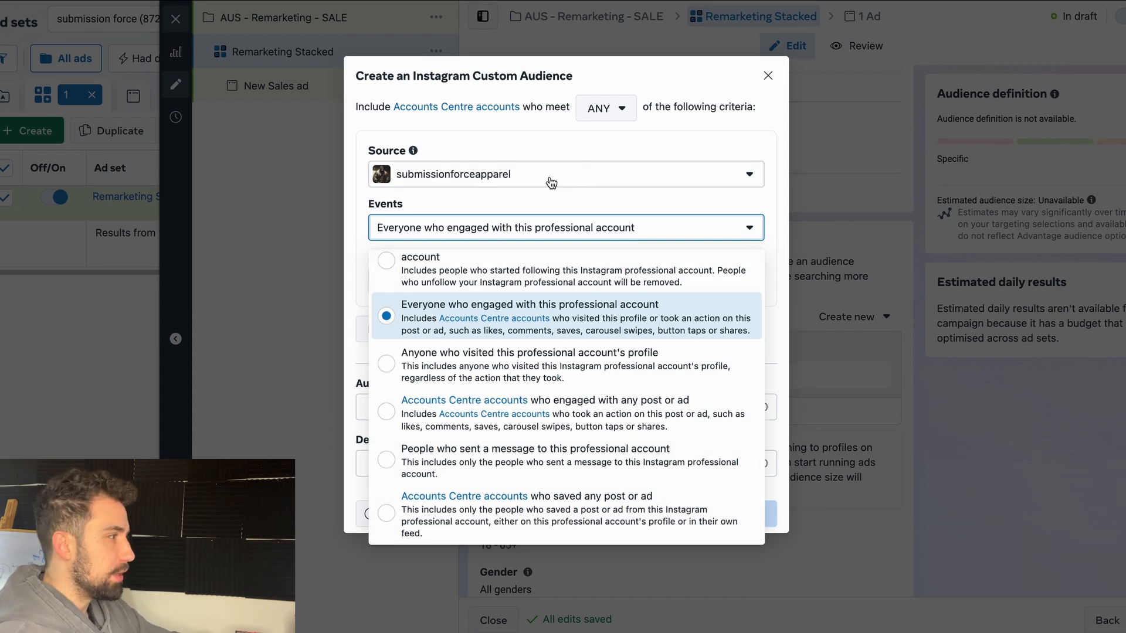
scroll(552, 255, "up", 1)
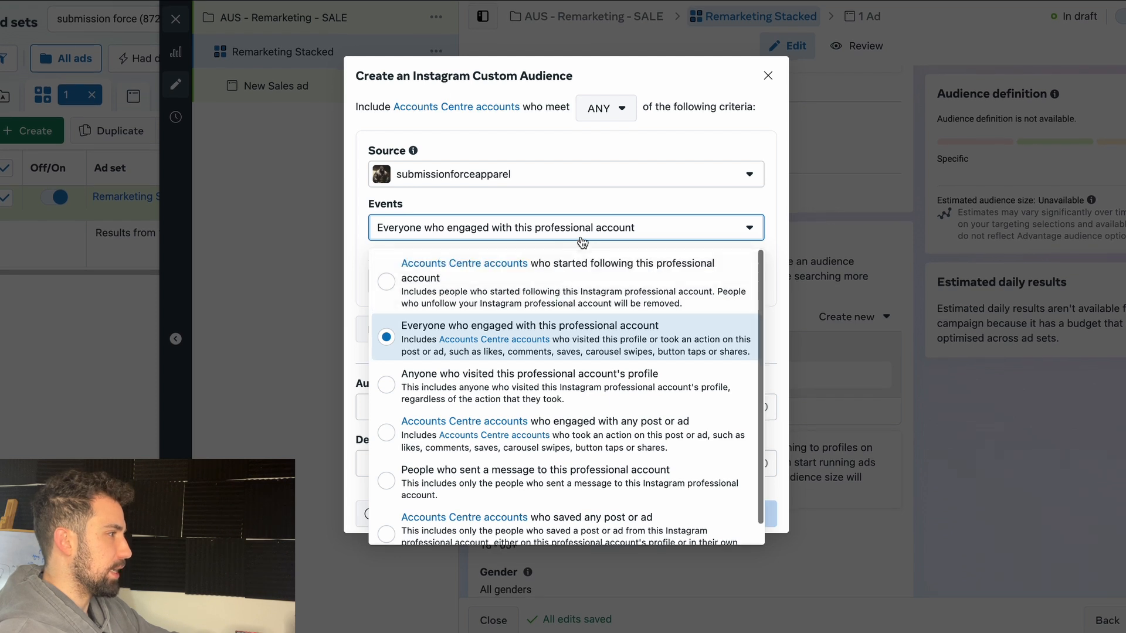
left_click(631, 150)
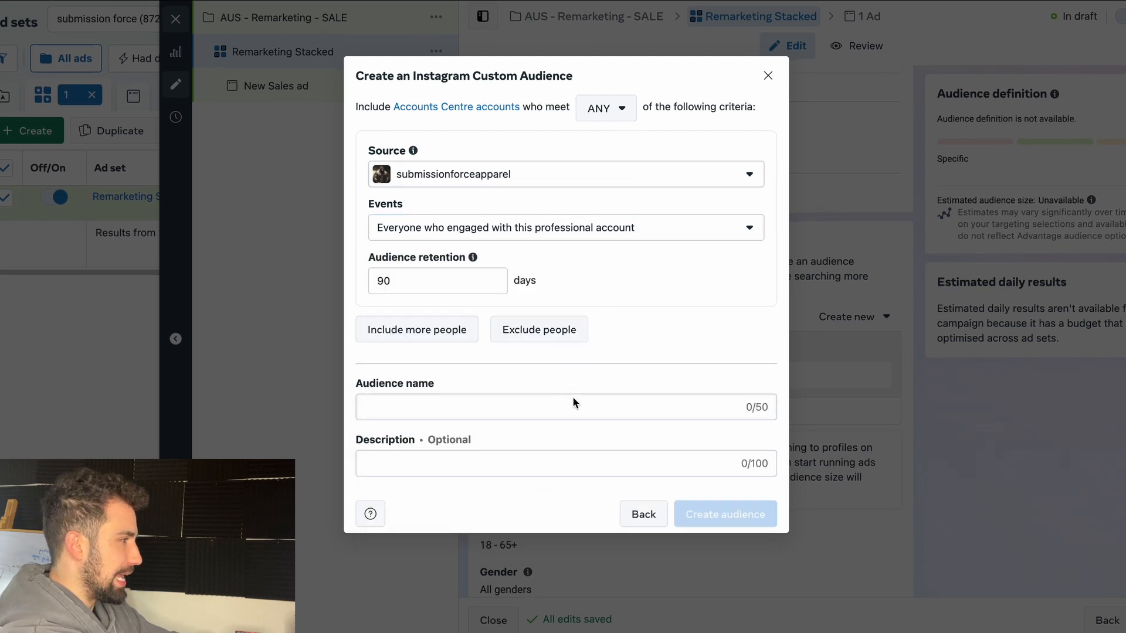
Step: Name the Instagram audience "90 Days Instagram Engagers", create it and finish the audience setup
left_click(569, 401)
type("90 Day")
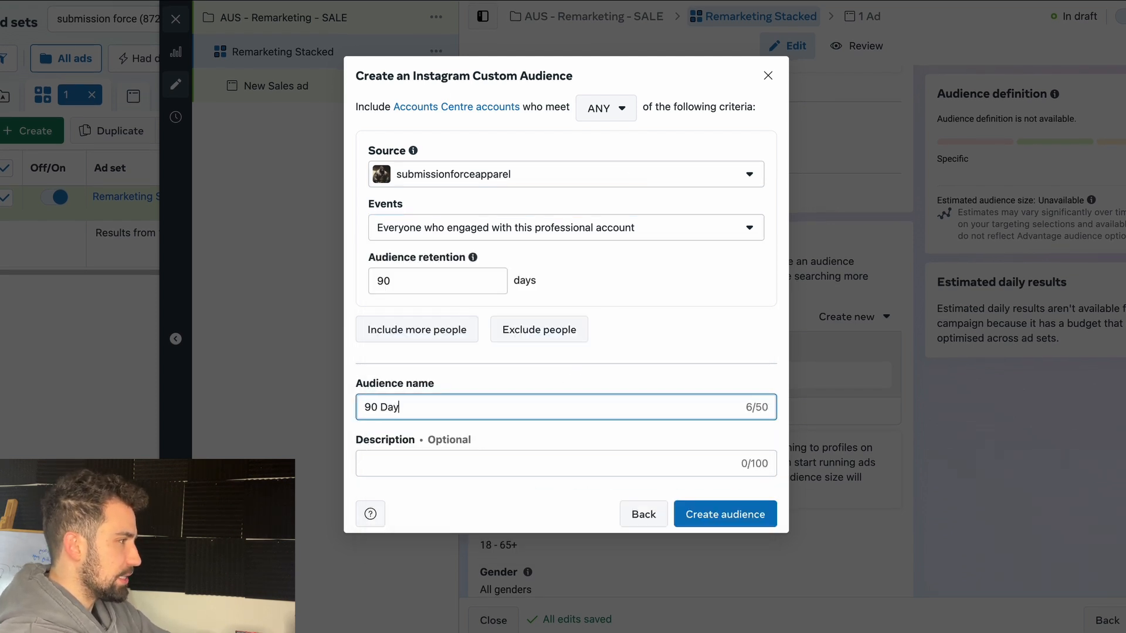
type("s Instagram")
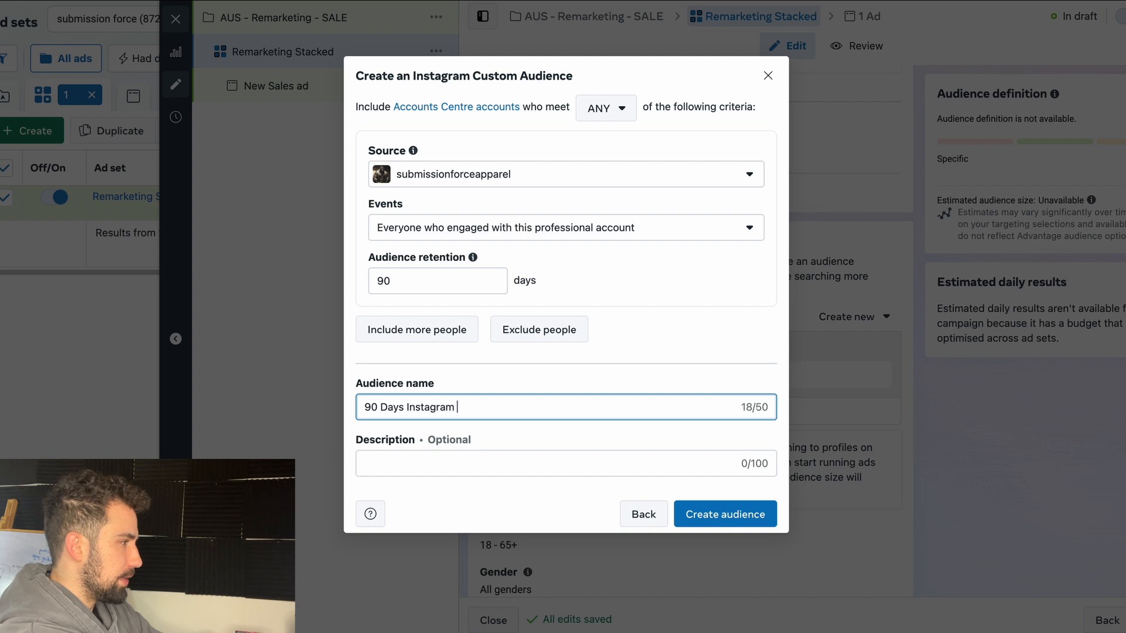
type(" Engagers")
left_click(727, 527)
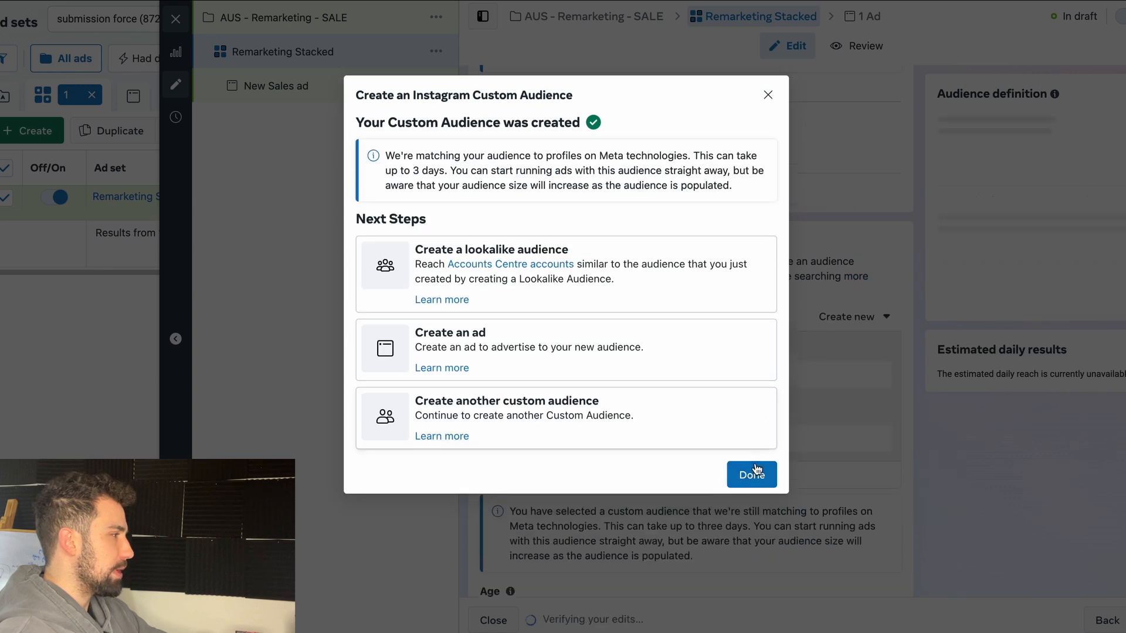
left_click(755, 473)
Step: Start a new Custom Audience from a Facebook Page and set its audience retention to 90 days
left_click(872, 317)
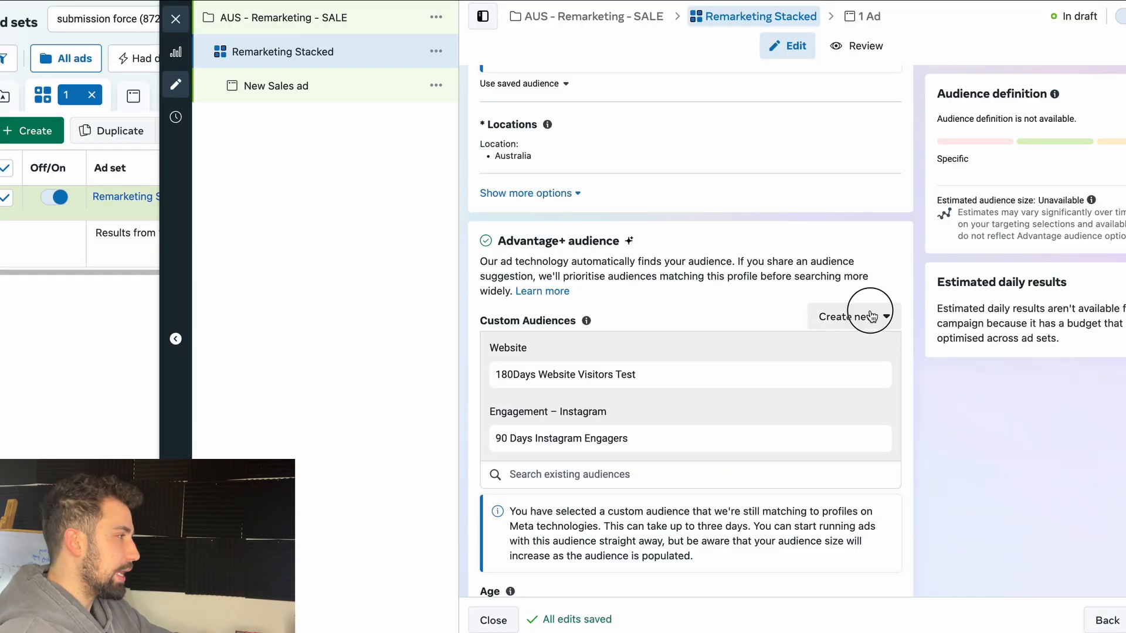
left_click(883, 351)
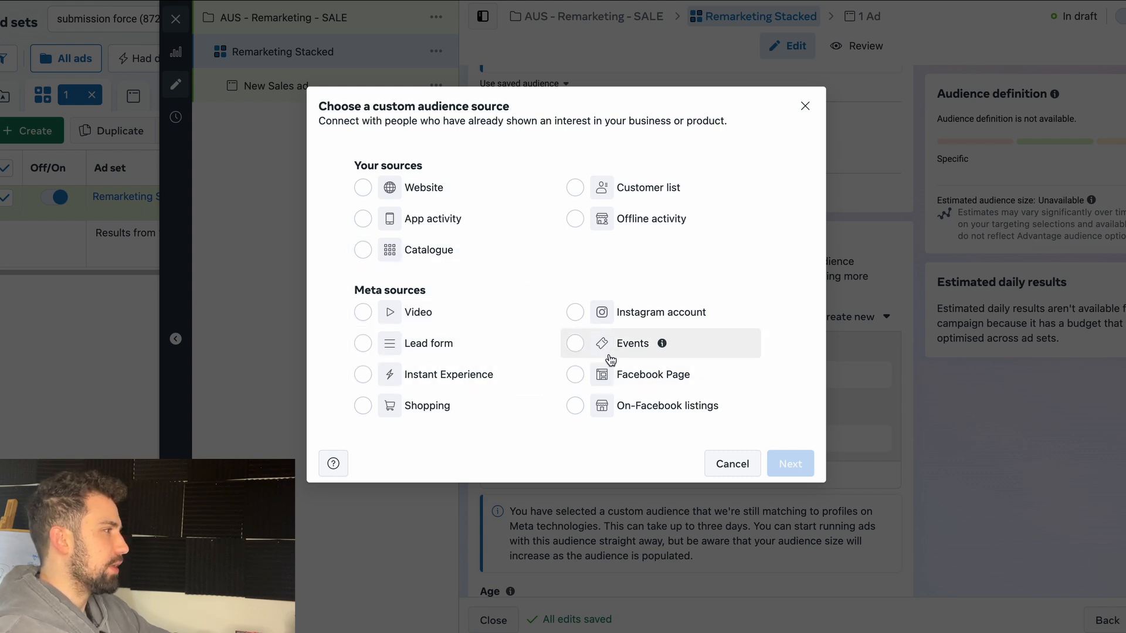
left_click(625, 371)
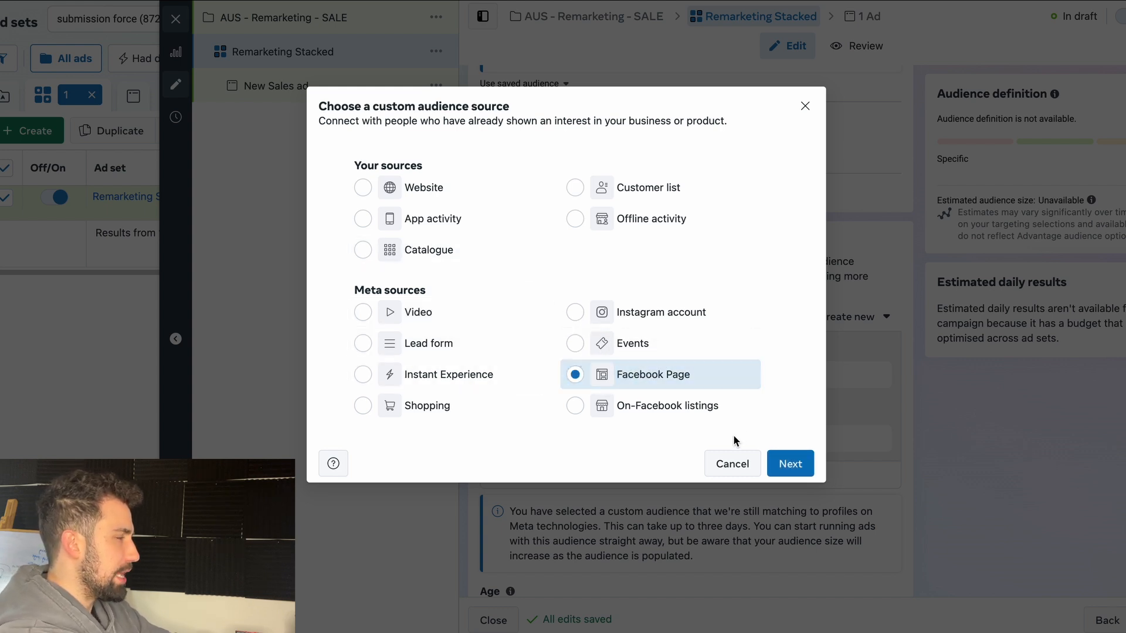
left_click(789, 464)
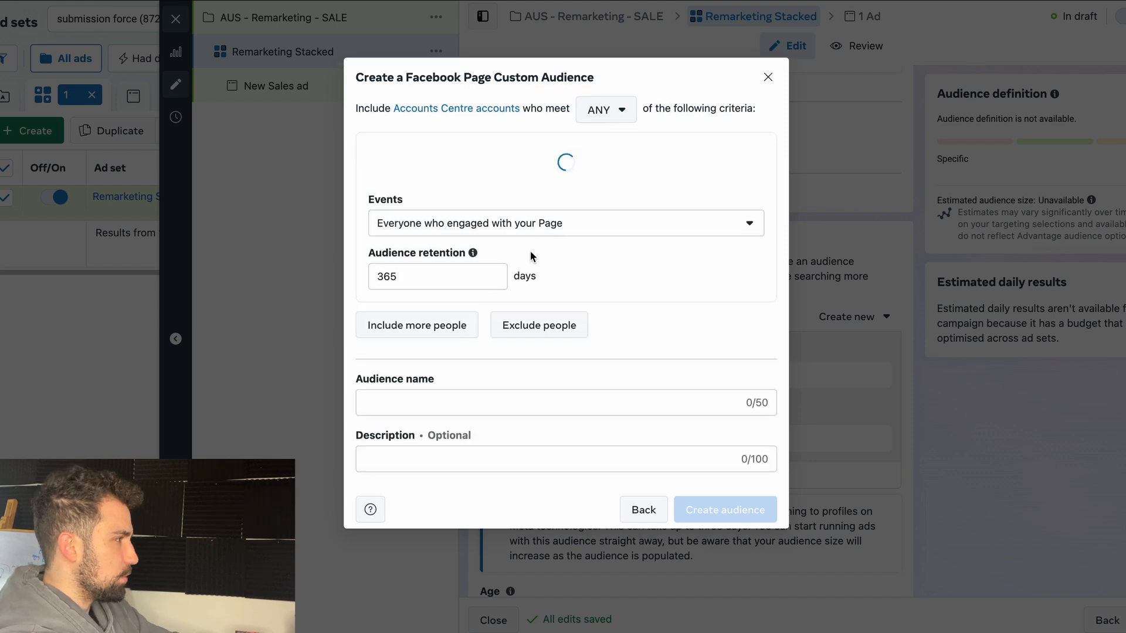
double_click(427, 279)
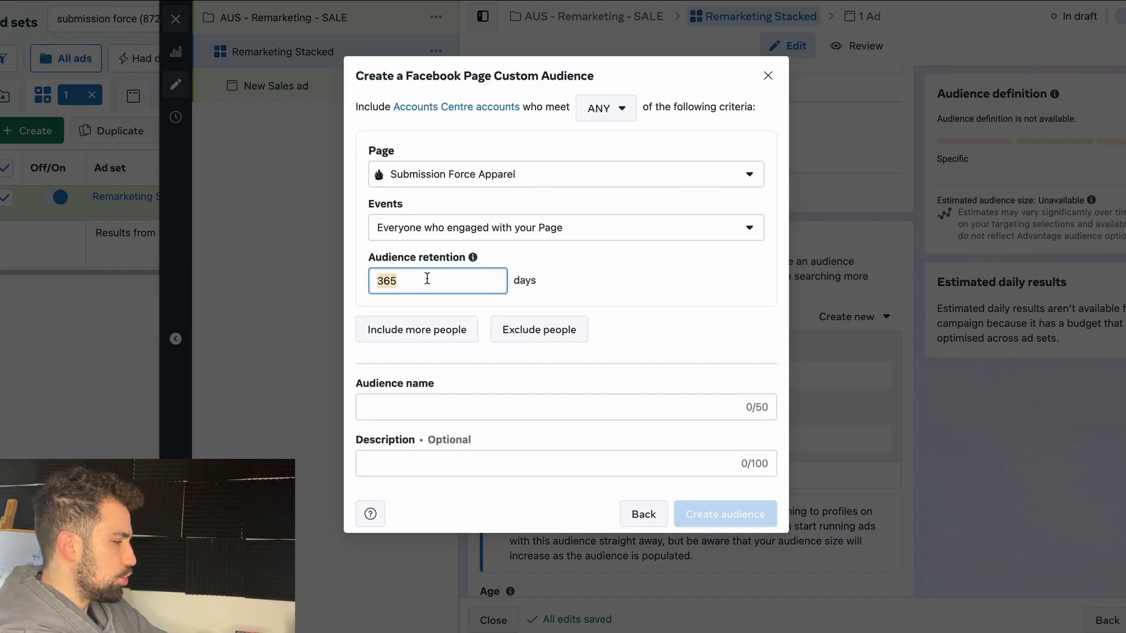
type("90")
left_click(561, 315)
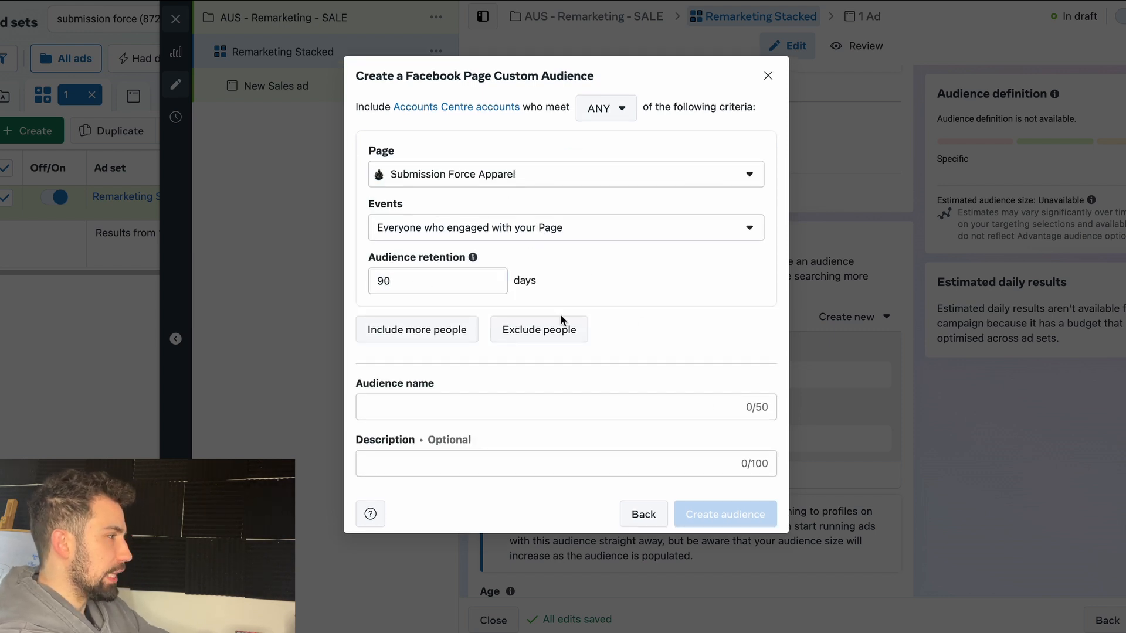
Step: Name the Facebook Page audience "90 Days Facebook Engagers", create it and finish the audience setup
left_click(505, 397)
type("1")
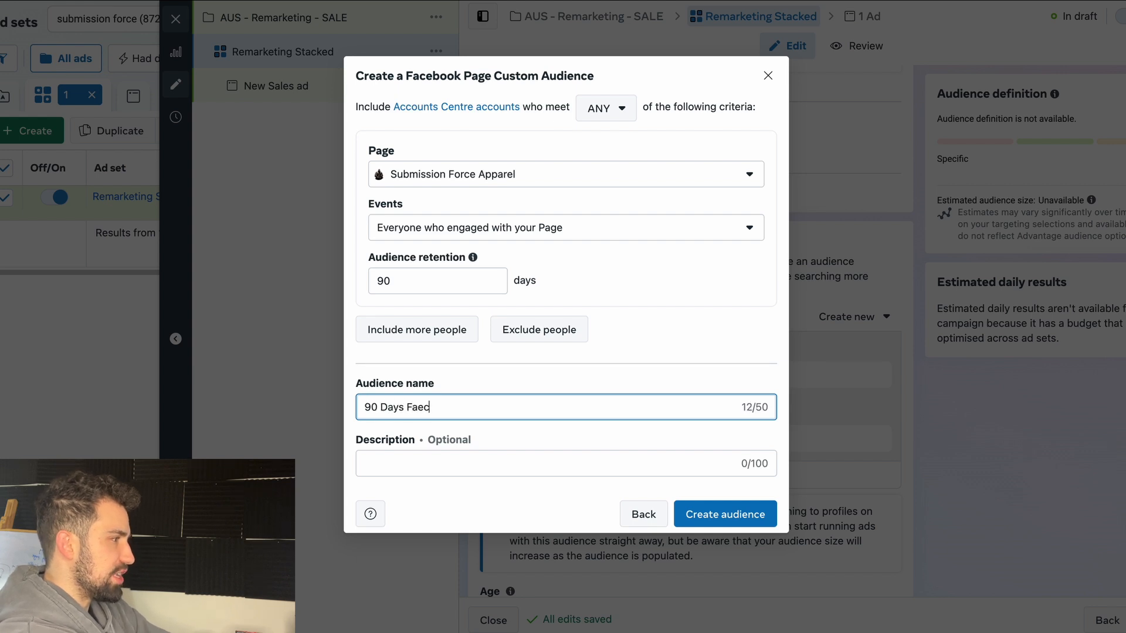
type("0 Days Facebook ")
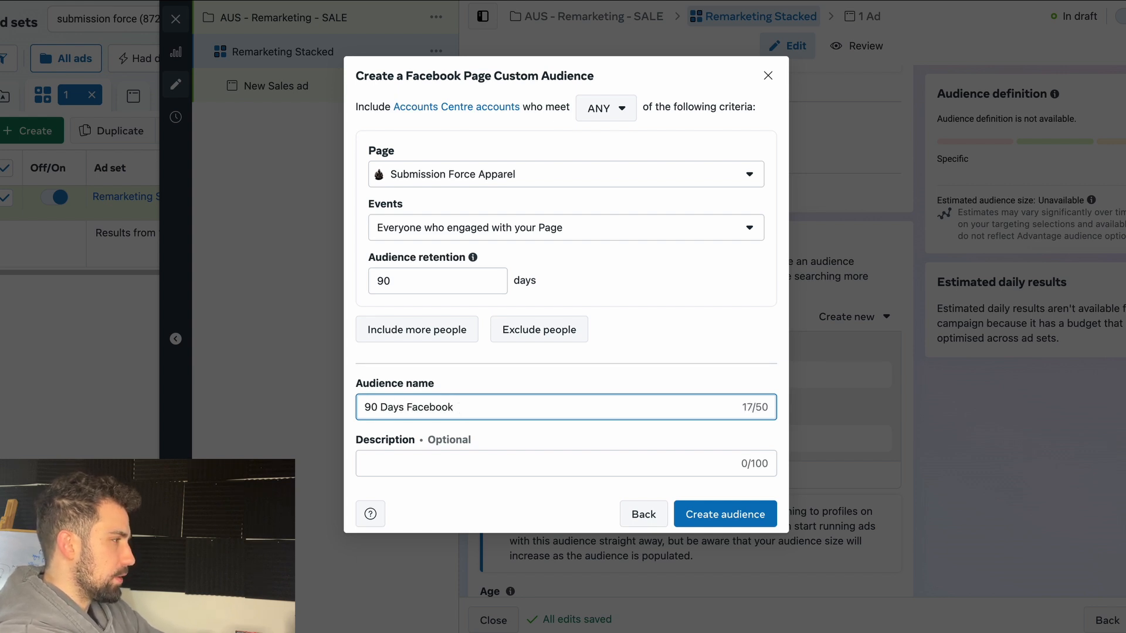
type("Engagers")
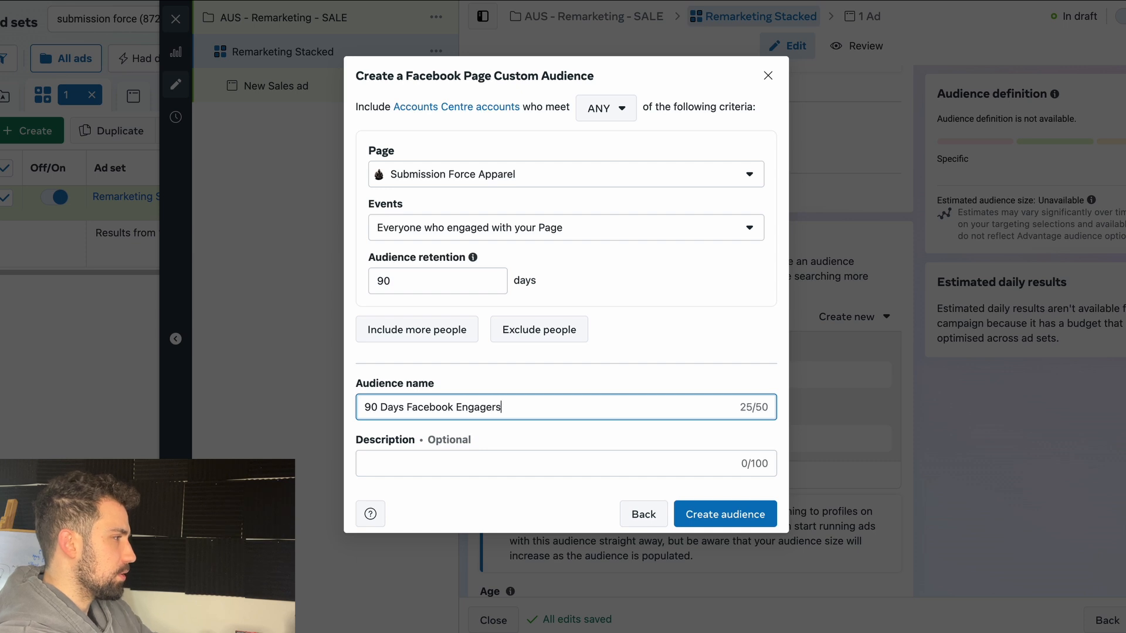
left_click(689, 508)
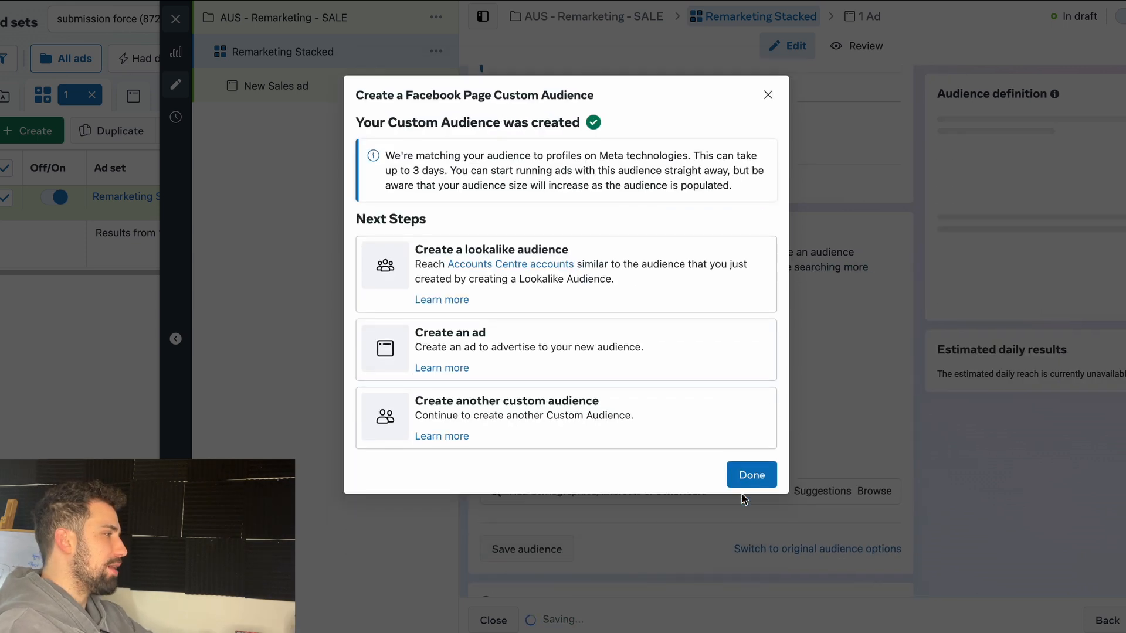
left_click(745, 478)
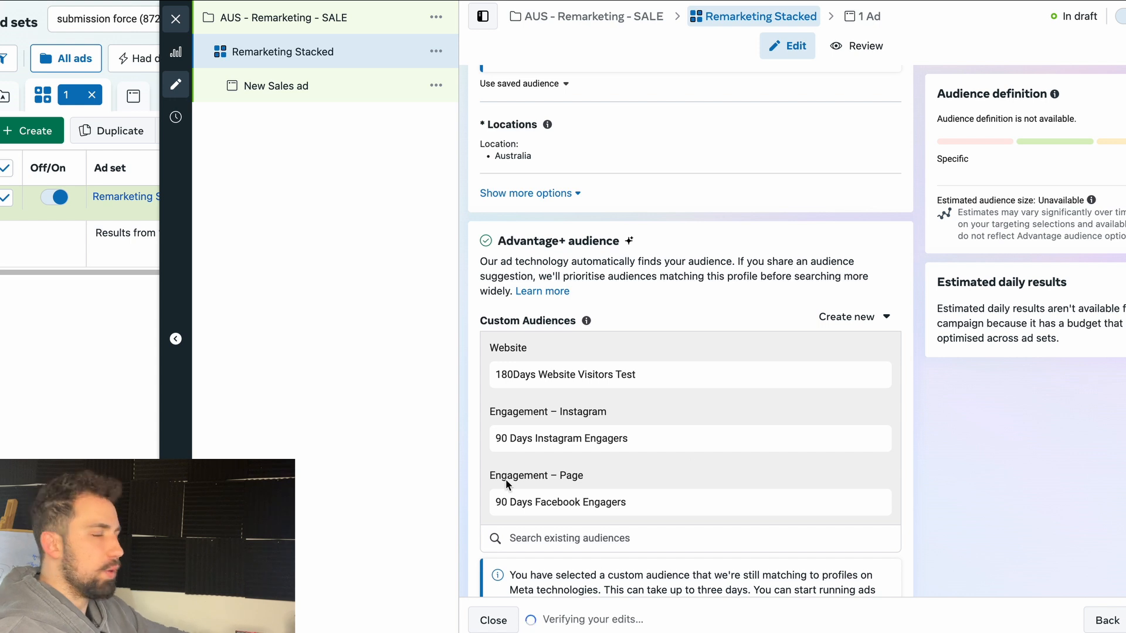
Step: Look over the ad set's targeting and expand the additional options of the audience controls
scroll(873, 436, "down", 5)
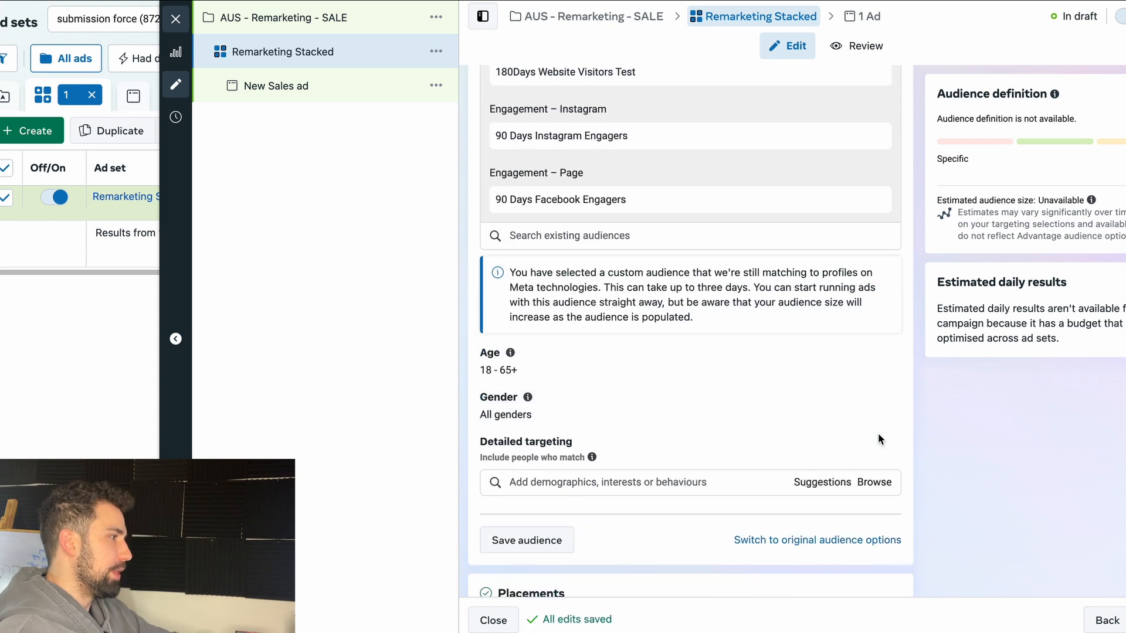
scroll(874, 442, "down", 1)
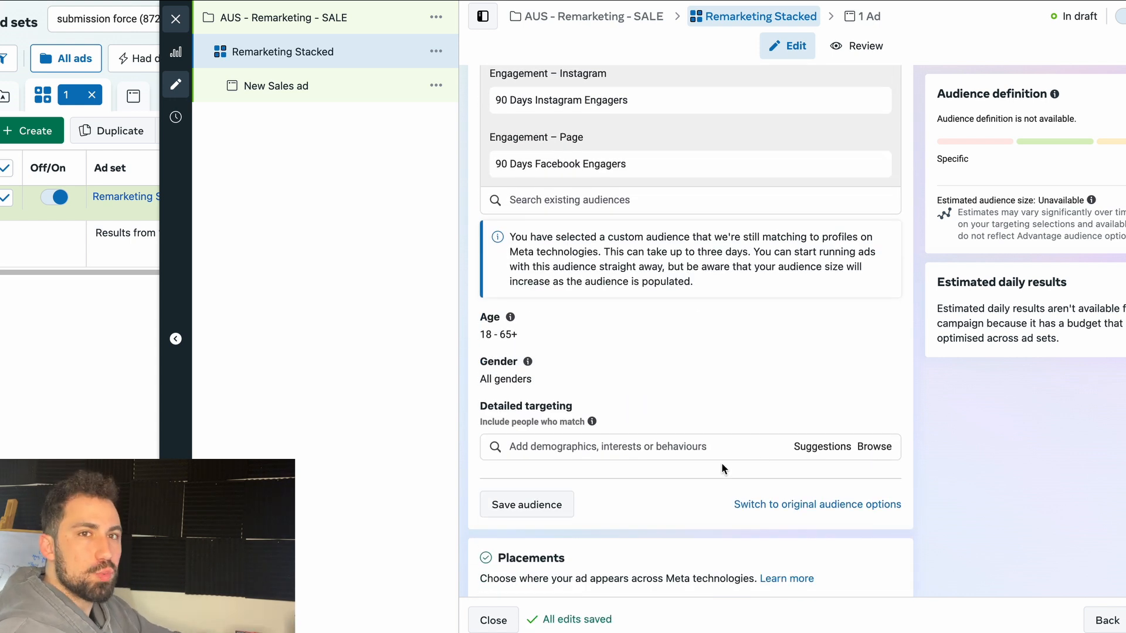
scroll(657, 179, "up", 2)
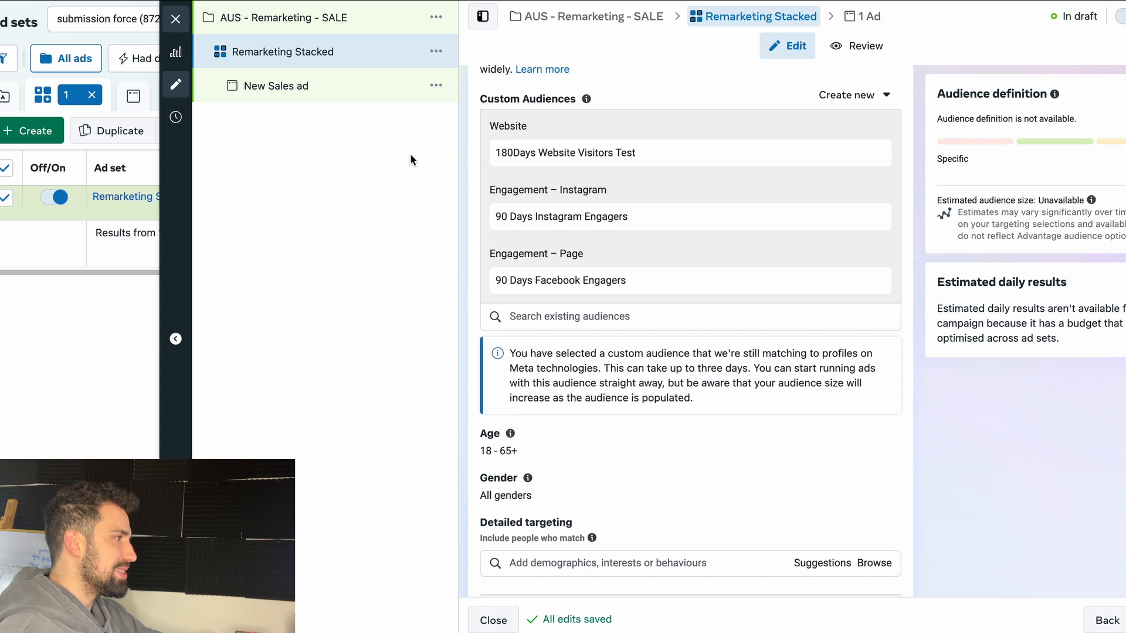
scroll(797, 420, "up", 2)
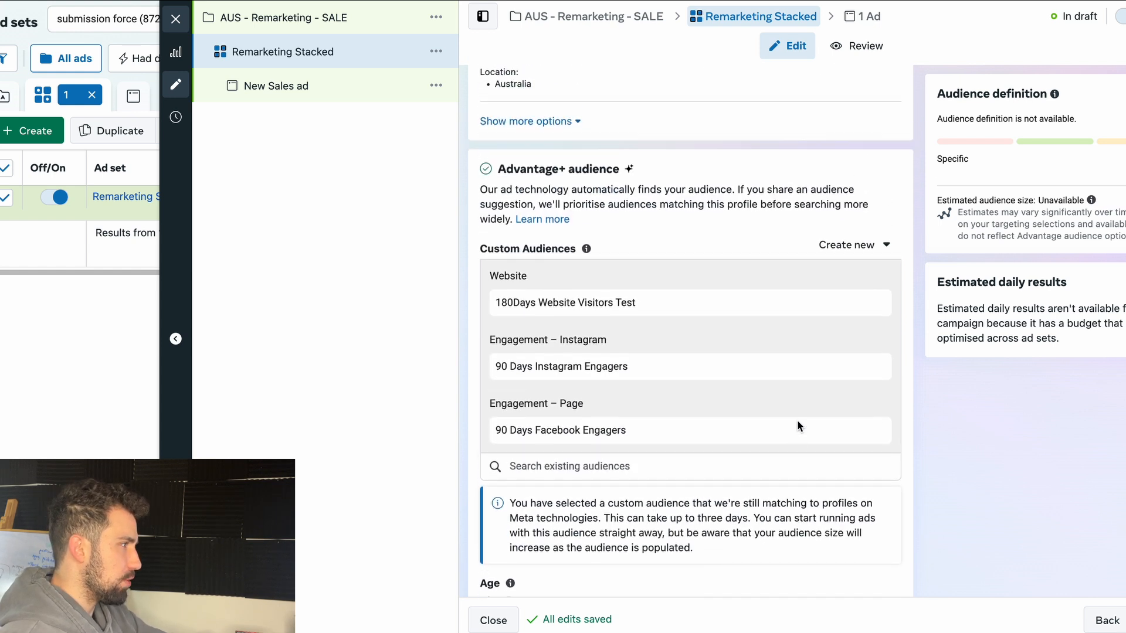
scroll(796, 392, "up", 6)
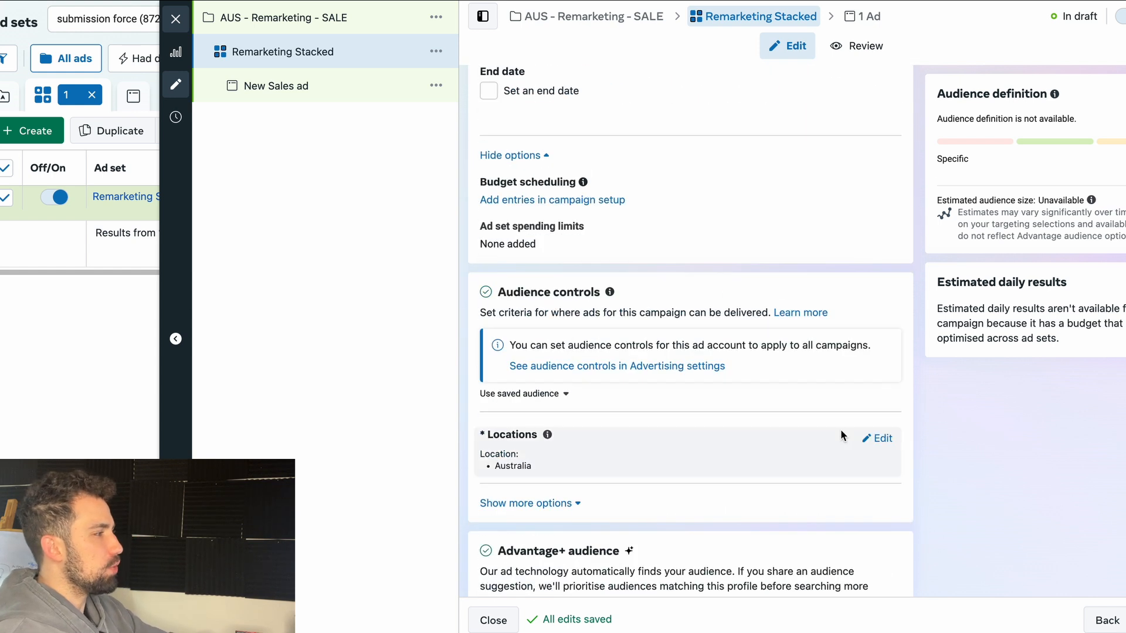
left_click(577, 504)
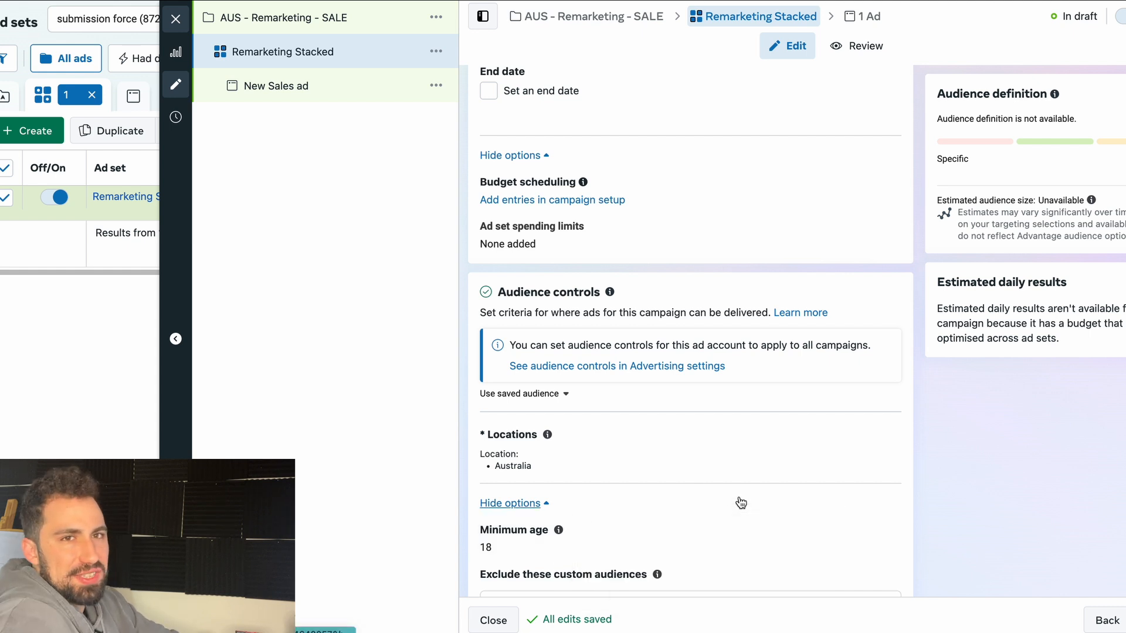
Step: Open the age range of the Advantage+ audience for editing
scroll(777, 463, "down", 3)
scroll(776, 464, "down", 8)
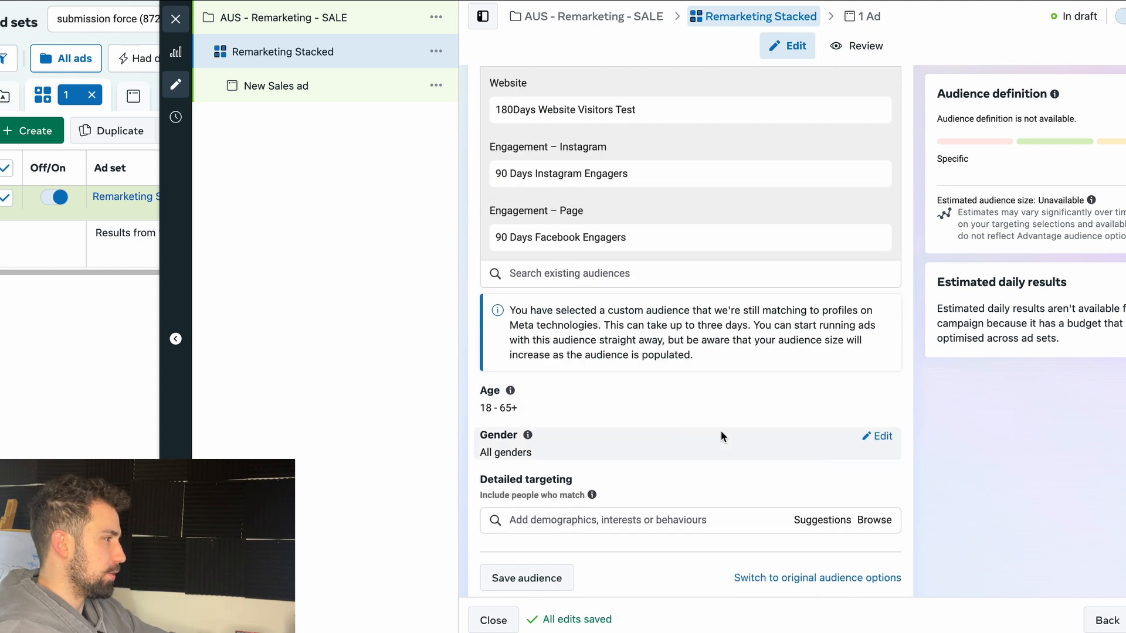
left_click(876, 391)
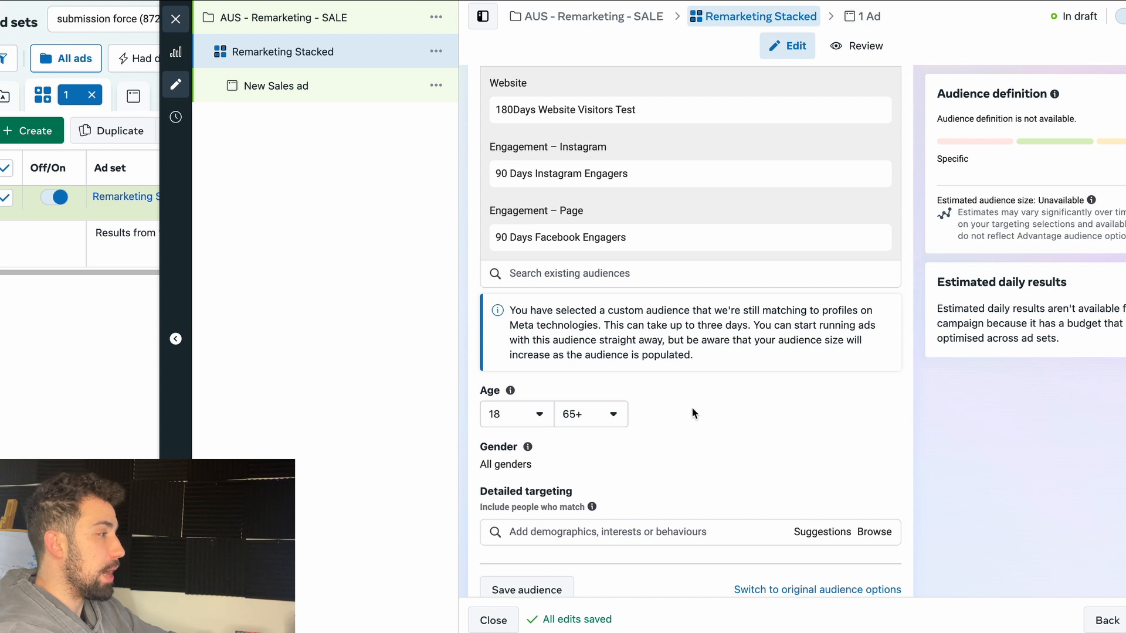
Step: Review the ad set's custom audiences, age range, placements, locations and custom audience exclusions
scroll(682, 264, "up", 2)
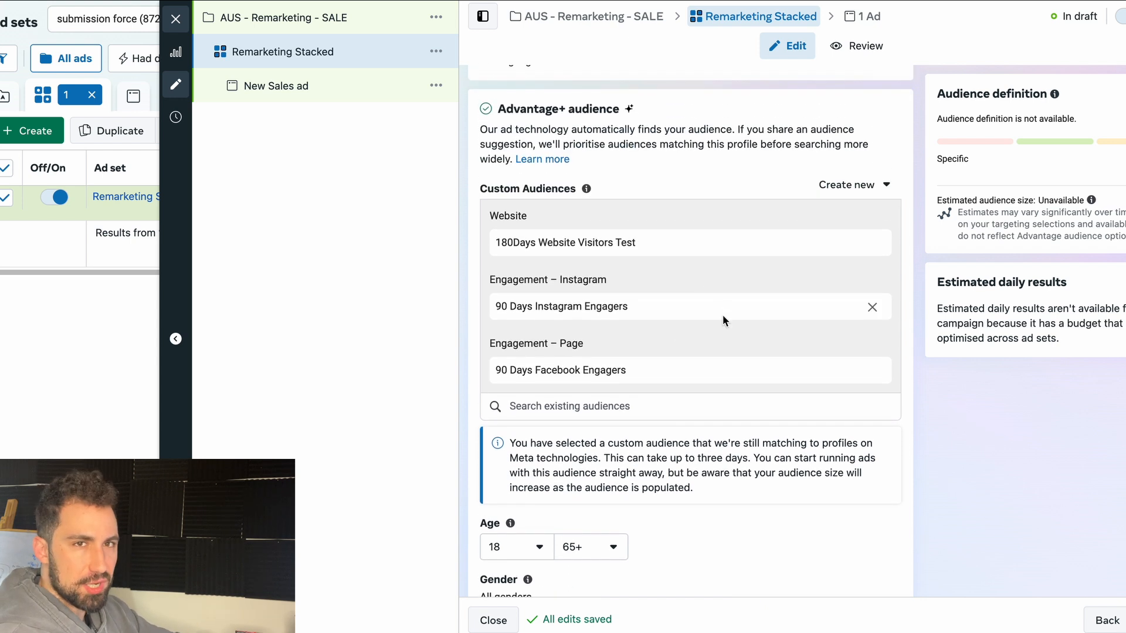
scroll(726, 319, "down", 2)
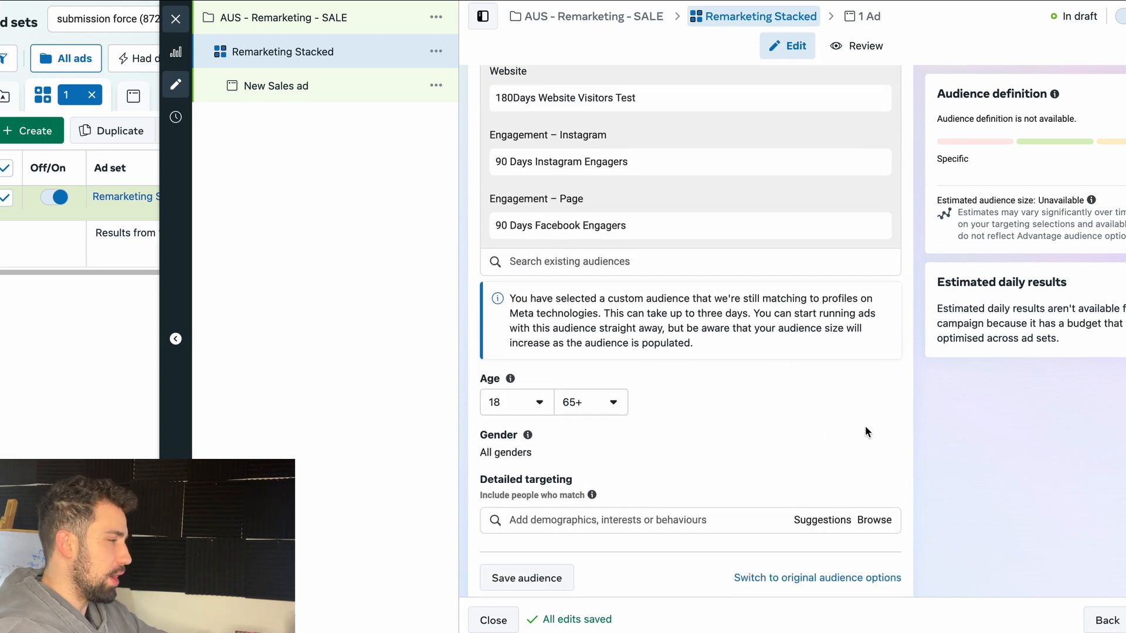
mouse_move(865, 446)
scroll(857, 447, "down", 3)
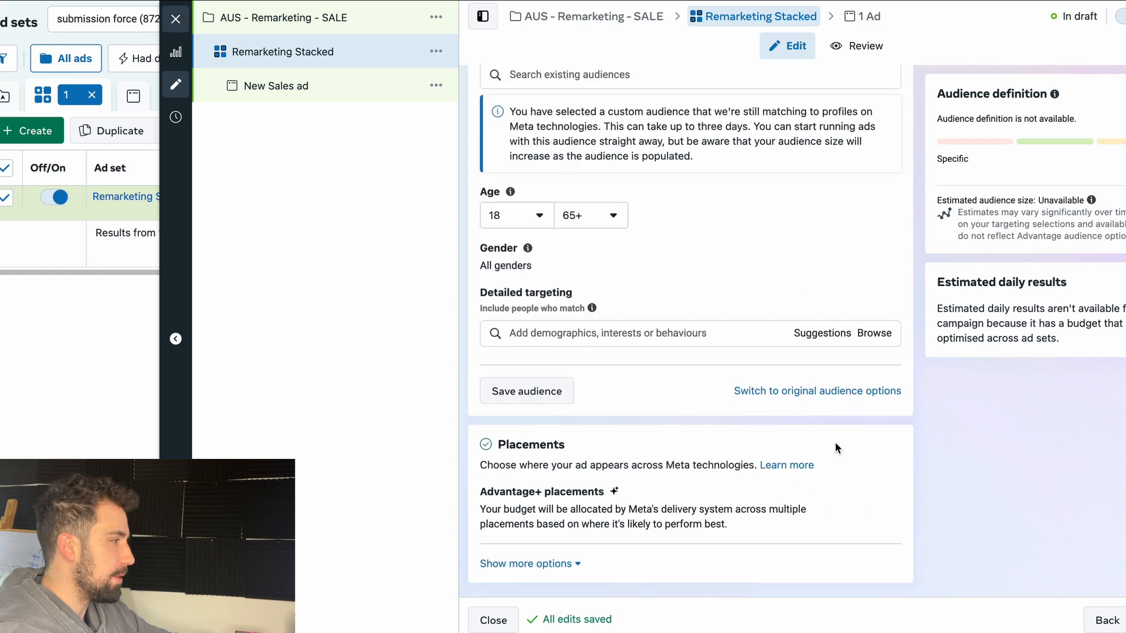
scroll(650, 360, "up", 6)
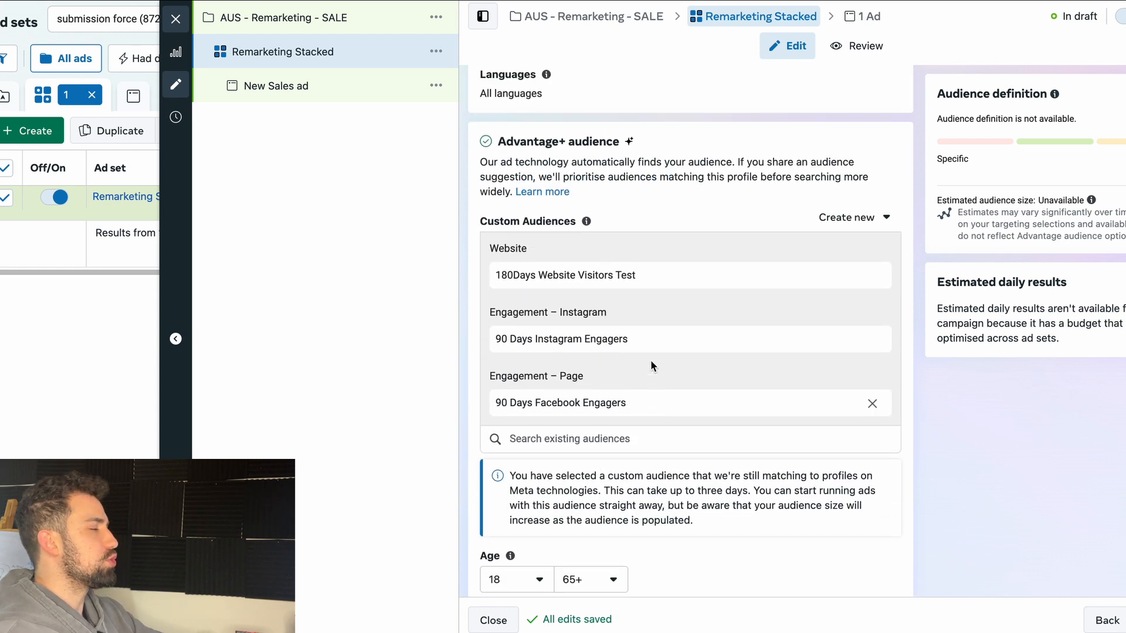
scroll(791, 247, "up", 4)
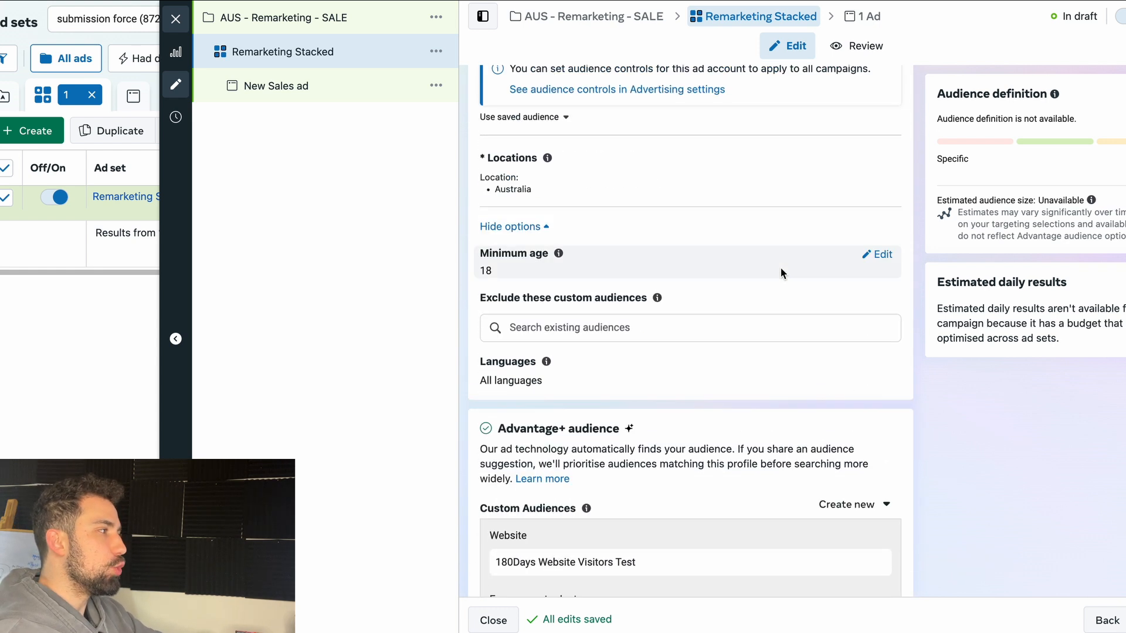
scroll(844, 321, "up", 5)
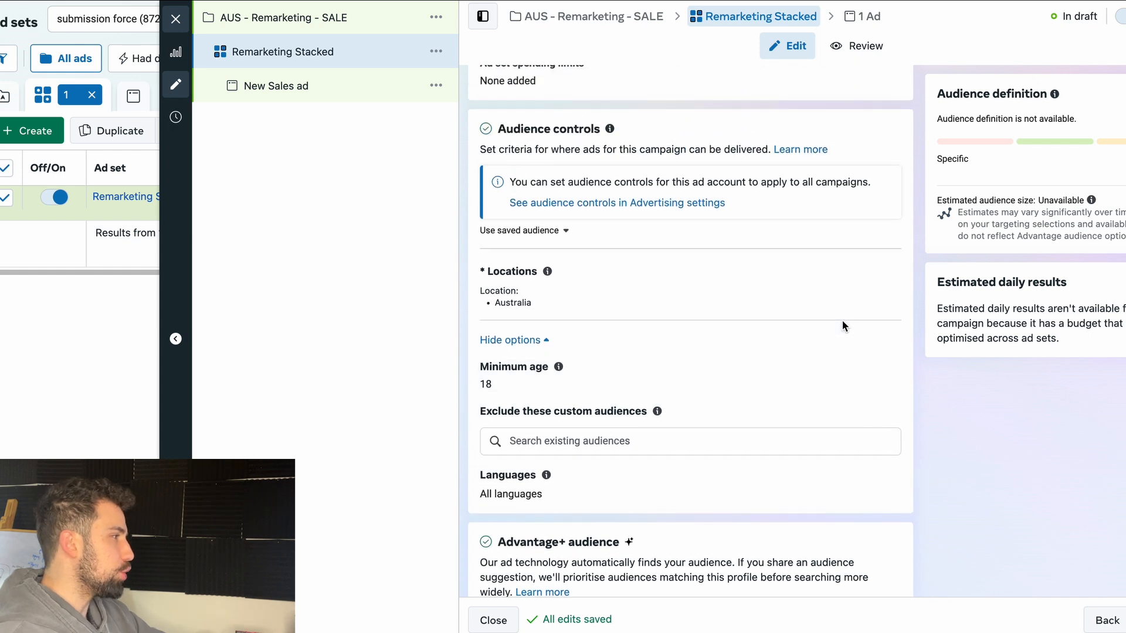
scroll(673, 316, "down", 10)
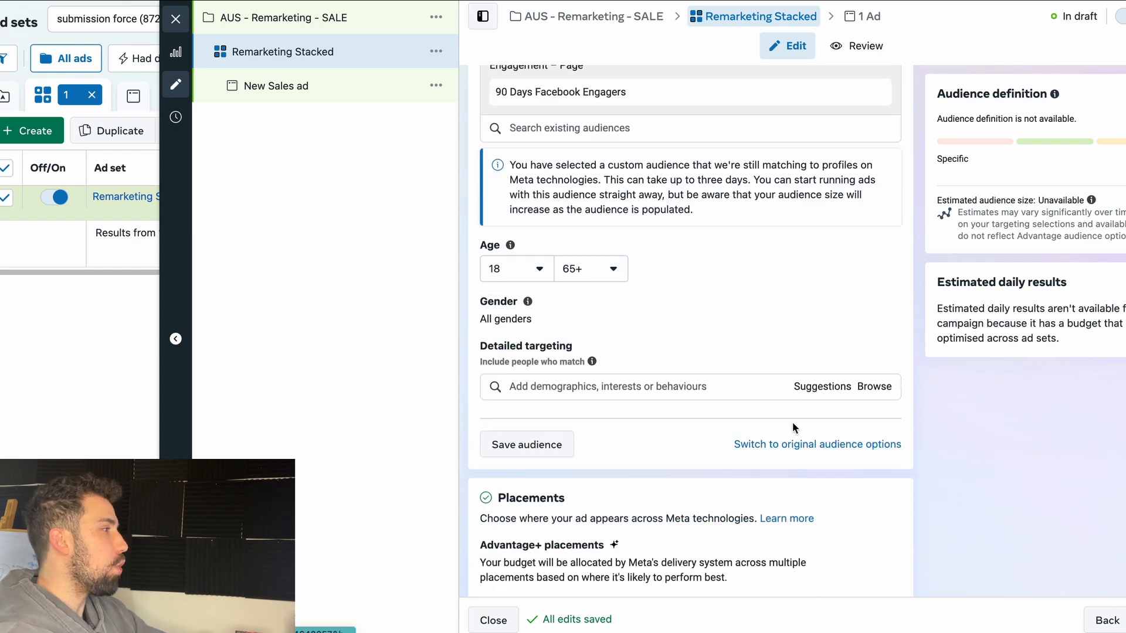
scroll(778, 388, "up", 3)
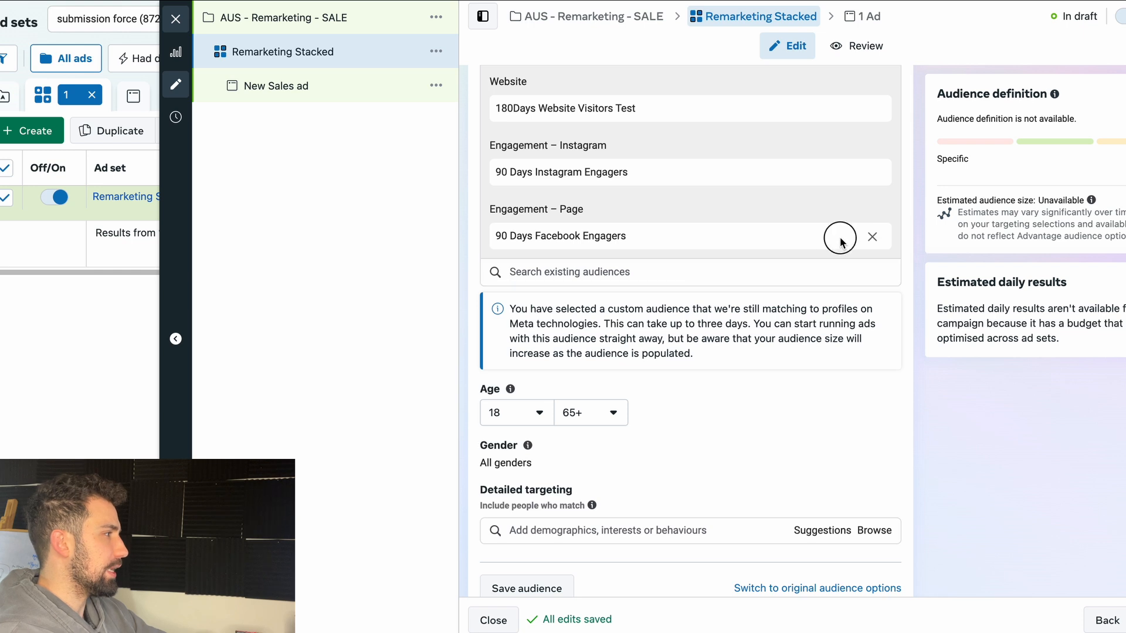
scroll(712, 232, "up", 2)
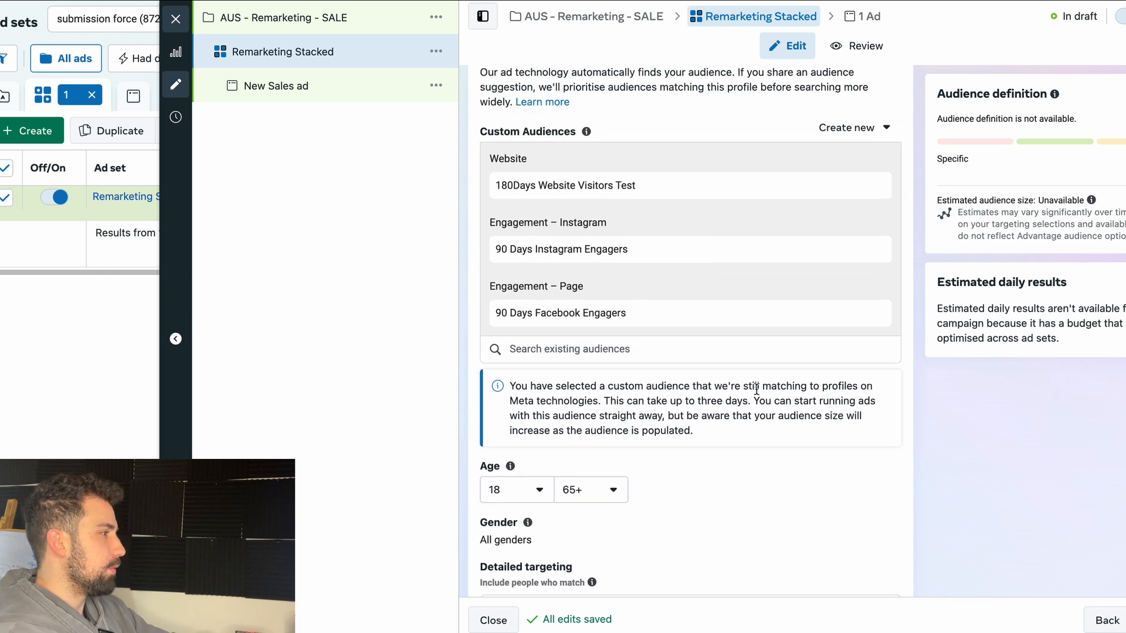
Step: Look over the ad set's remaining targeting and placements and continue to the New Sales ad
scroll(734, 420, "down", 3)
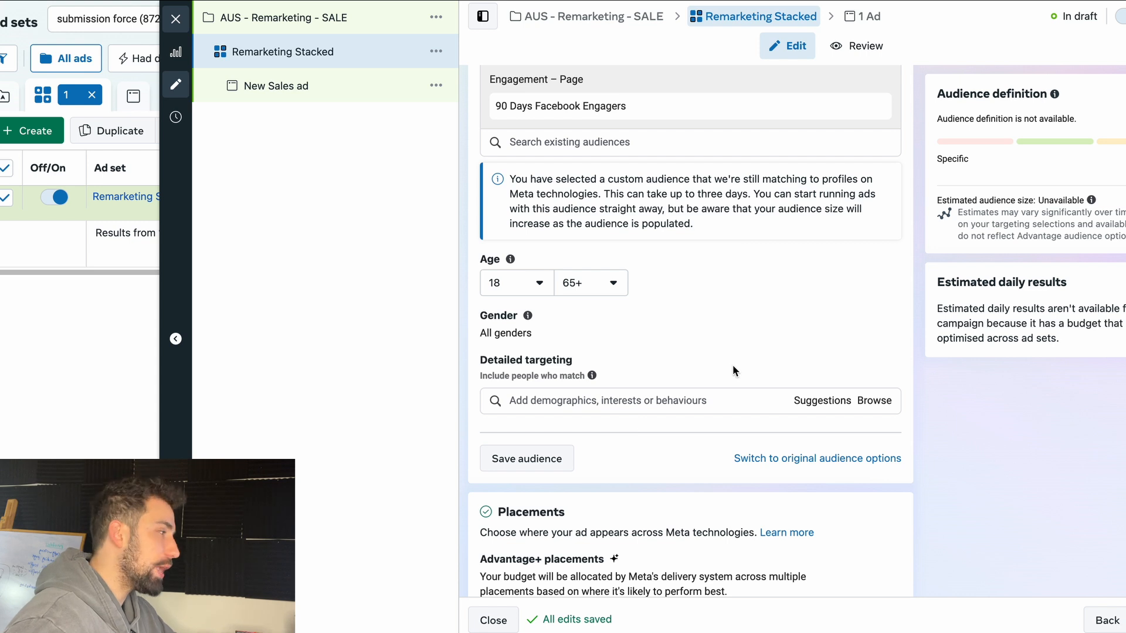
scroll(733, 366, "down", 2)
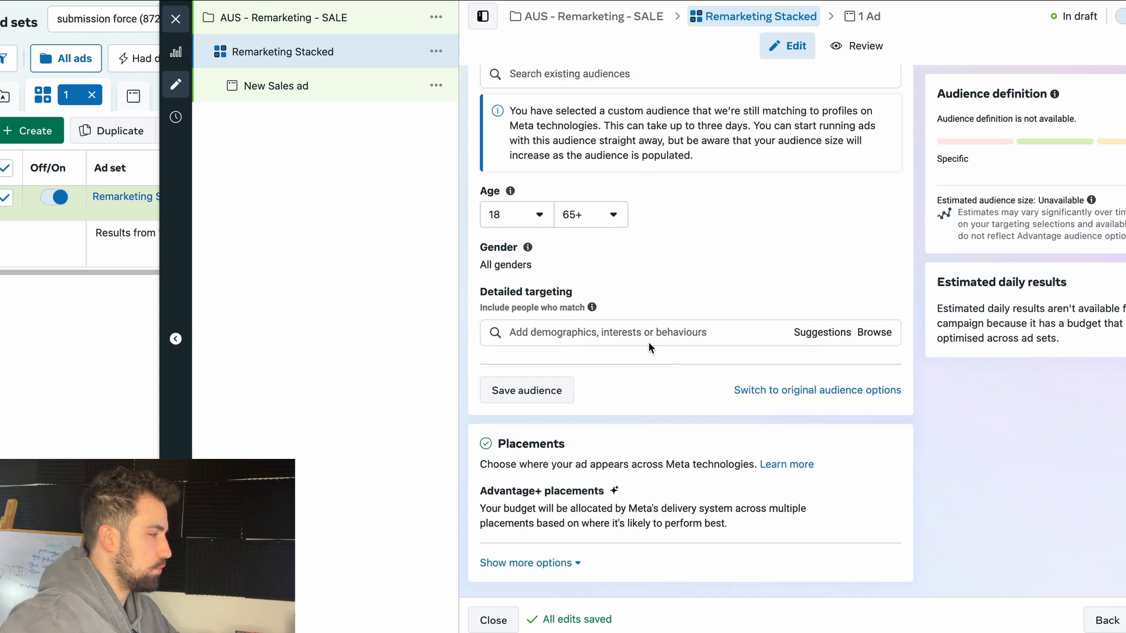
left_click(1125, 621)
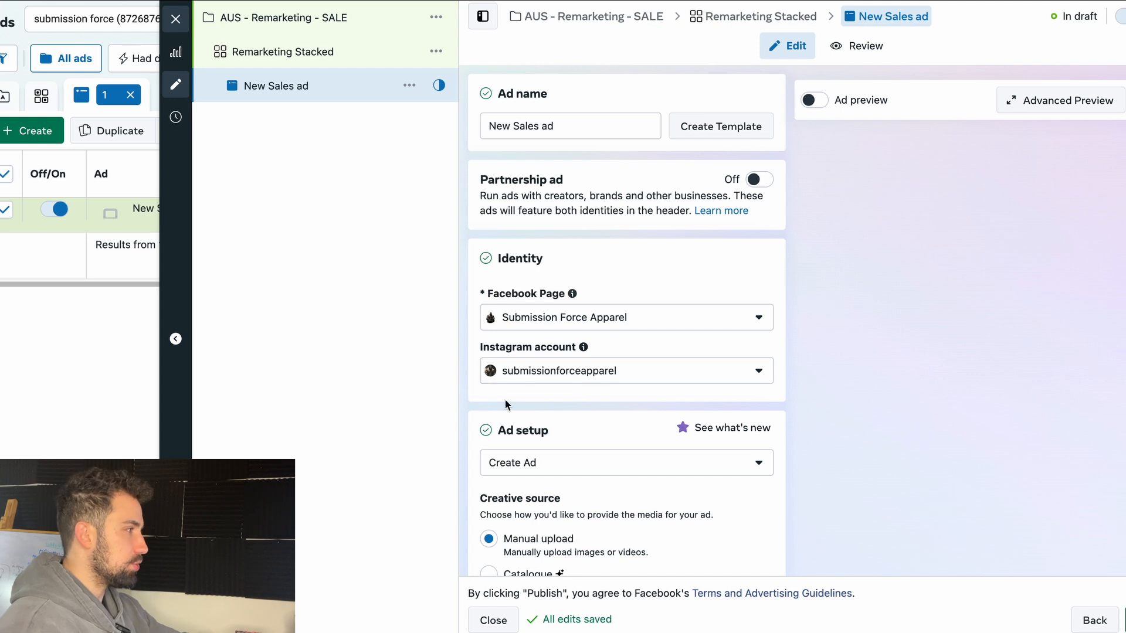
Step: Set the ad's creative source to Catalogue and look at the resulting ad preview
scroll(593, 397, "down", 2)
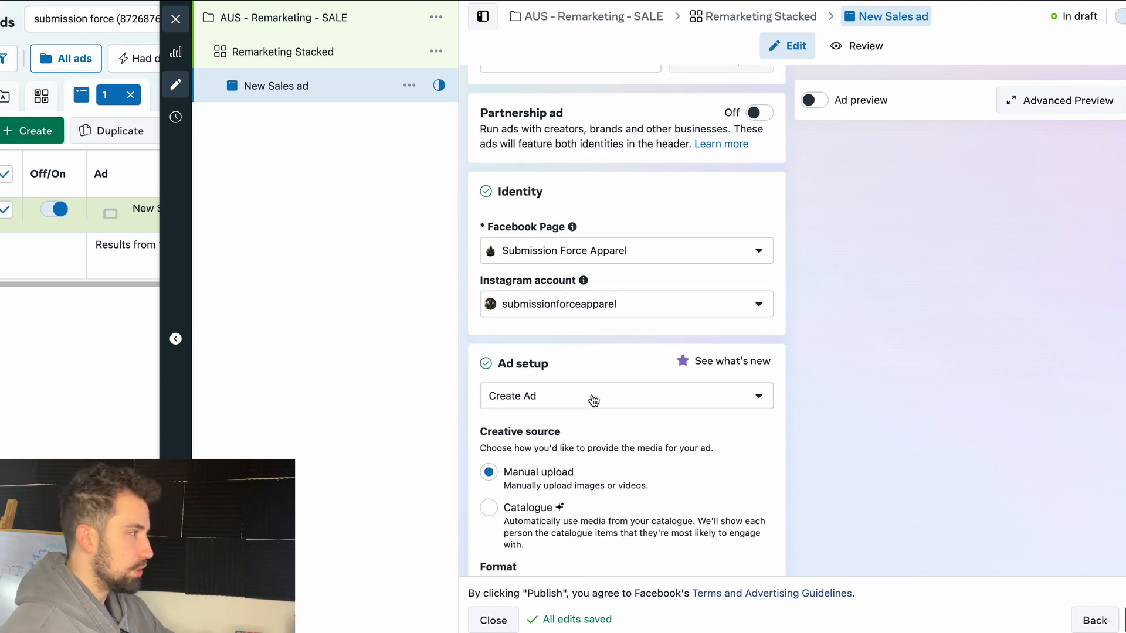
scroll(587, 409, "down", 2)
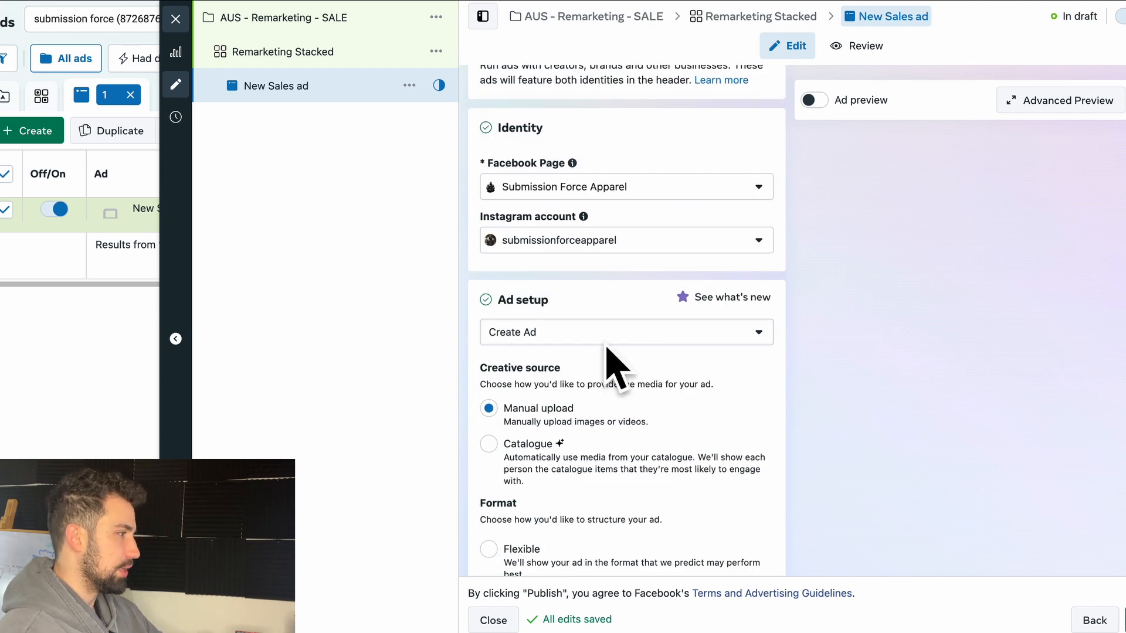
scroll(546, 374, "down", 3)
scroll(543, 377, "down", 1)
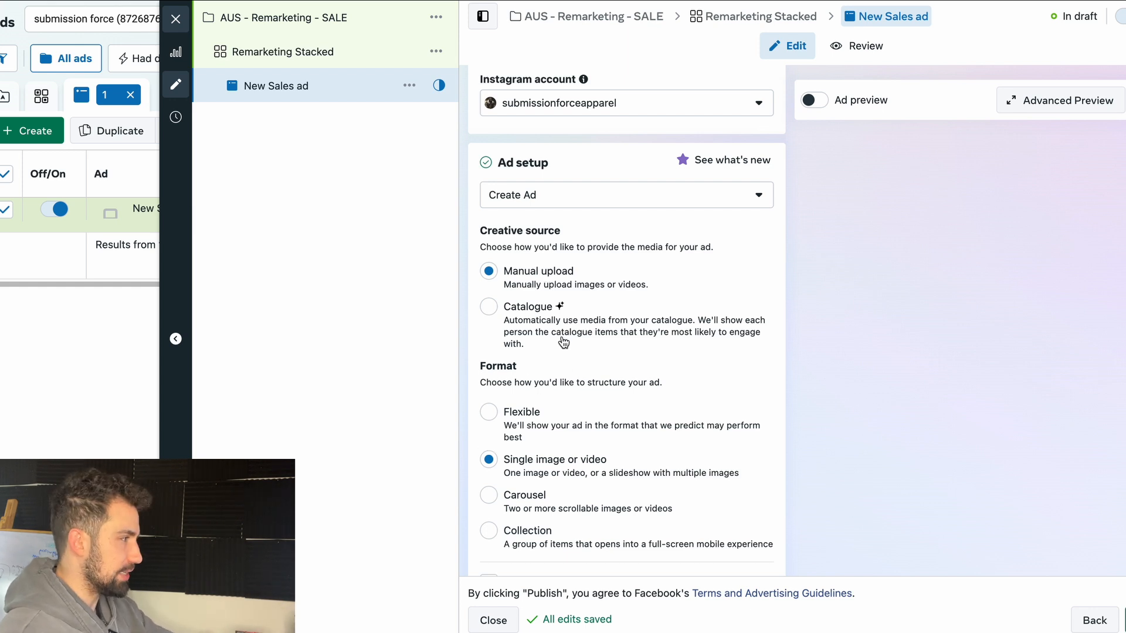
left_click(501, 317)
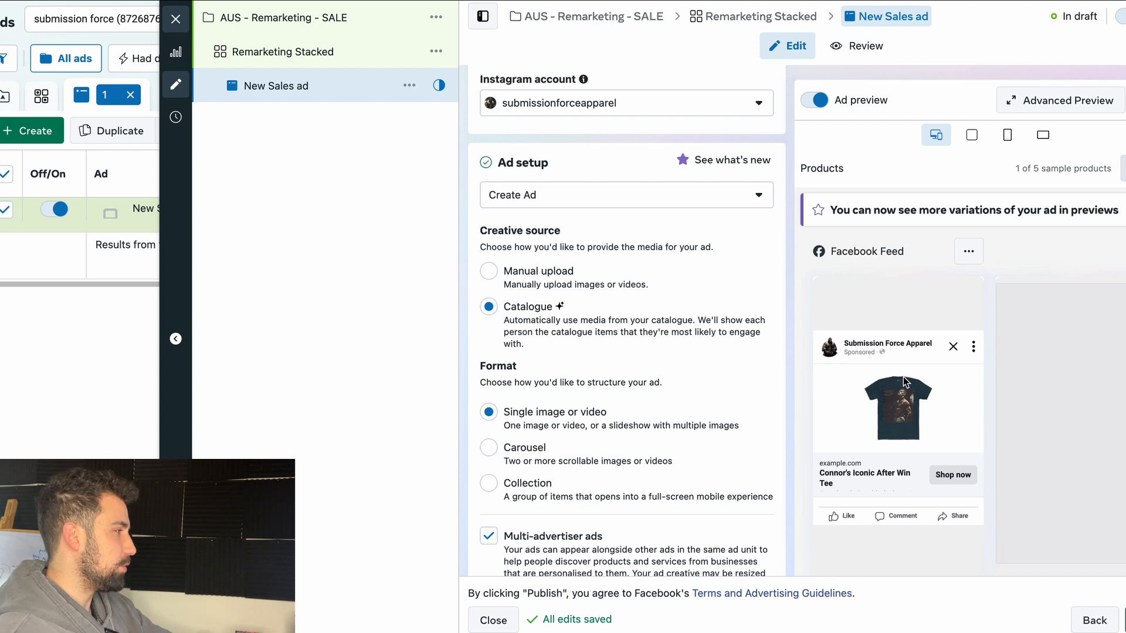
scroll(924, 365, "down", 1)
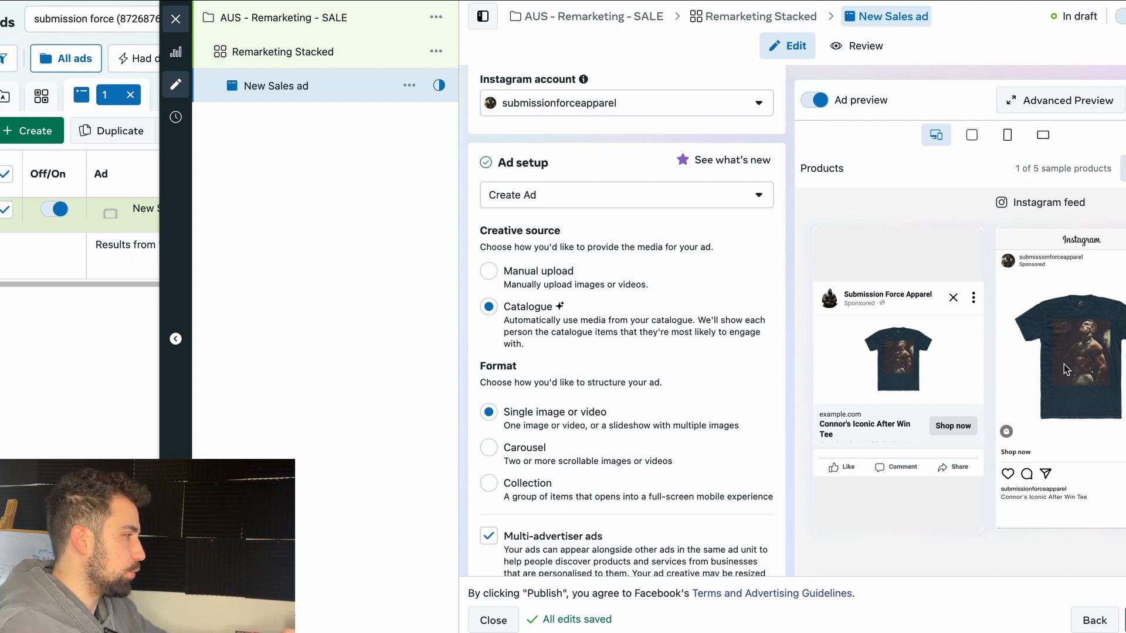
Step: Set the ad format to Carousel and browse the product cards in the Facebook Feed preview
left_click(503, 454)
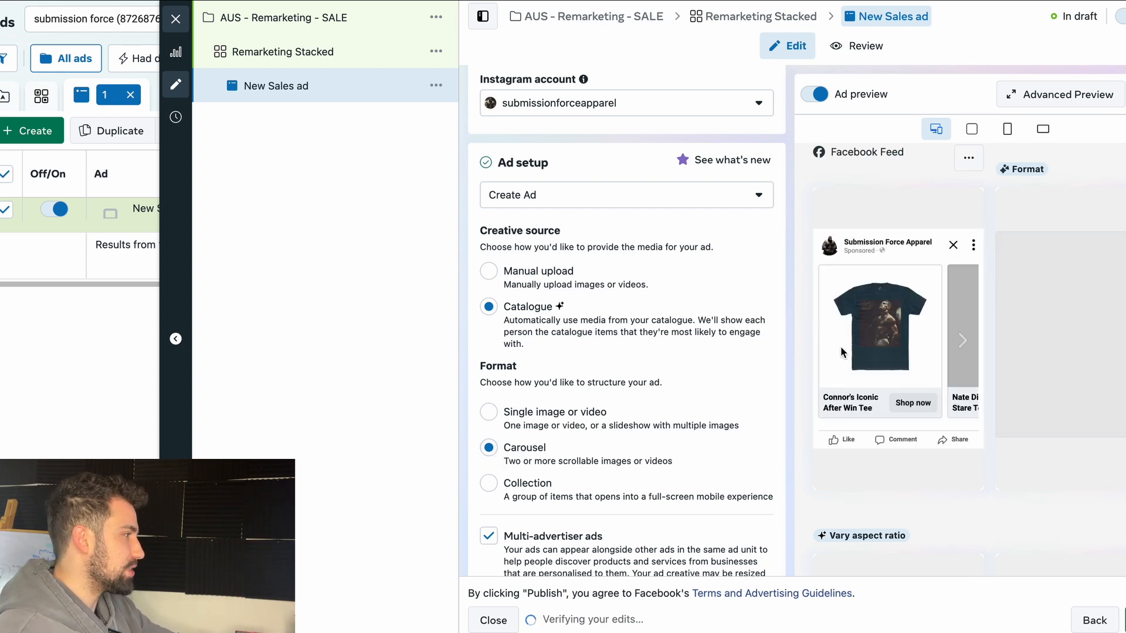
left_click(954, 339)
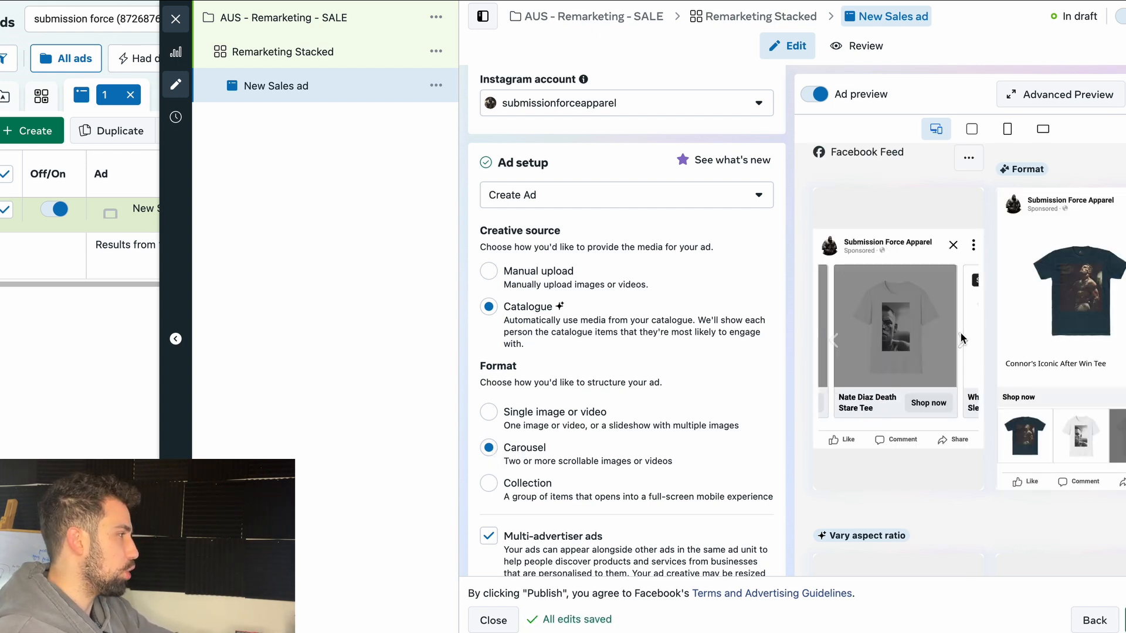
left_click(966, 336)
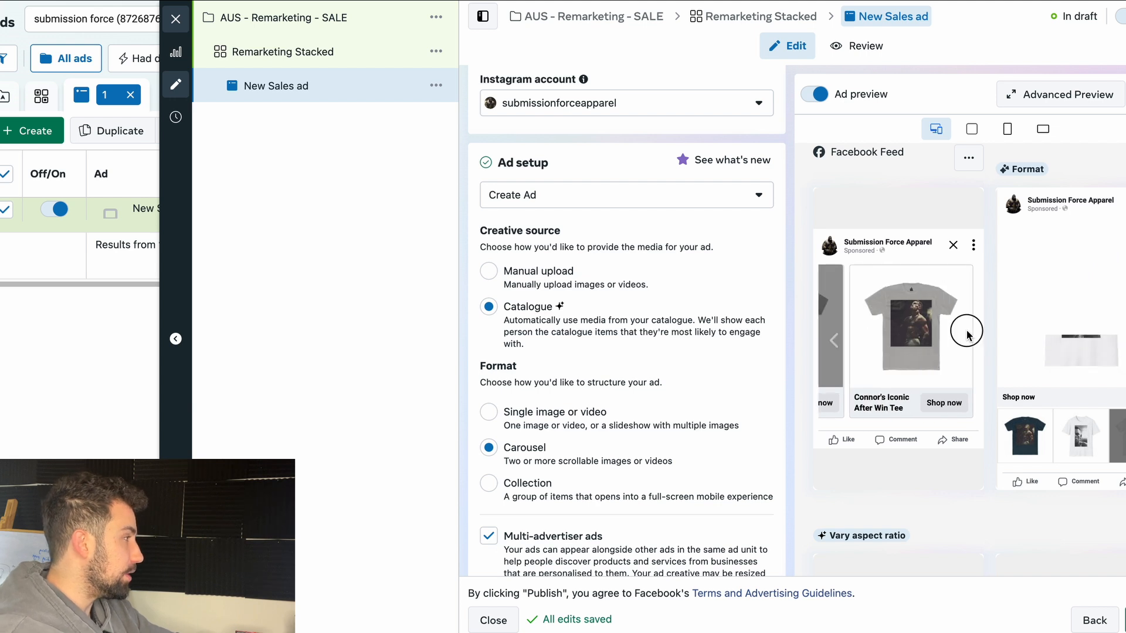
left_click(832, 342)
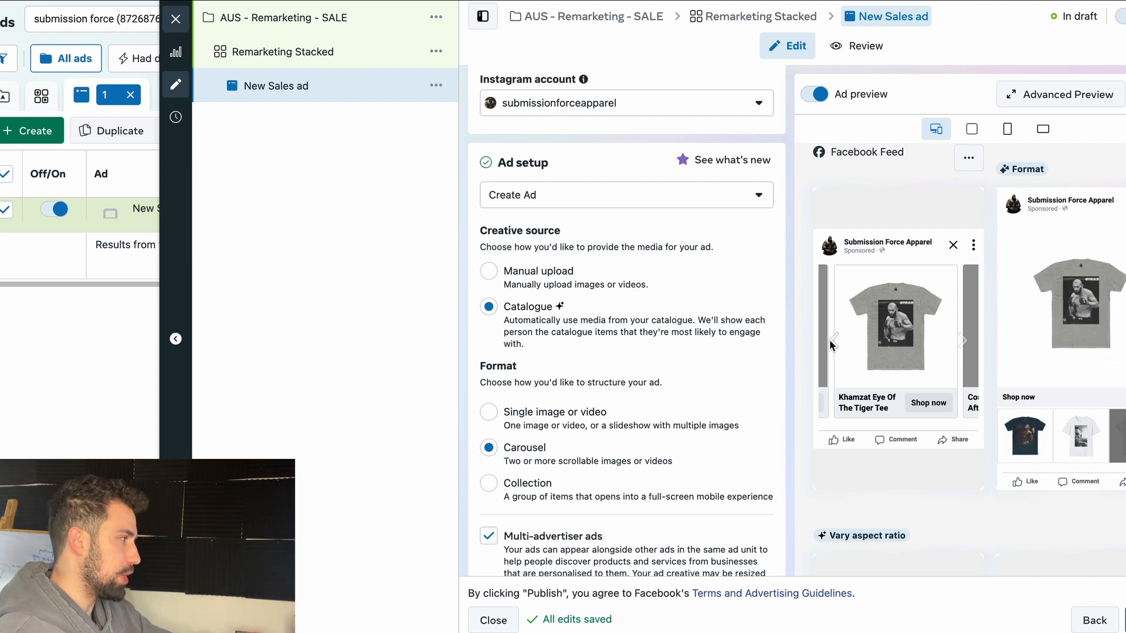
left_click(830, 341)
left_click(833, 342)
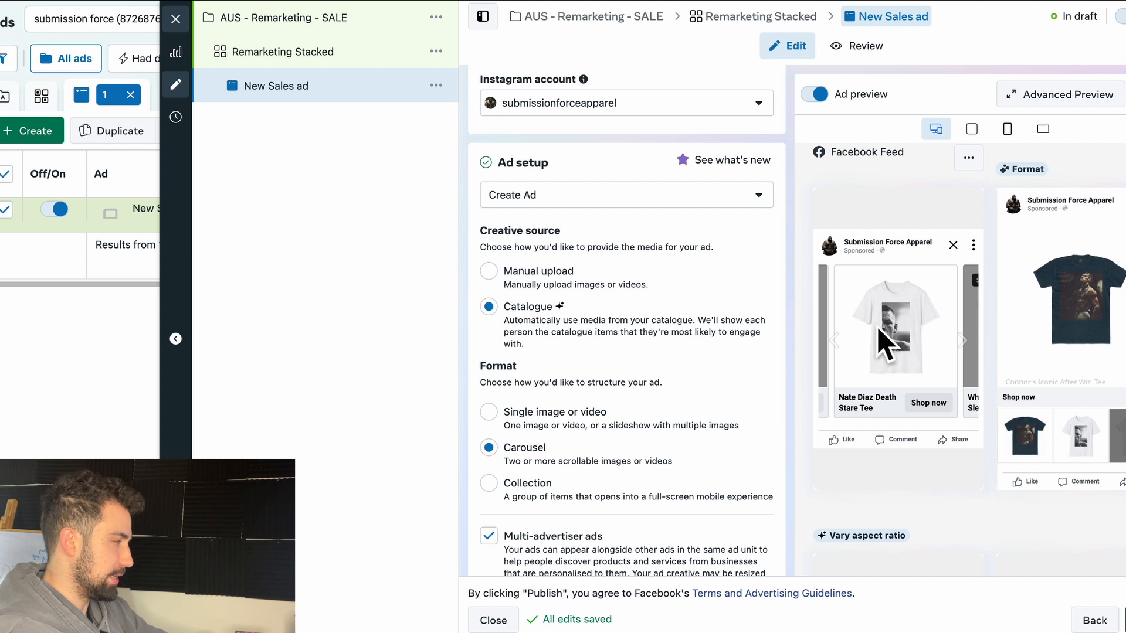
left_click(963, 342)
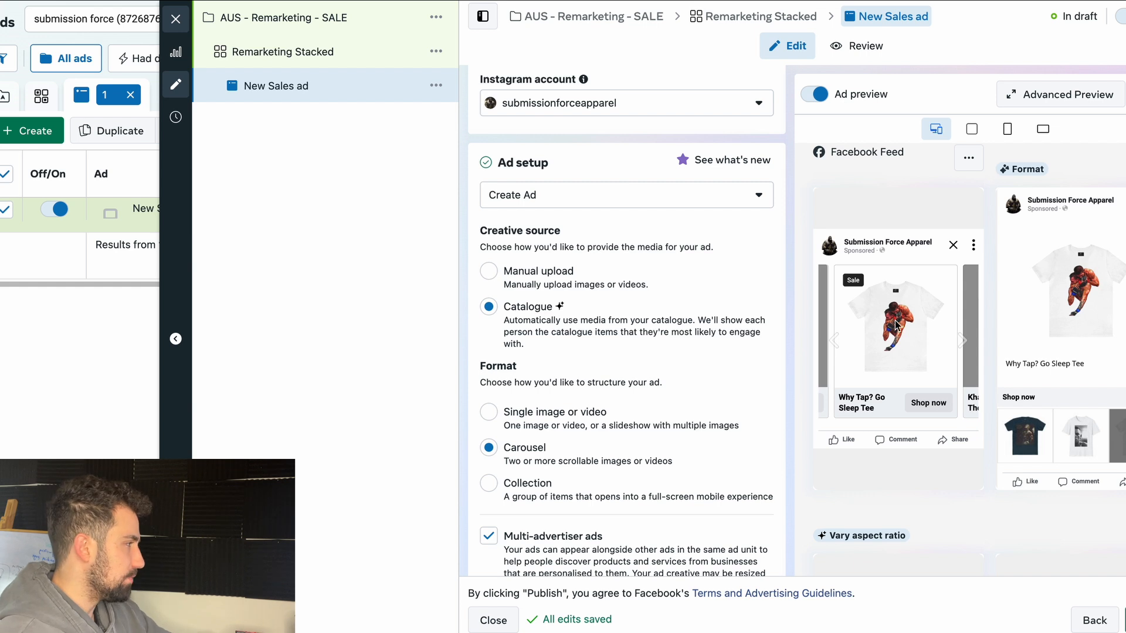
Step: Check the catalogue selection in the ad creative settings
scroll(793, 365, "down", 4)
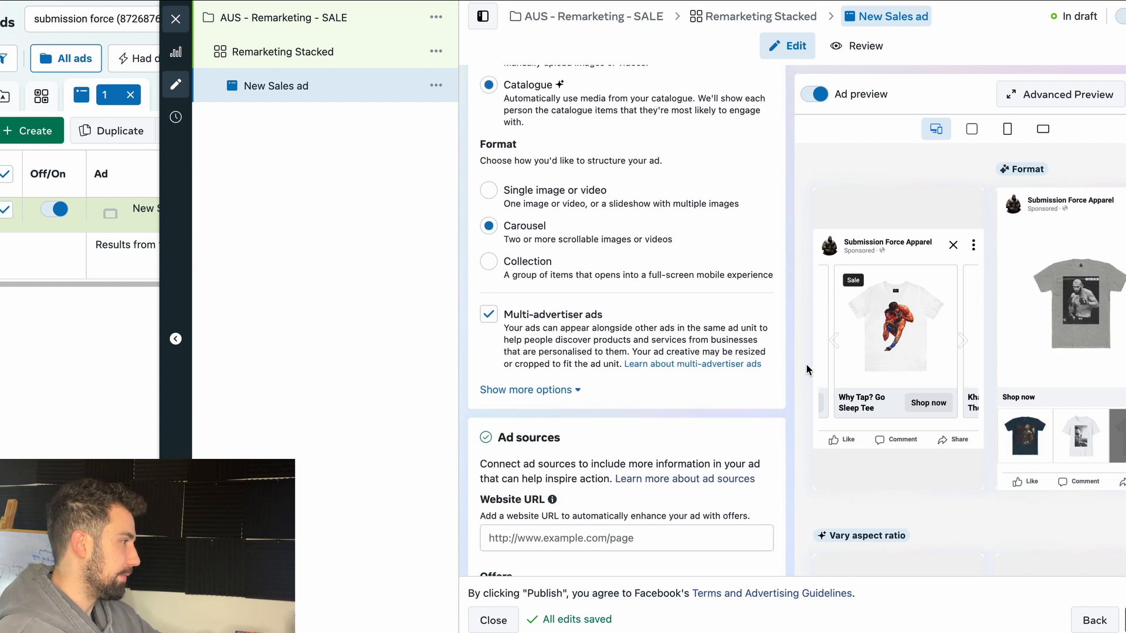
scroll(729, 434, "down", 6)
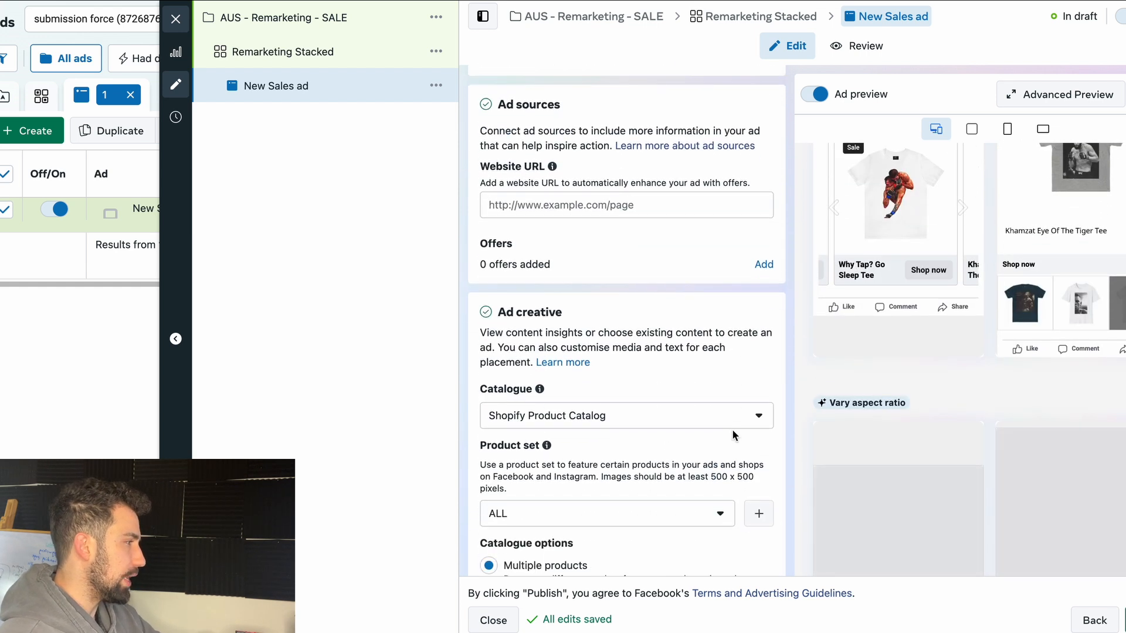
scroll(732, 435, "down", 2)
scroll(678, 346, "down", 1)
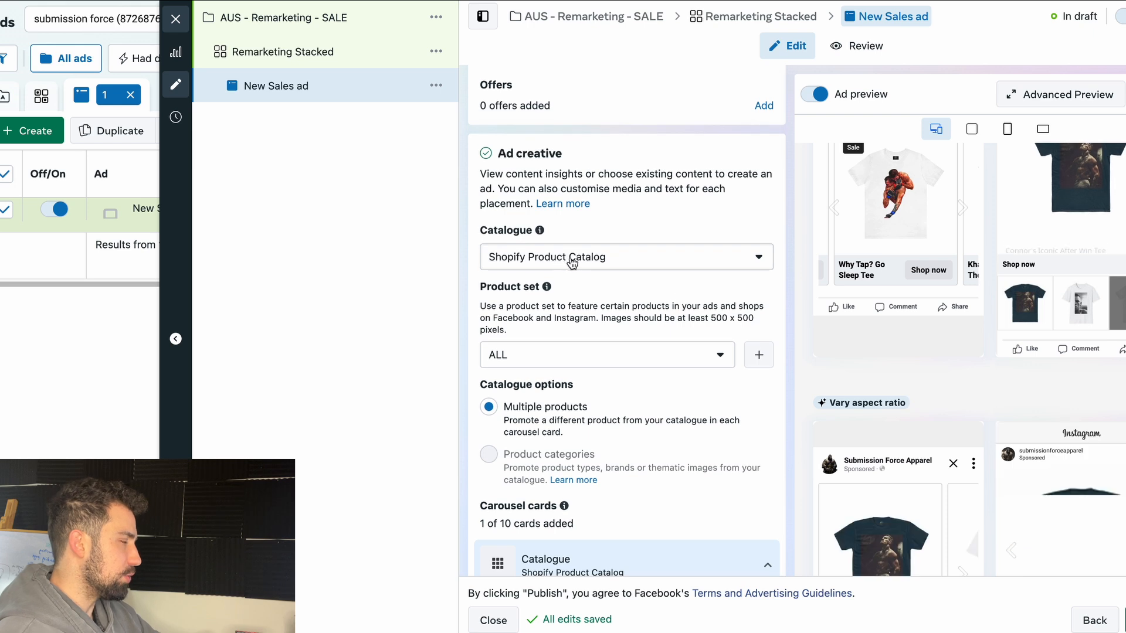
left_click(619, 255)
left_click(554, 253)
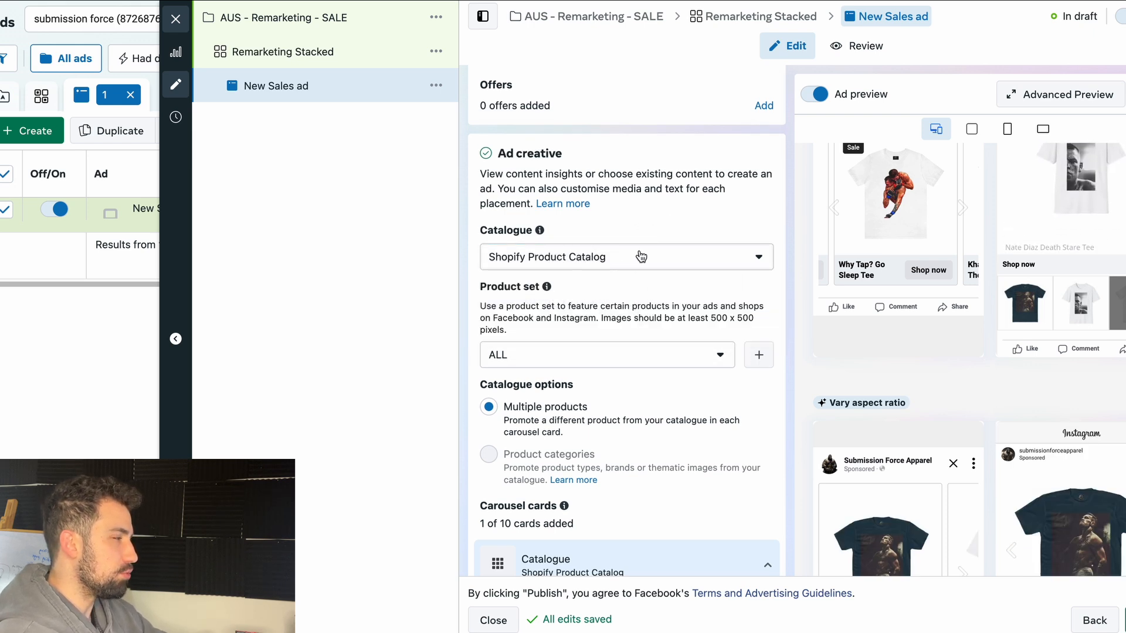
Step: Replace the catalogue card headline with the product Price field and check it on the preview's carousel cards
scroll(622, 304, "down", 8)
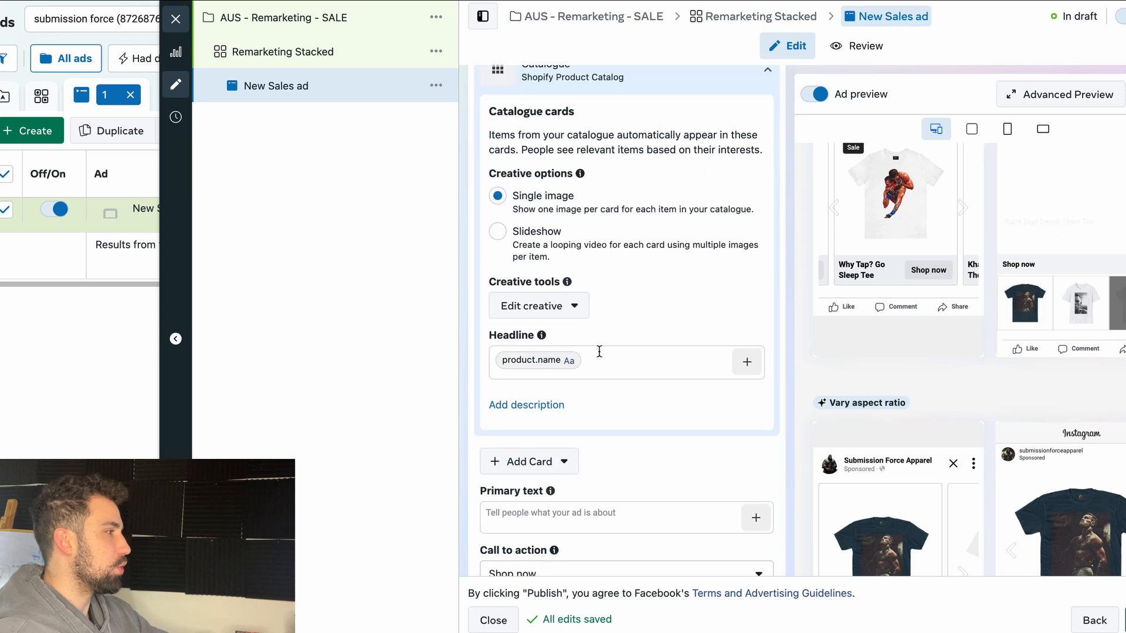
left_click(599, 361)
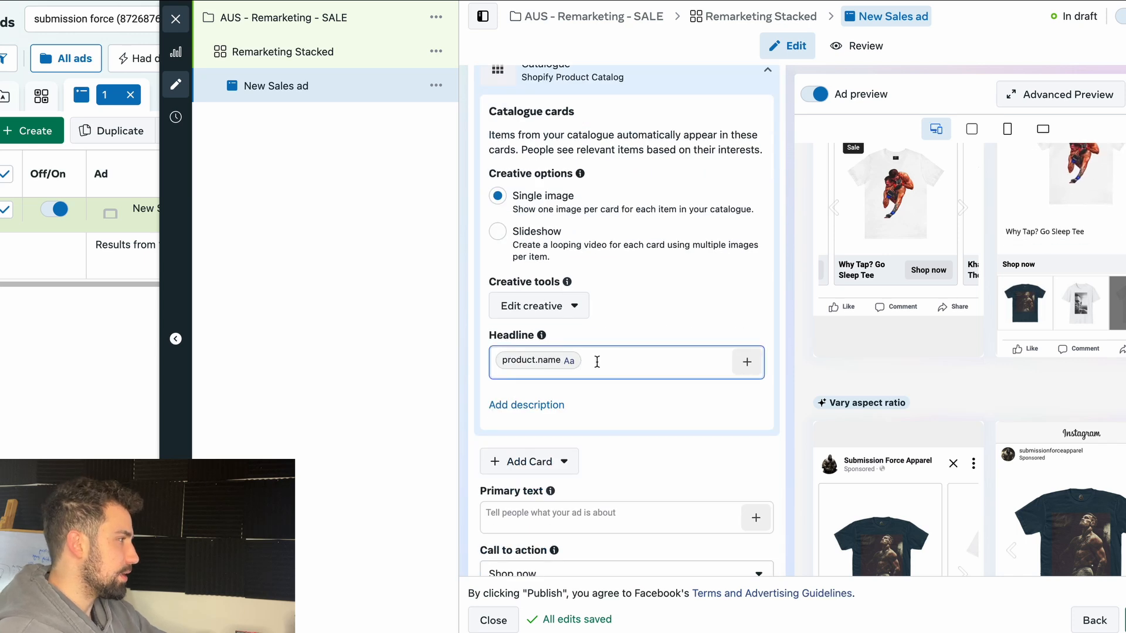
key("BackSpace")
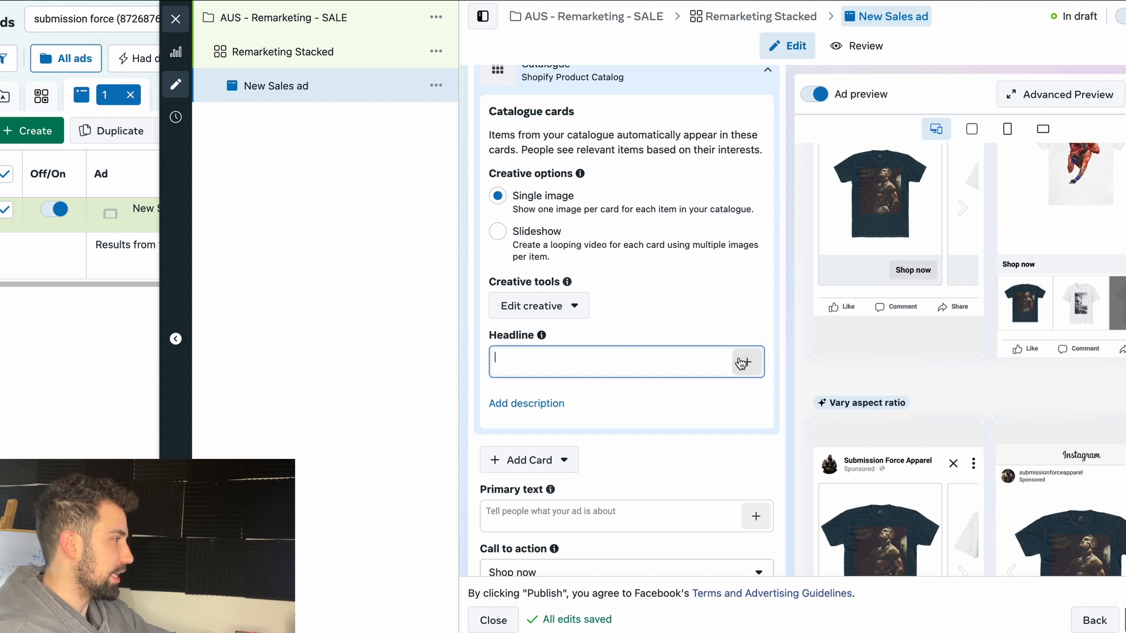
left_click(743, 362)
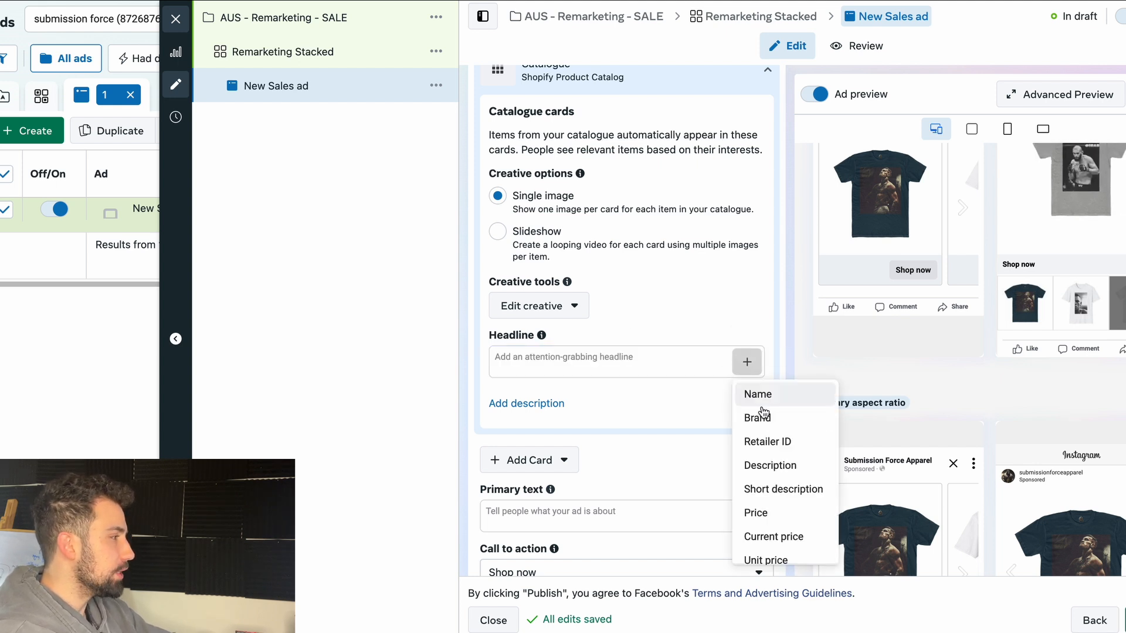
scroll(783, 510, "down", 1)
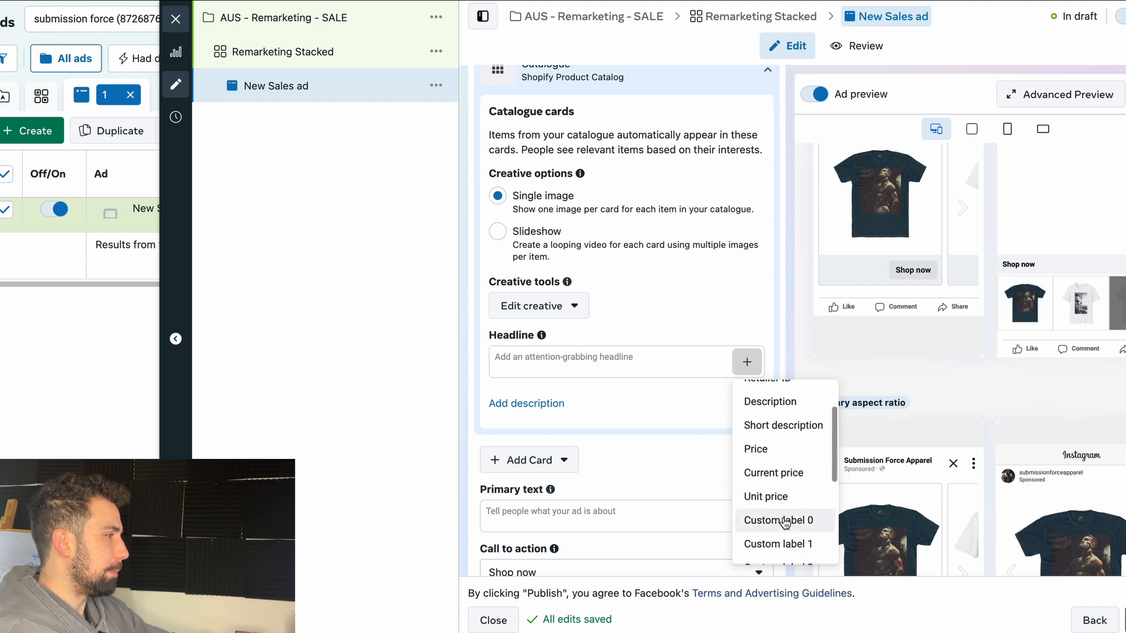
scroll(789, 492, "up", 1)
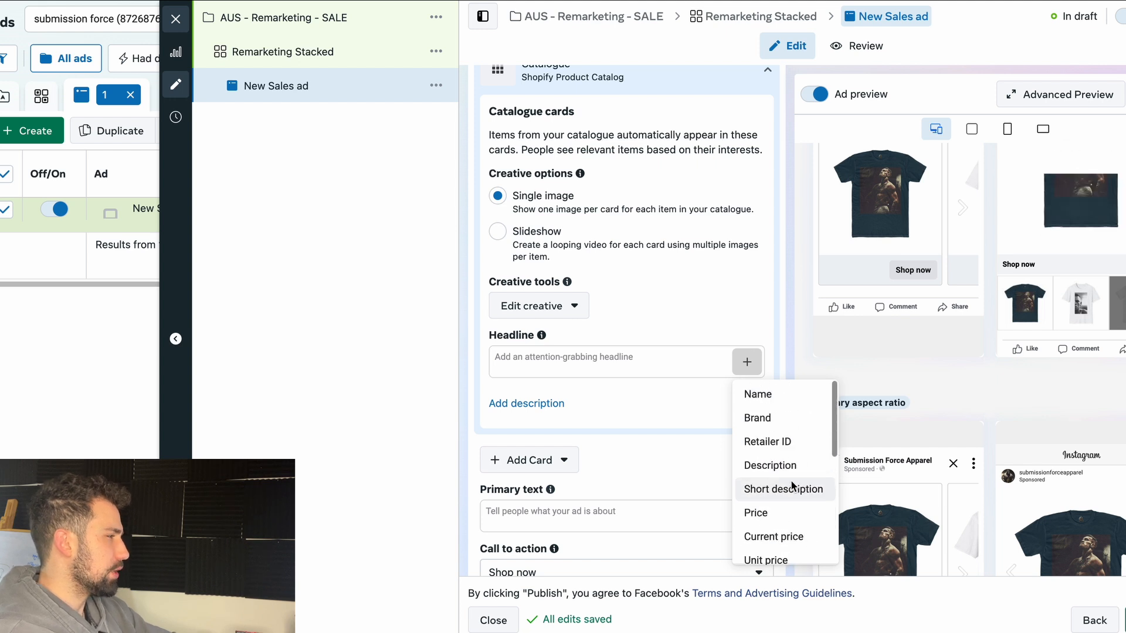
left_click(784, 511)
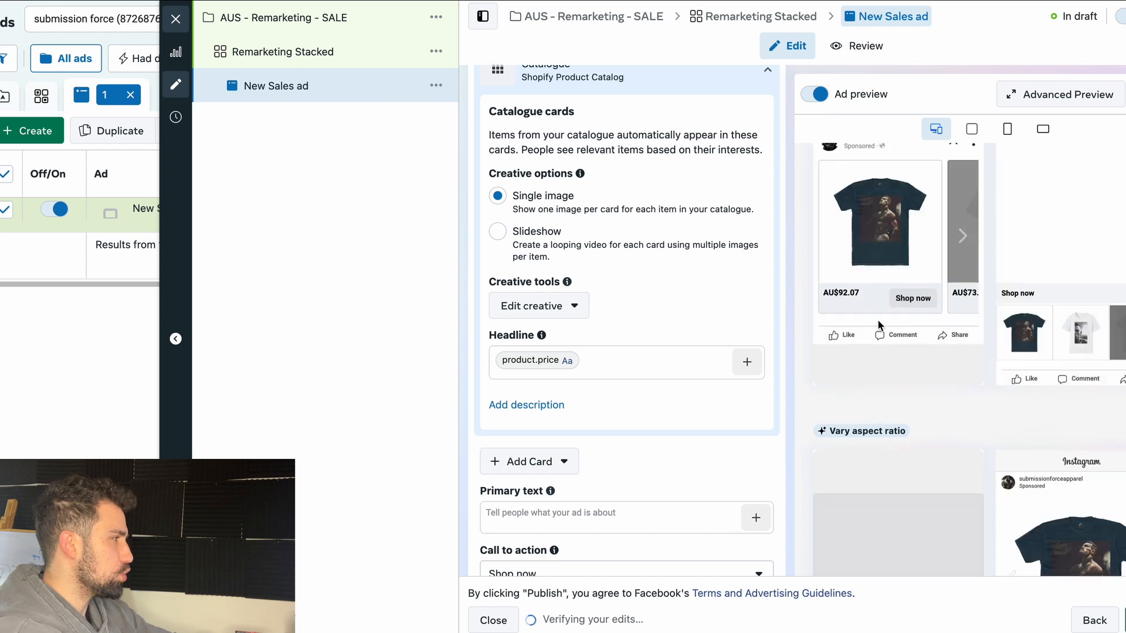
left_click(962, 237)
left_click(962, 236)
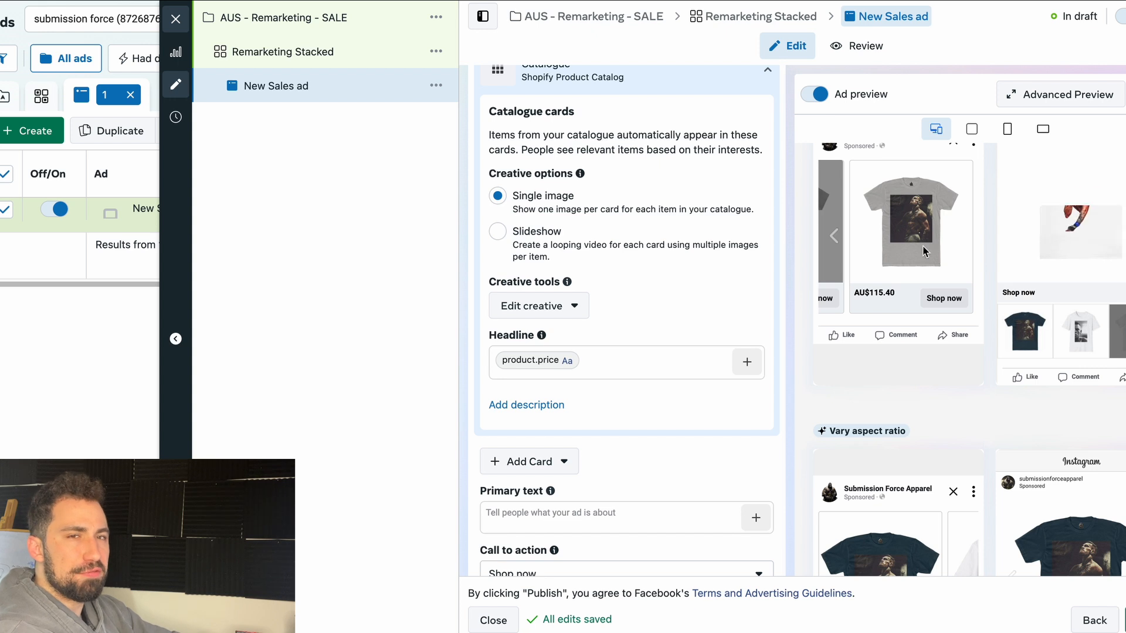
Step: Rebuild the catalogue card headline as the product Name field, the text "is now" and the product Price field
left_click(597, 360)
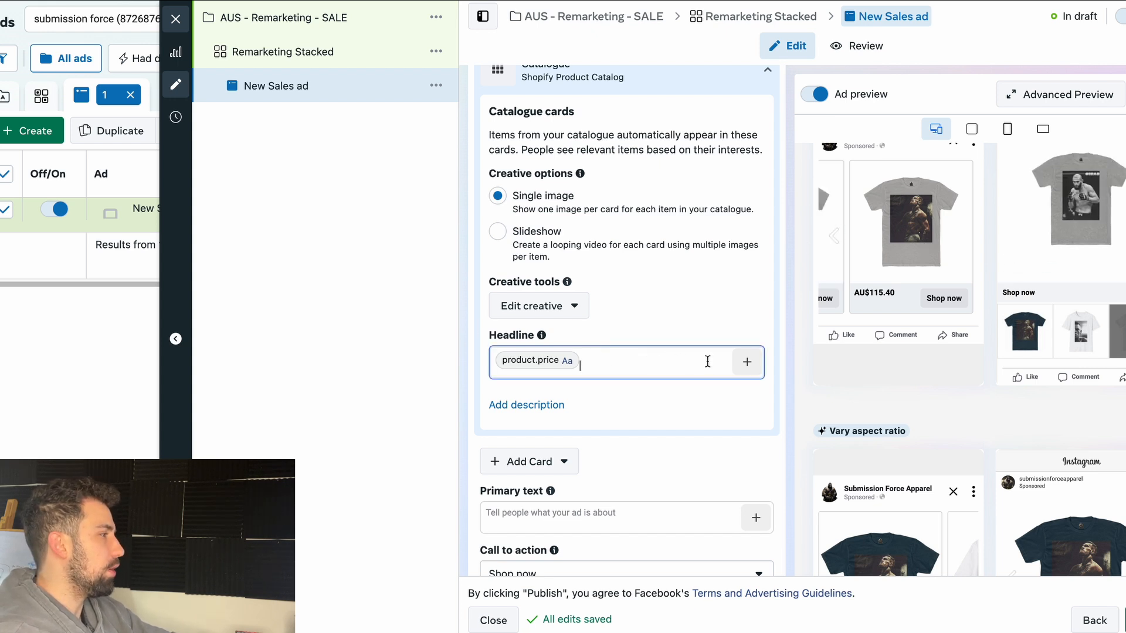
key("BackSpace")
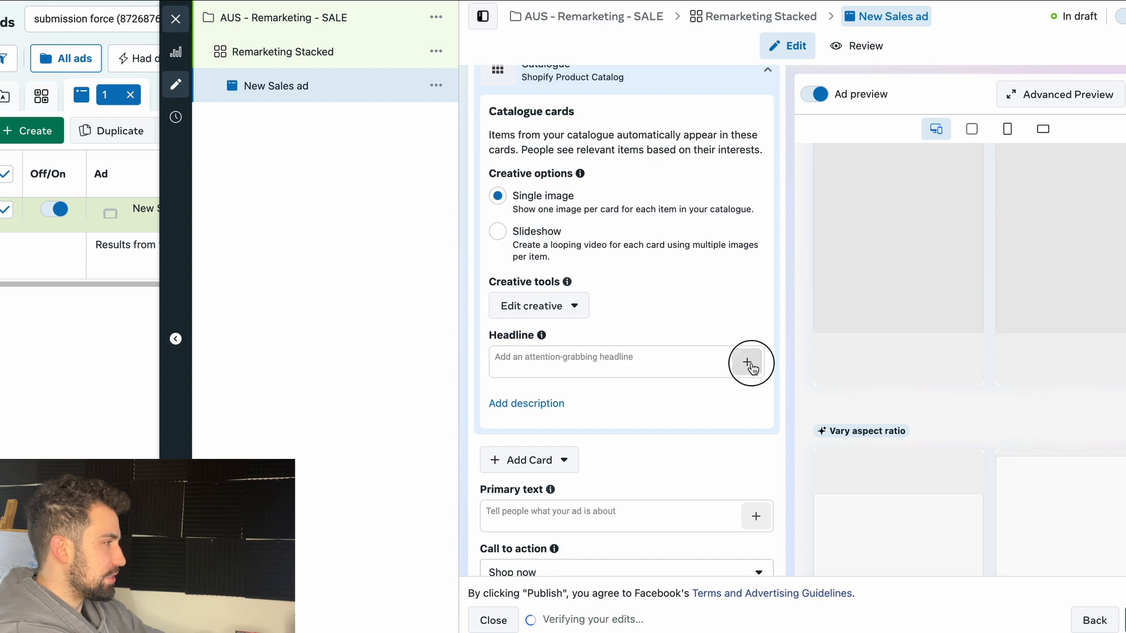
left_click(747, 362)
scroll(780, 469, "down", 2)
scroll(786, 440, "up", 2)
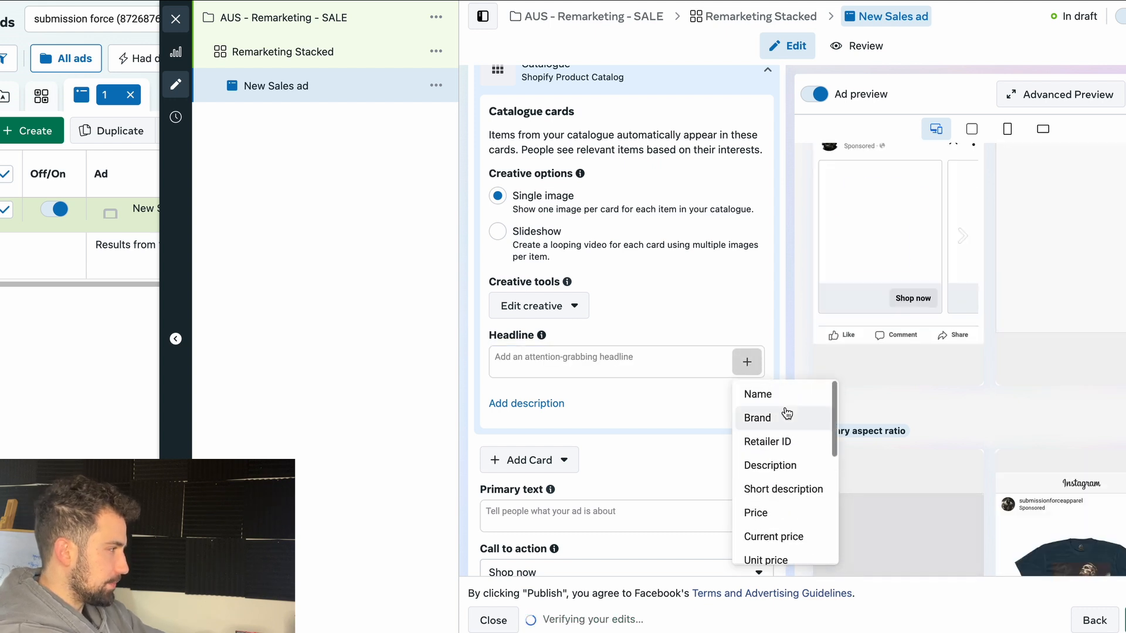
left_click(786, 395)
left_click(651, 362)
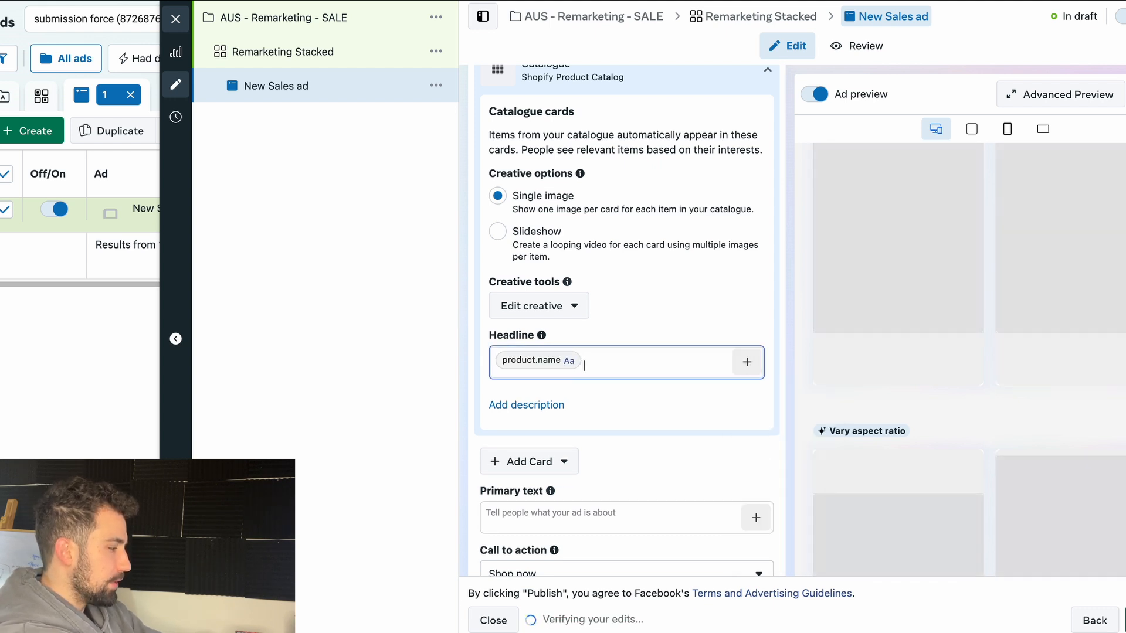
type("is now")
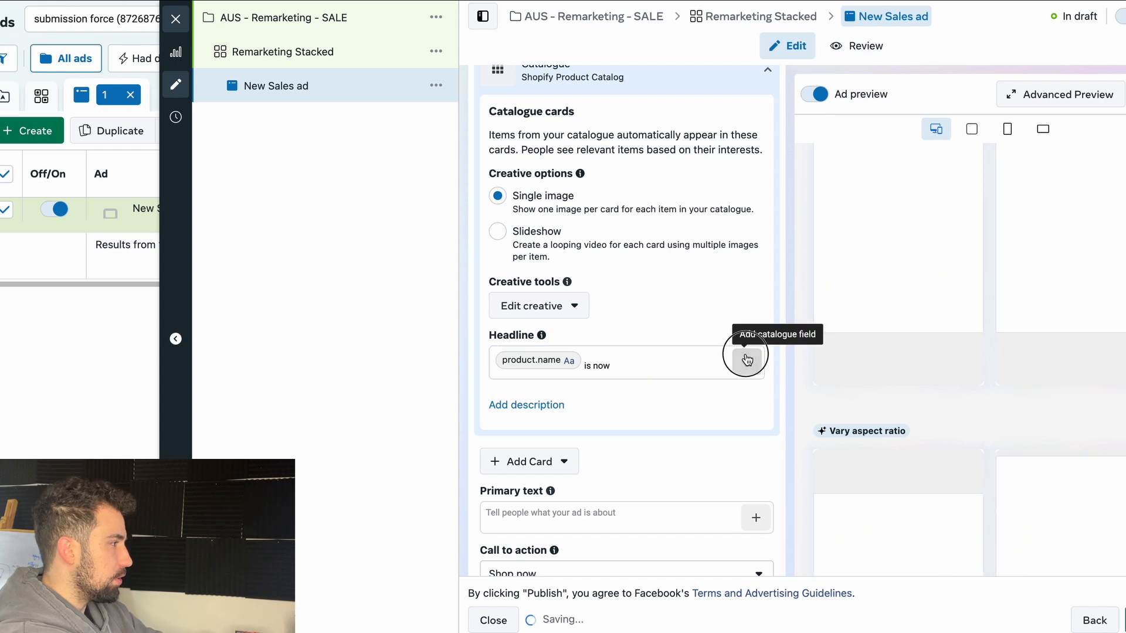
left_click(747, 361)
left_click(772, 514)
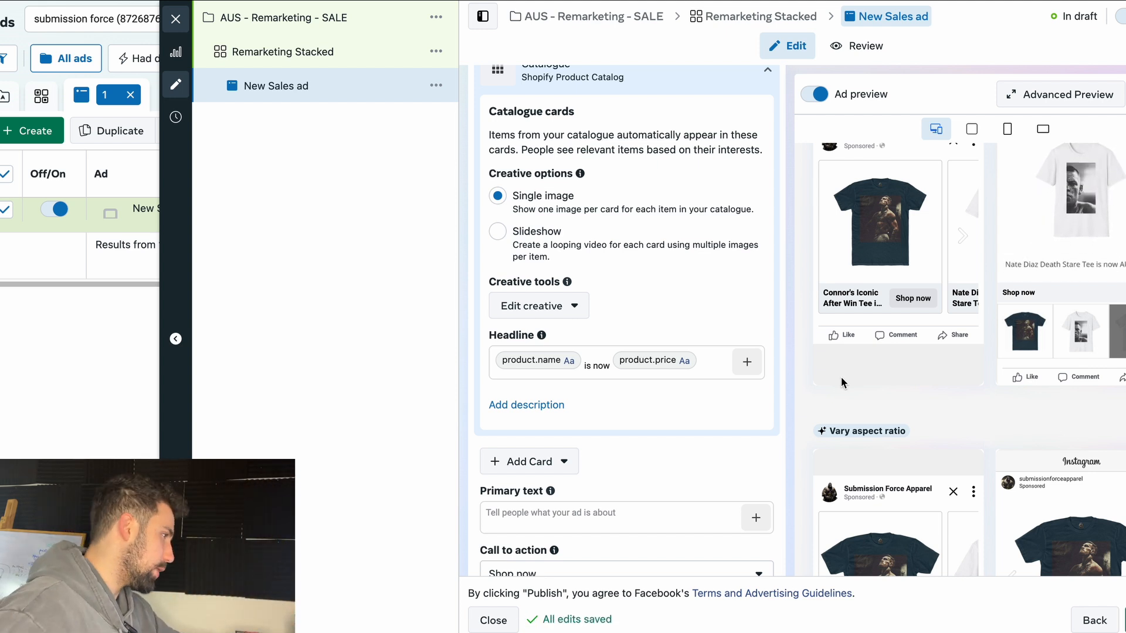
Step: Switch to ChatGPT and ask "i am selling bunch of shoes and give me a headline for a catalouge ad"
scroll(677, 409, "down", 1)
scroll(677, 408, "down", 3)
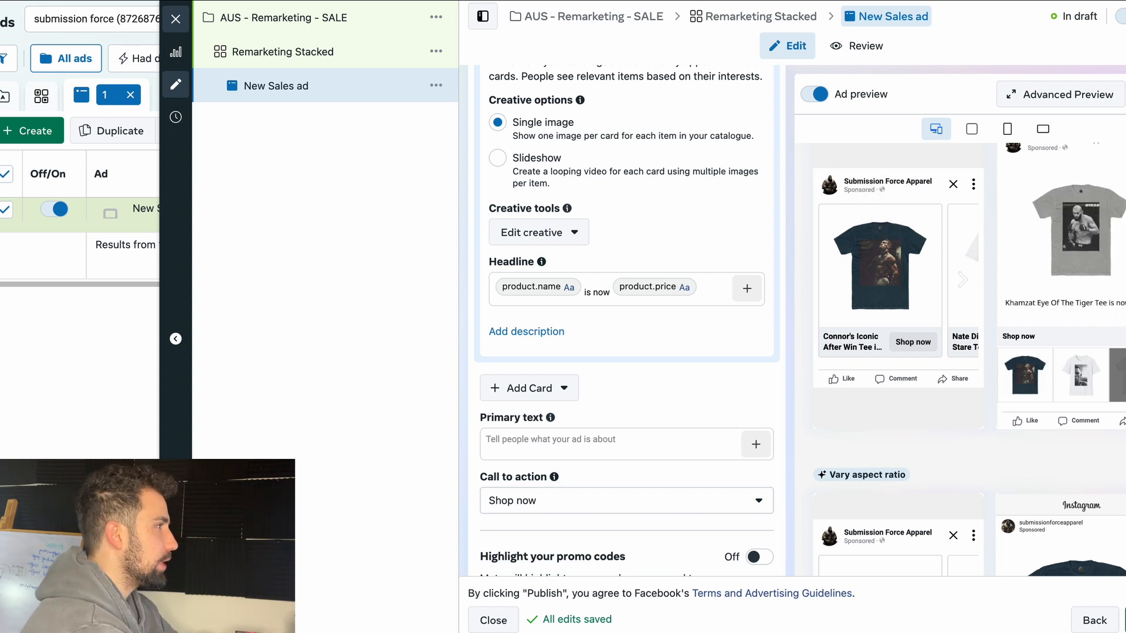
key("ctrl+Left")
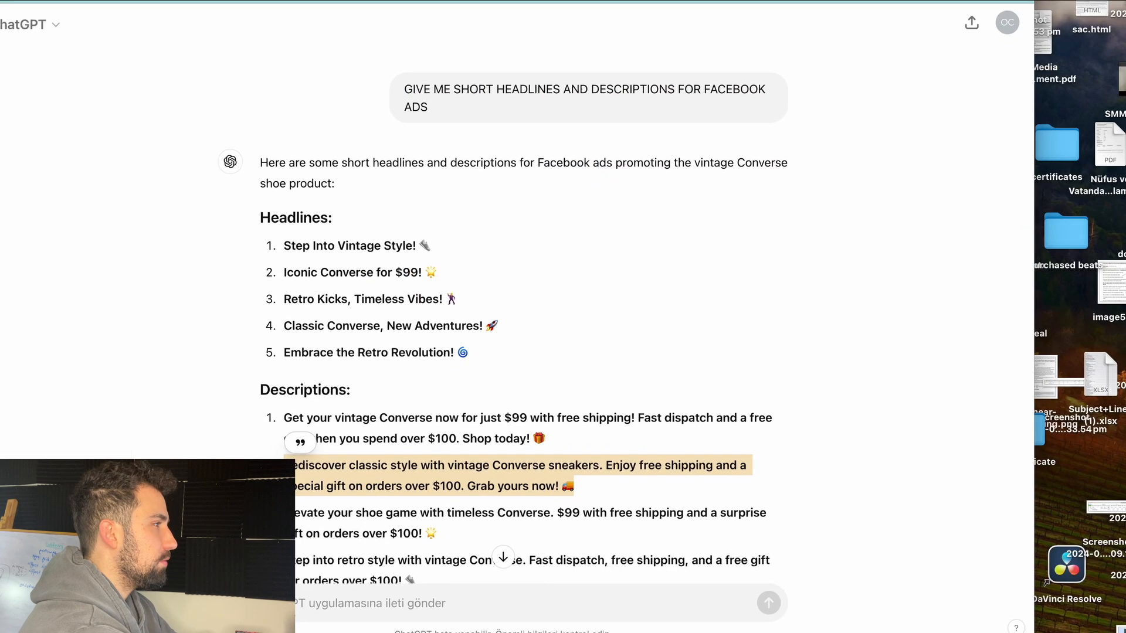
scroll(561, 572, "down", 3)
left_click(541, 601)
type("c")
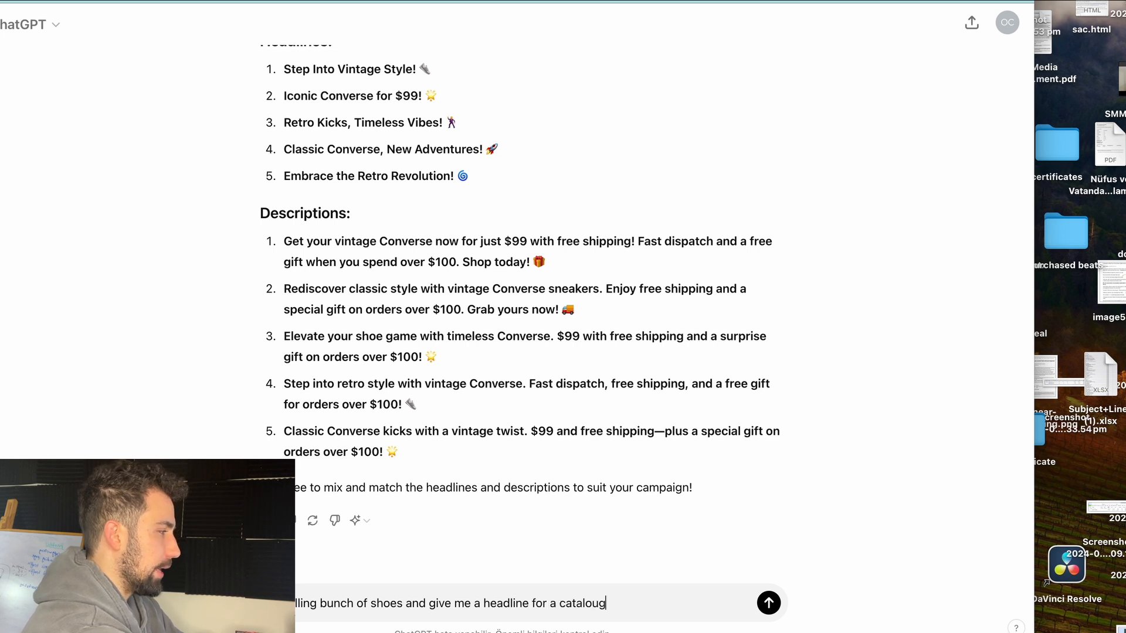
key("Return")
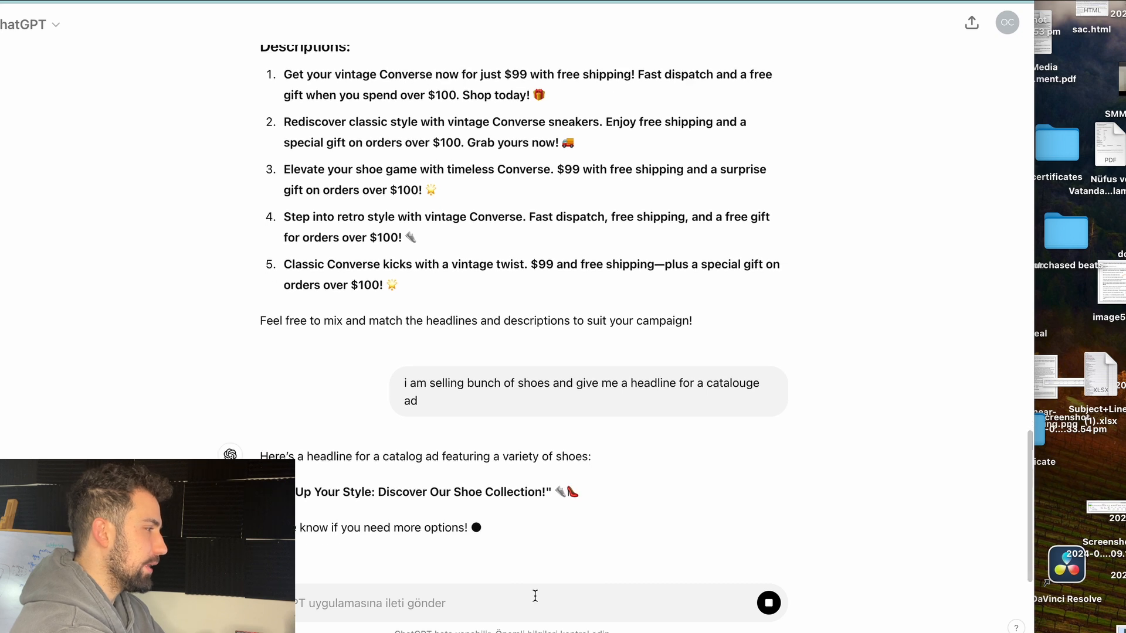
Step: Ask ChatGPT for "Primary text with all of my uspSs"
type("g")
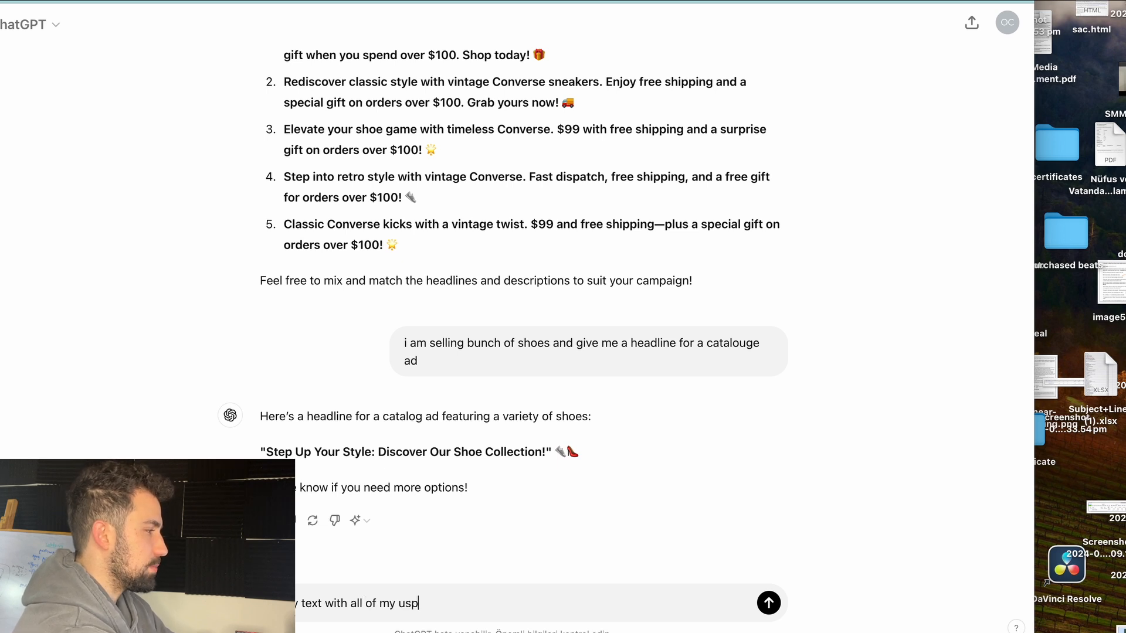
type("s")
key("Return")
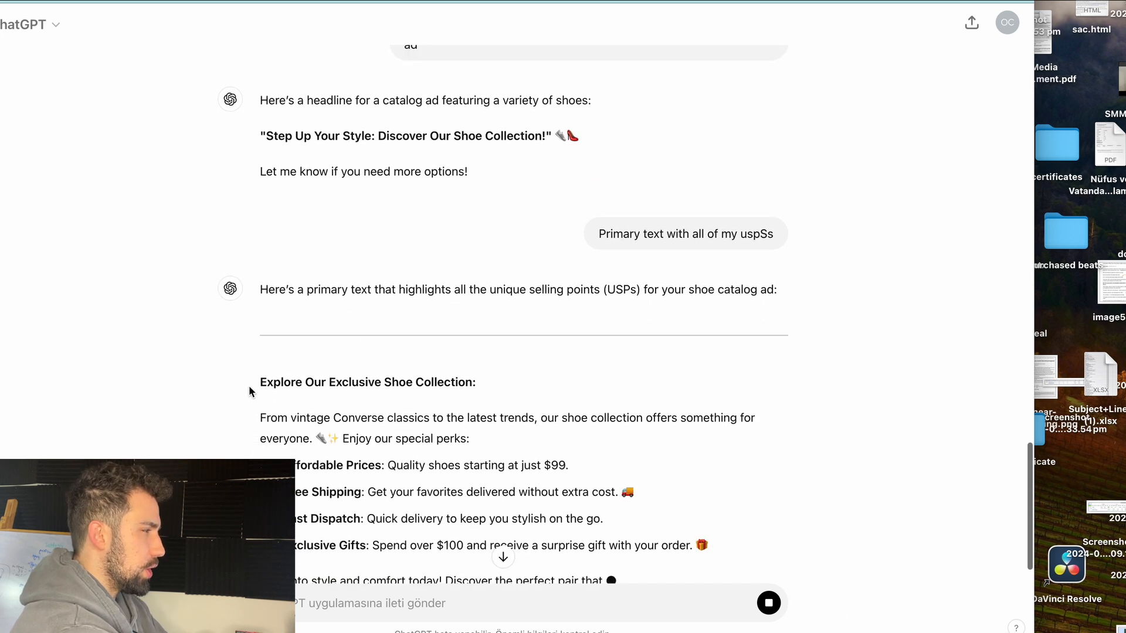
Step: Copy the generated copy from "From vintage Converse classics" through "elevate your shoe game!" and paste it as the Primary text in Ads Manager
left_click_drag(253, 382, 573, 545)
scroll(674, 528, "down", 3)
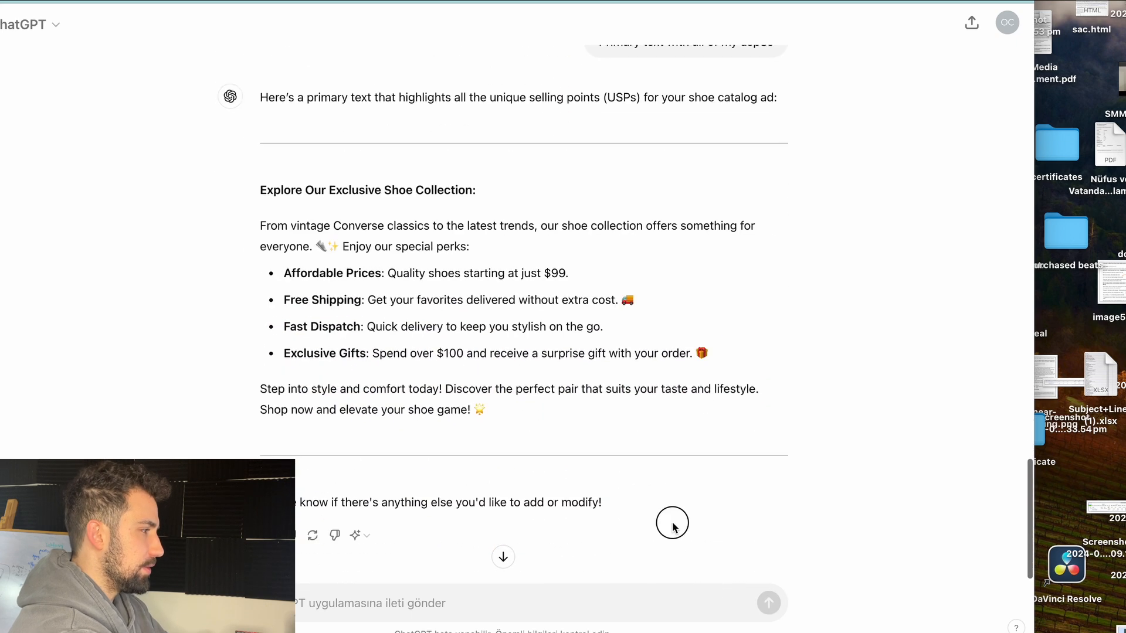
left_click_drag(505, 410, 257, 98)
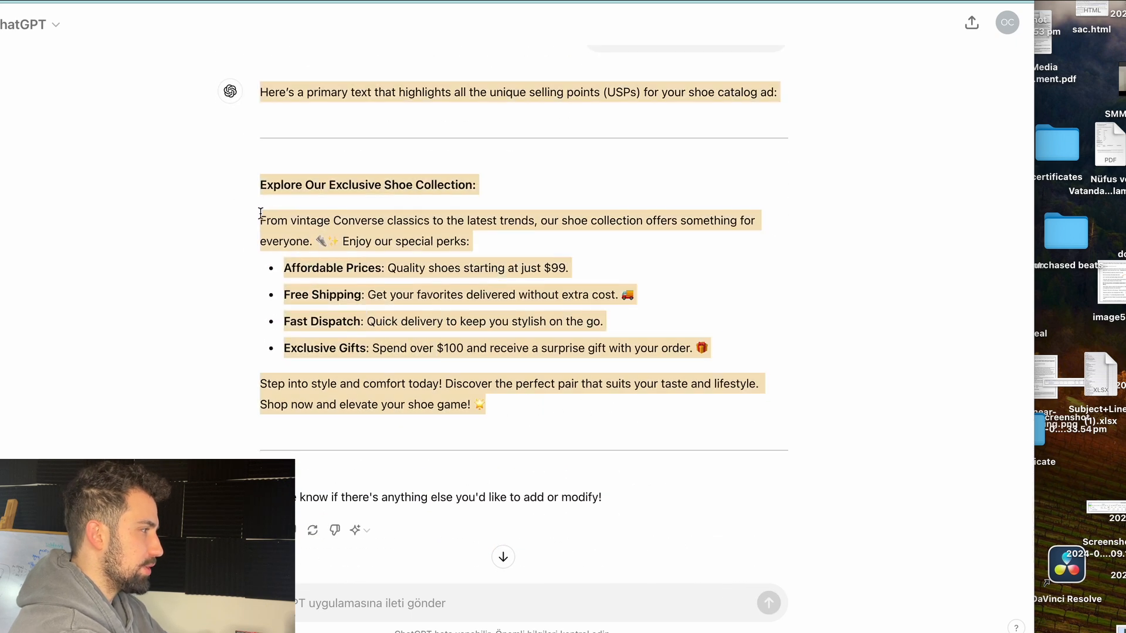
left_click(260, 212)
left_click_drag(503, 399, 258, 225)
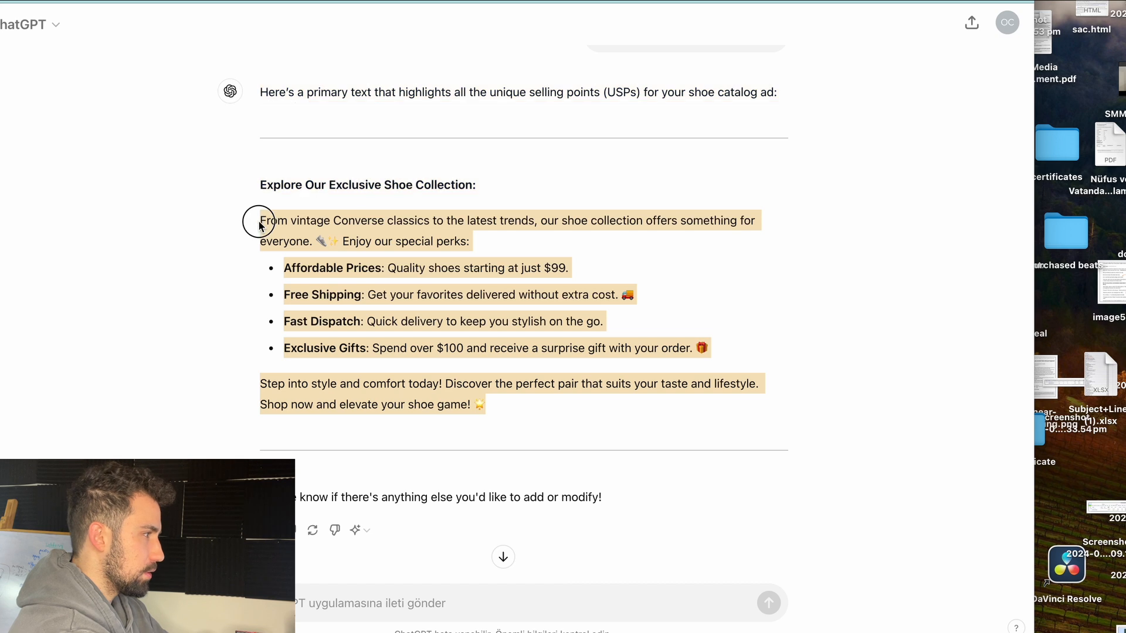
key("ctrl+Tab")
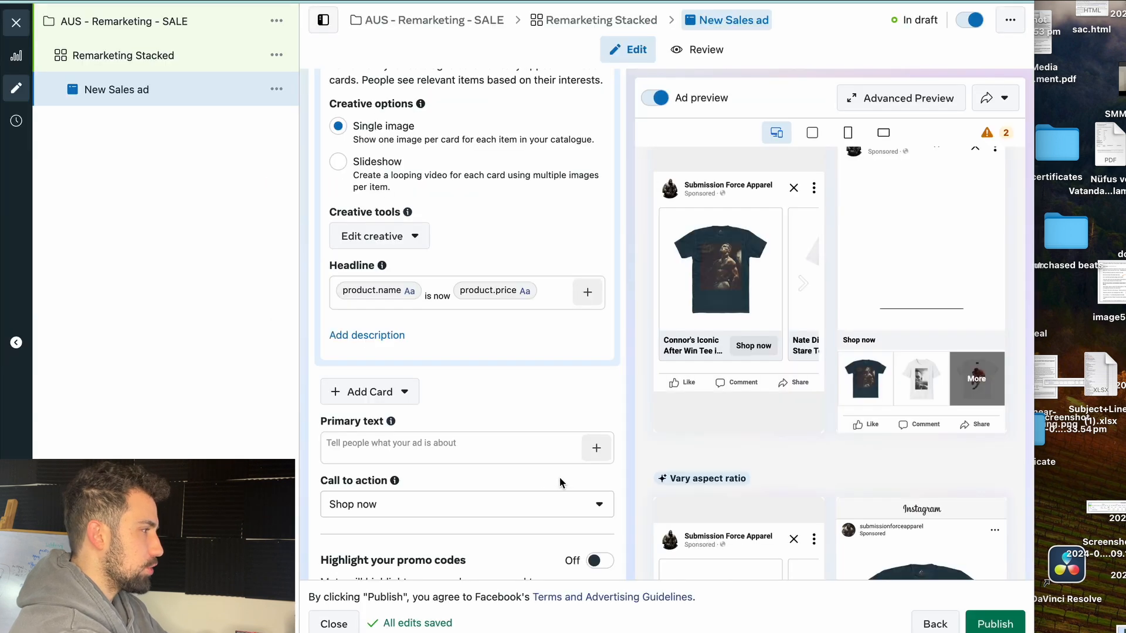
left_click(476, 452)
type("From vintage Converse classics to the latest trends, our shoe collection offers something for everyone. 👟✨ Enjoy our special perks:  Affordable Prices: Quality shoes starting at just $99. Free Shipping: Get your favorites delivered without extra cost. 🚚 Fast Dispatch: Quick delivery to keep you stylish on the go. Exclusive Gifts: Spend over $150 and receive a surprise gift with your order. 🎁  Step into style and comfort today! Discover the perfect pair that suits your taste and lifestyle. Shop now and elevate your shoe game! 🌟")
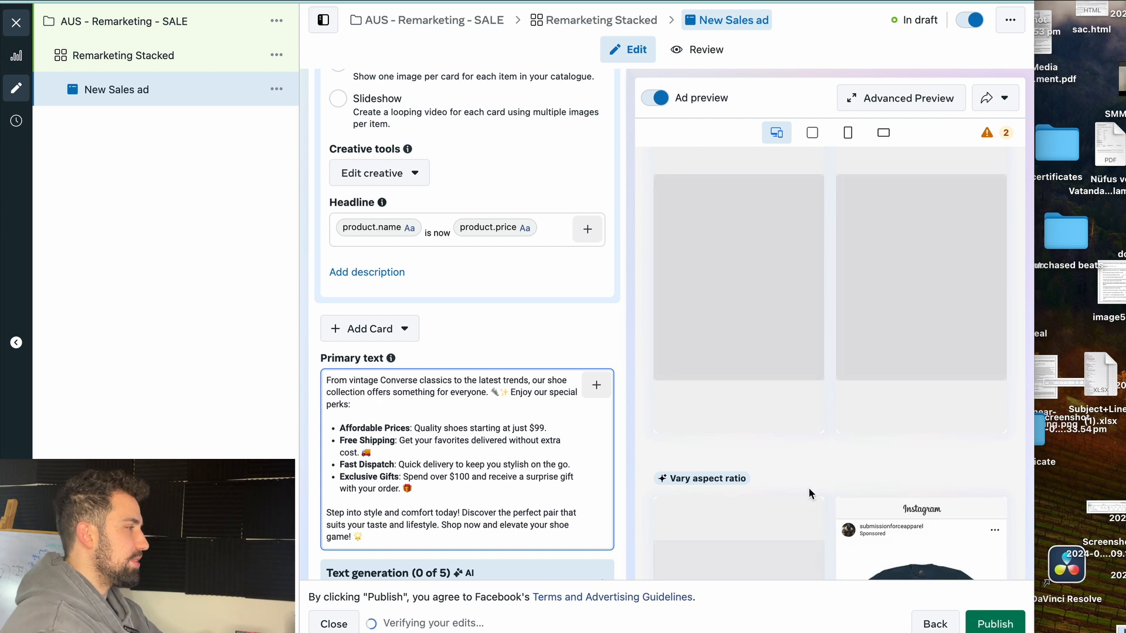
left_click(793, 212)
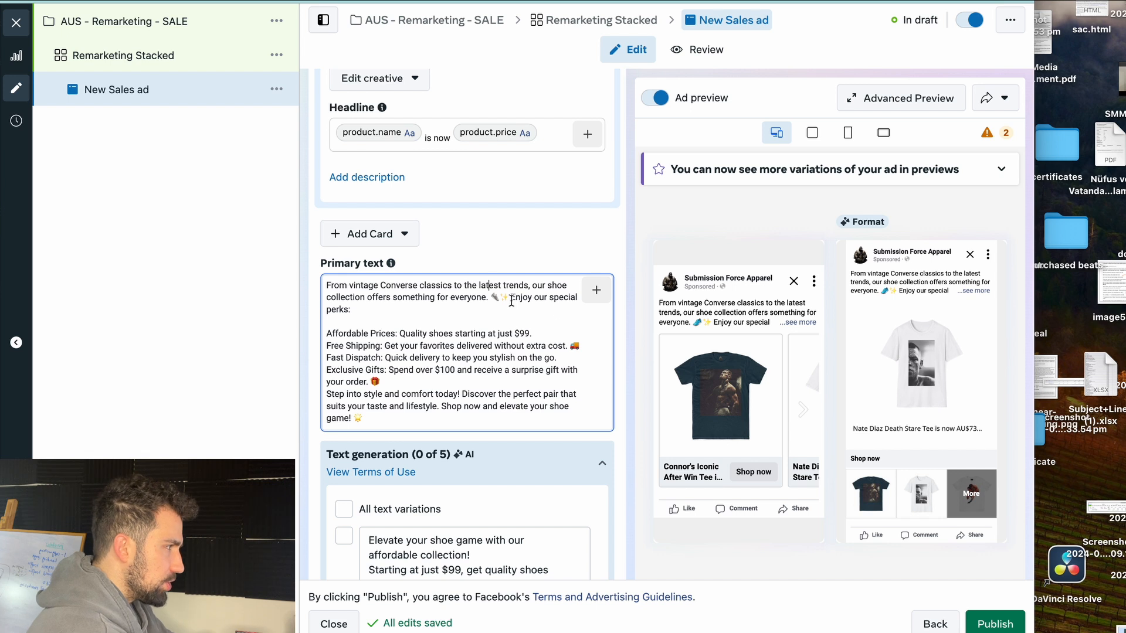
Step: Remove the "Enjoy our special perks:" line from the primary text, leaving one blank line above the Affordable Prices line
key("Return")
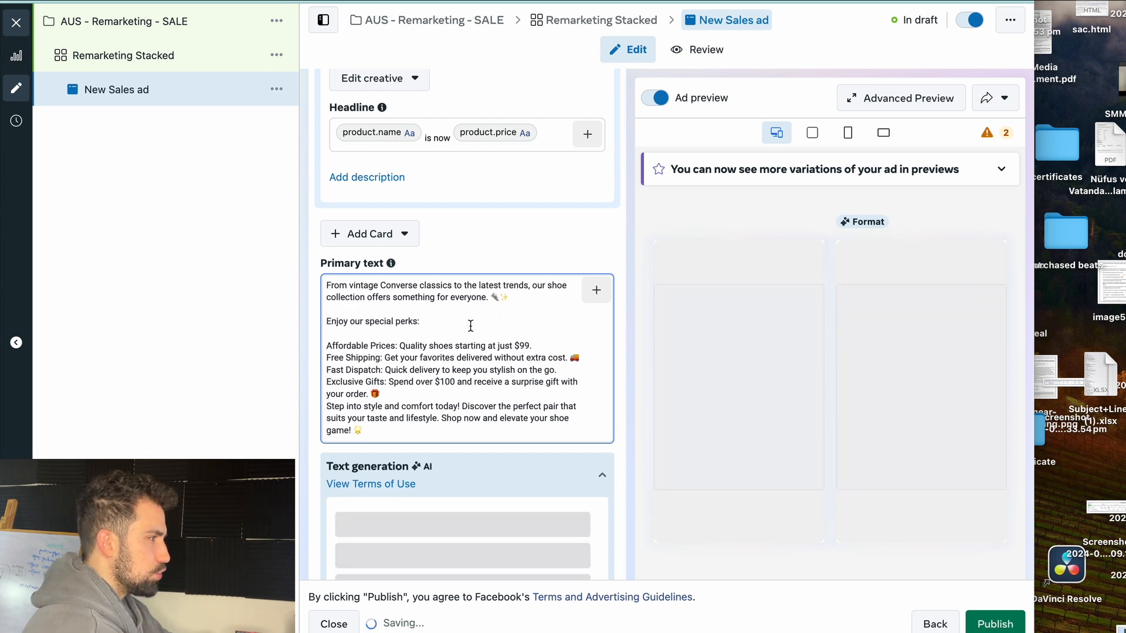
scroll(470, 325, "down", 1)
left_click_drag(443, 289, 331, 280)
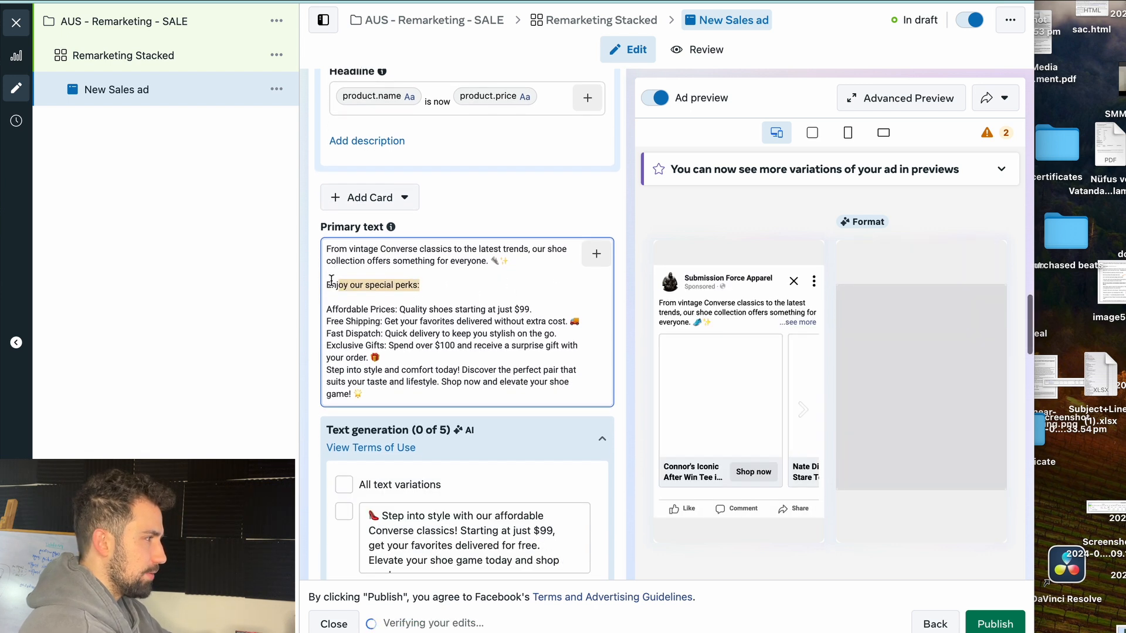
key("BackSpace")
key("BackSpace")
key("BackSpace")
key("BackSpace")
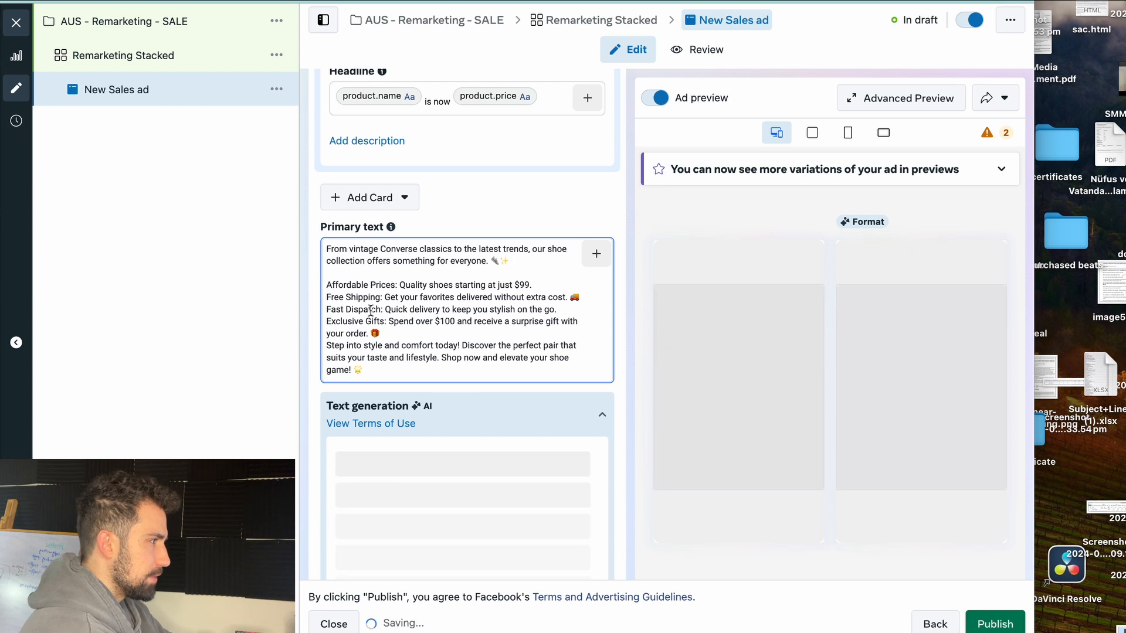
Step: Add a blank line after the Exclusive Gifts line and delete the closing sentence "Shop now and elevate your shoe game!"
left_click(392, 332)
key("Return")
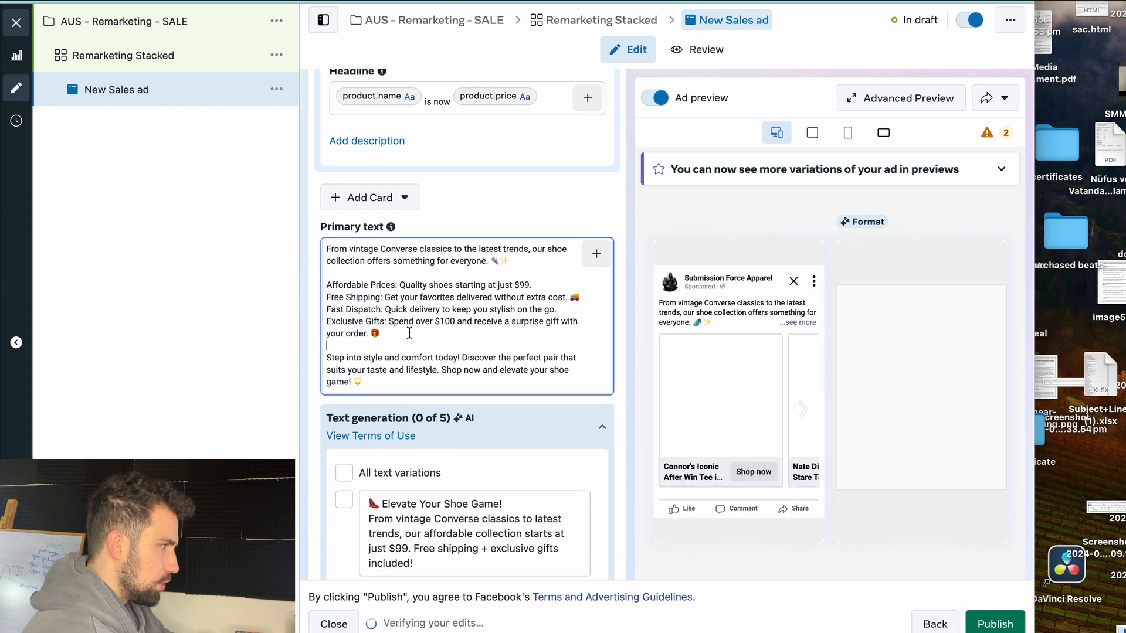
left_click(441, 366)
key("Return")
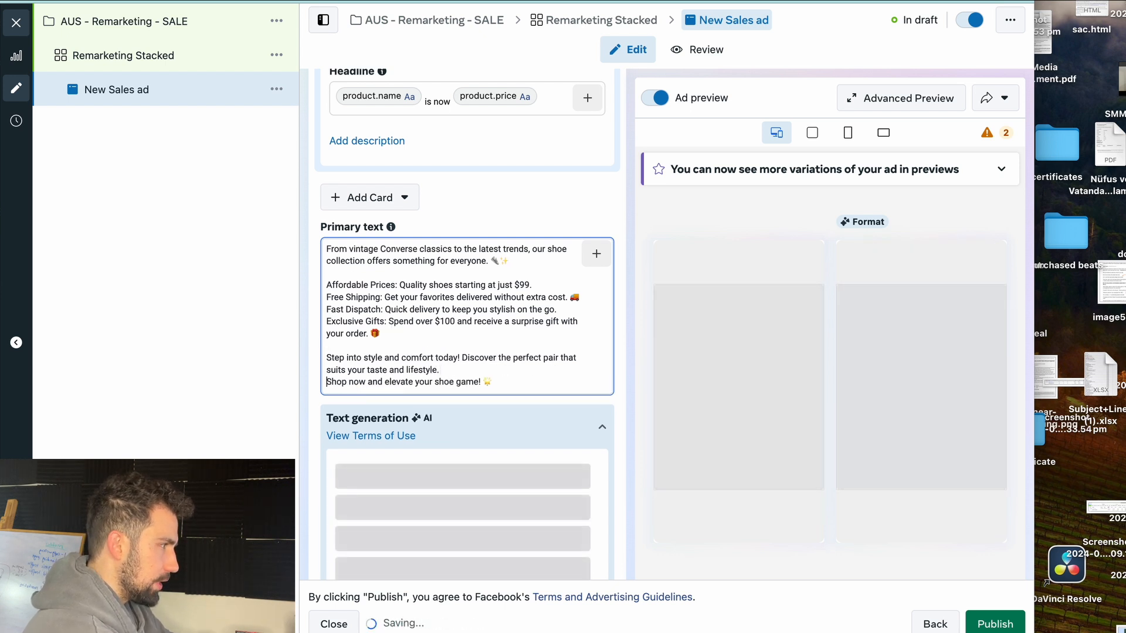
key("Return")
triple_click(433, 395)
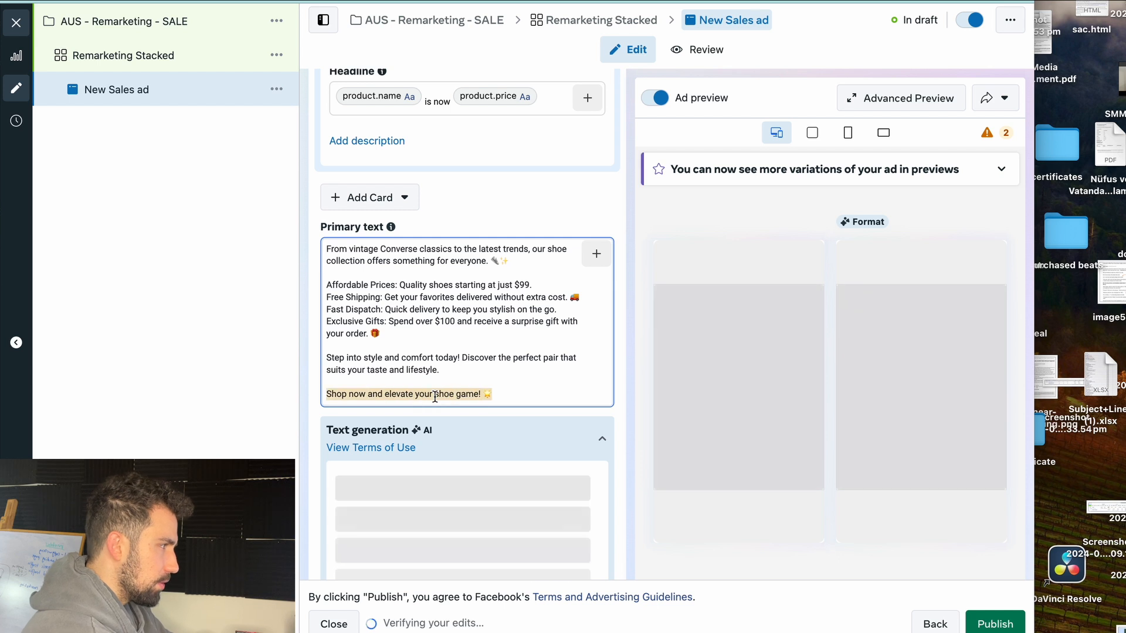
key("BackSpace")
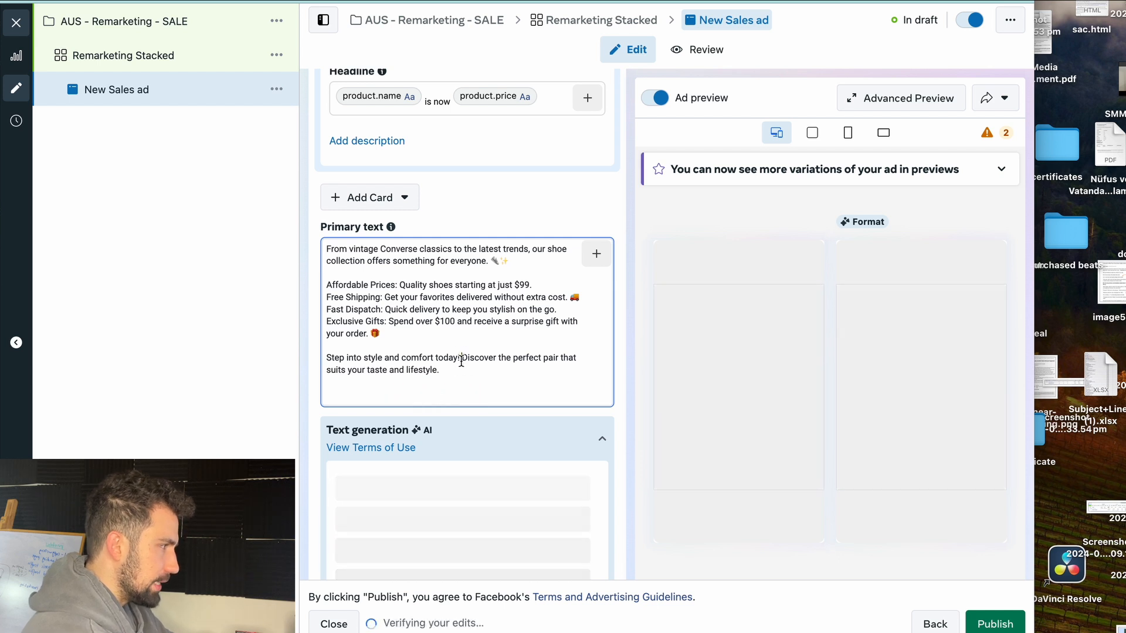
Step: Move "Discover the perfect pair that suits your taste and lifestyle." into its own paragraph and remove the empty lines after it
left_click(461, 360)
key("Return")
key("Return")
left_click(412, 403)
key("BackSpace")
key("BackSpace")
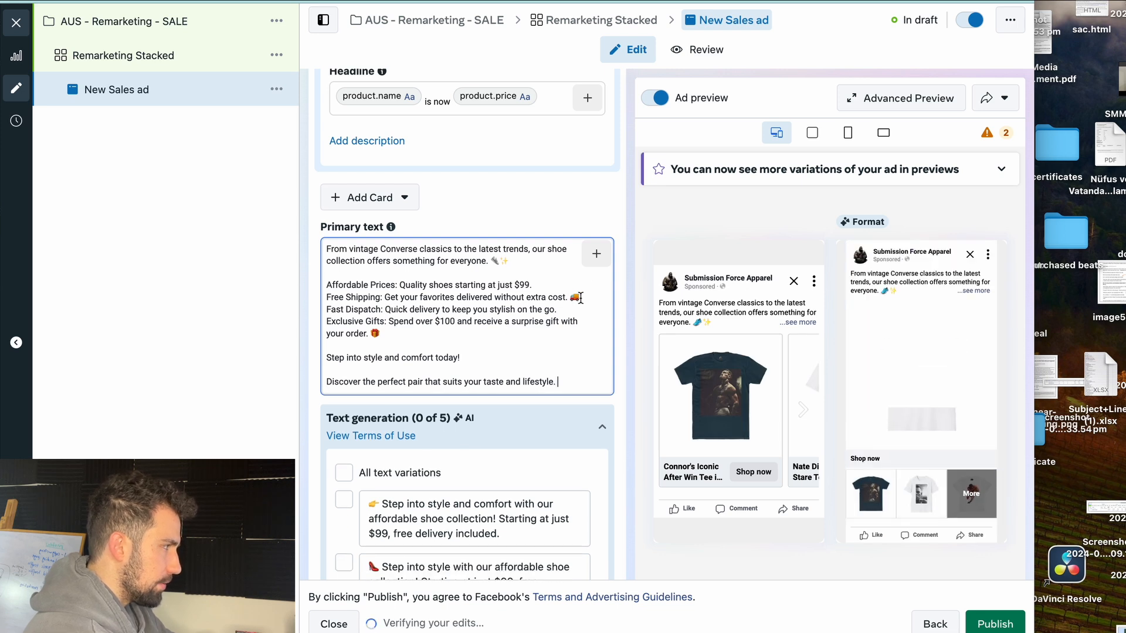
Step: Separate the Affordable Prices, Free Shipping, Fast Dispatch and Exclusive Gifts lines with blank lines in the primary text
key("Return")
left_click(566, 325)
key("Return")
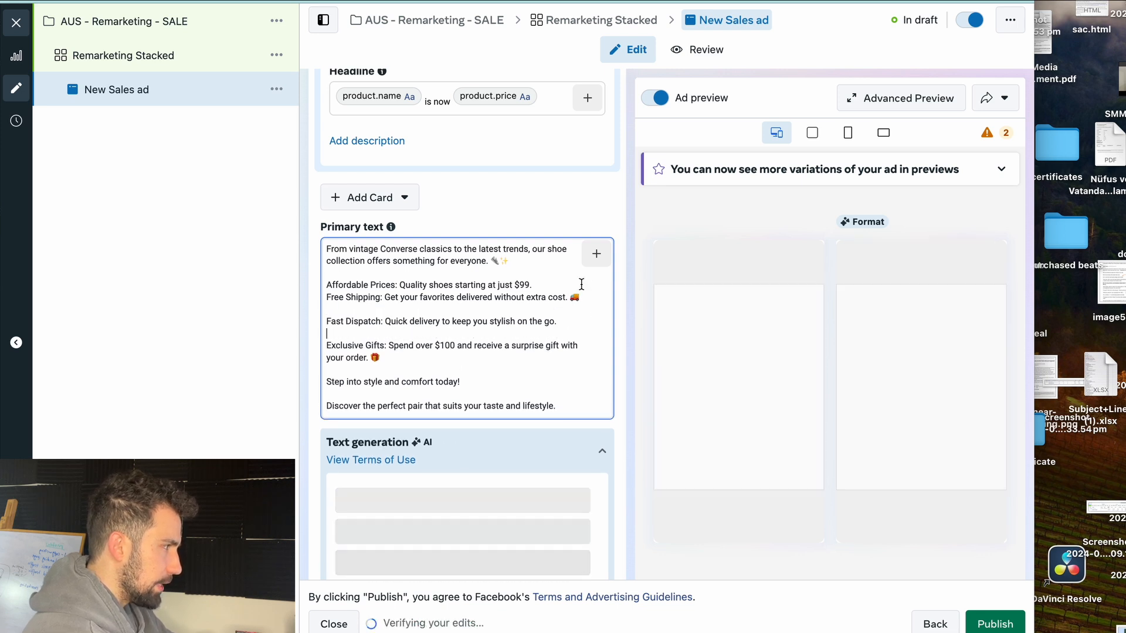
left_click(581, 287)
key("Return")
Step: Review the AI text variations and the full primary text in the Facebook Feed preview
scroll(563, 328, "down", 5)
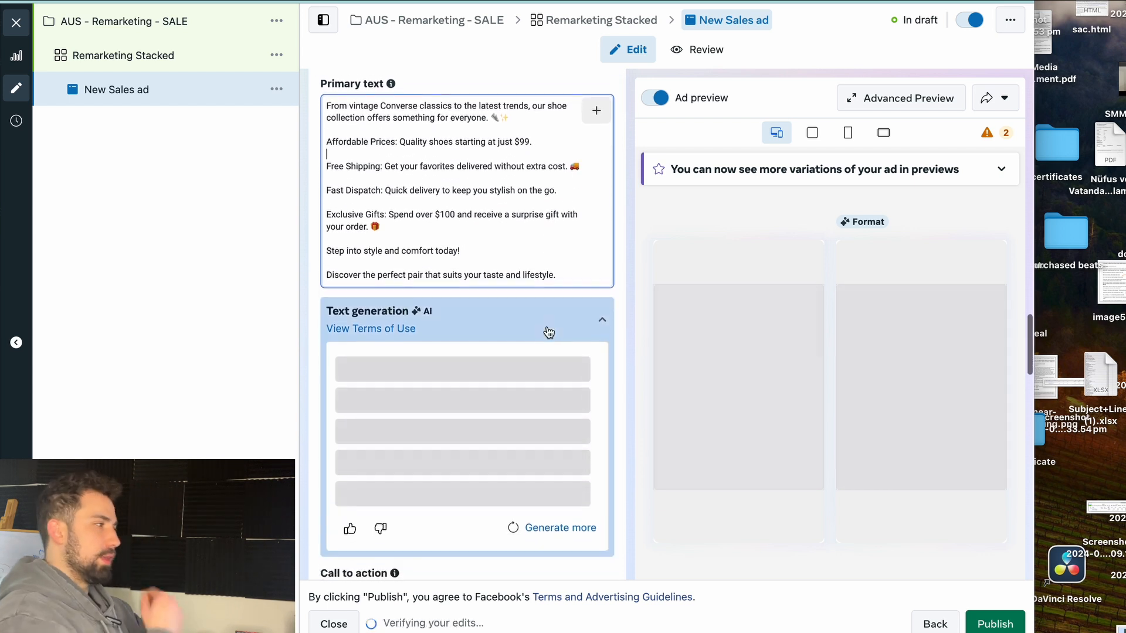
scroll(567, 352, "down", 4)
scroll(620, 385, "down", 3)
scroll(621, 387, "up", 4)
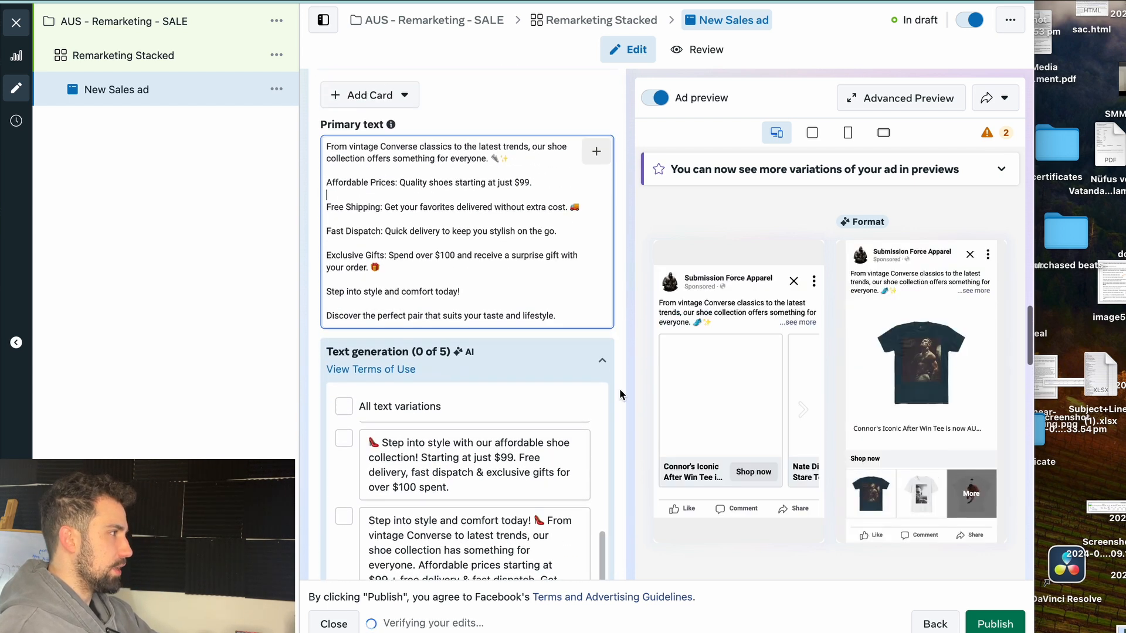
scroll(758, 366, "down", 1)
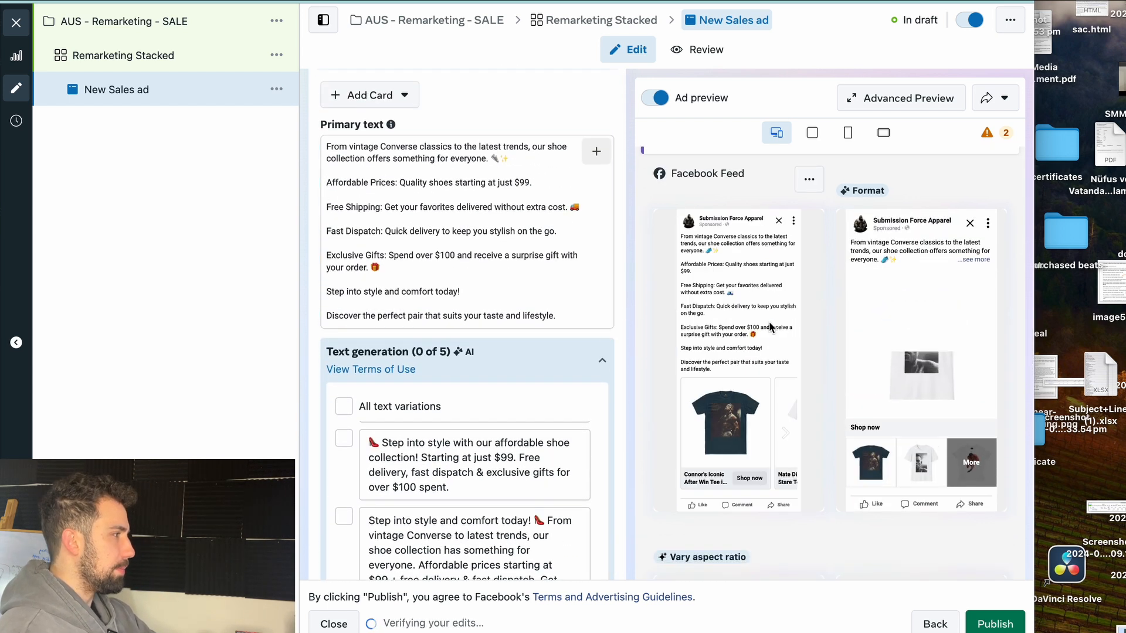
scroll(545, 337, "down", 8)
scroll(545, 337, "down", 4)
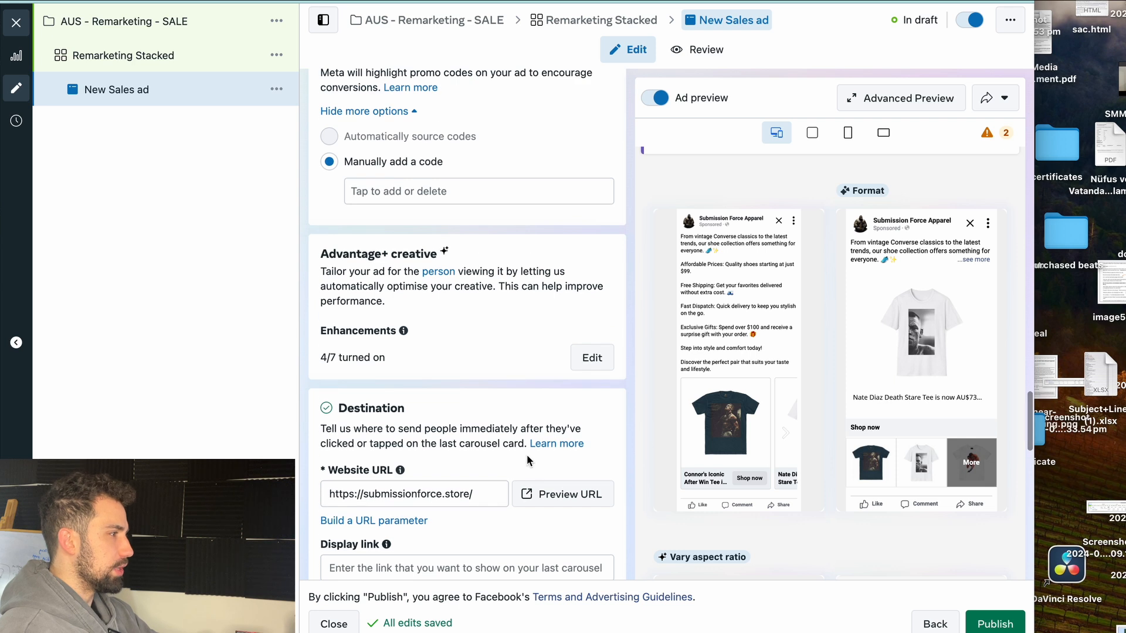
Step: Check the Website URL in the Destination settings and view the next carousel card in the Facebook Feed preview
scroll(516, 451, "up", 2)
scroll(481, 434, "down", 4)
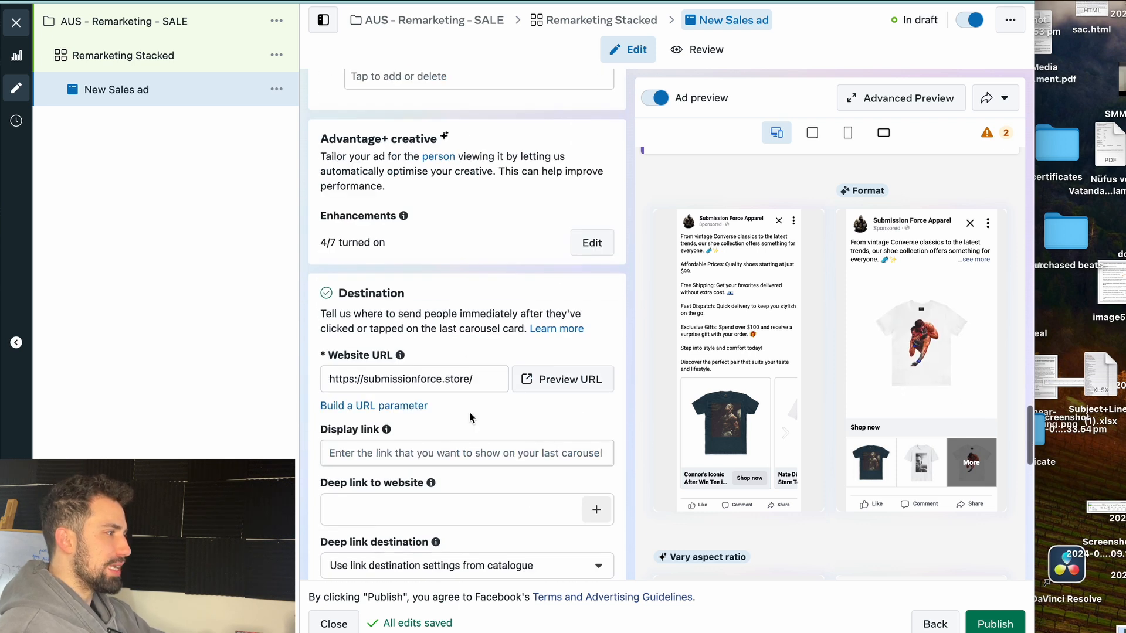
triple_click(431, 378)
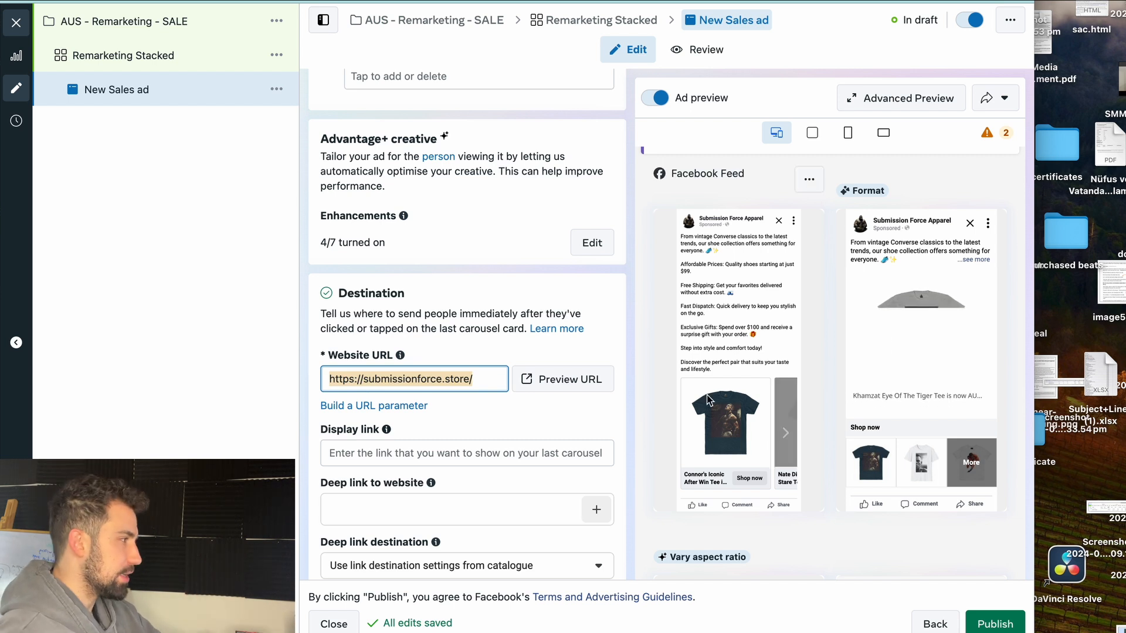
left_click(780, 430)
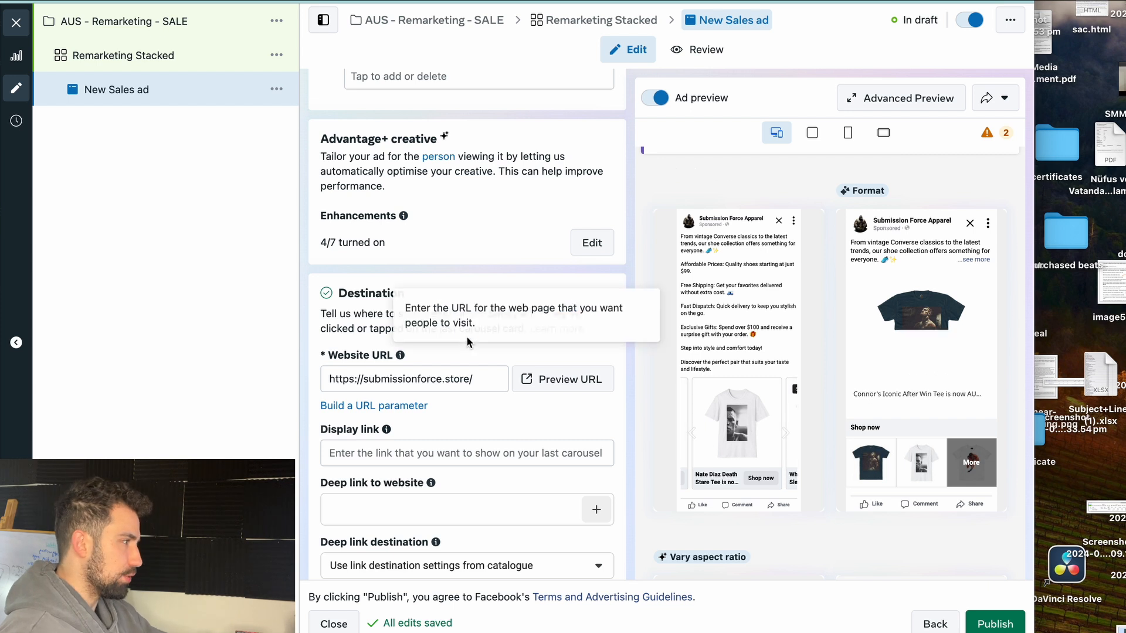
scroll(495, 367, "down", 1)
scroll(535, 223, "up", 1)
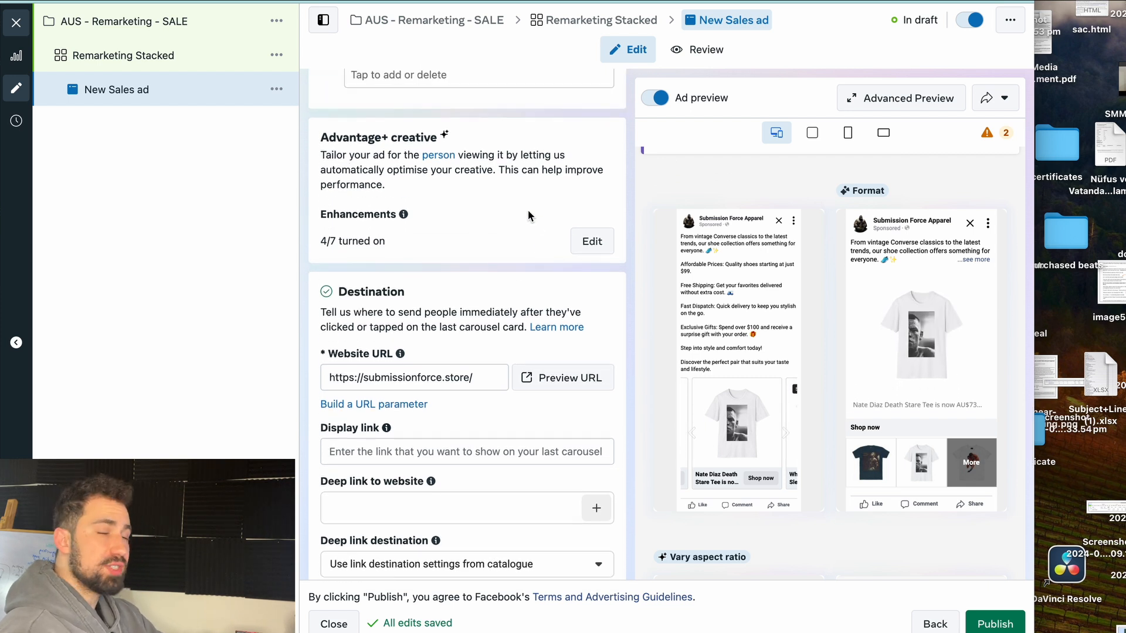
Step: In the Advantage+ creative enhancements, turn off Advantage+ creative for catalogue, turn on Dynamic media and save the selection
left_click(590, 253)
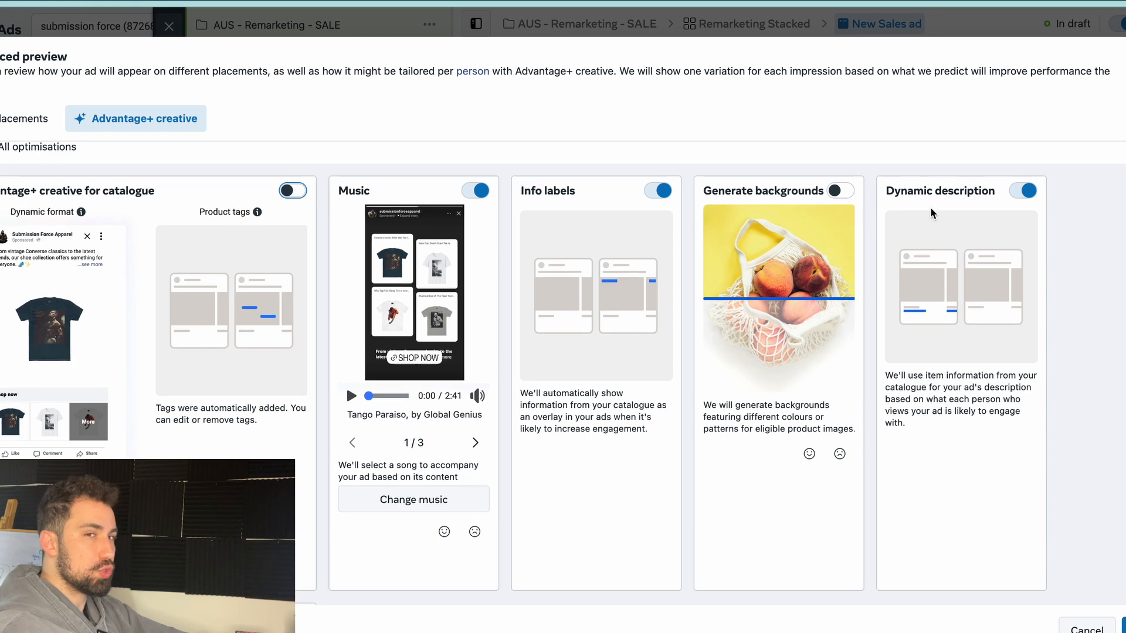
scroll(787, 299, "down", 1)
scroll(786, 299, "down", 1)
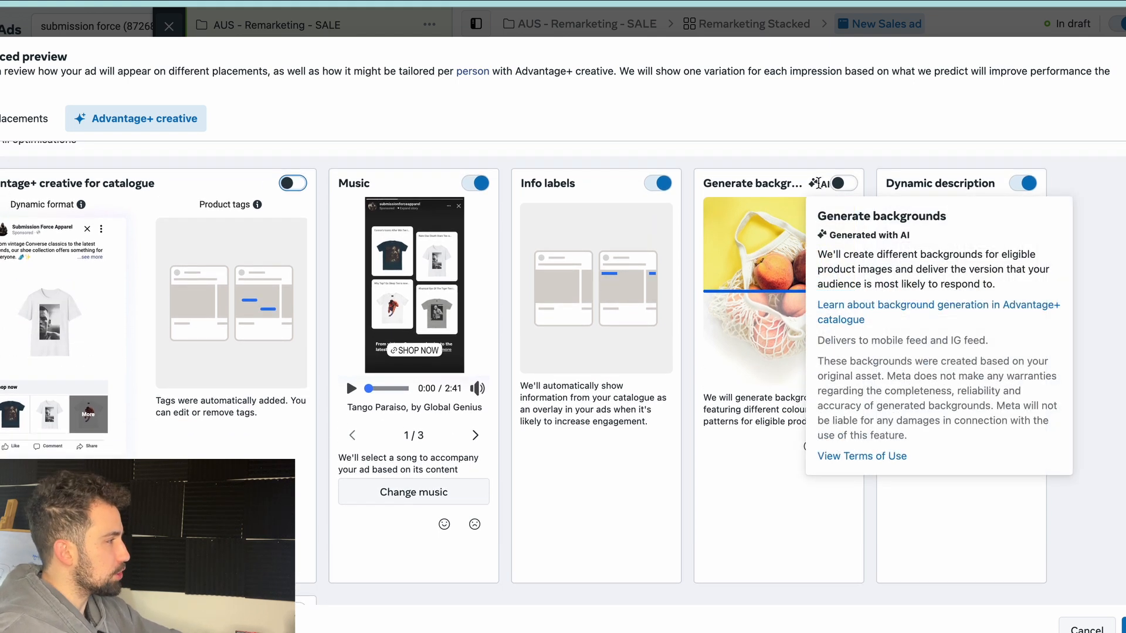
scroll(778, 204, "down", 1)
scroll(776, 235, "down", 10)
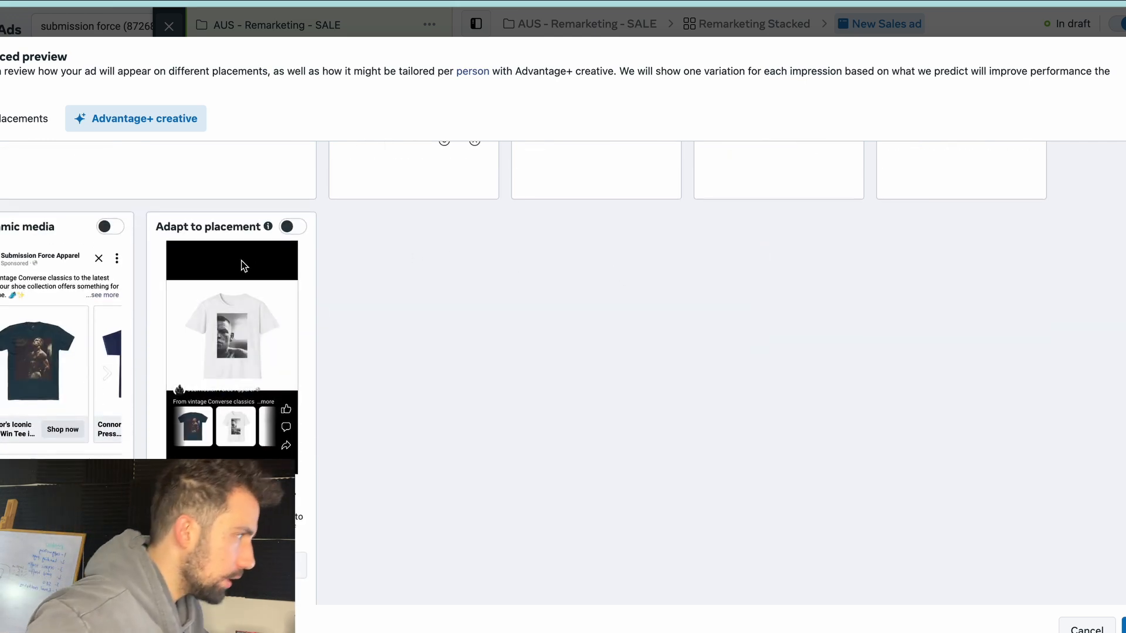
left_click(105, 229)
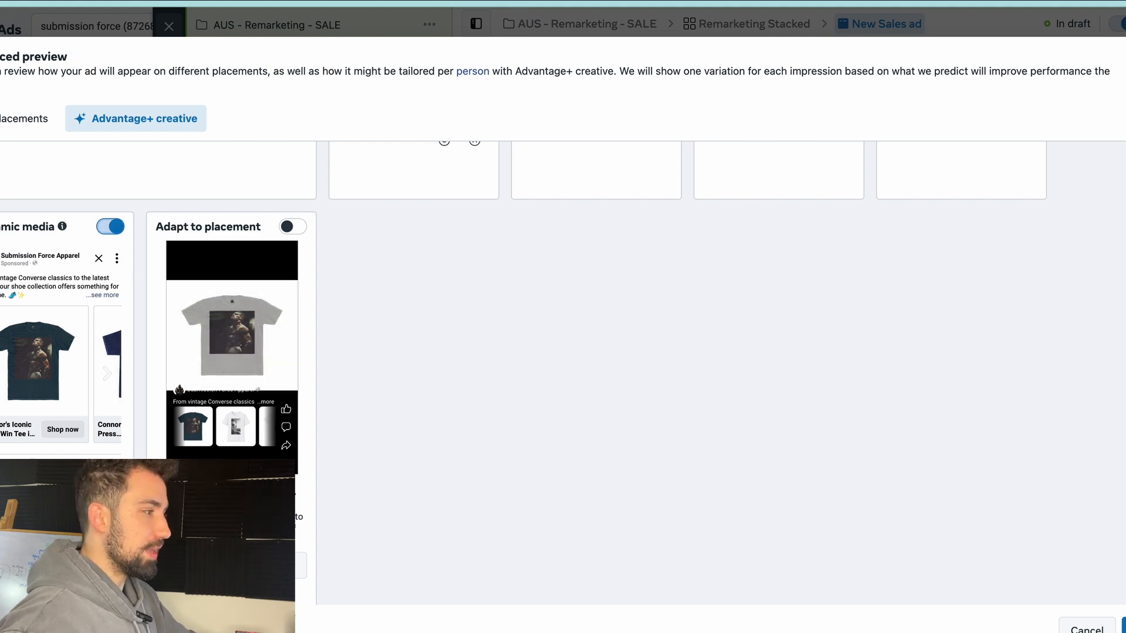
scroll(522, 373, "down", 1)
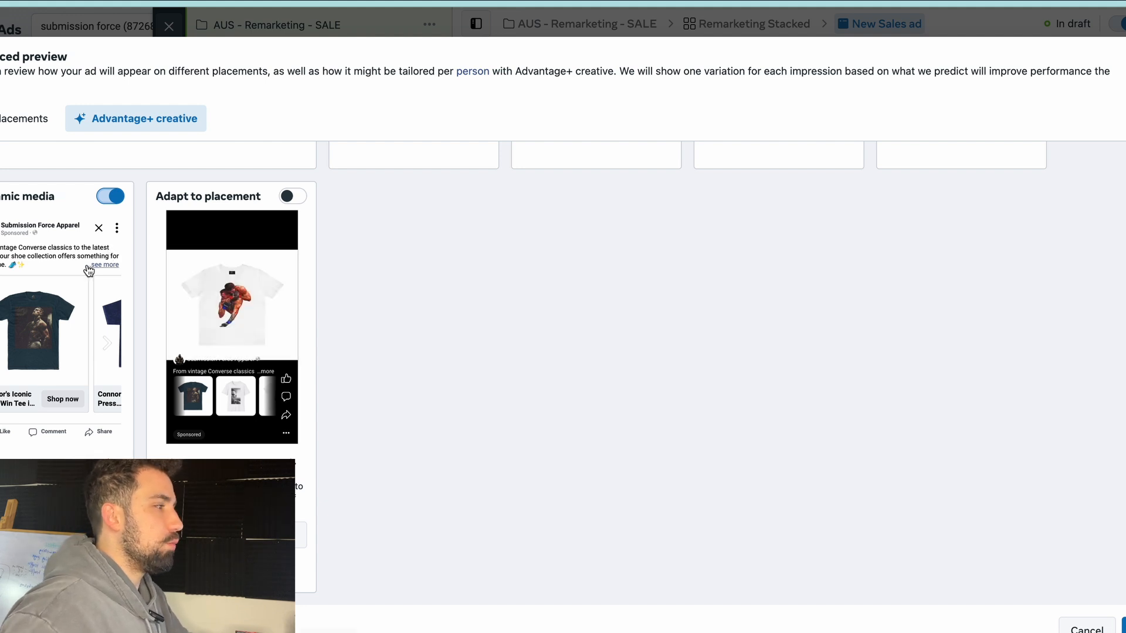
left_click(1124, 627)
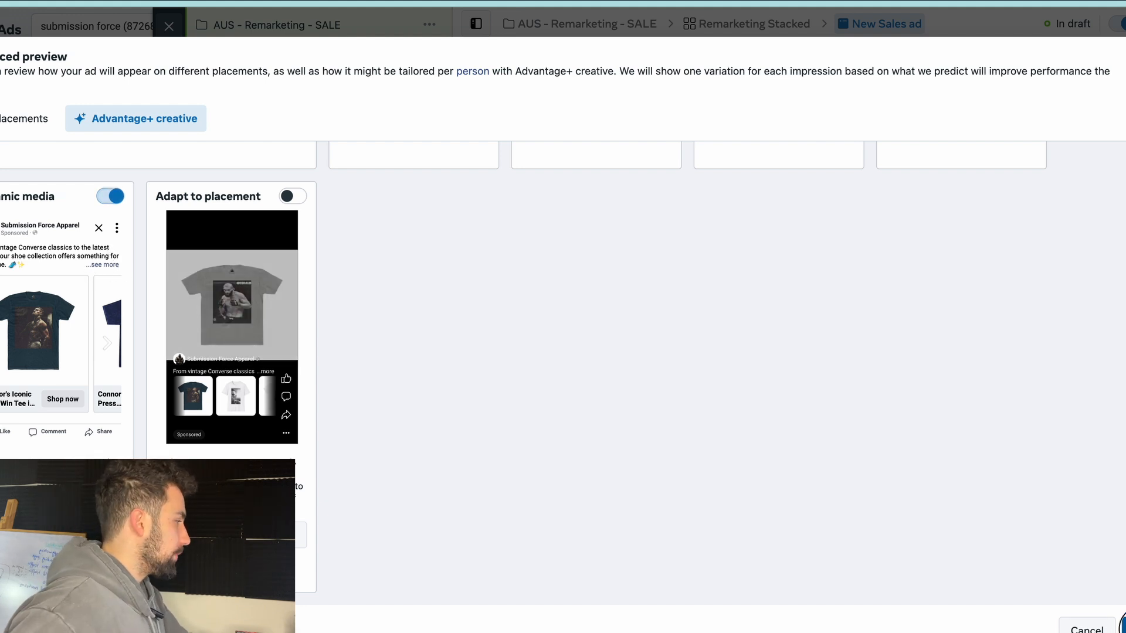
Step: Add URL parameters with source {{site_source_name}}, medium {{placement}} and campaign name {{campaign.name}}, publish the campaign and close the editor
scroll(733, 438, "down", 3)
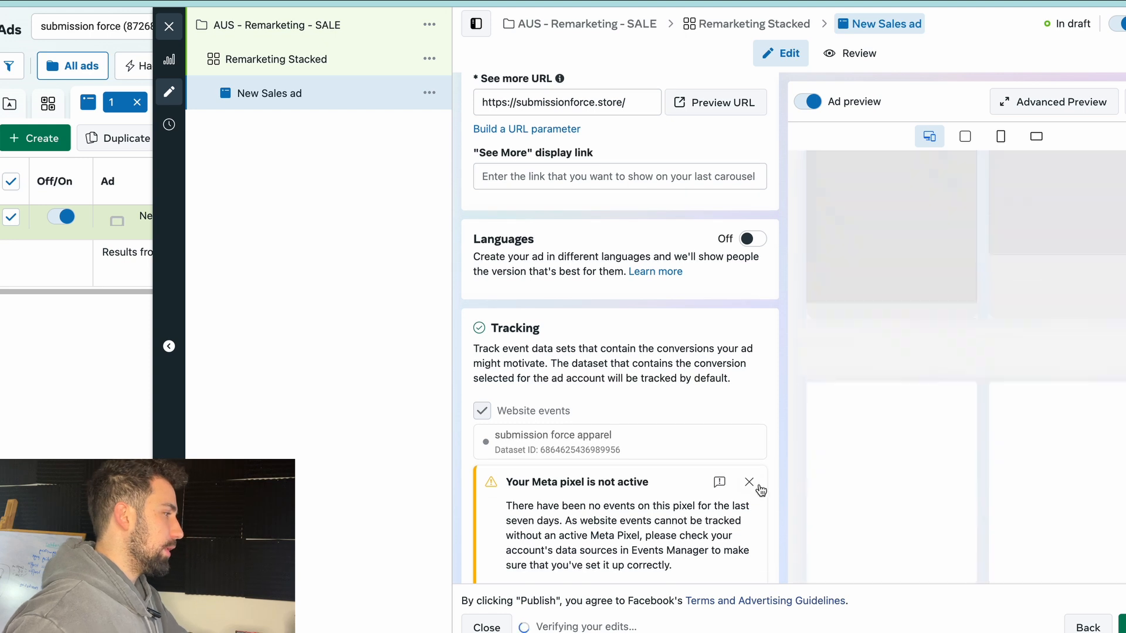
scroll(763, 482, "down", 5)
left_click(569, 543)
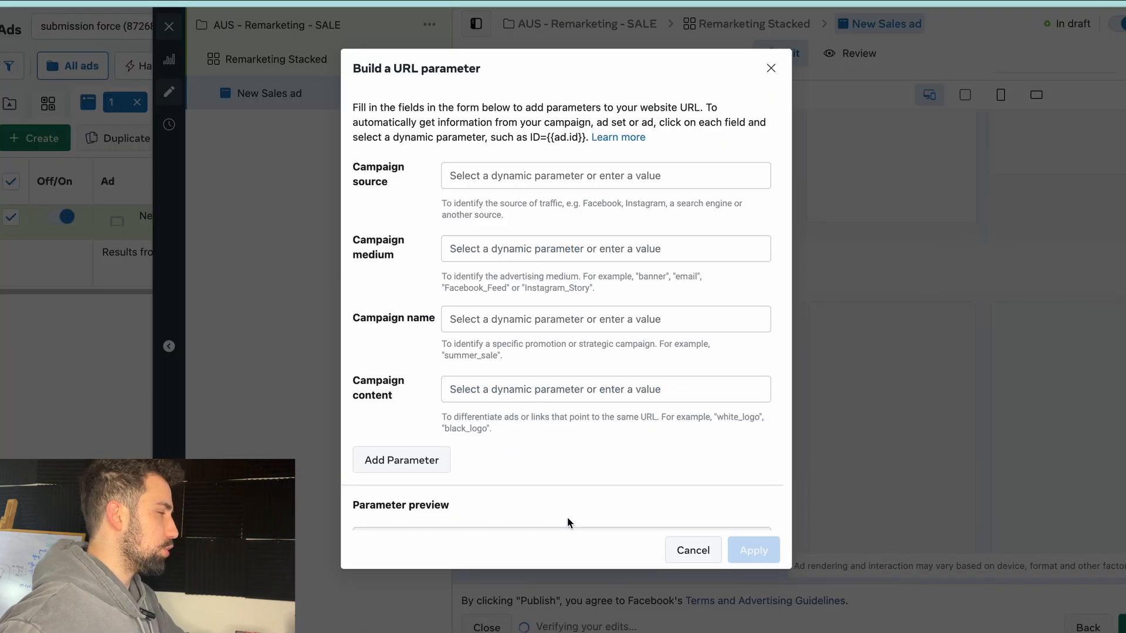
left_click(513, 174)
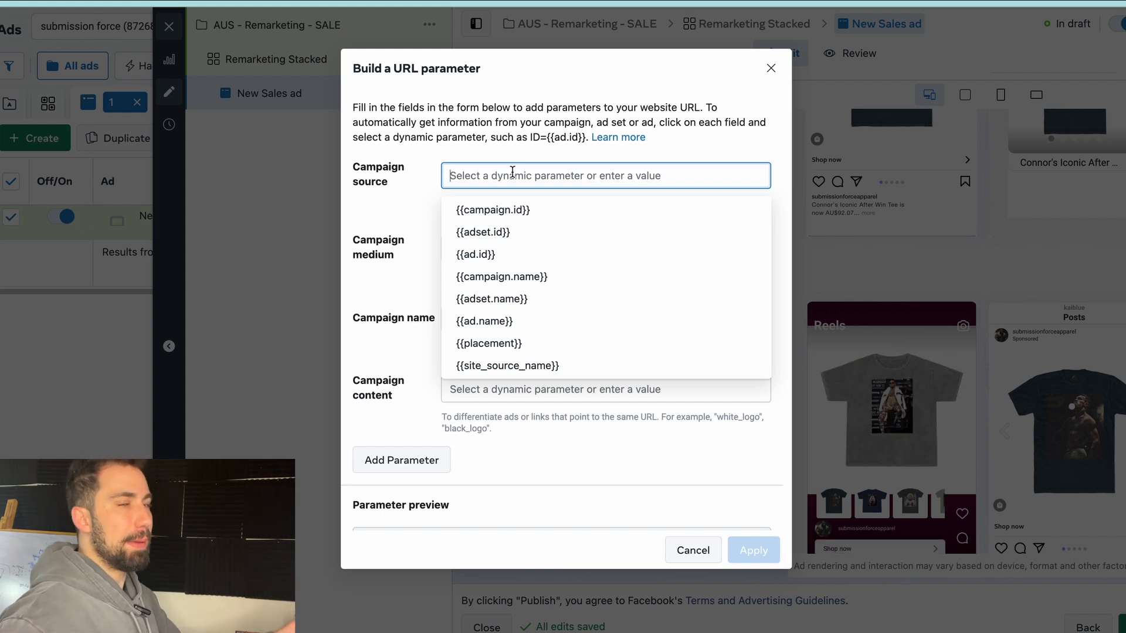
left_click(549, 366)
left_click(535, 251)
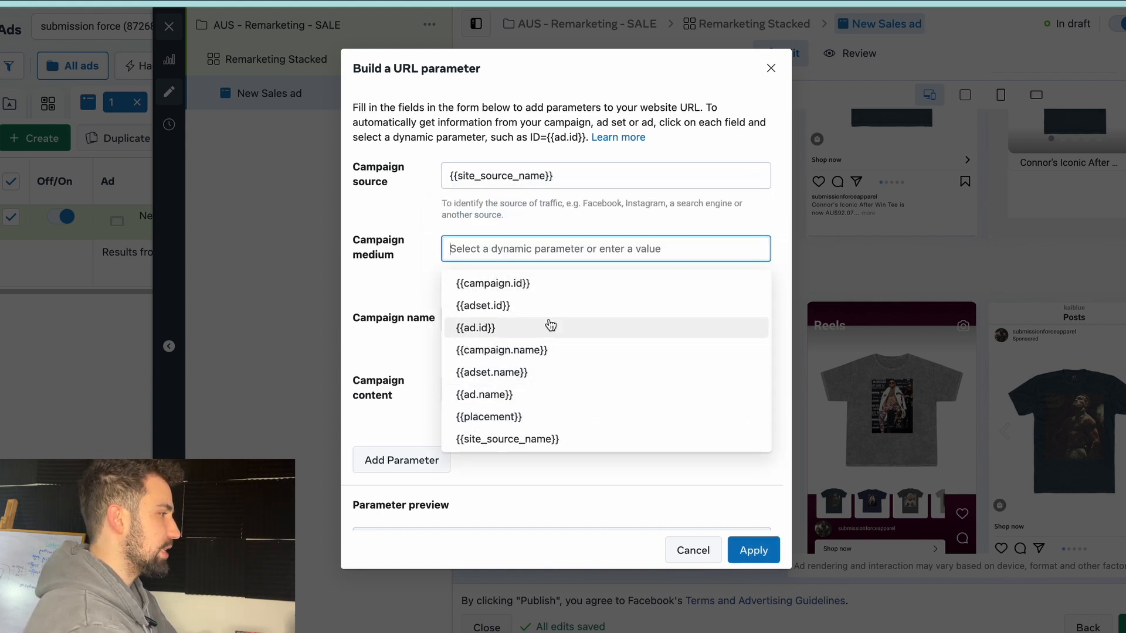
left_click(546, 406)
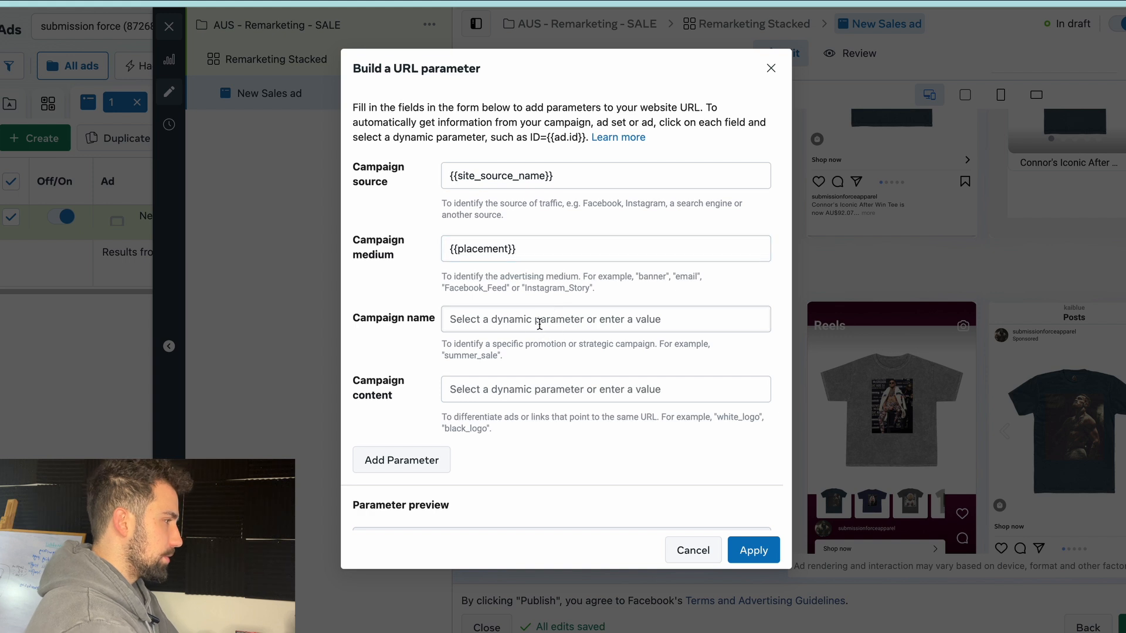
left_click(536, 320)
left_click(562, 420)
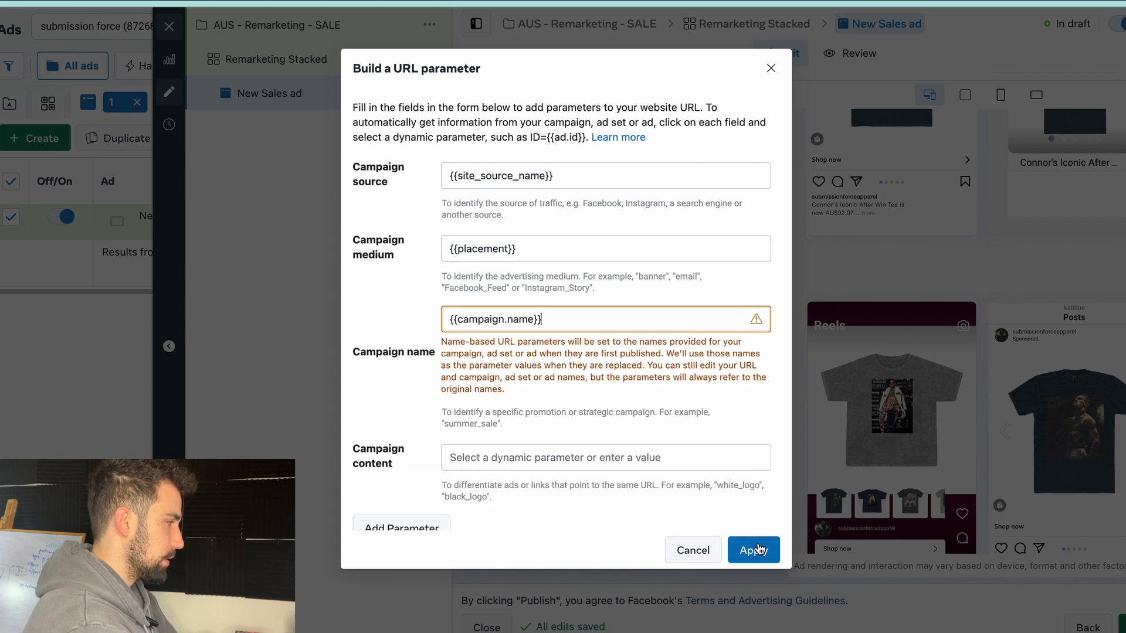
left_click(753, 550)
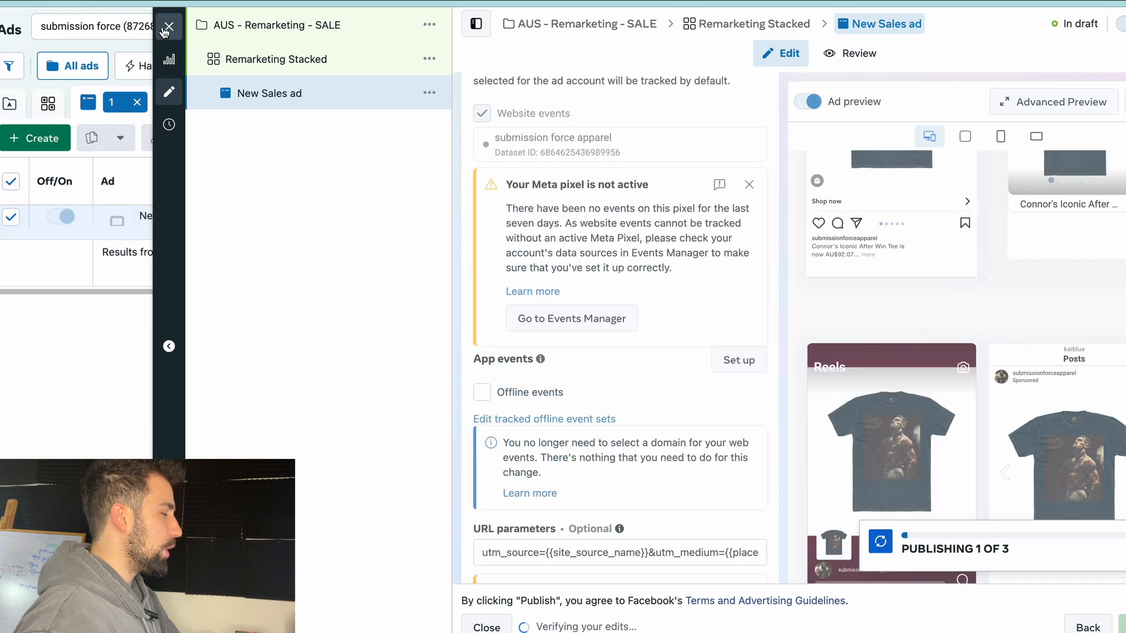
left_click(169, 27)
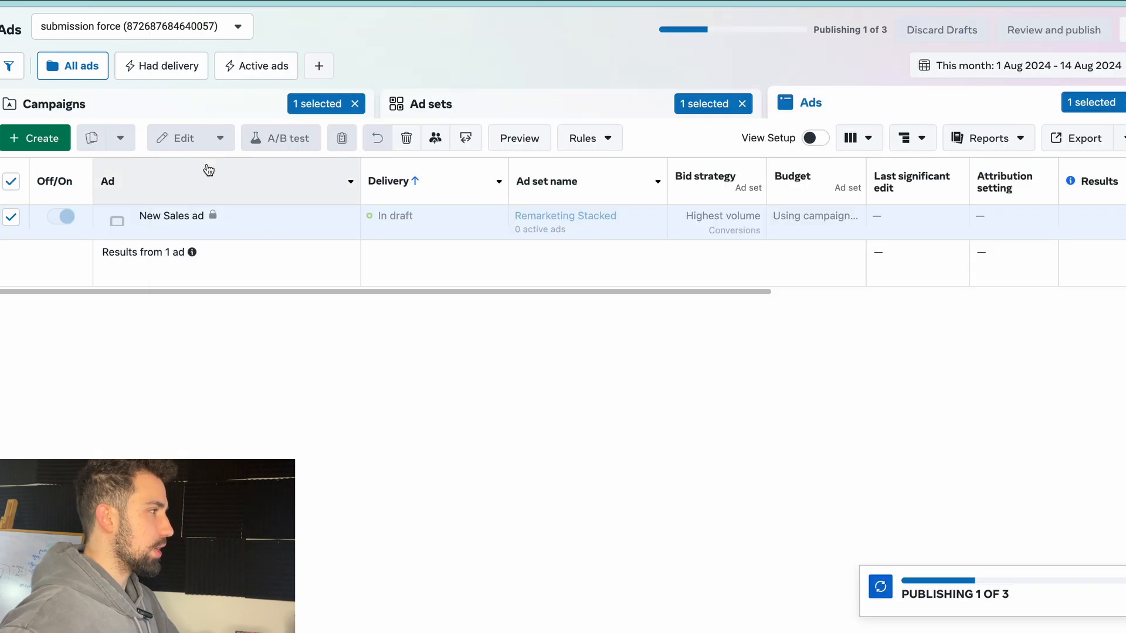
Step: Review the USA - SALES campaign's ad sets and the ad inside the 18-35 Fashion Stacked Audience ad set
left_click(167, 110)
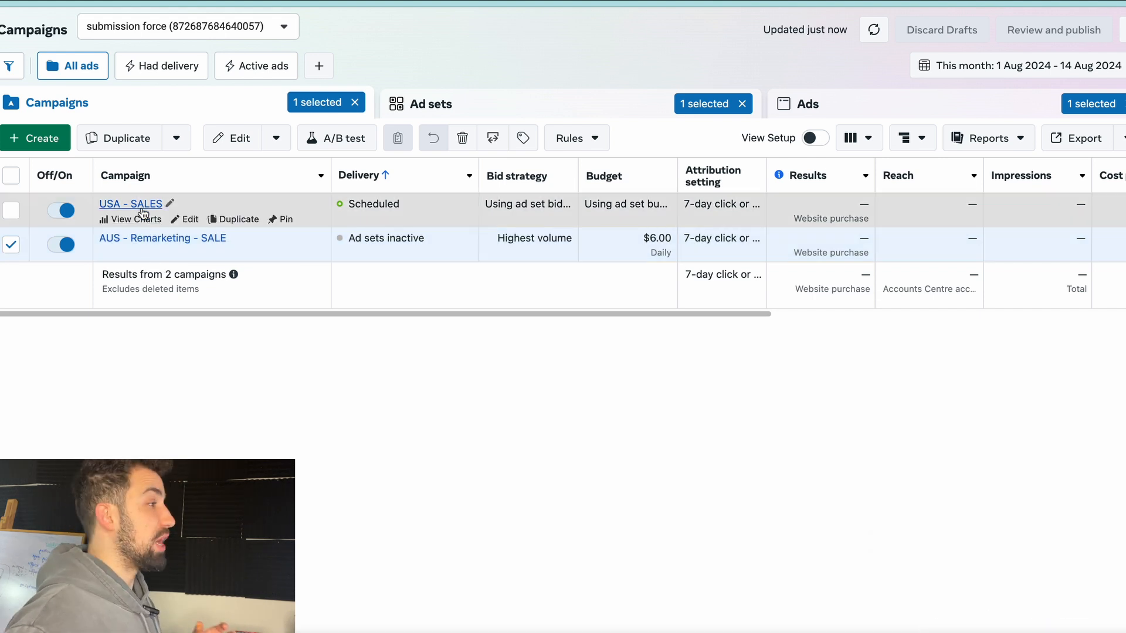
left_click(141, 205)
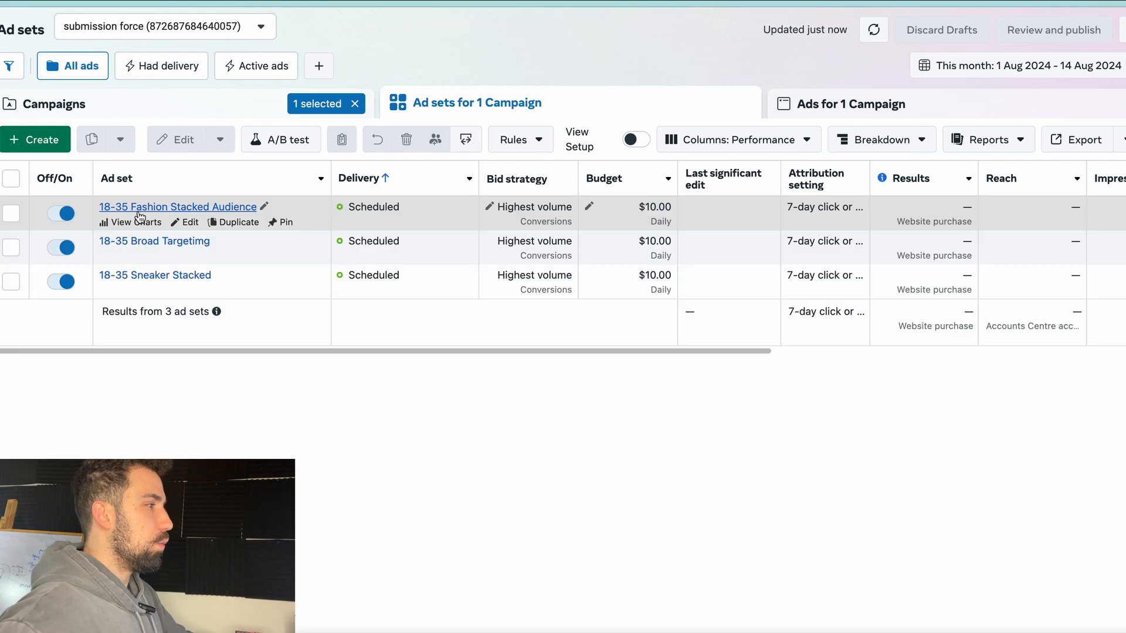
left_click(148, 206)
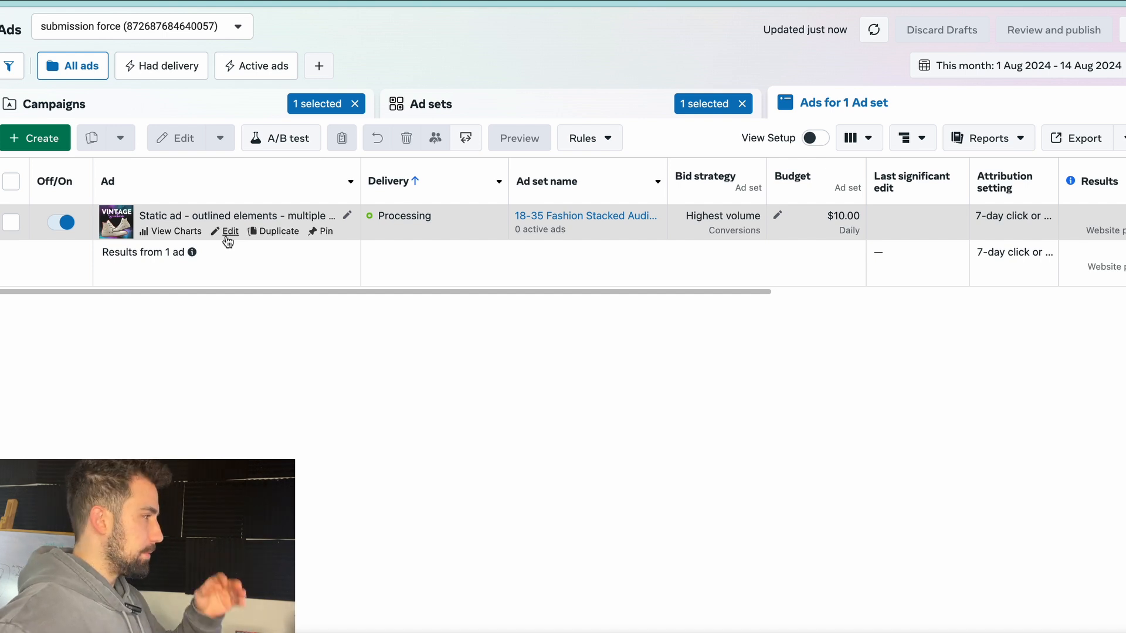
left_click(387, 115)
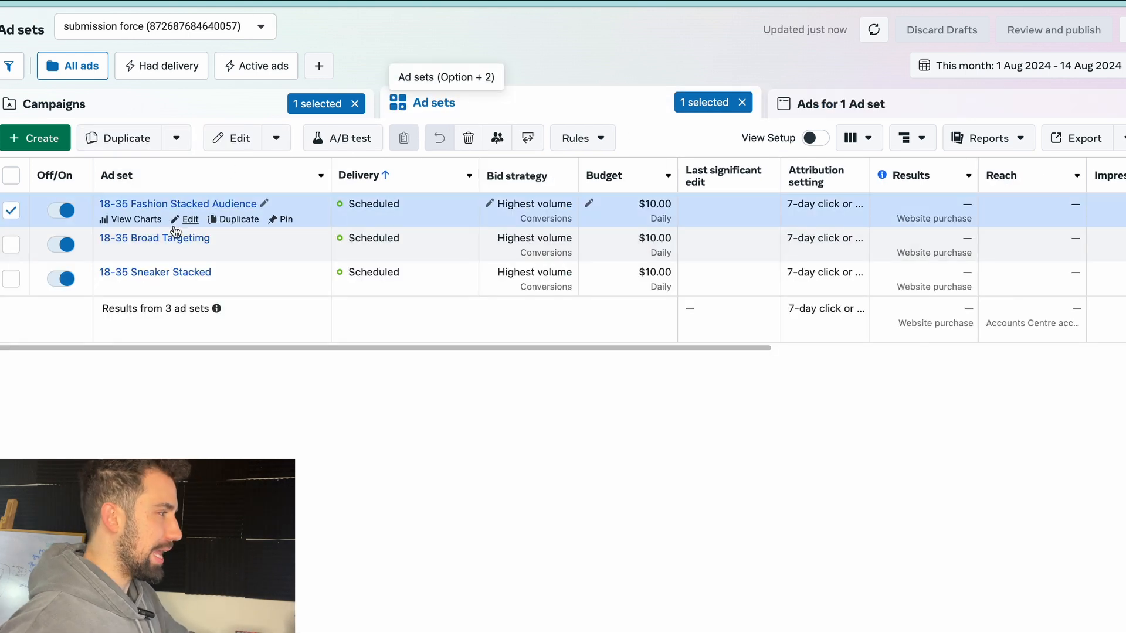
left_click(143, 209)
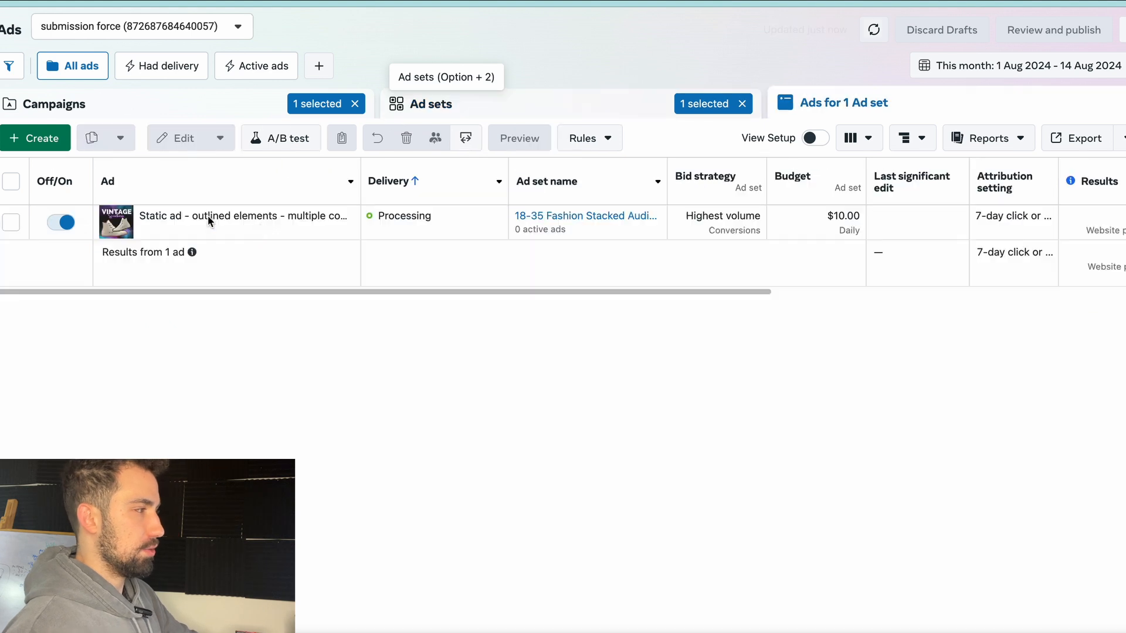
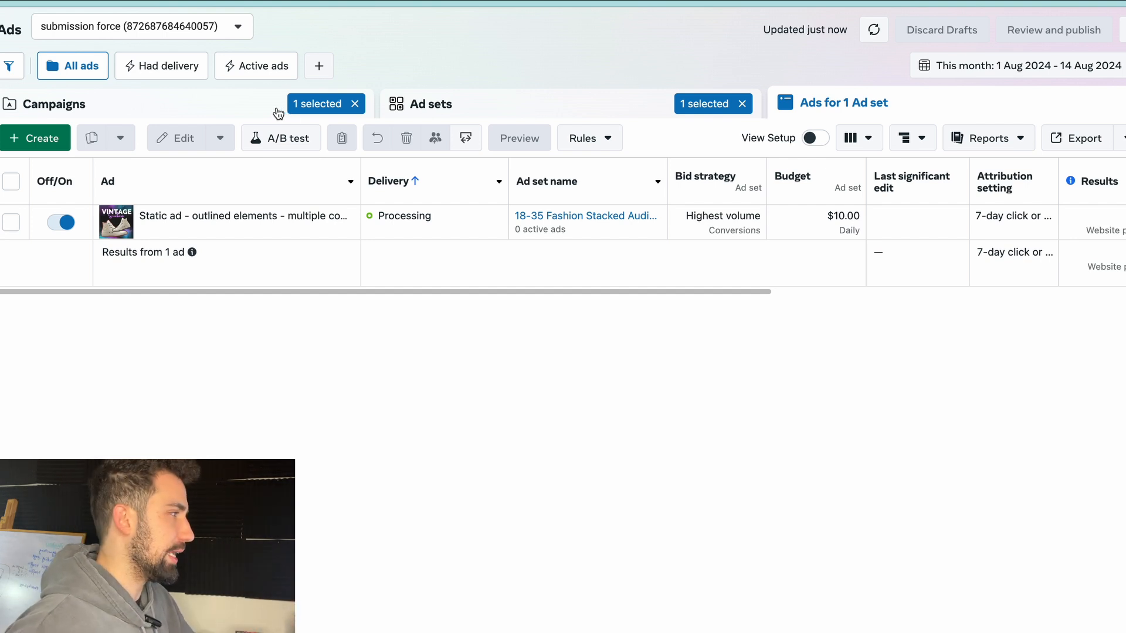
left_click(276, 112)
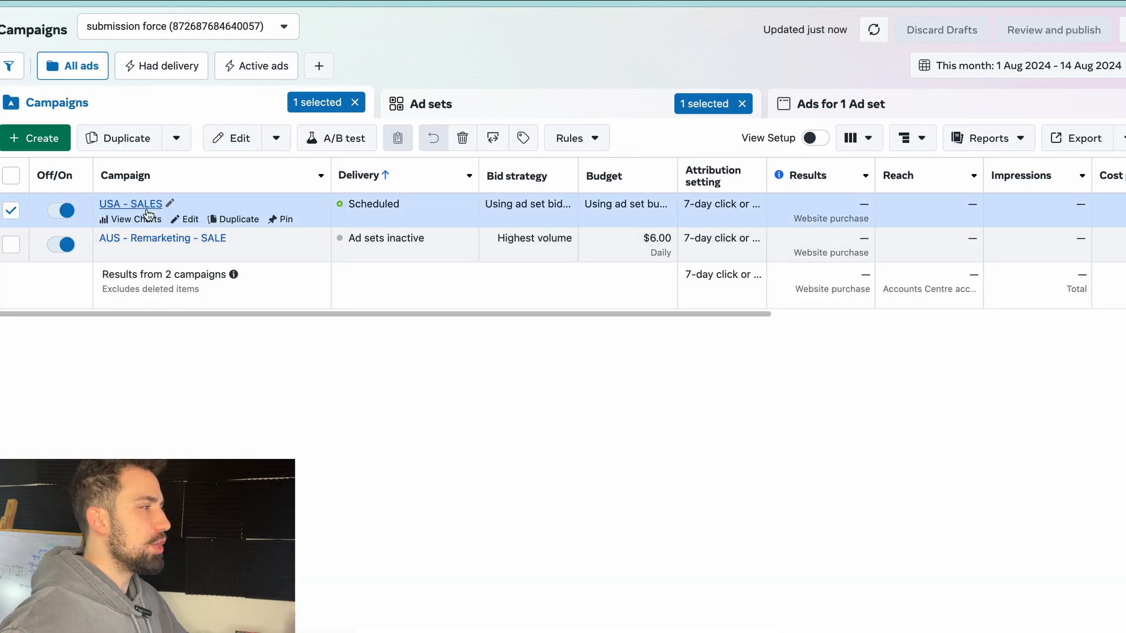
left_click(149, 205)
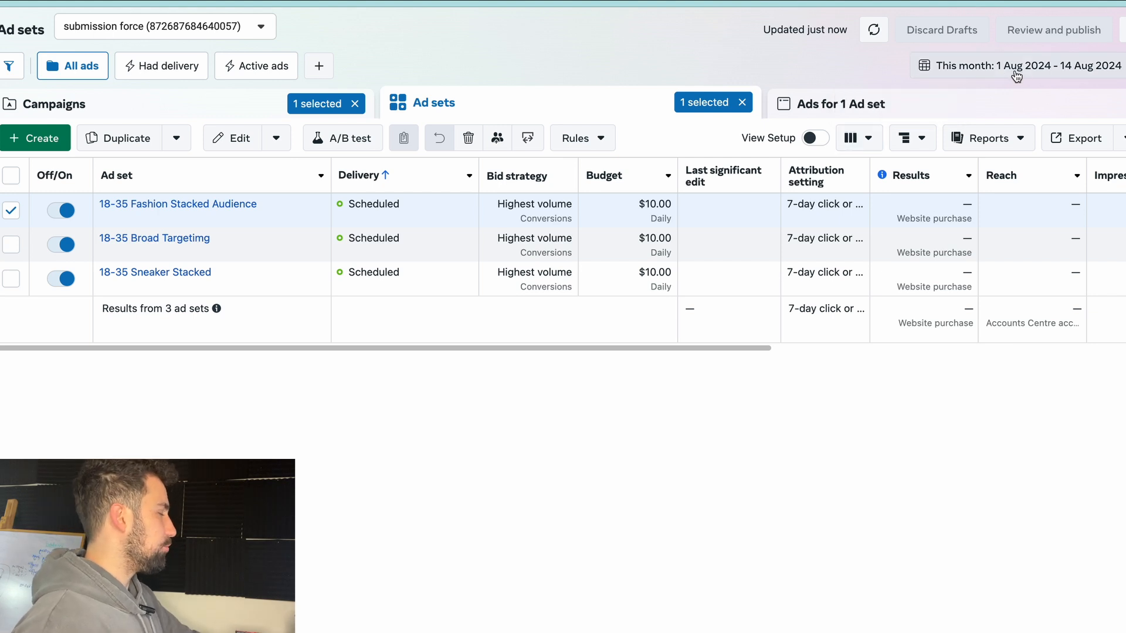
Step: Start a new column preset for the ad sets table and add the Frequency and CTR (all) metrics
left_click(851, 141)
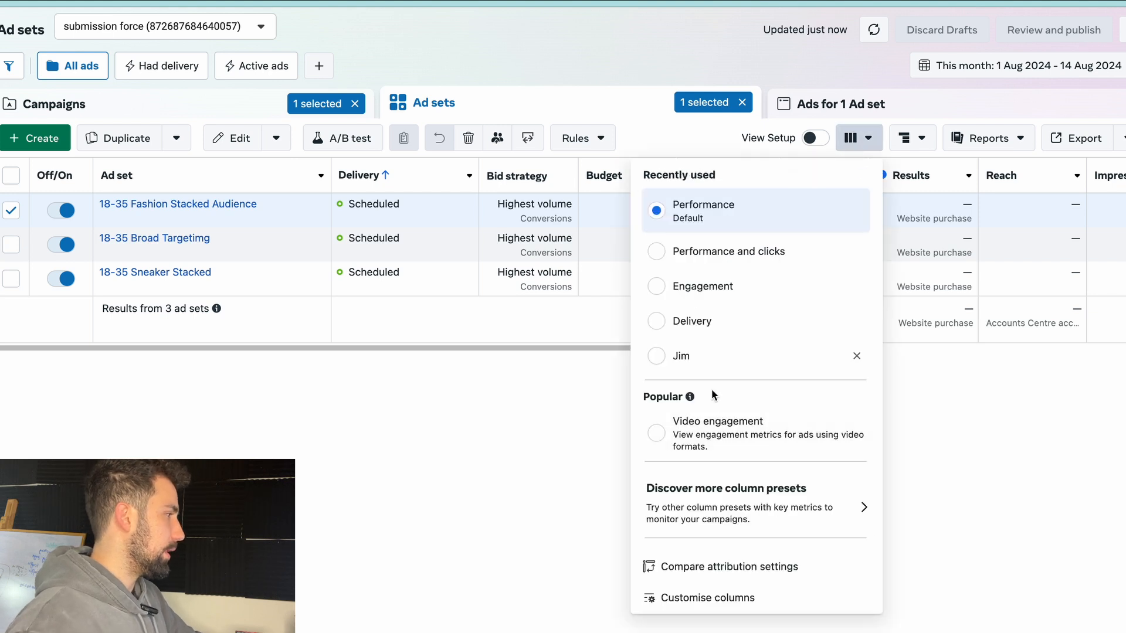
left_click(750, 503)
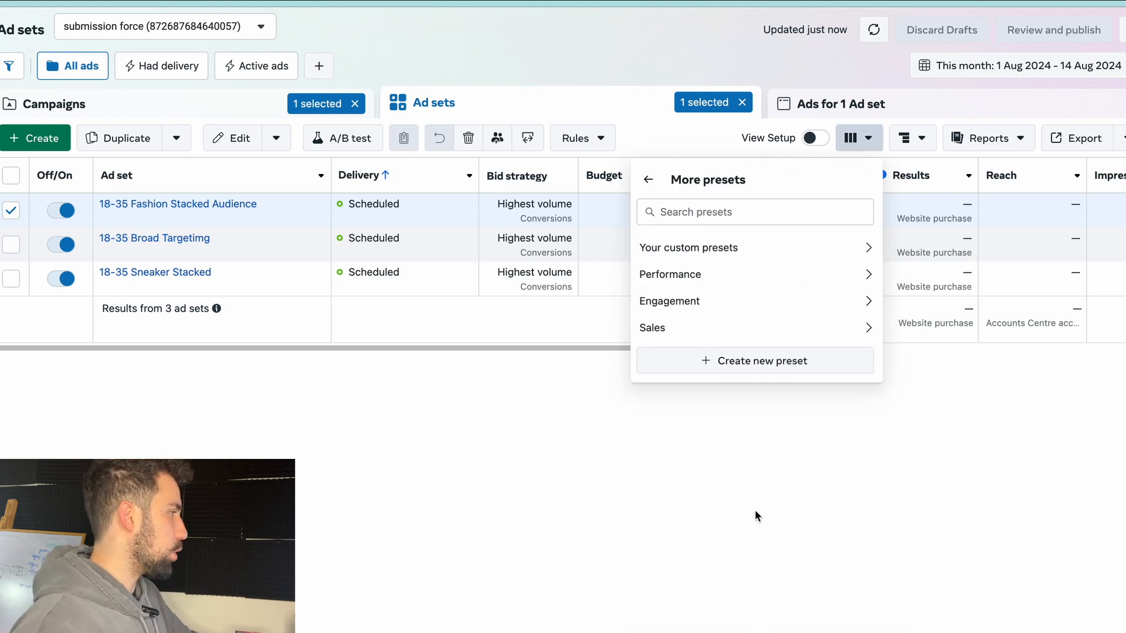
left_click(747, 362)
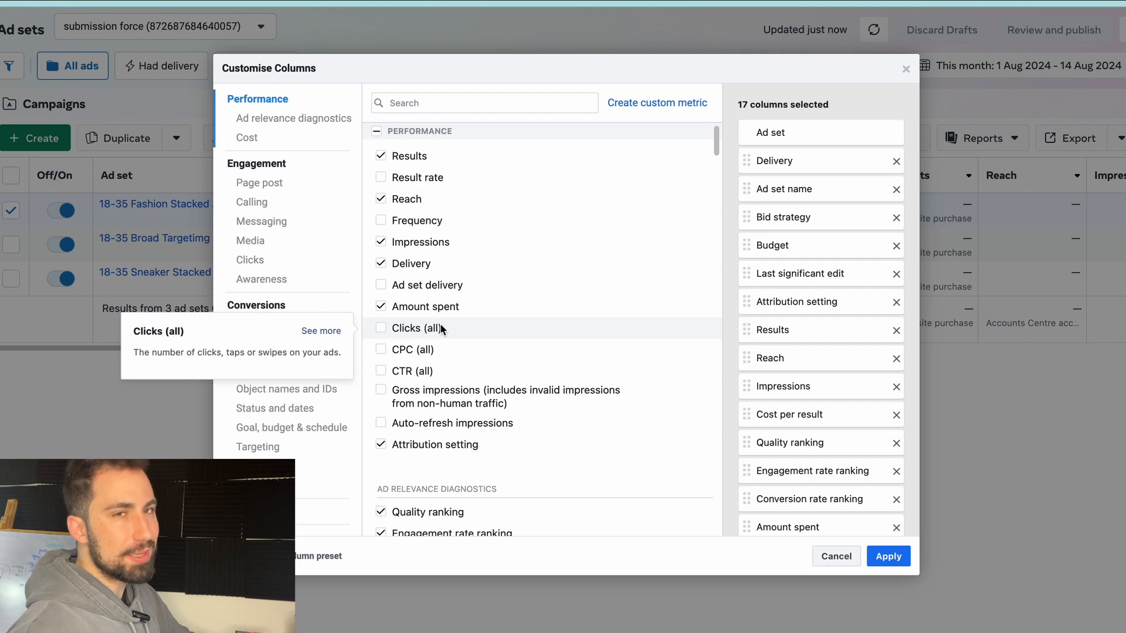
scroll(437, 293, "down", 2)
scroll(413, 243, "up", 1)
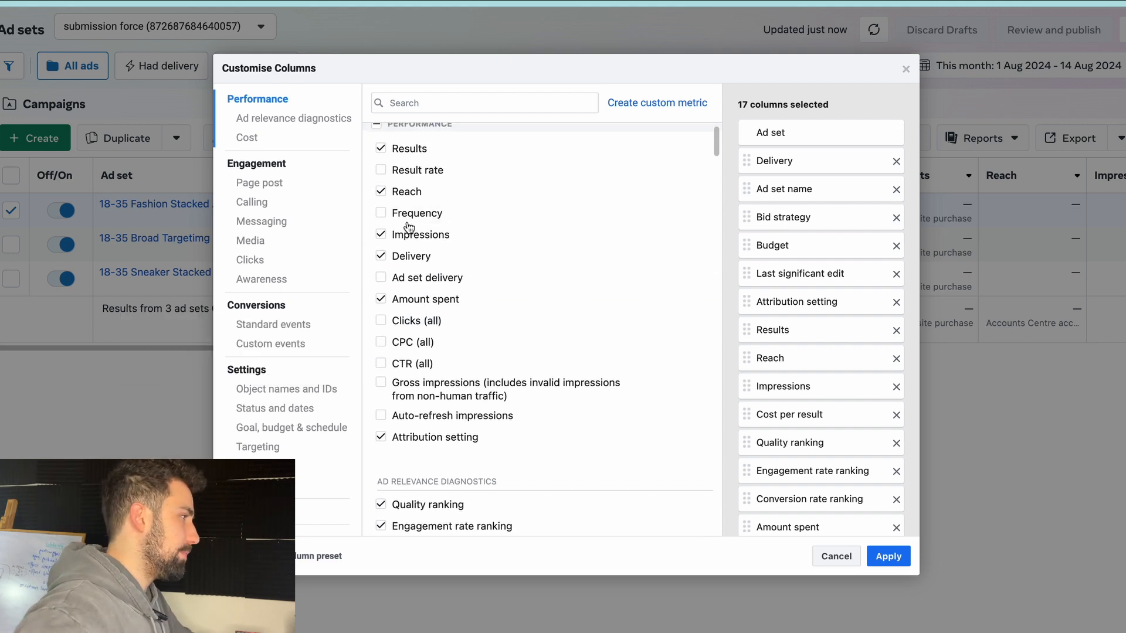
left_click(378, 213)
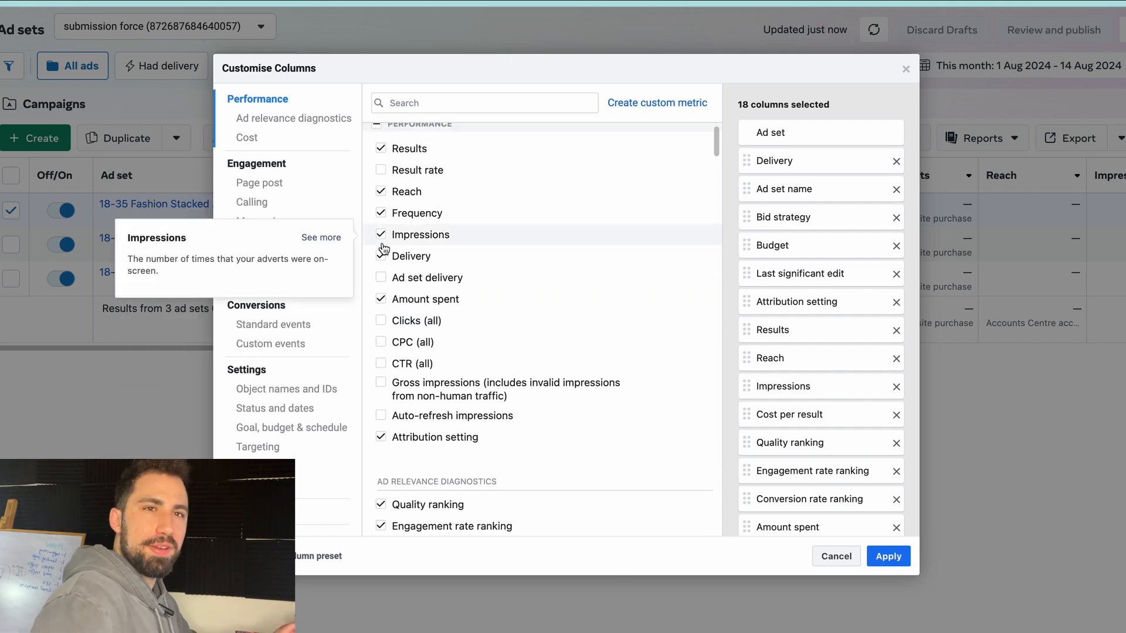
scroll(431, 291, "down", 2)
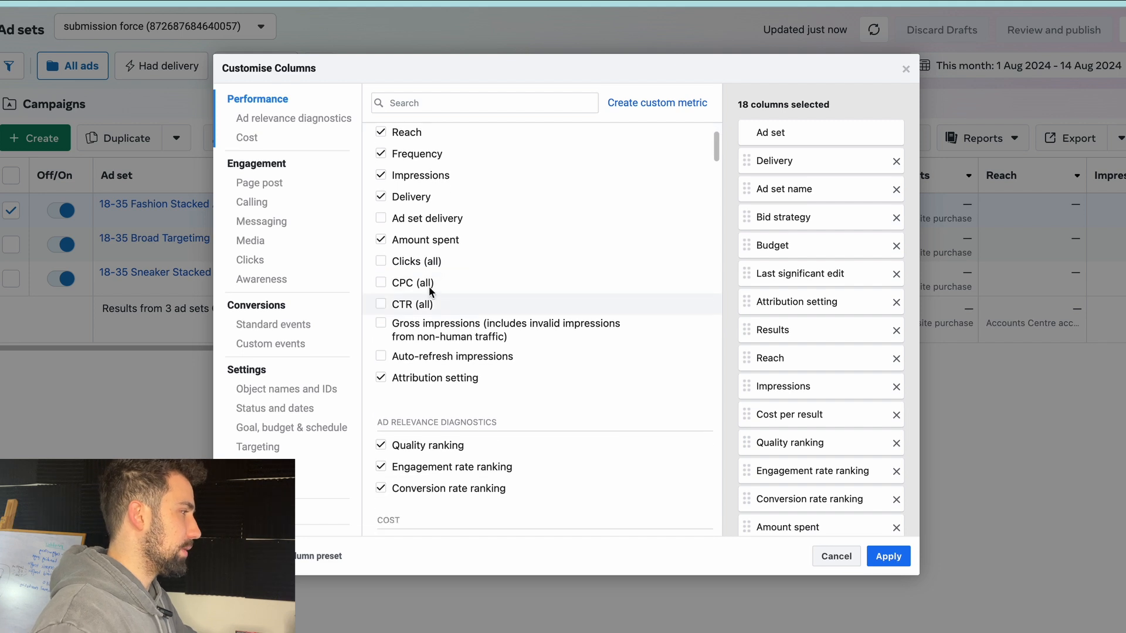
scroll(426, 287, "down", 1)
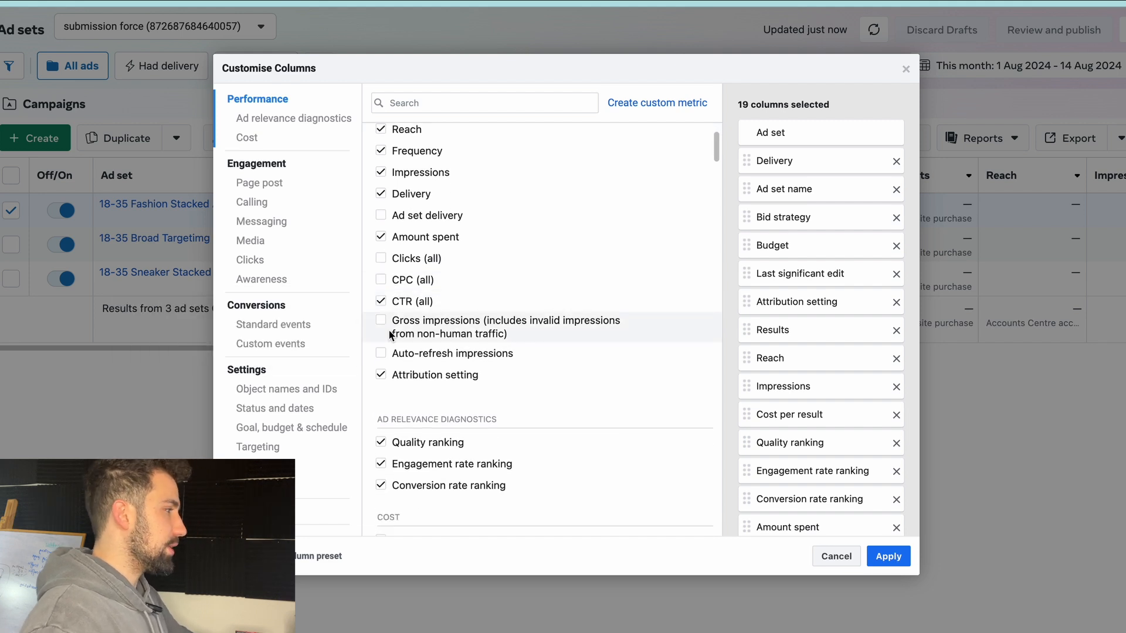
mouse_move(390, 333)
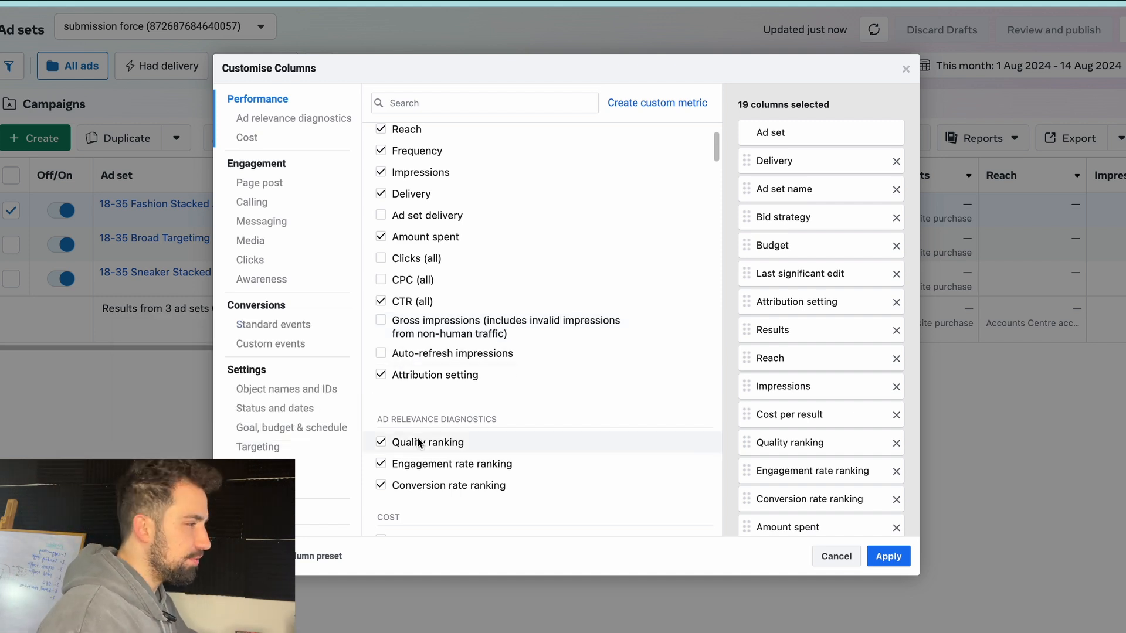
mouse_move(391, 440)
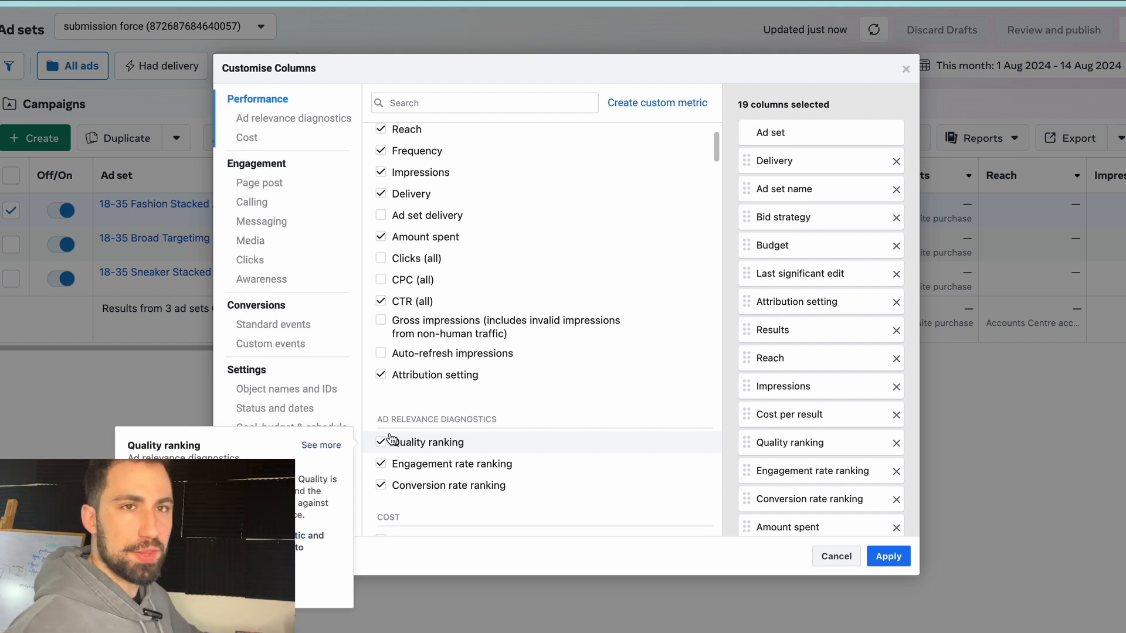
scroll(462, 372, "down", 1)
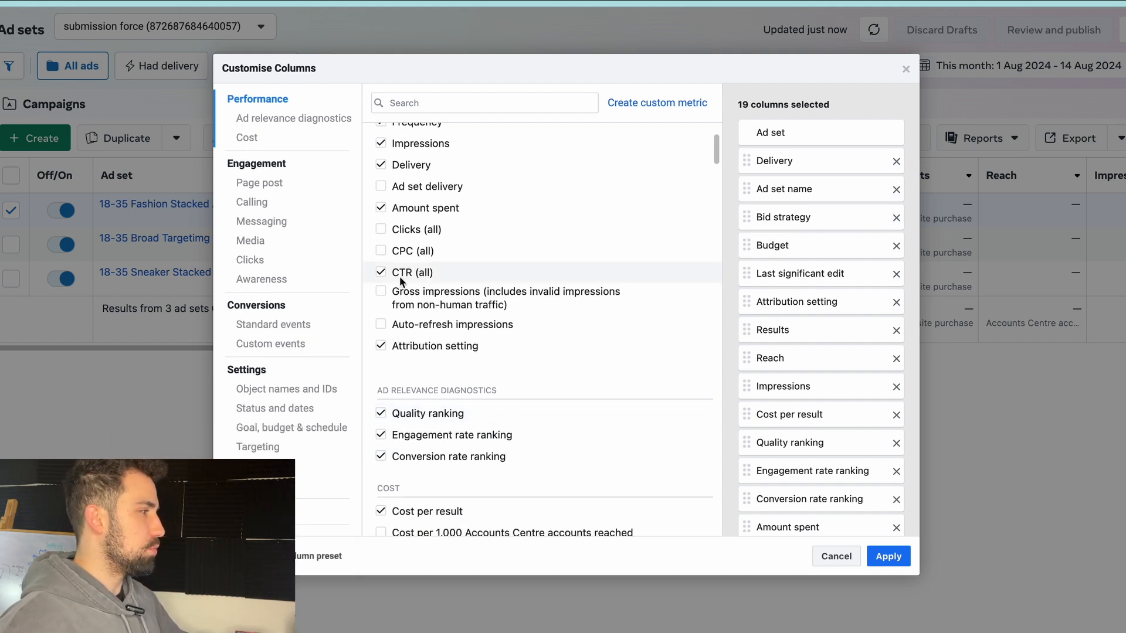
mouse_move(402, 276)
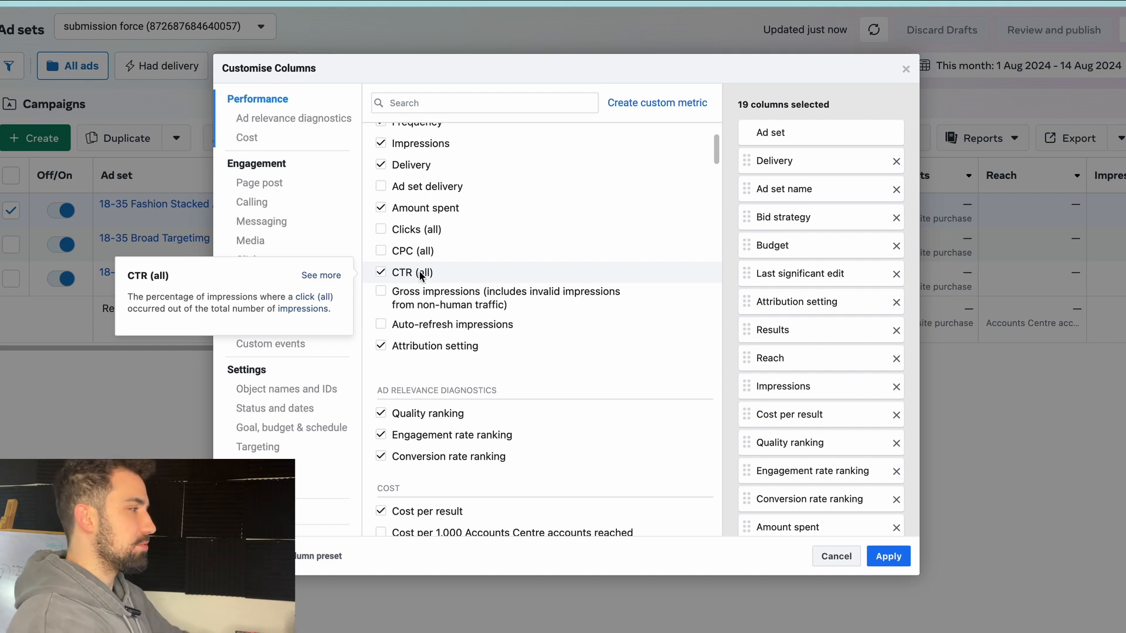
Step: Remove Quality ranking, Engagement rate ranking and Conversion rate ranking from the selected columns
scroll(413, 293, "down", 1)
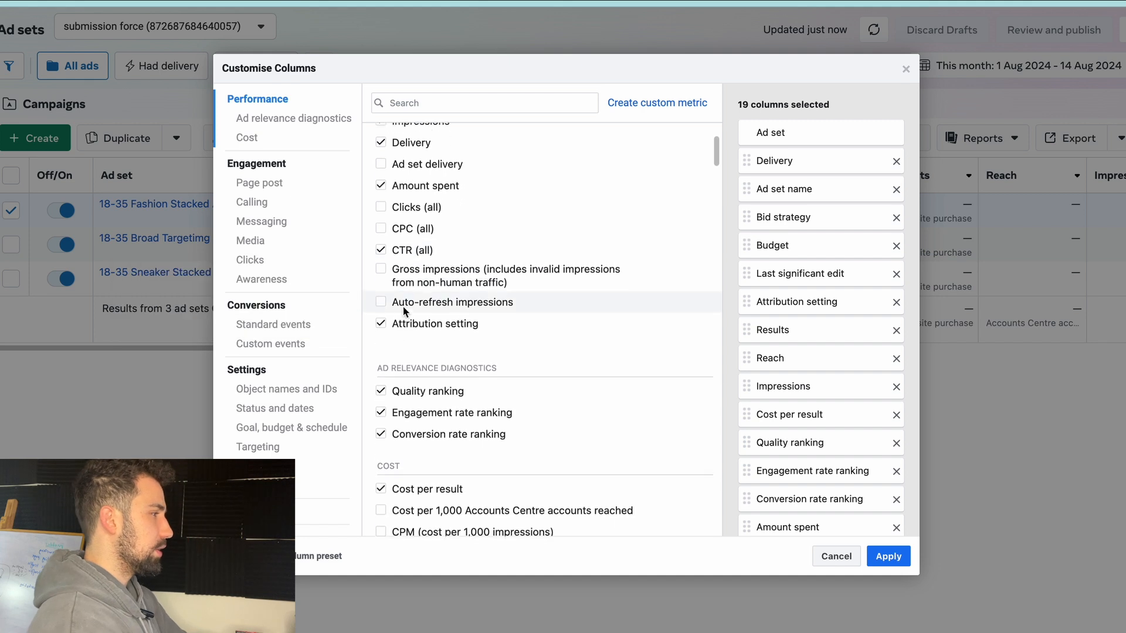
scroll(383, 447, "down", 4)
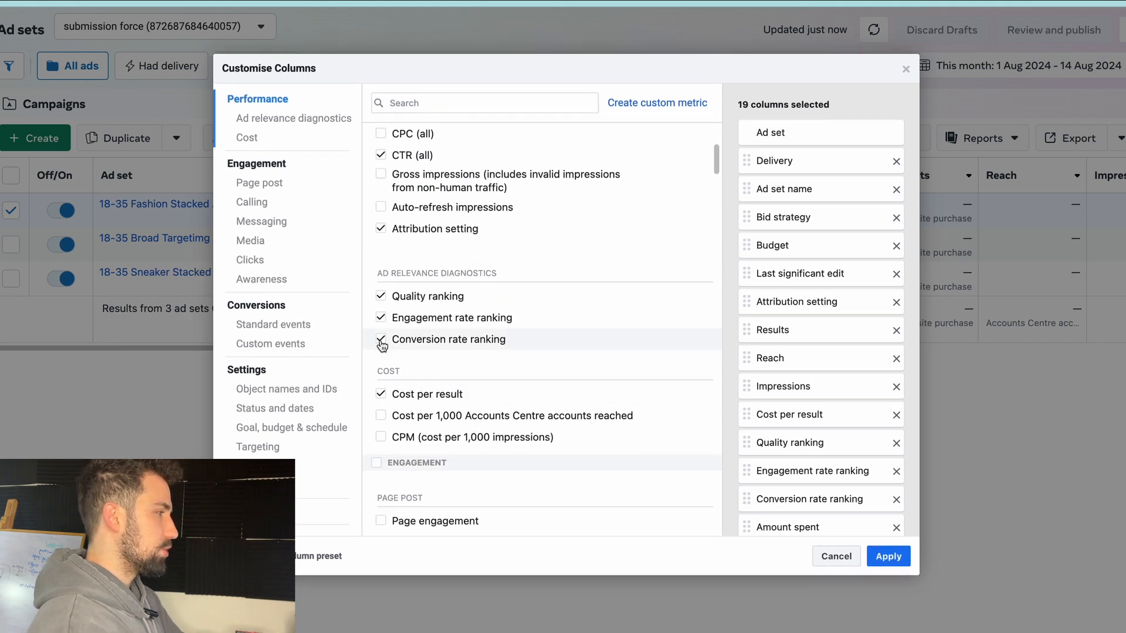
left_click(381, 340)
left_click(381, 317)
left_click(381, 296)
left_click(383, 341)
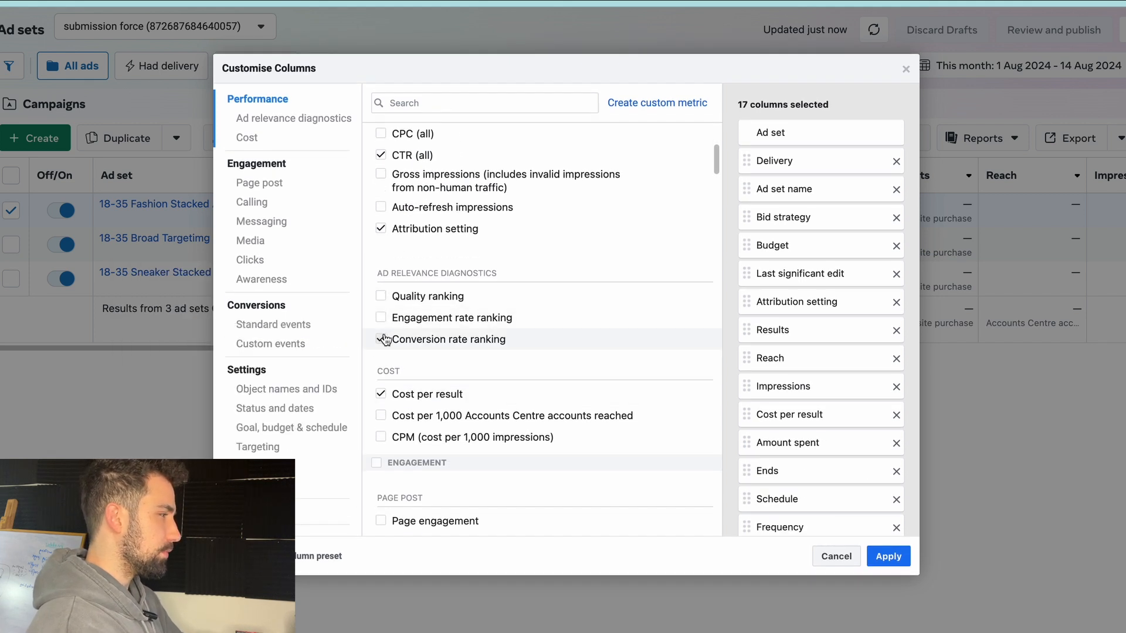
left_click(383, 340)
Step: Add the CPM (cost per 1,000 impressions) cost metric to the selected columns
scroll(445, 398, "down", 2)
left_click(381, 390)
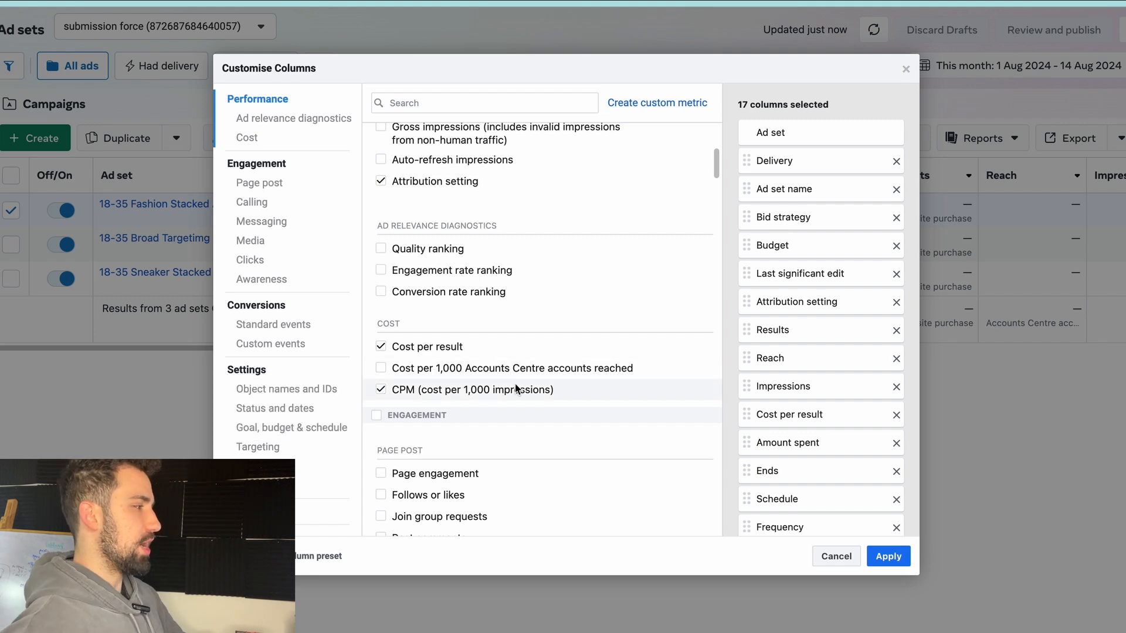
mouse_move(515, 385)
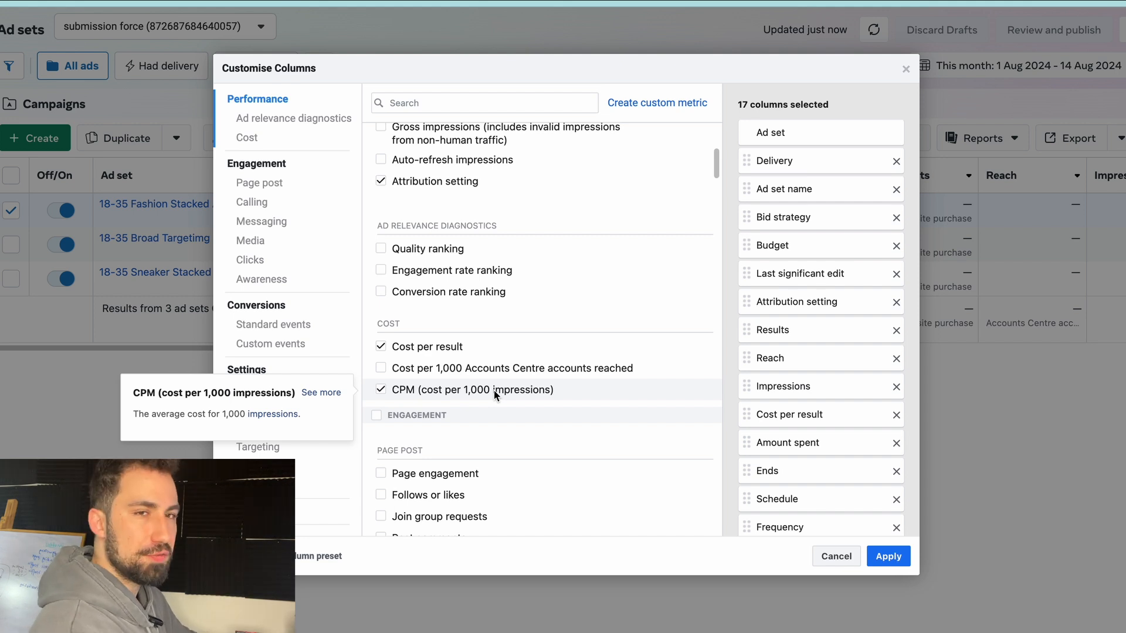
scroll(493, 389, "down", 5)
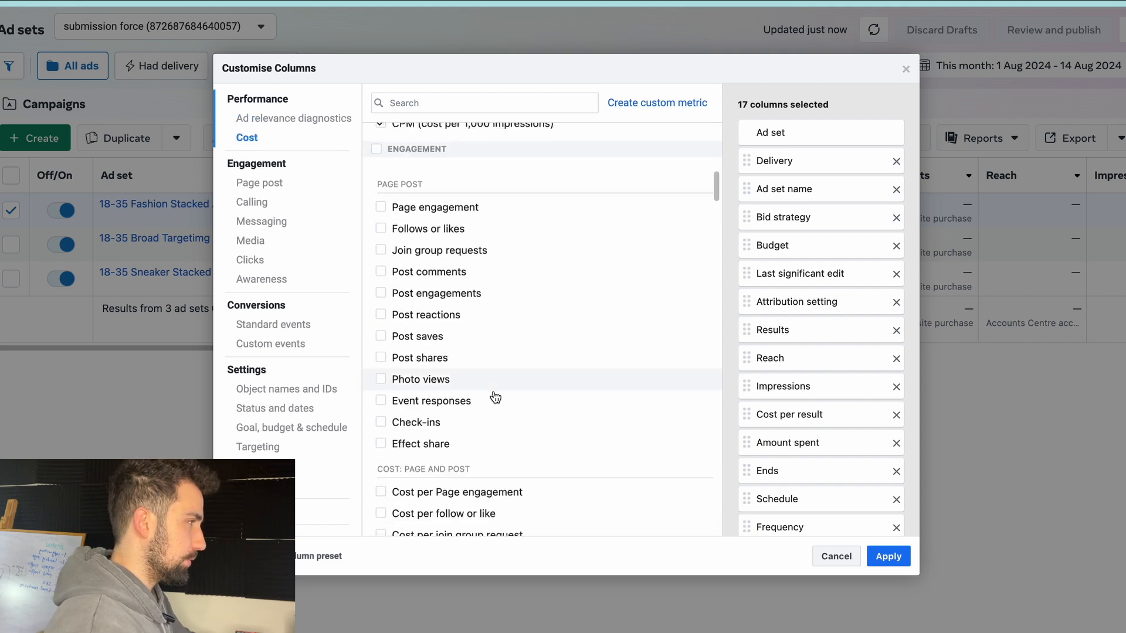
scroll(495, 397, "down", 3)
scroll(495, 324, "up", 6)
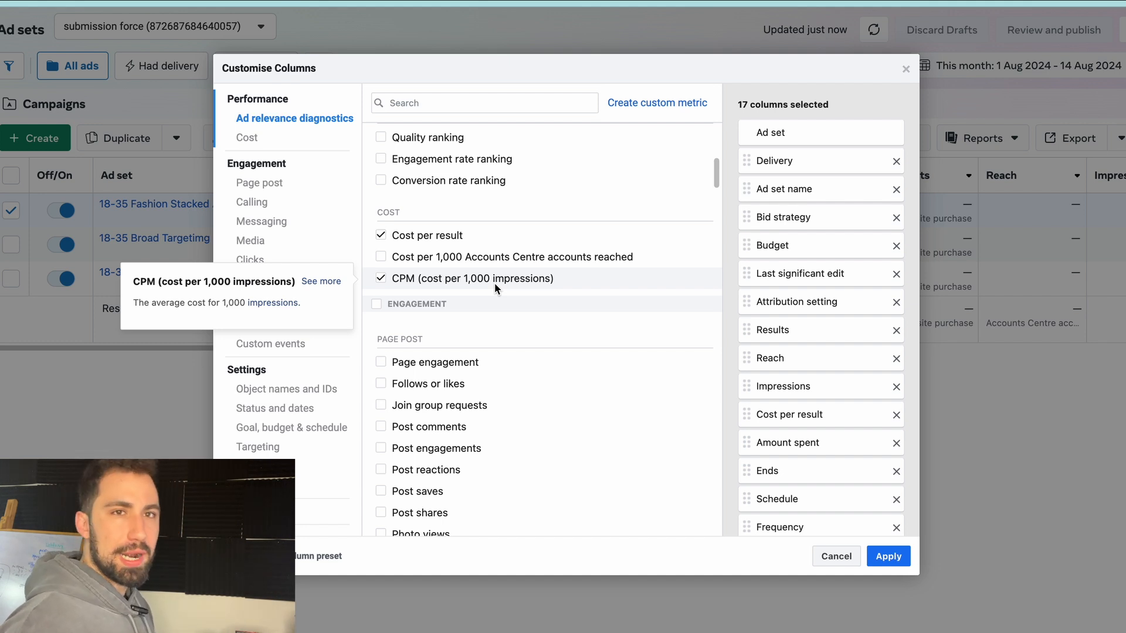
scroll(495, 283, "down", 2)
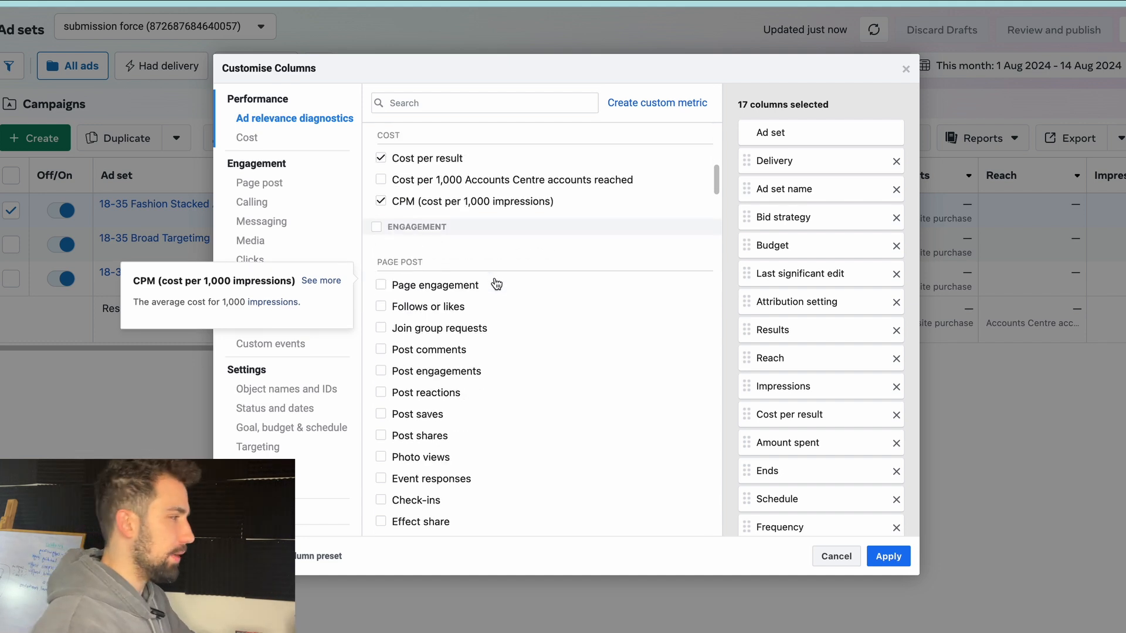
Step: Add the Video plays at 25%, 50%, 75%, 95% and 100% media metrics to the selected columns
scroll(497, 284, "down", 10)
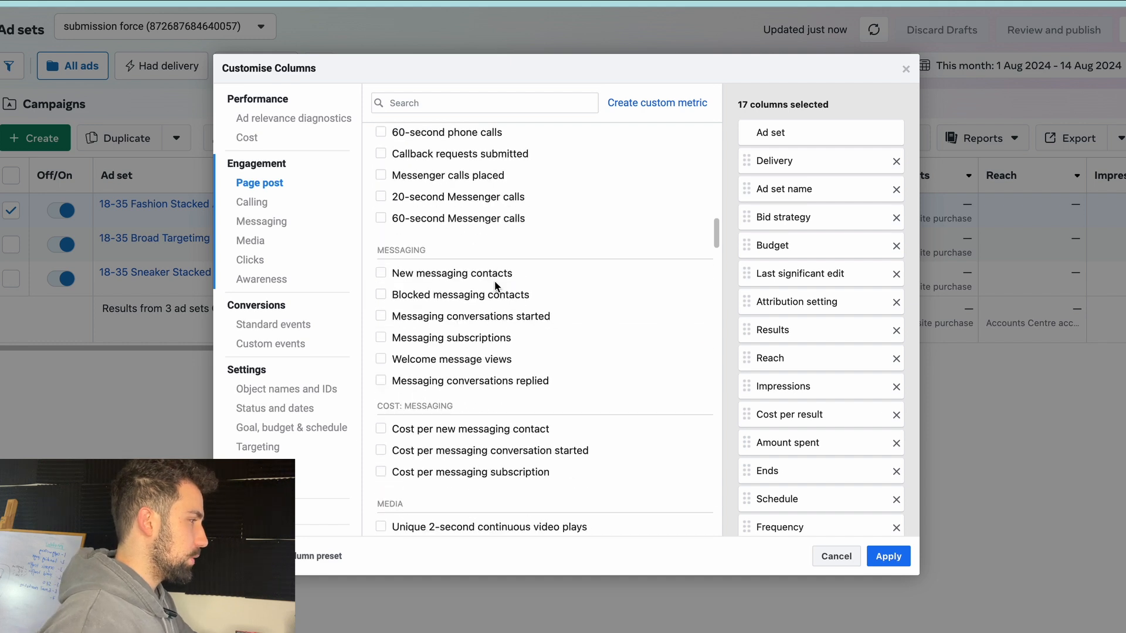
scroll(496, 287, "down", 8)
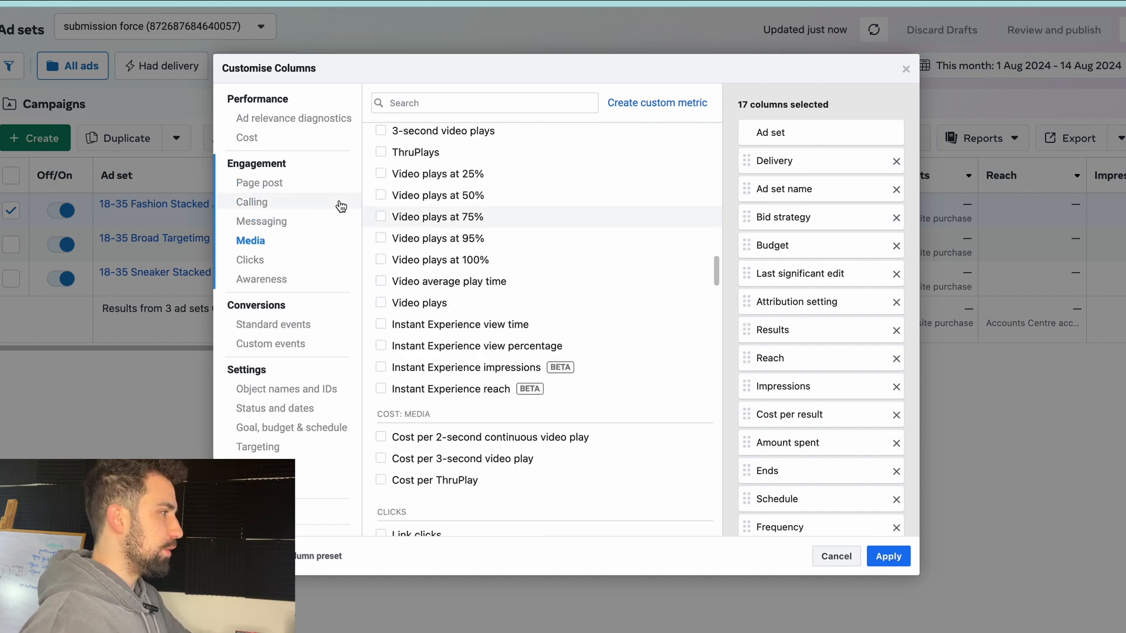
left_click(381, 179)
left_click(381, 196)
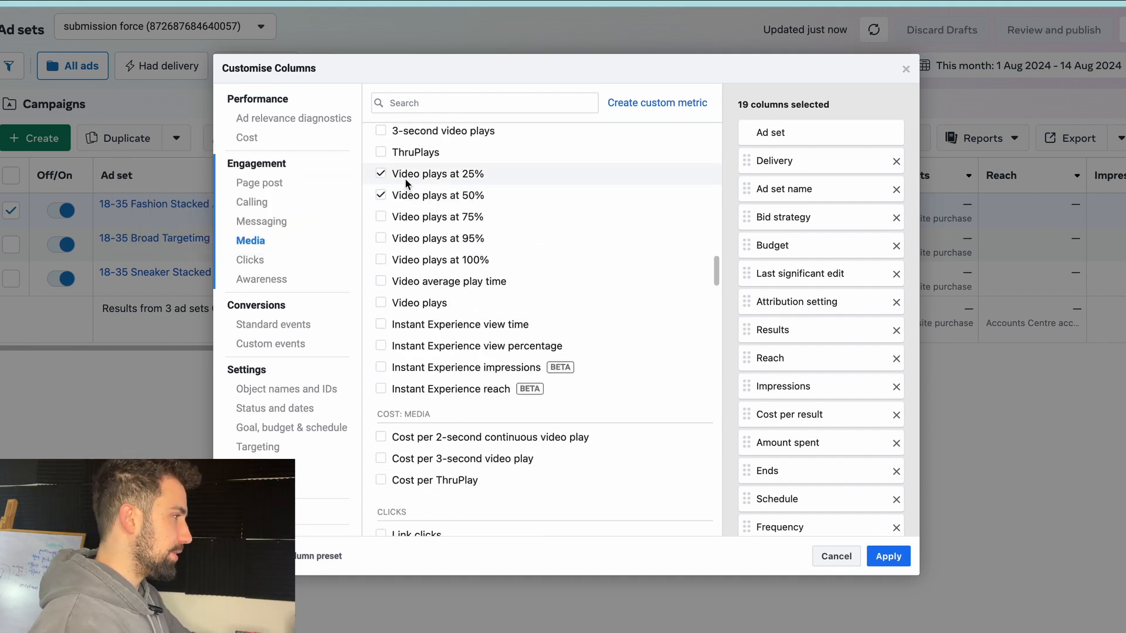
left_click(381, 217)
left_click(381, 238)
left_click(381, 260)
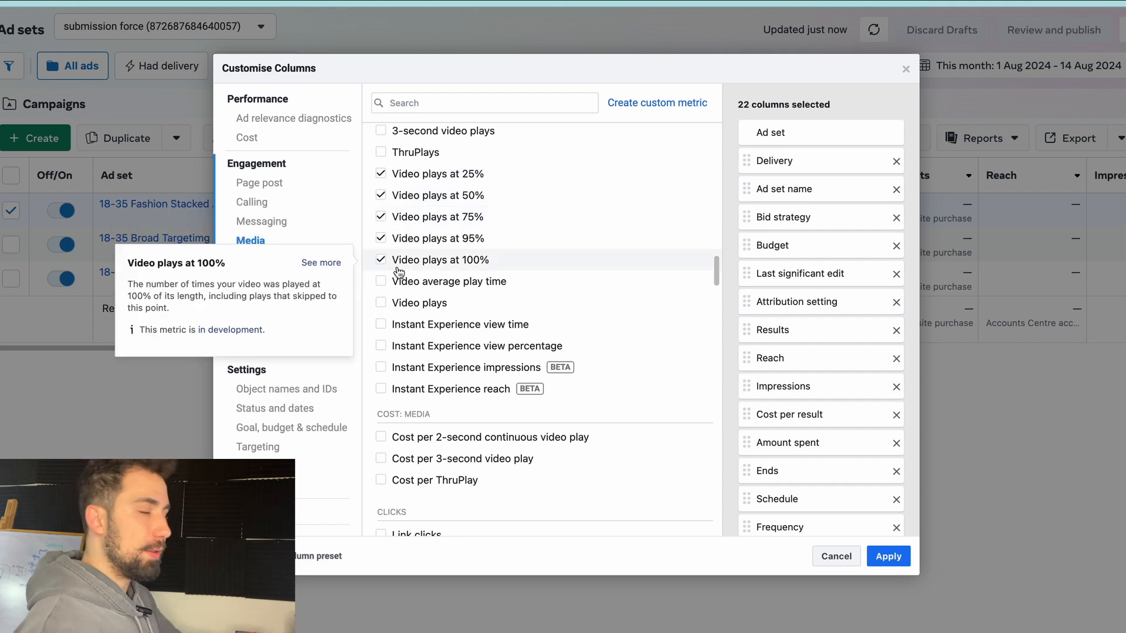
Step: Add the standard-event metrics Purchase ROAS total, Purchases total and Purchases cost to the selected columns
scroll(428, 289, "down", 15)
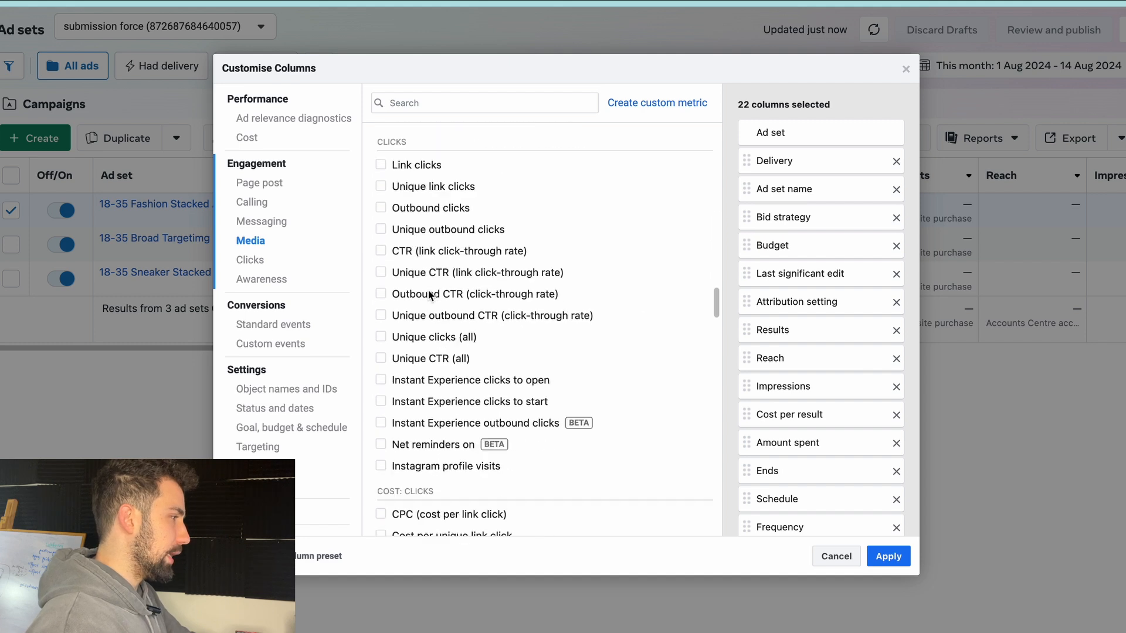
scroll(428, 304, "down", 8)
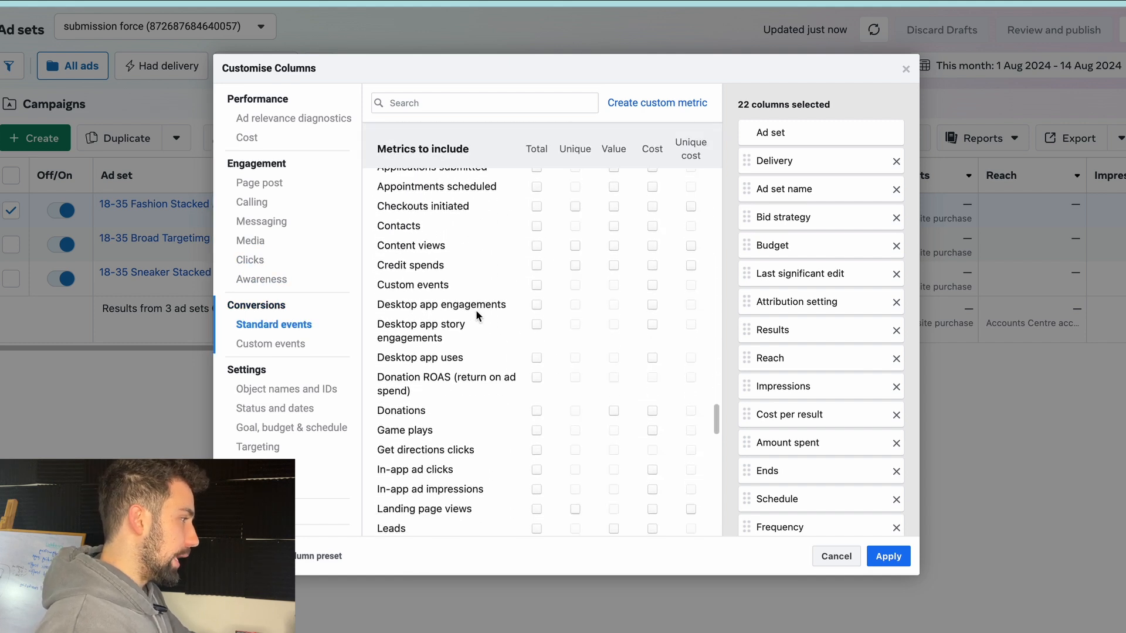
scroll(555, 375, "down", 6)
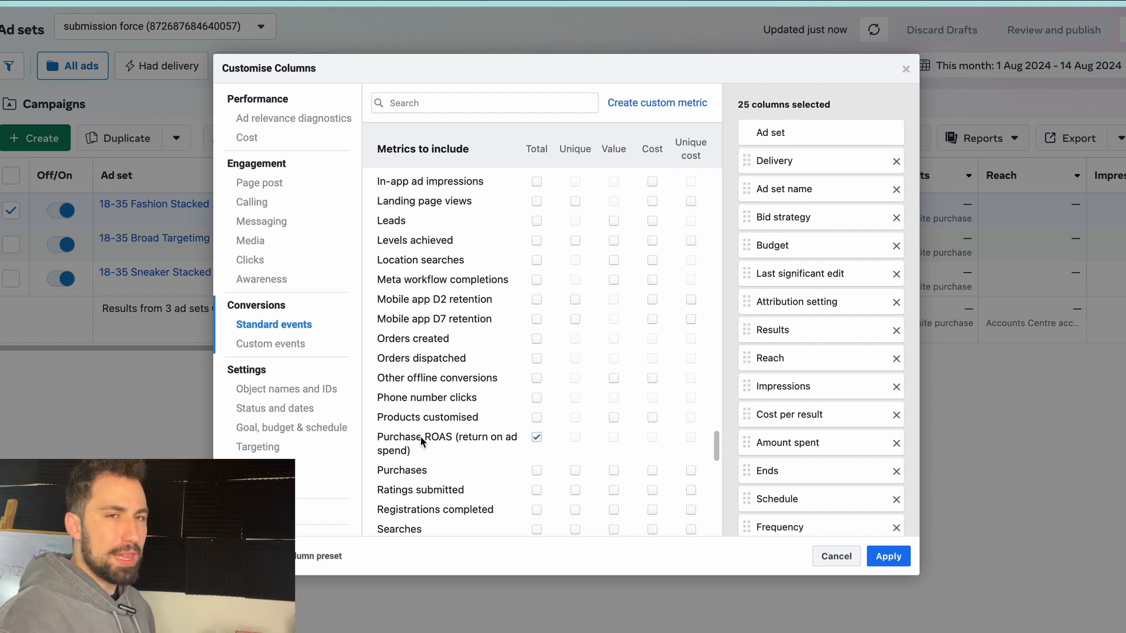
scroll(528, 381, "down", 5)
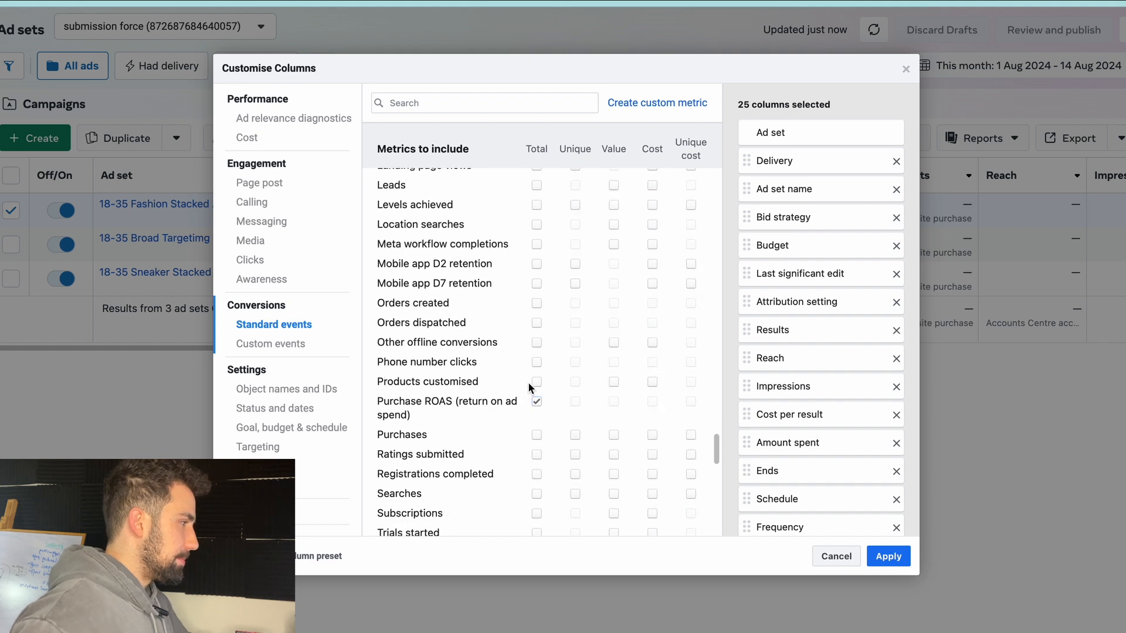
left_click(537, 343)
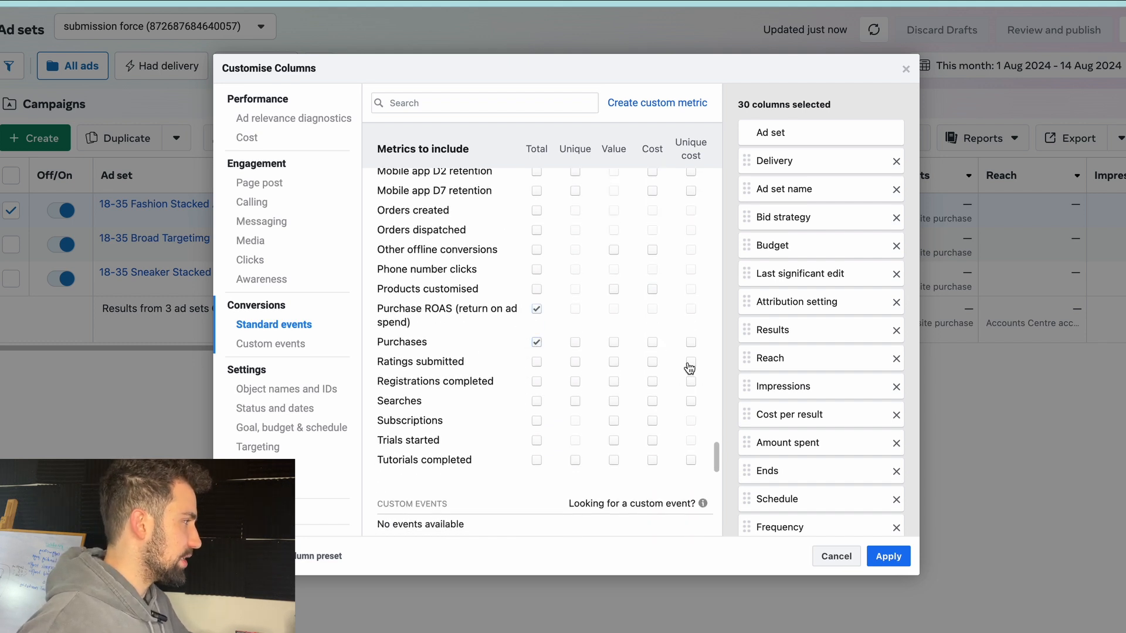
left_click(656, 346)
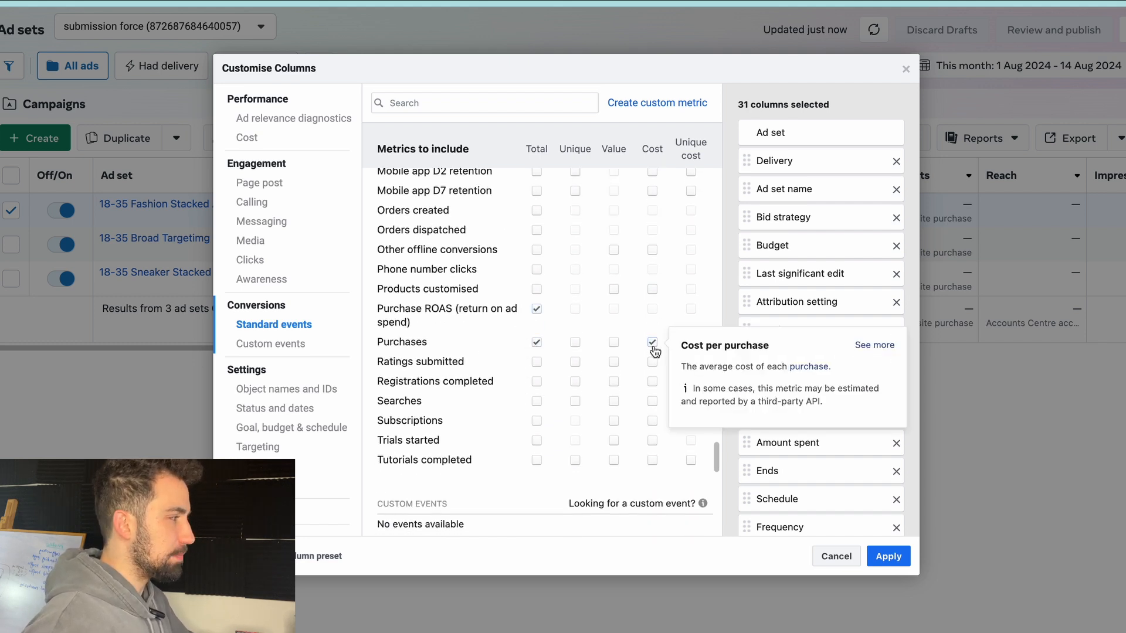
Step: Add the total Adds to cart standard-event metric to the selected columns
scroll(632, 371, "up", 5)
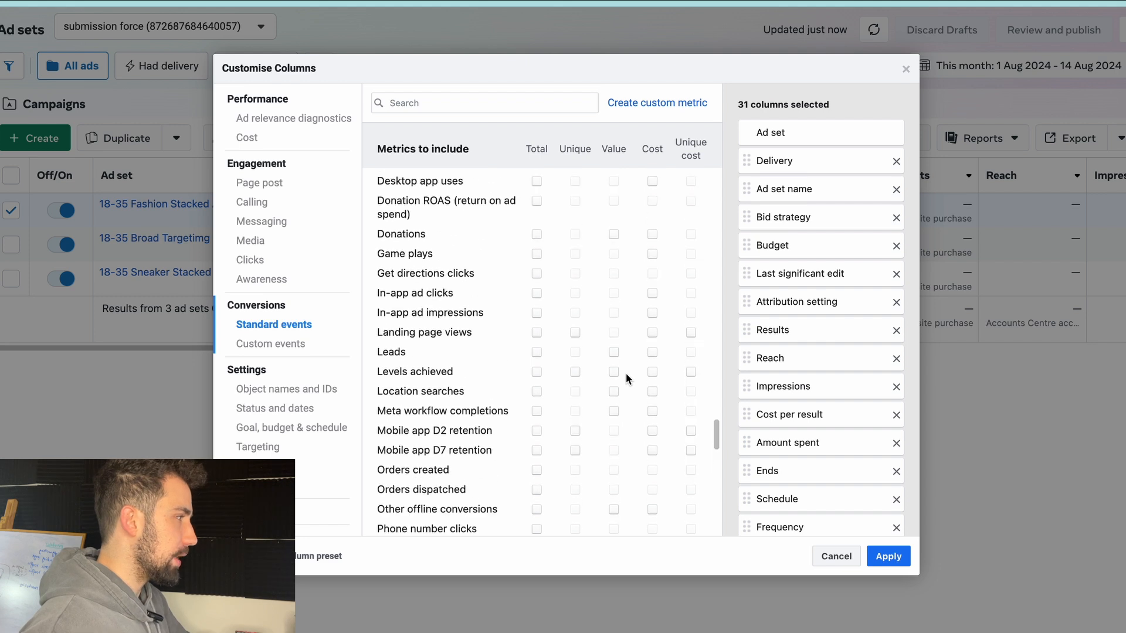
scroll(625, 373, "up", 6)
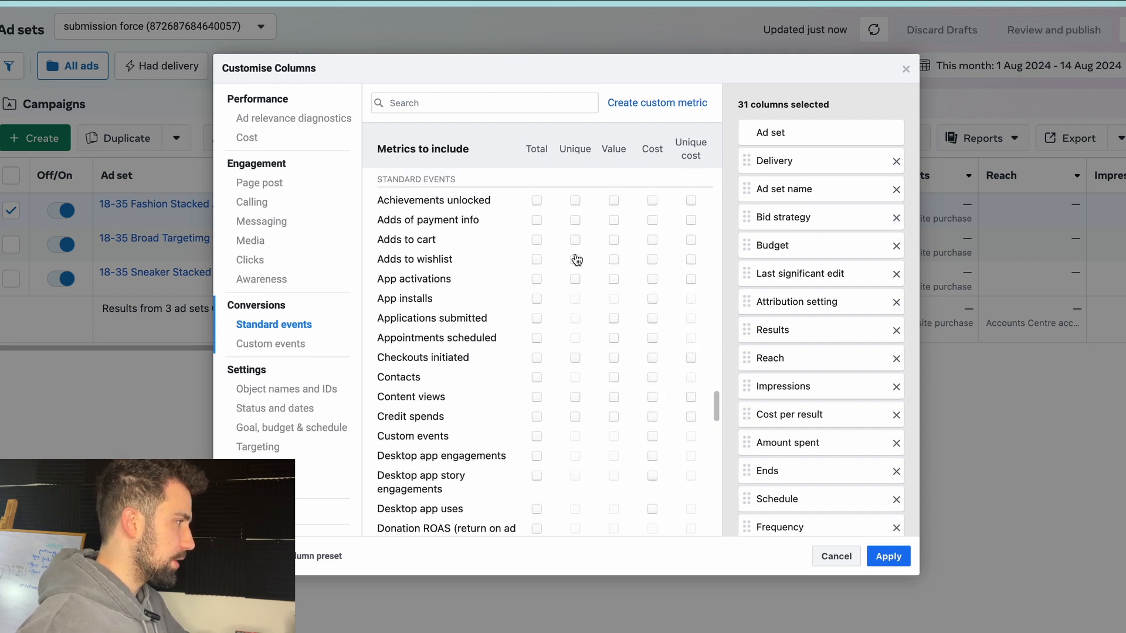
left_click(535, 240)
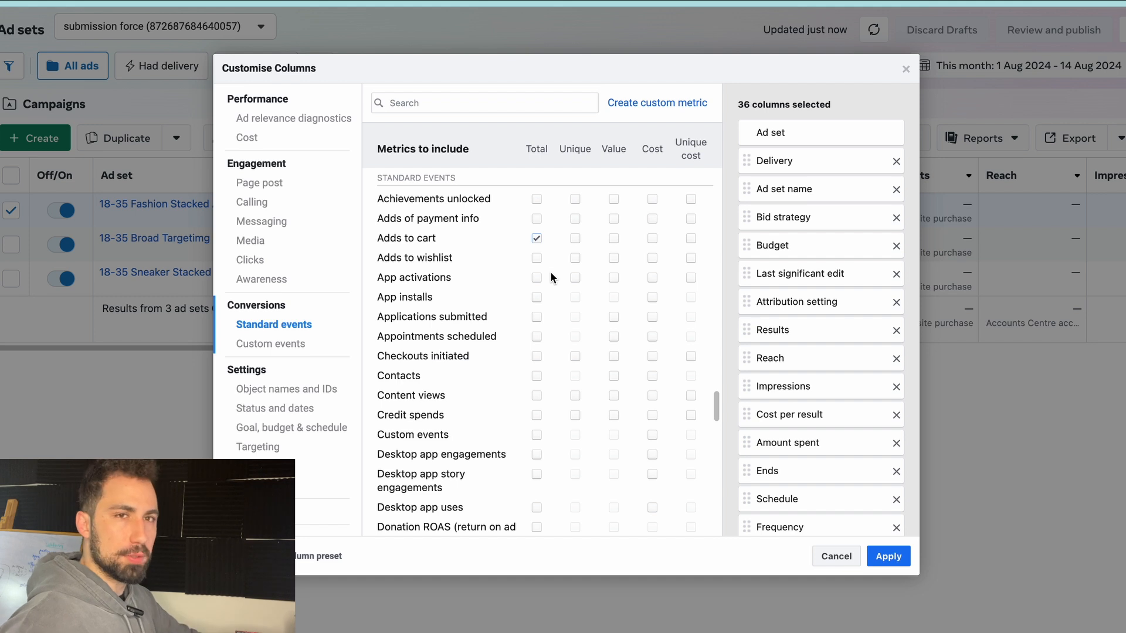
Step: Save the column selection as a preset named "test" and apply it to the ad sets table
scroll(562, 272, "up", 3)
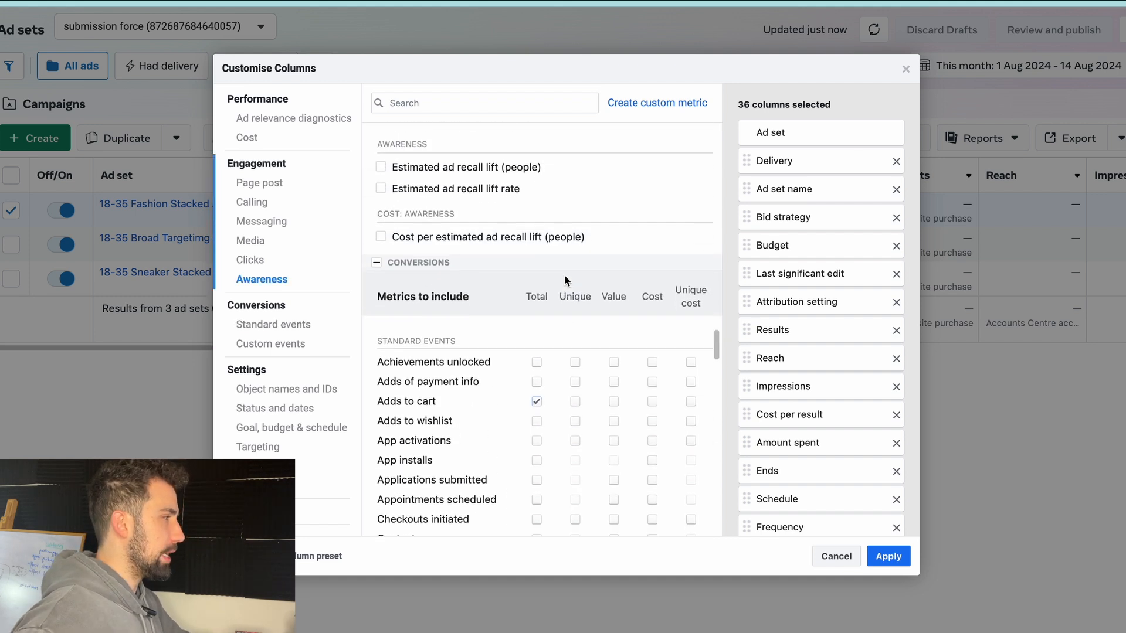
scroll(564, 280, "down", 14)
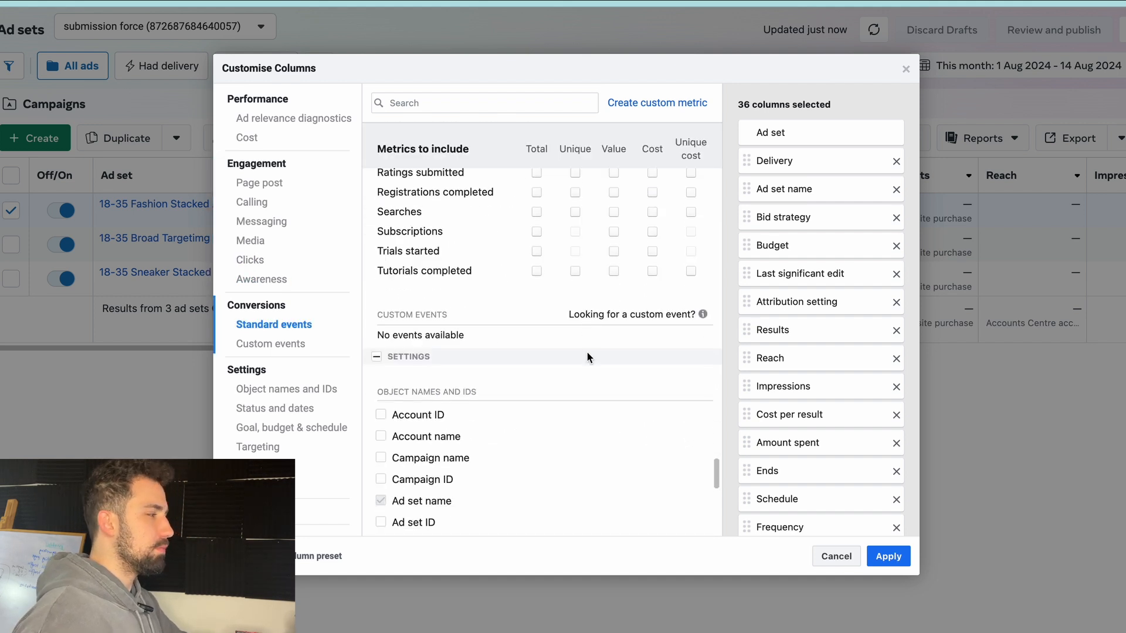
scroll(587, 364, "down", 10)
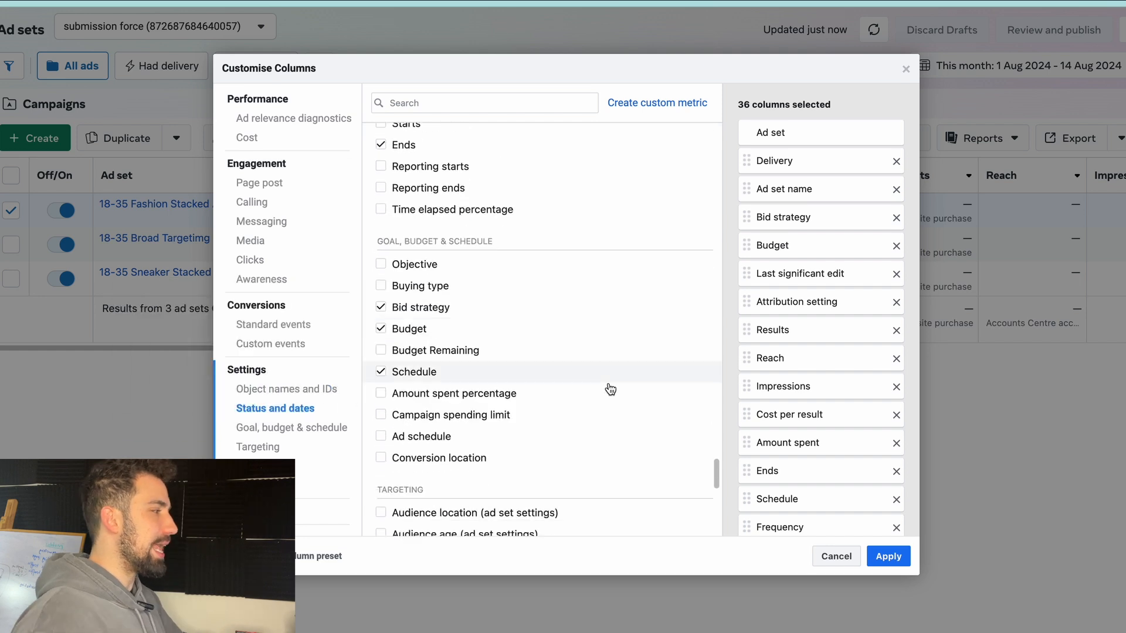
scroll(611, 389, "down", 5)
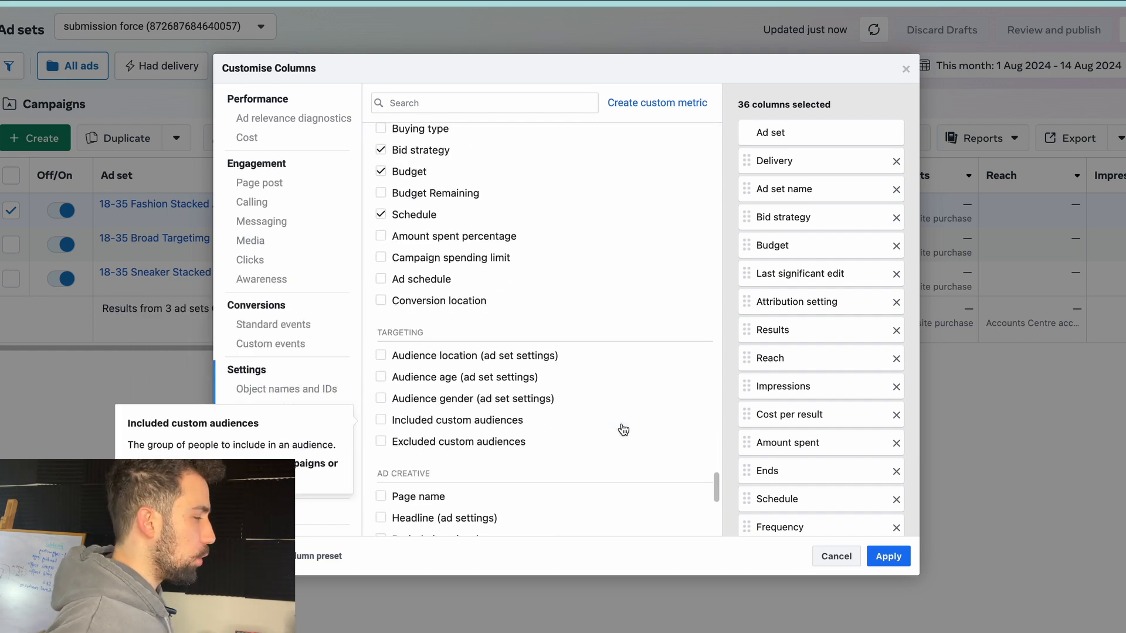
scroll(623, 430, "down", 6)
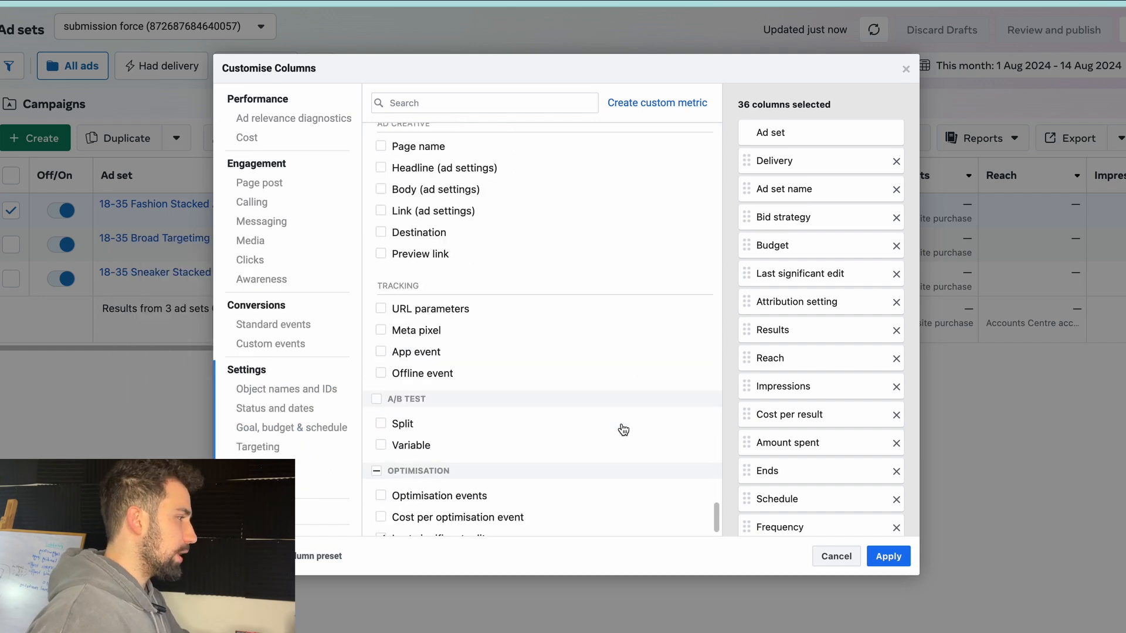
scroll(525, 471, "down", 1)
left_click(285, 558)
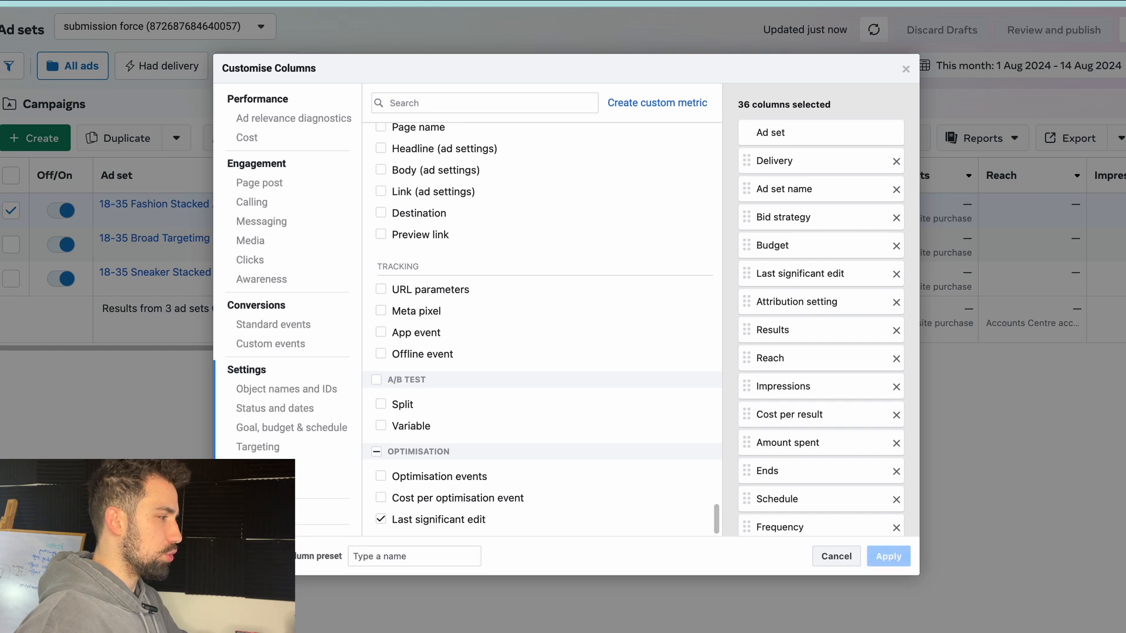
left_click(411, 557)
type("test")
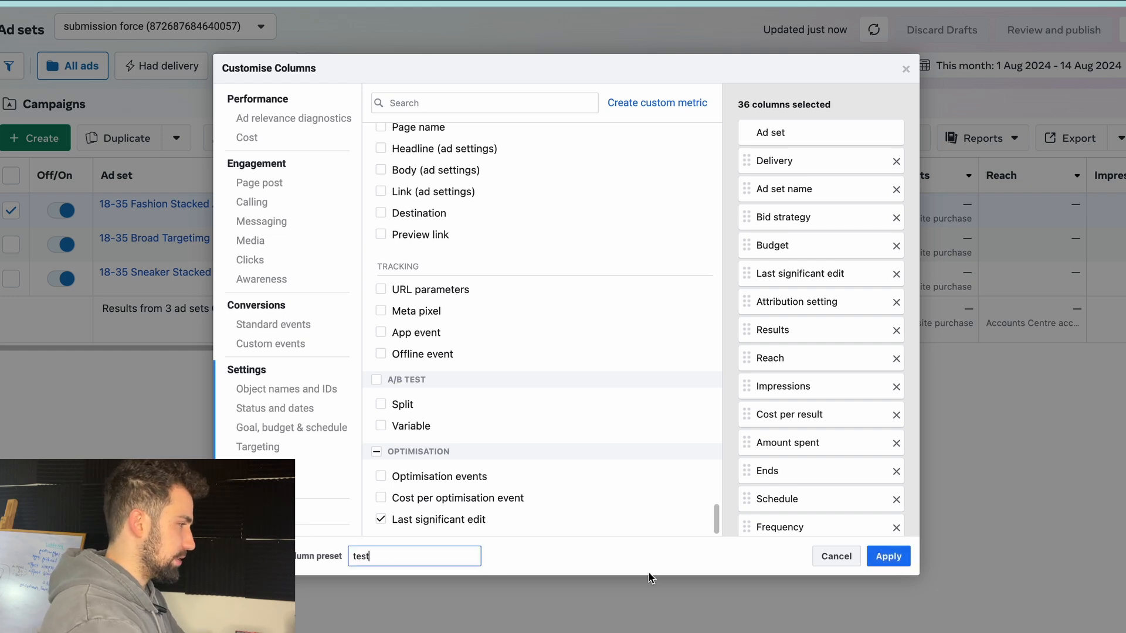
left_click(880, 559)
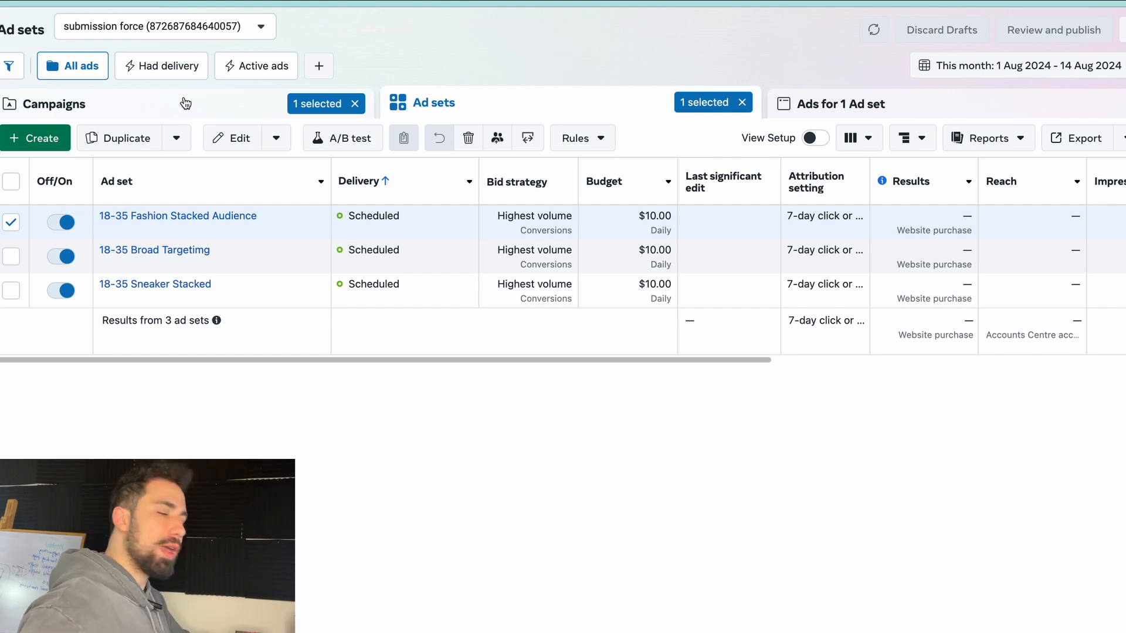
Step: Look over the ad sets and return to the campaigns list to view the USA - SALES campaign
mouse_move(166, 258)
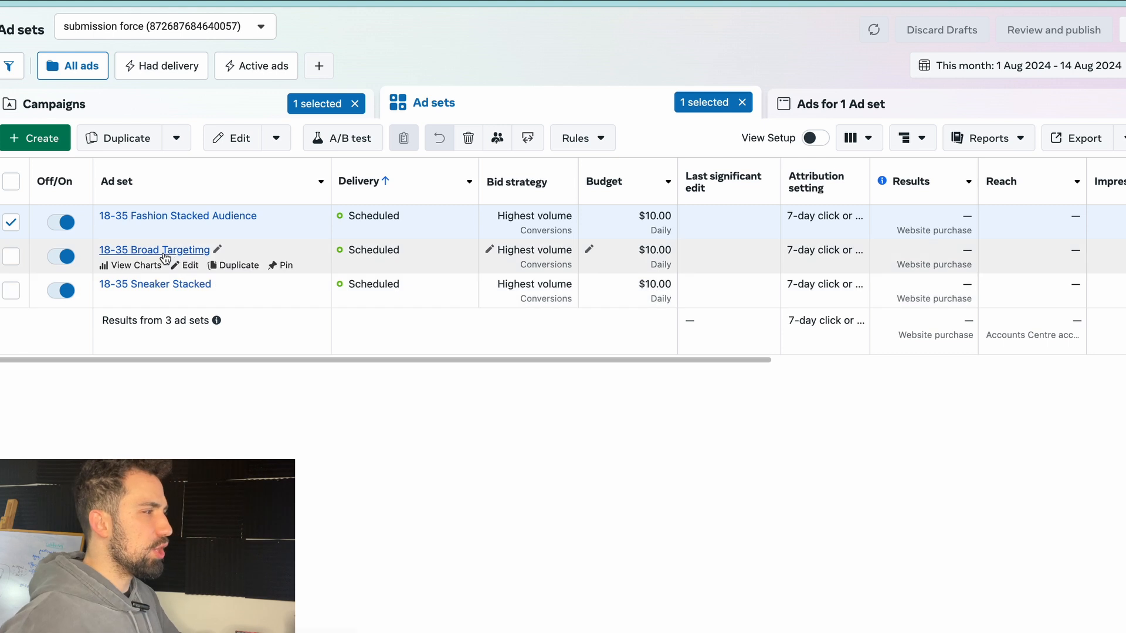
mouse_move(184, 219)
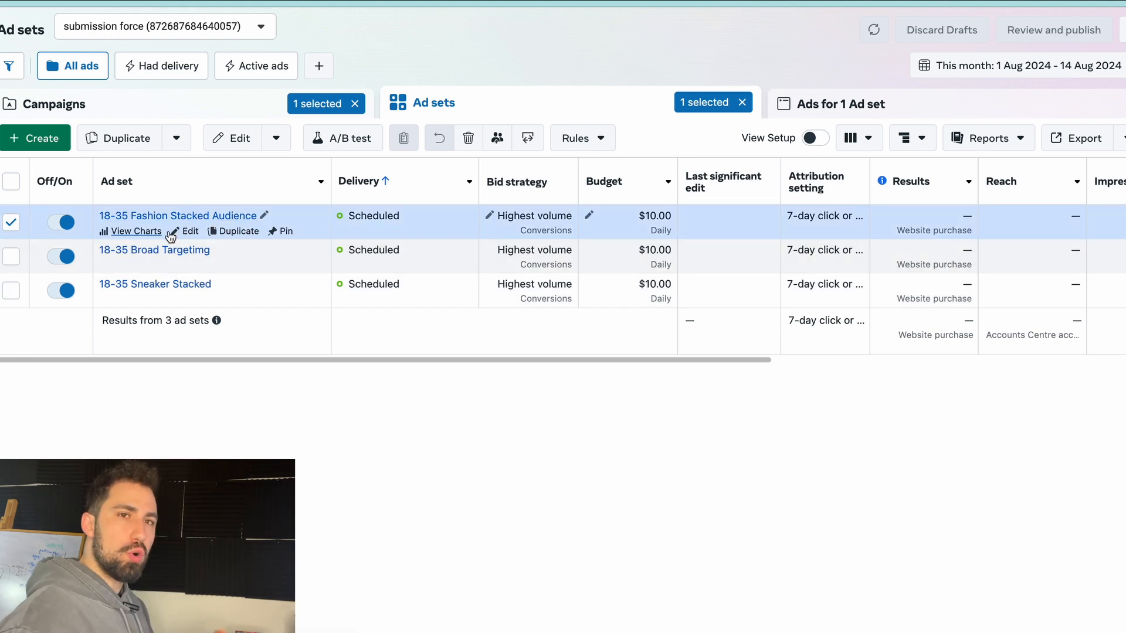
left_click(253, 103)
mouse_move(166, 253)
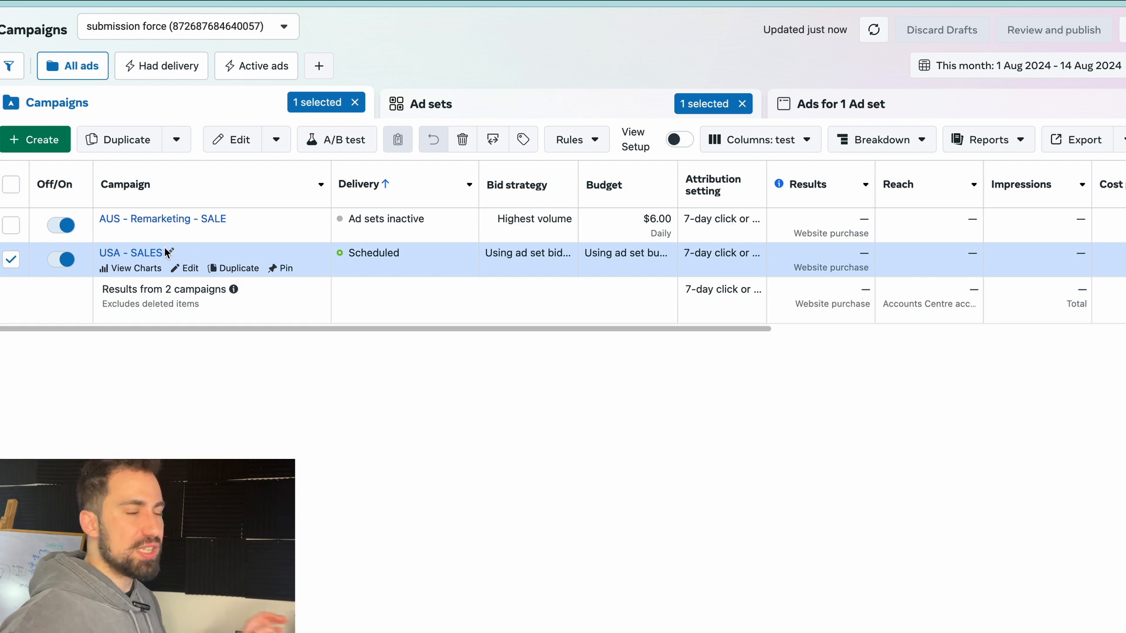